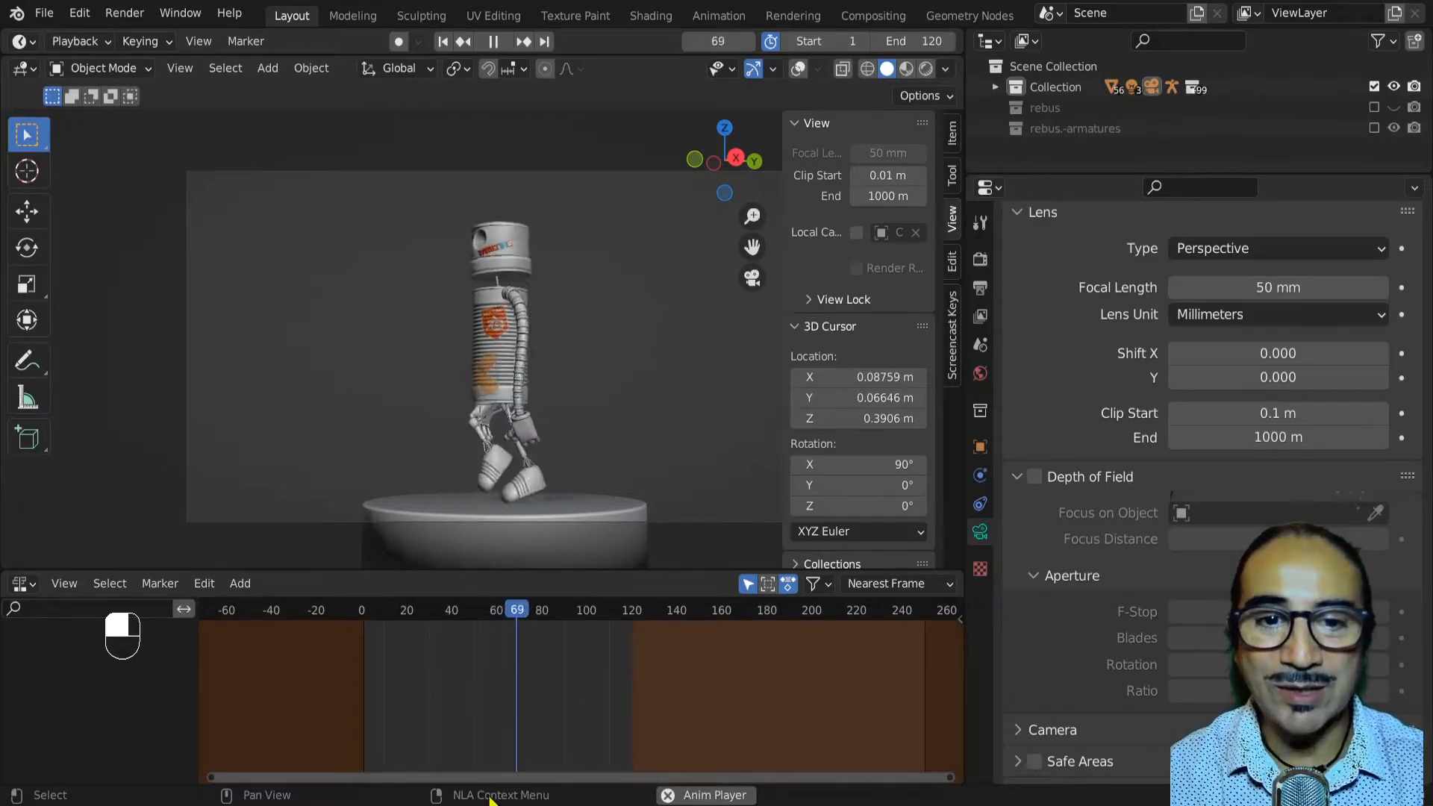
Stop the walk-cycle playback and examine the robot's hip pistons and legs up close, replaying the animation
key("space")
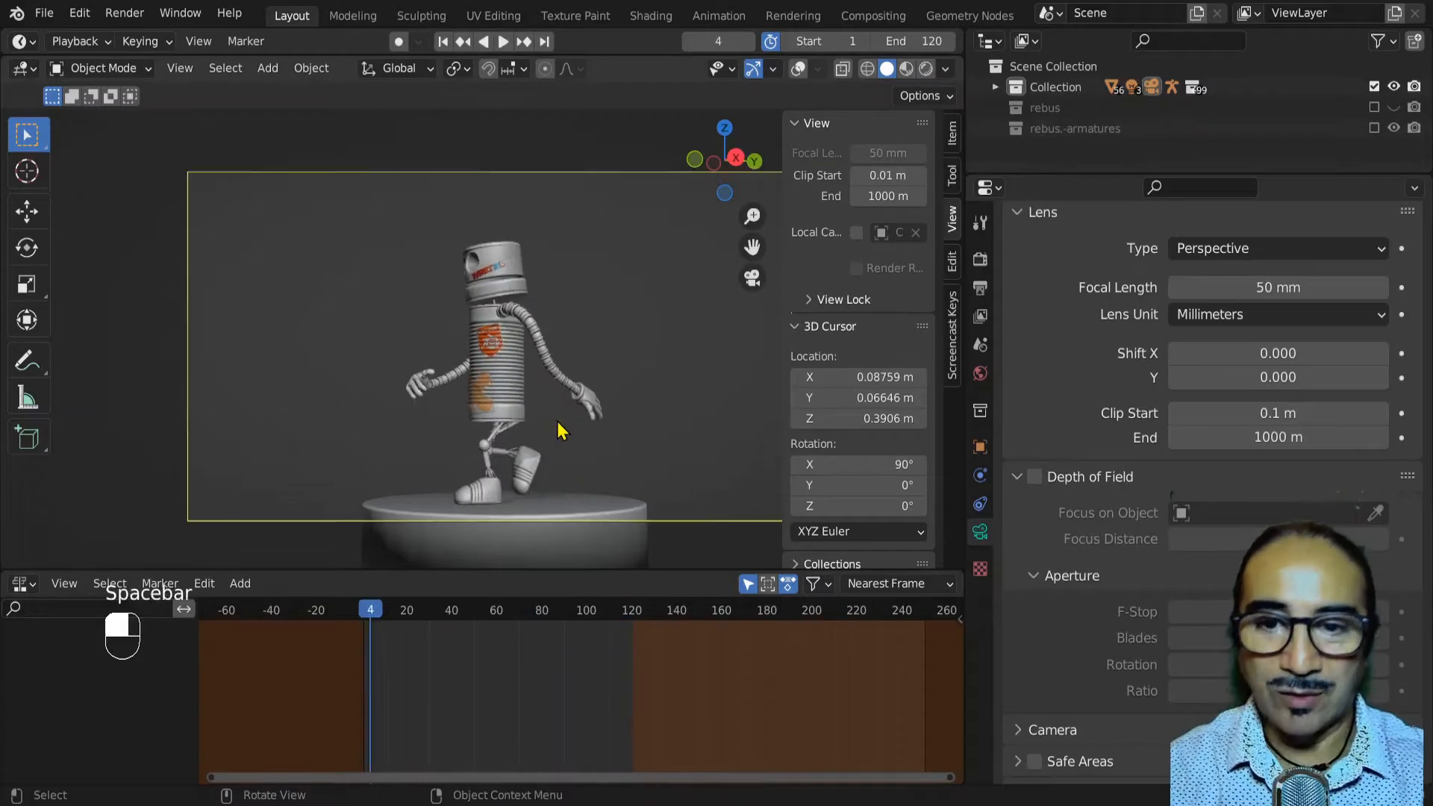
middle_click_drag(457, 450, 560, 378)
scroll(503, 461, "up", 3)
key("KP_1")
scroll(626, 298, "up", 5)
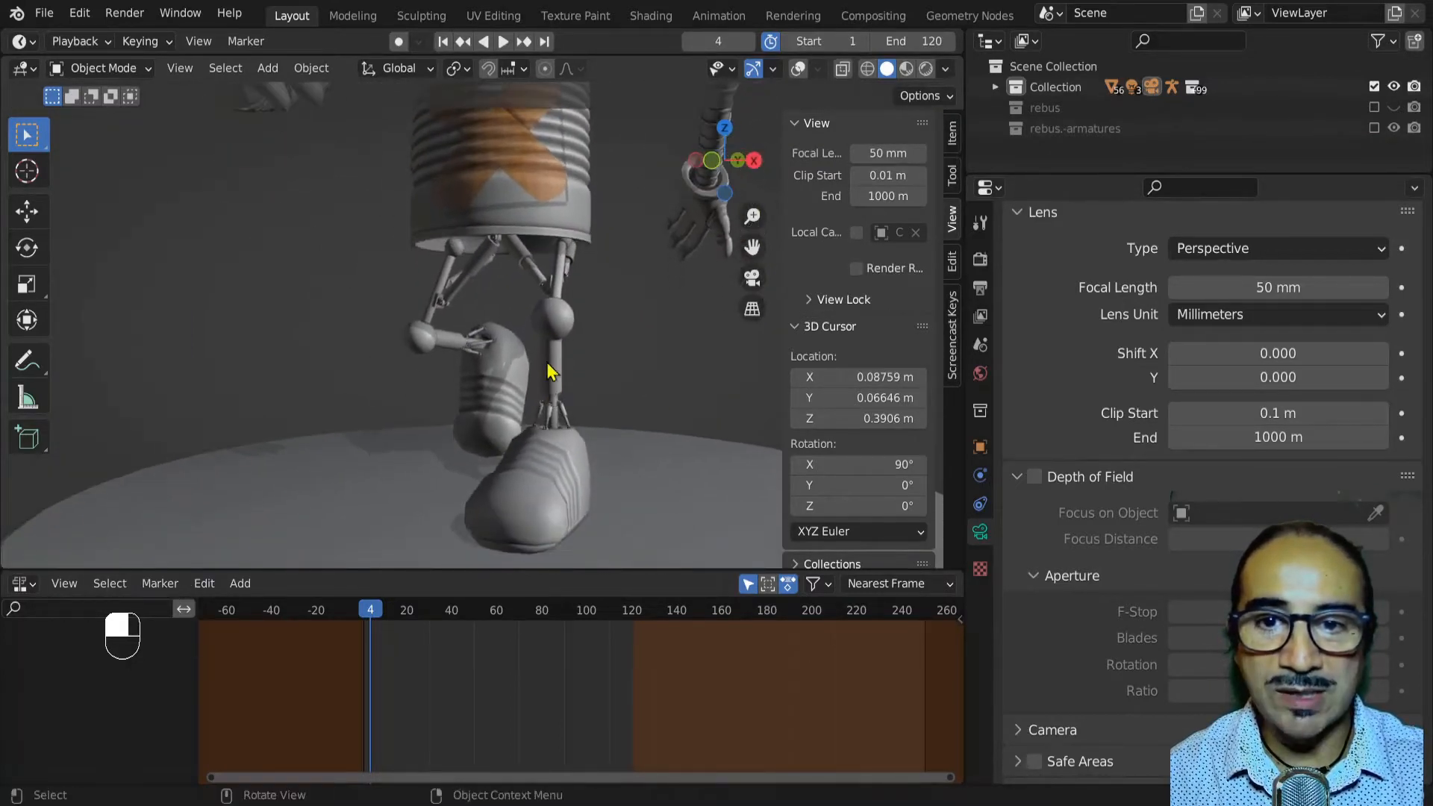
key("space")
key("space")
key("space")
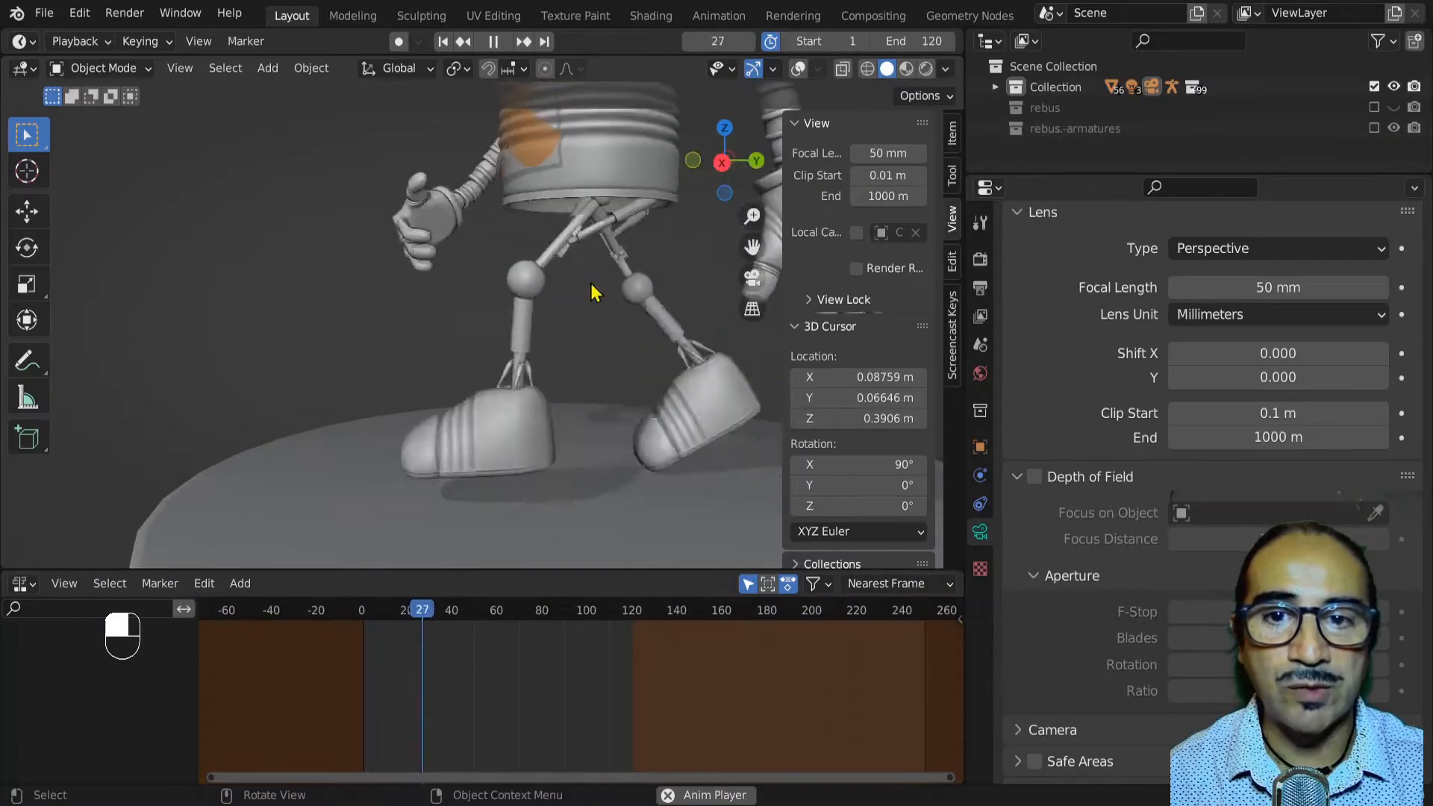
Examine the hip pistons and foot motion of the looping walk cycle from the side and the front
middle_click_drag(650, 275, 595, 398)
scroll(470, 291, "up", 3)
key("space")
key("space")
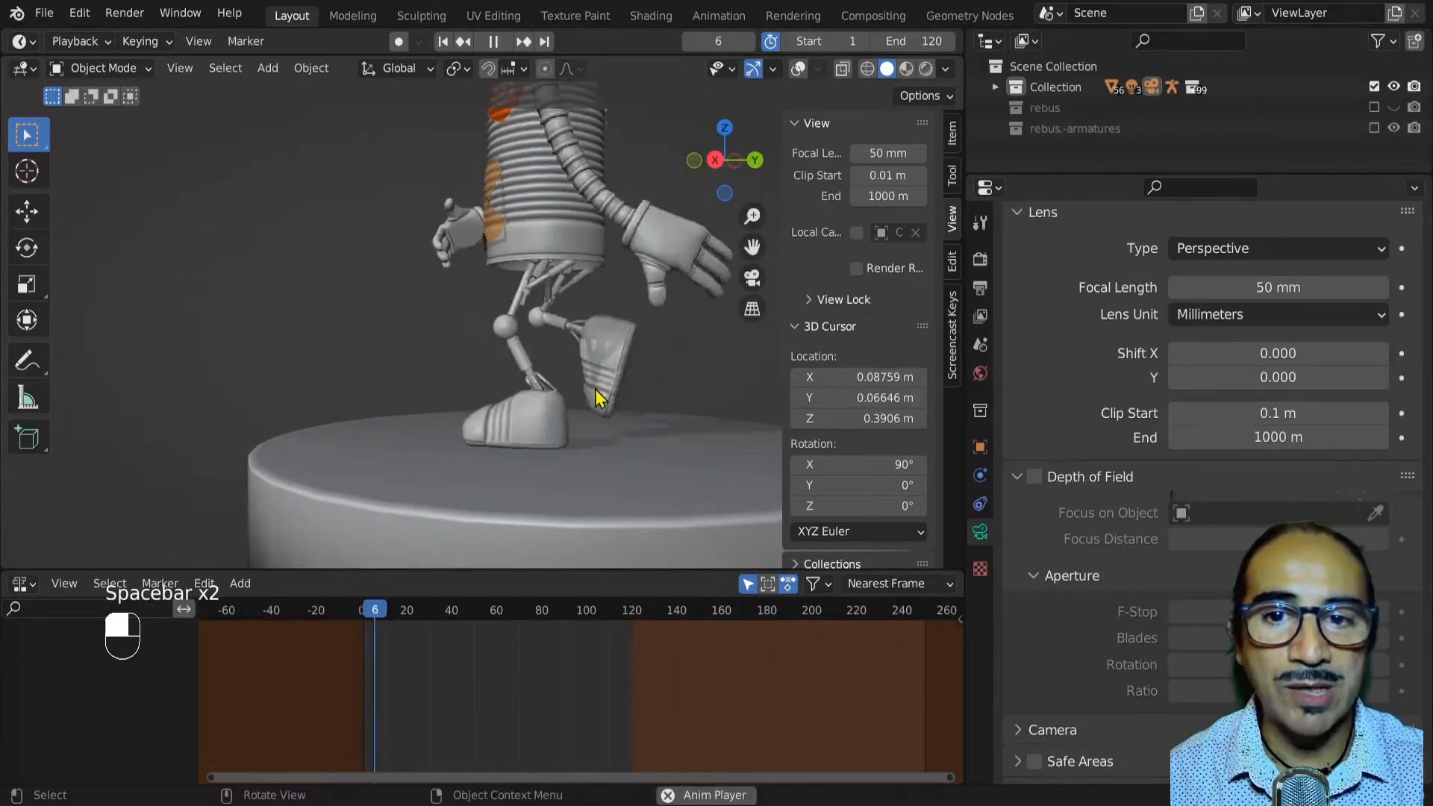
scroll(360, 405, "down", 2)
middle_click_drag(360, 414, 569, 354)
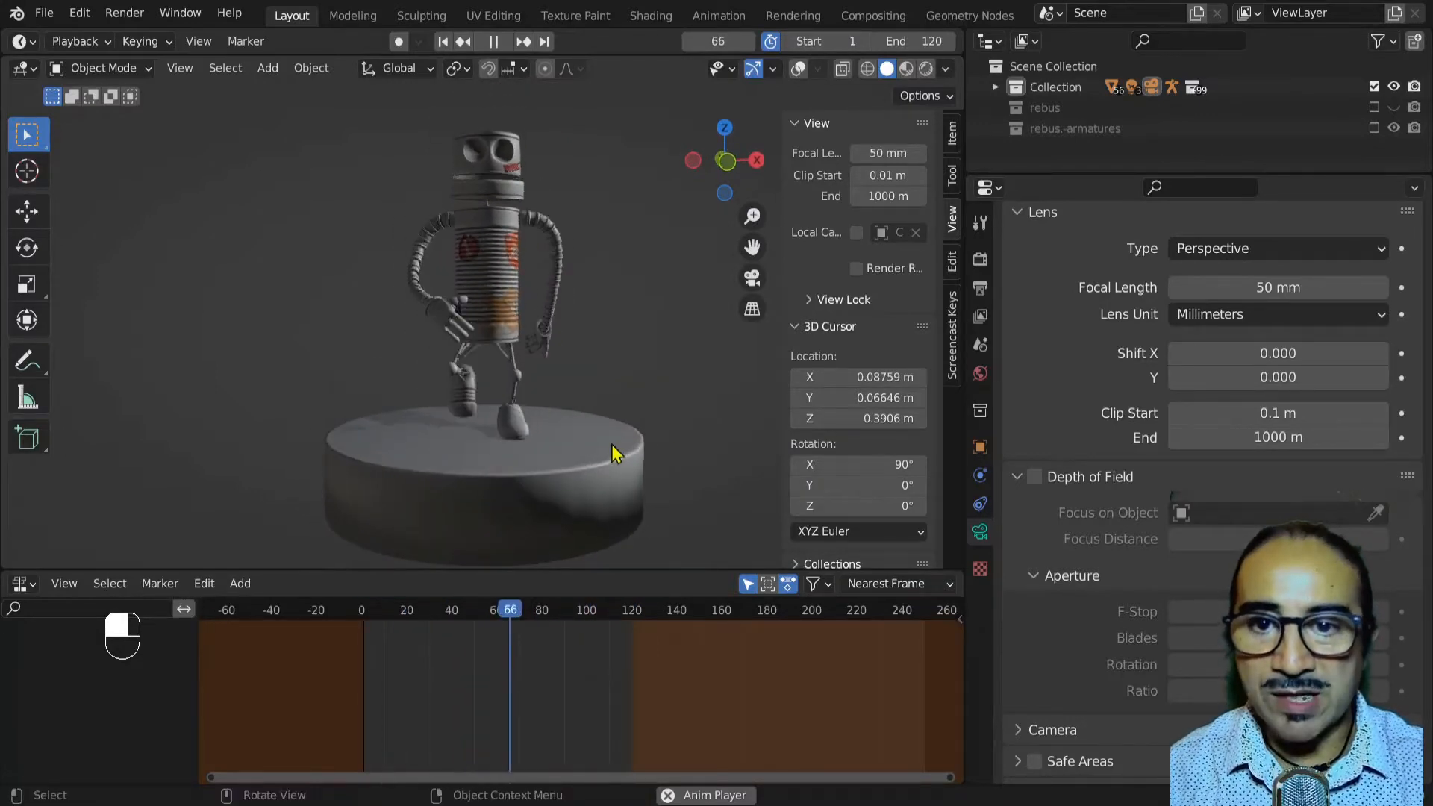
scroll(601, 463, "up", 3)
middle_click_drag(581, 485, 557, 451, "shift")
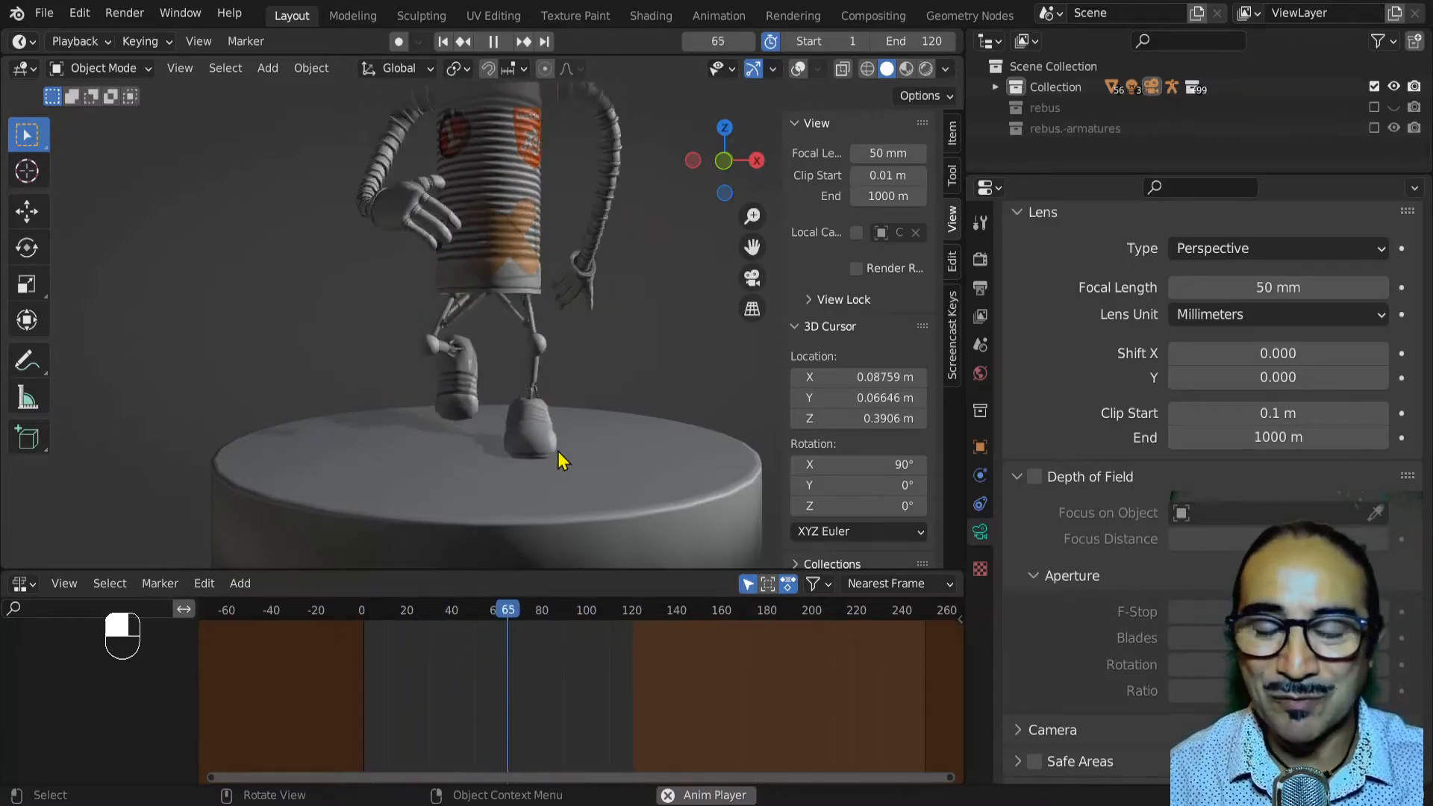
mouse_move(566, 459)
middle_mouse_down()
mouse_move(506, 467)
mouse_move(465, 449)
mouse_move(587, 457)
middle_mouse_up()
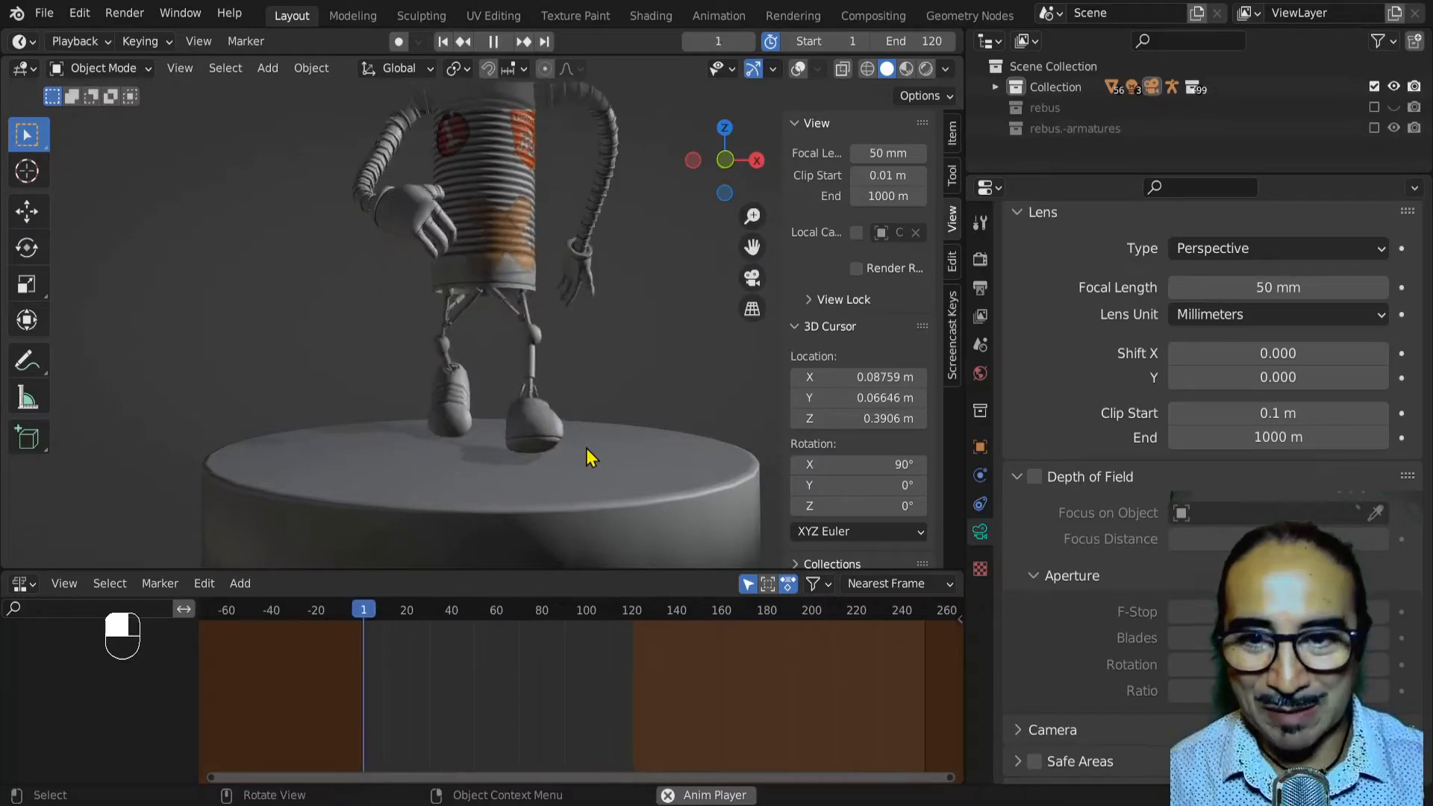
Open the recent robot skinning file that contains the unanimated, rigged robot
left_click(44, 13)
mouse_move(114, 87)
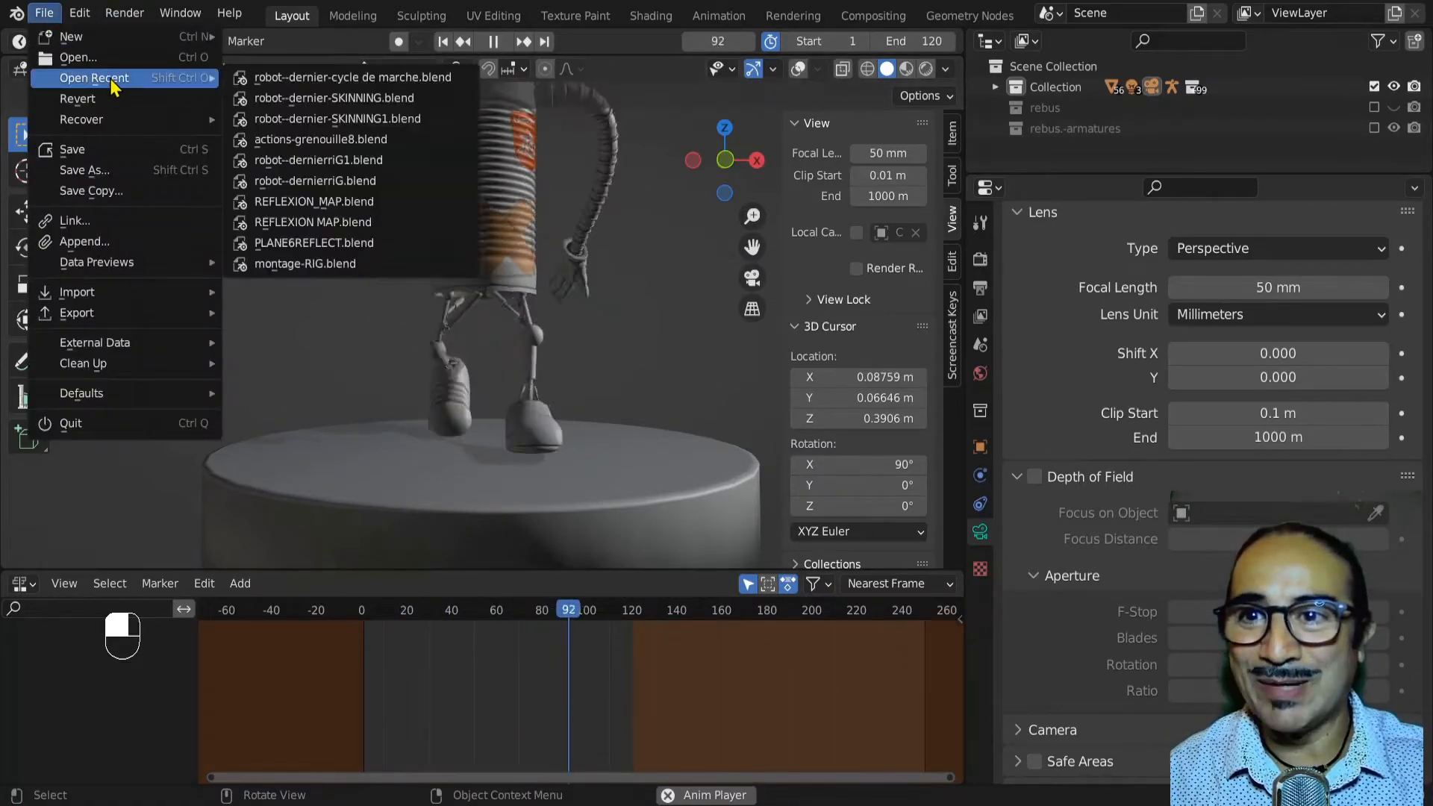
left_click(315, 111)
middle_click_drag(599, 470, 619, 496)
key("KP_Multiply")
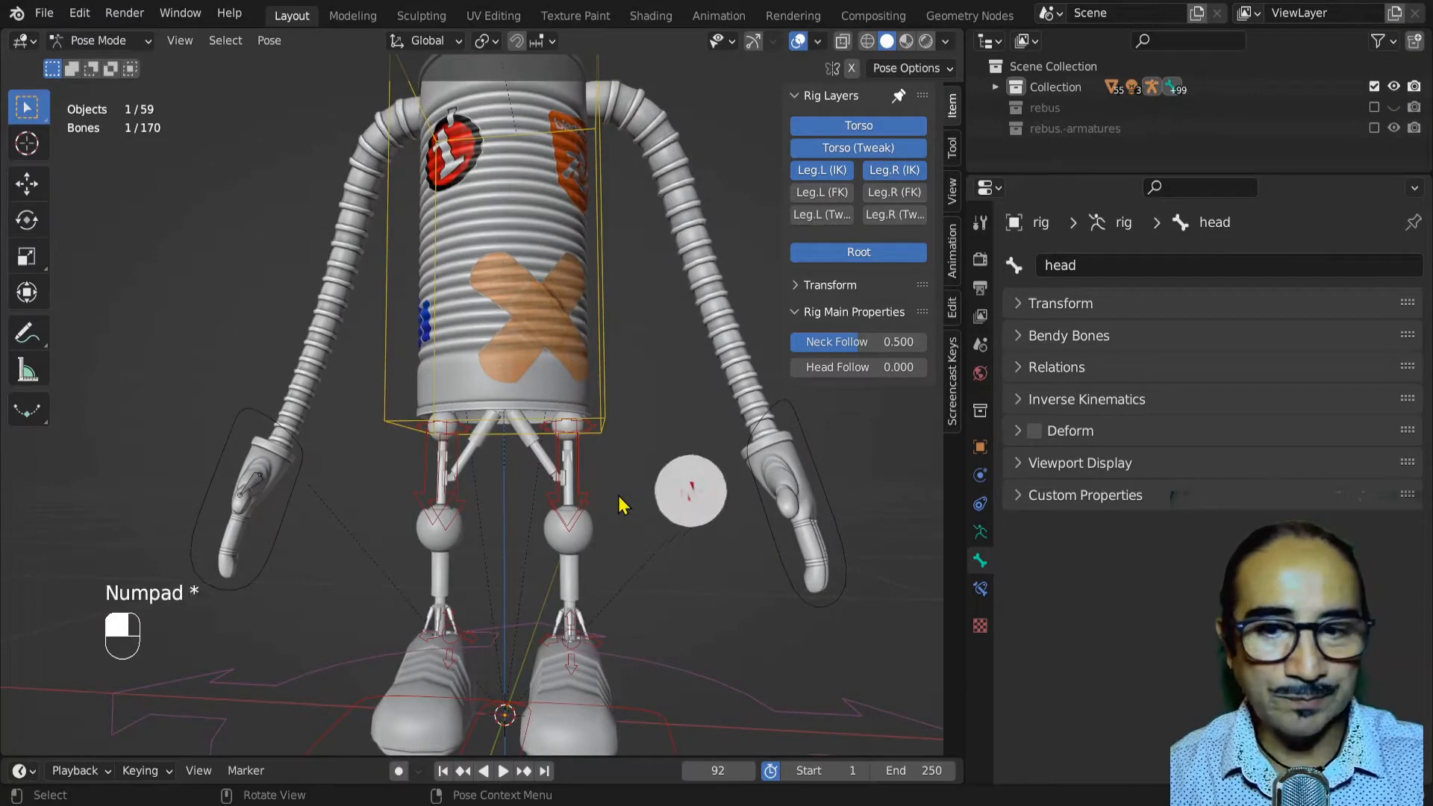
Switch the rig to Object Mode and try moving the left leg's piston and its thigh bracket
middle_click_drag(654, 579, 617, 361, "shift")
scroll(580, 432, "up", 5)
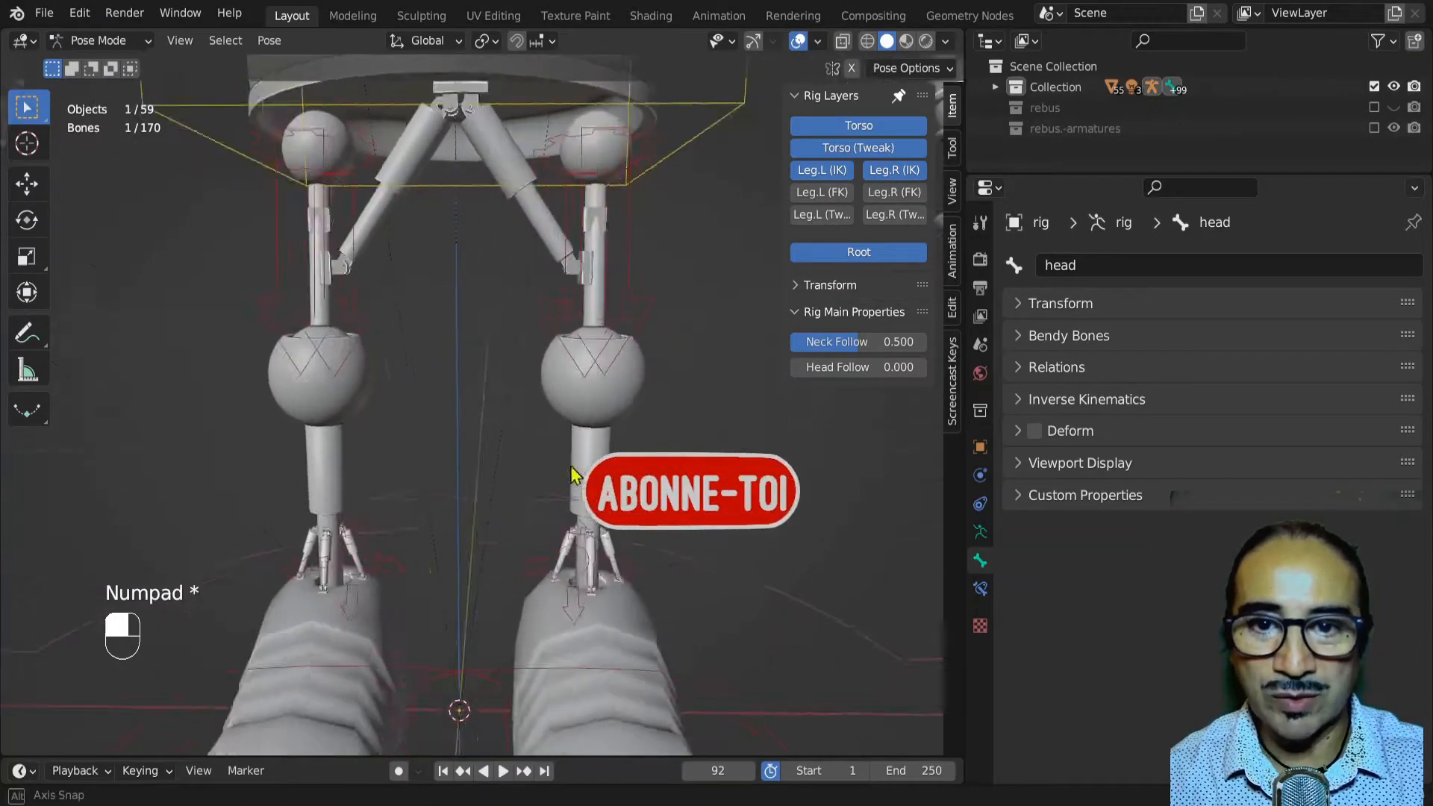
key("ctrl+Tab")
left_click(564, 256)
key("g")
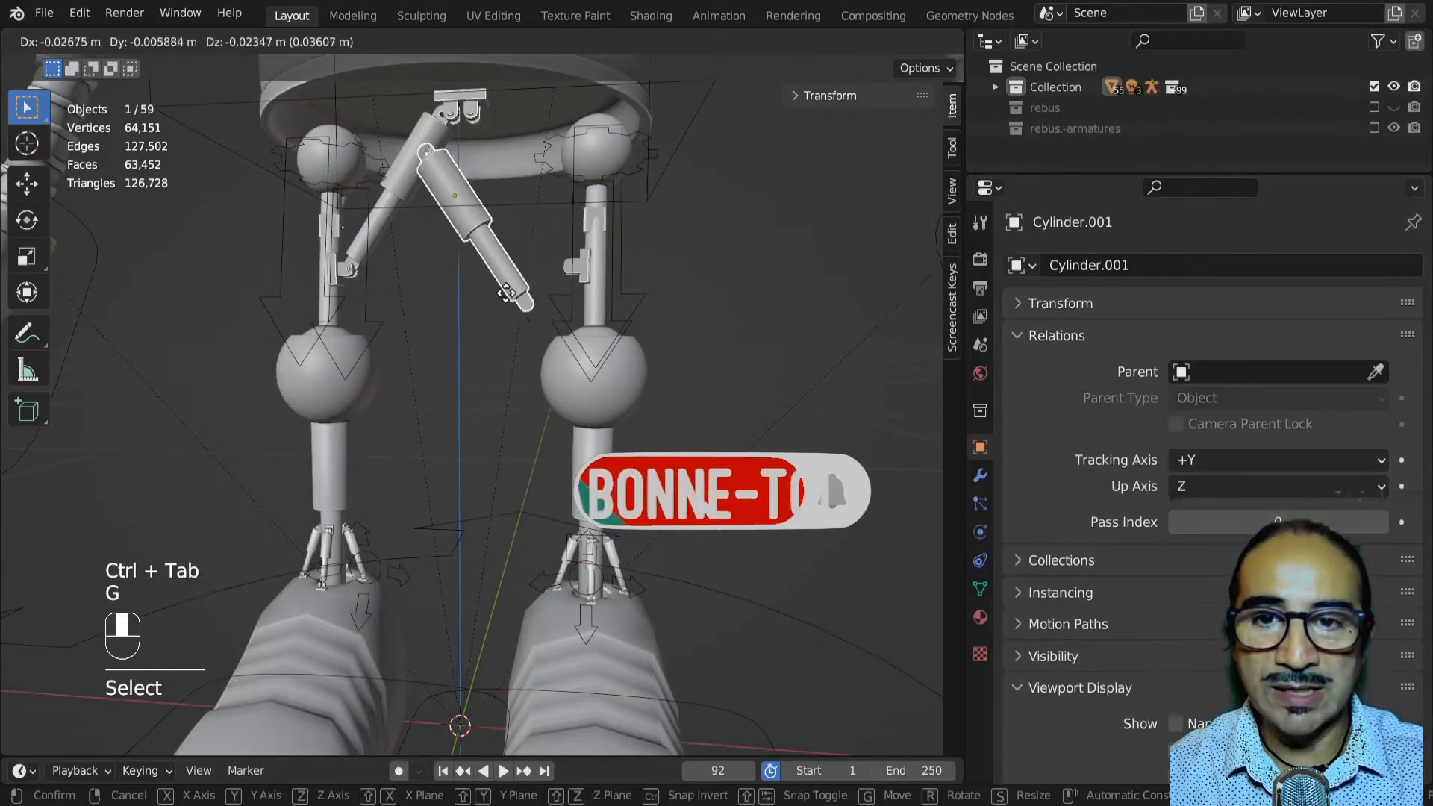
left_click(588, 277)
key("g")
right_click(509, 320)
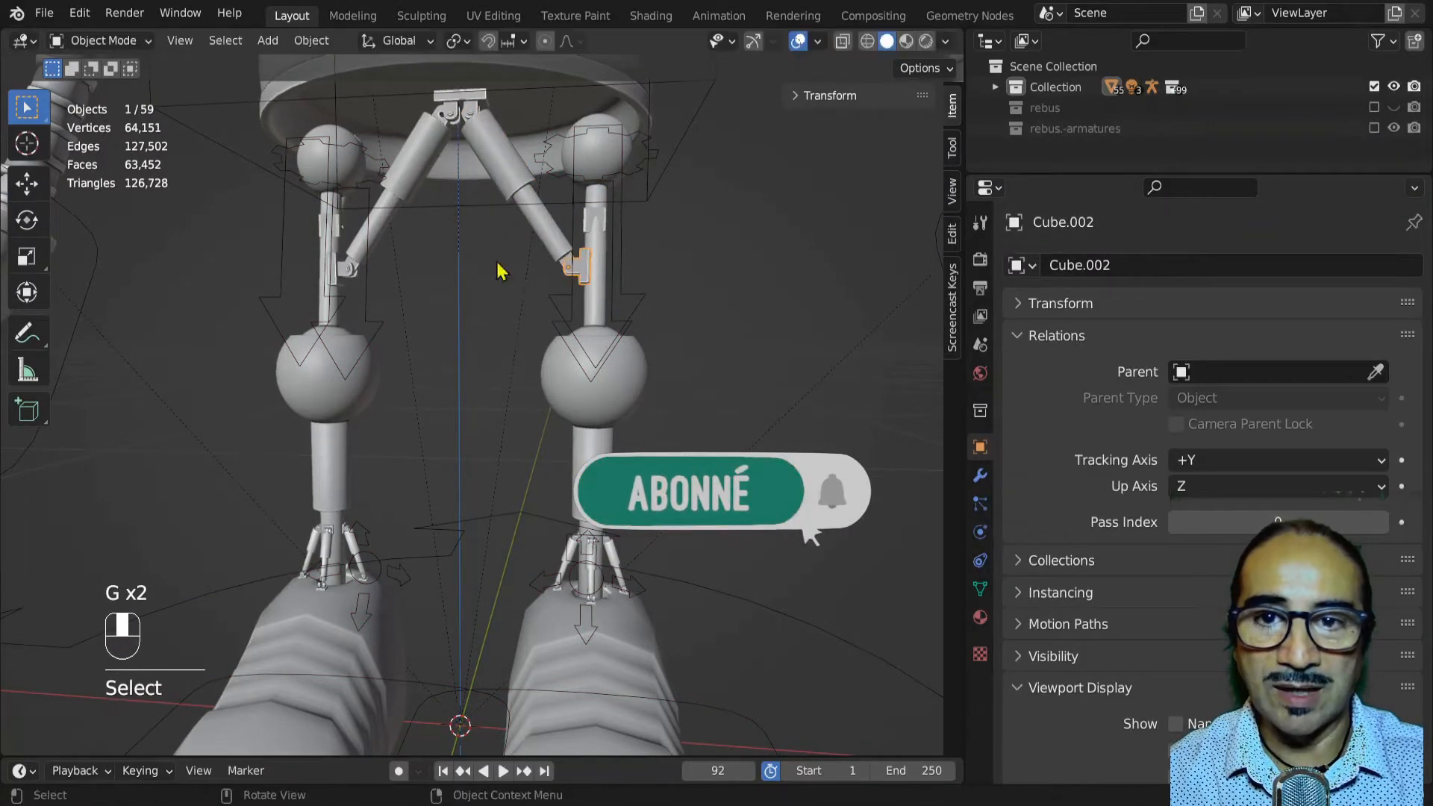
scroll(618, 333, "down", 4)
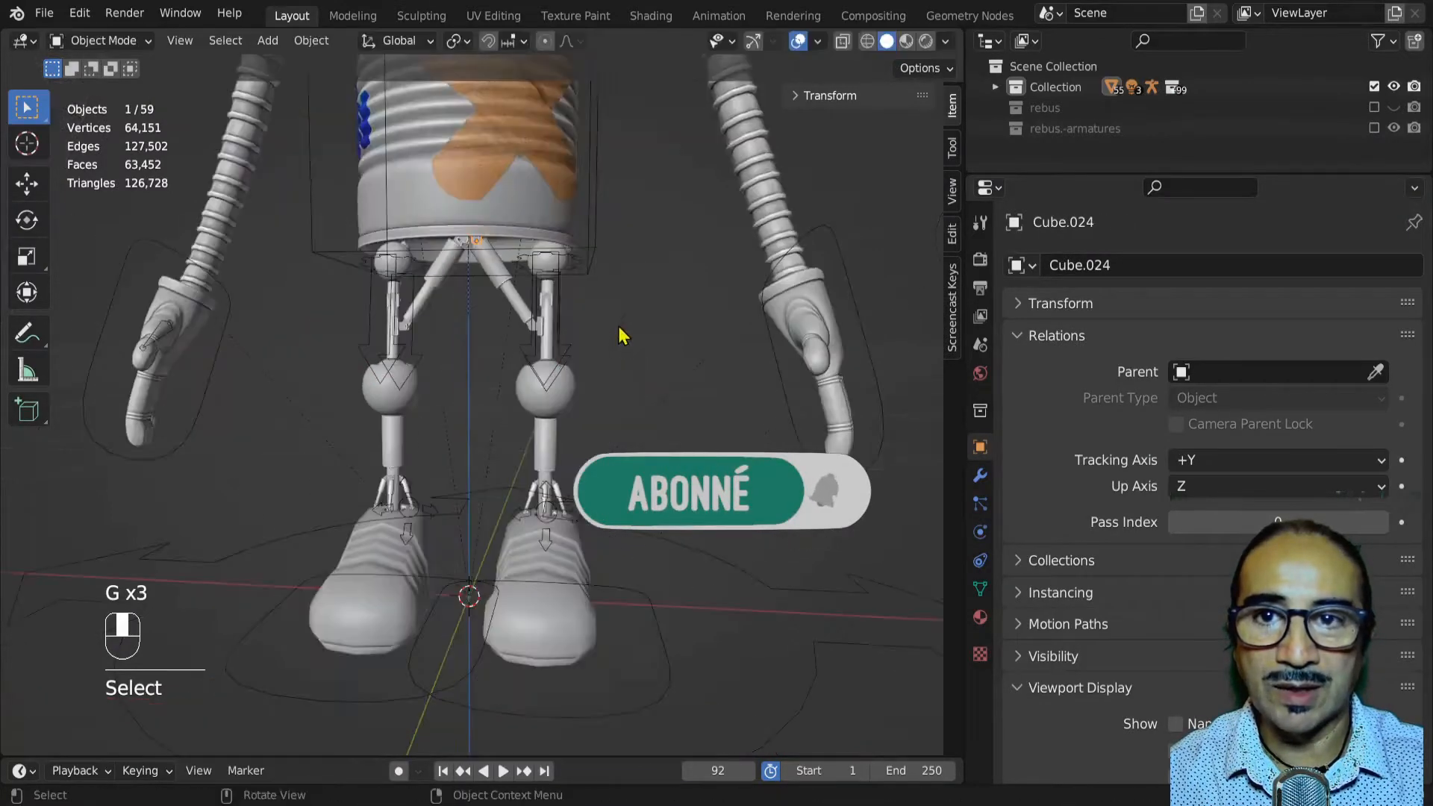
Parent the two piston brackets under the torso to the torso body using the Object option
middle_click_drag(618, 333, 477, 338)
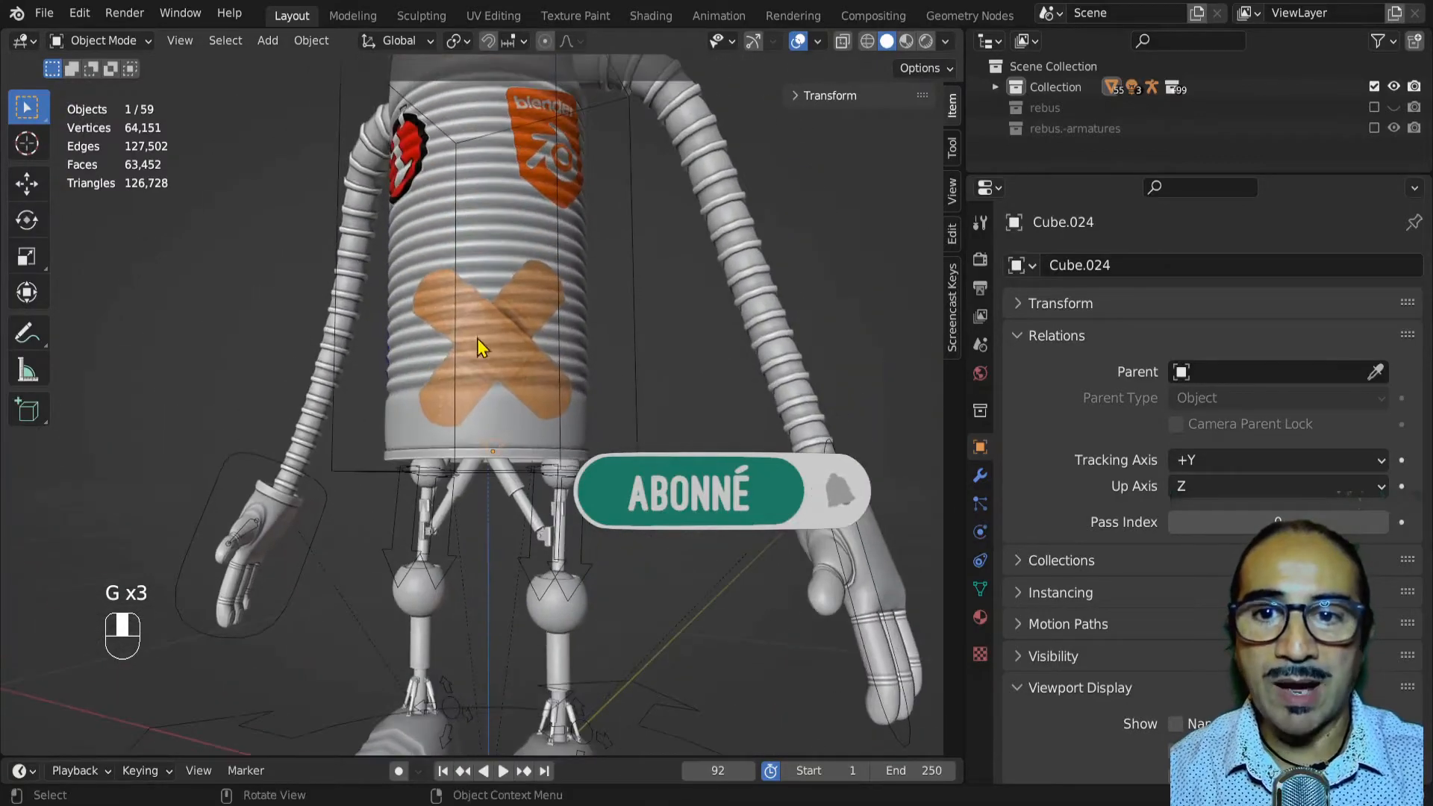
left_click(478, 334)
scroll(608, 371, "up", 2)
middle_click_drag(610, 377, 500, 438)
scroll(503, 517, "up", 3)
middle_click_drag(504, 520, 470, 403)
left_click(428, 536, "shift")
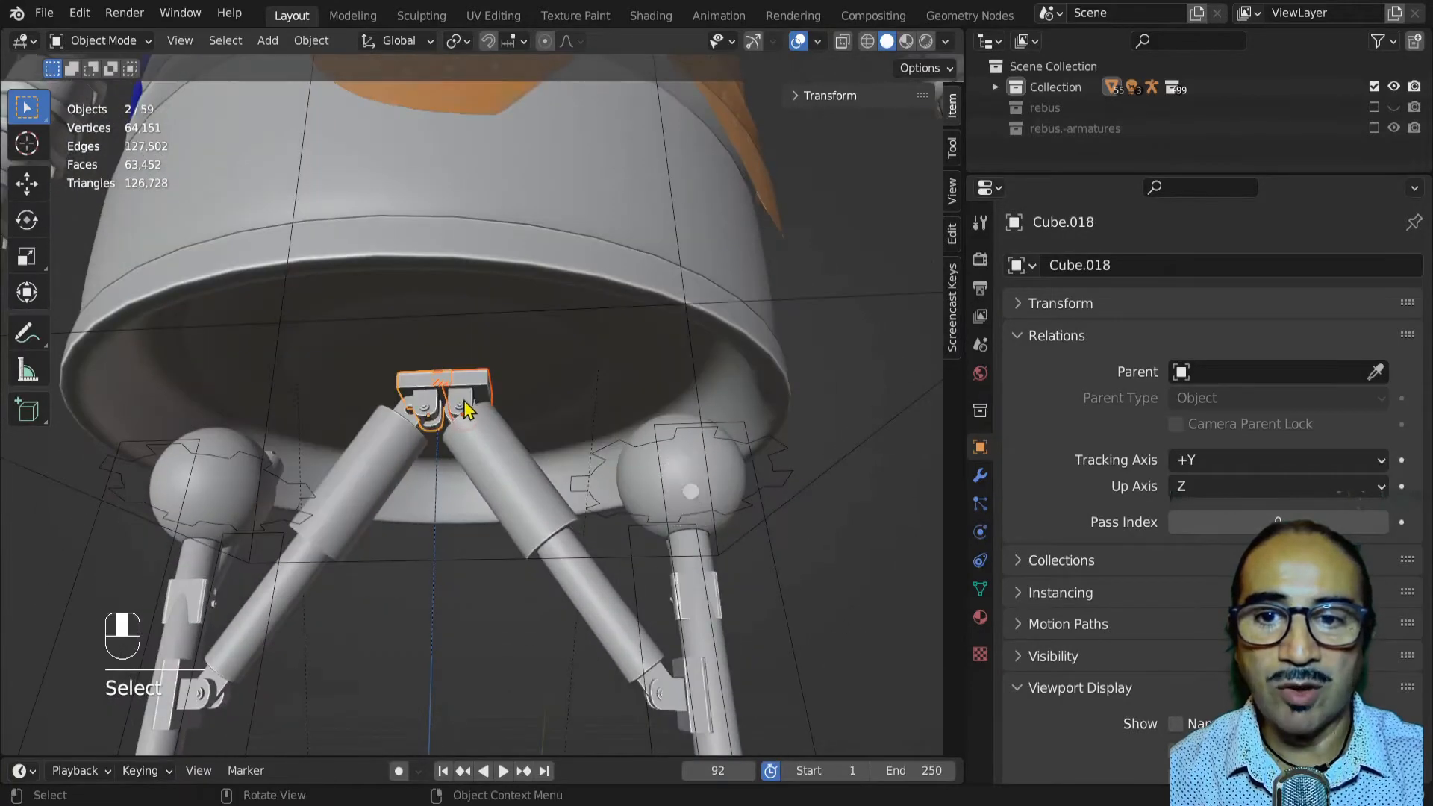
left_click(493, 245, "shift")
middle_click_drag(496, 240, 595, 474)
scroll(619, 482, "down", 4)
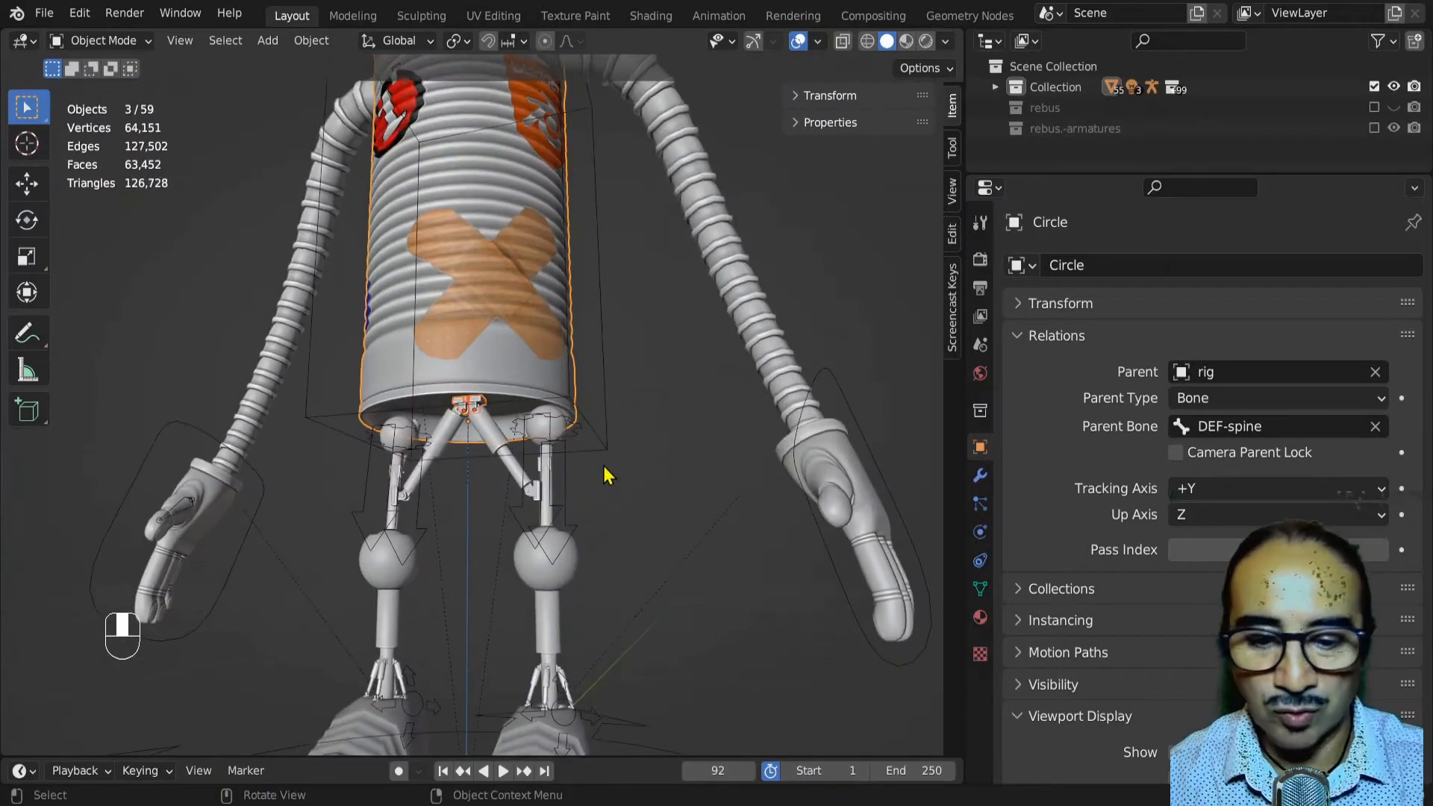
key("ctrl+p")
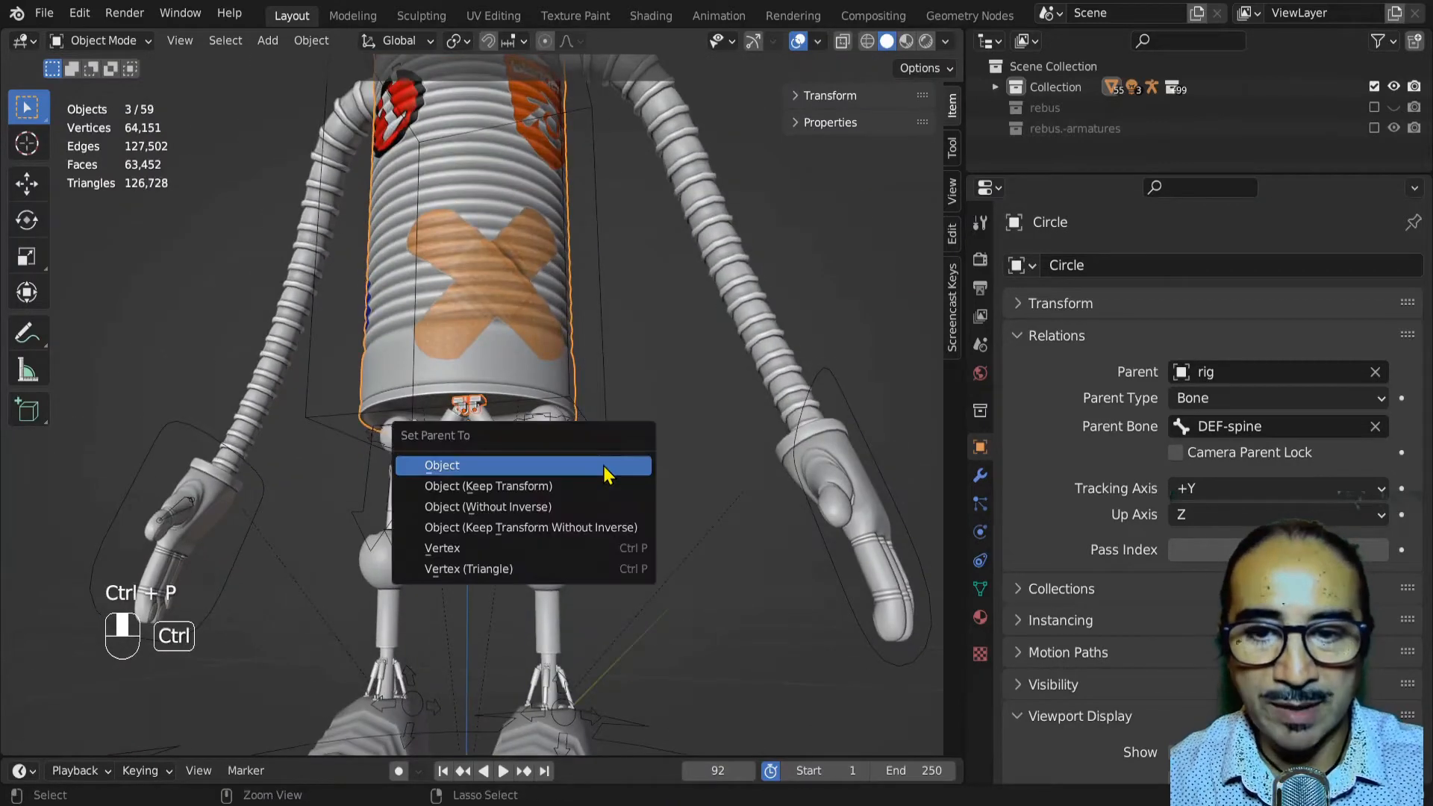
left_click(450, 468)
Select the left thigh and examine which rig bone it is parented to
middle_click_drag(625, 530, 620, 595)
scroll(418, 575, "up", 4)
middle_click_drag(619, 596, 436, 431, "shift")
scroll(436, 431, "up", 4)
scroll(436, 431, "down", 1)
left_click(339, 425)
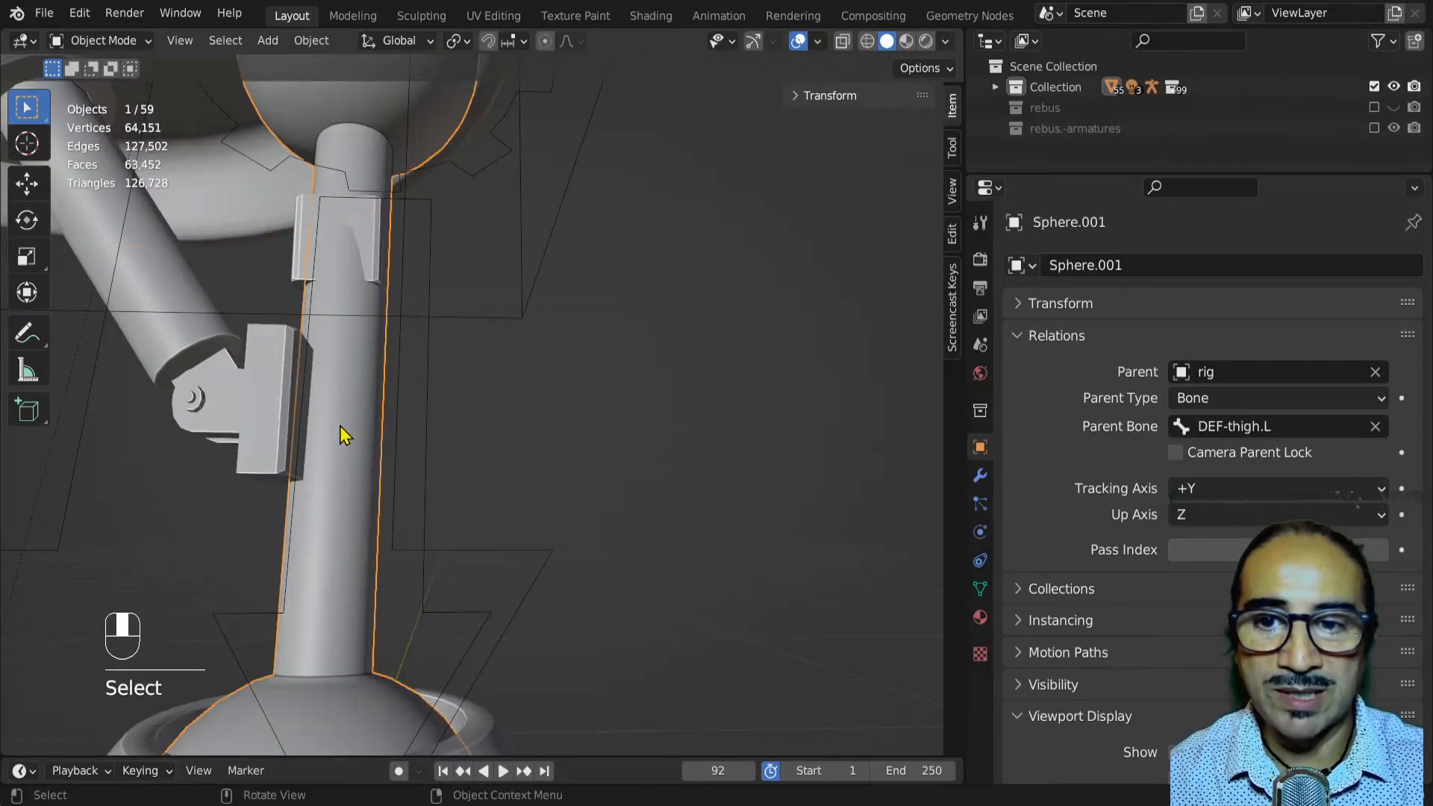
scroll(505, 550, "down", 4)
scroll(523, 597, "down", 2)
scroll(518, 619, "down", 3)
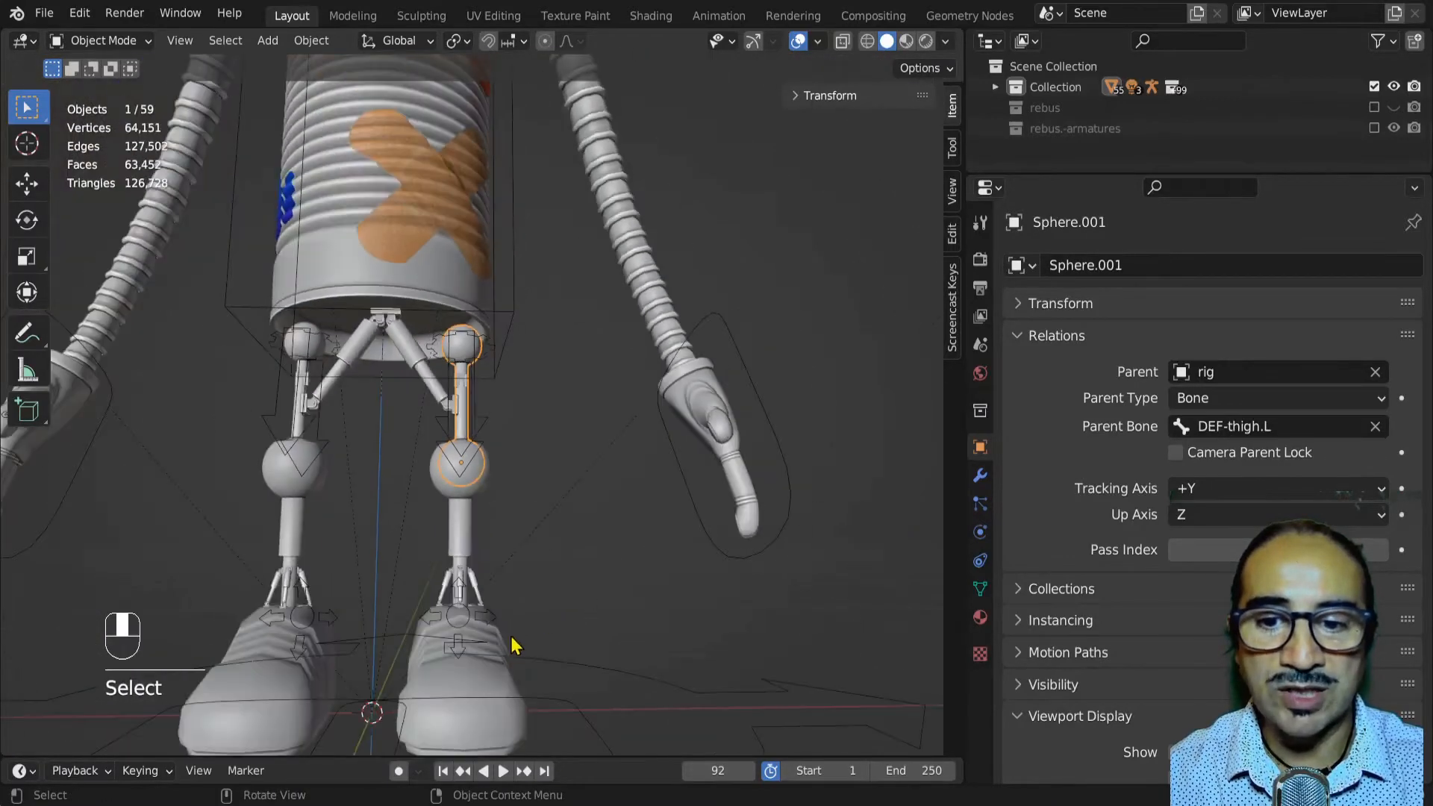
Try moving the left foot's IK control in Pose Mode, and return the rig to Object Mode
left_click(554, 704)
key("ctrl+Tab")
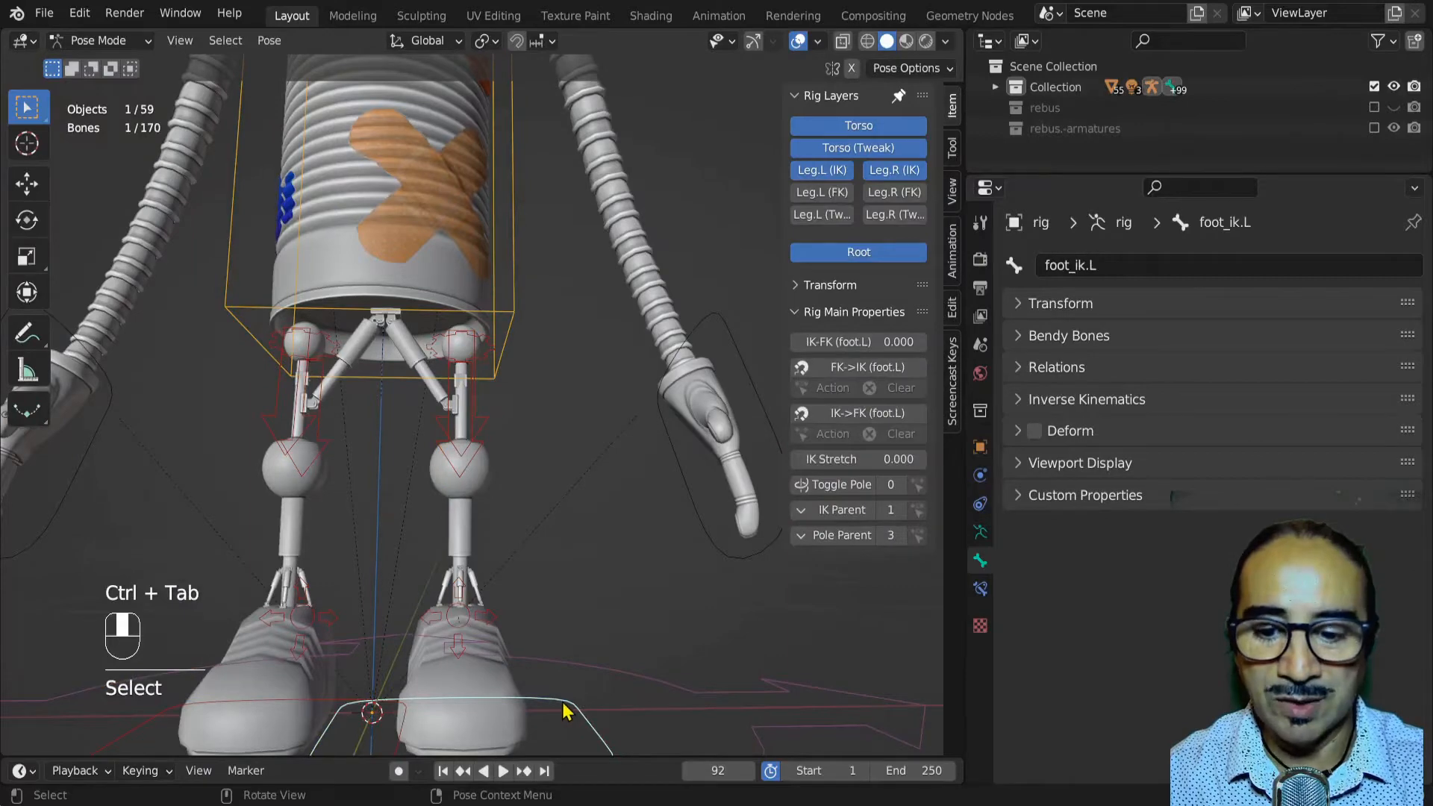
key("g")
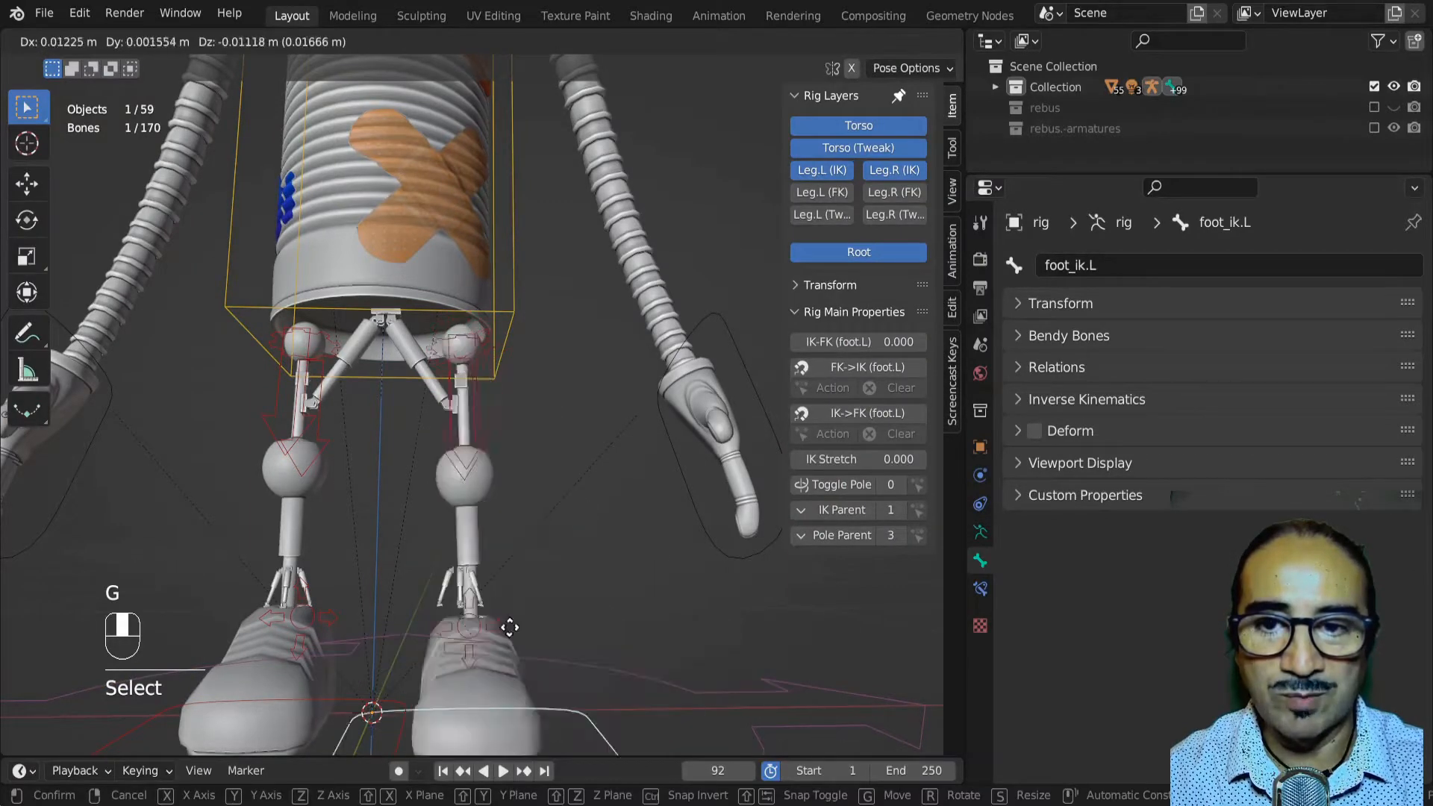
left_click(545, 612)
scroll(448, 470, "up", 5)
key("ctrl+Tab")
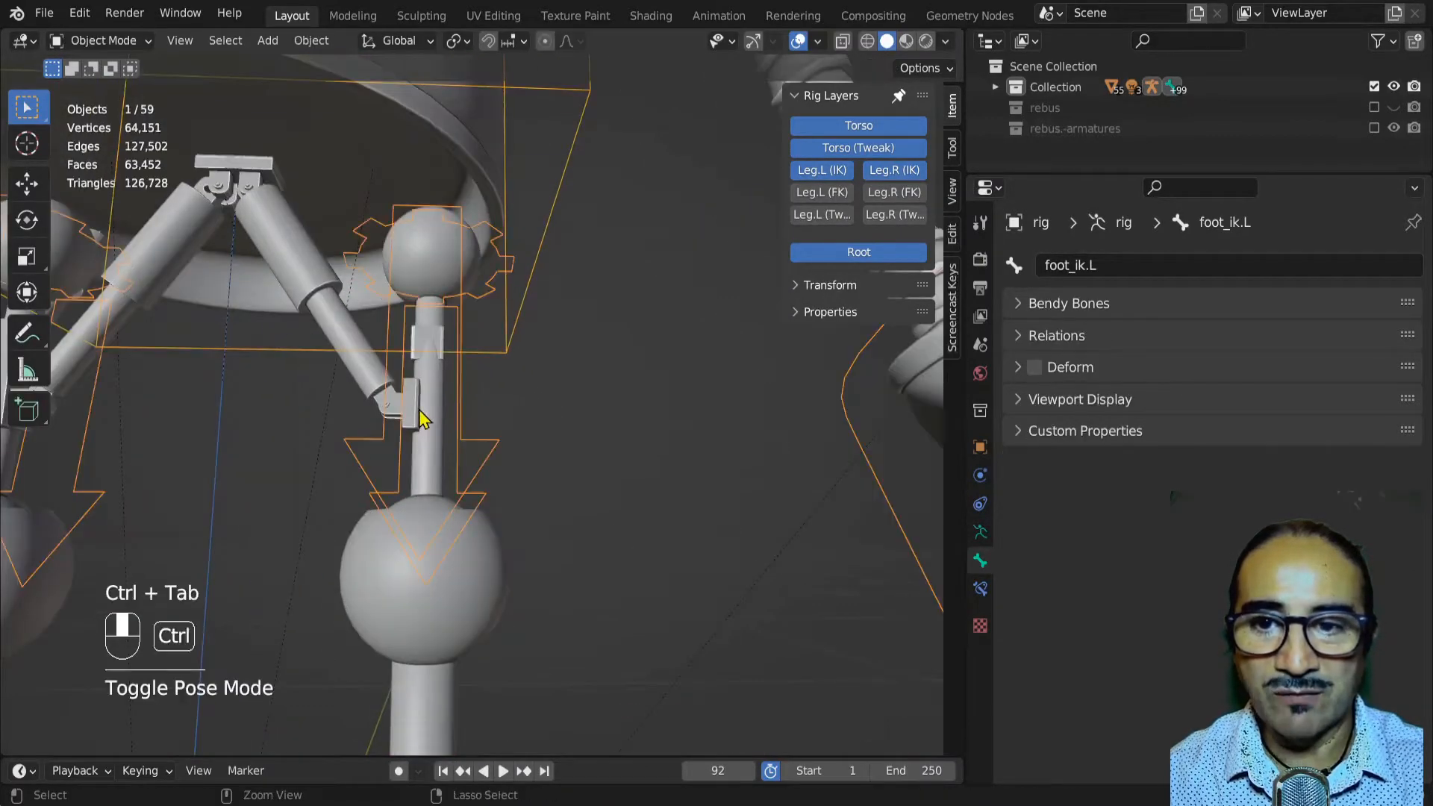
Select the left thigh's piston bracket and examine its alignment with the thigh from the front
left_click(419, 417)
scroll(416, 415, "up", 4)
middle_click_drag(400, 422, 289, 417, "shift")
key("KP_1")
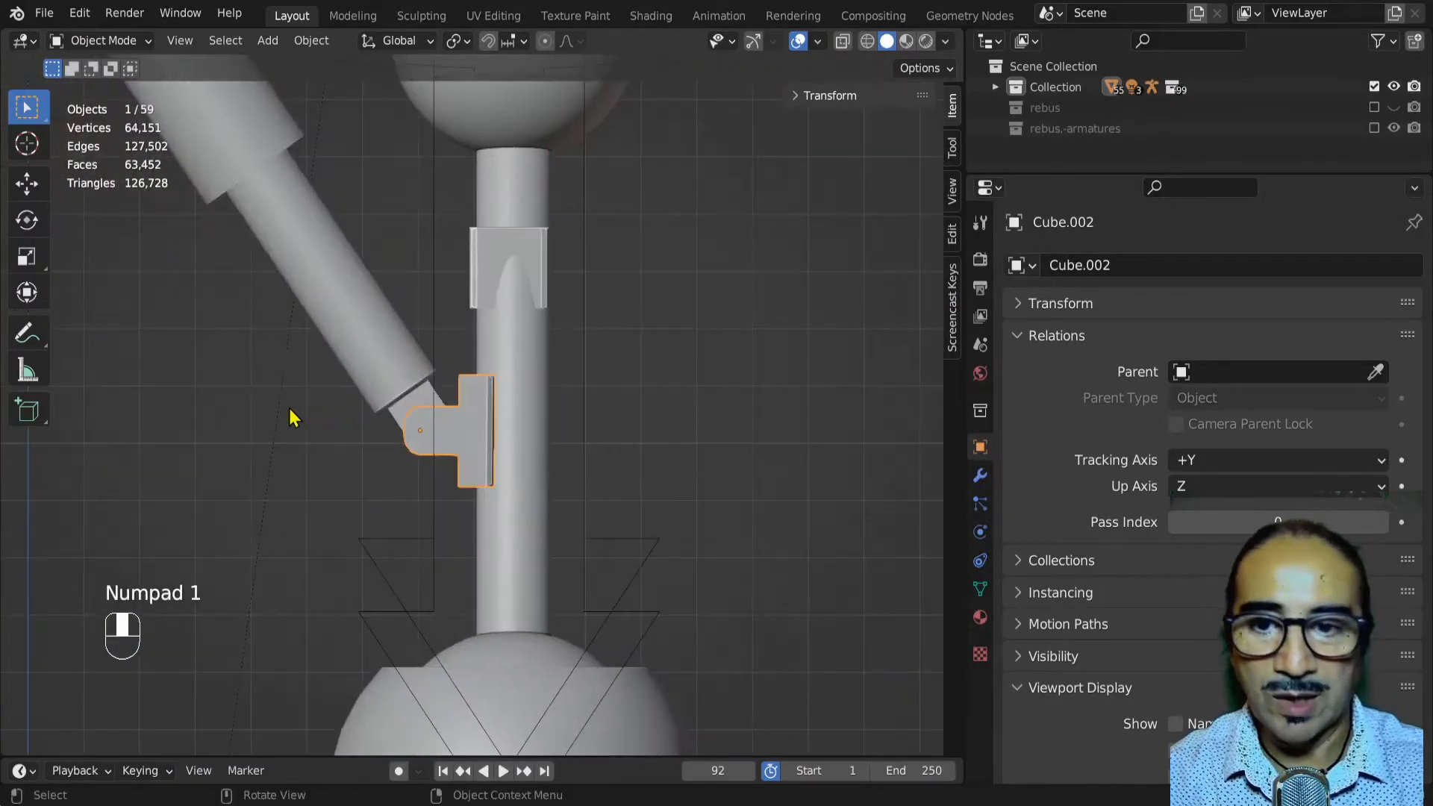
right_click(290, 417)
scroll(630, 495, "down", 10)
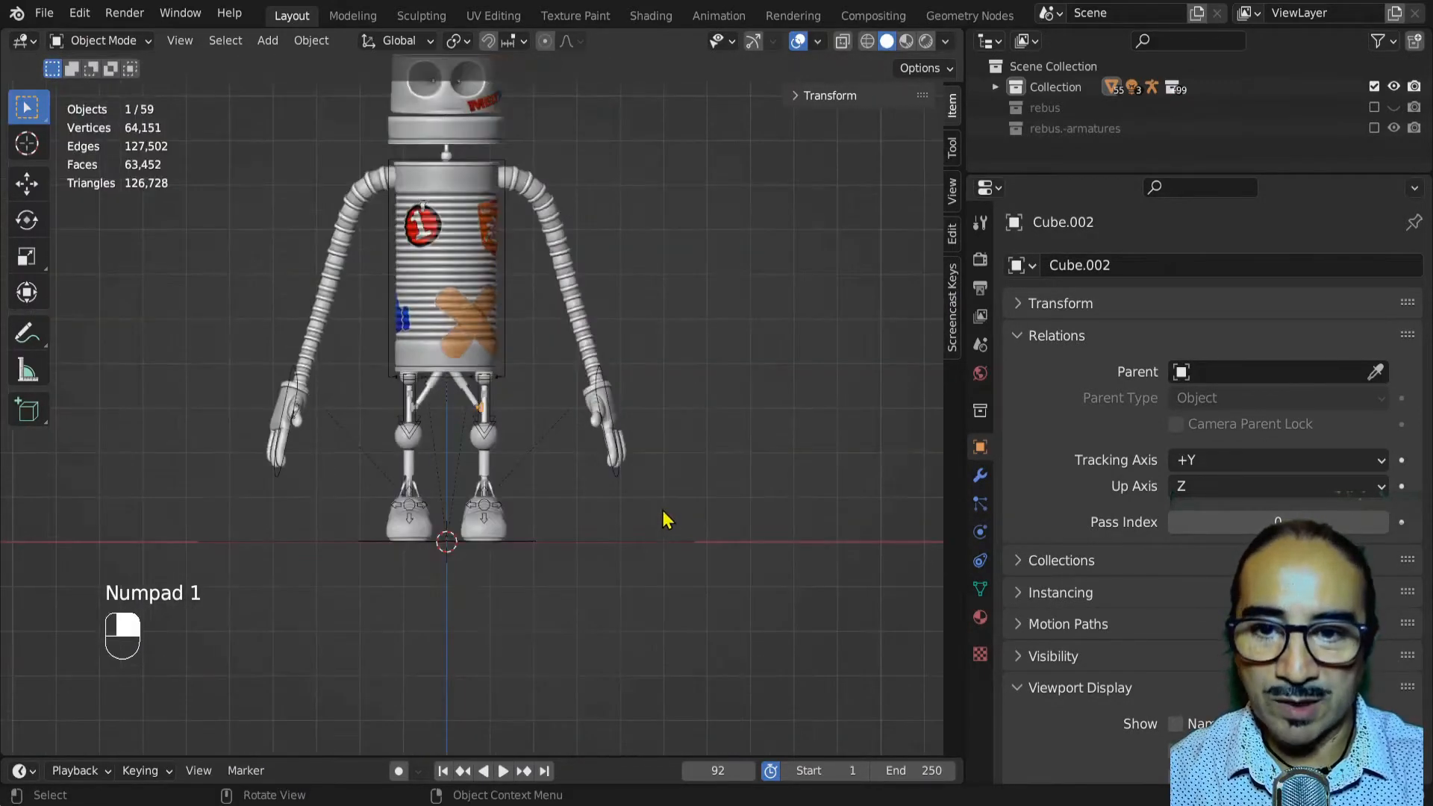
middle_click_drag(666, 520, 753, 552)
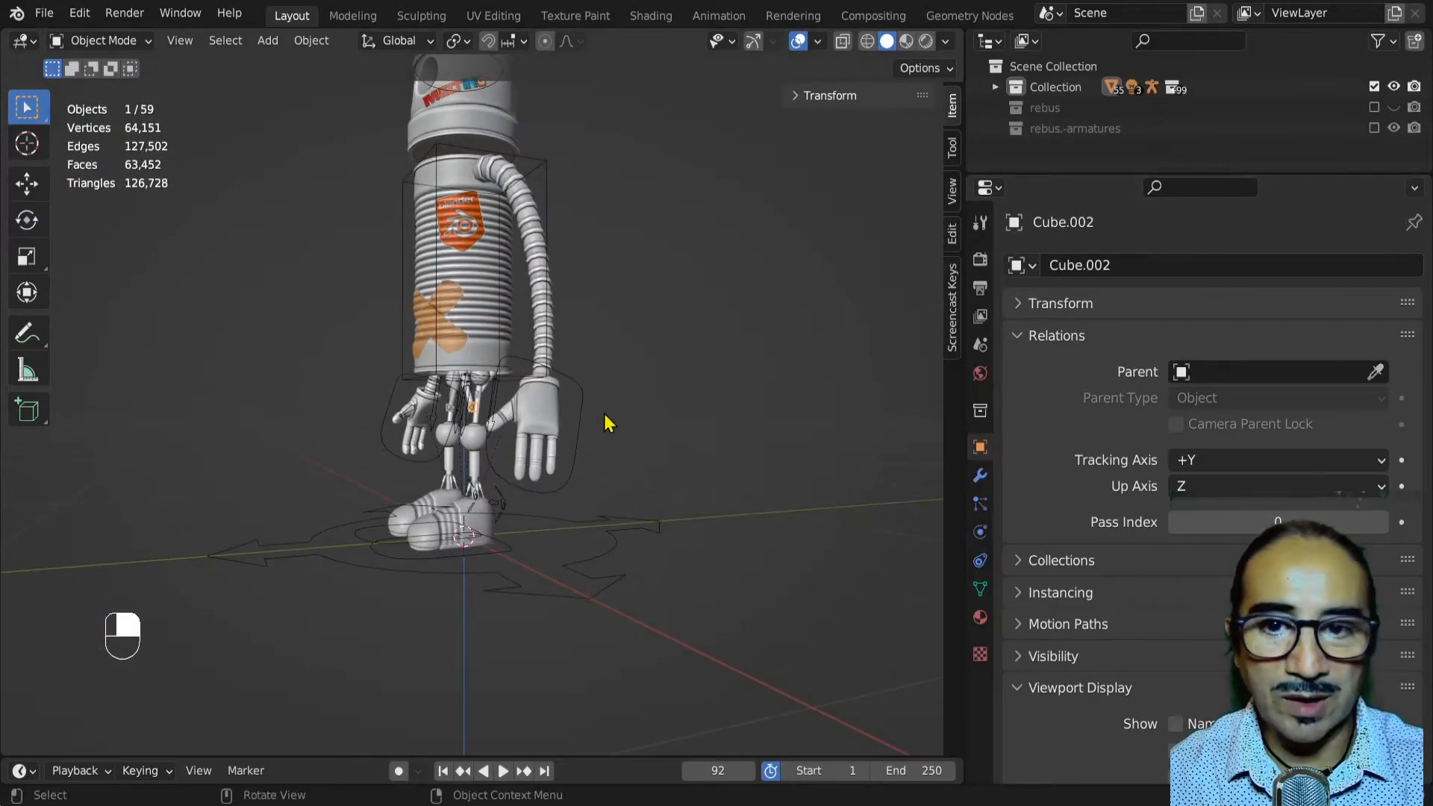
Set the rig's armature to Rest Position and display the left foot IK control's bone constraints
left_click(584, 382)
left_click(981, 533)
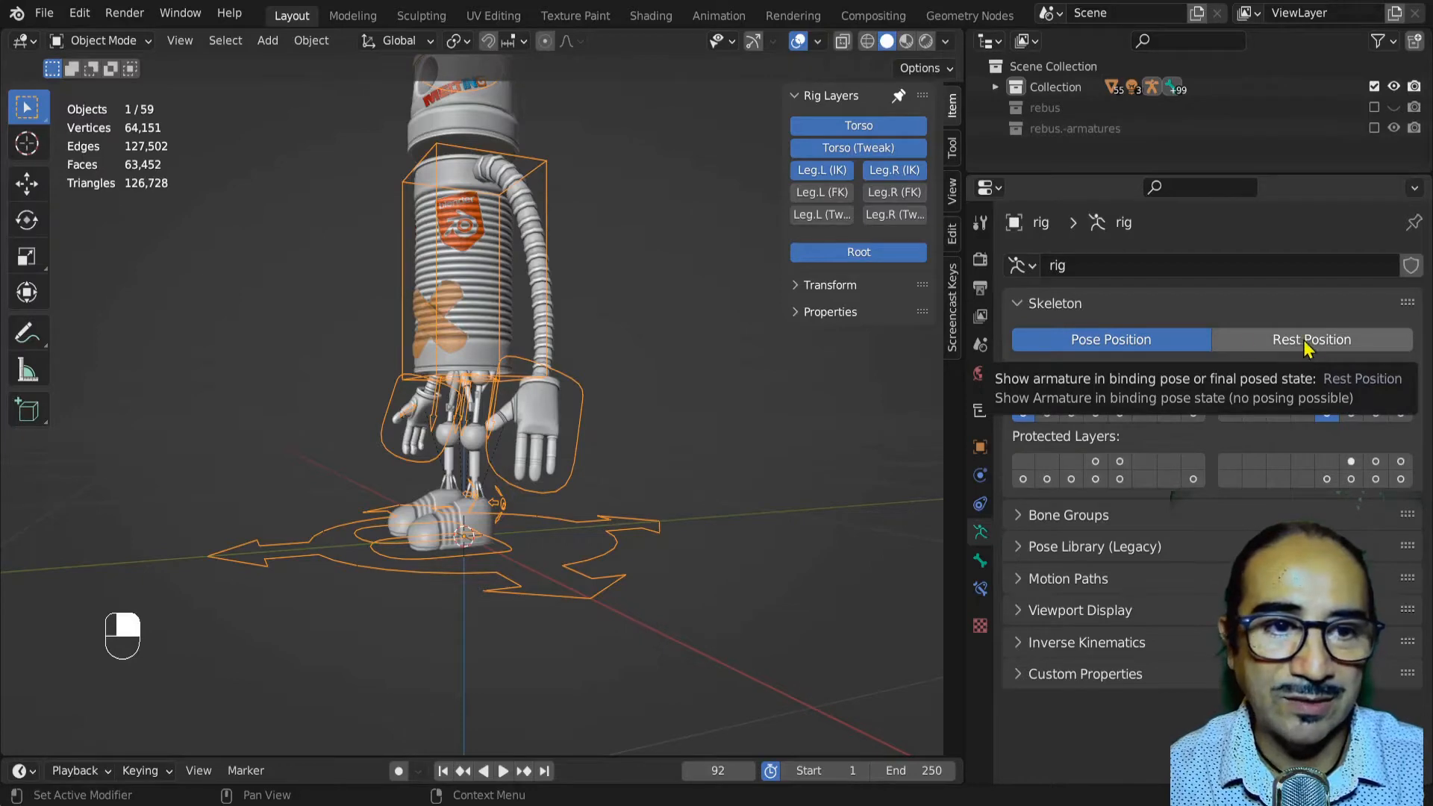
left_click(1306, 345)
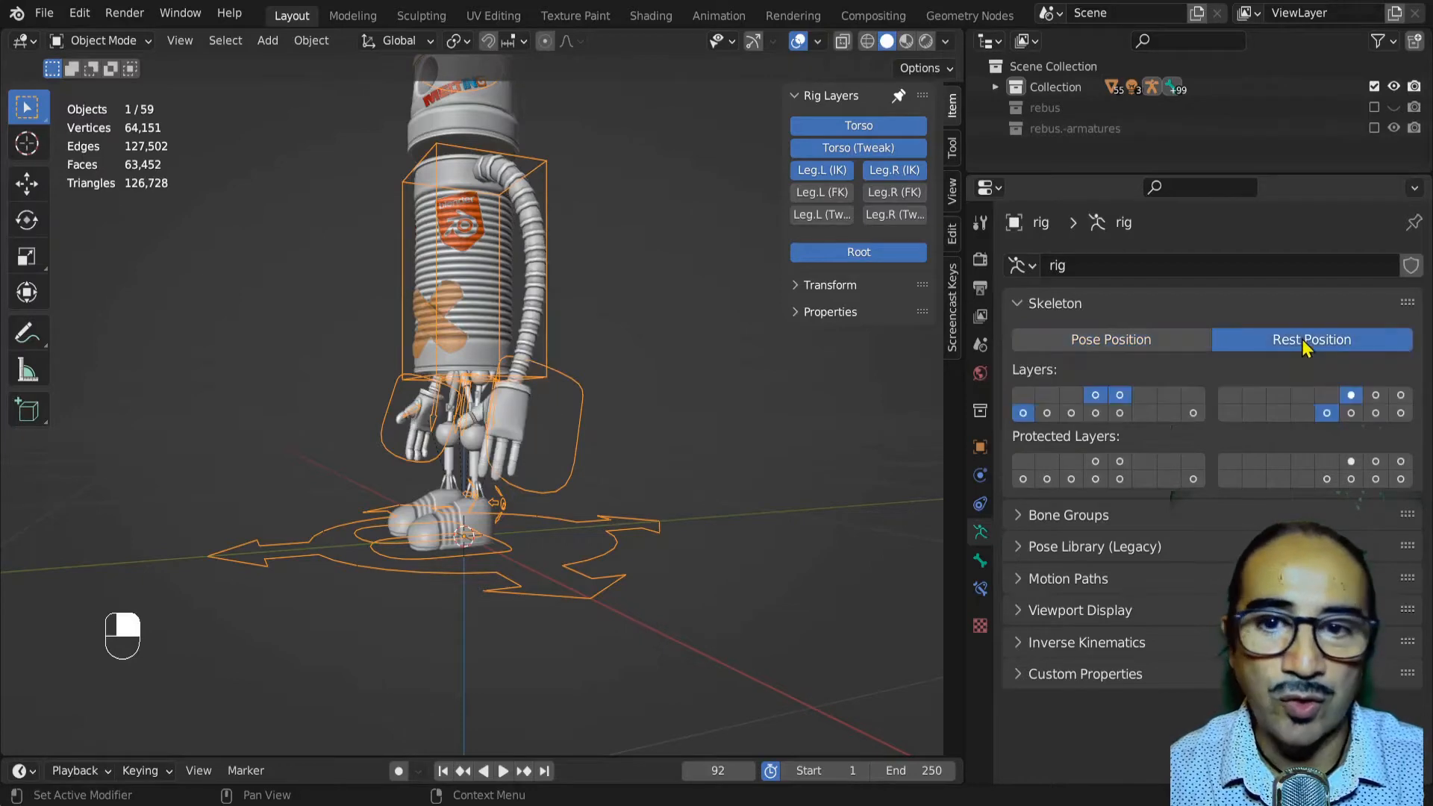
left_click(981, 590)
scroll(637, 474, "up", 6)
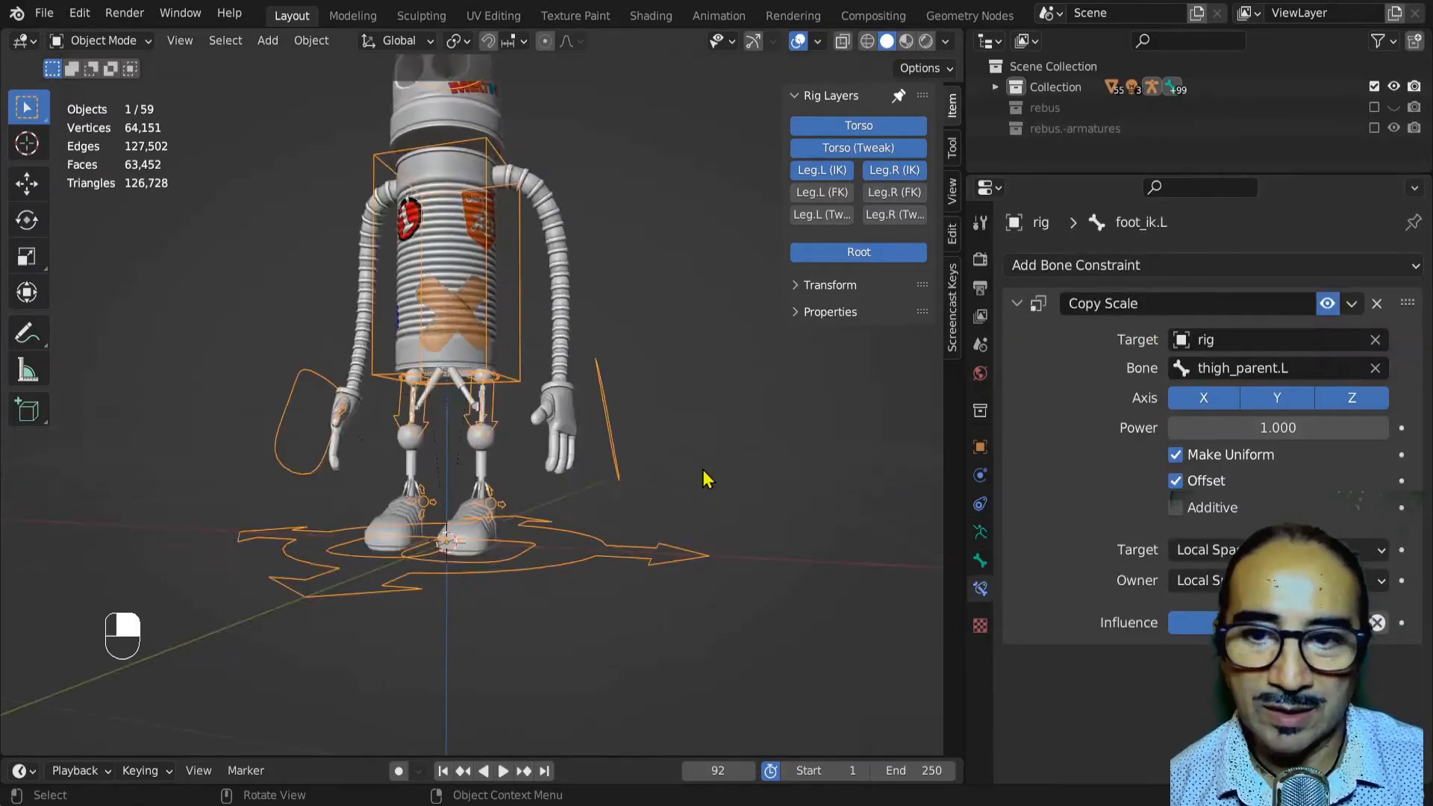
Move both hip pistons together with their torso and thigh brackets about 0.006 m along the global Y axis
middle_click_drag(637, 473, 537, 415)
scroll(550, 473, "up", 5)
scroll(542, 469, "up", 4)
scroll(334, 442, "down", 4)
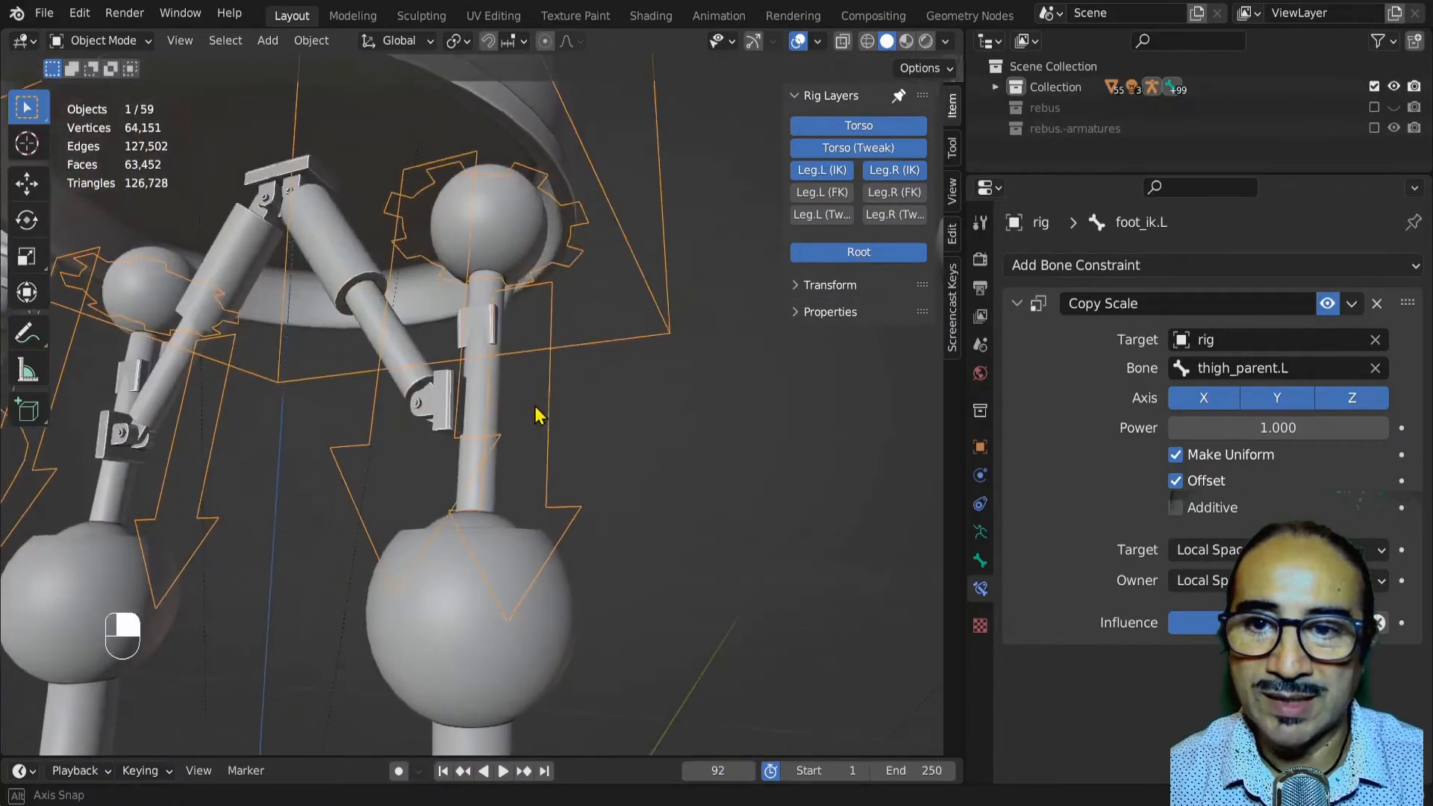
scroll(440, 404, "up", 4)
middle_click_drag(441, 404, 368, 451)
left_click(378, 384)
scroll(426, 448, "down", 5)
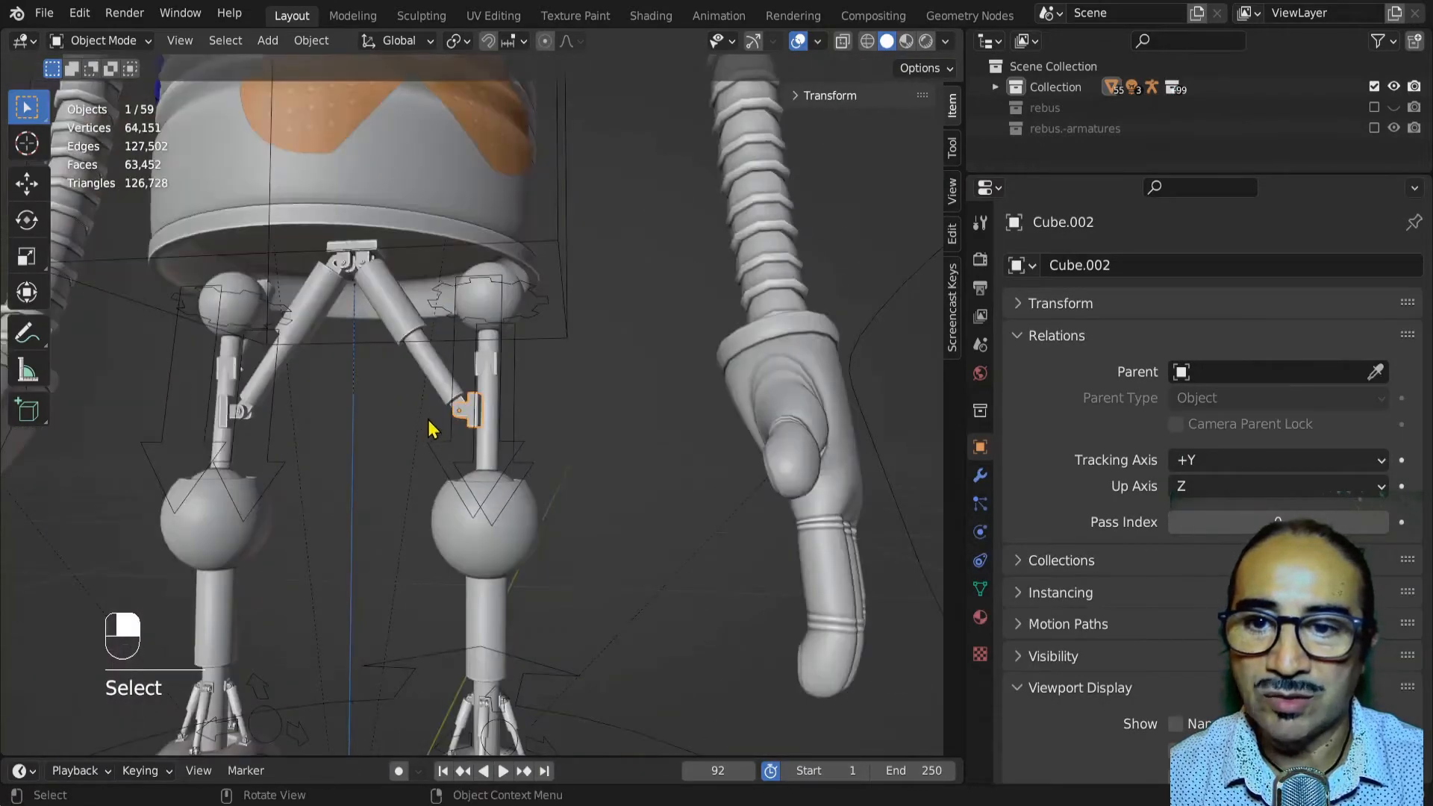
scroll(450, 386, "up", 2)
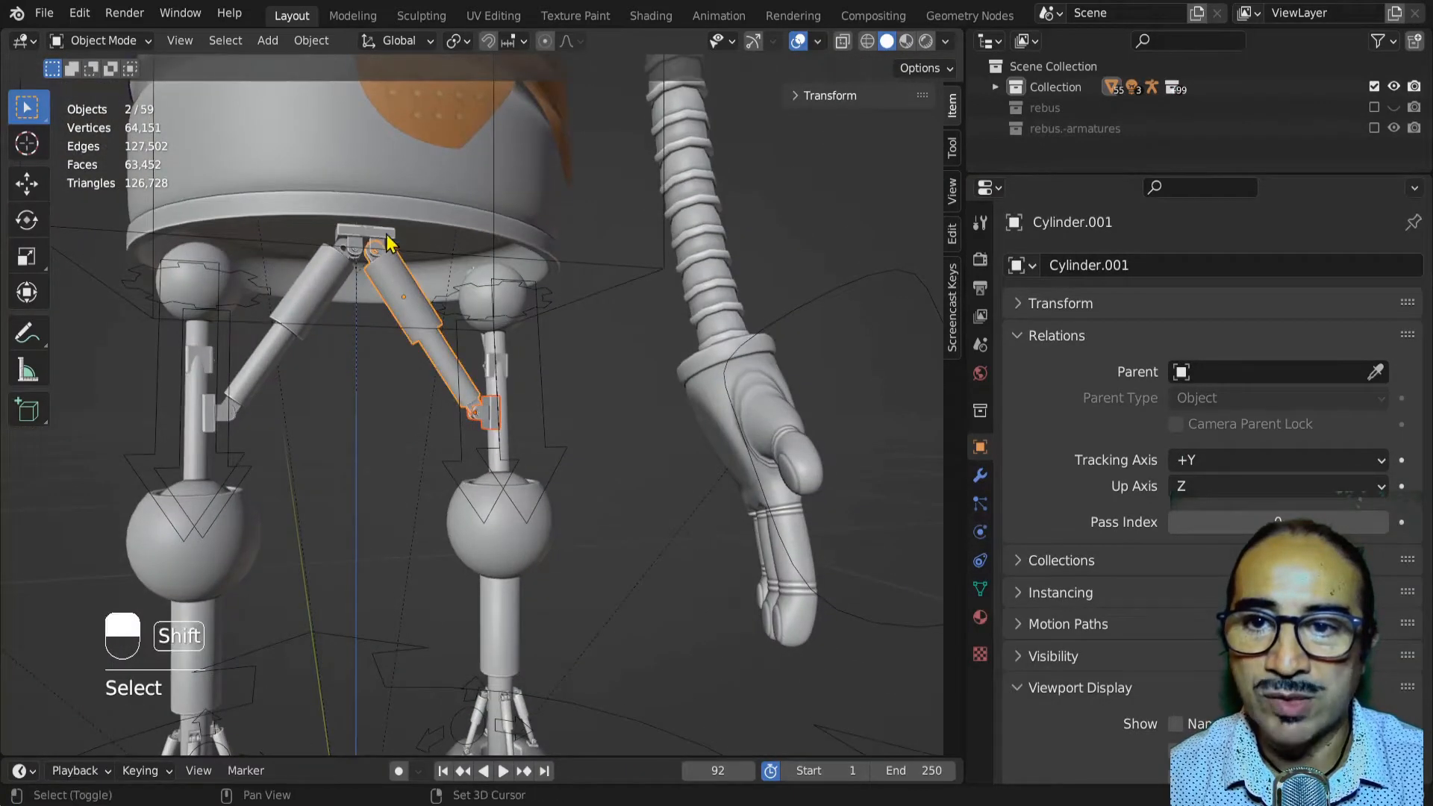
left_click(210, 427, "shift")
scroll(406, 448, "up", 4)
middle_click_drag(406, 448, 458, 461)
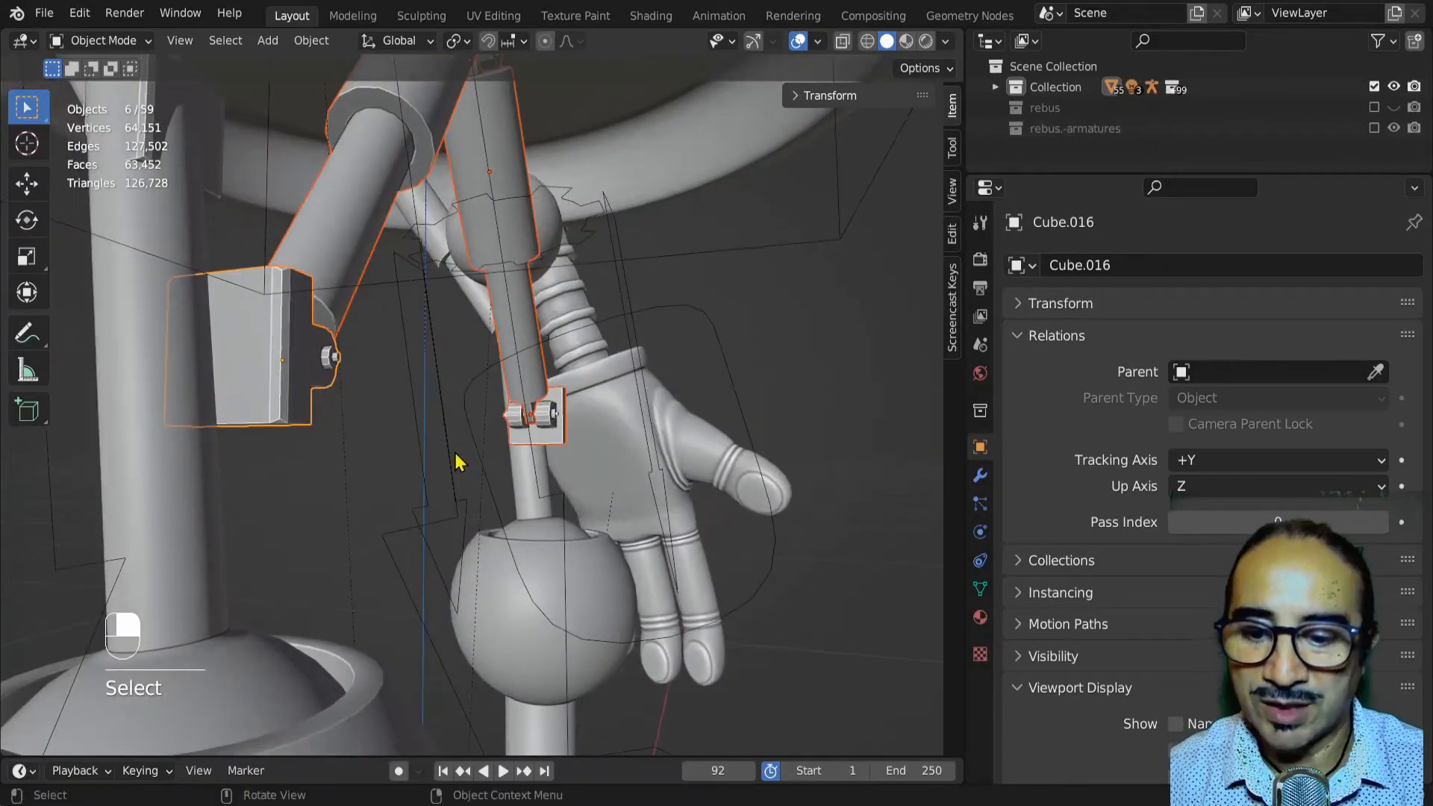
key("g")
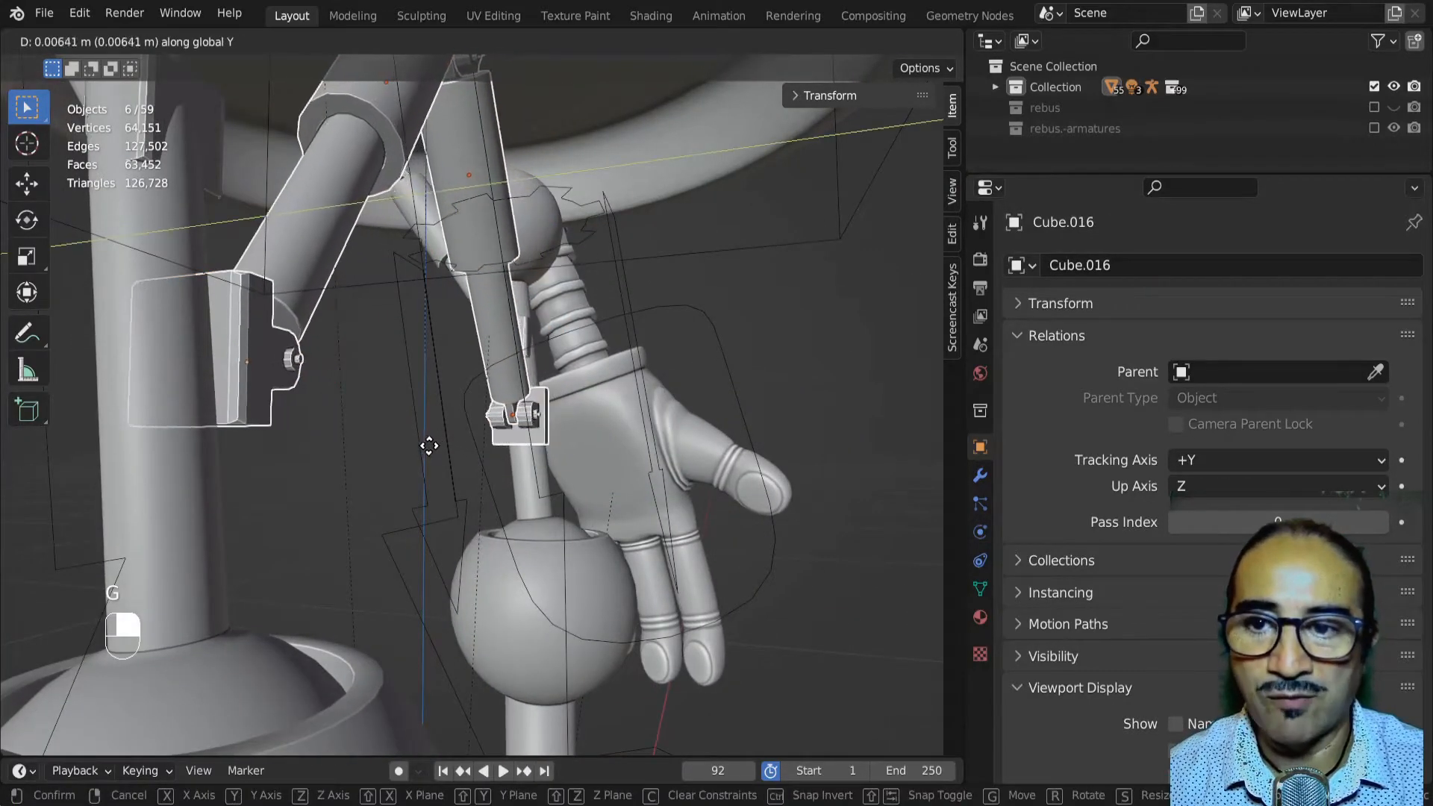
left_click(422, 441)
Parent the left hip piston's thigh bracket to the left thigh mesh using the Object parent type
middle_click_drag(423, 441, 312, 444)
scroll(506, 440, "up", 3)
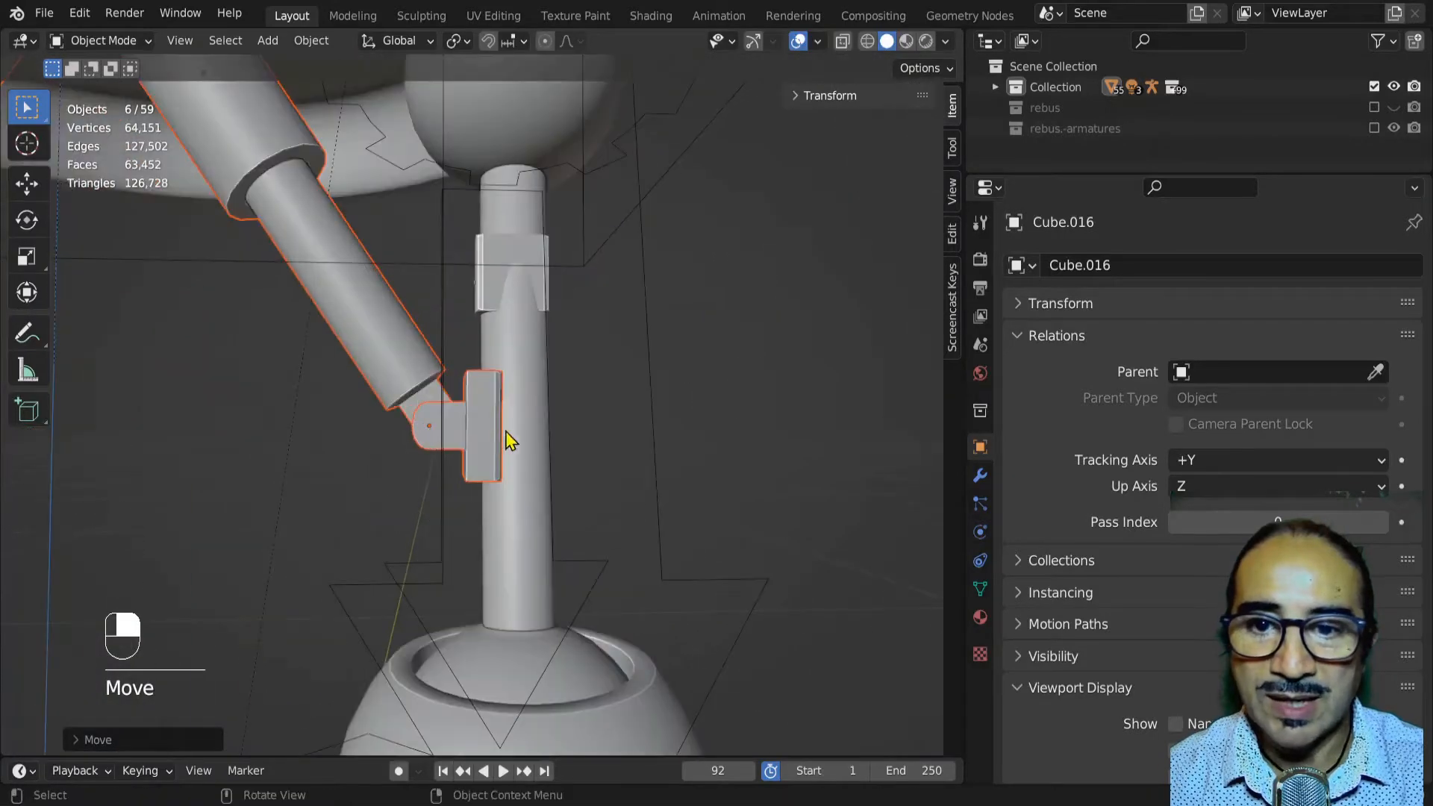
key("g")
left_click(535, 457)
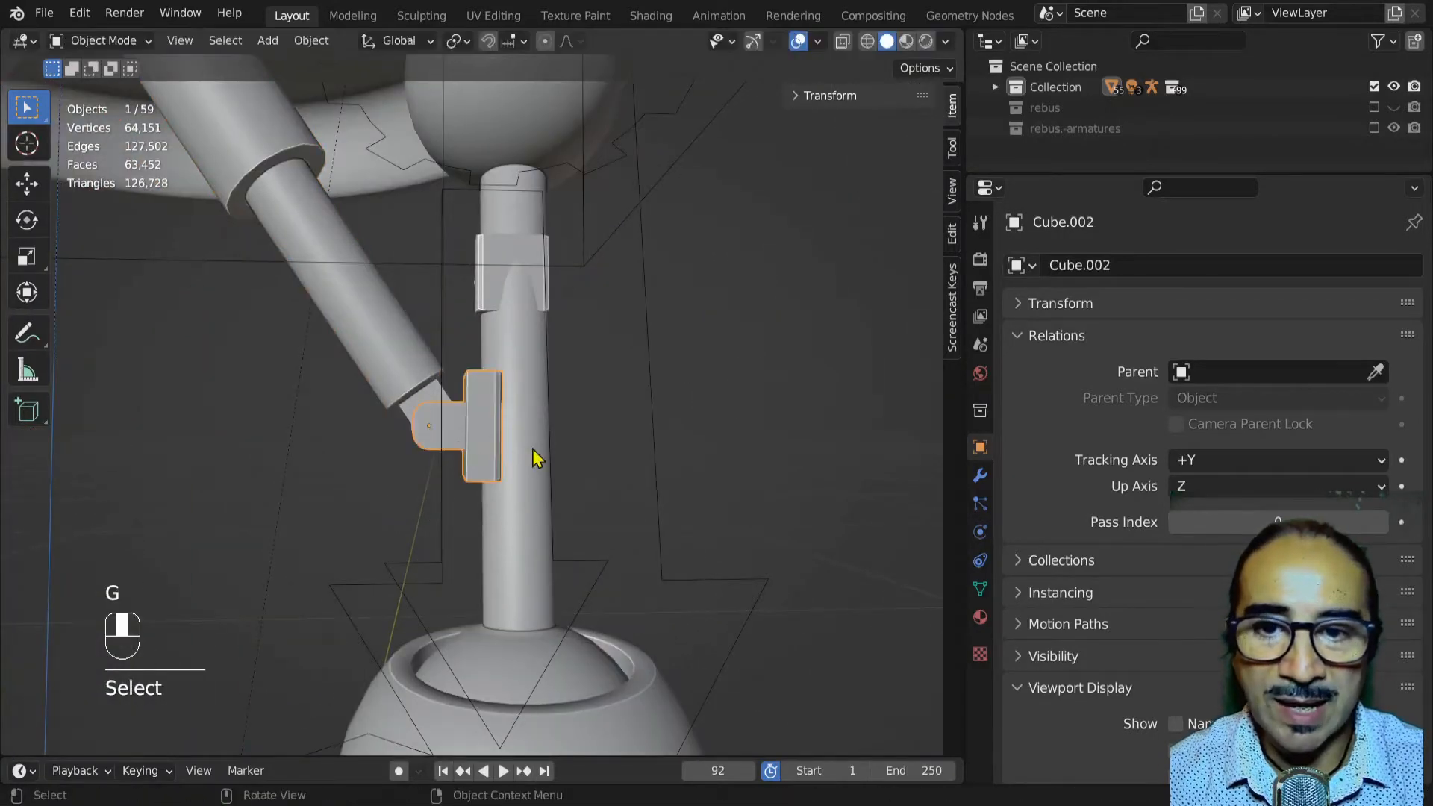
left_click(535, 432, "shift")
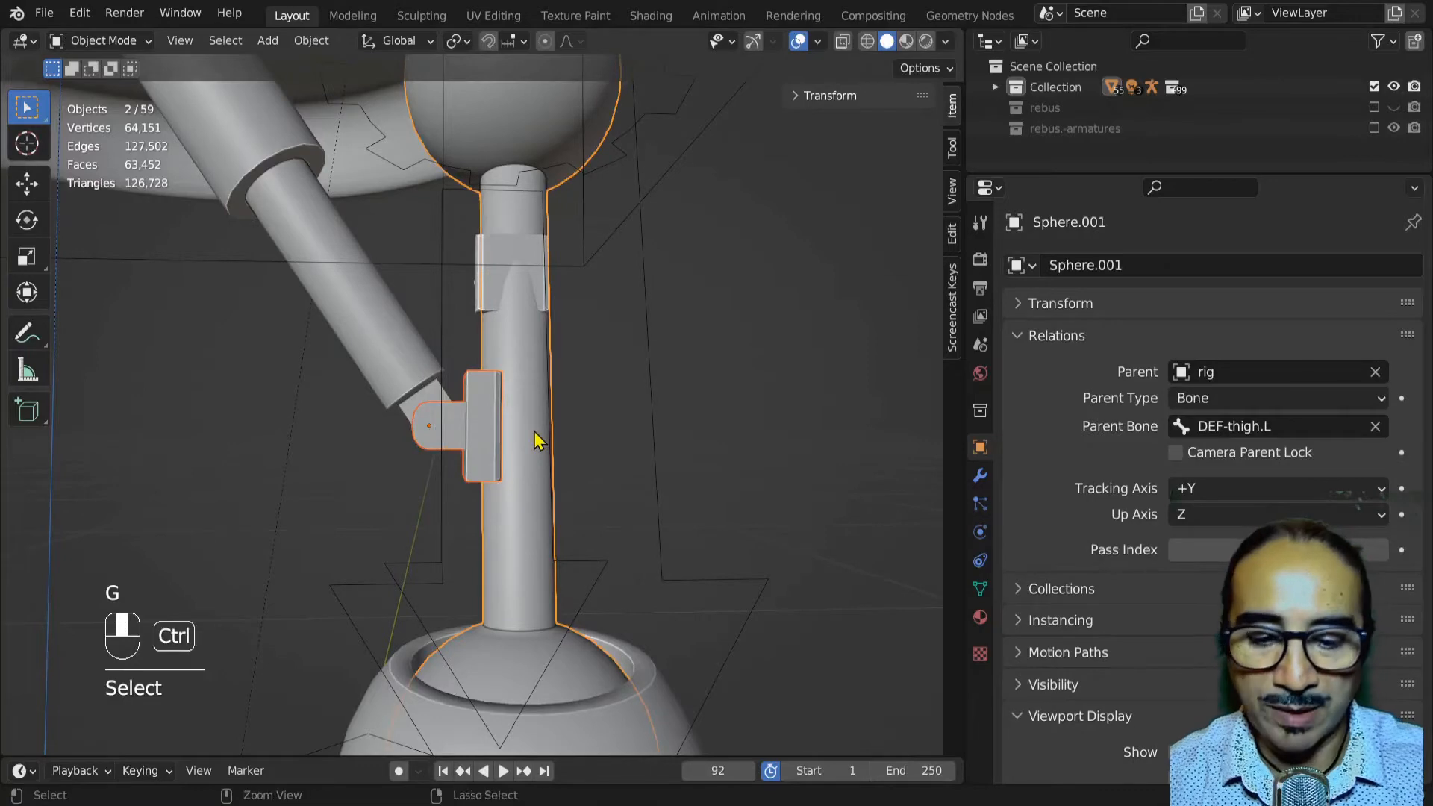
key("ctrl+p")
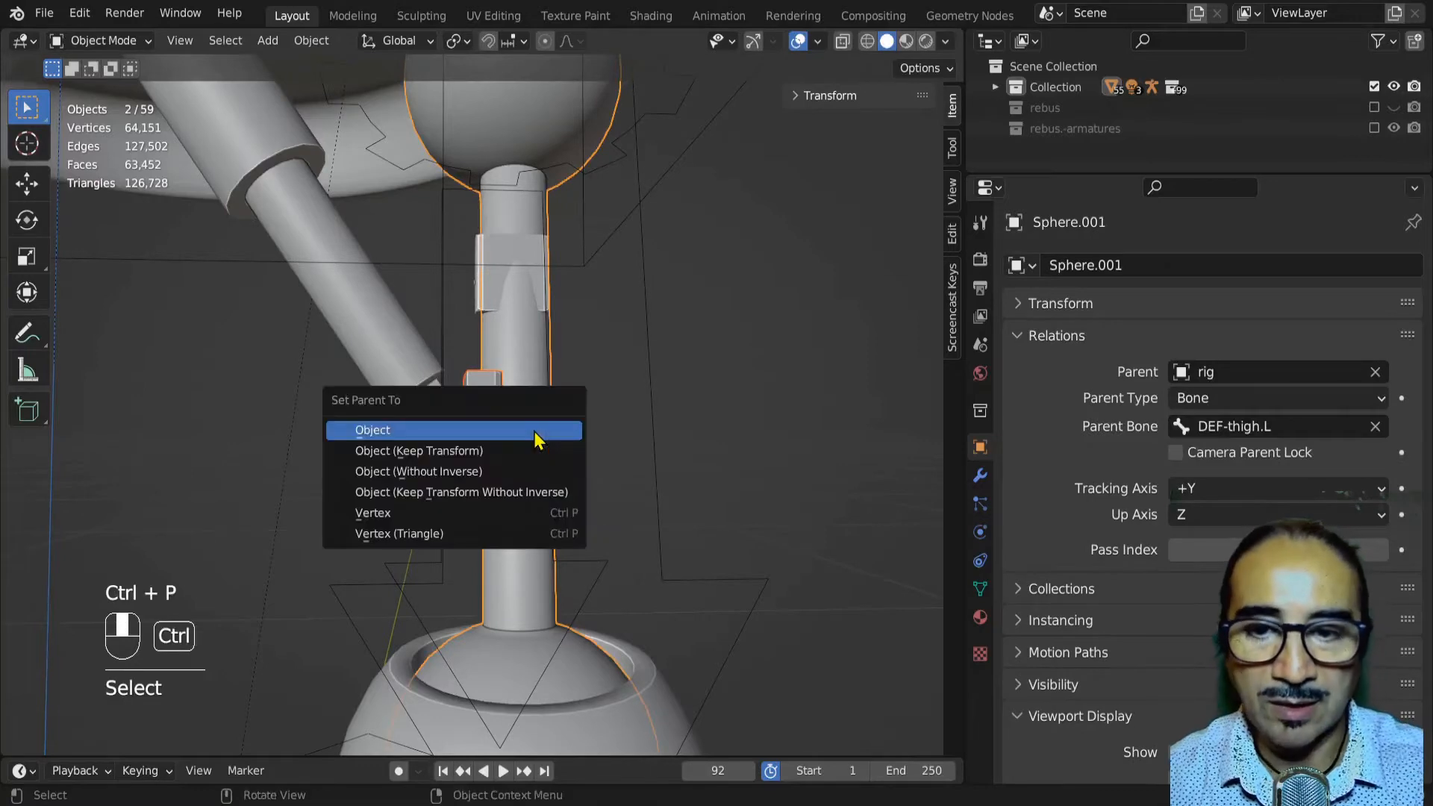
left_click(397, 430)
middle_click_drag(591, 426, 474, 350)
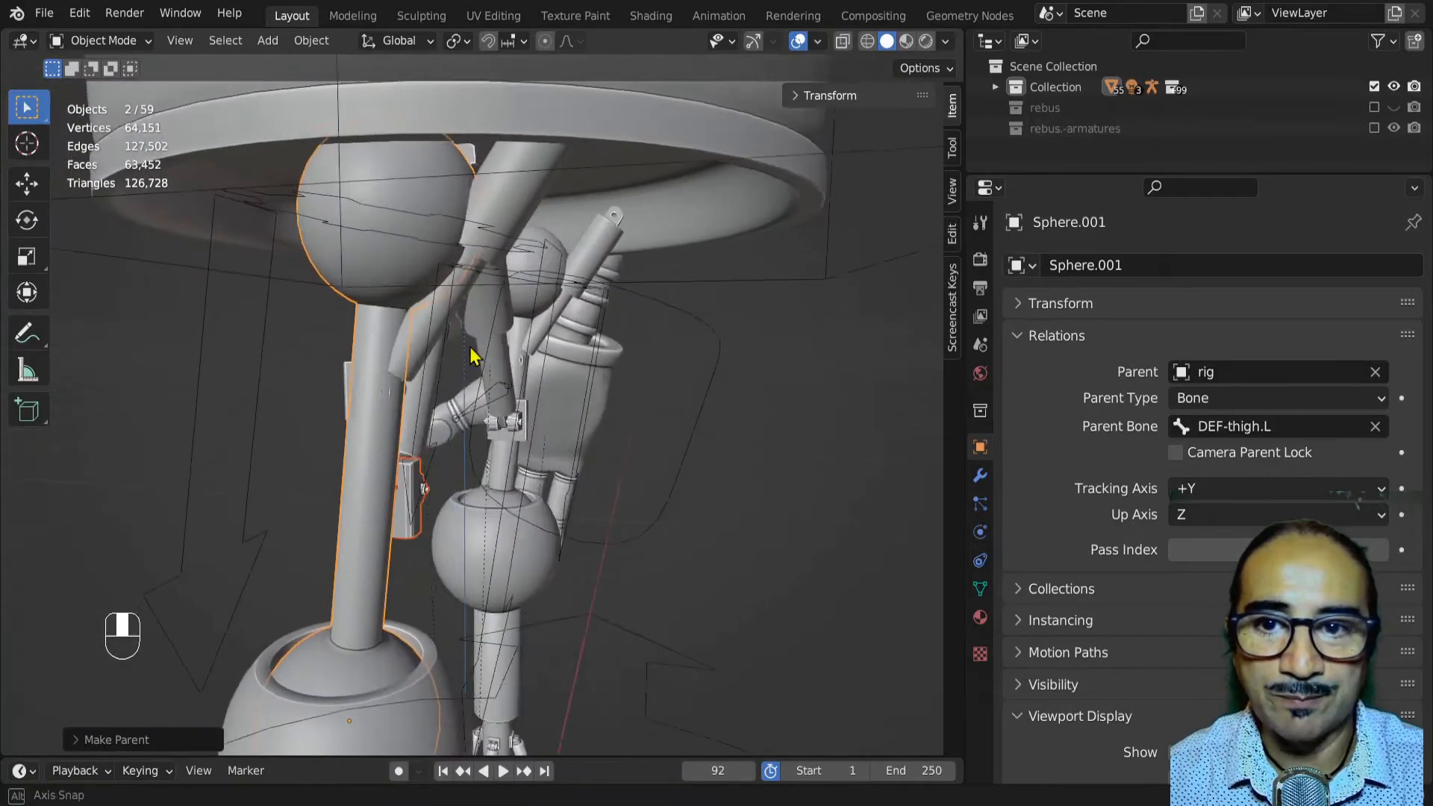
Hide the left hand and arm meshes to expose the hip pistons, and view the left leg from the side
scroll(472, 373, "down", 6)
middle_click_drag(442, 423, 382, 392)
left_click(328, 407)
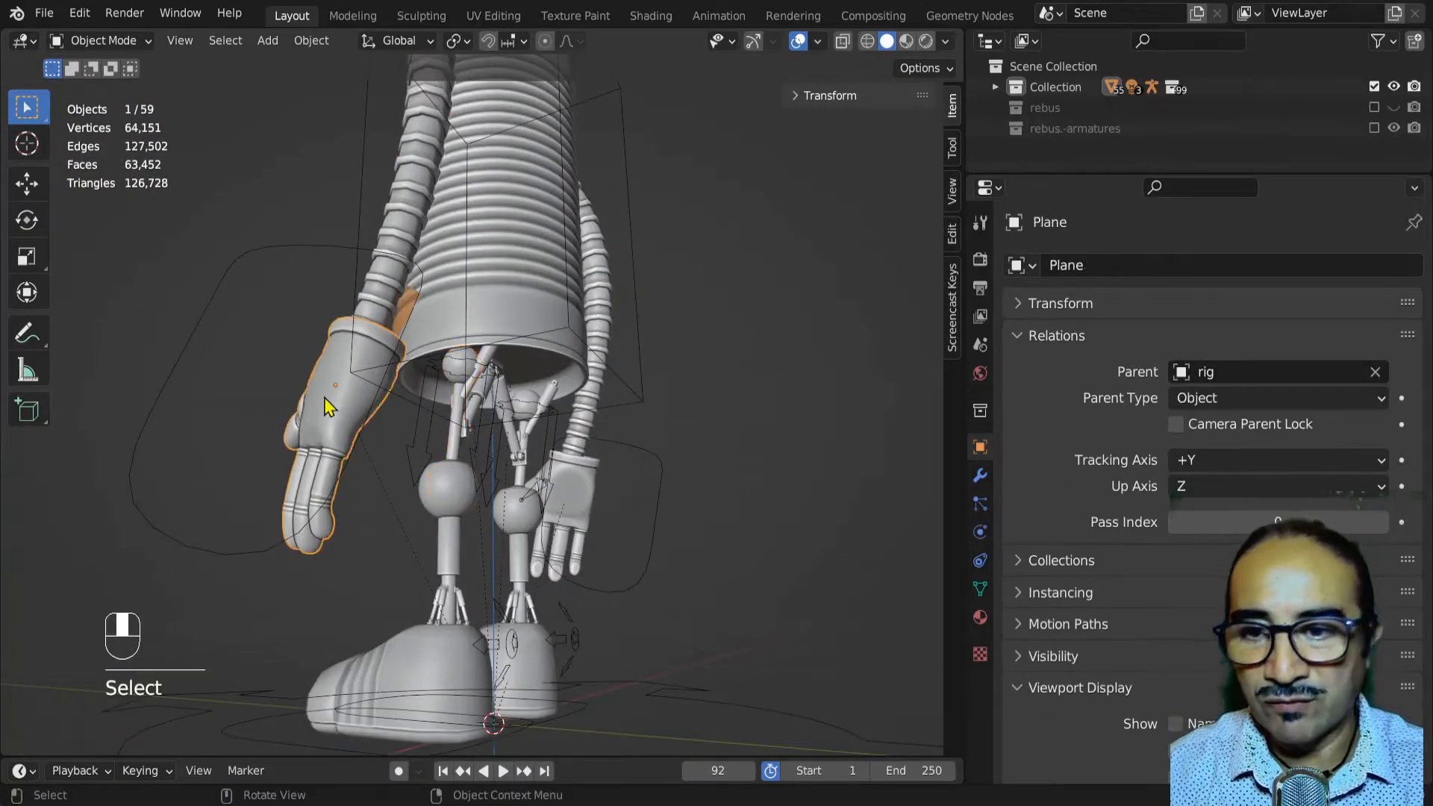
key("h")
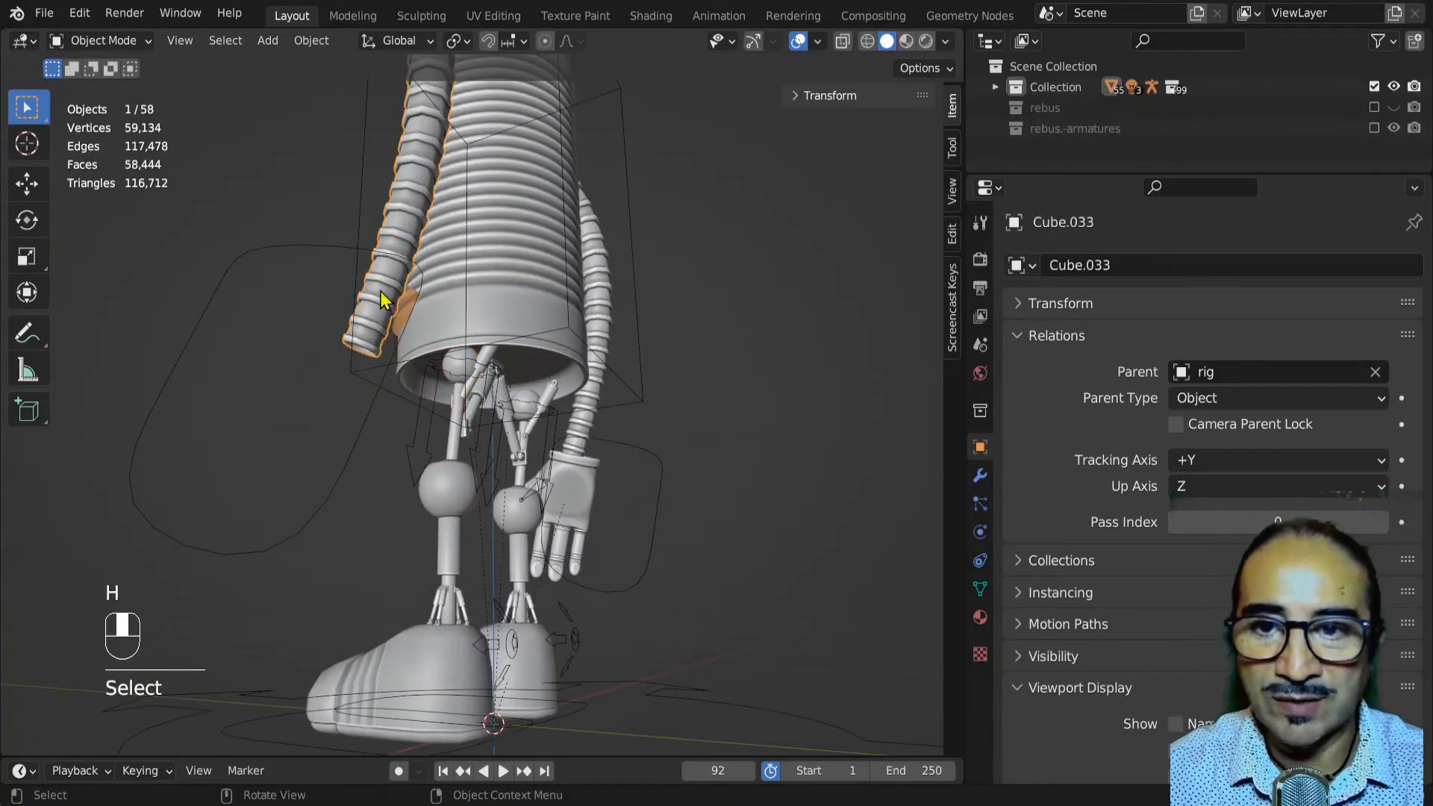
key("h")
scroll(480, 391, "up", 3)
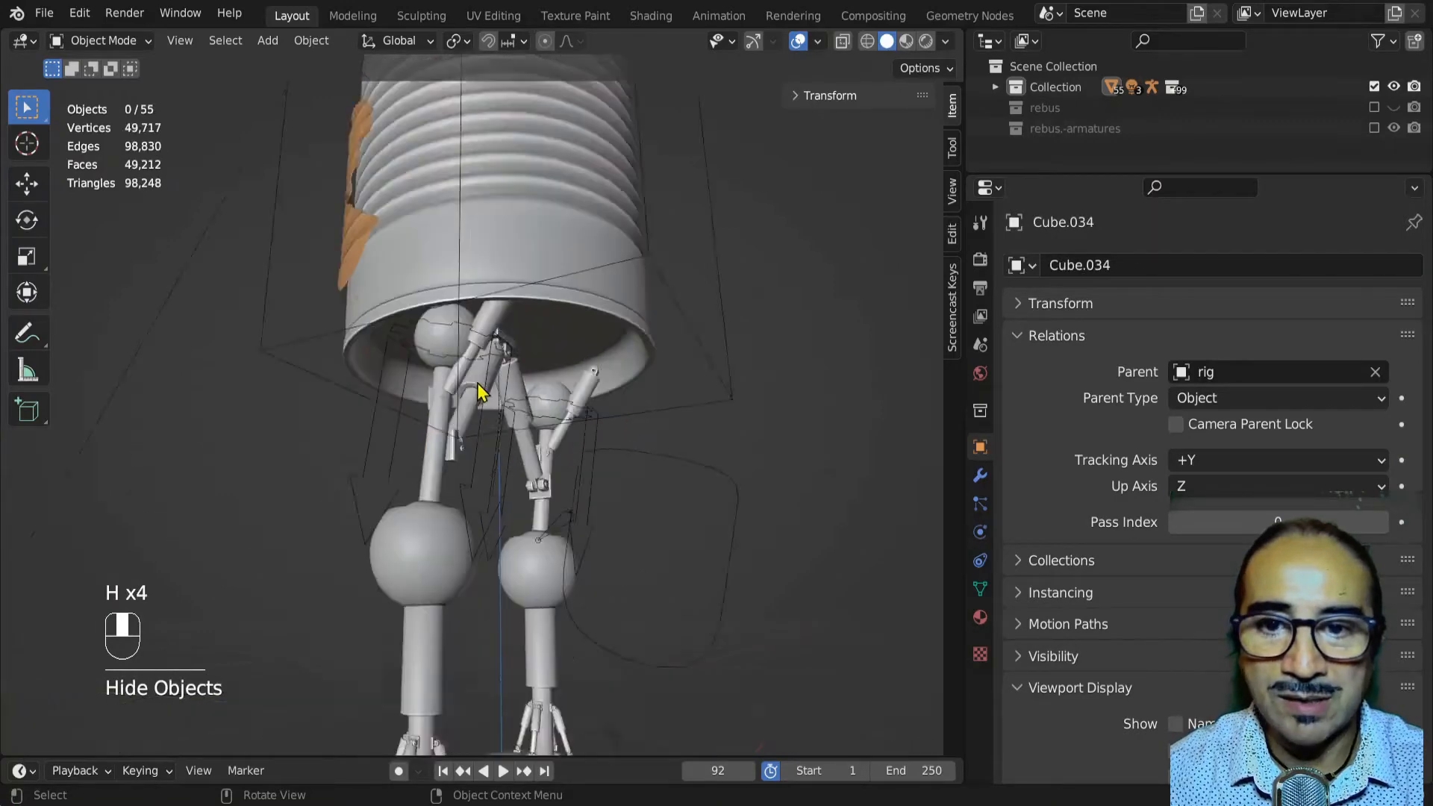
middle_click_drag(480, 390, 410, 438)
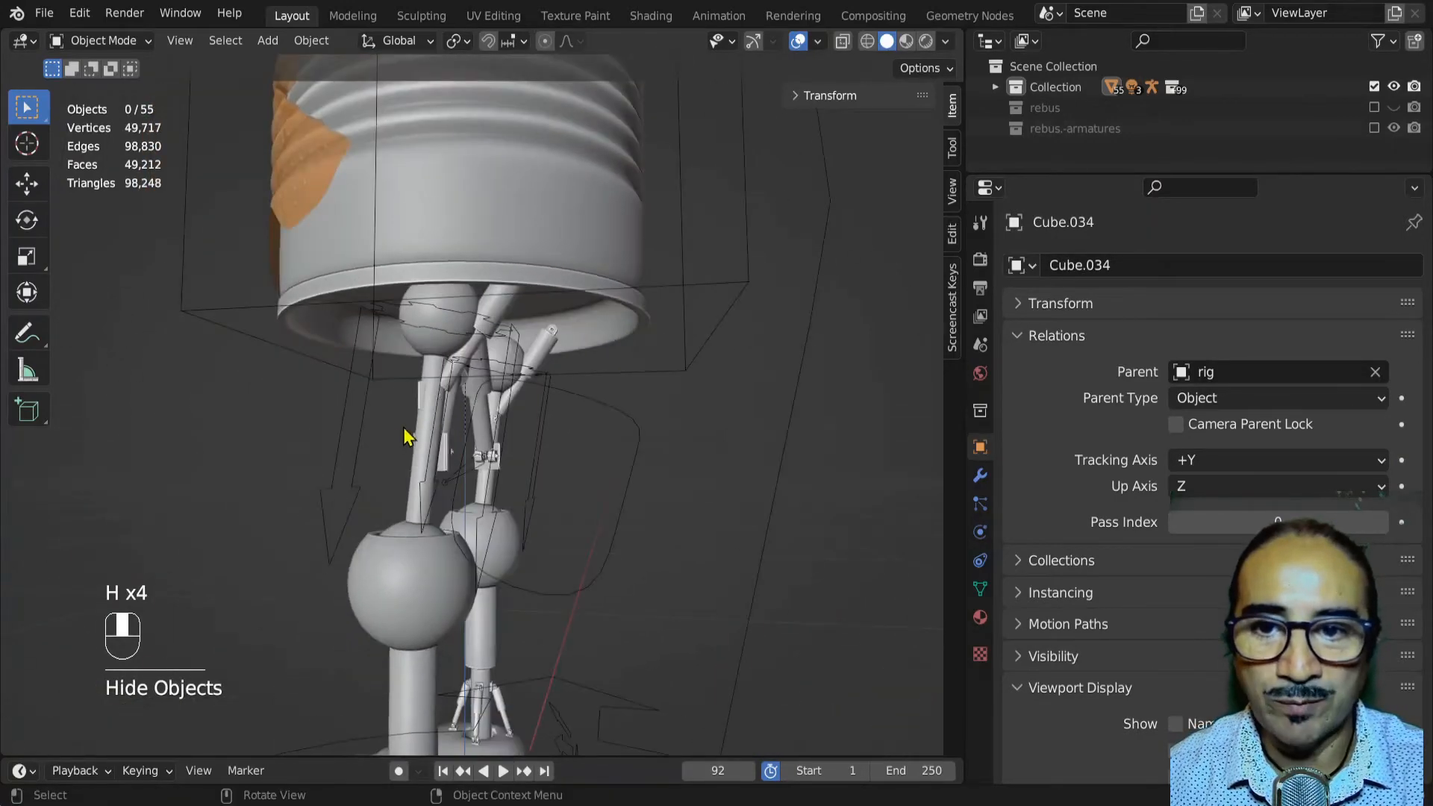
scroll(409, 438, "up", 3)
key("KP_3")
scroll(418, 444, "down", 5)
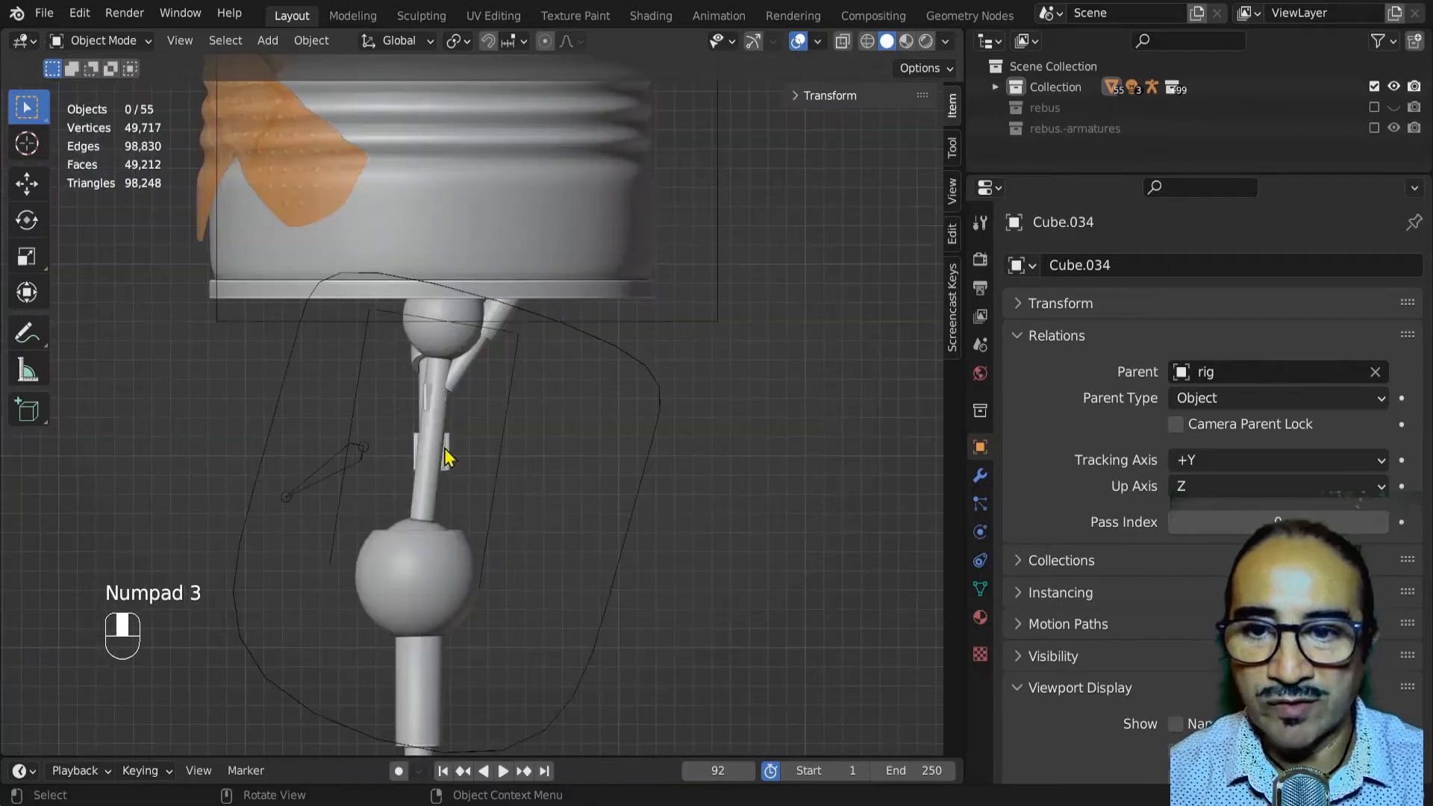
scroll(480, 545, "up", 4)
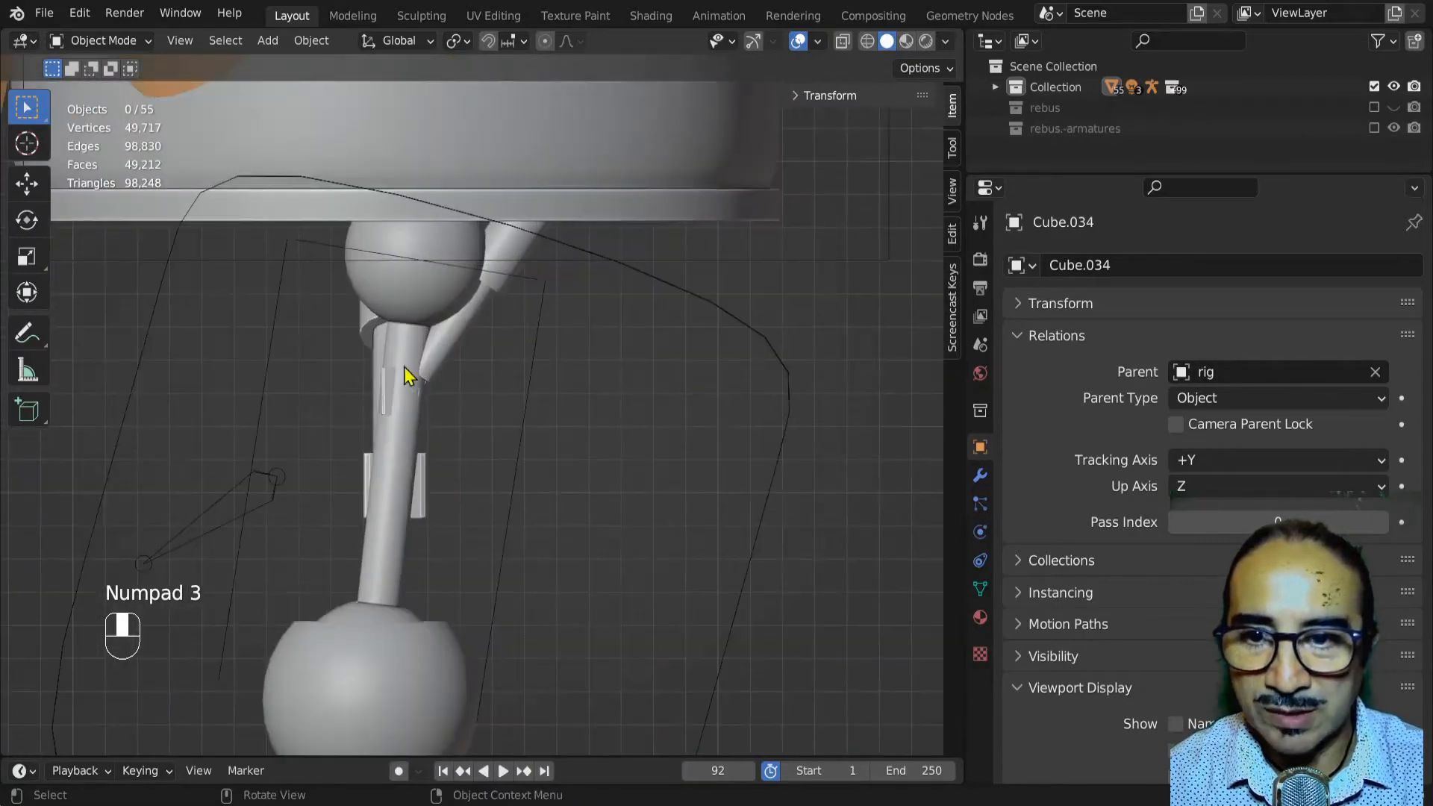
scroll(410, 479, "down", 4)
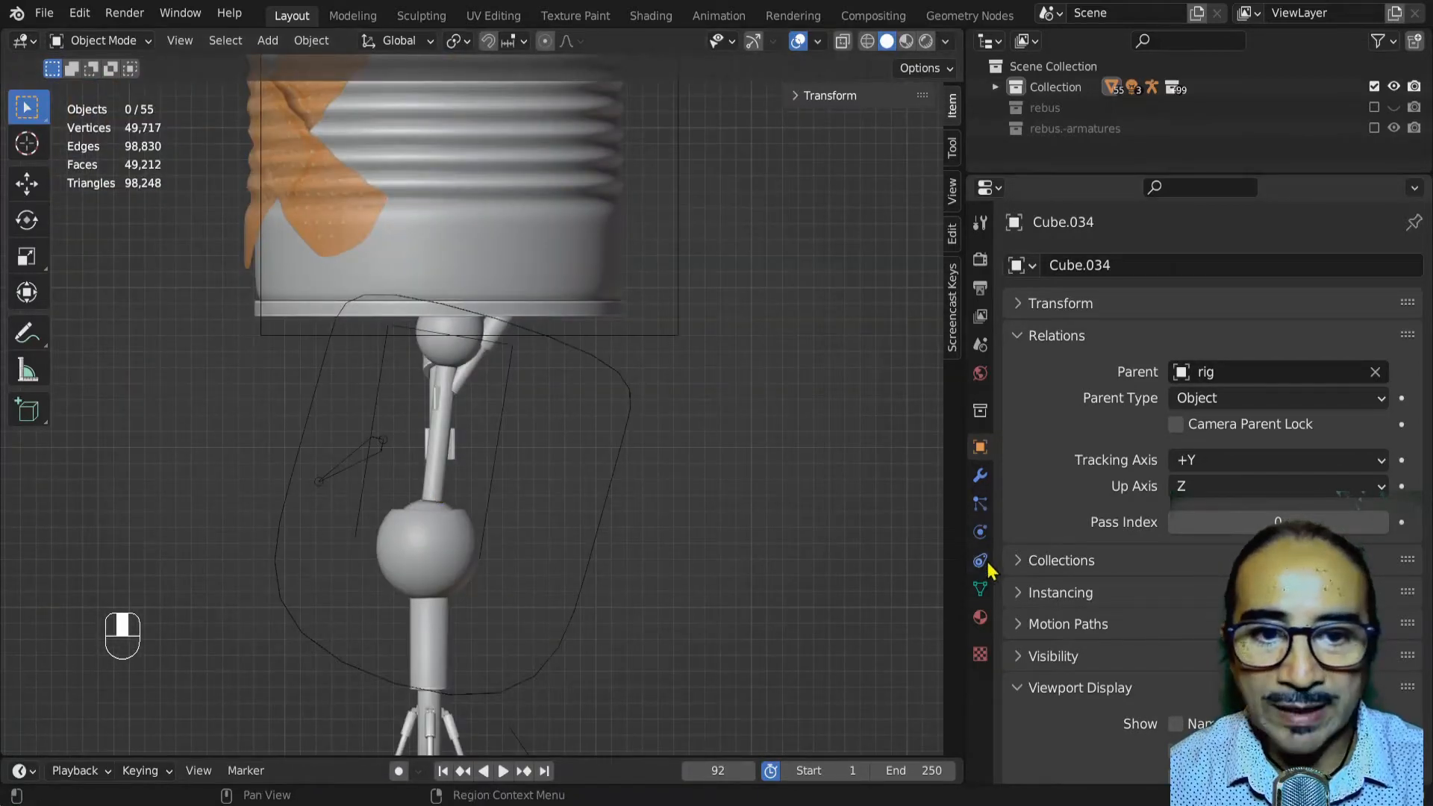
Show only the rig's deform bone layer and compare the left leg's bones with the thigh and brackets from the side
left_click(435, 413)
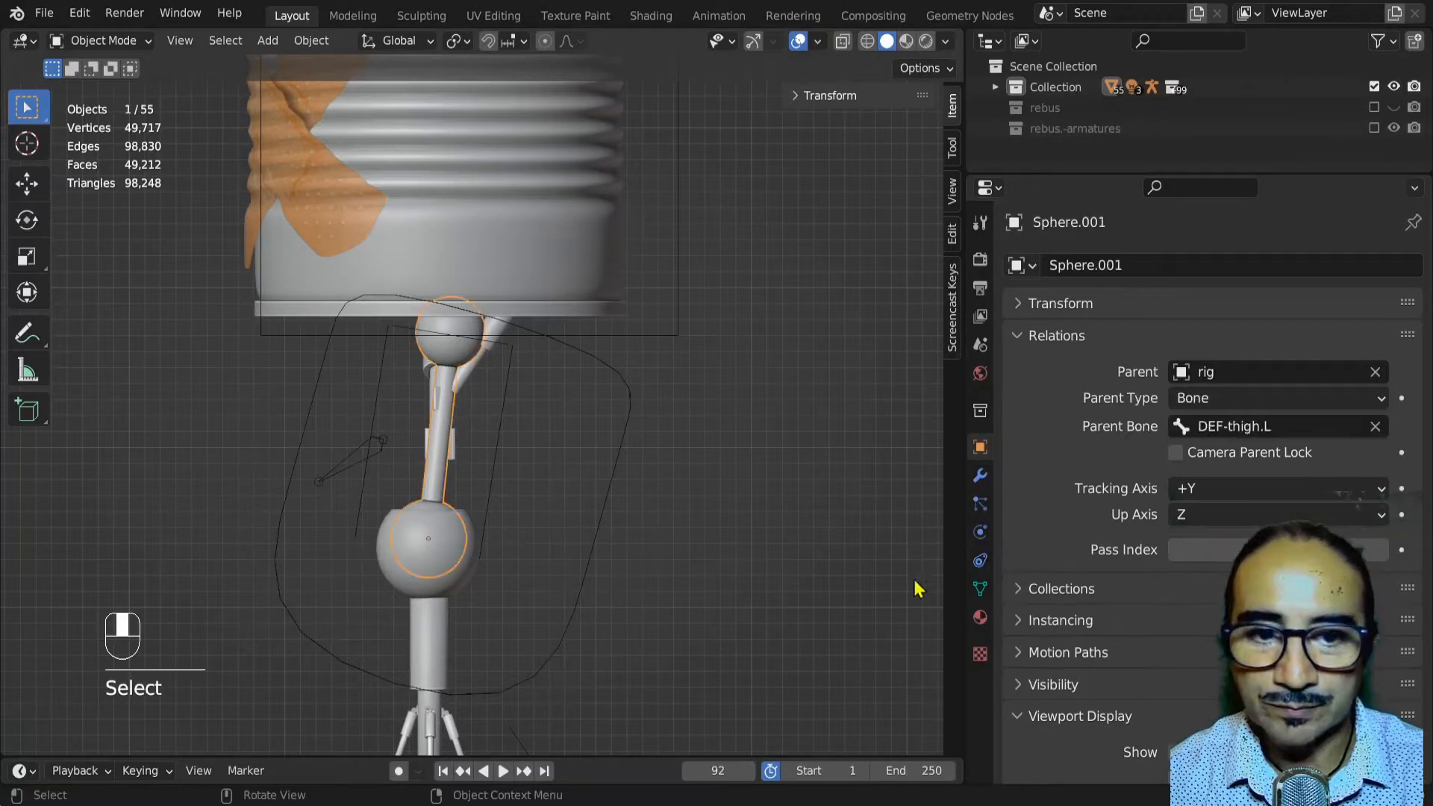
left_click(303, 466)
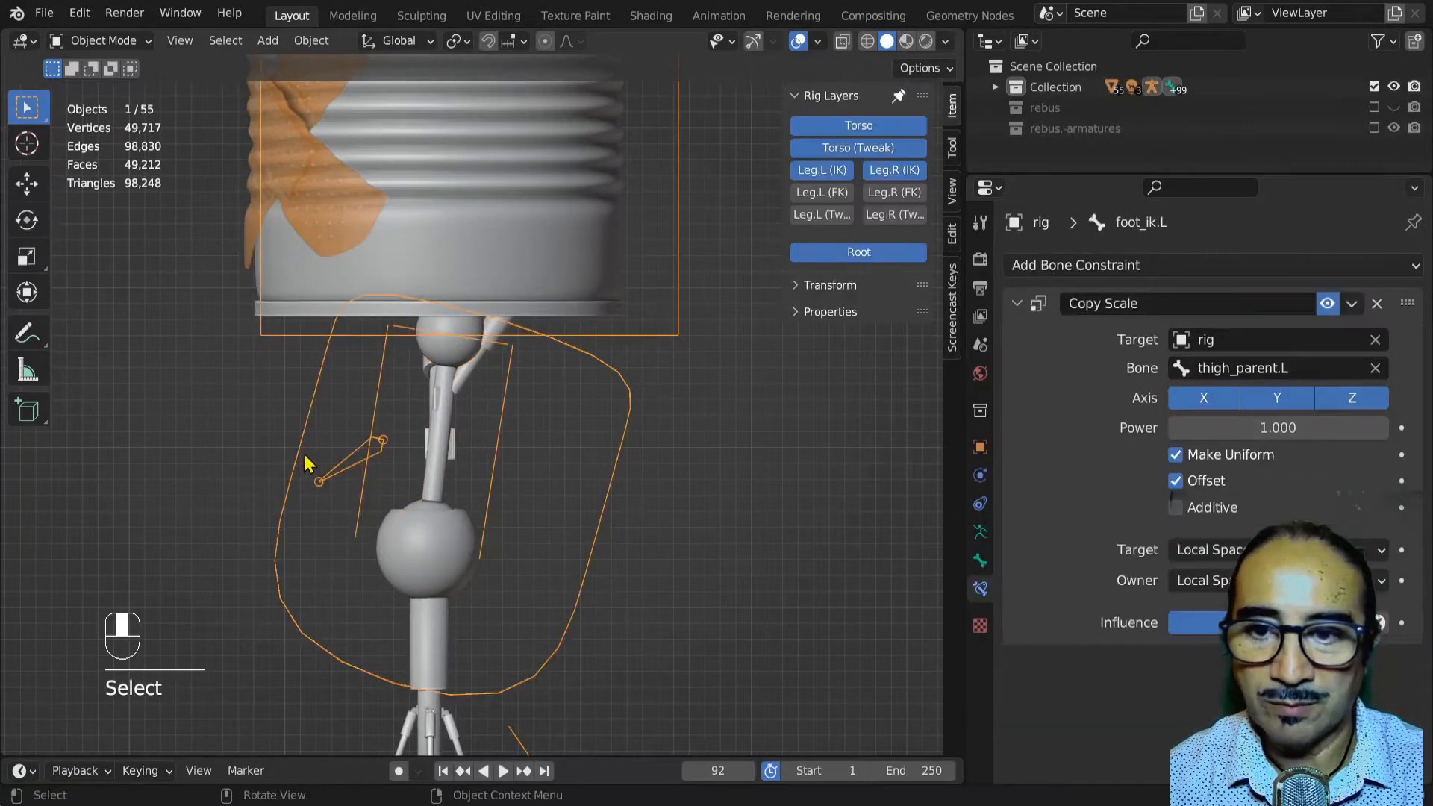
left_click(978, 534)
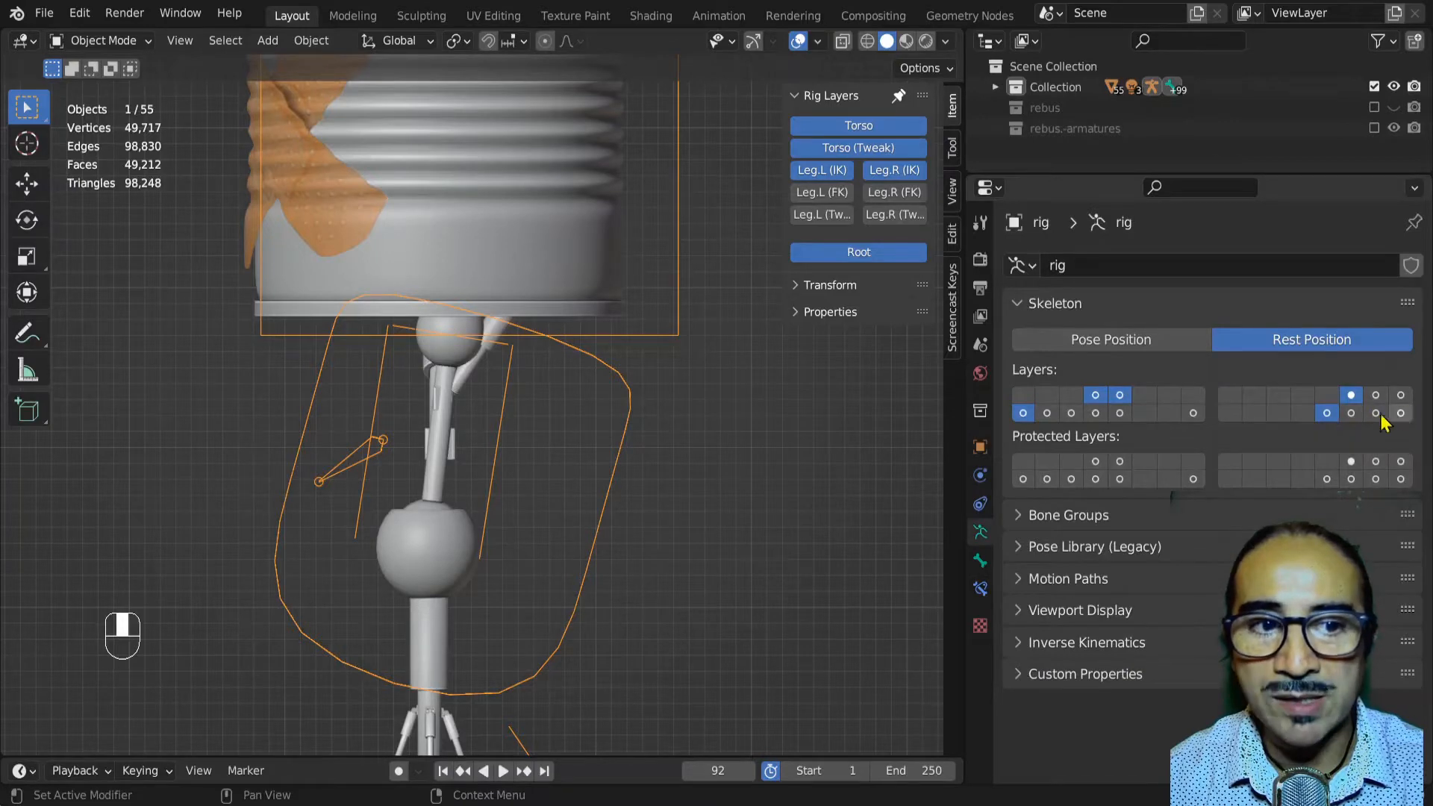
left_click(1351, 413)
scroll(510, 430, "up", 4)
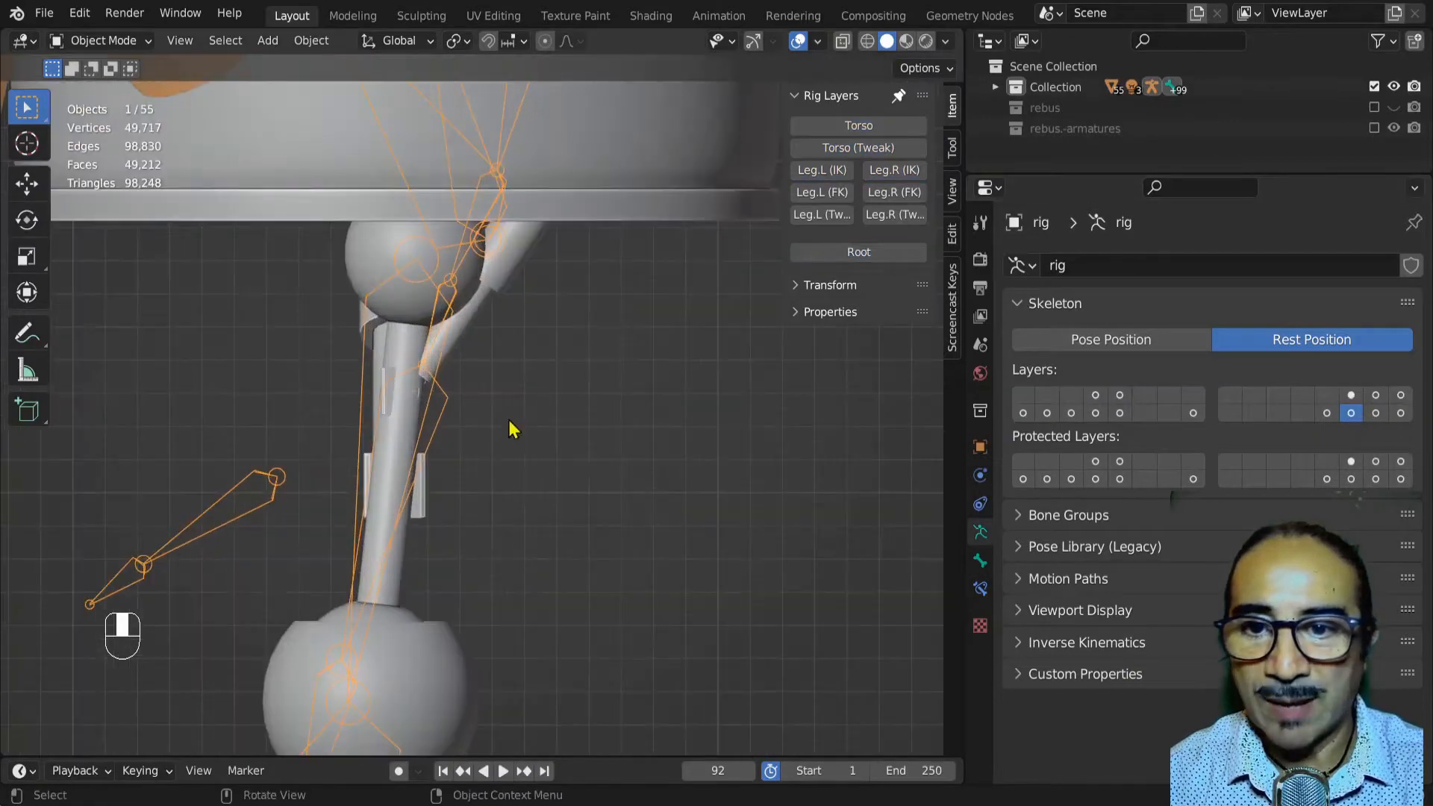
scroll(404, 374, "down", 3)
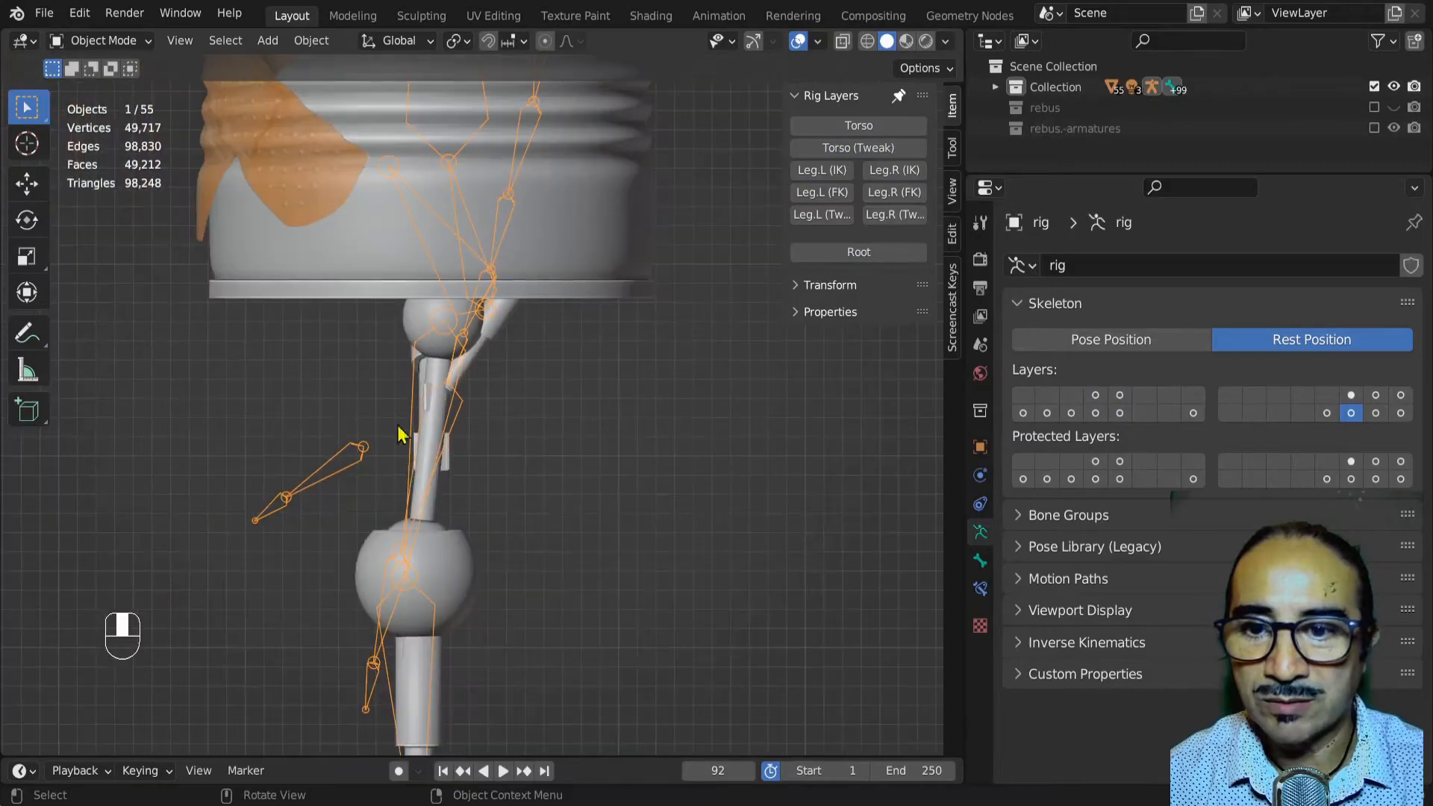
middle_click_drag(400, 432, 386, 486)
key("KP_3")
scroll(387, 484, "up", 3)
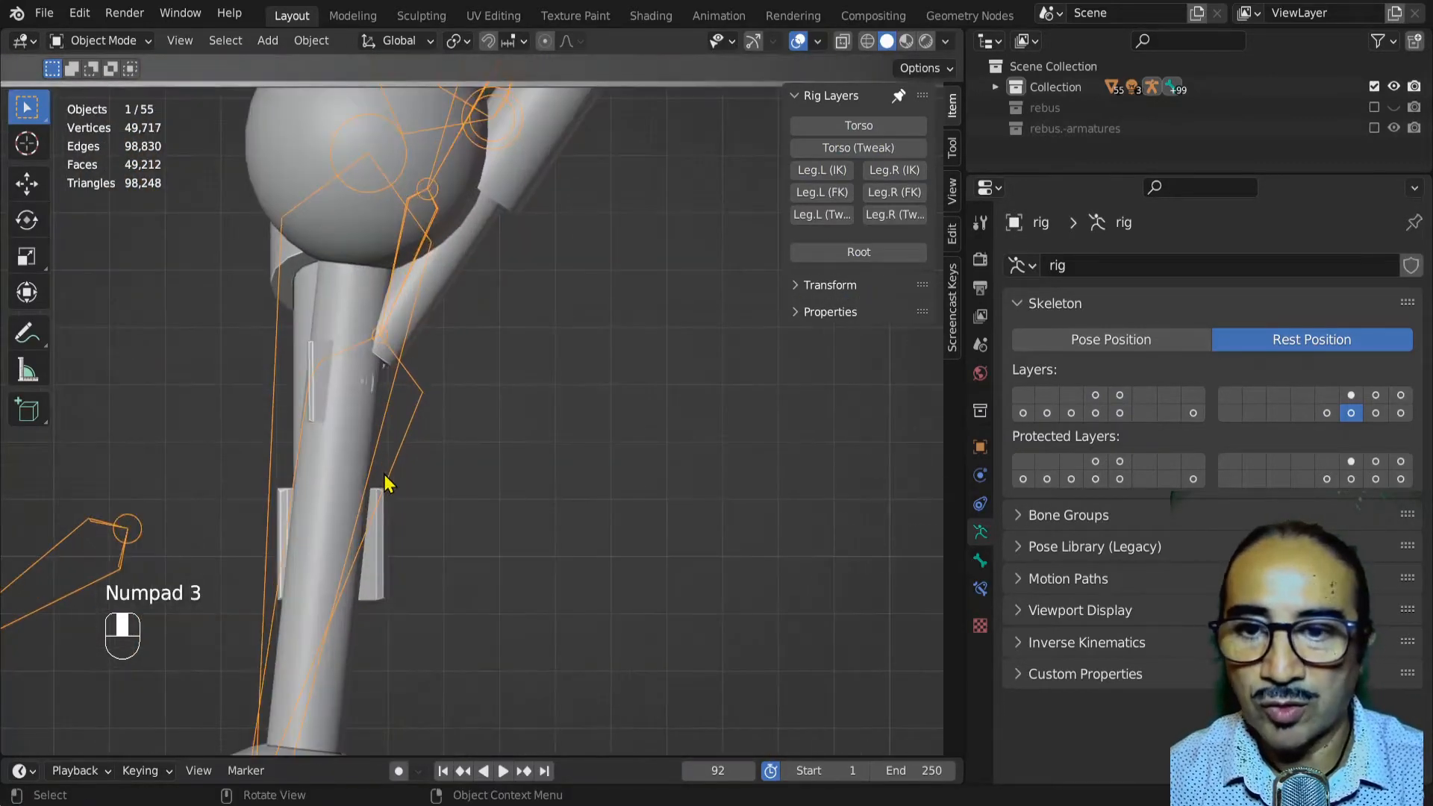
scroll(403, 346, "down", 3)
scroll(373, 273, "up", 4)
Try moving the left leg's rear piston and its thigh bracket backward to sit against the back of the thigh
left_click(371, 246)
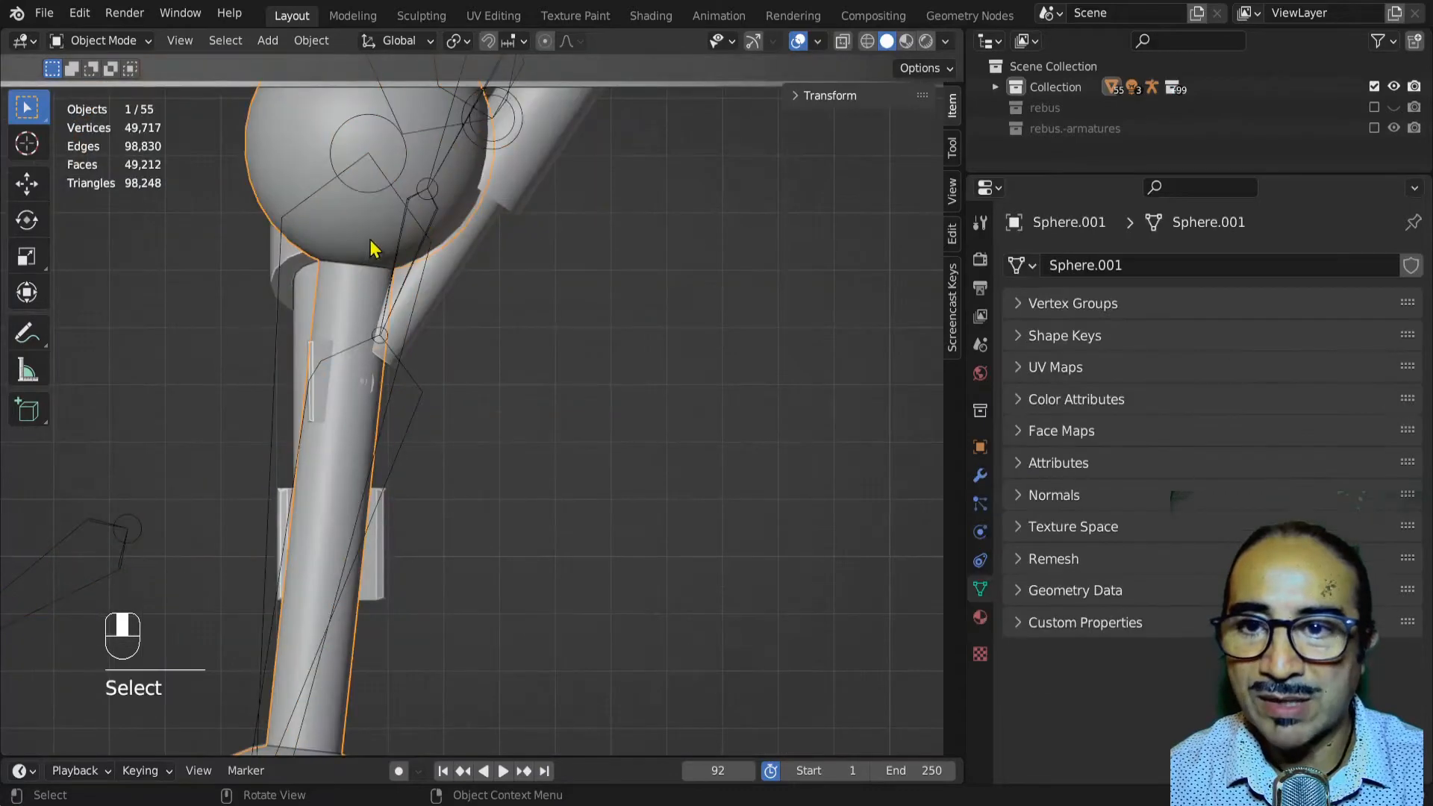
left_click(313, 399)
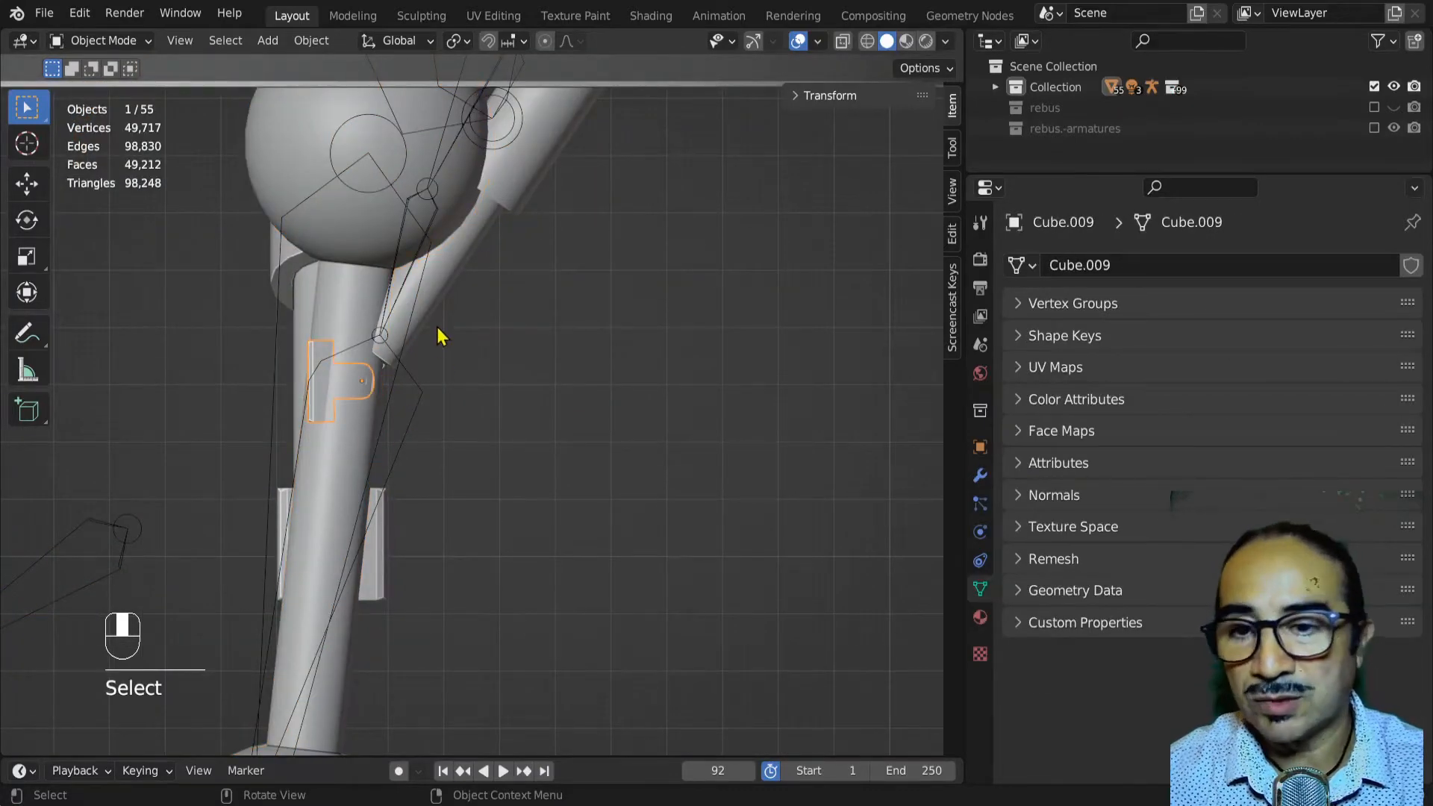
left_click(442, 294, "shift")
scroll(568, 283, "down", 5)
key("g")
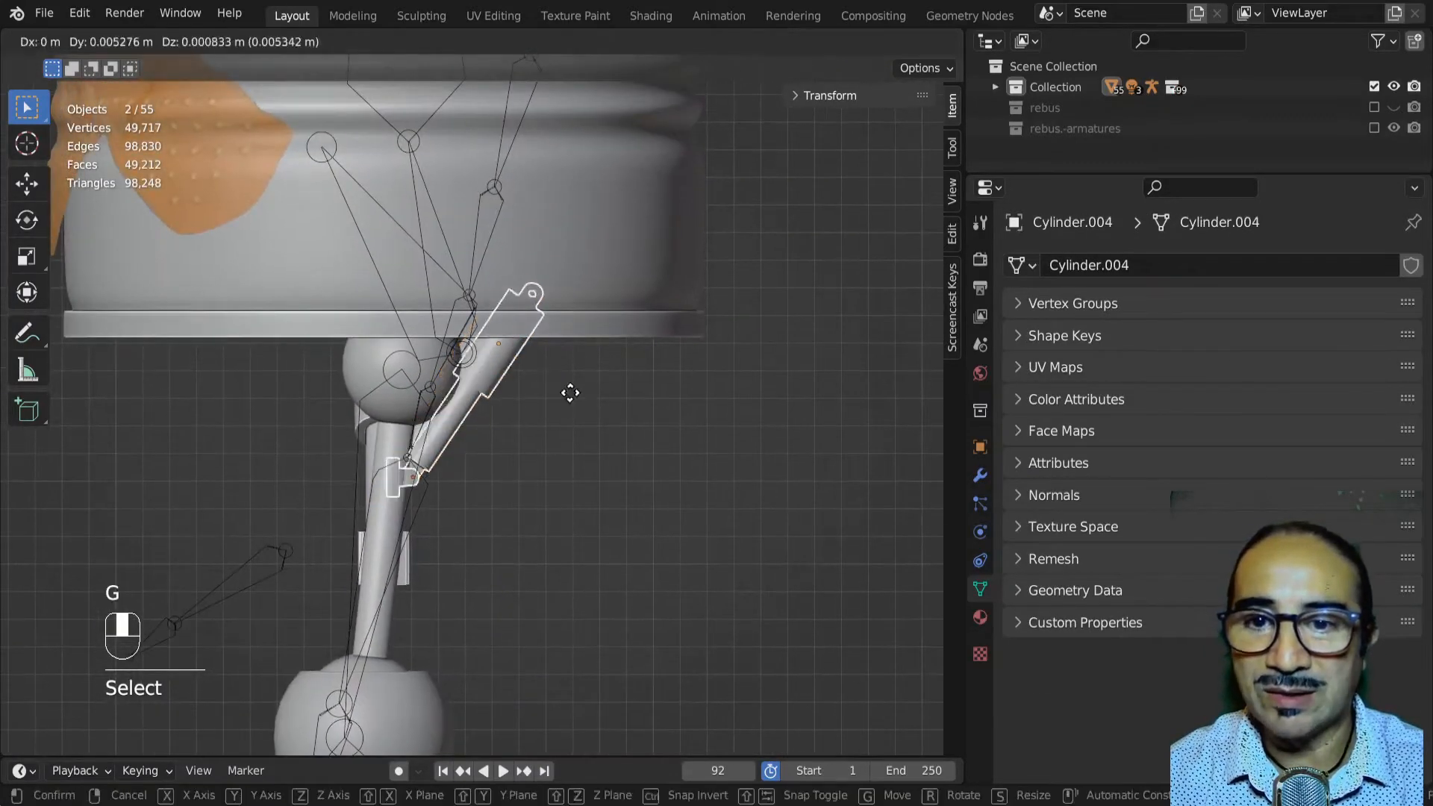
left_click(573, 404)
middle_click_drag(573, 404, 609, 340)
key("KP_3")
scroll(538, 405, "up", 4)
key("g")
left_click(649, 355)
Try rotating the left rear piston and bracket to match the thigh's slant, and undo the attempted placement
key("r")
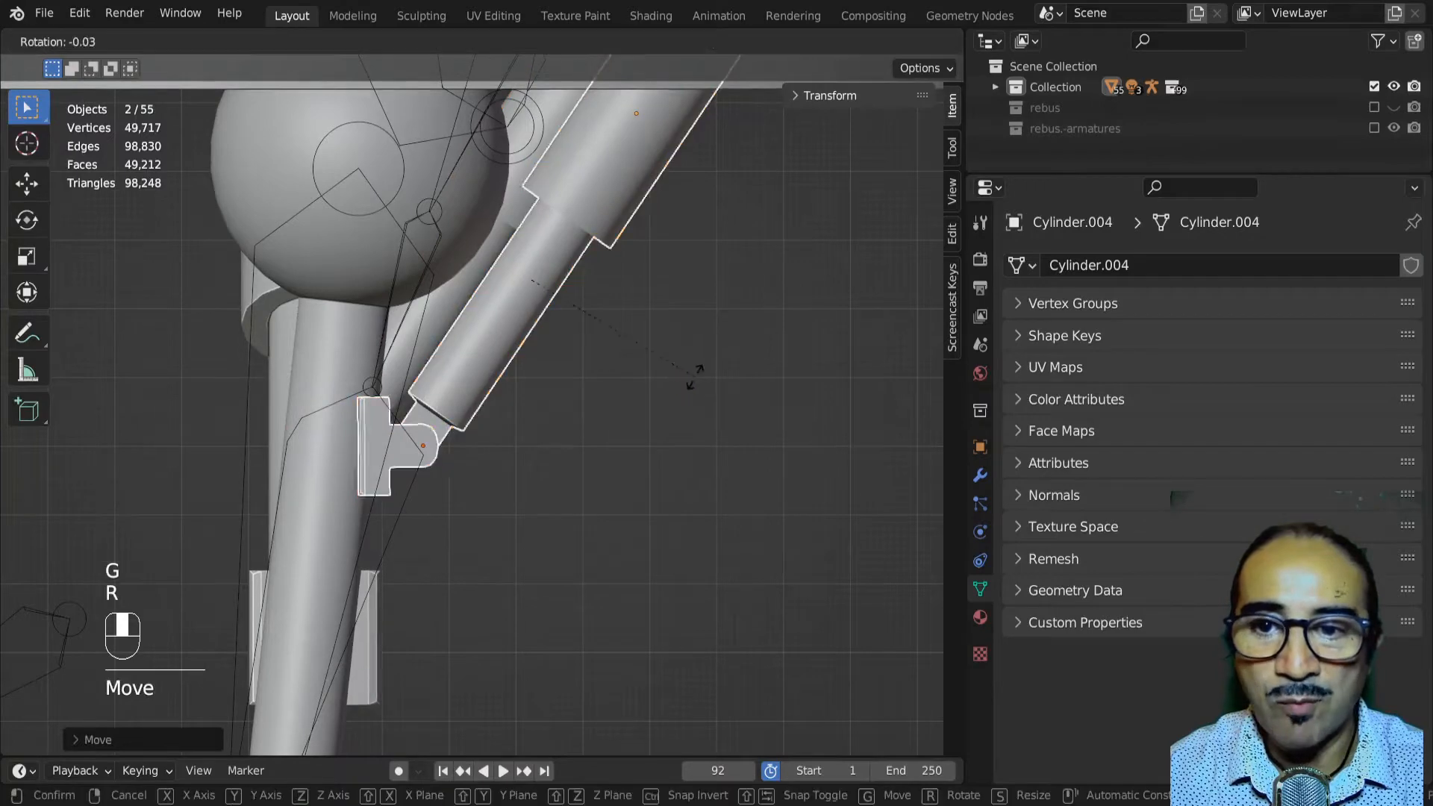
left_click(699, 393)
scroll(662, 379, "down", 4)
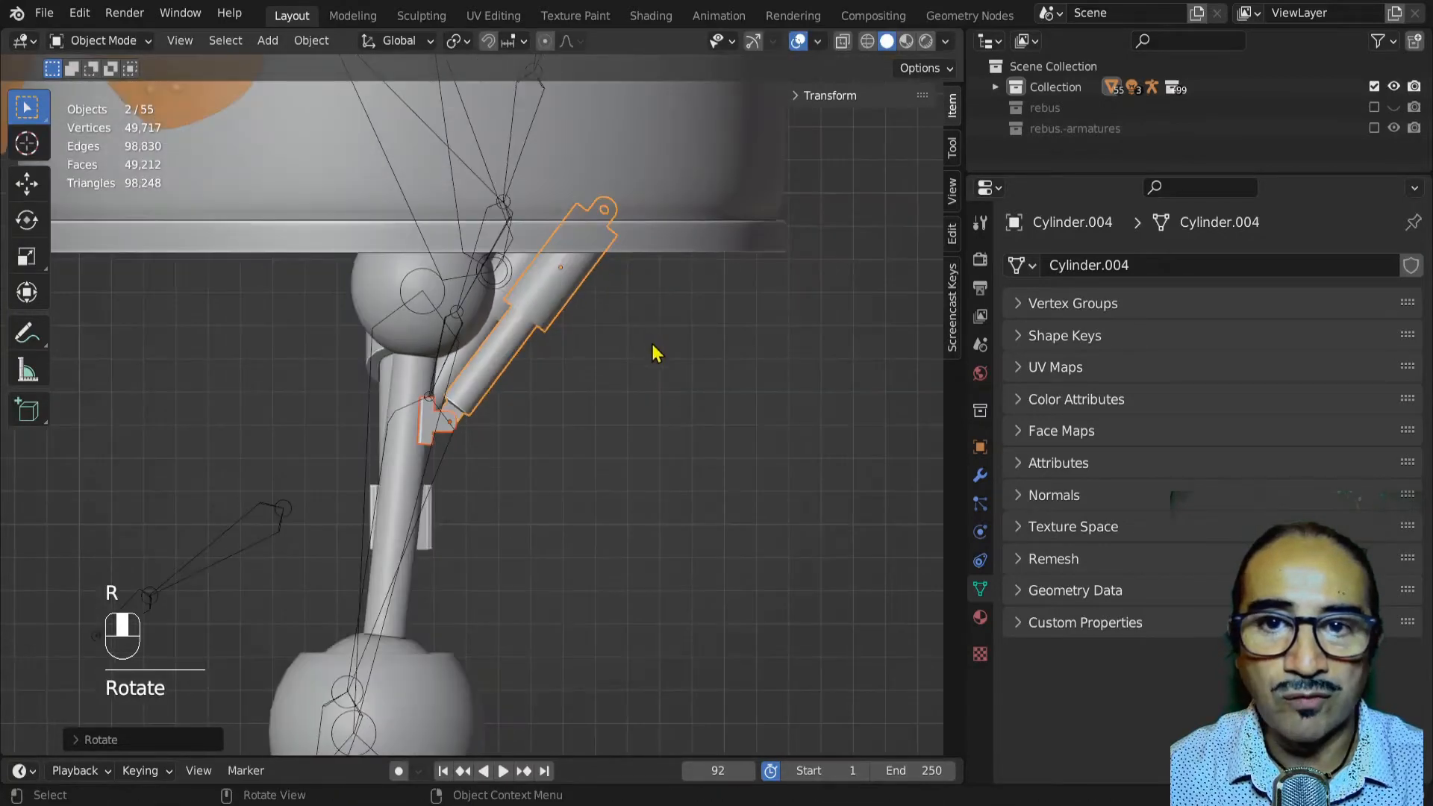
middle_click_drag(651, 344, 561, 461)
key("ctrl+z")
key("ctrl+z")
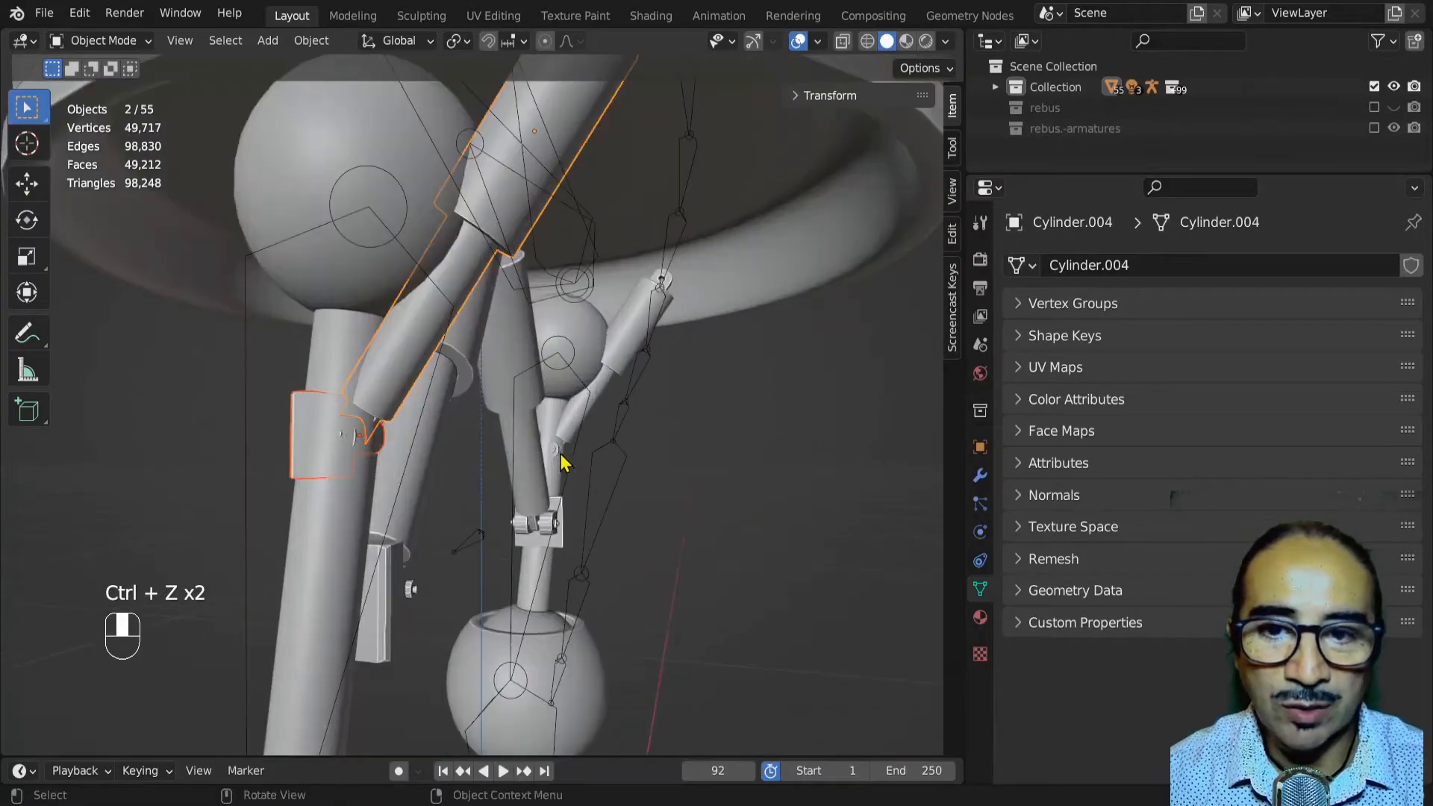
Move the rear pistons and thigh brackets of both legs together about 0.01 m backward along the Y axis
key("shift")
left_click(559, 452, "shift")
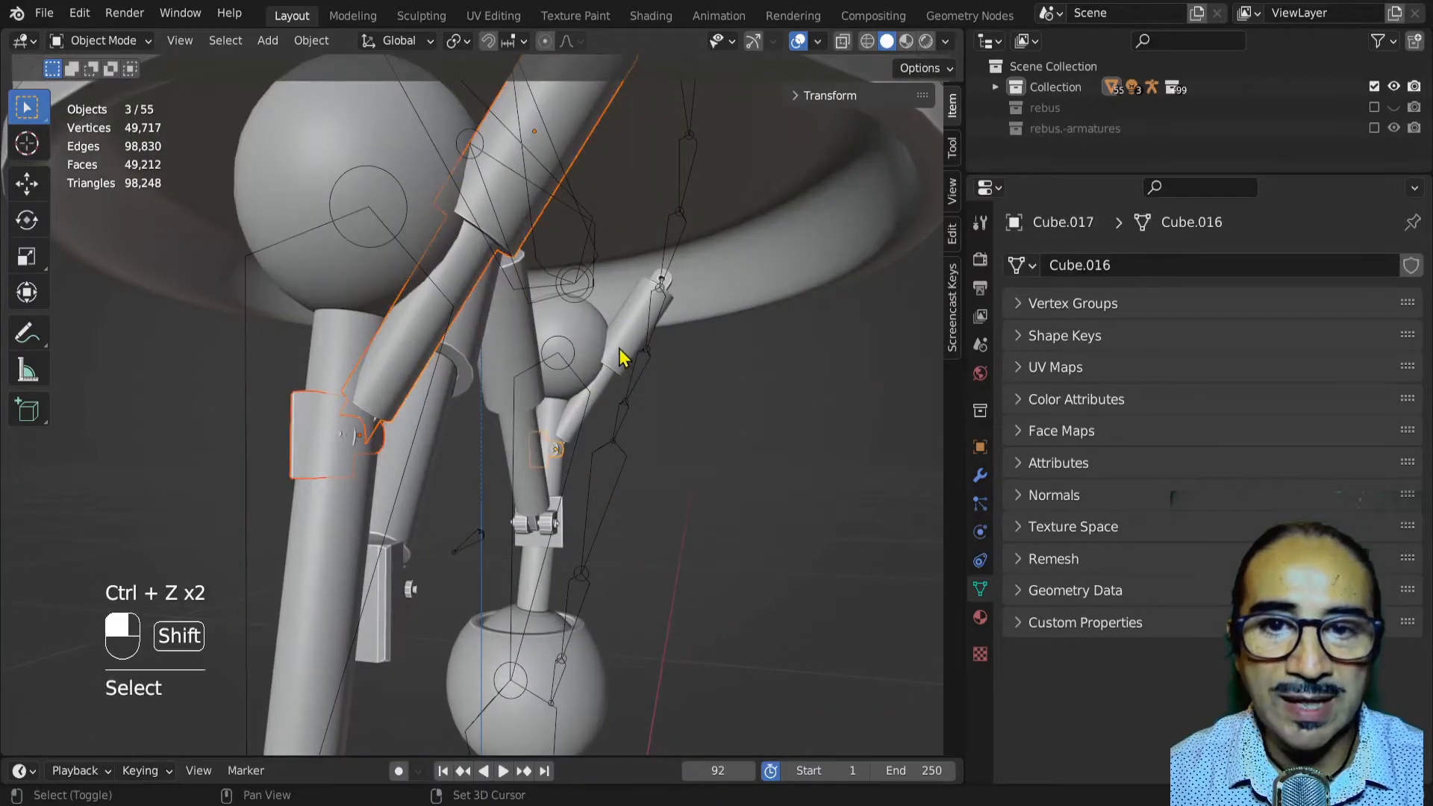
left_click(610, 353, "shift")
key("KP_3")
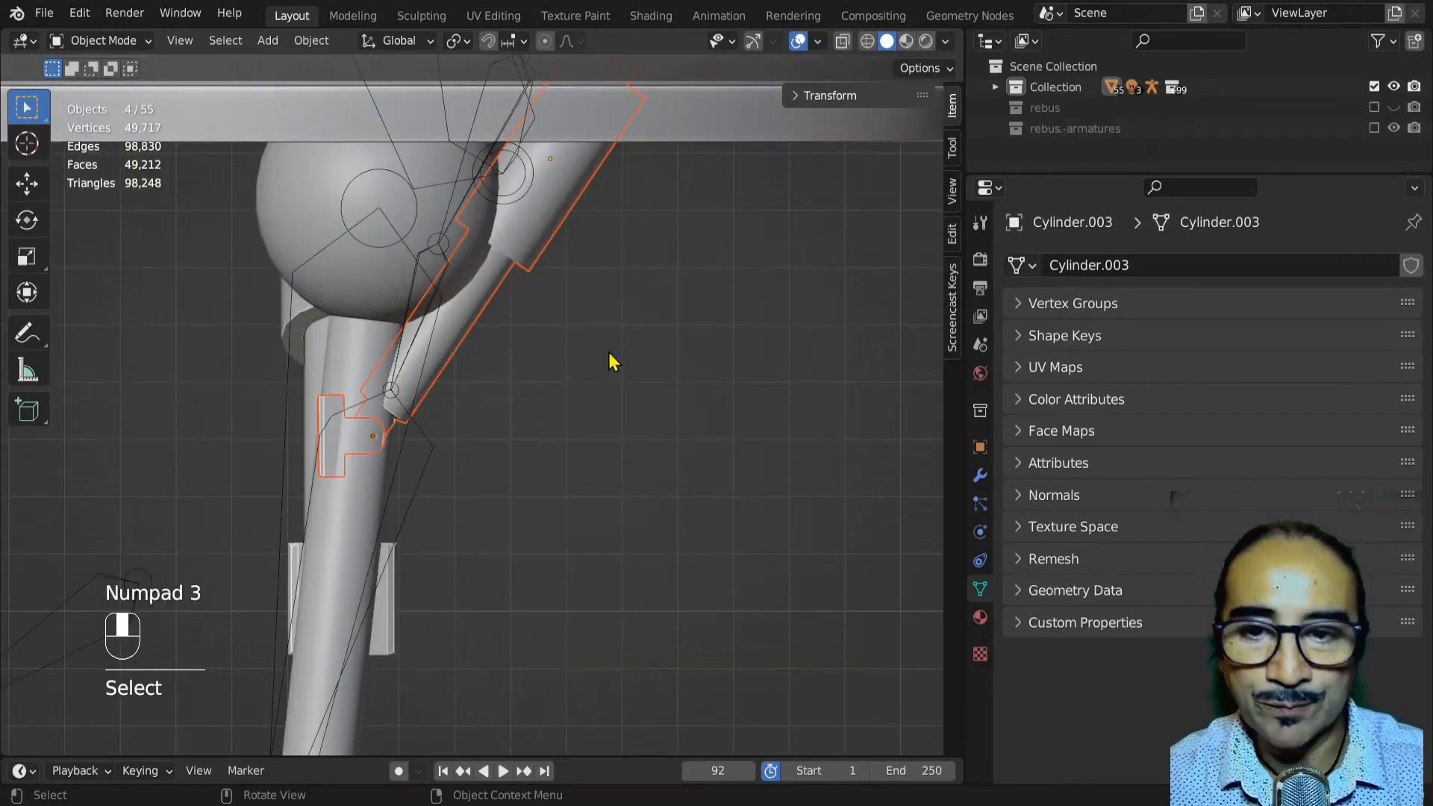
key("g")
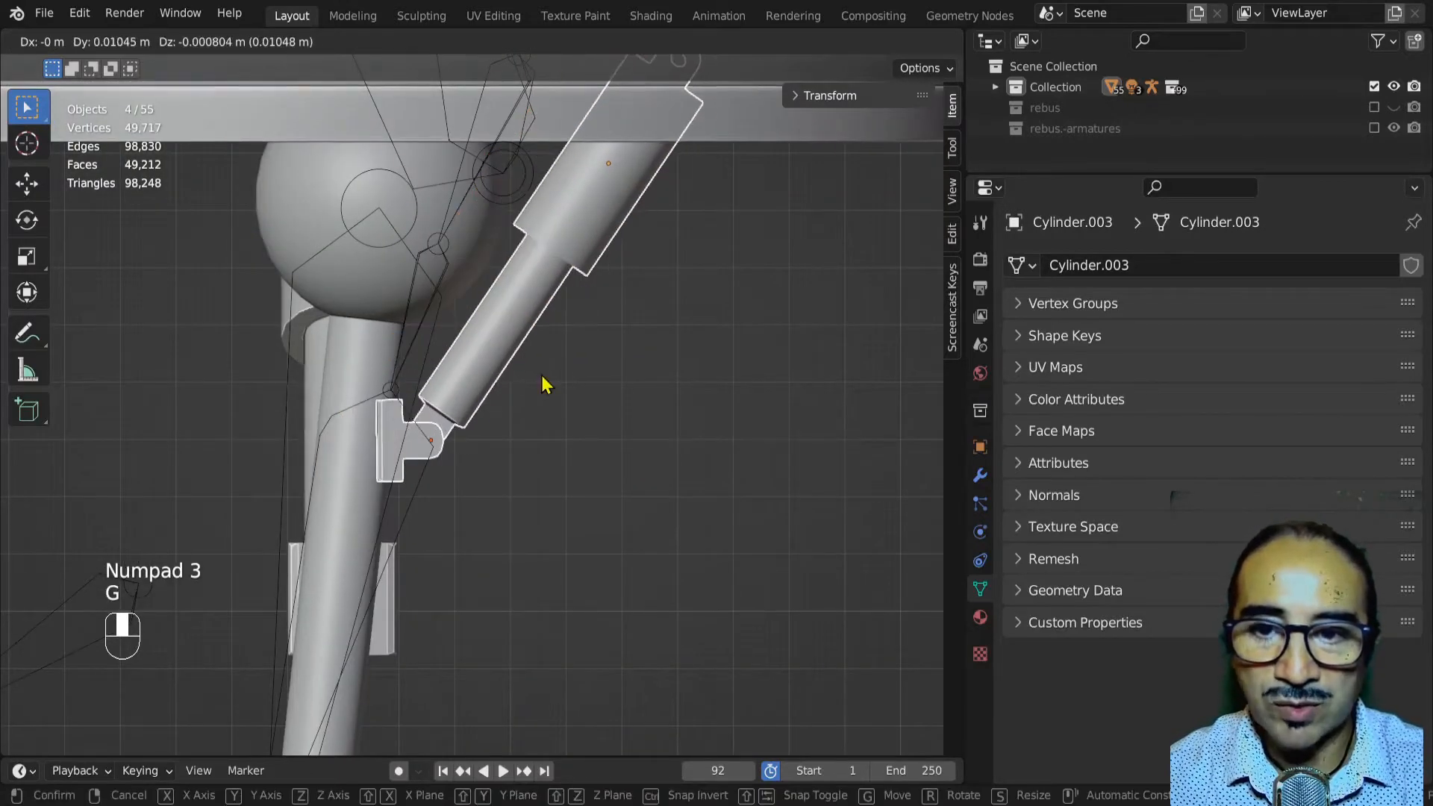
left_click(547, 381)
Rotate both rear pistons and brackets slightly to follow the thighs' slant, and reposition them against the back of the thighs
key("r")
left_click(640, 376)
key("g")
left_click(649, 364)
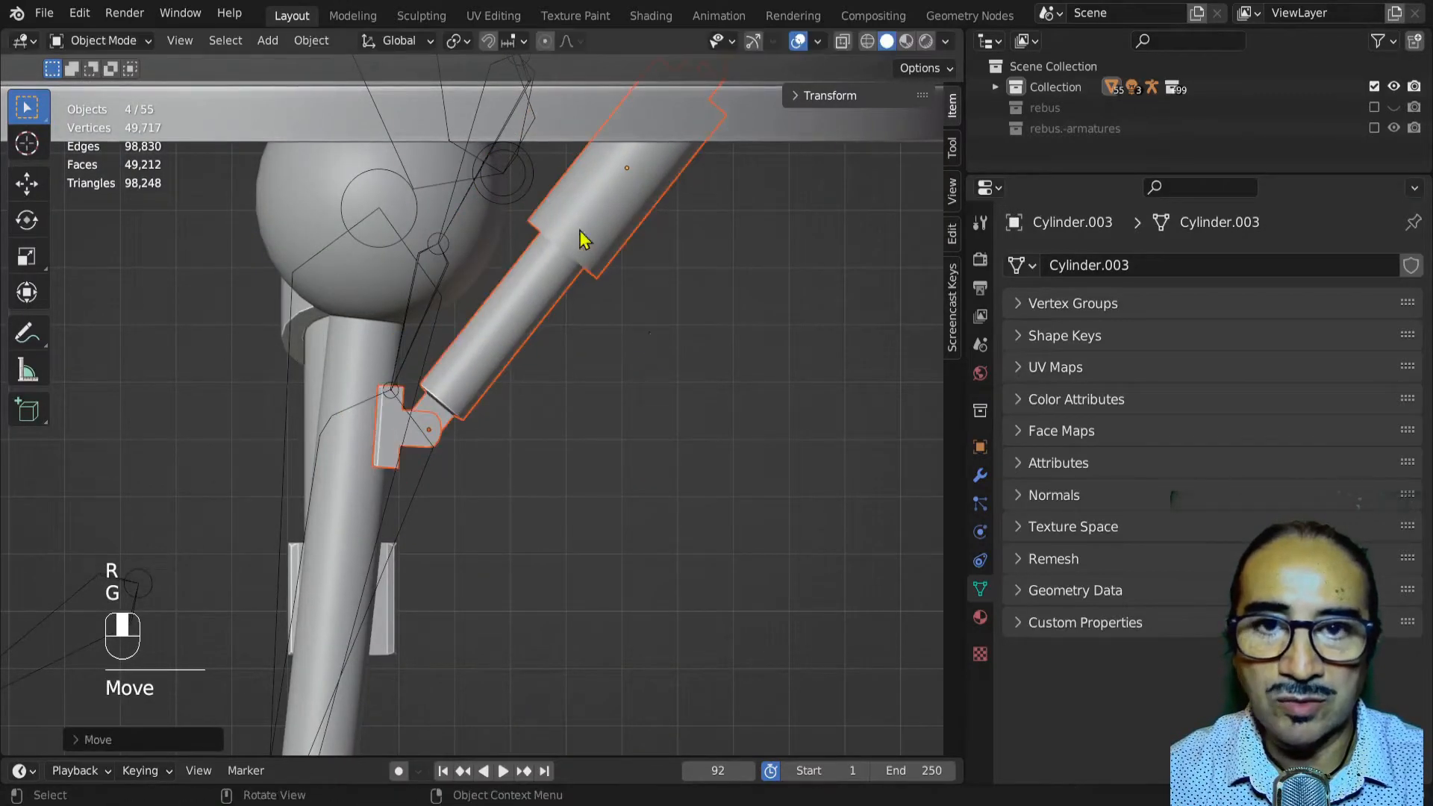
Move both hip pistons with their torso and thigh brackets slightly forward along the global Y axis to center them on the thighs
scroll(624, 343, "down", 3)
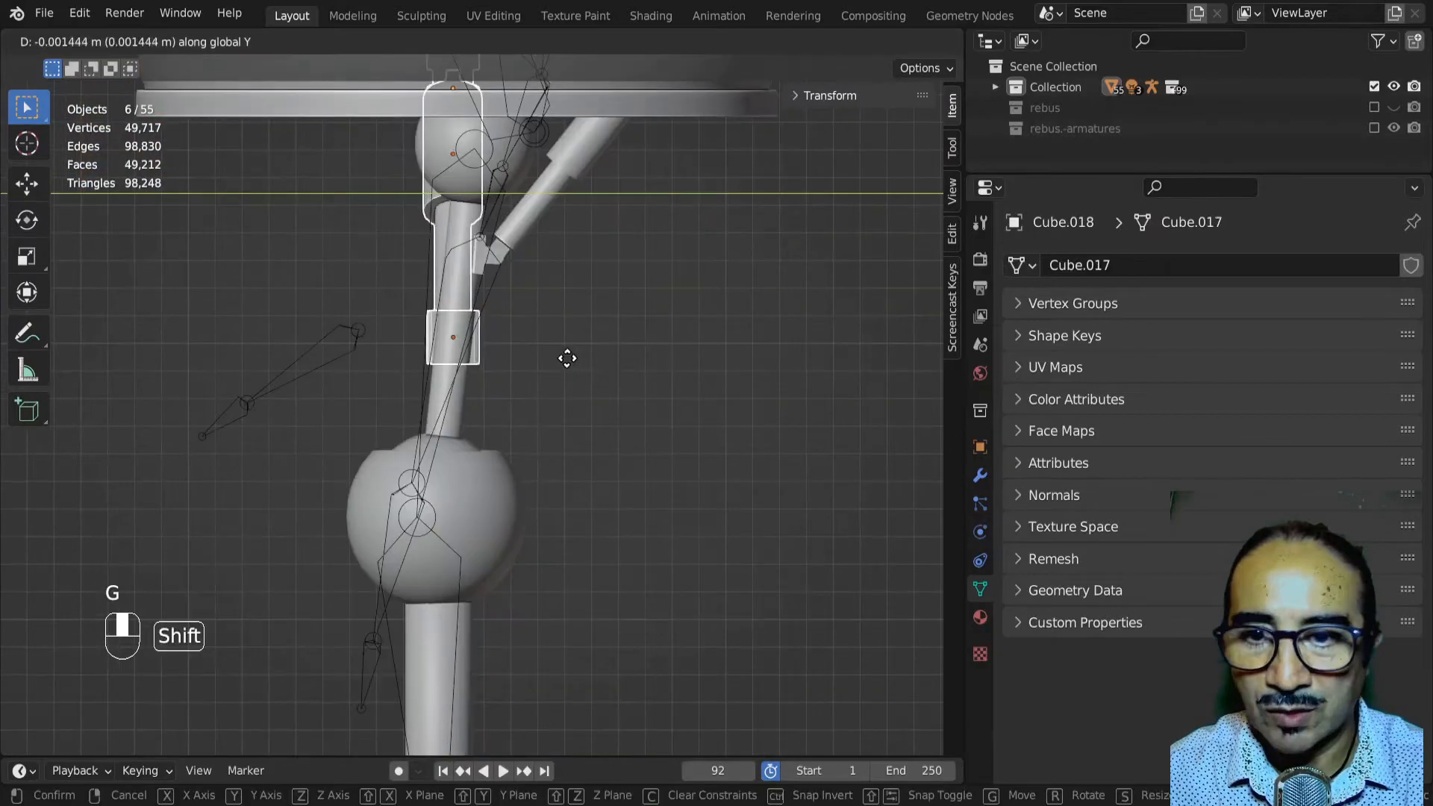
left_click(517, 351)
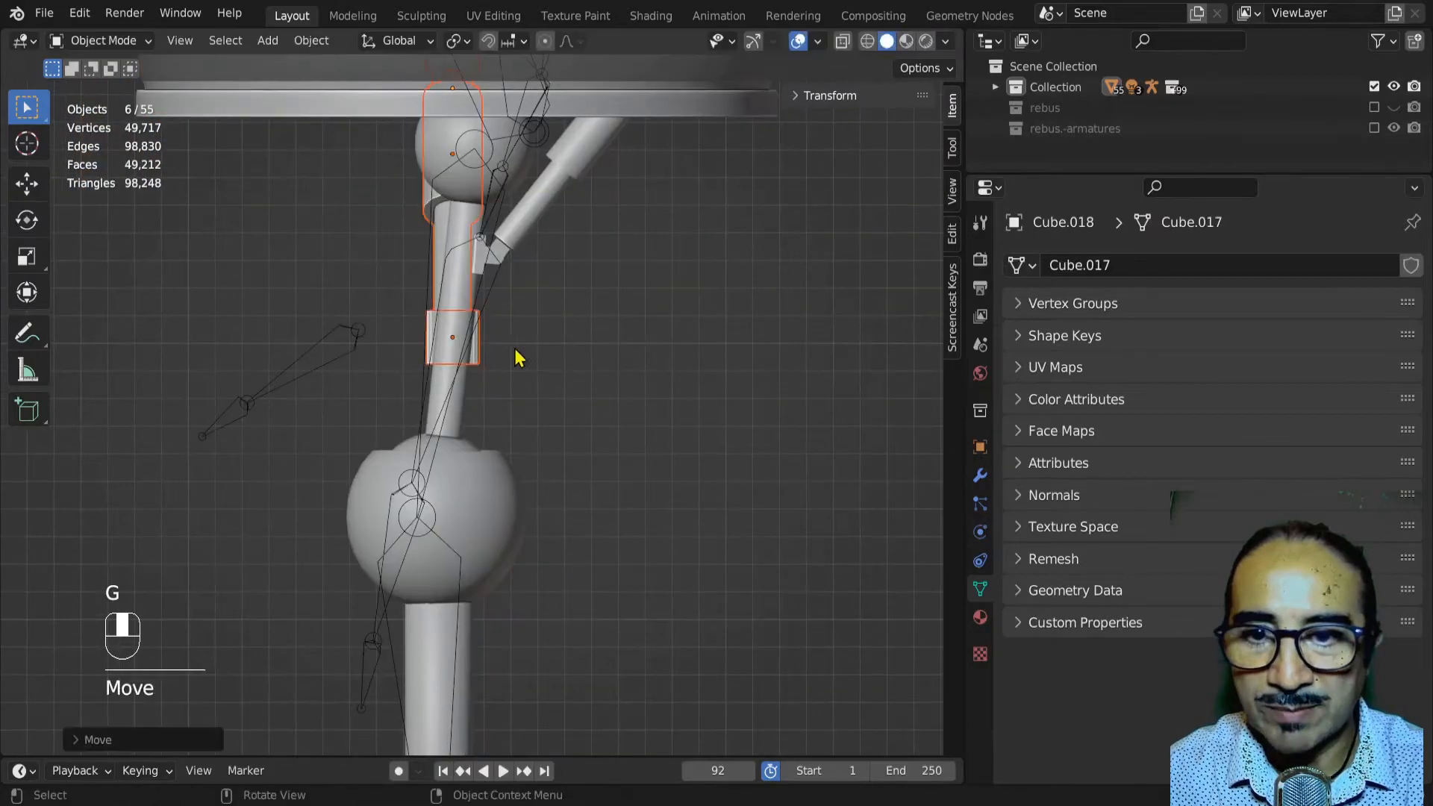
mouse_move(515, 351)
middle_mouse_down()
mouse_move(419, 370)
mouse_move(513, 334)
middle_mouse_up()
Scale down the left and right hip pistons' thigh brackets together, using Individual Origins as the pivot point
left_click(427, 293)
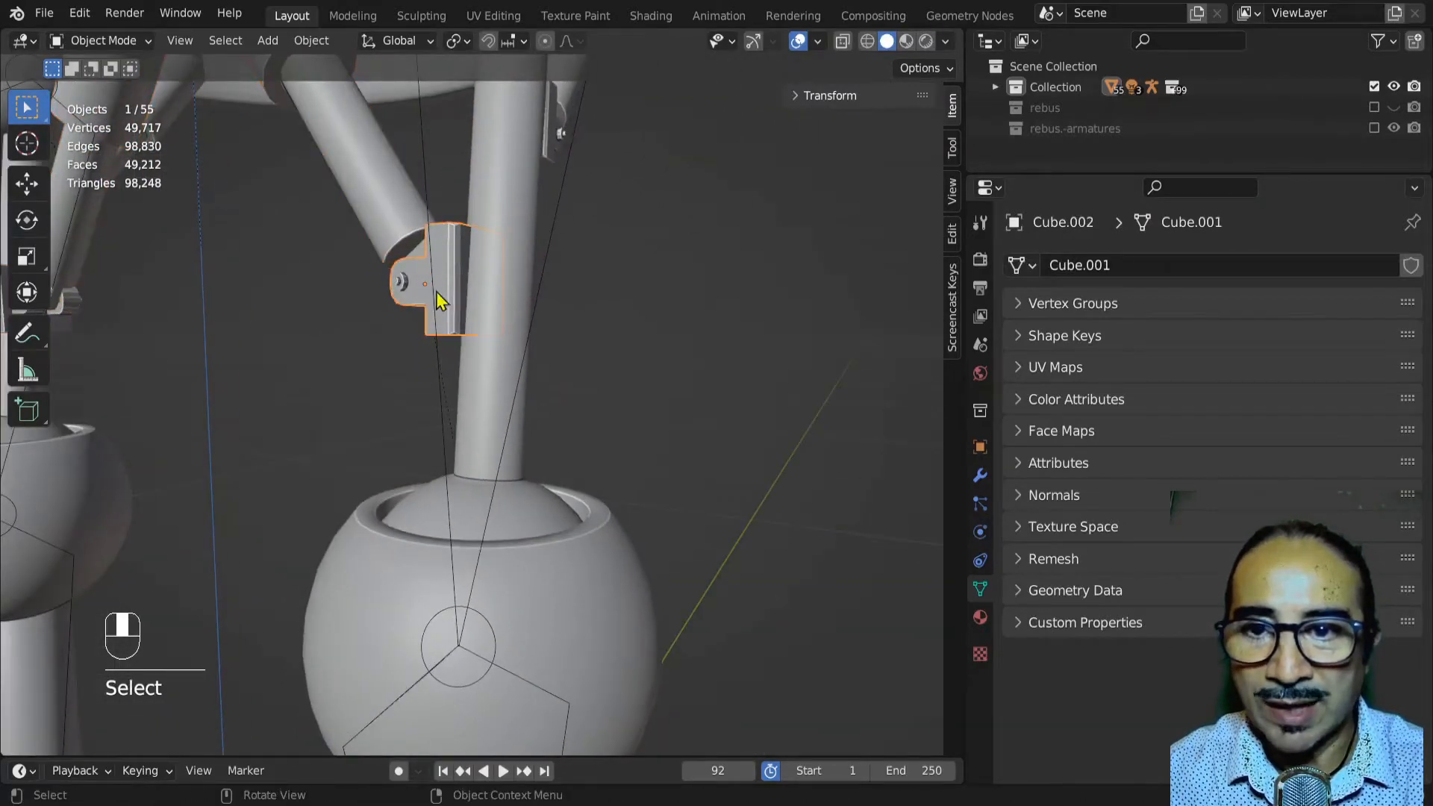
scroll(437, 294, "down", 3)
middle_click_drag(368, 344, 441, 347)
middle_click_drag(243, 345, 433, 345, "shift")
left_click(268, 345, "shift")
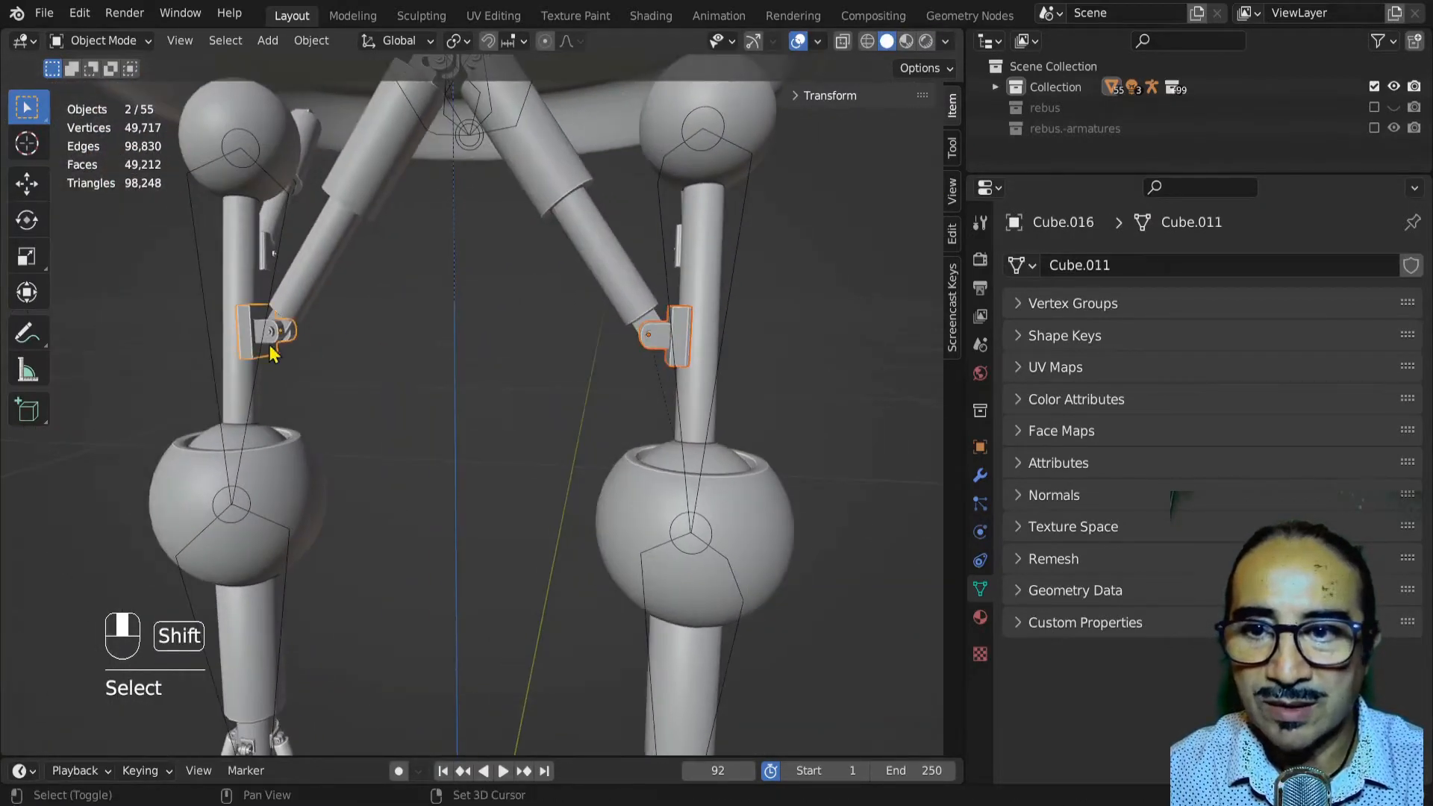
left_click(456, 41)
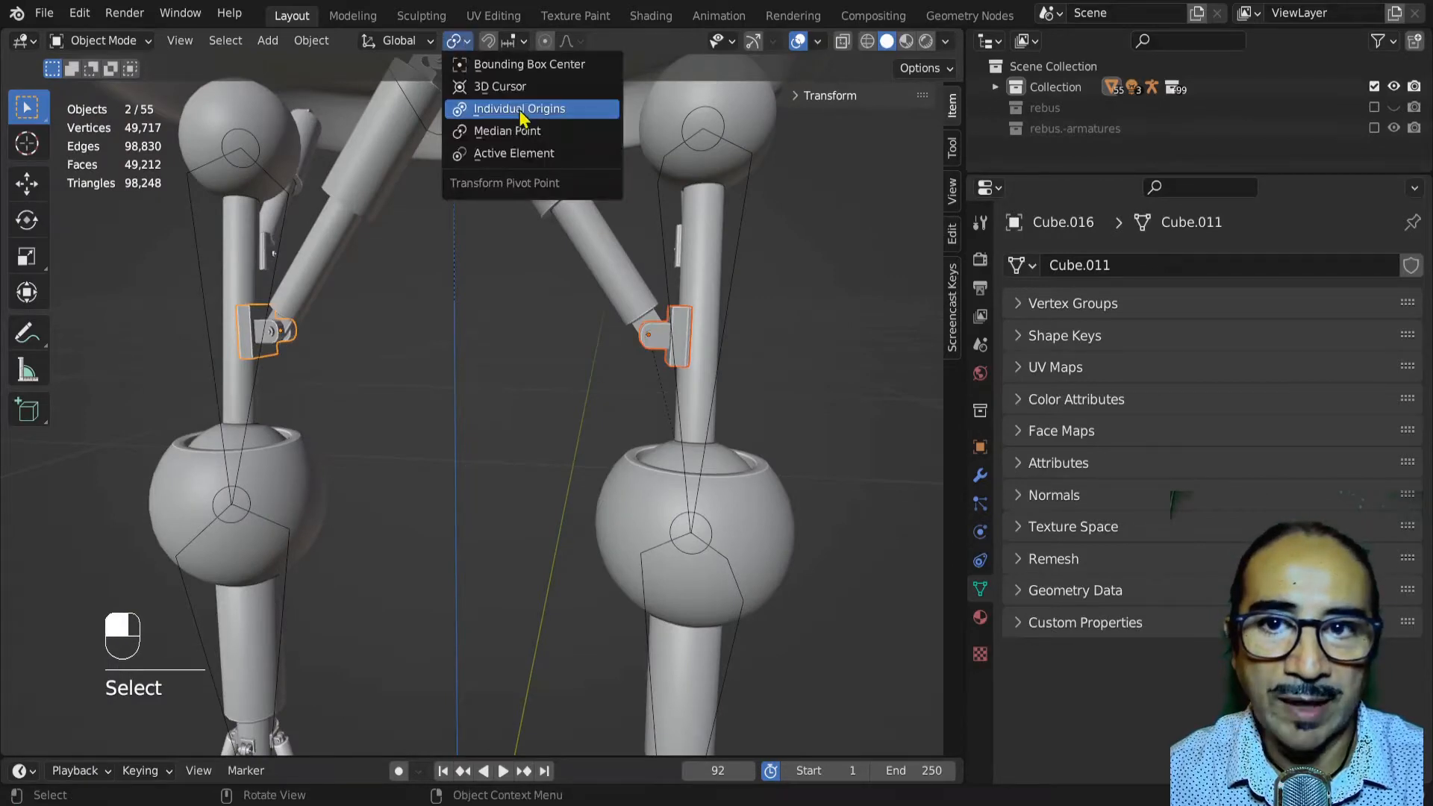
left_click(539, 112)
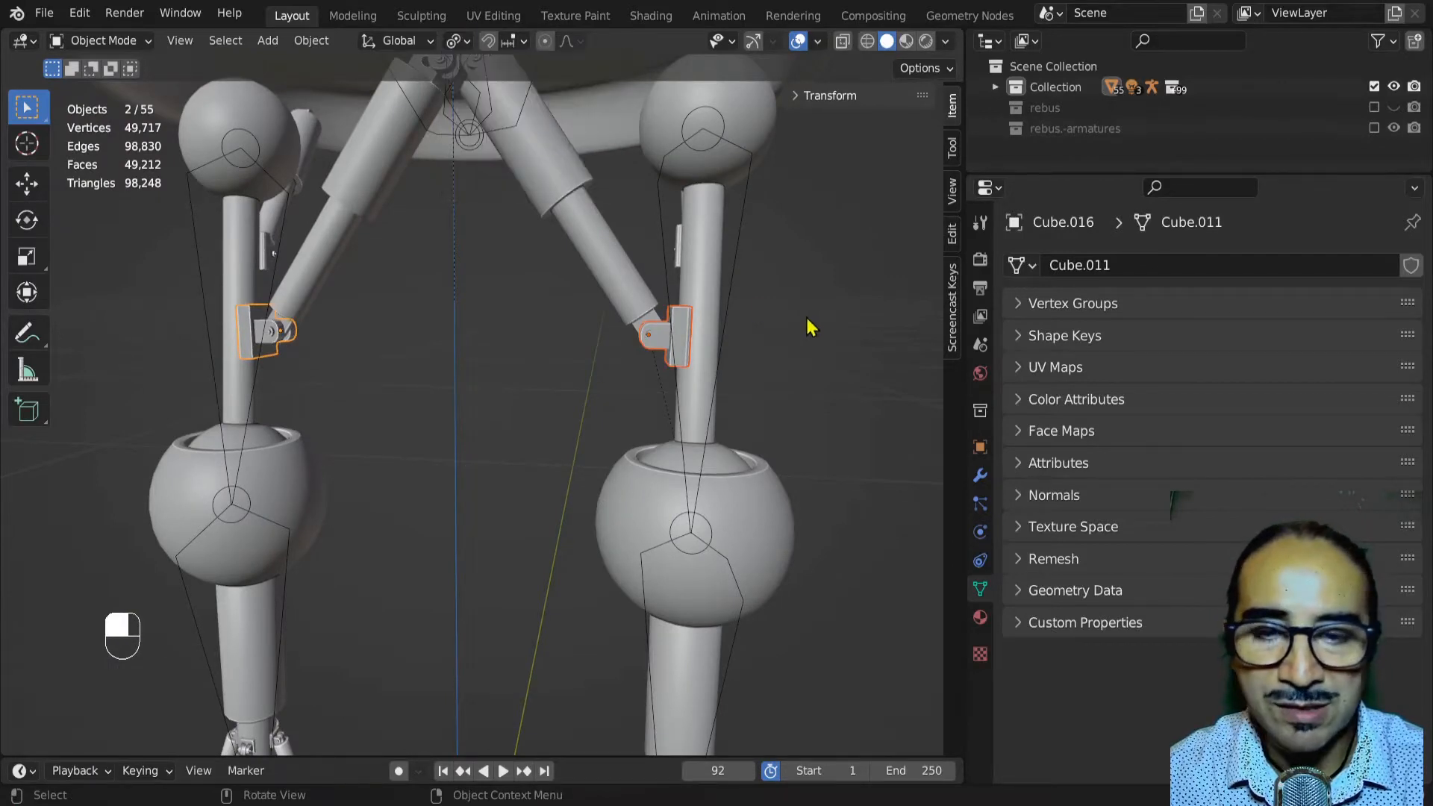
key("s")
left_click(743, 333)
key("KP_1")
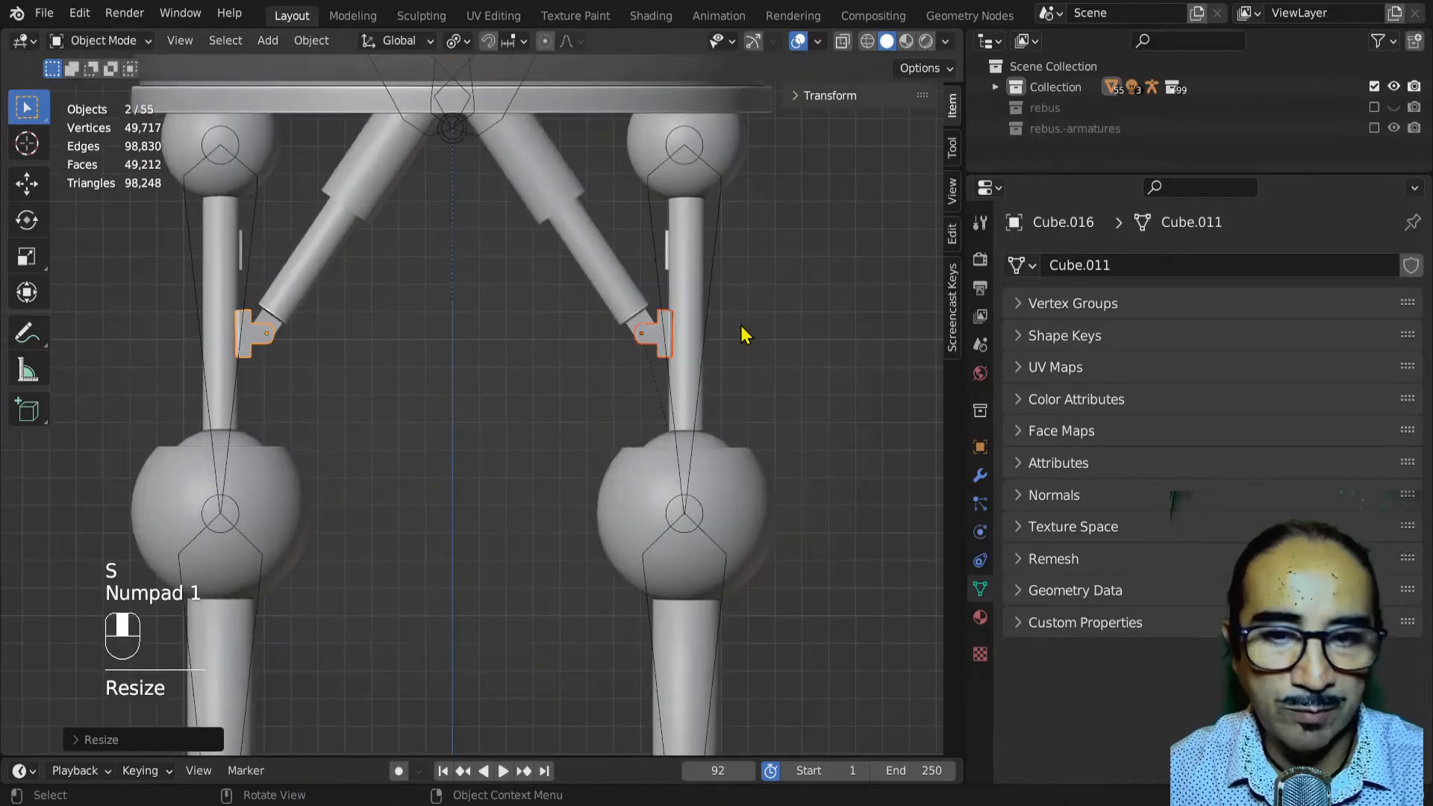
Examine how the resized hip-piston bracket sits against the left thigh in front view
scroll(741, 326, "up", 2)
middle_click_drag(741, 326, 384, 359, "shift")
scroll(454, 388, "up", 3)
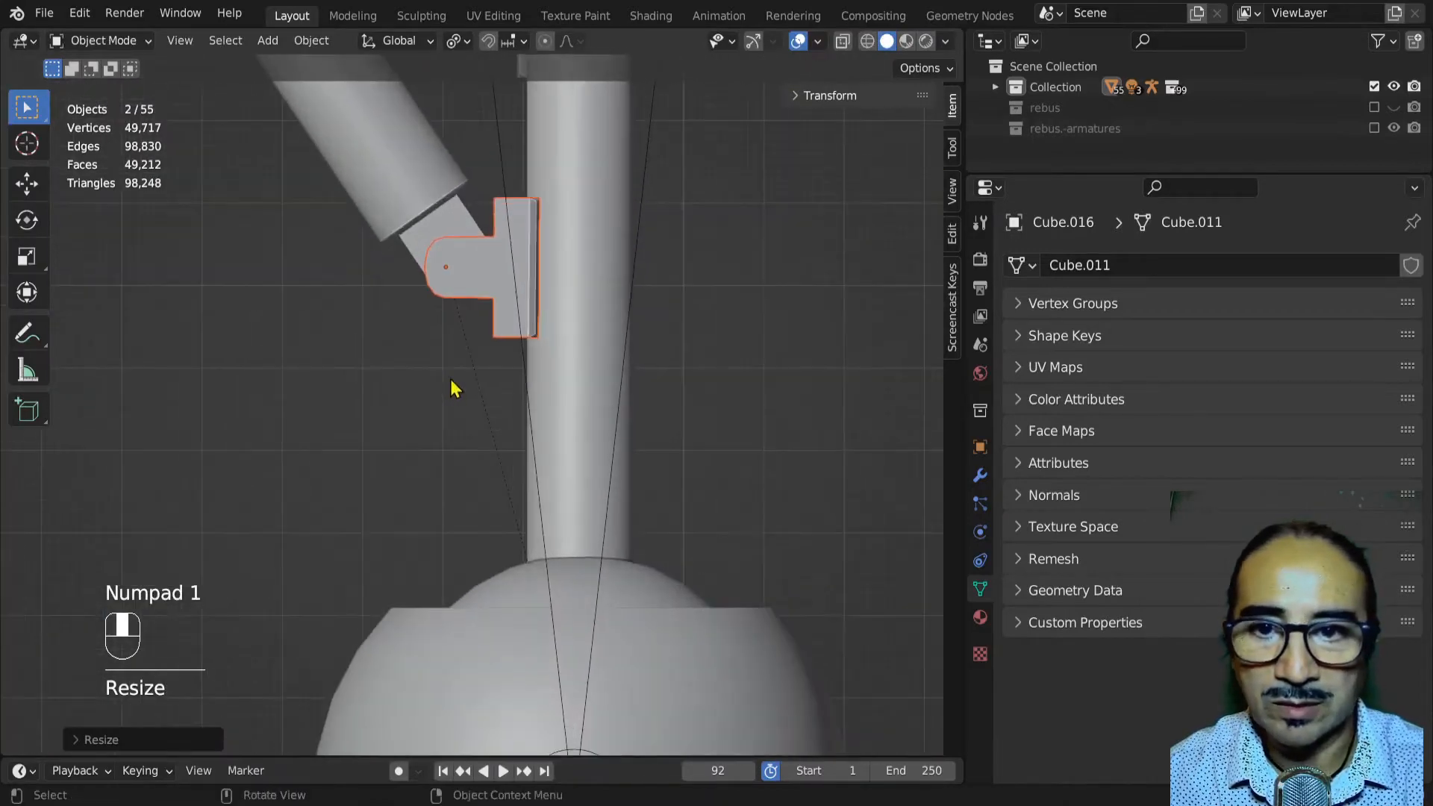
left_click(469, 285)
scroll(681, 342, "down", 6)
middle_click_drag(633, 428, 565, 298, "shift")
scroll(566, 299, "up", 3)
Parent the four upper ankle-piston brackets of the left leg to the lower leg piston with the Object option
left_click(610, 218, "shift")
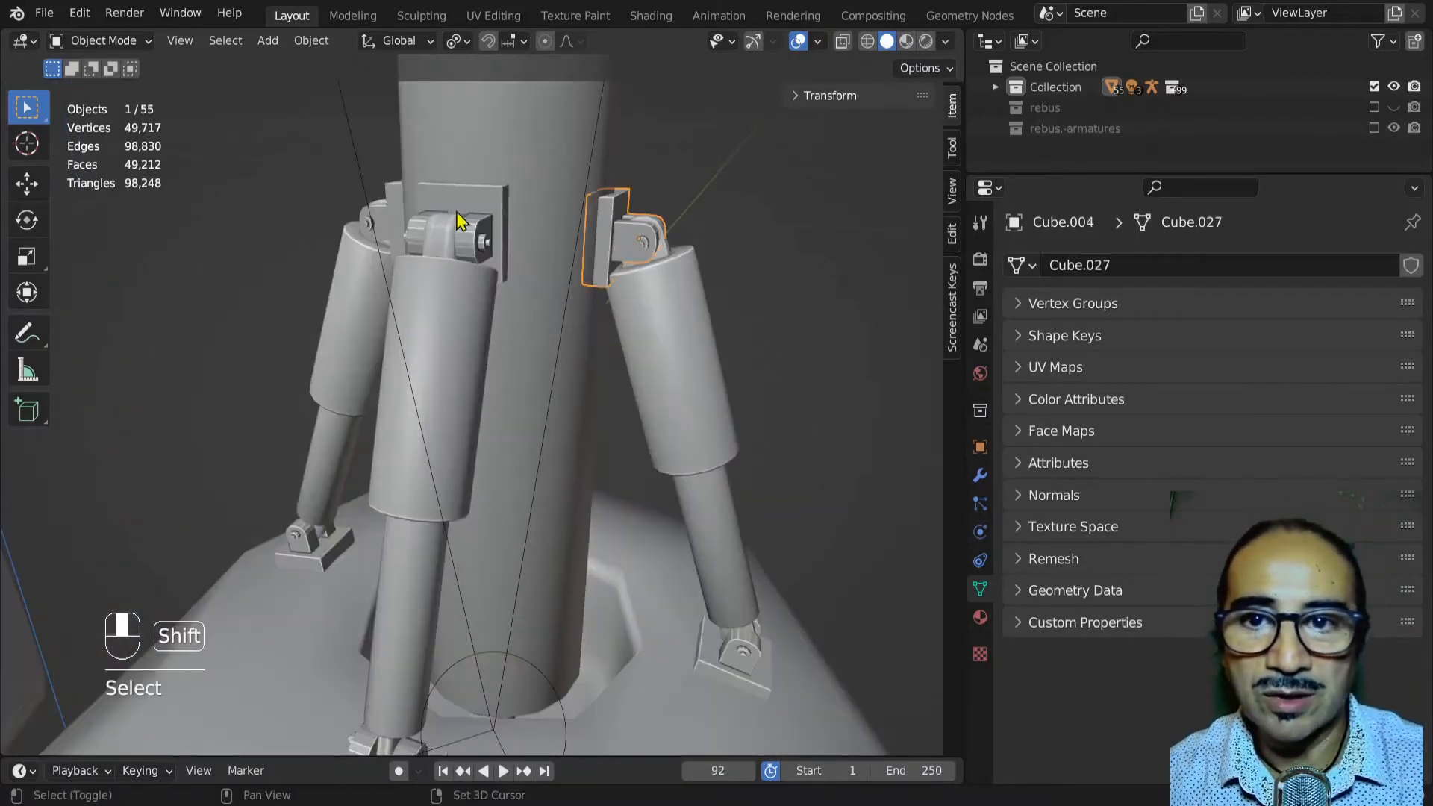
left_click(467, 224, "shift")
middle_click_drag(396, 298, 571, 187)
left_click(571, 187, "shift")
scroll(378, 315, "down", 4)
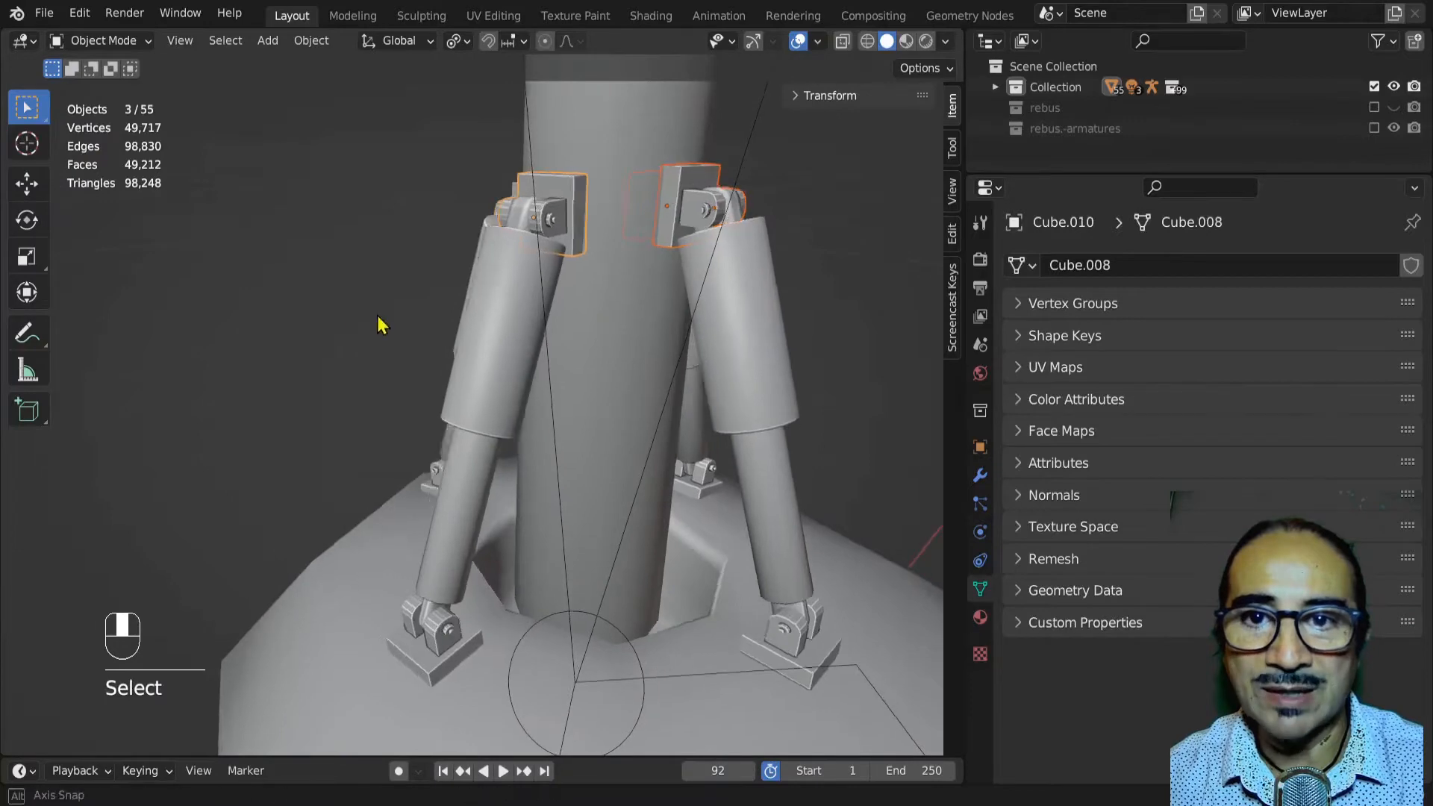
left_click(478, 213, "shift")
scroll(485, 226, "down", 2)
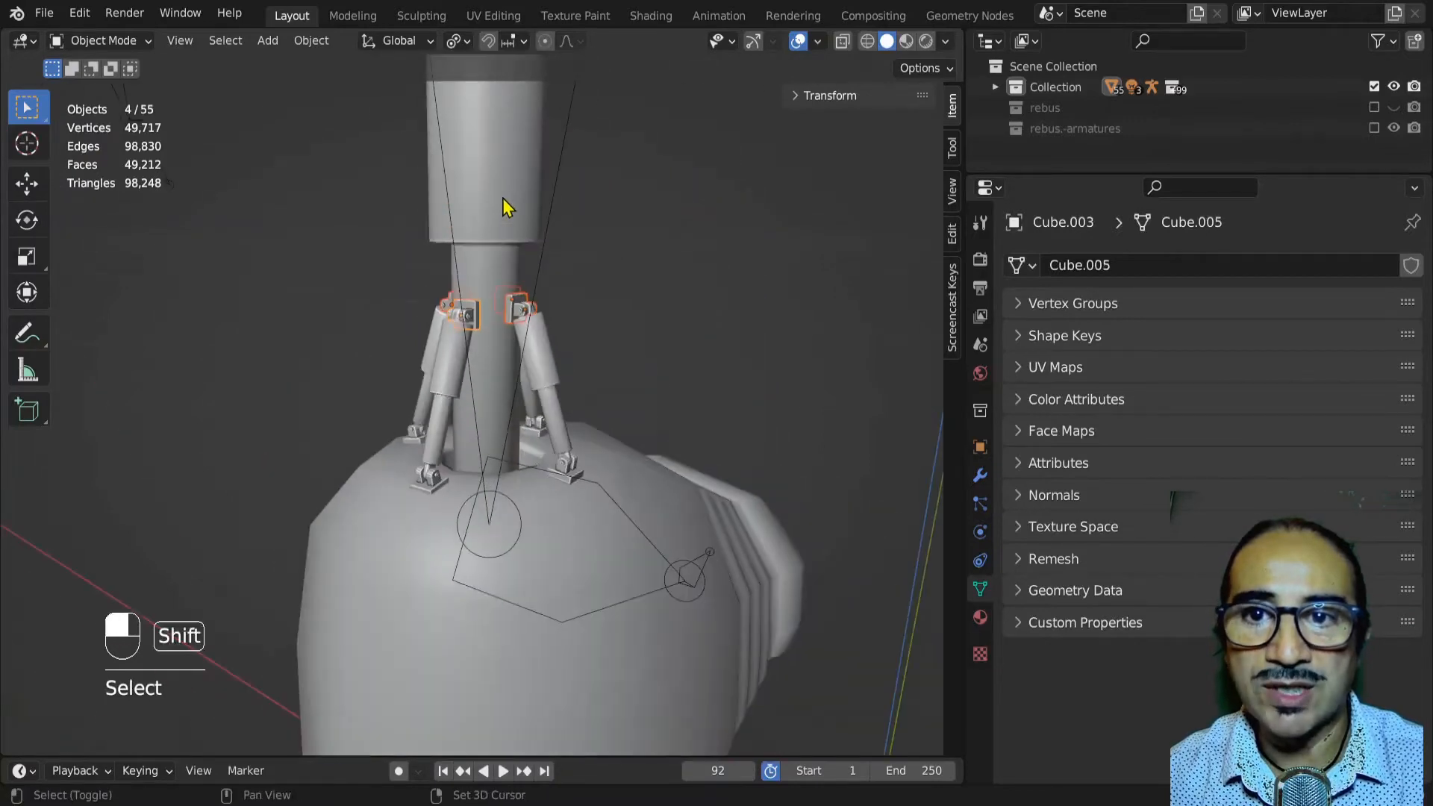
left_click(504, 200, "shift")
middle_click_drag(515, 221, 531, 352)
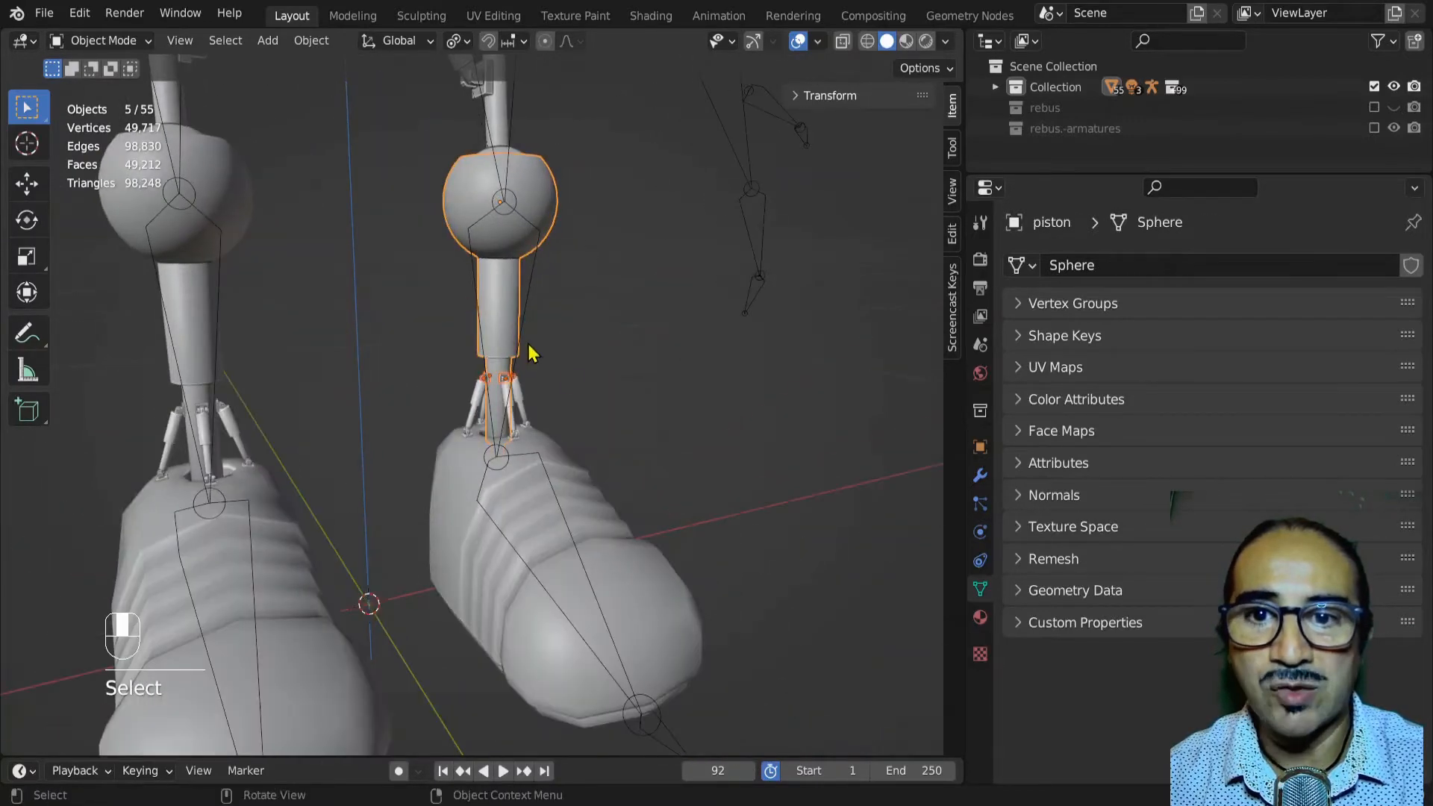
scroll(615, 371, "up", 4)
key("g")
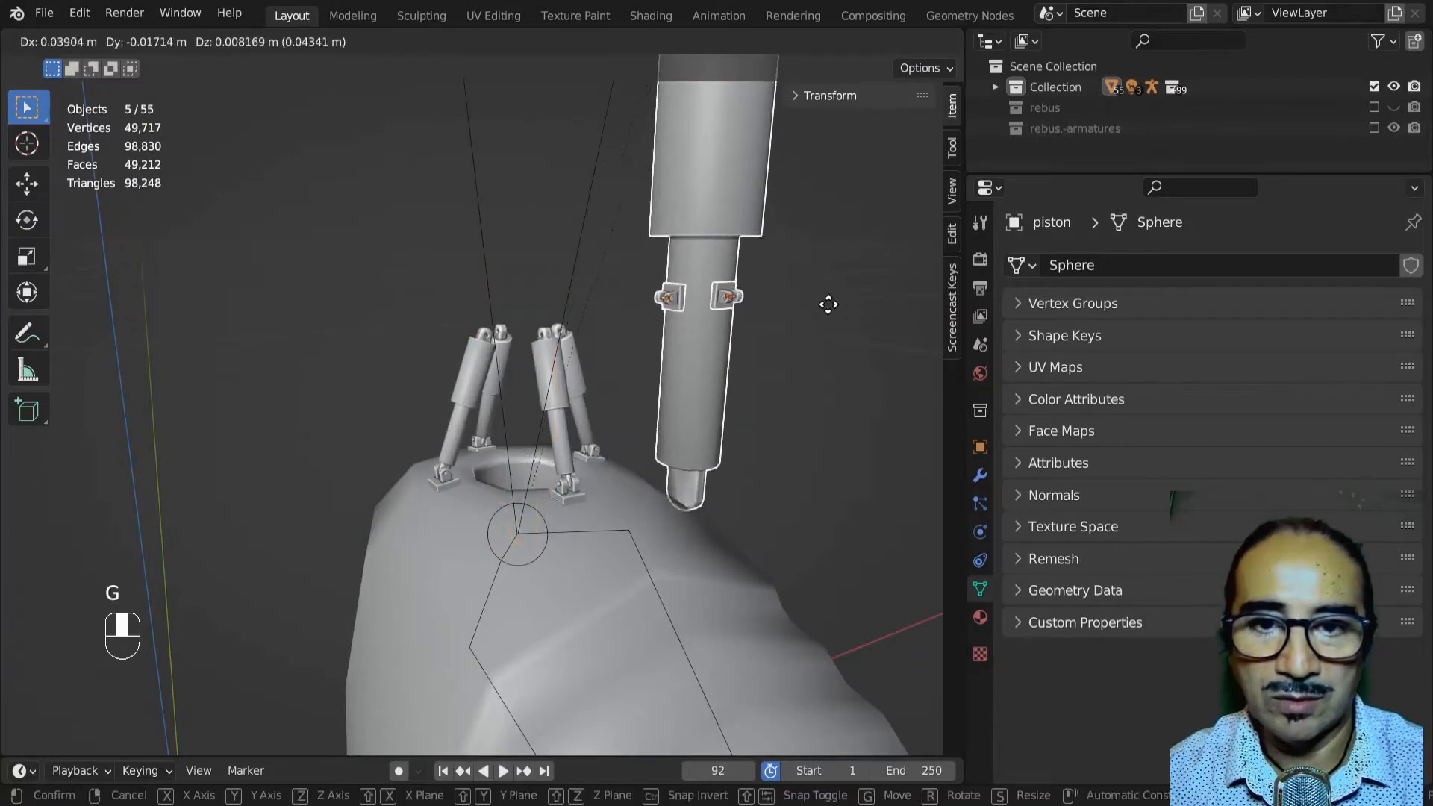
right_click(829, 306)
scroll(717, 309, "up", 1)
key("ctrl+p")
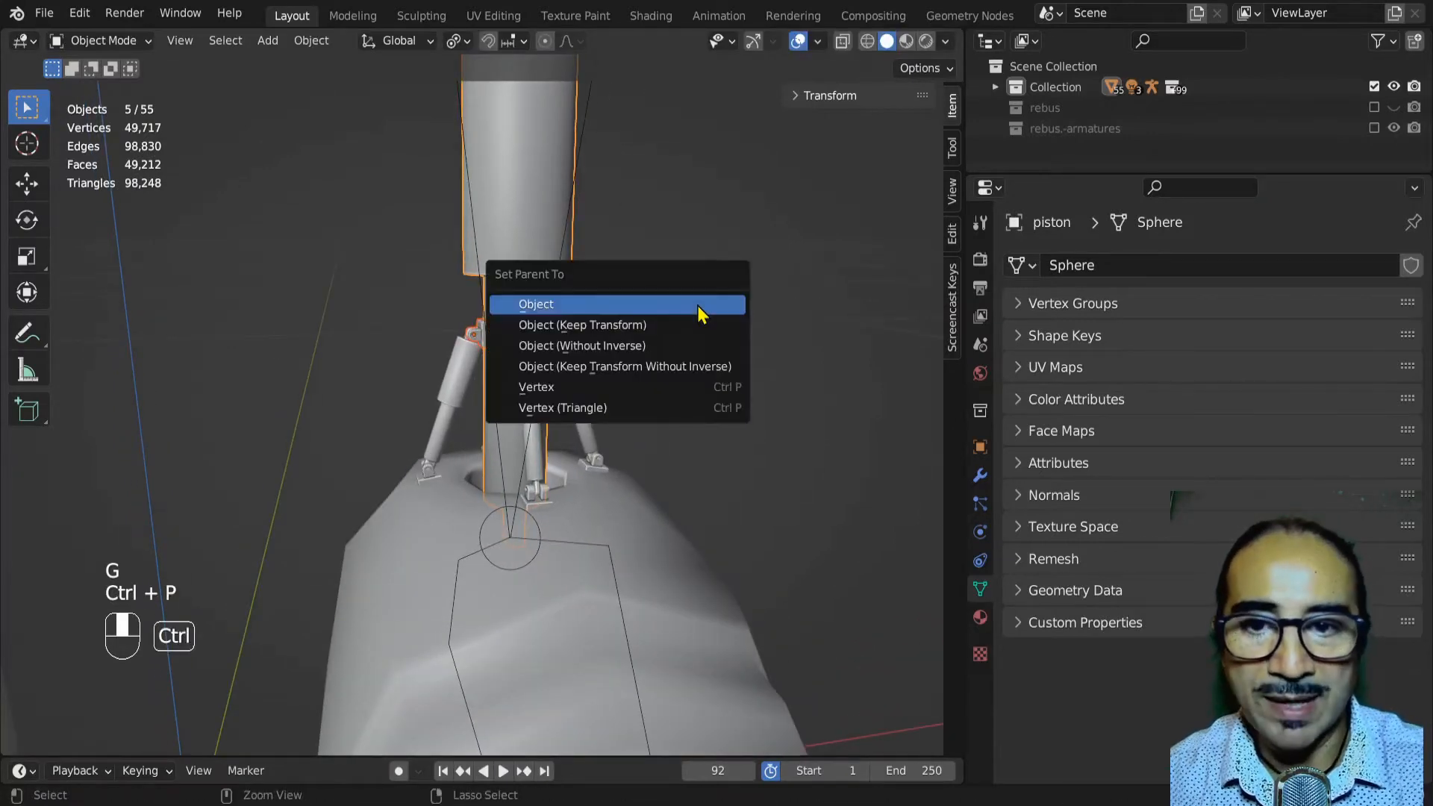
left_click(698, 306)
Test-move the left lower leg piston to check that its ankle brackets follow, cancelling each move
middle_click_drag(685, 311, 549, 224)
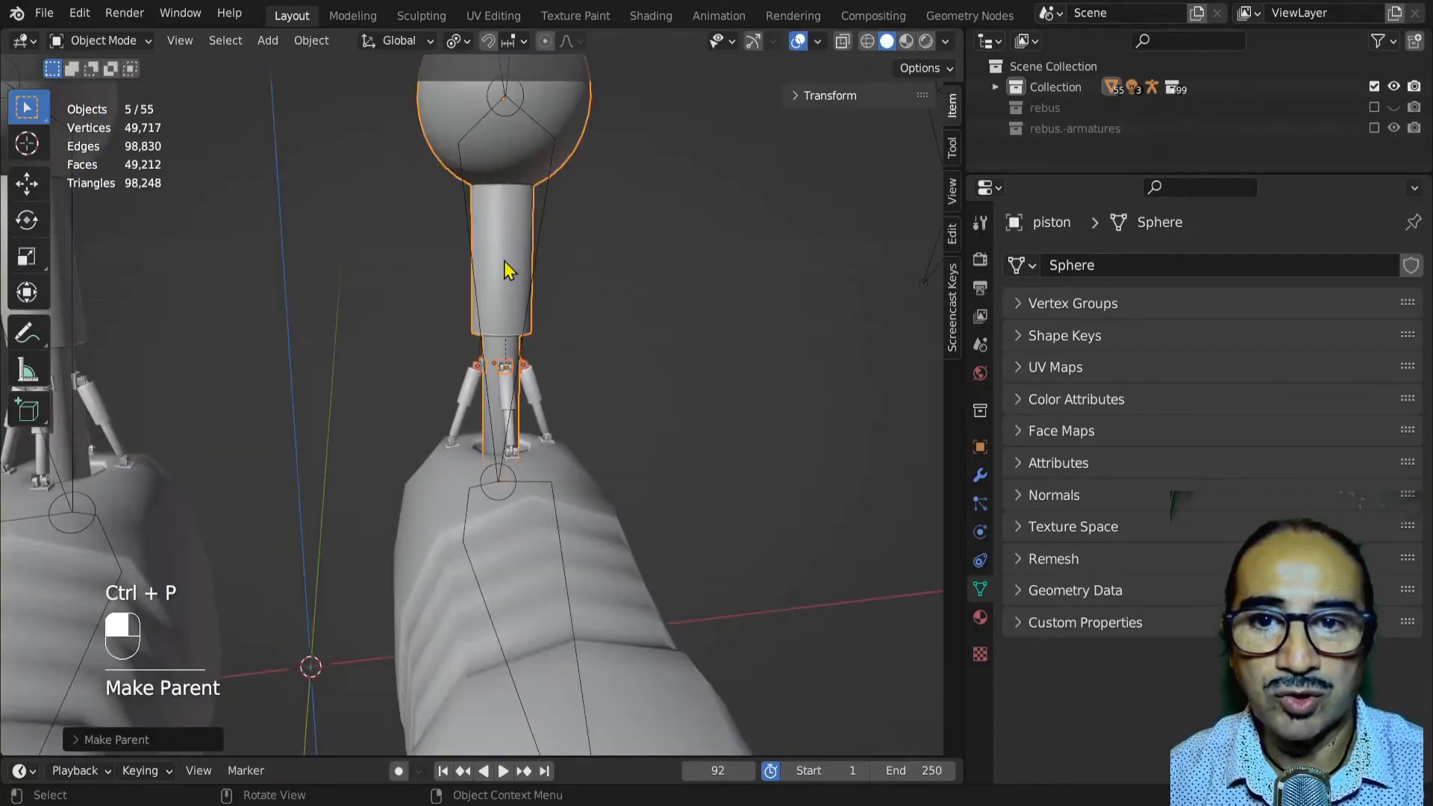
left_click(506, 270)
key("g")
right_click(647, 254)
scroll(585, 383, "up", 3)
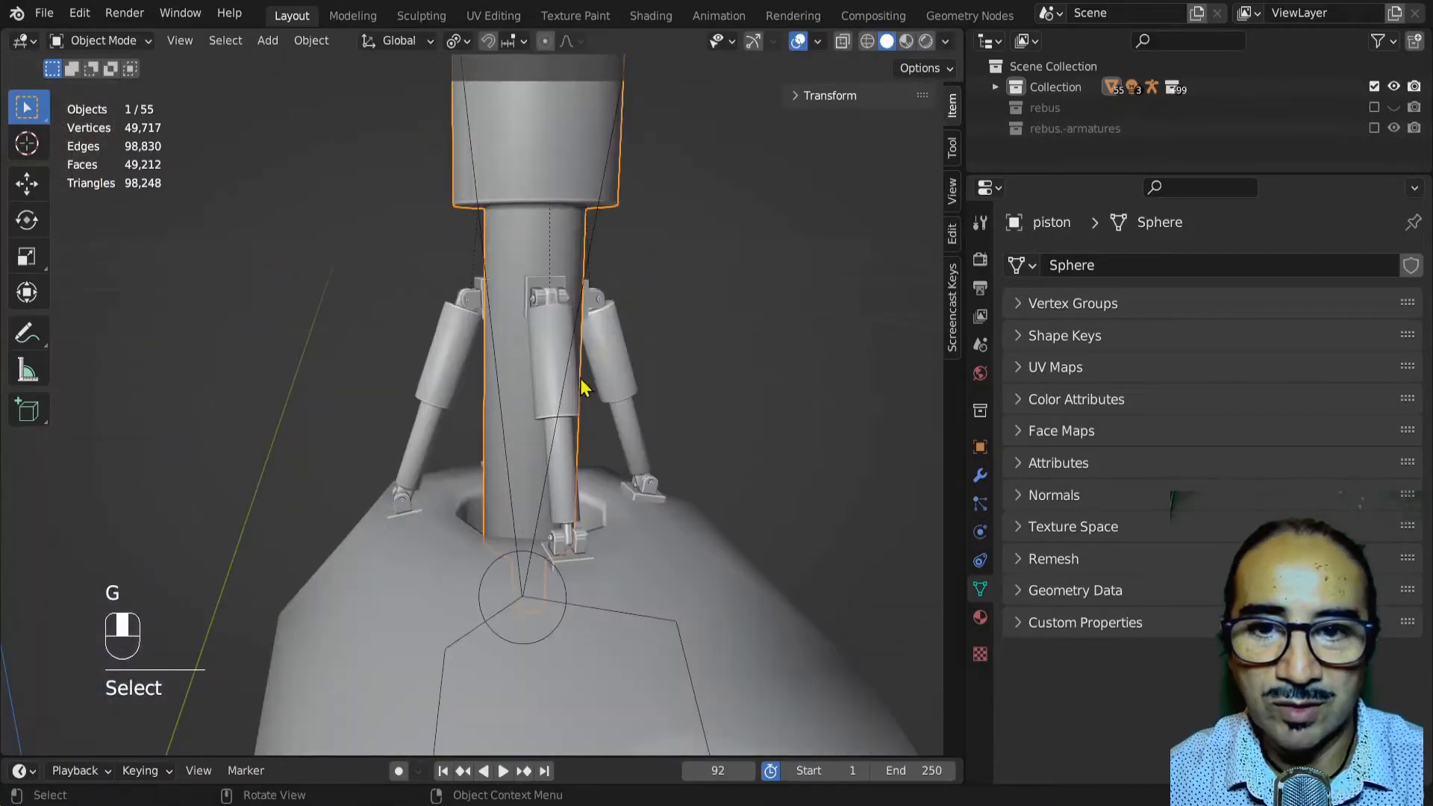
key("g")
right_click(542, 477)
middle_click_drag(542, 480, 552, 515)
Parent the four lower ankle-piston brackets to the left foot with the Object option
left_click(475, 549)
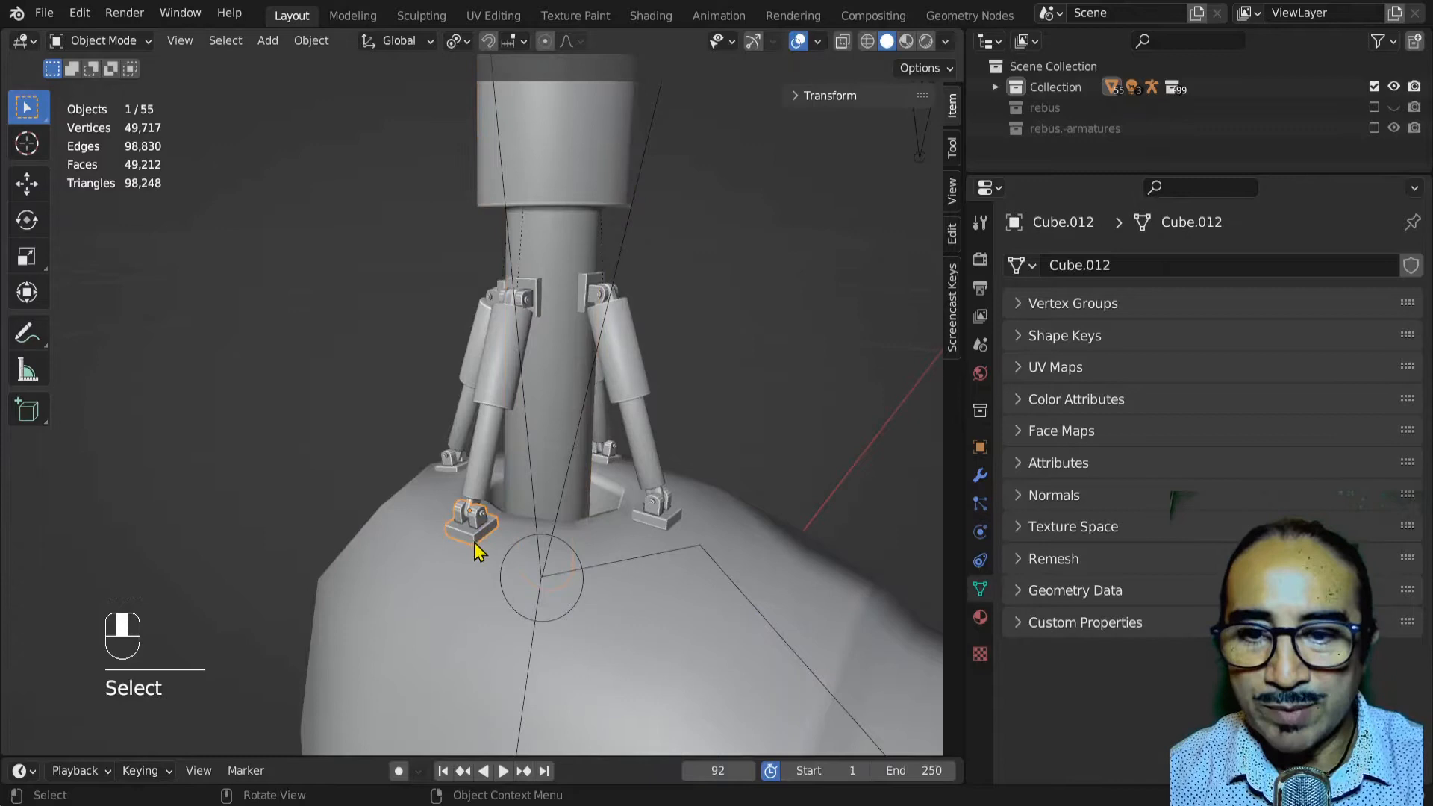
left_click(668, 521, "shift")
left_click(451, 471, "shift")
middle_click_drag(450, 472, 617, 535)
left_click(630, 519, "shift")
left_click(727, 581, "shift")
middle_click_drag(646, 588, 600, 450, "shift")
key("ctrl+p")
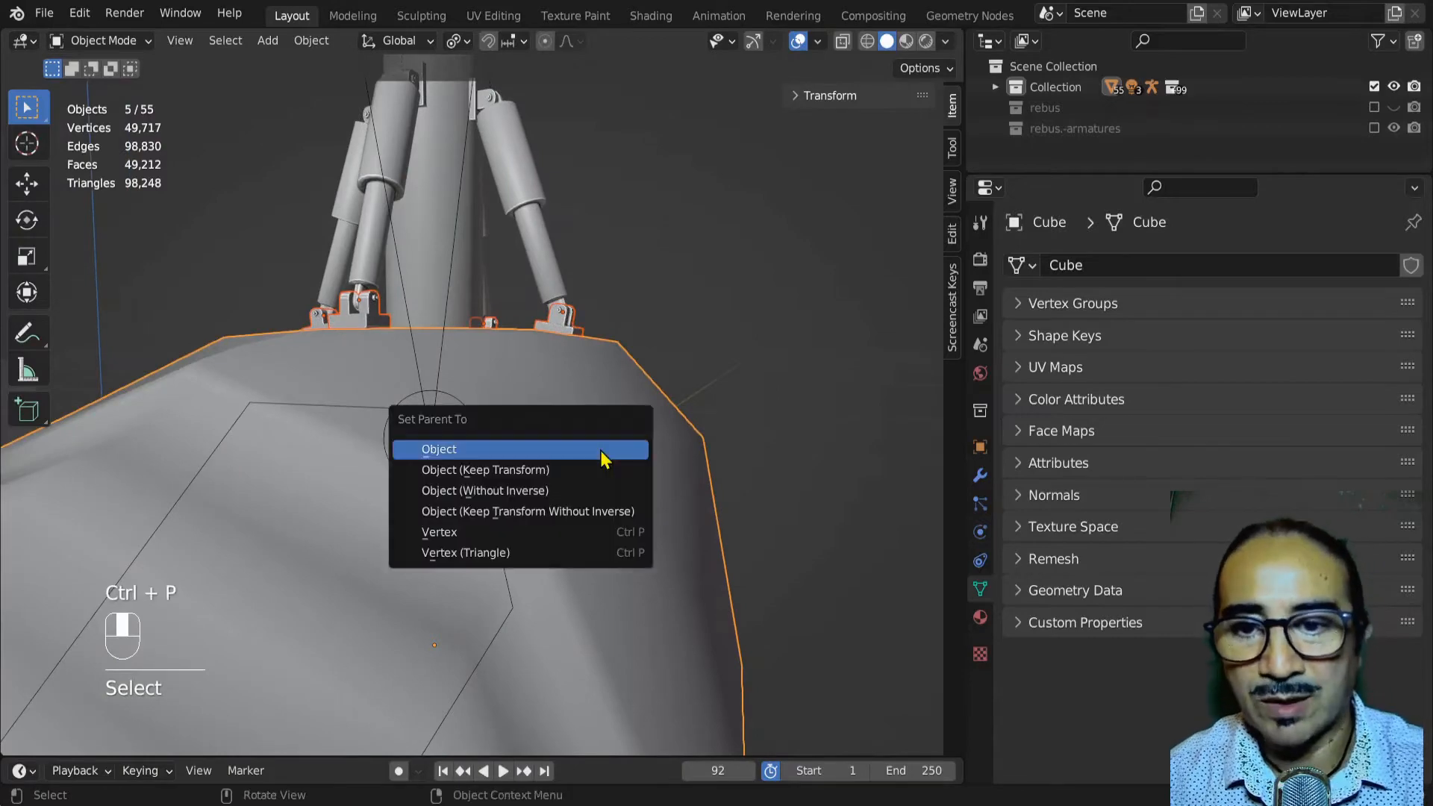
left_click(600, 450)
Parent the hip and rear piston brackets on the left thigh to the thigh, and the hip pistons' torso brackets to the torso
scroll(568, 415, "down", 2)
scroll(568, 415, "down", 3)
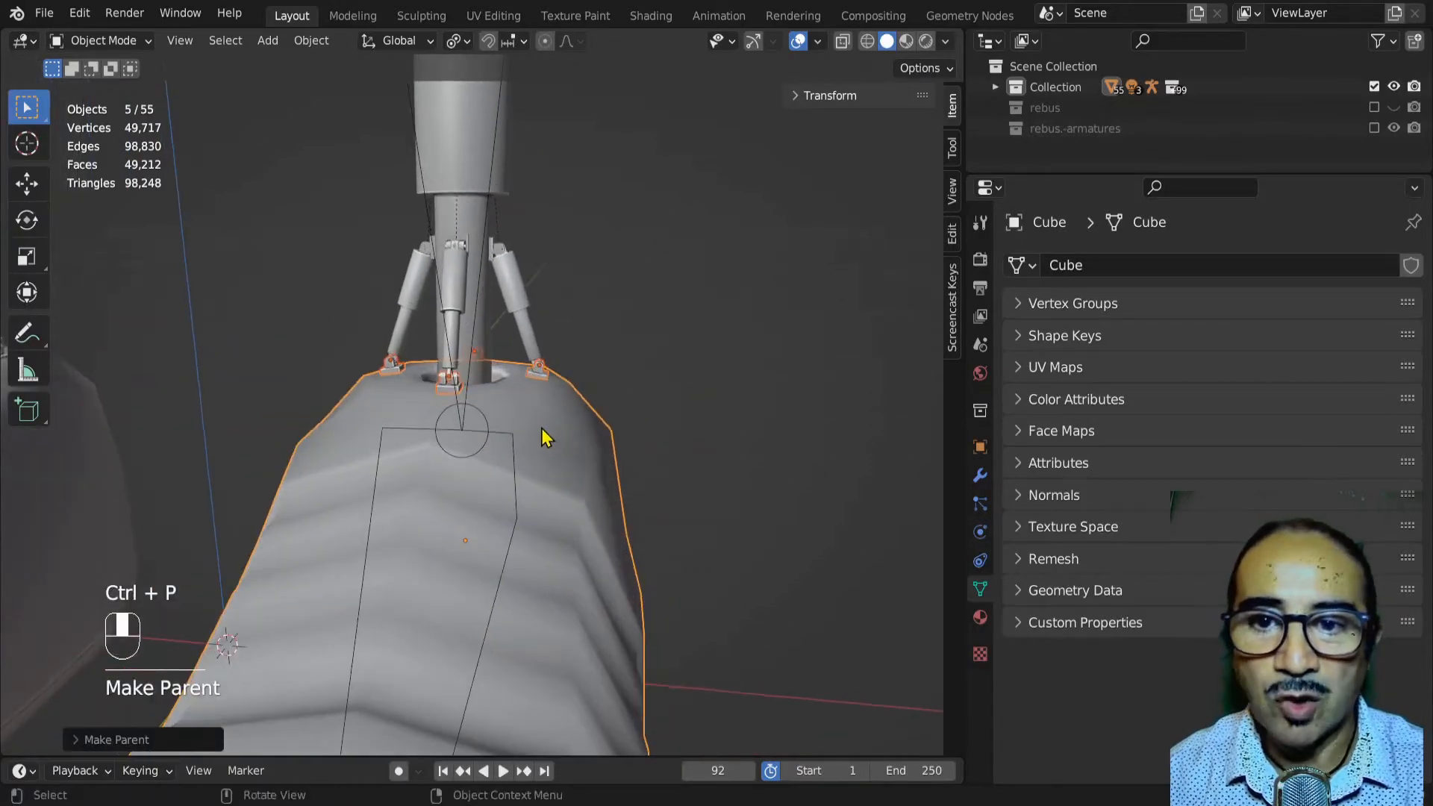
middle_click_drag(549, 330, 548, 475, "shift")
scroll(548, 475, "up", 5)
middle_click_drag(513, 331, 533, 560, "shift")
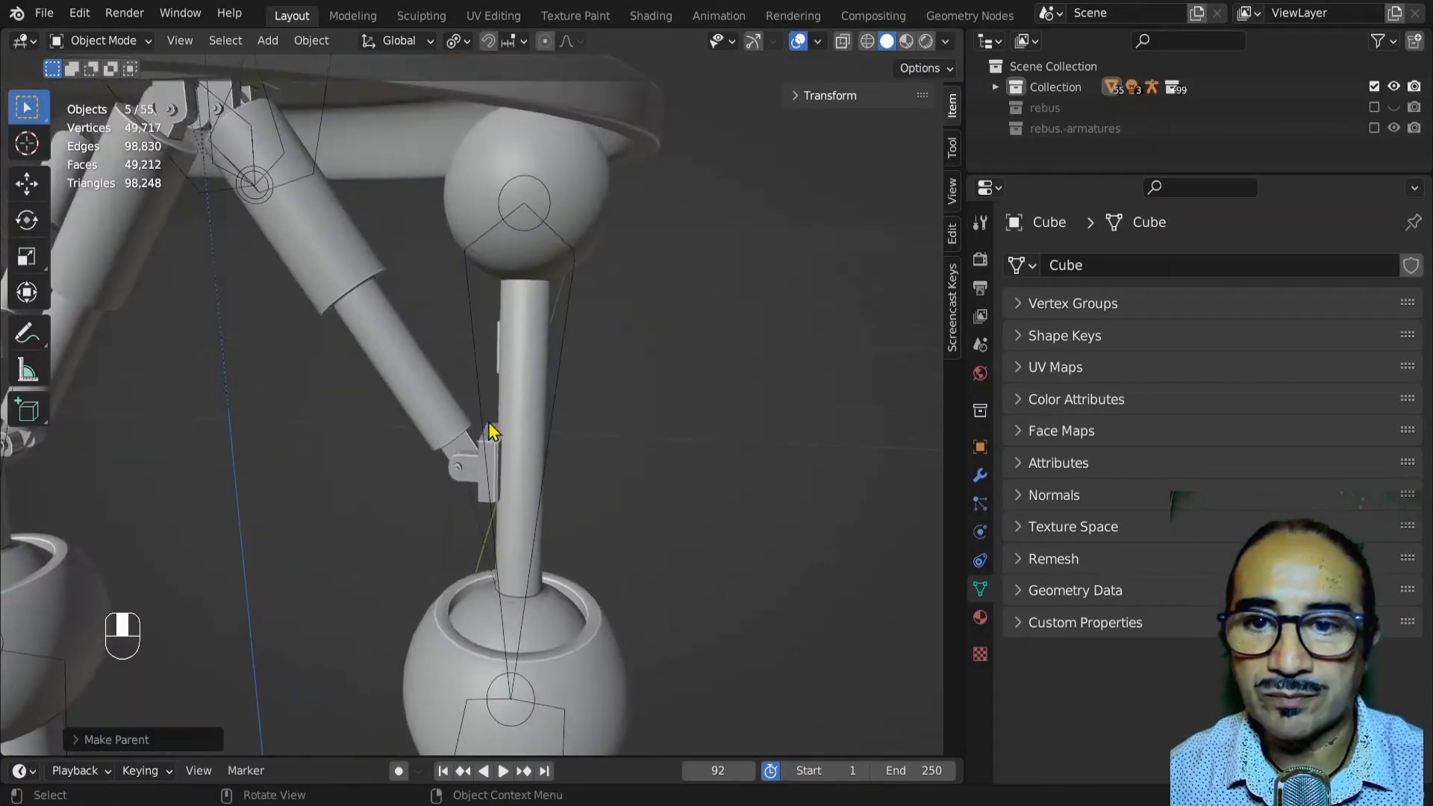
left_click(501, 428)
left_click(496, 444)
middle_click_drag(518, 425, 423, 406)
left_click(366, 327, "shift")
left_click(335, 278, "shift")
key("g")
left_click(542, 415)
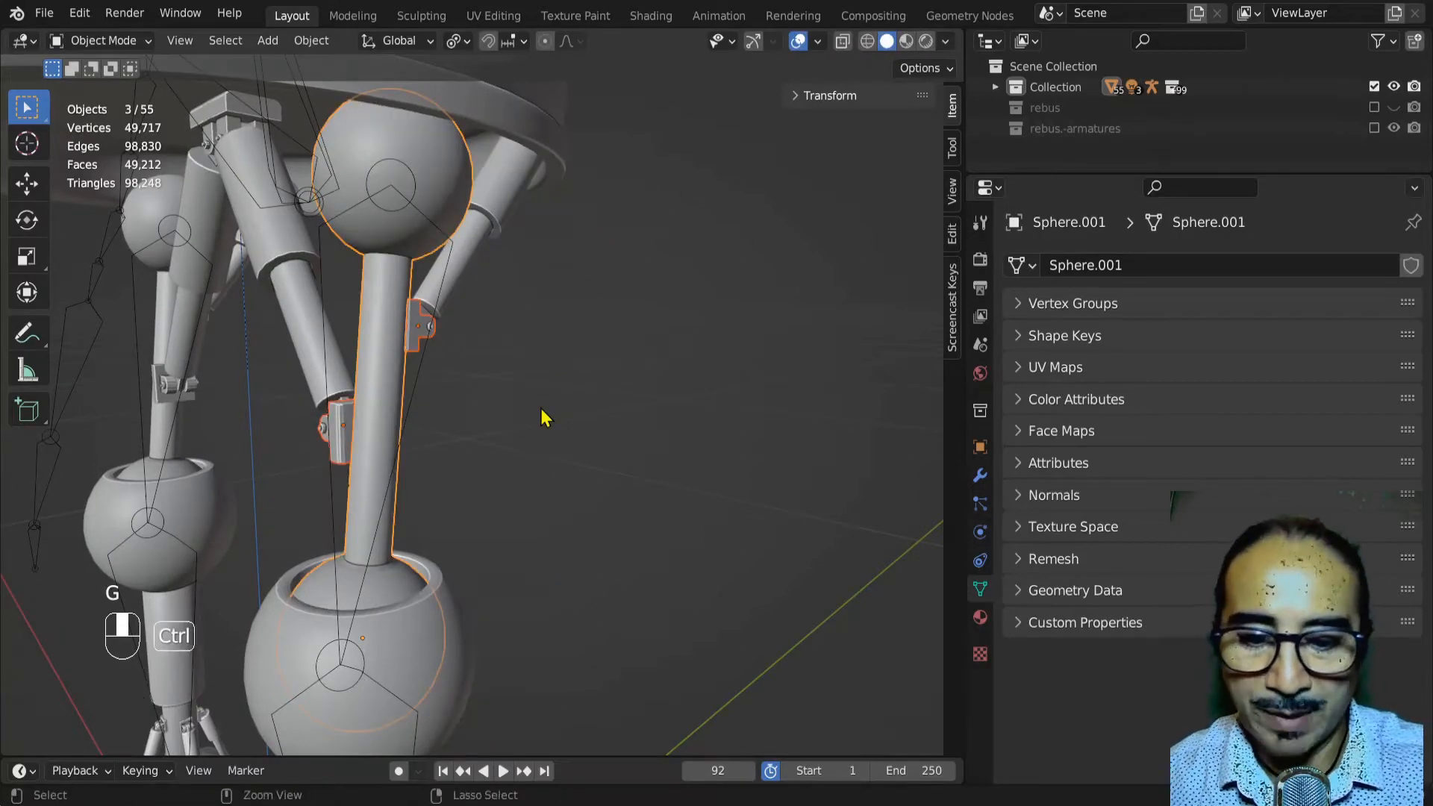
key("ctrl+p")
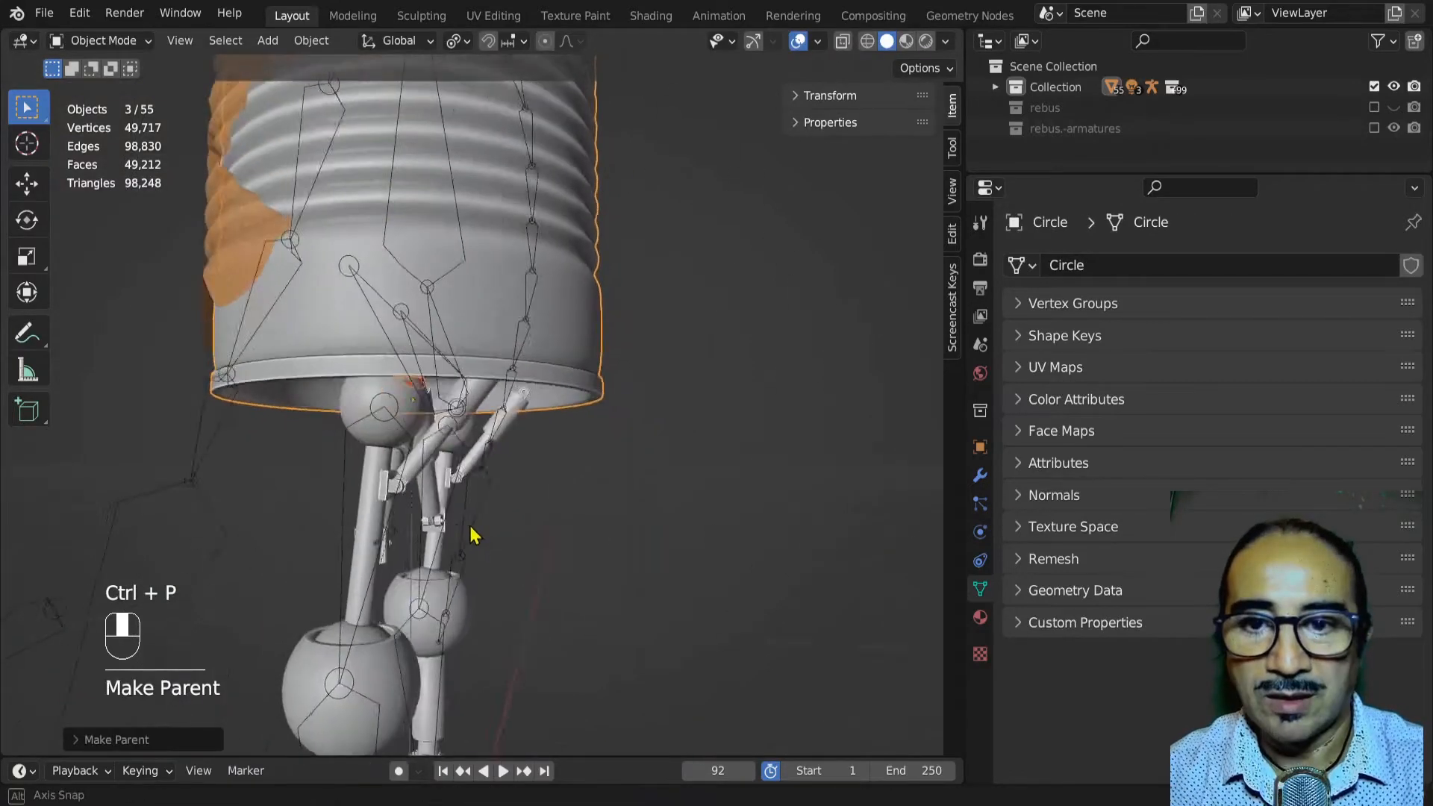
Test-move the left thigh to check that its piston brackets follow, and cancel the move
middle_click_drag(474, 534, 657, 536)
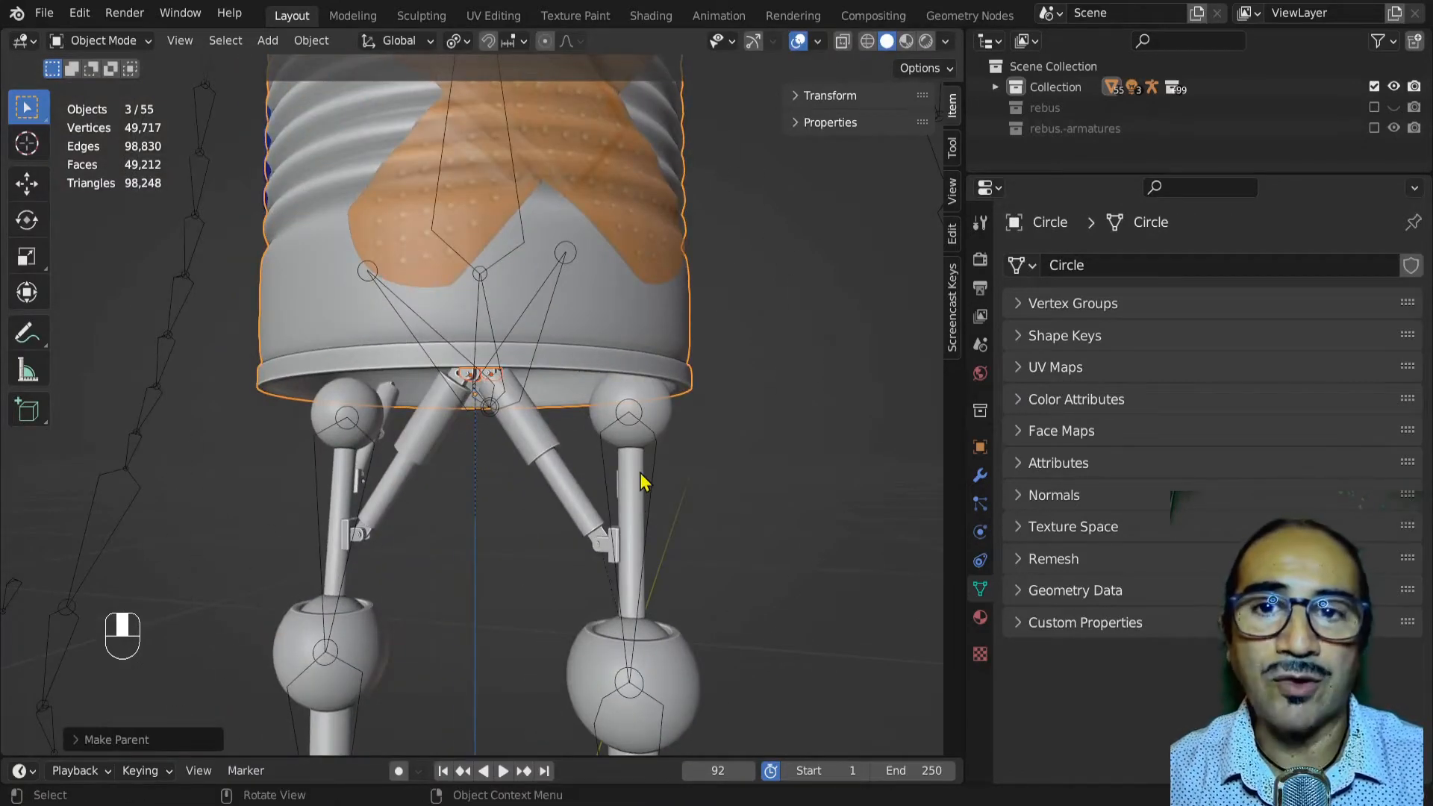
key("KP_Multiply")
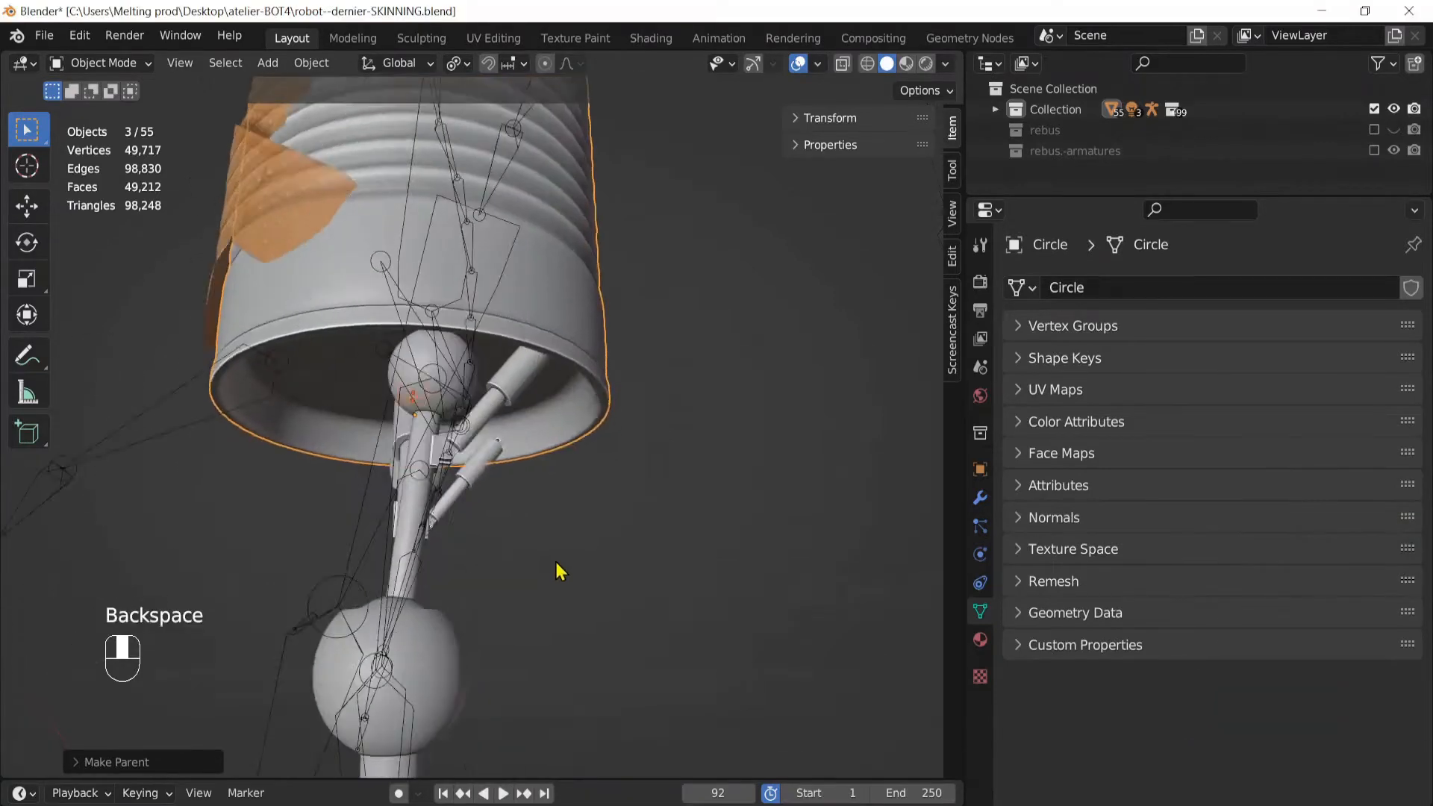
middle_click_drag(554, 562, 612, 554)
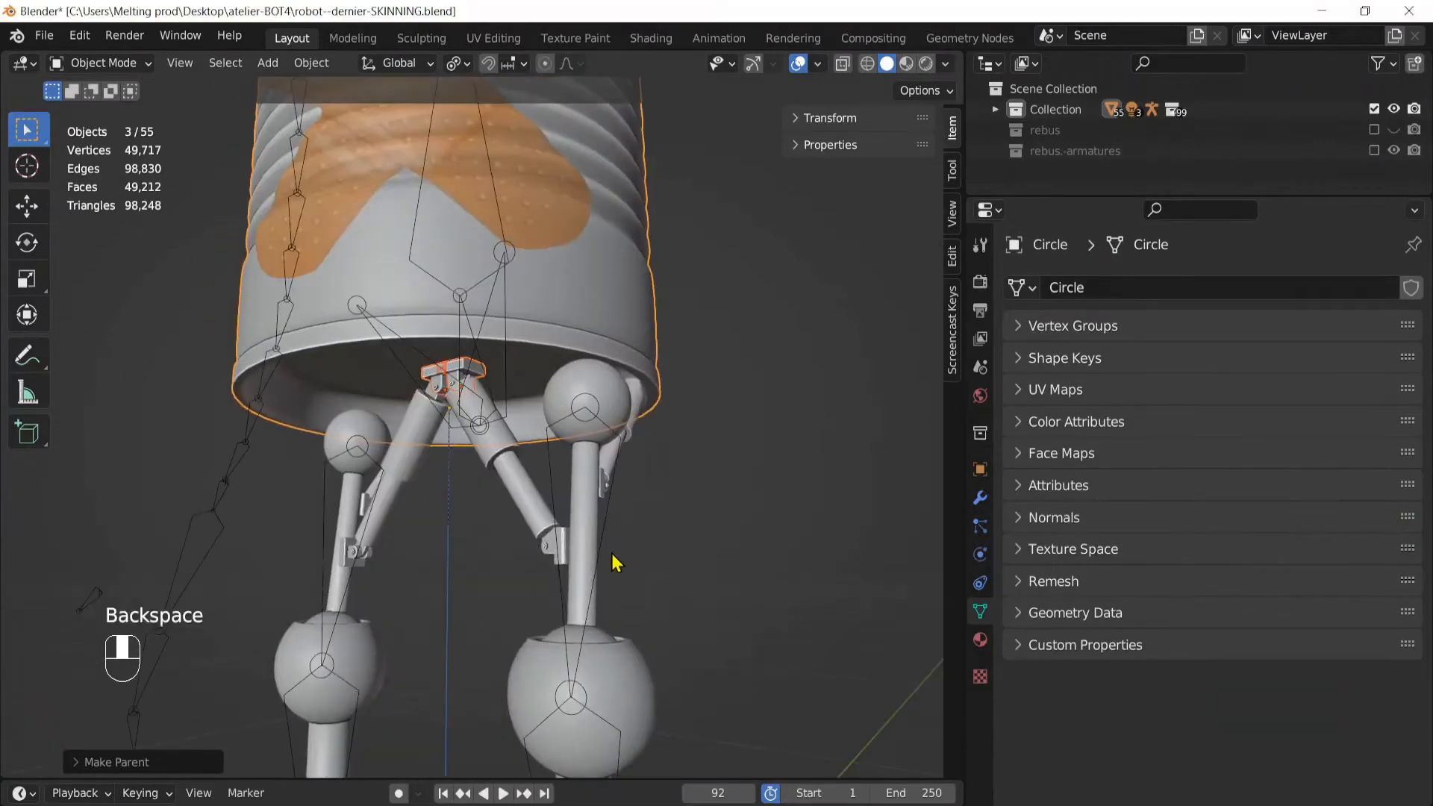
scroll(612, 553, "up", 1)
left_click(614, 536)
key("g")
right_click(729, 527)
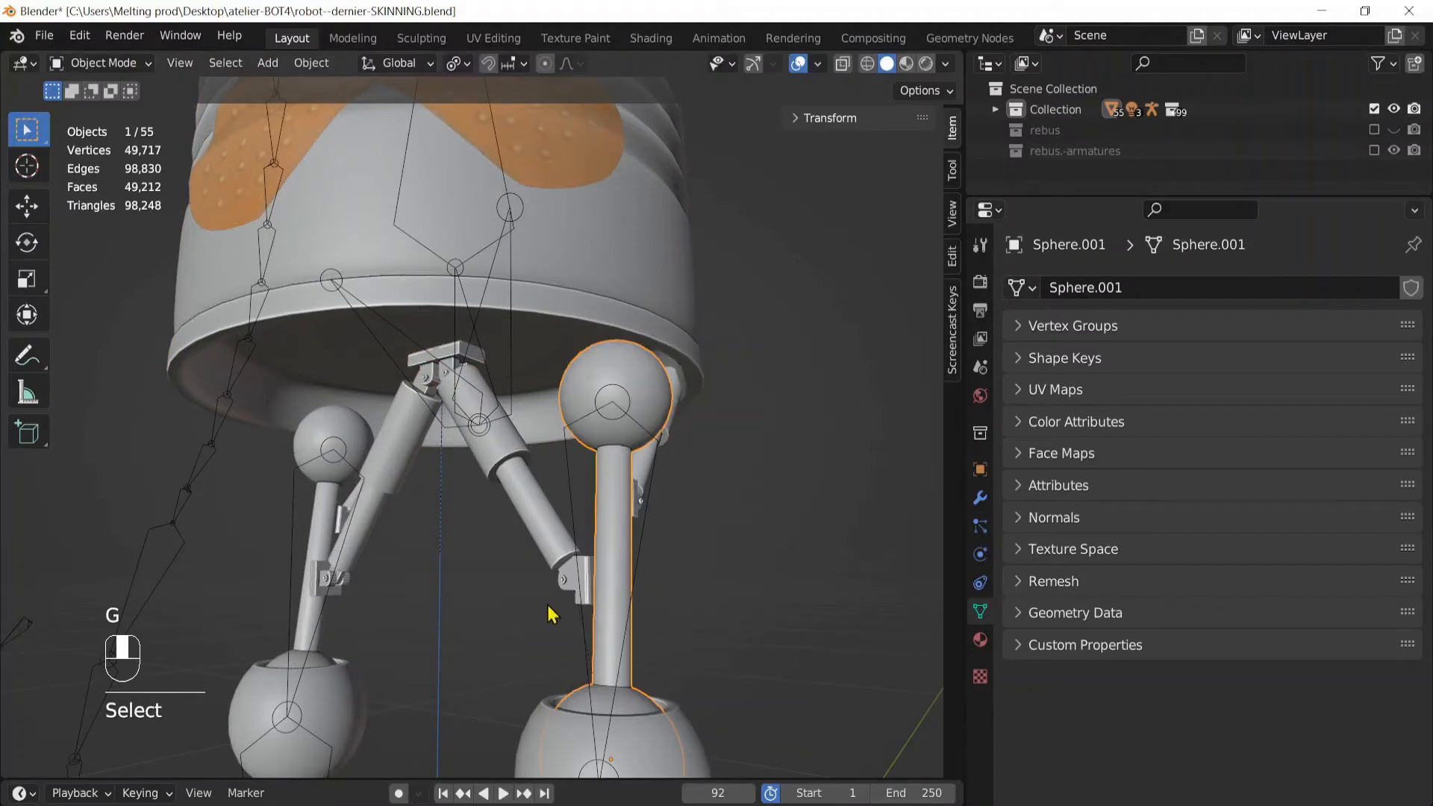
middle_click_drag(547, 605, 368, 548)
scroll(499, 617, "down", 4)
middle_click_drag(499, 618, 544, 618)
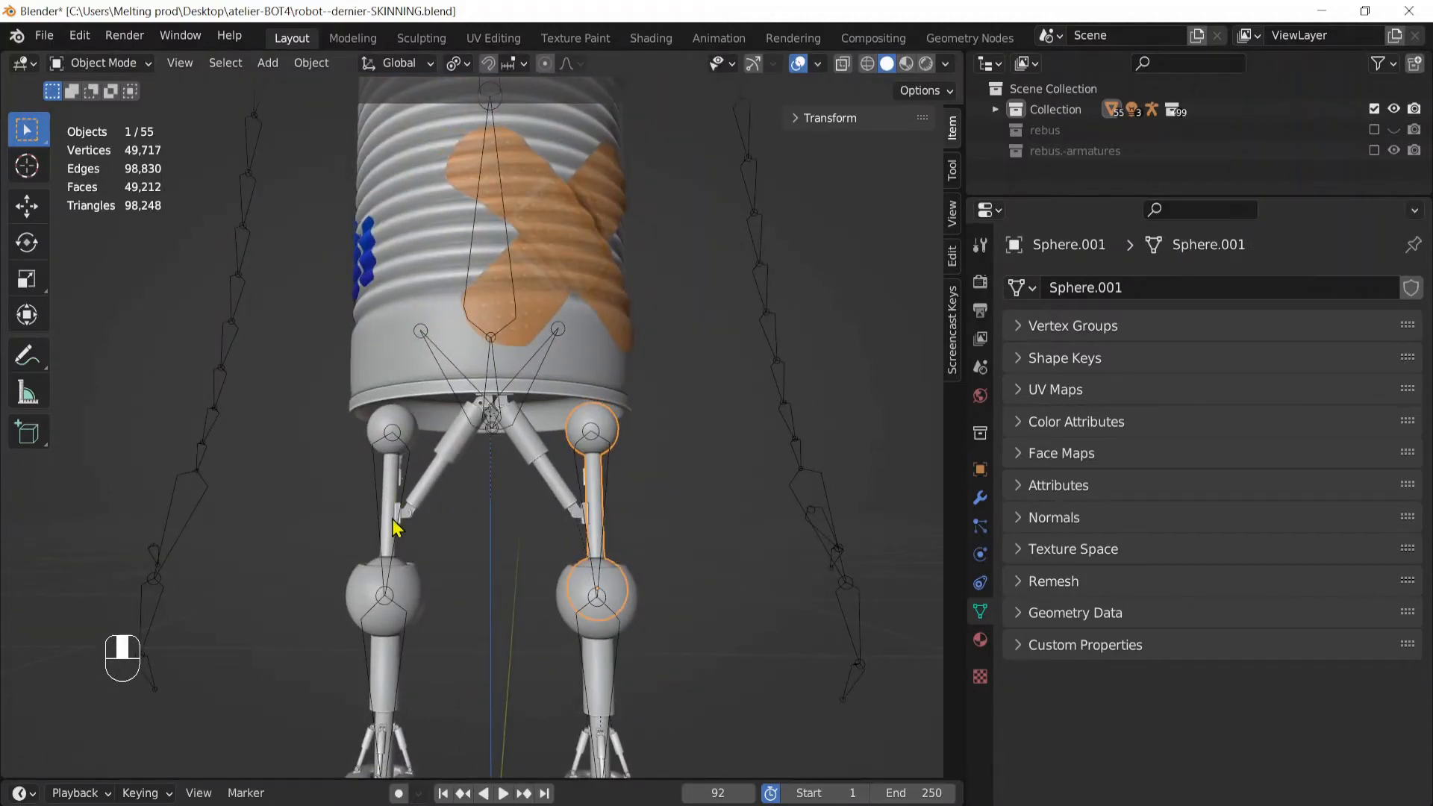
Select the rig armature in front view and enter Edit Mode
scroll(448, 552, "up", 4)
middle_click_drag(436, 553, 470, 555)
key("KP_1")
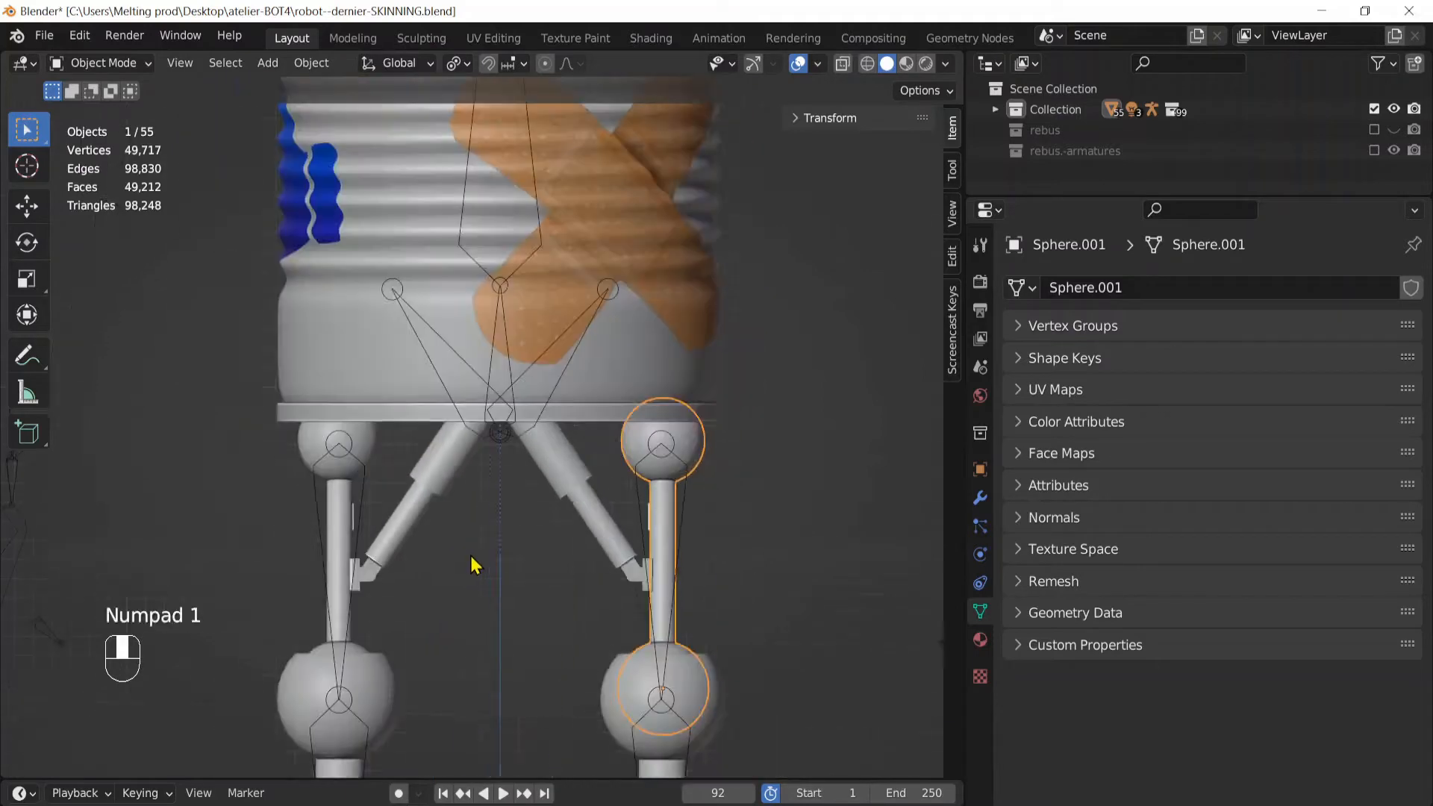
scroll(470, 556, "up", 4)
scroll(437, 548, "down", 5)
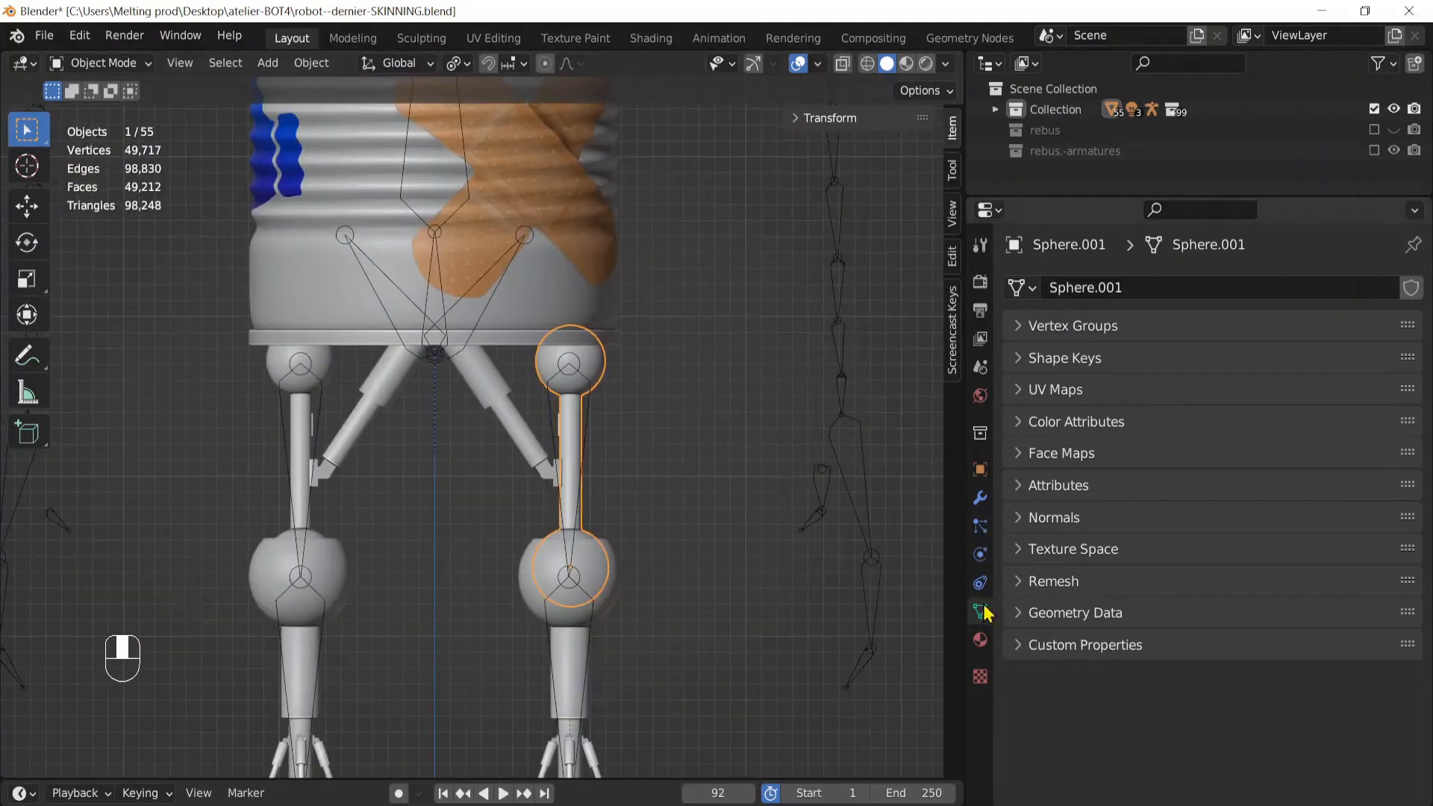
left_click(463, 336)
left_click(451, 330)
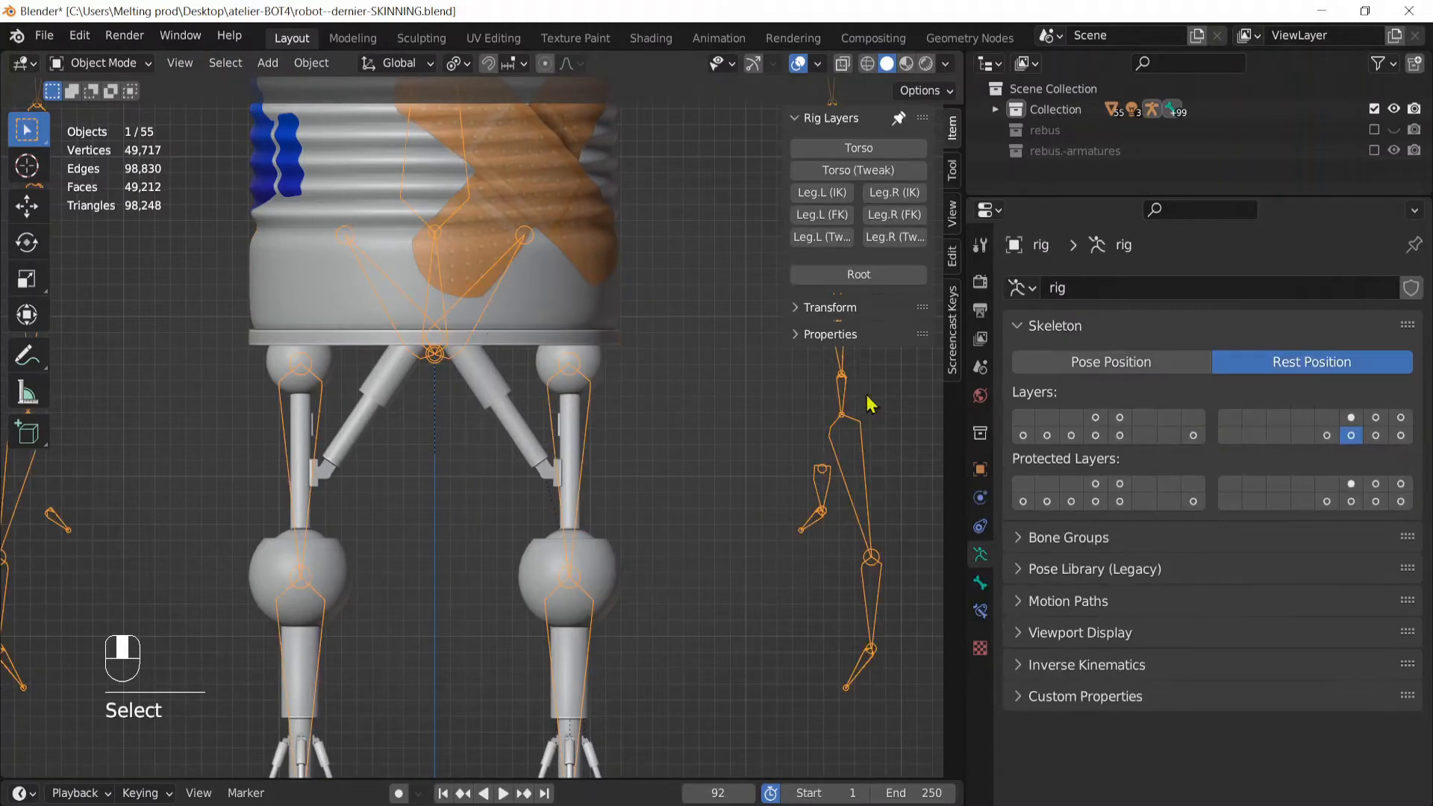
left_click(1351, 435)
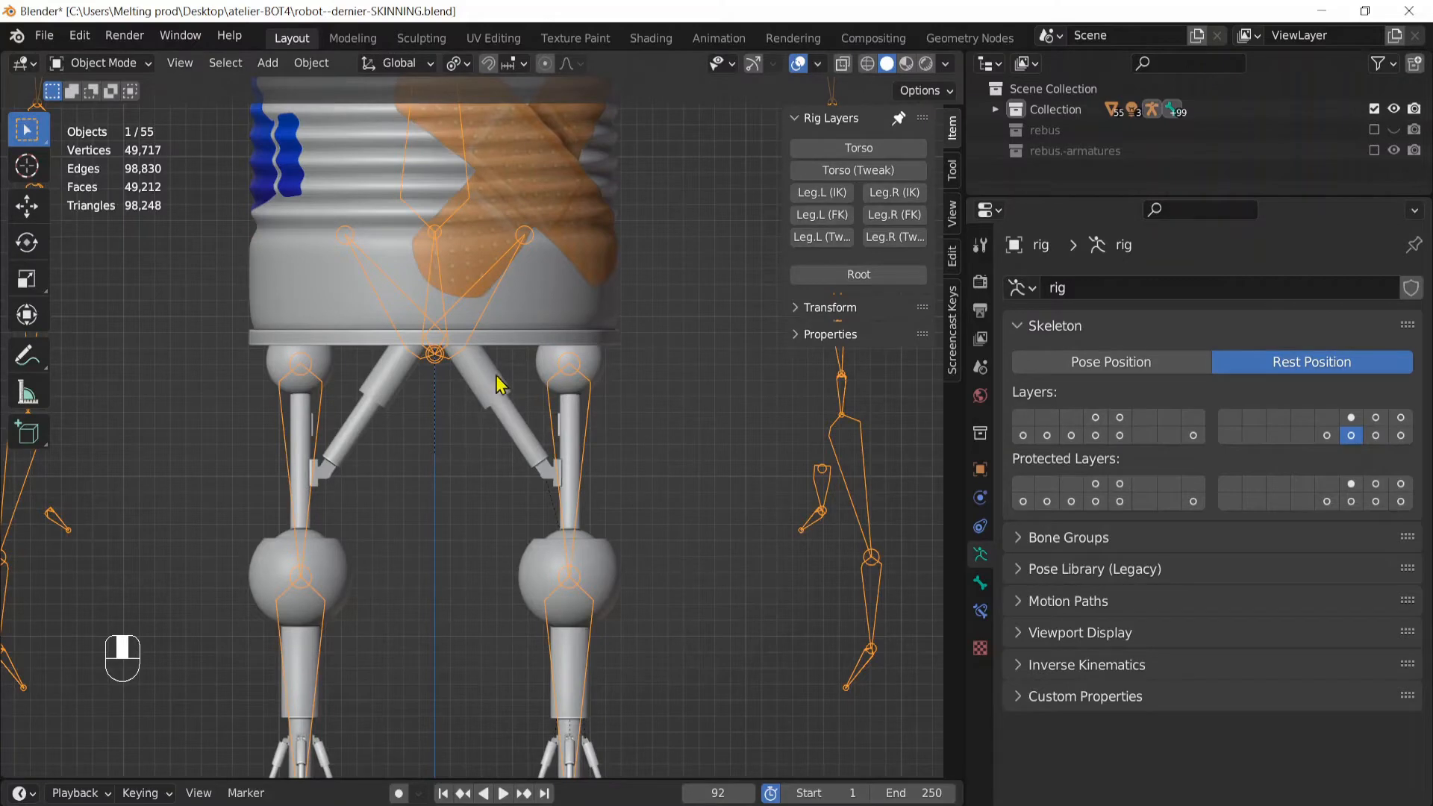
key("Tab")
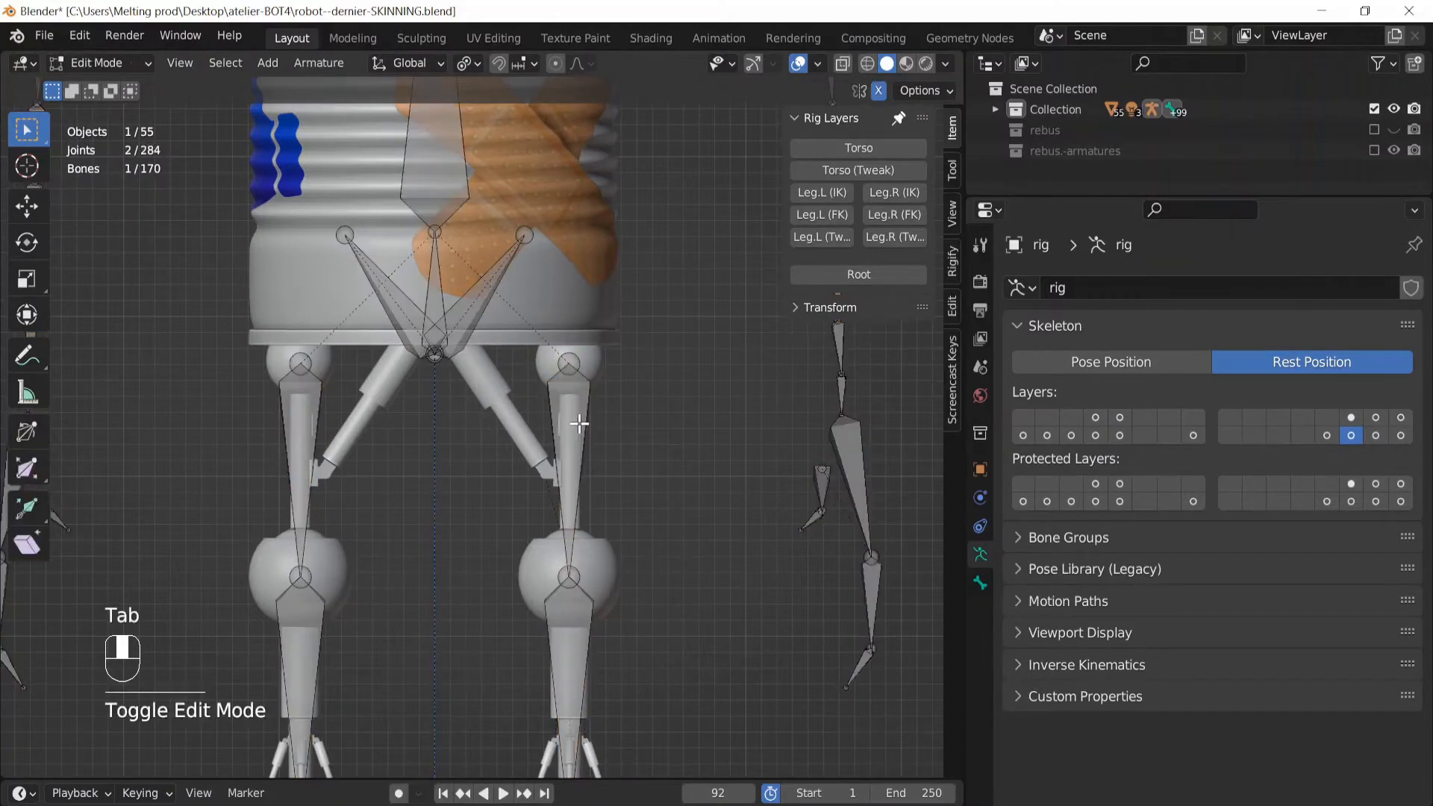
Select the left thigh bone and snap the 3D cursor to its center
scroll(516, 410, "up", 3)
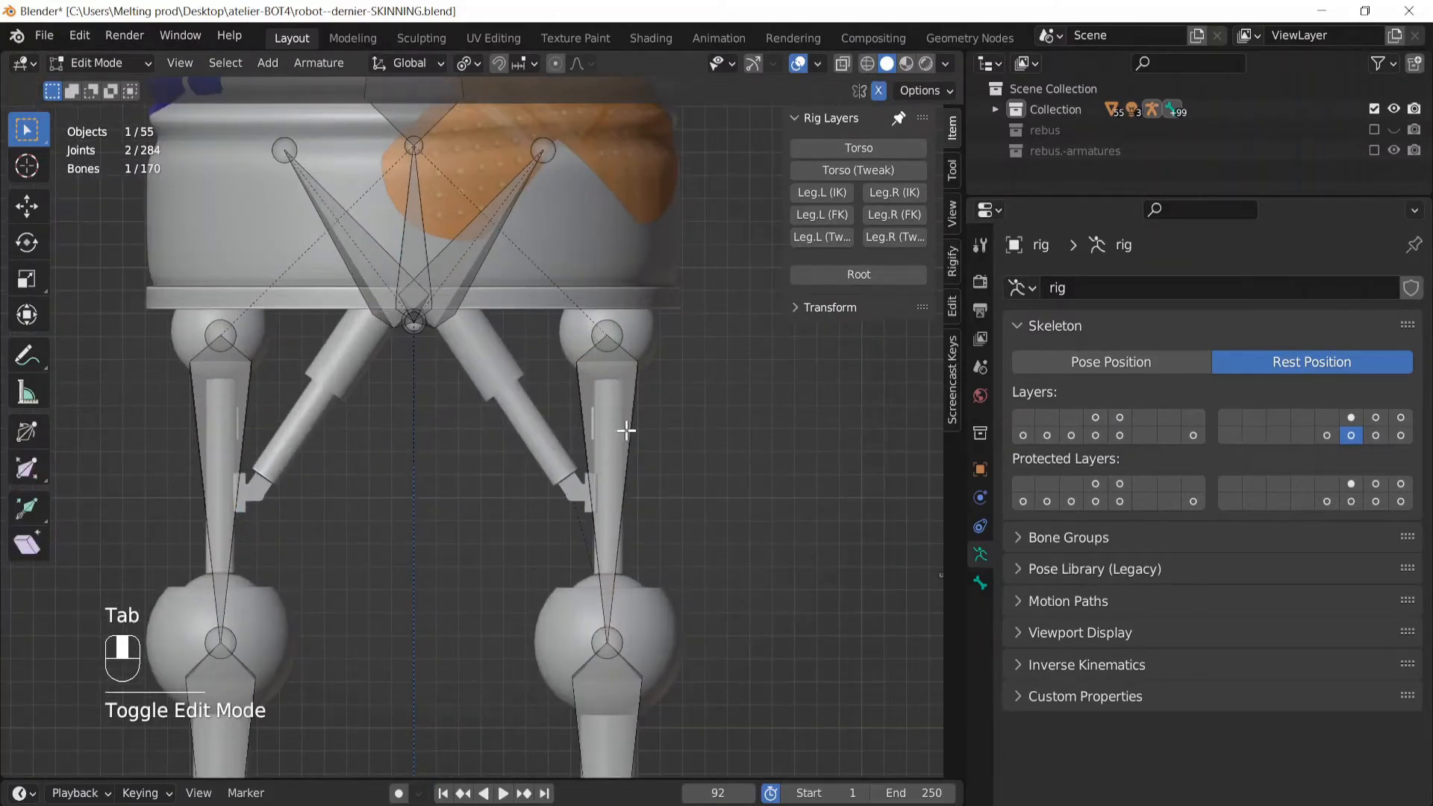
left_click(595, 429)
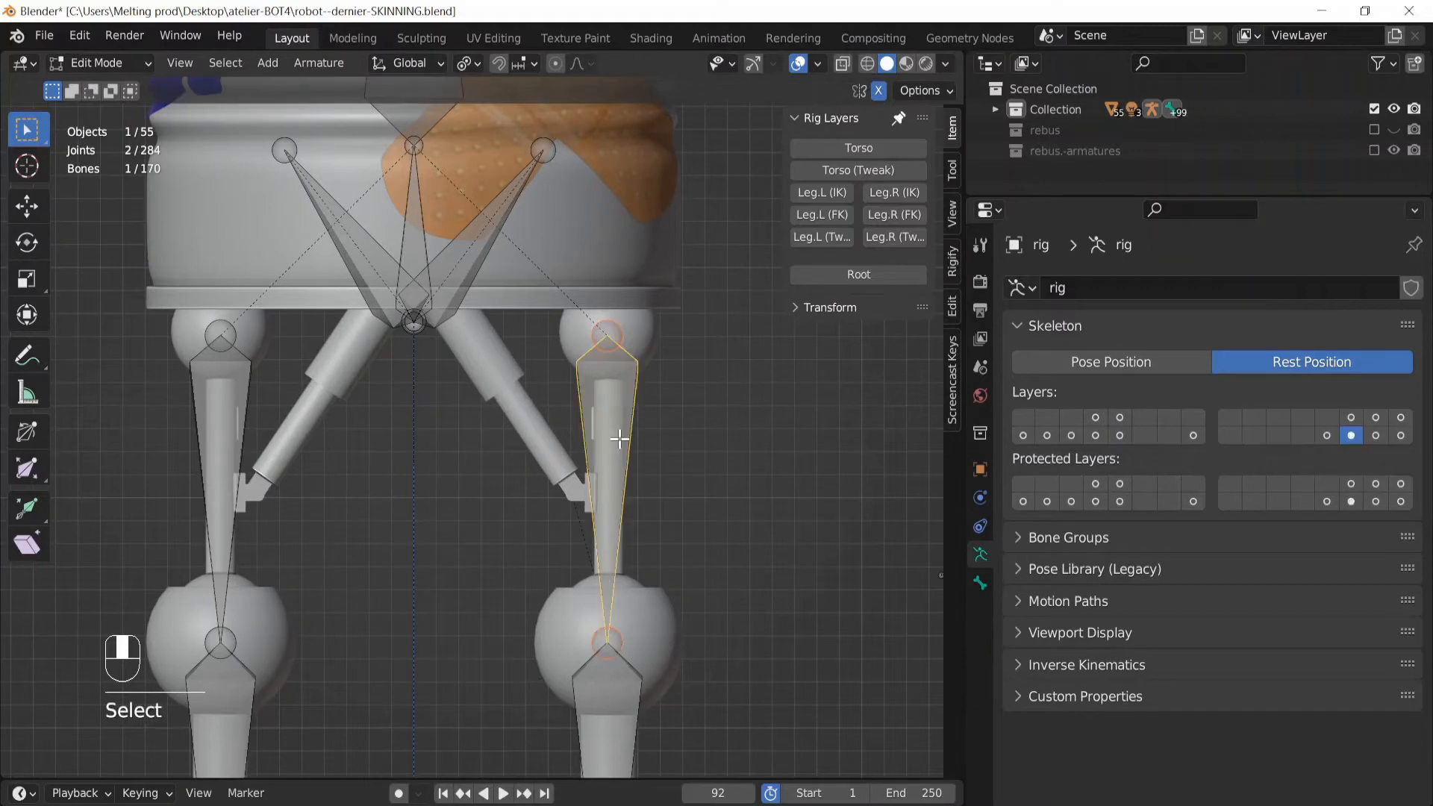
key("shift+s")
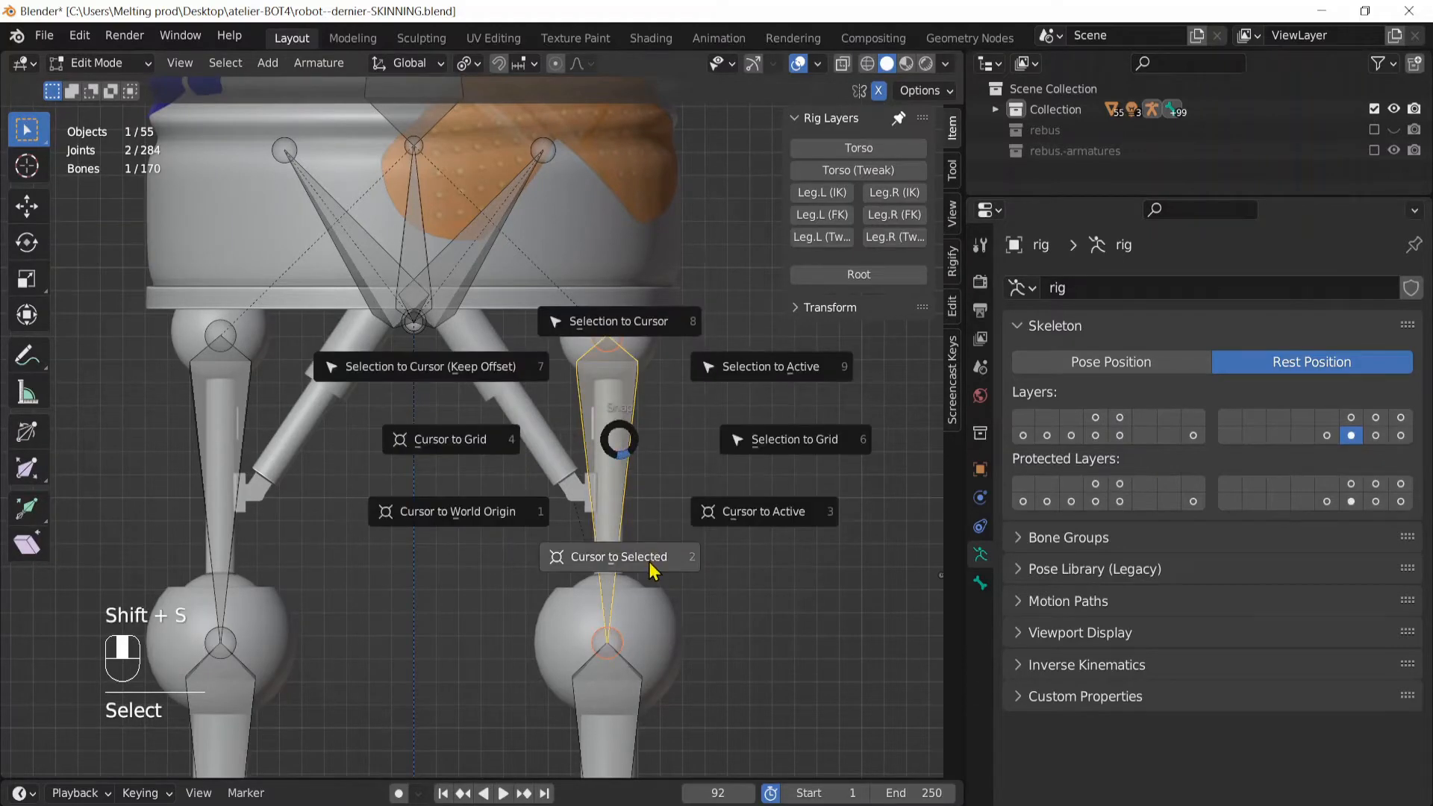
left_click(631, 563)
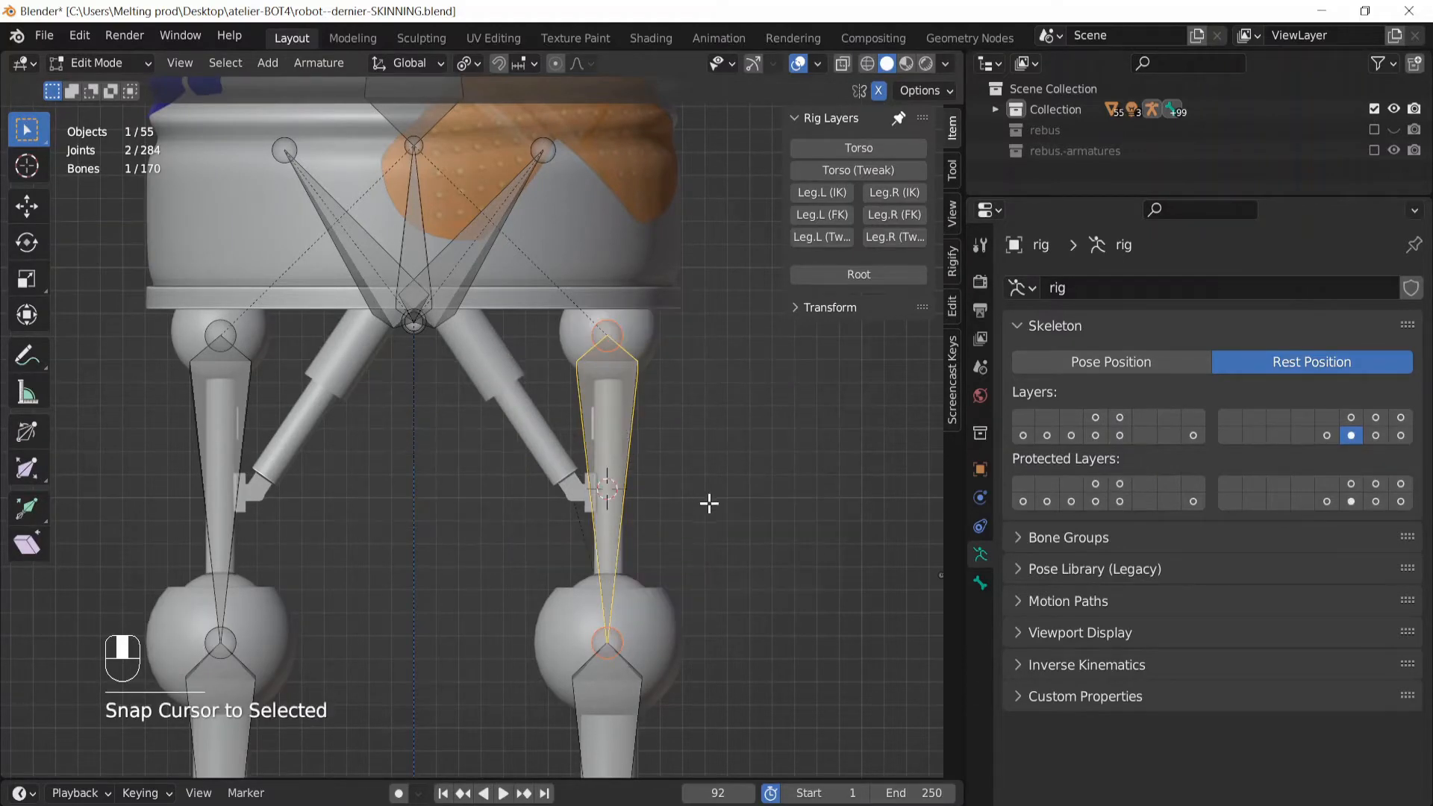
Add a bone at the 3D cursor in the left thigh and shorten it by moving its tip down along global Z
scroll(709, 504, "down", 4)
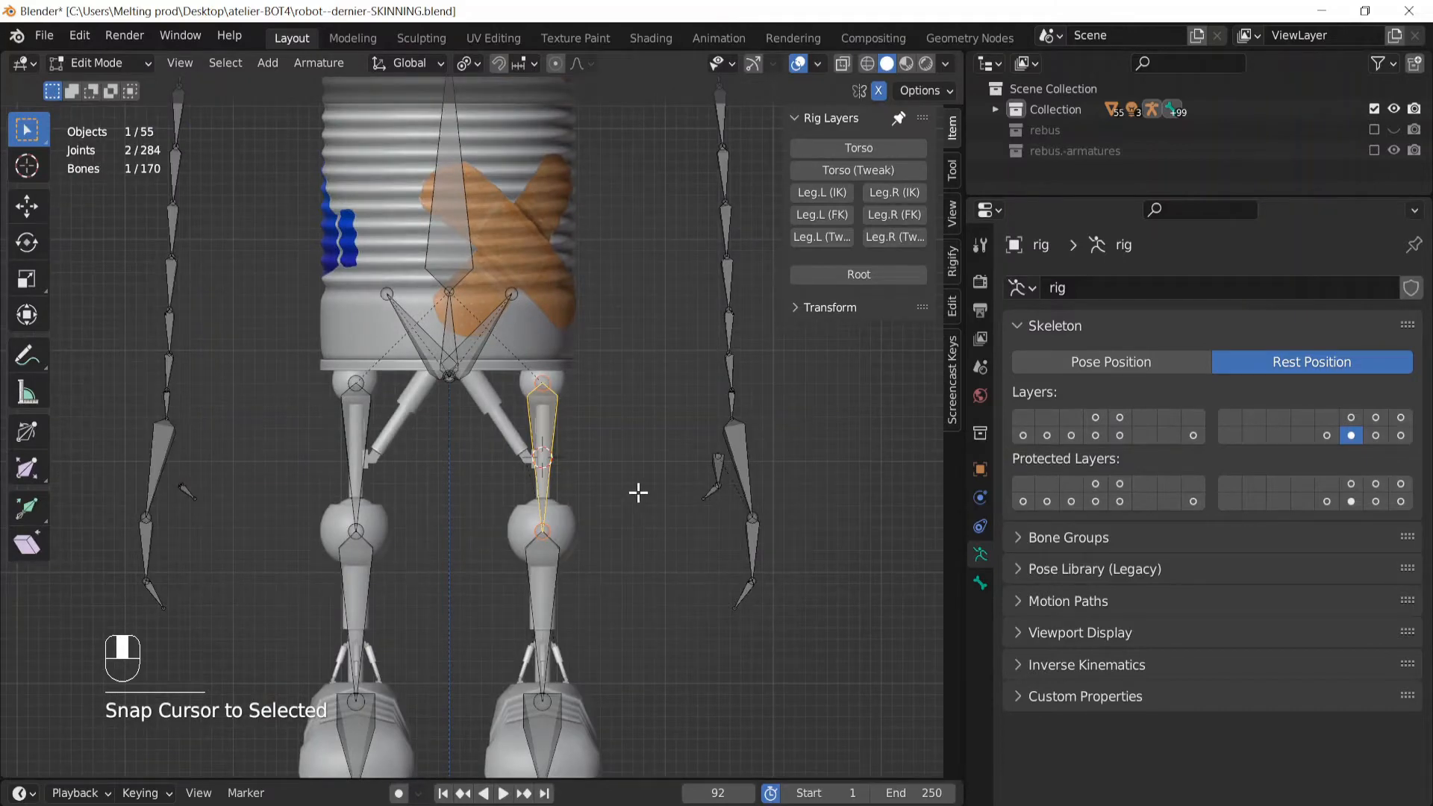
key("shift+a")
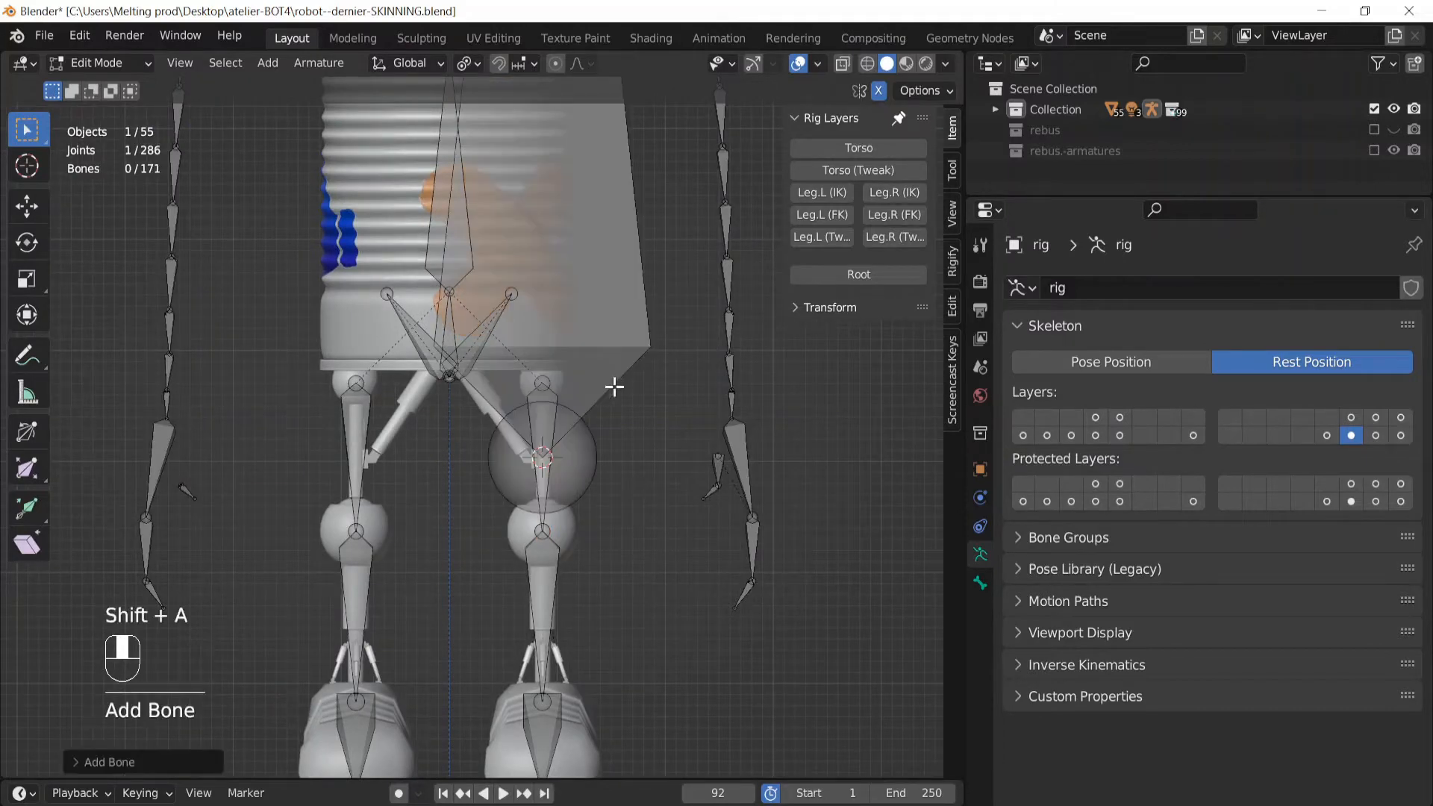
scroll(618, 411, "down", 4)
scroll(622, 436, "up", 4)
key("g")
key("z")
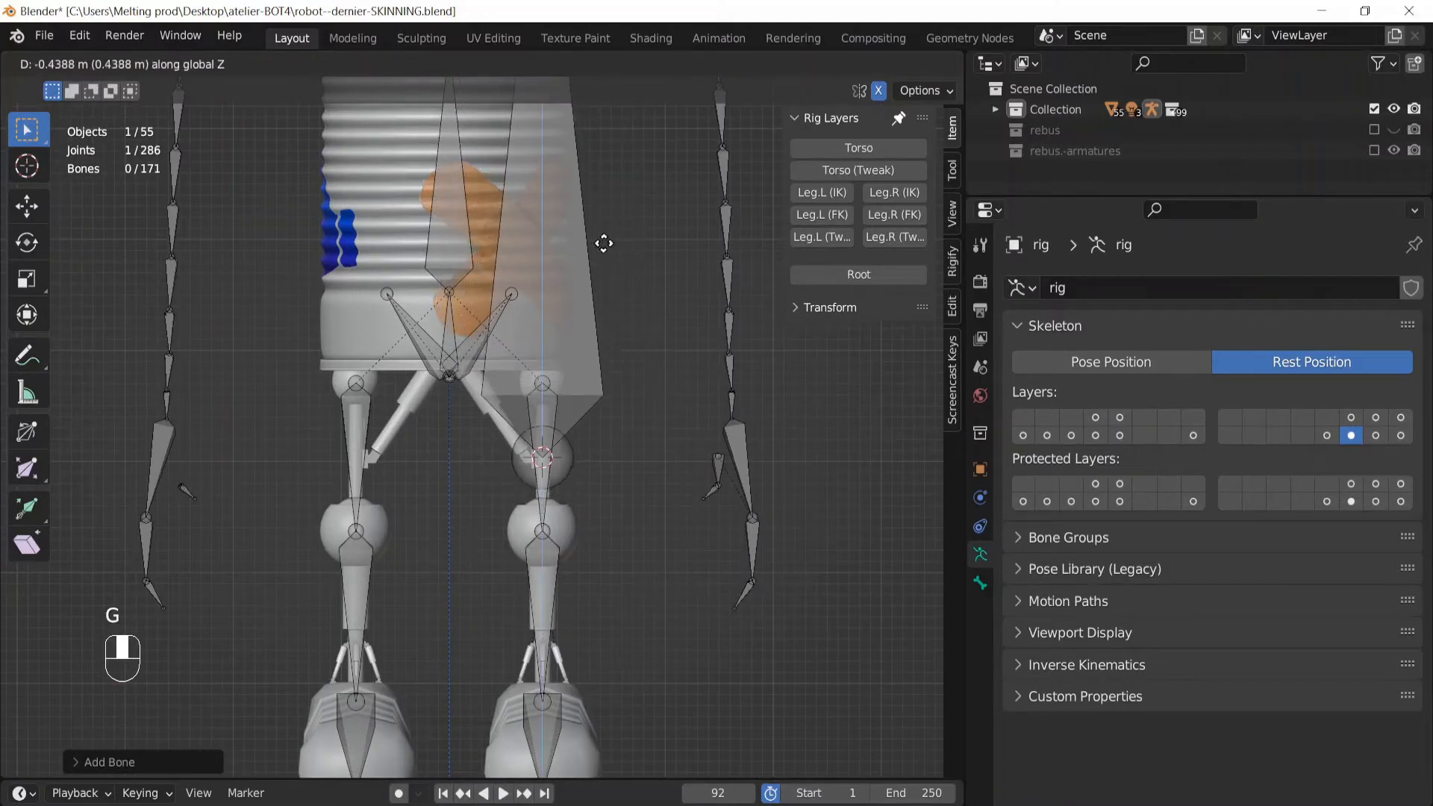
left_click(586, 725)
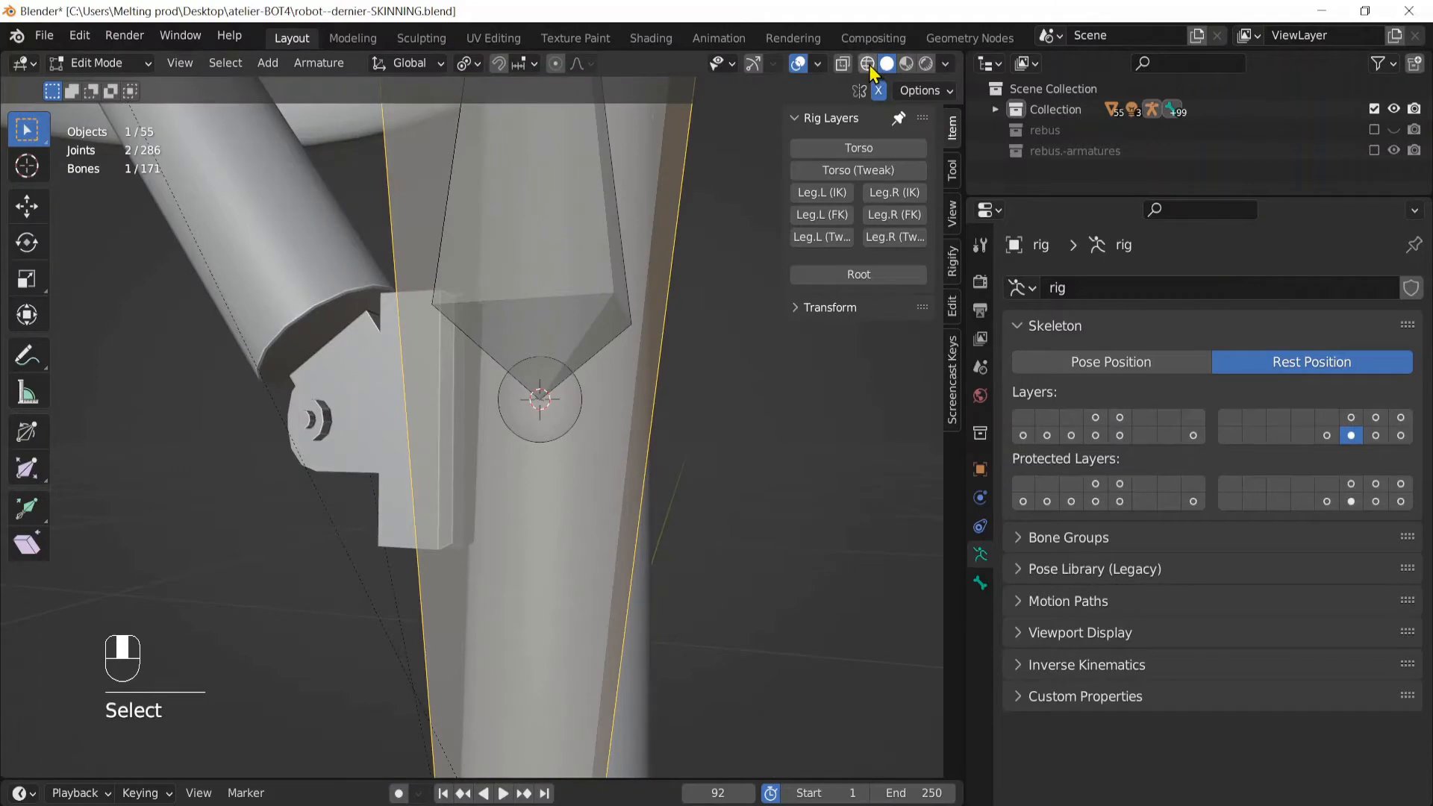
Show the viewport in wireframe and select the new small bone inside the left thigh bone in front view
left_click(869, 65)
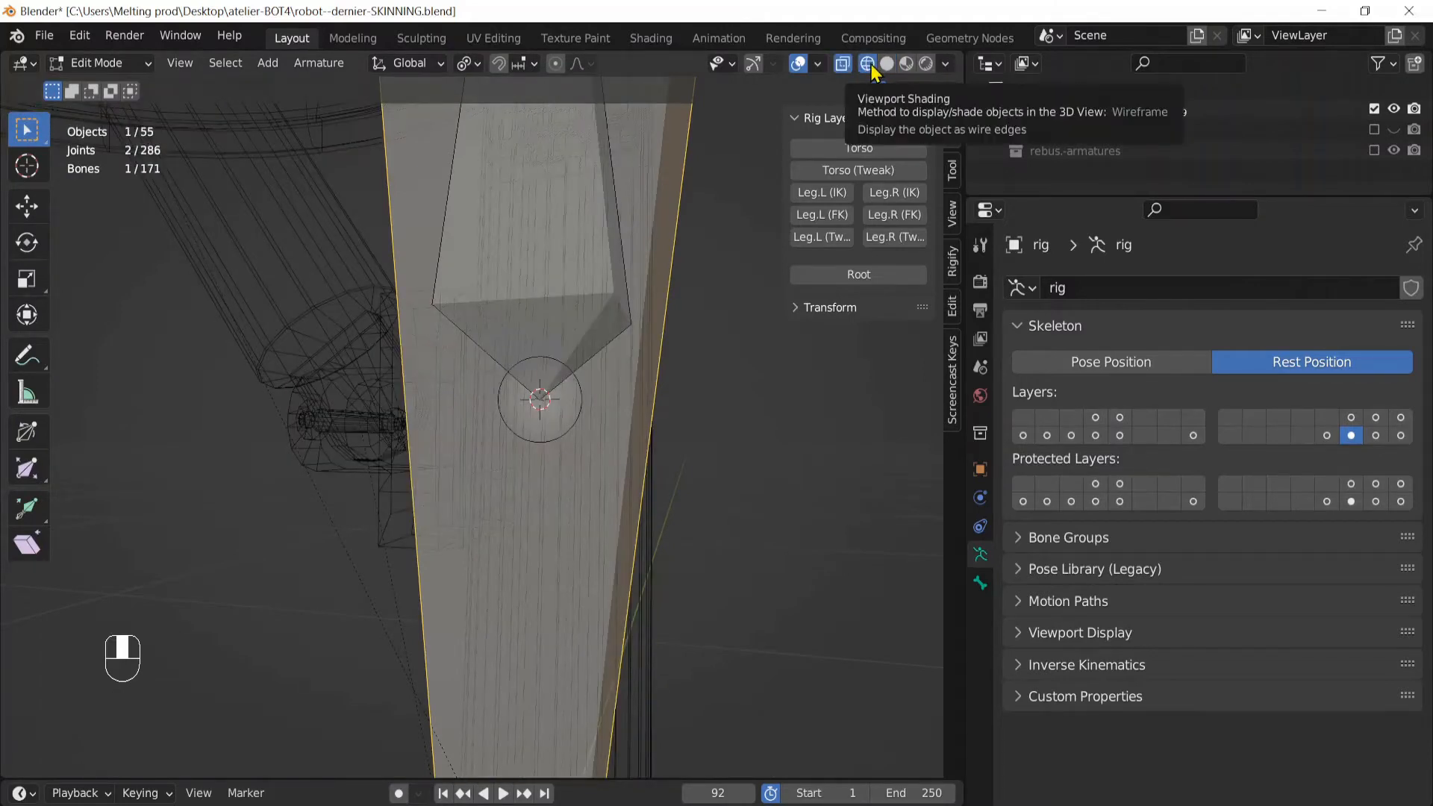
left_click(617, 281)
key("KP_1")
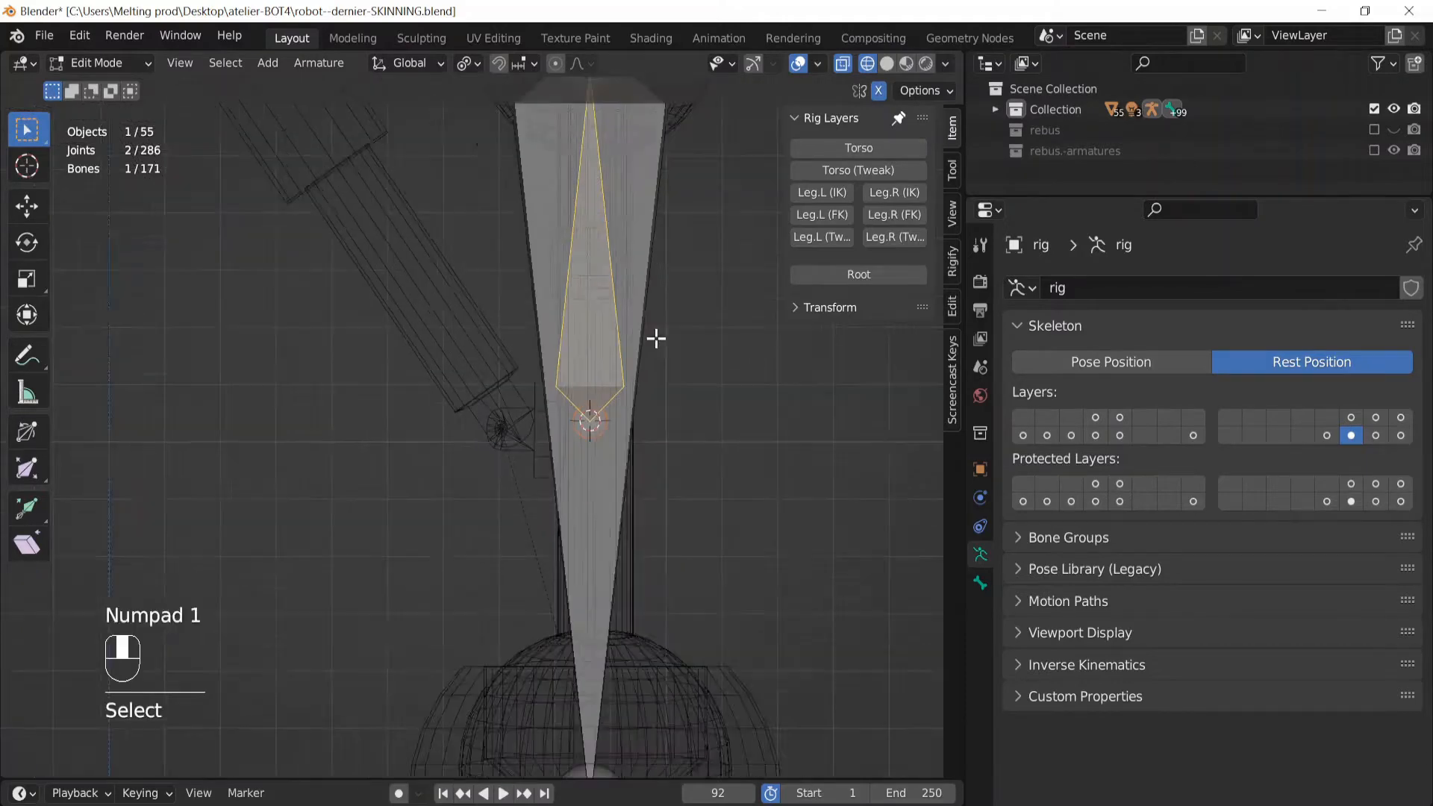
Move the small bone out of the left thigh so its base sits on the pivot of the hip piston's lower bracket
key("g")
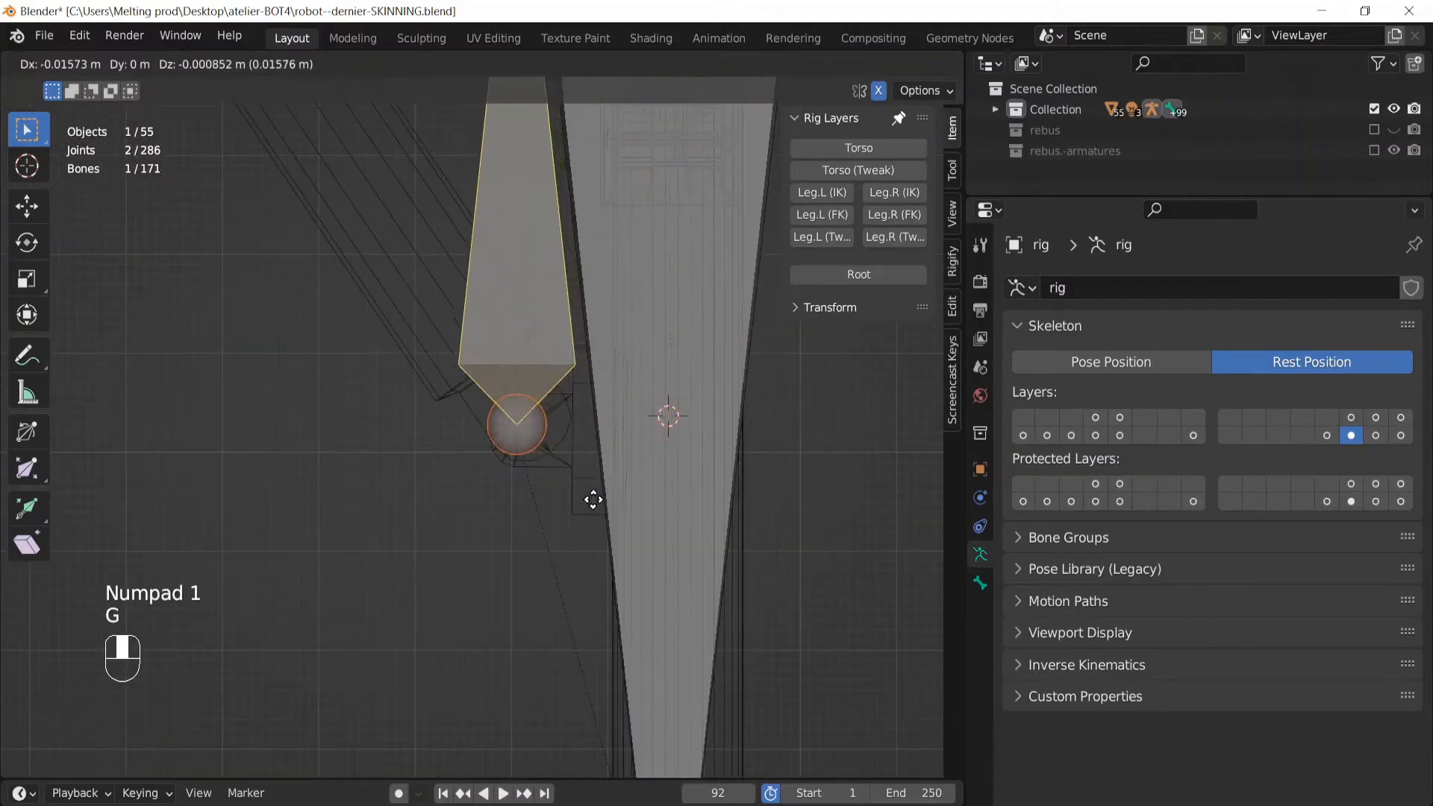
left_click(594, 497)
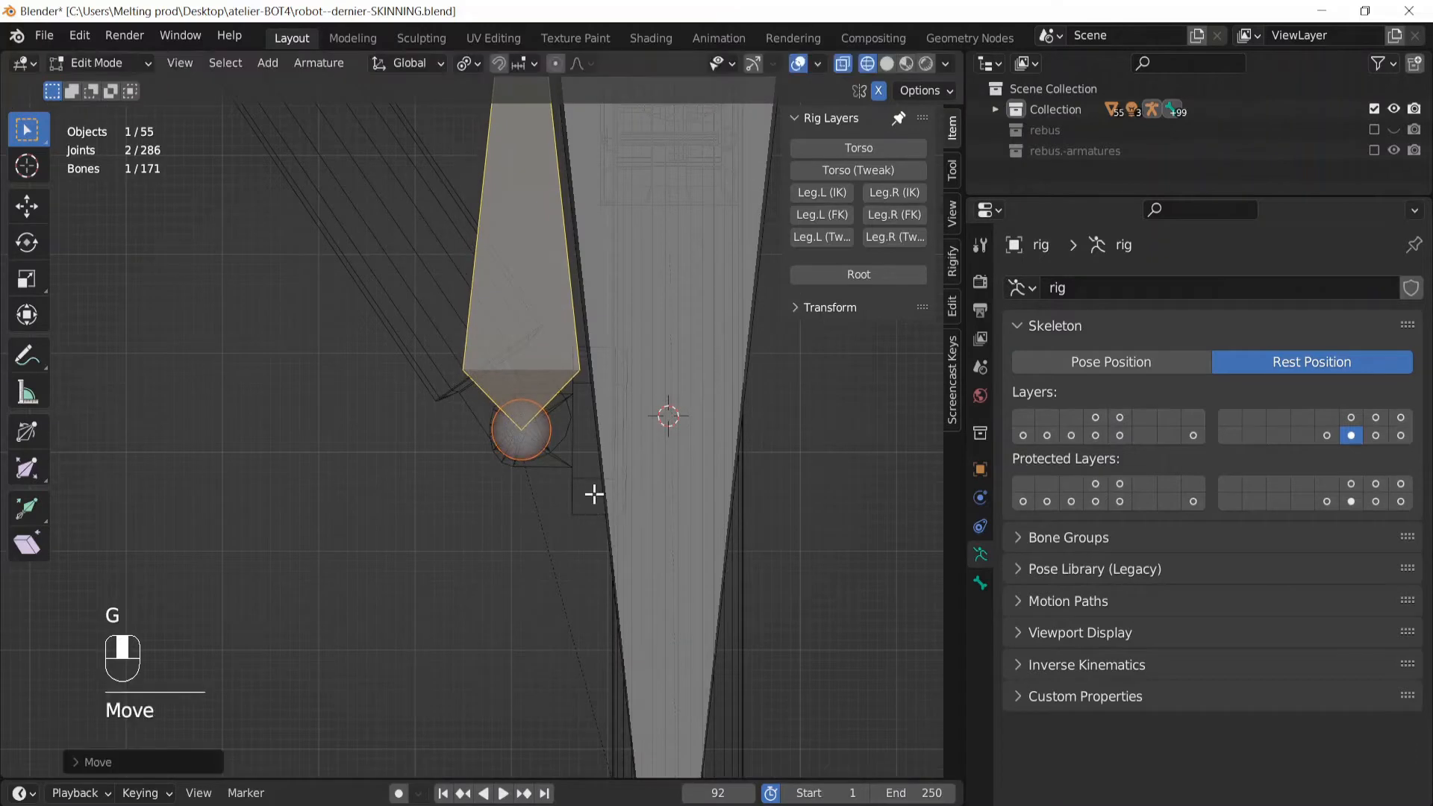
scroll(688, 538, "up", 3)
key("s")
left_click(768, 543)
key("g")
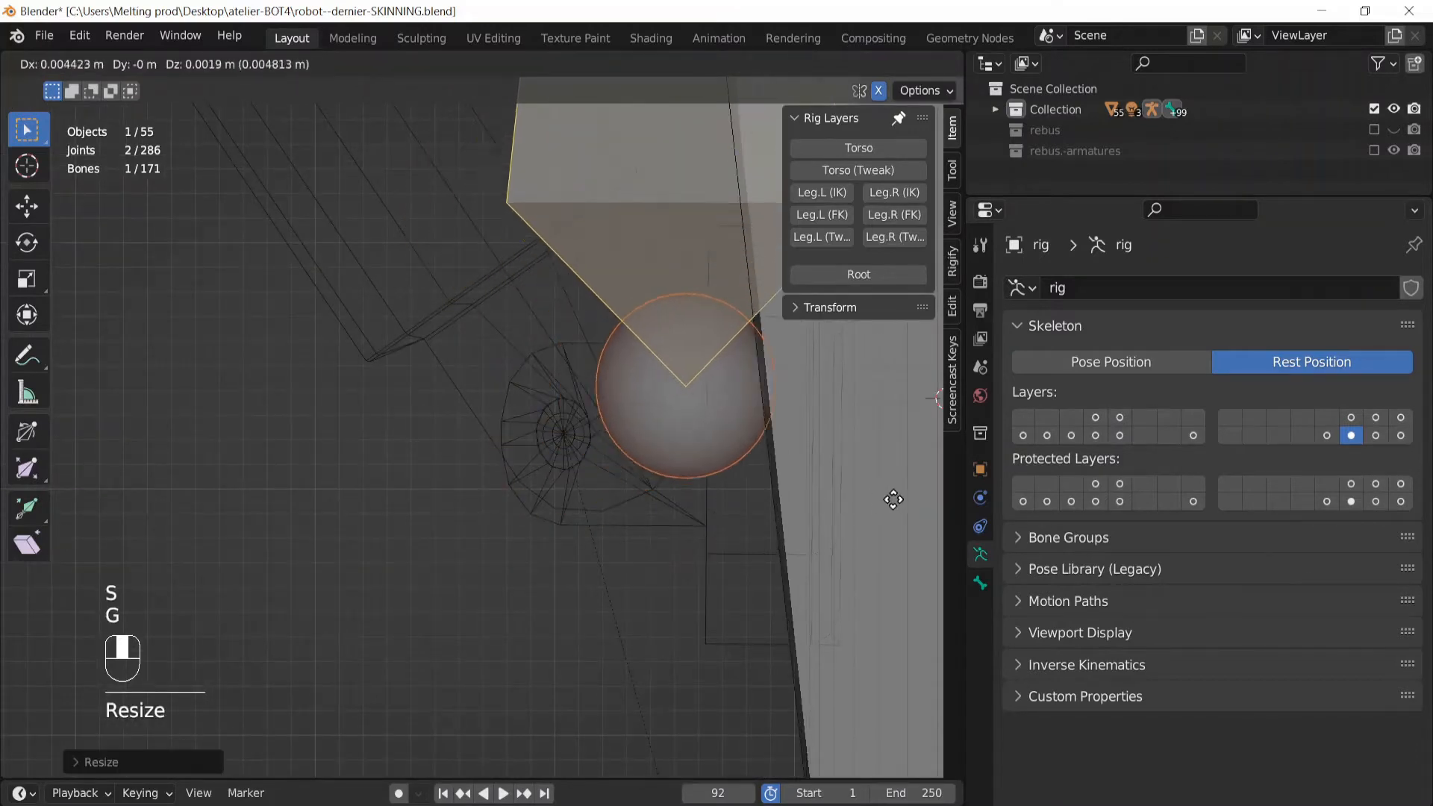
left_click(767, 544)
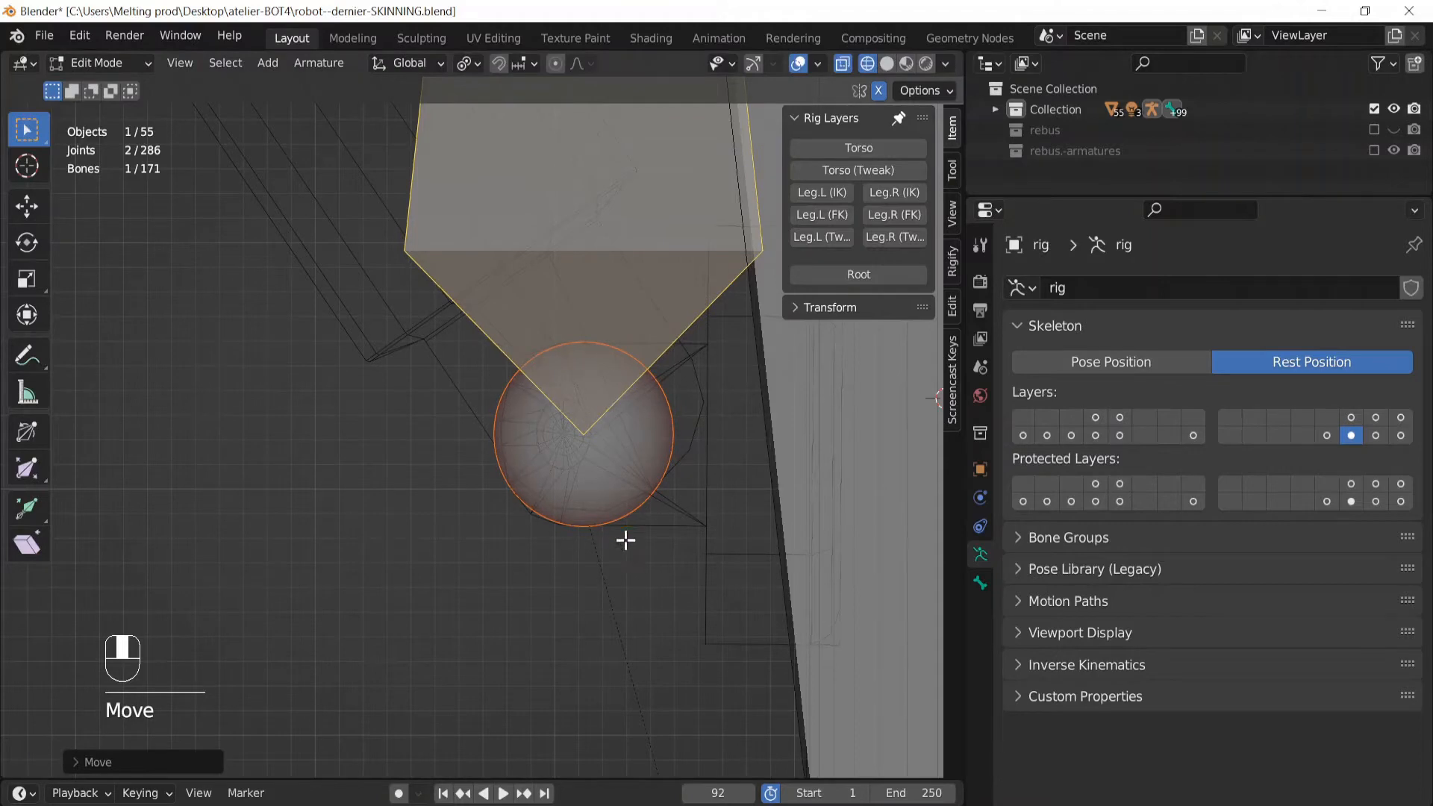
scroll(524, 395, "down", 6)
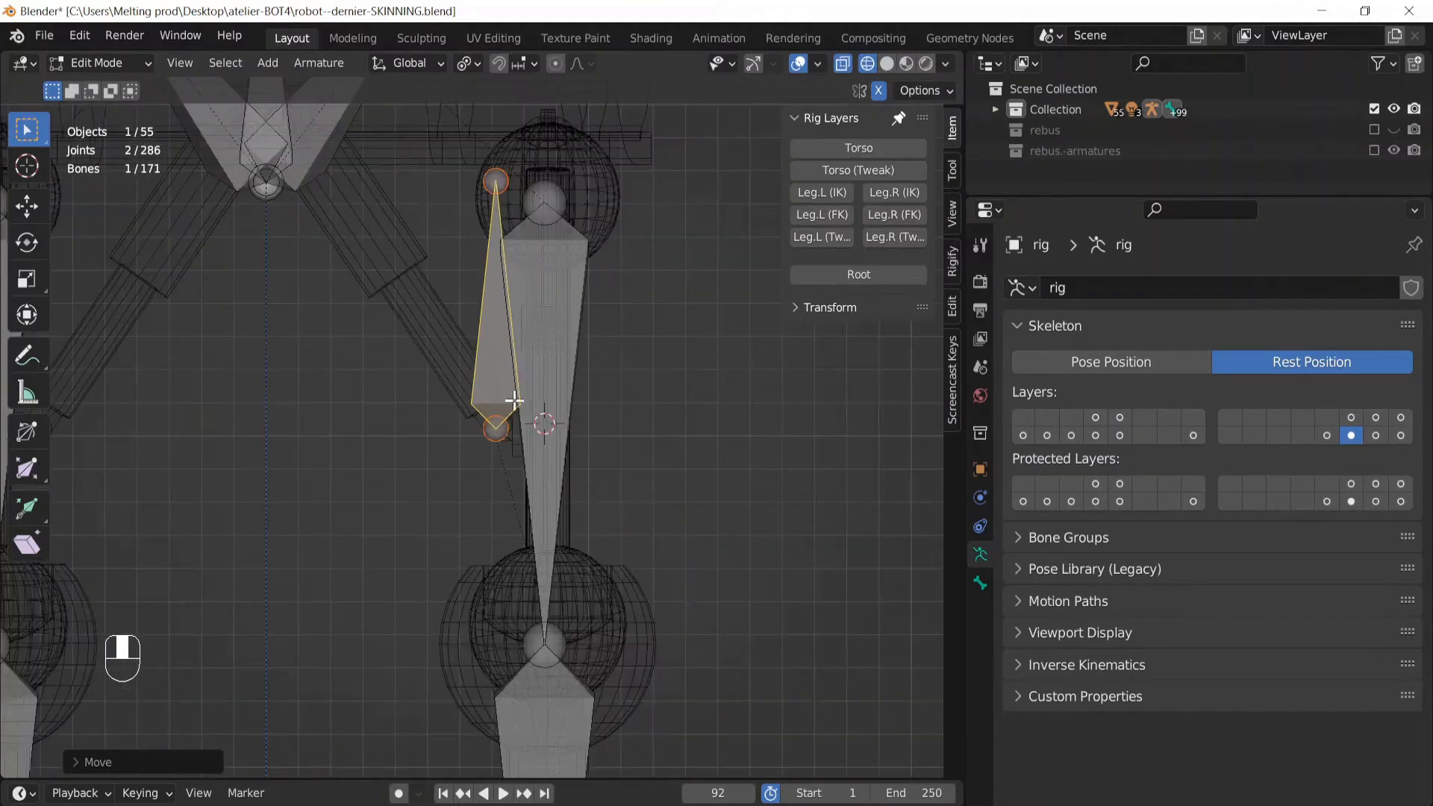
Parent the new piston bone to the left thigh bone with Keep Offset
key("r")
left_click(503, 372)
left_click(585, 312)
left_click(478, 353)
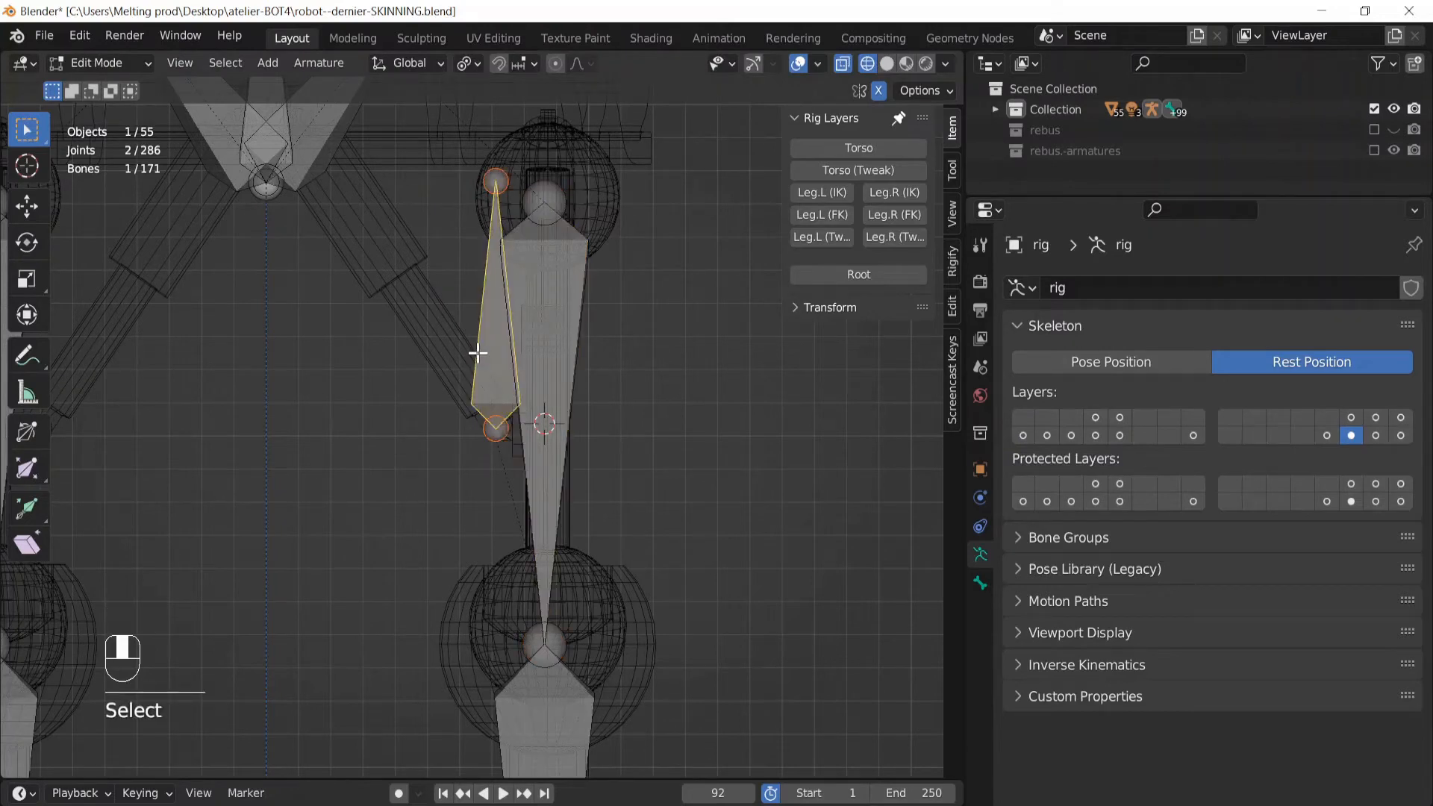
left_click(561, 291, "shift")
key("ctrl+p")
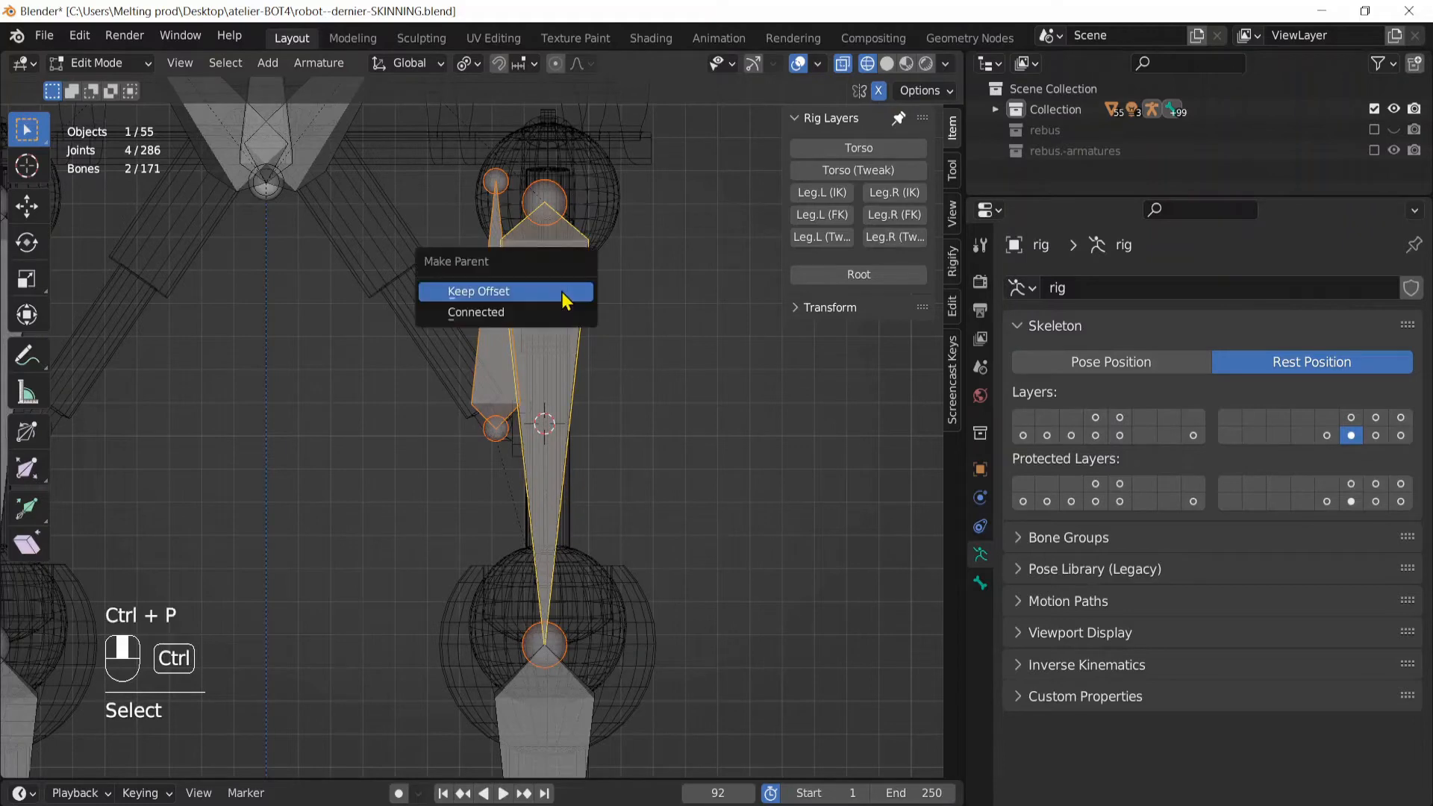
left_click(509, 294)
Move the tip of the piston bone up to the inner end of the left hip piston under the torso
left_click(507, 211)
scroll(531, 279, "down", 2)
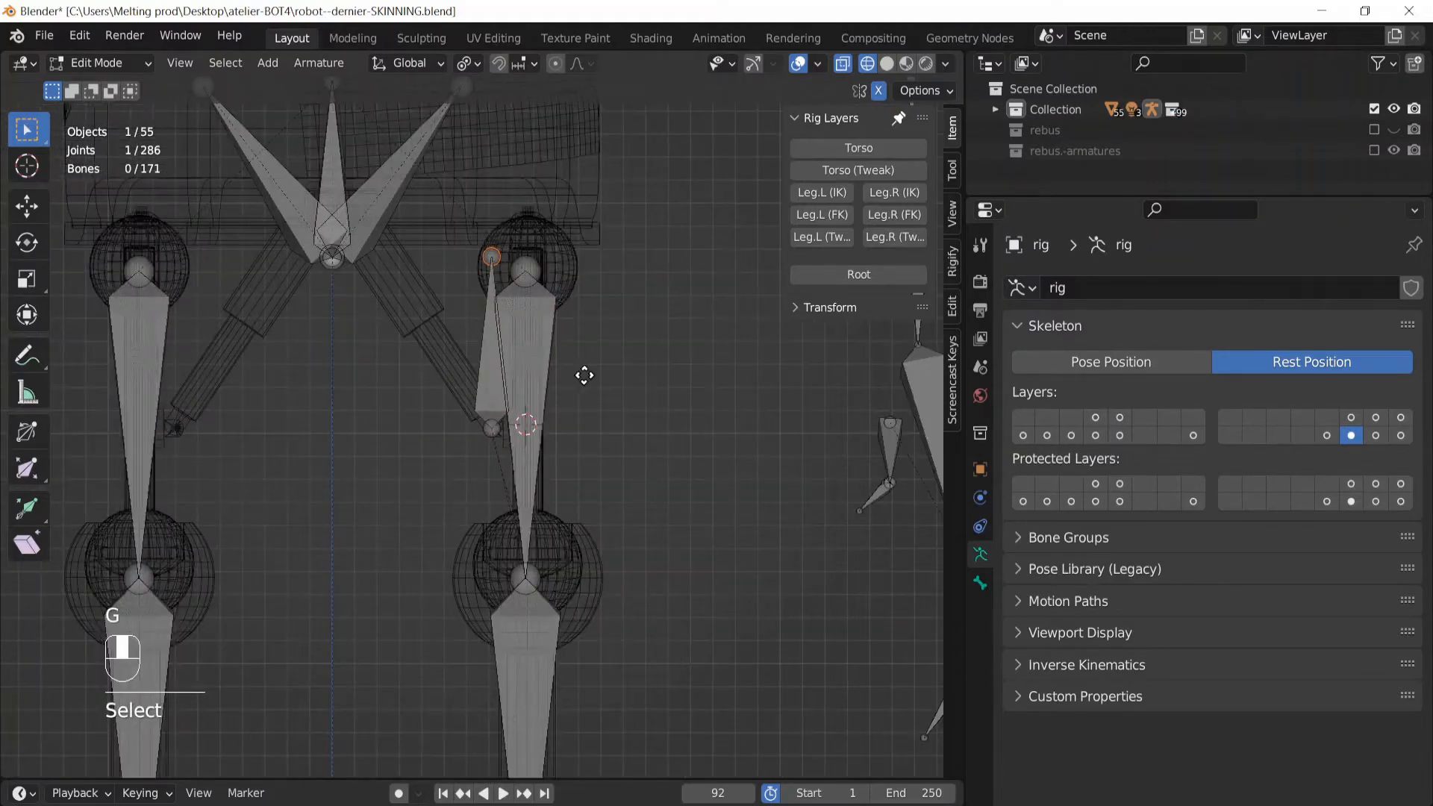
key("g")
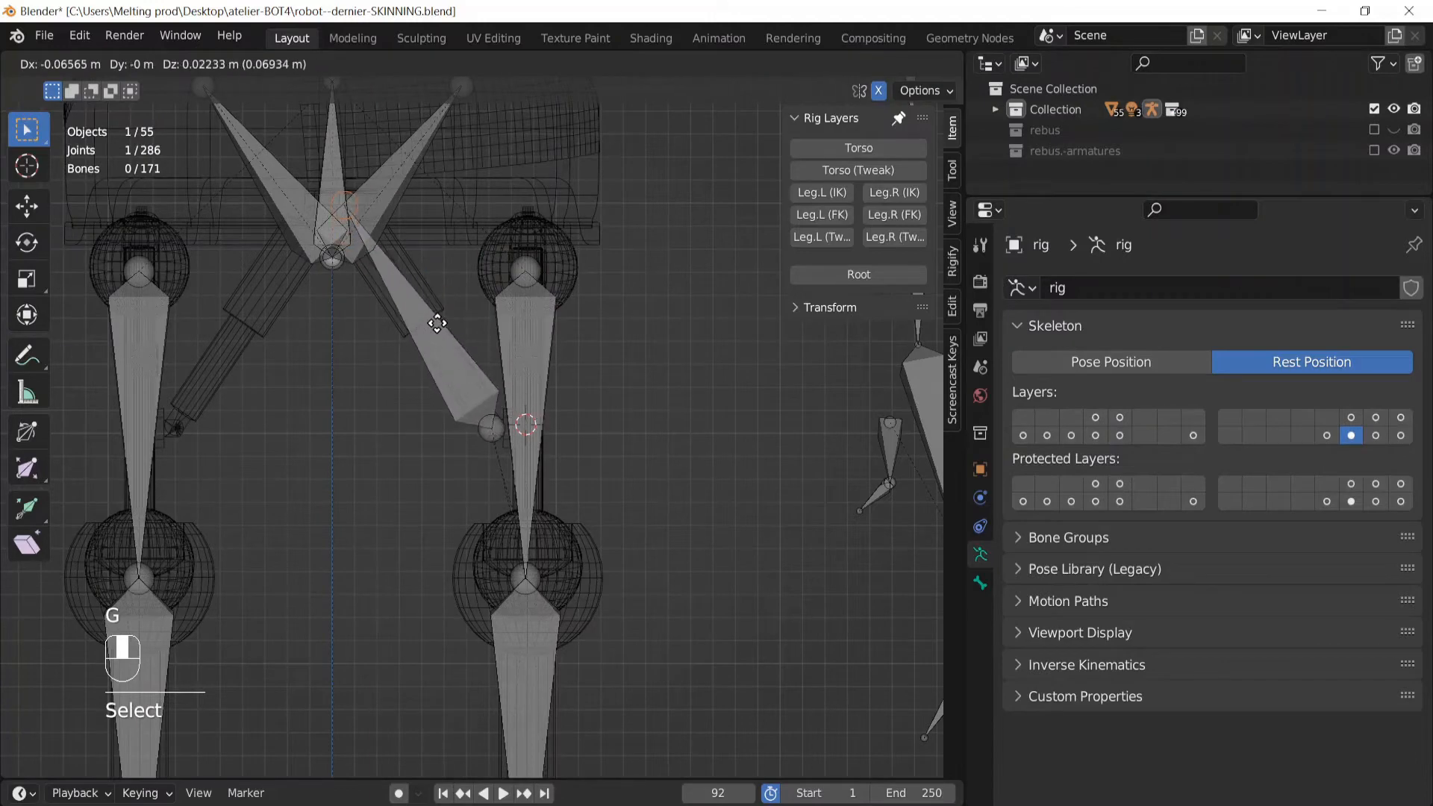
left_click(419, 299)
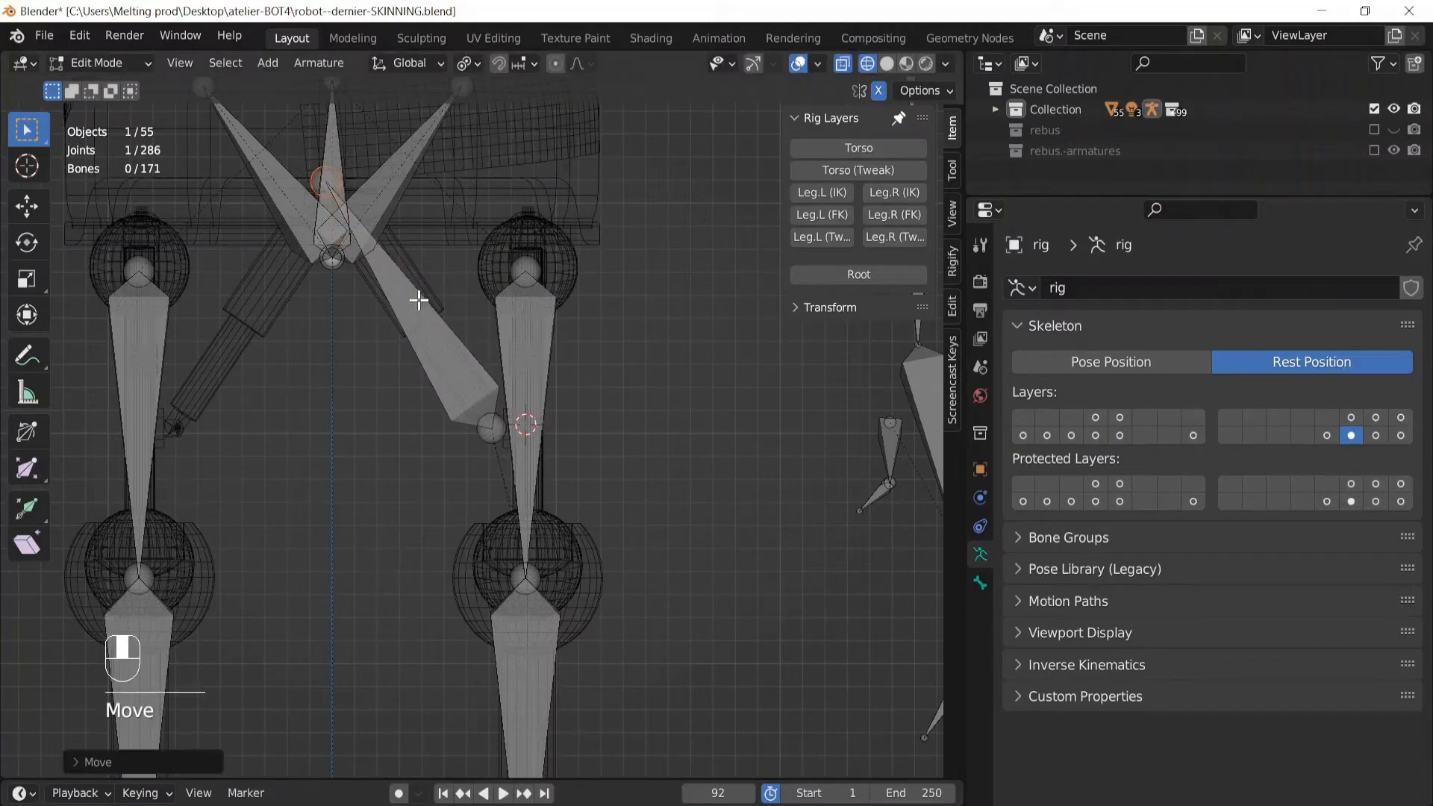
Hide the two pelvis bones and the central spine bone that overlap the tip of the piston bone
middle_click_drag(377, 326, 512, 438, "shift")
left_click(525, 355, "shift")
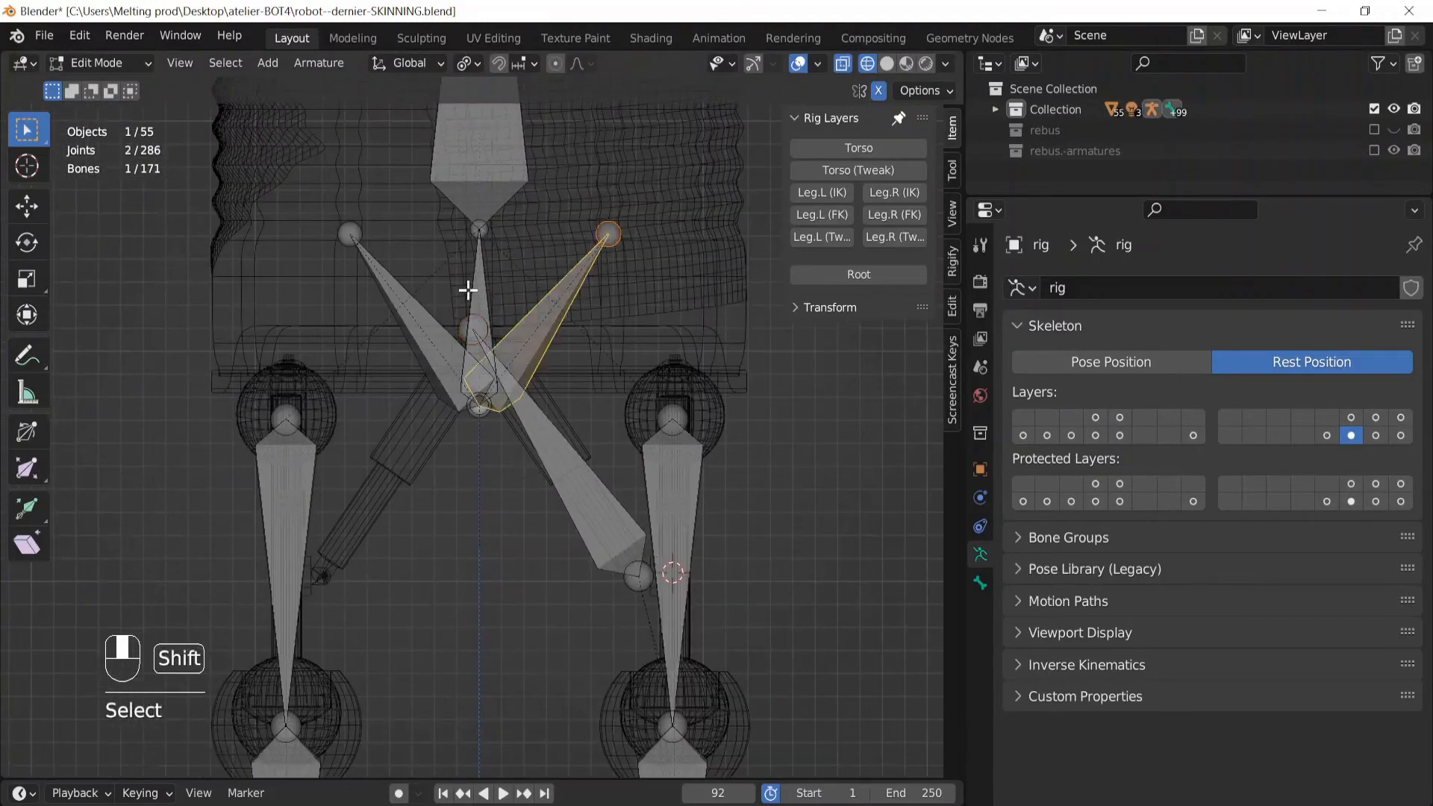
left_click(473, 293, "shift")
left_click(407, 307, "shift")
key("h")
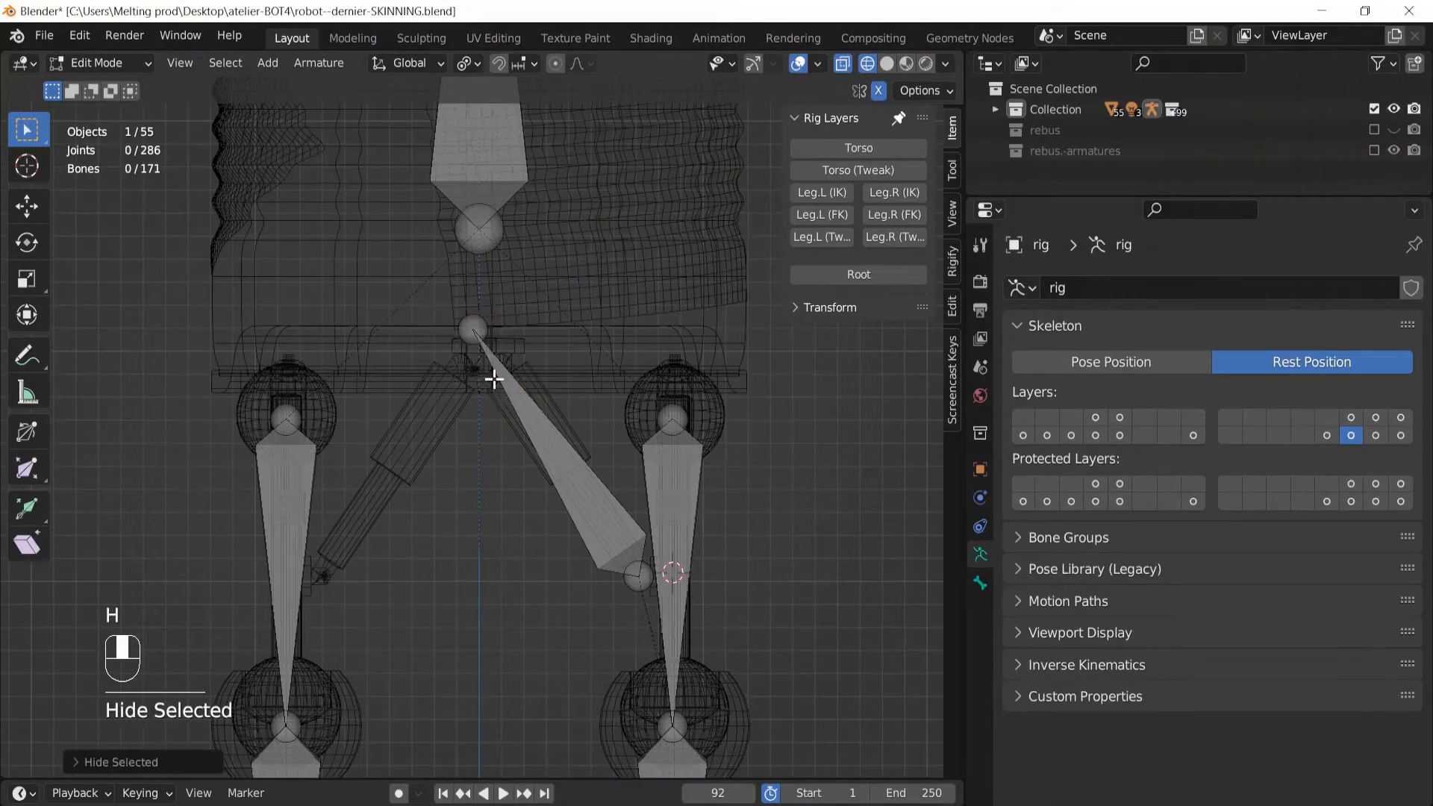
Align the tip of the piston bone with the pivot of the left piston's upper bracket in front view
scroll(475, 262, "up", 4)
left_click(458, 229)
key("g")
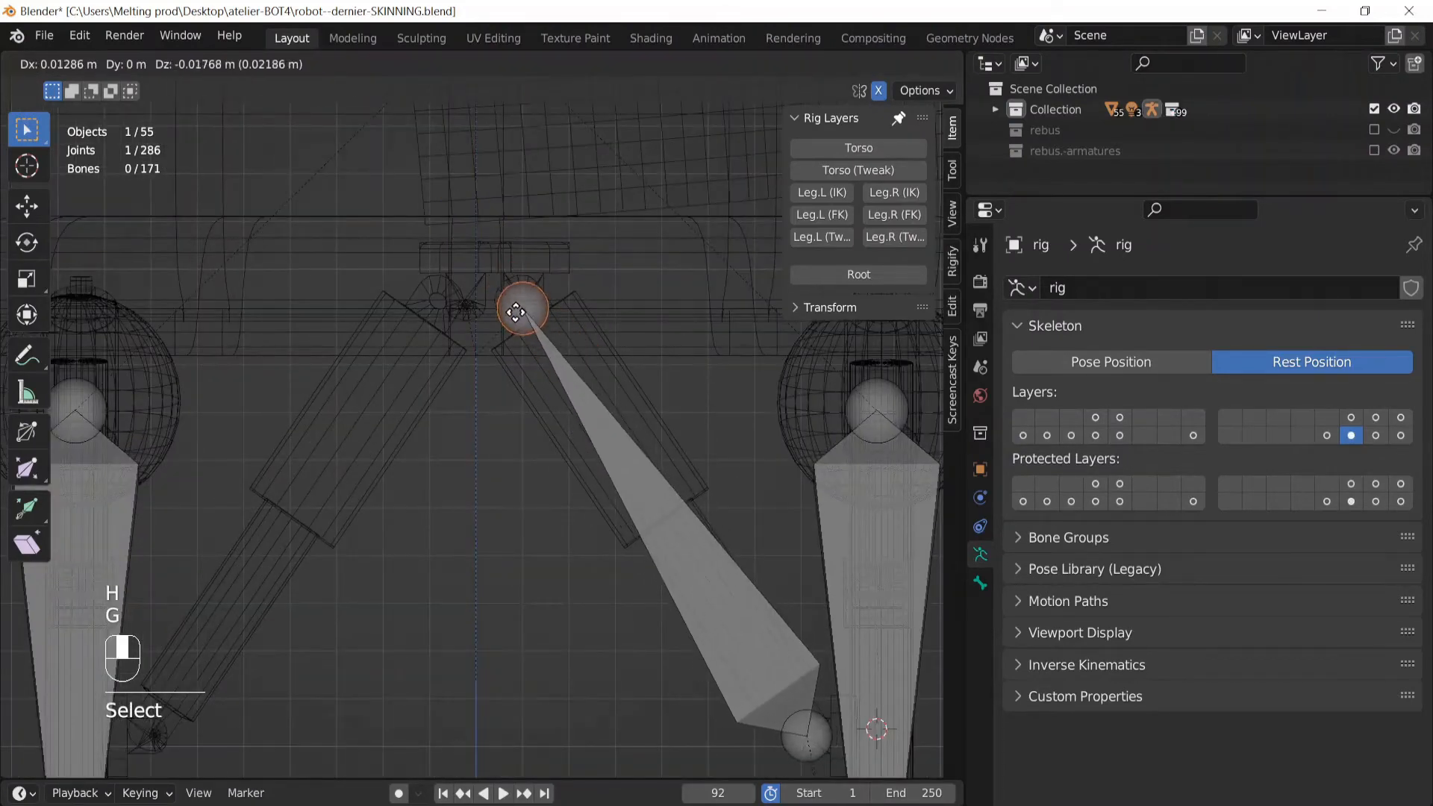
left_click(514, 304)
scroll(534, 317, "up", 3)
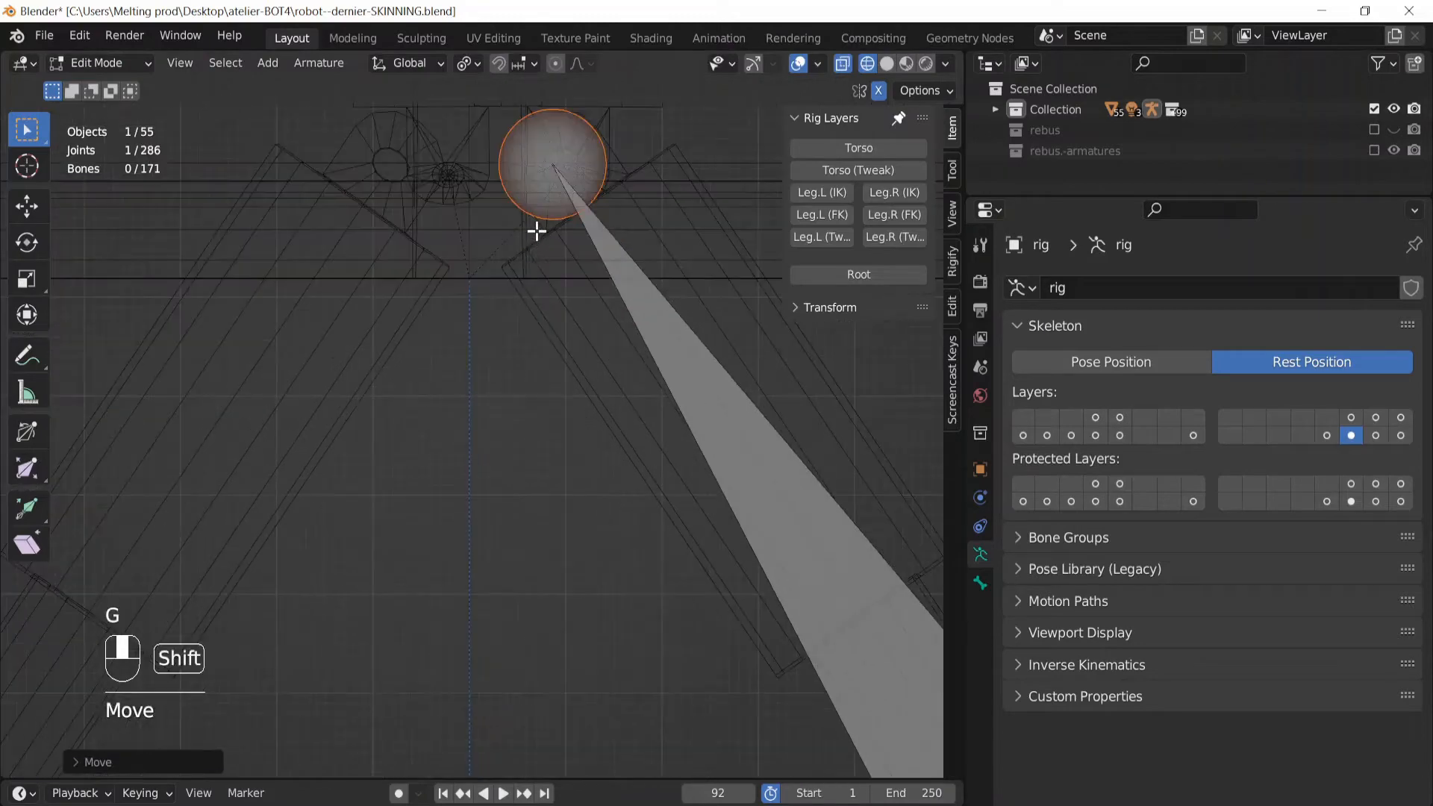
middle_click_drag(535, 231, 490, 422, "shift")
key("g")
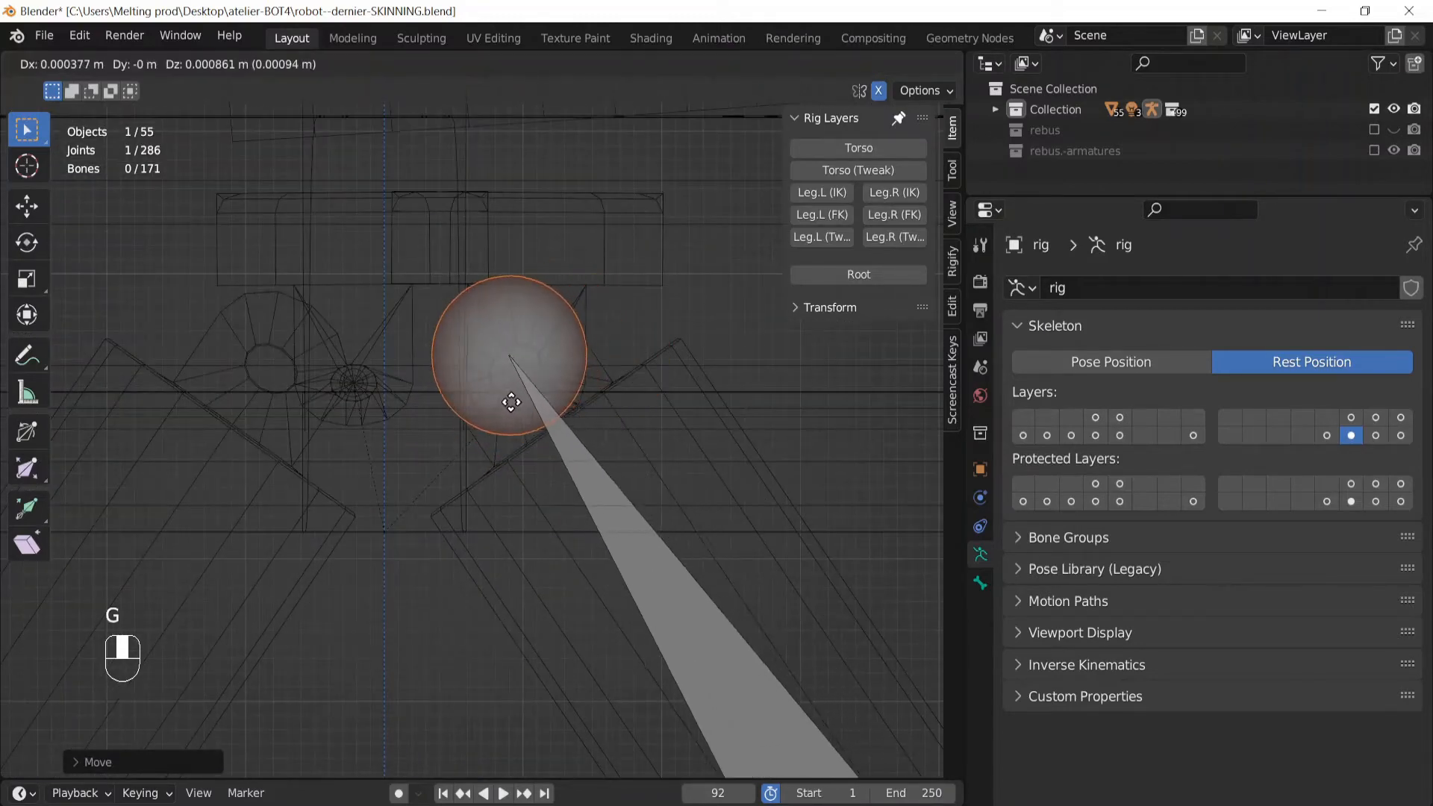
left_click(527, 401)
Check the bone tip against the upper bracket's pivot in side view and return the viewport to solid shading
scroll(574, 418, "down", 8)
key("KP_3")
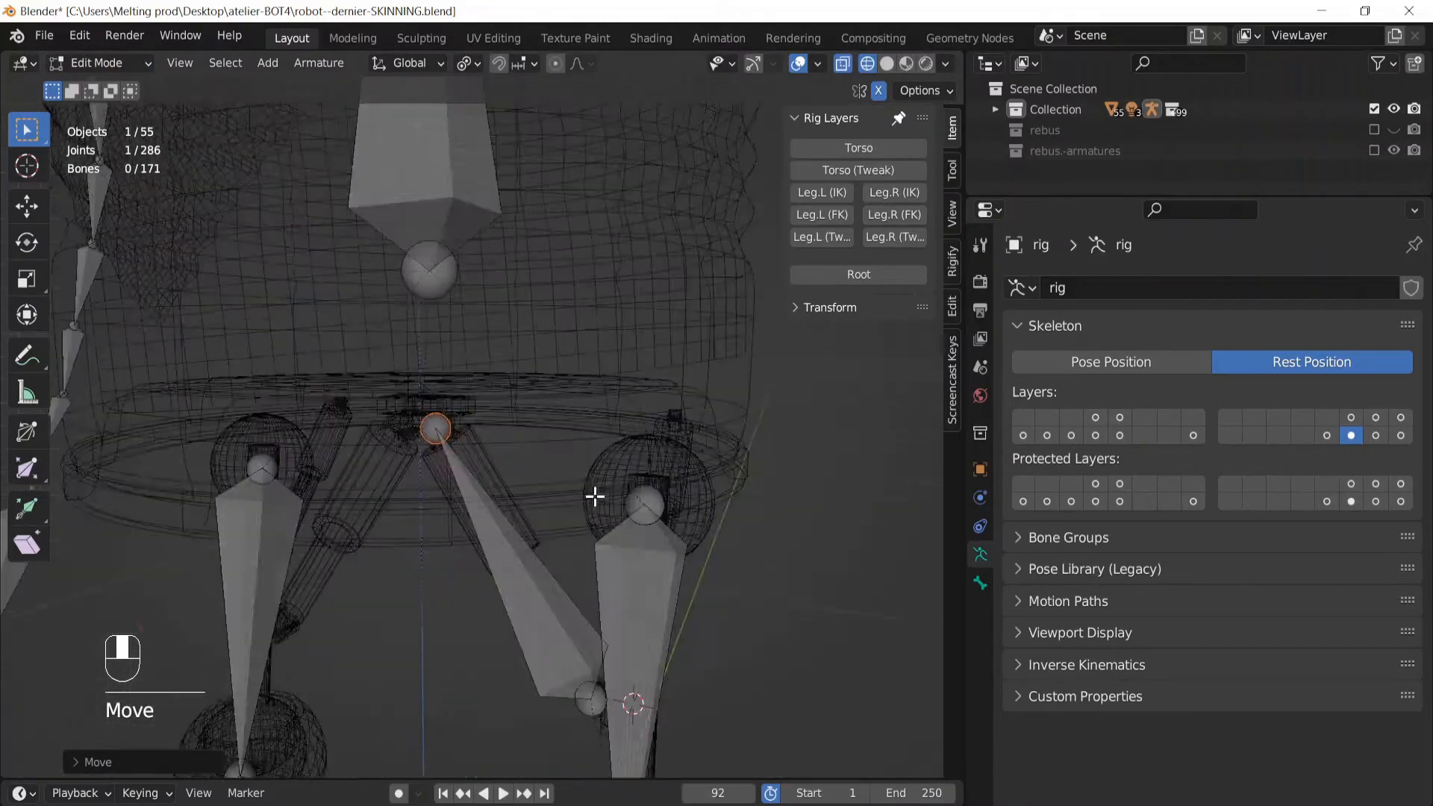
scroll(462, 507, "up", 2)
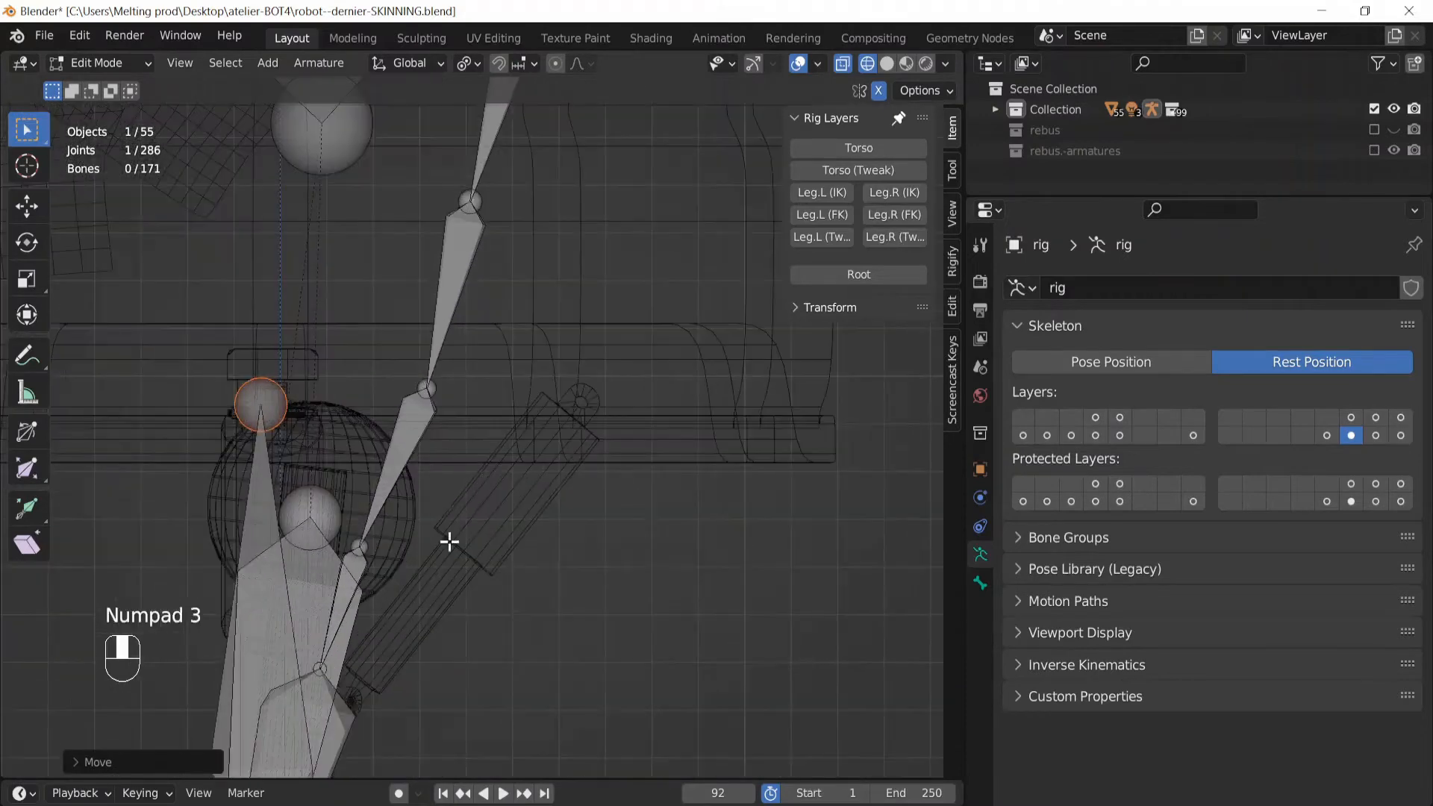
middle_click_drag(448, 544, 594, 423, "shift")
scroll(489, 320, "up", 3)
middle_click_drag(490, 321, 564, 454, "shift")
scroll(563, 455, "up", 3)
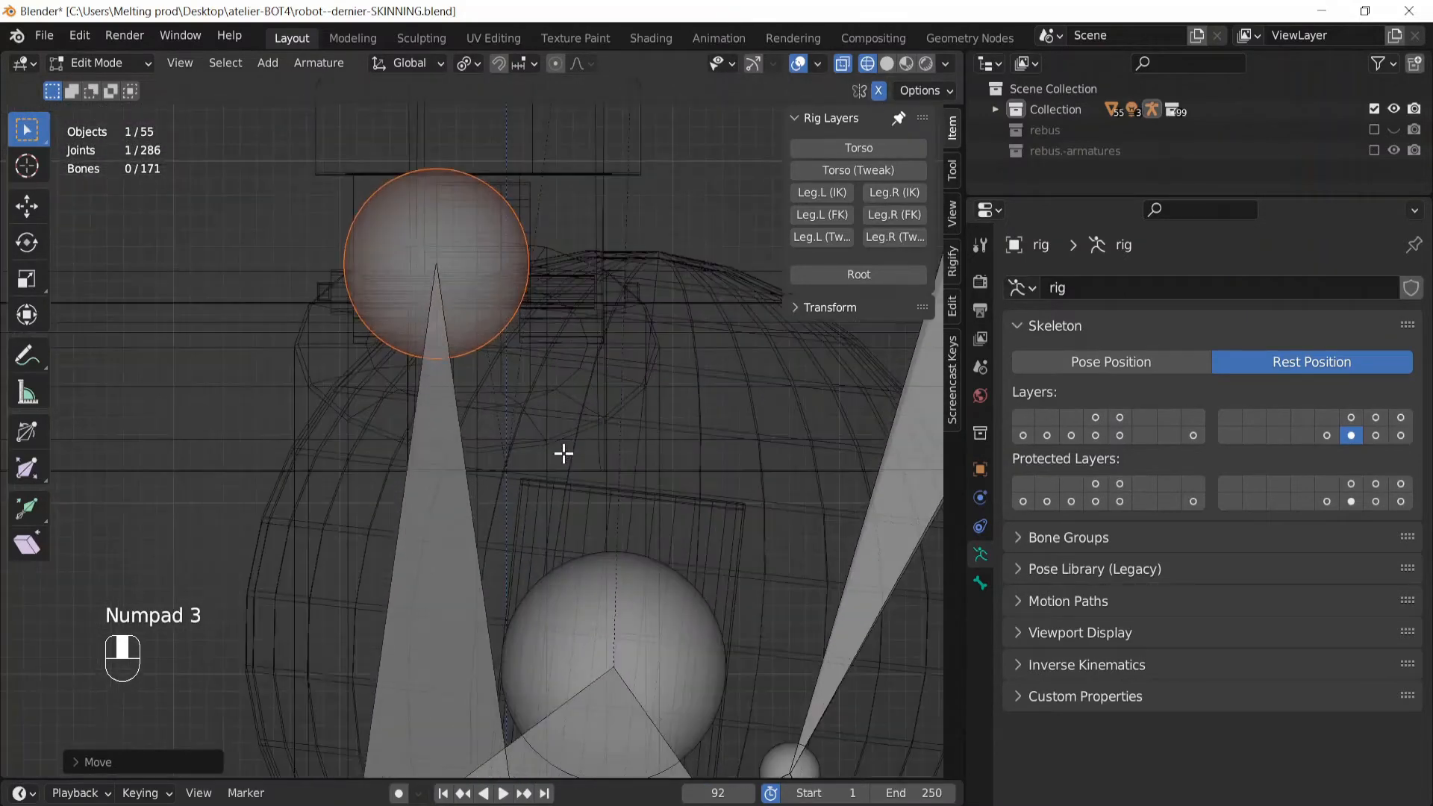
key("g")
right_click(376, 641)
mouse_move(376, 641)
middle_mouse_down()
mouse_move(447, 624)
mouse_move(541, 515)
mouse_move(784, 373)
middle_mouse_up()
left_click(886, 63)
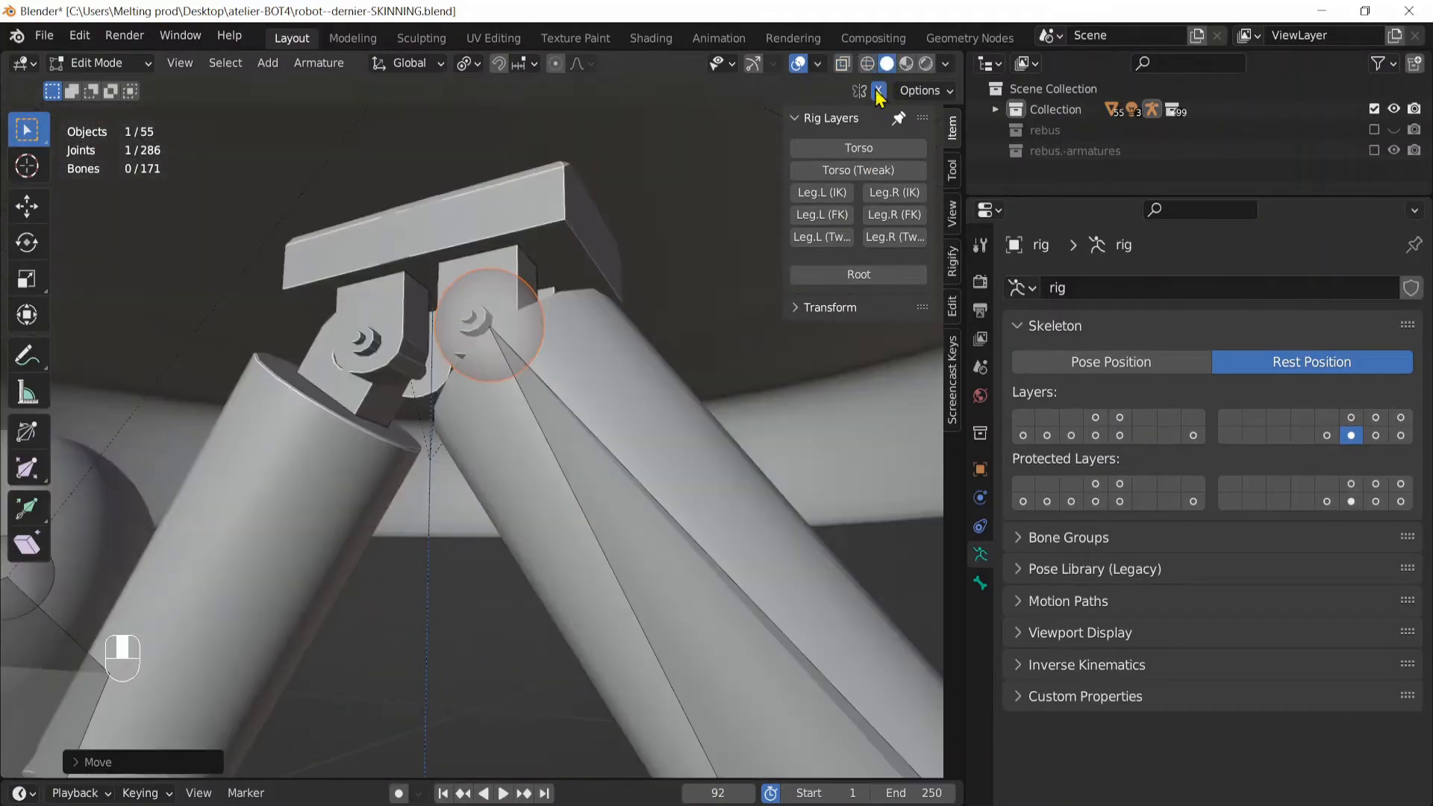
mouse_move(747, 314)
middle_mouse_down()
mouse_move(476, 383)
mouse_move(298, 381)
mouse_move(189, 304)
mouse_move(167, 240)
mouse_move(307, 314)
mouse_move(431, 426)
mouse_move(410, 570)
mouse_move(388, 436)
mouse_move(333, 467)
mouse_move(520, 446)
mouse_move(652, 477)
mouse_move(426, 381)
mouse_move(557, 410)
mouse_move(652, 410)
mouse_move(460, 358)
mouse_move(475, 406)
middle_mouse_up()
Select the left hip piston bone and rename it VERIN.L
left_click(434, 339)
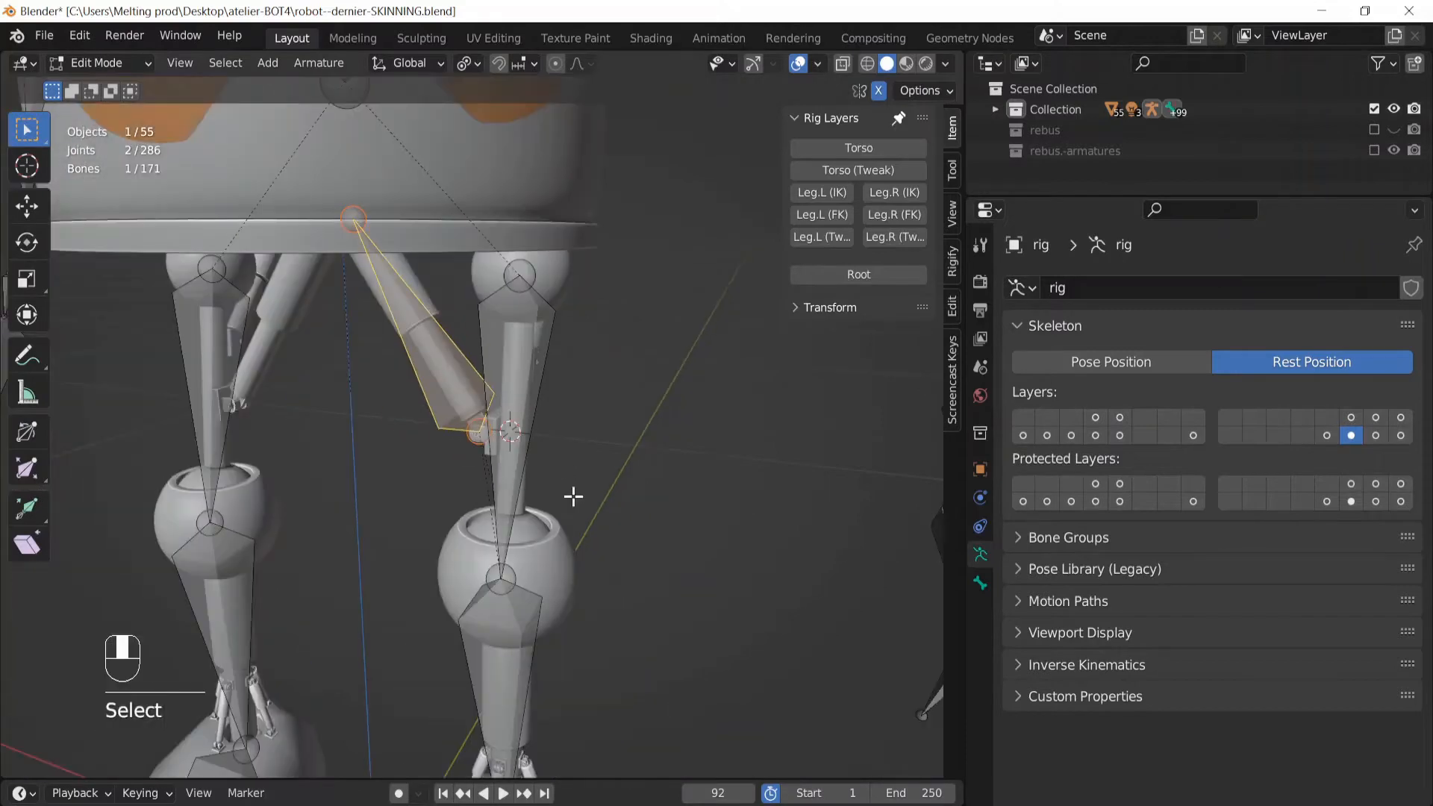
left_click(981, 584)
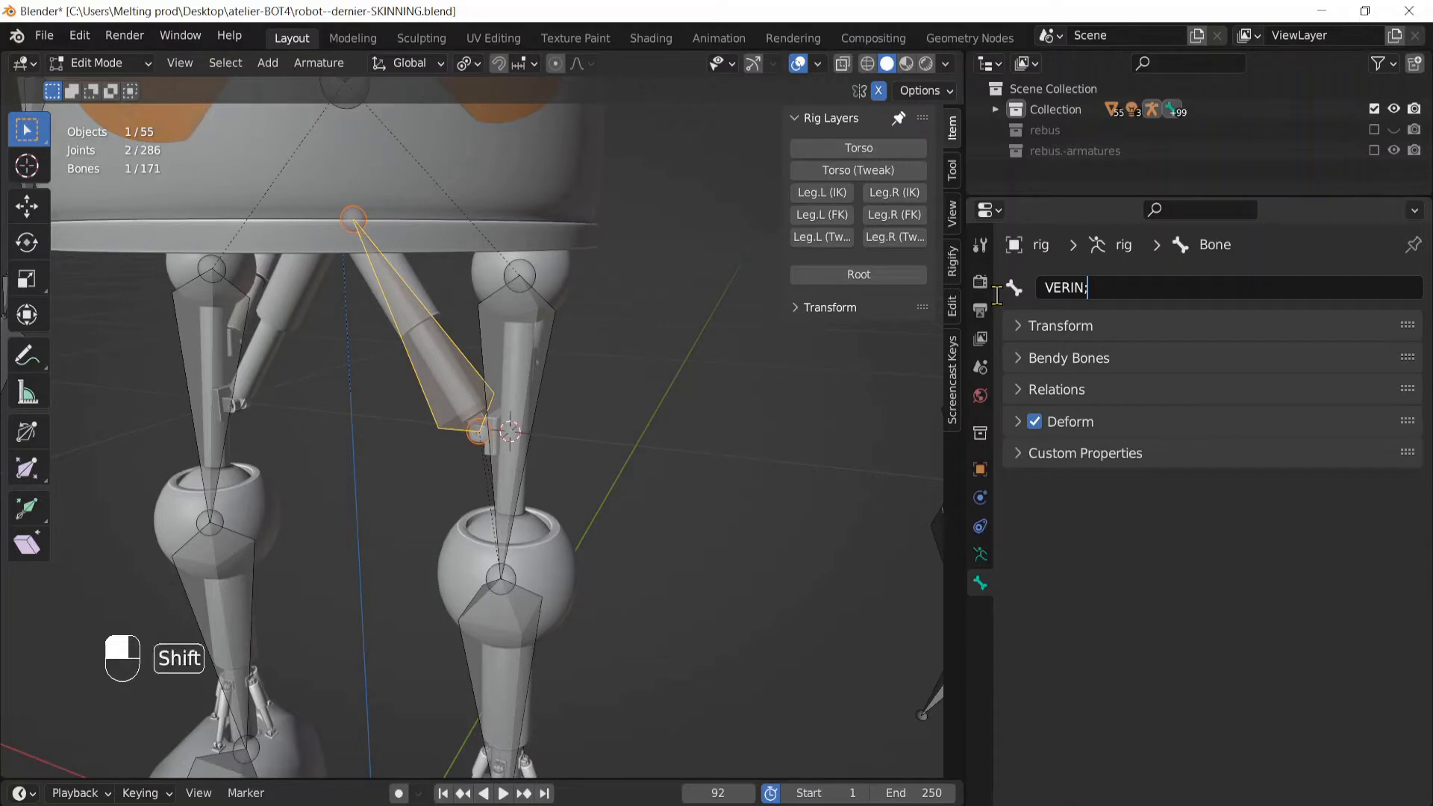
key("BackSpace")
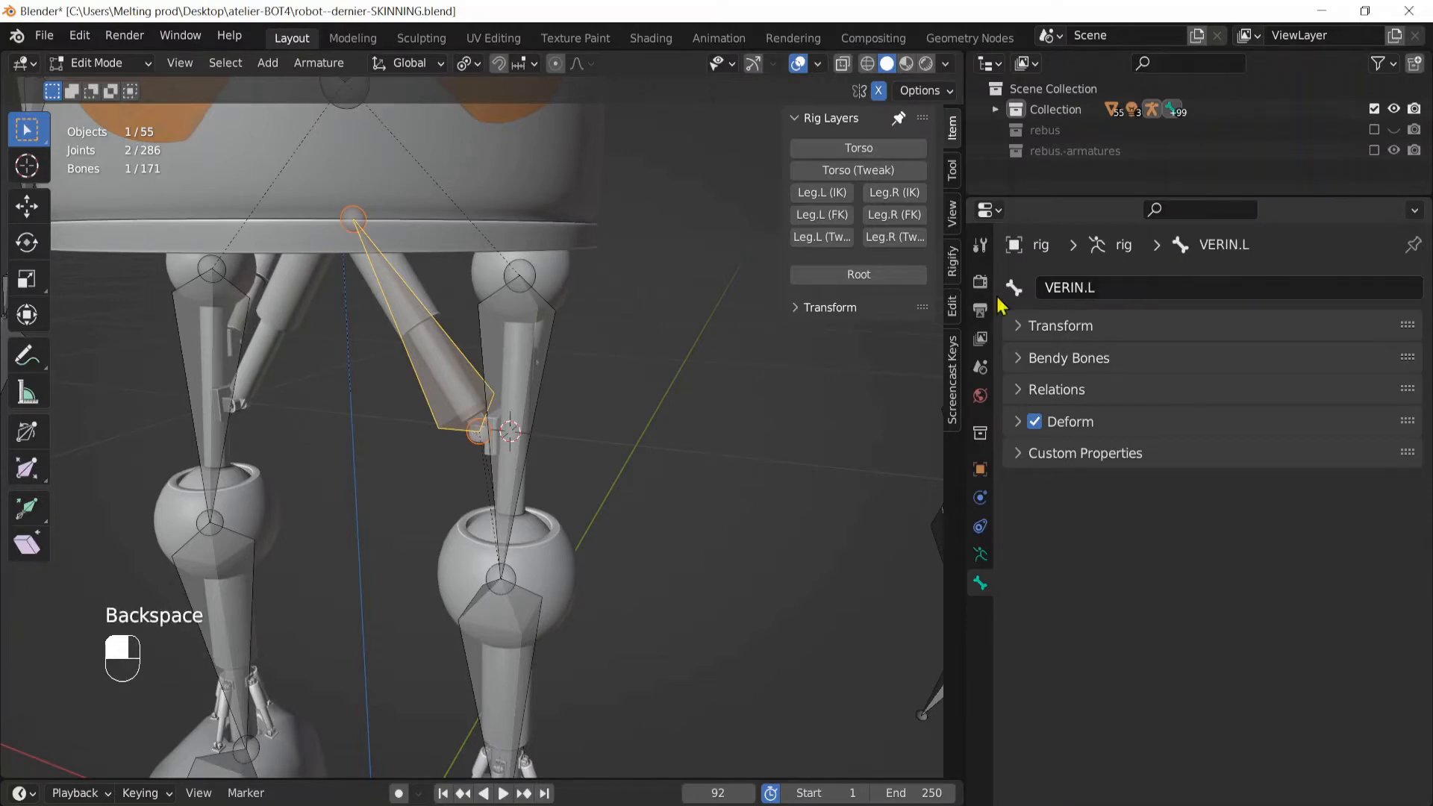
Symmetrize the VERIN.L bone onto the right hip piston
mouse_move(642, 439)
middle_mouse_down()
mouse_move(630, 457)
mouse_move(668, 443)
middle_mouse_up()
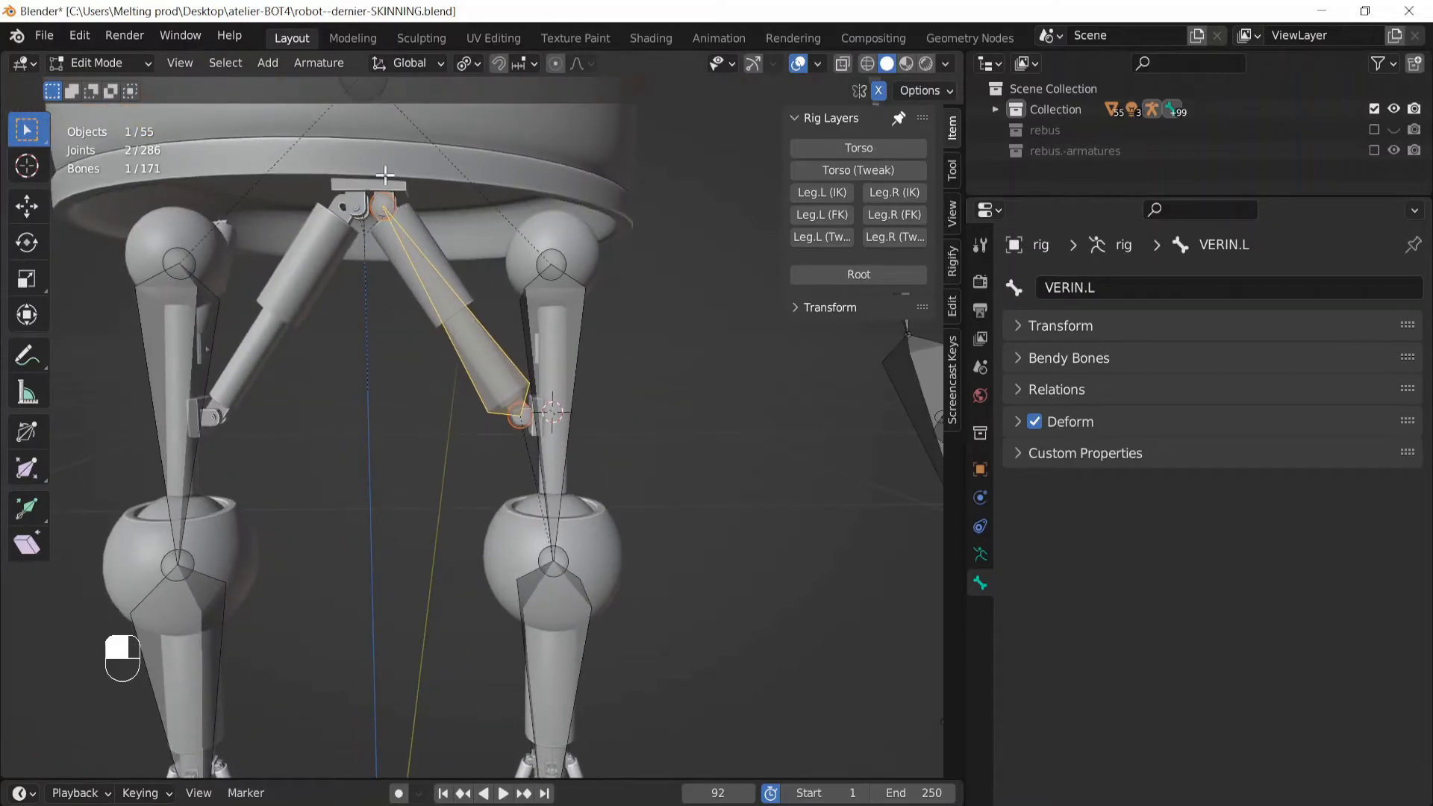
left_click(333, 65)
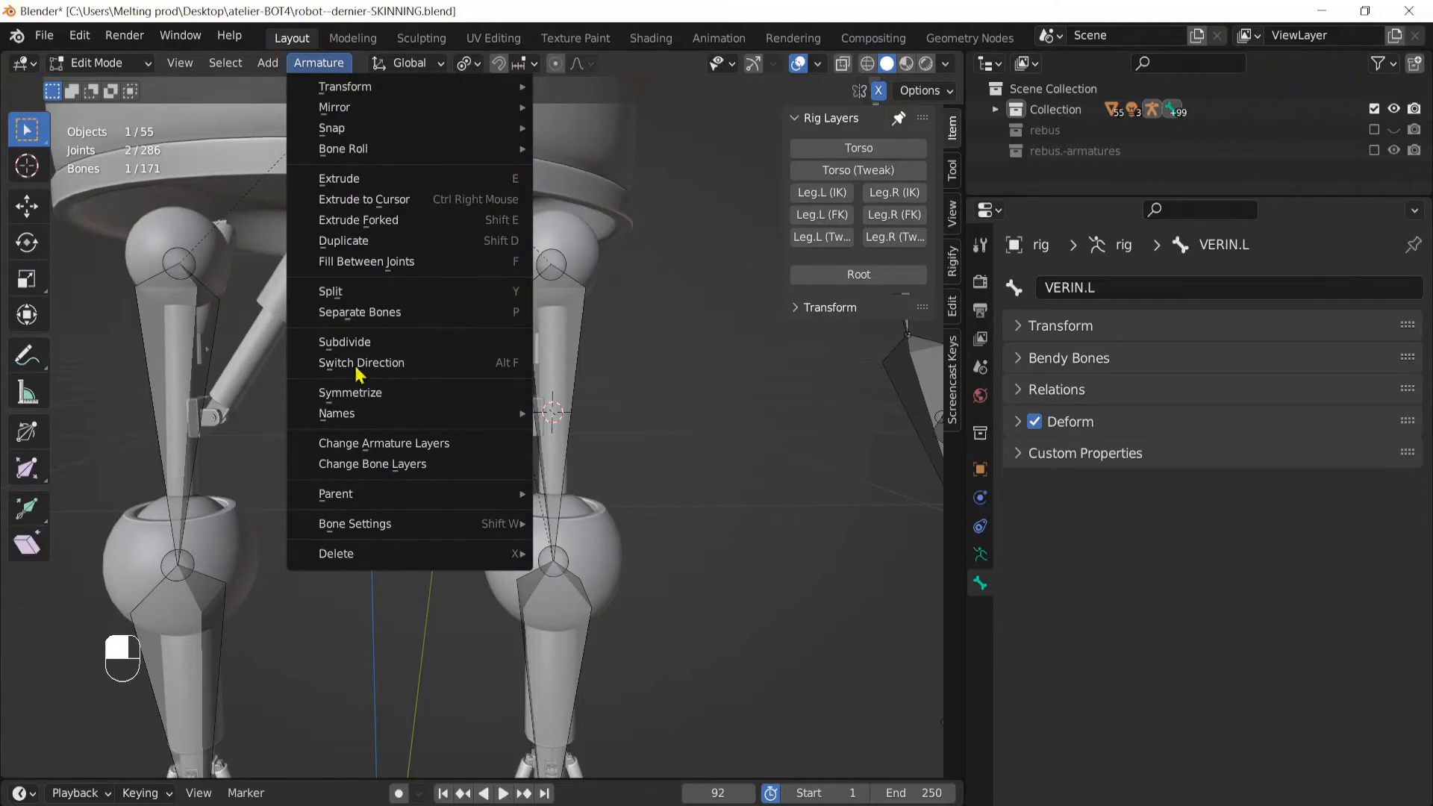
left_click(371, 396)
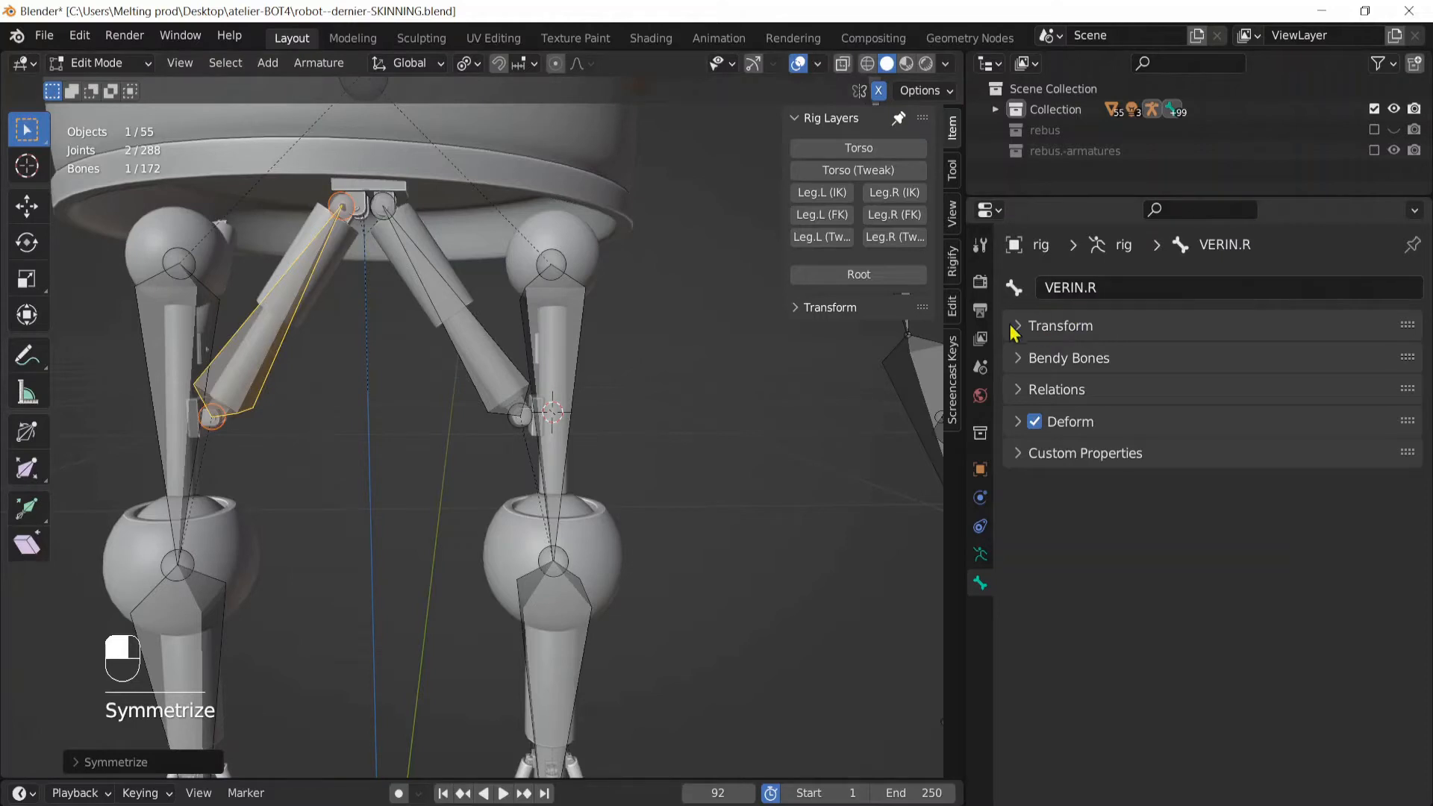
Inspect the placement of the left and right hip piston bones from several angles
left_click(496, 363)
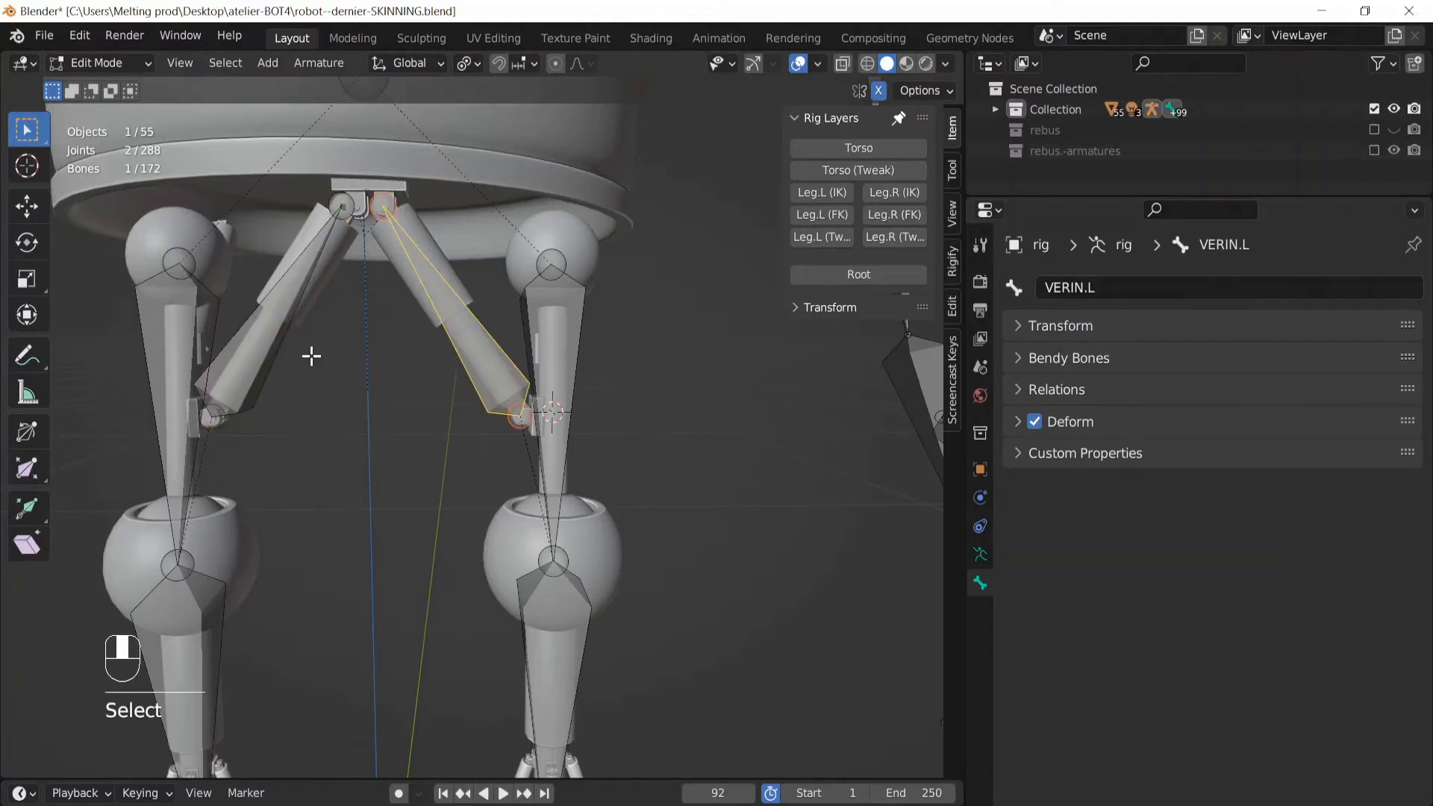
left_click(267, 357)
middle_click_drag(267, 356, 840, 439)
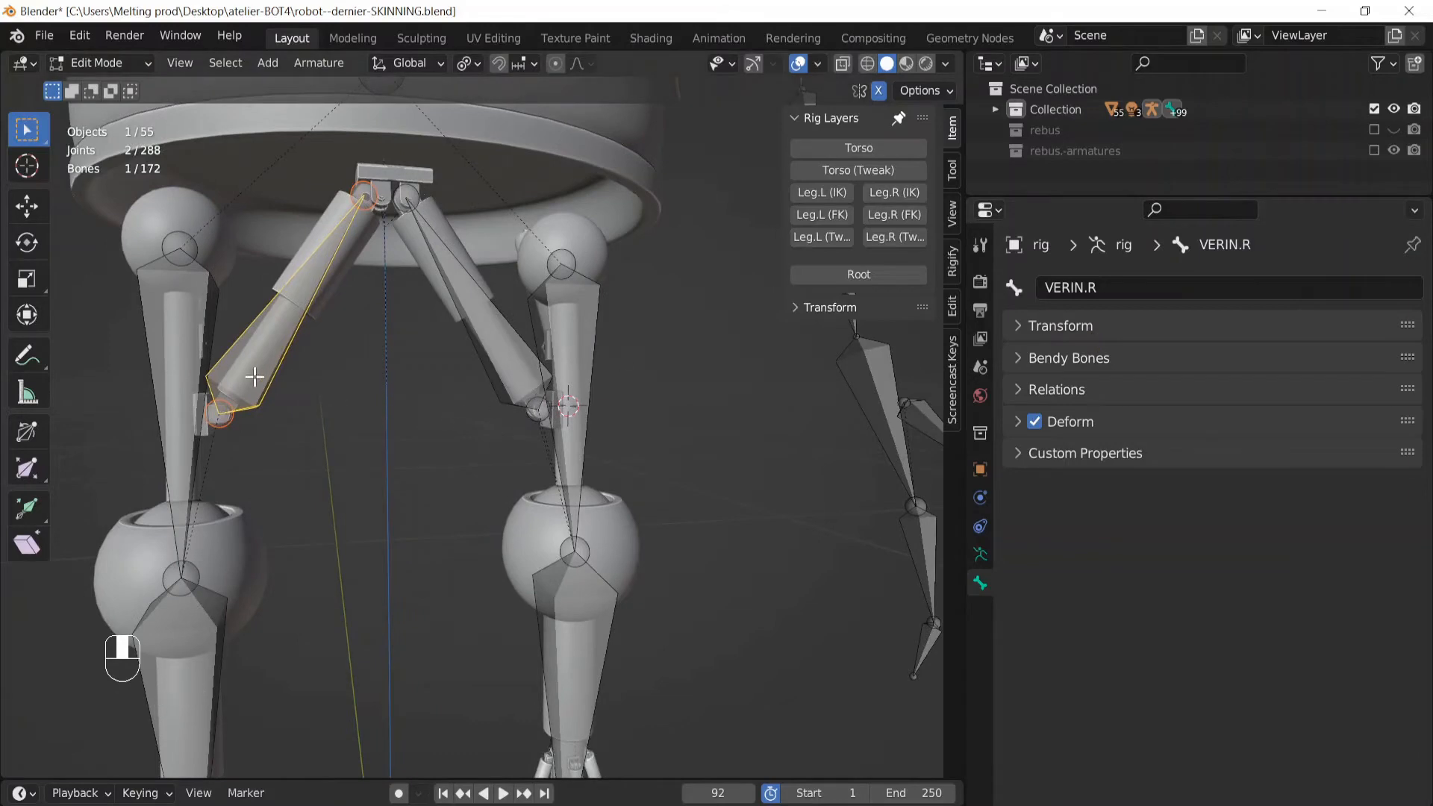
key("g")
right_click(410, 421)
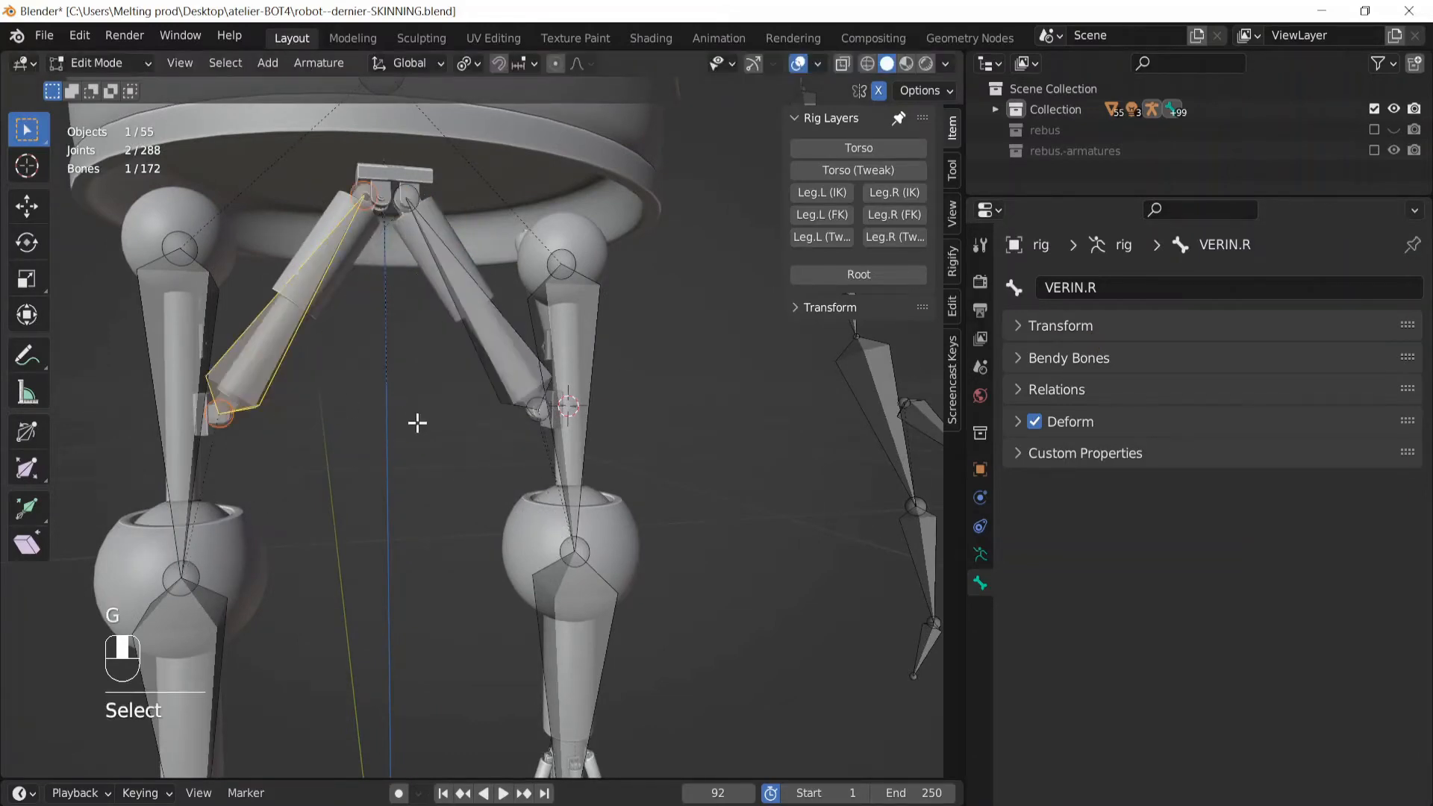
middle_click_drag(648, 473, 434, 246)
scroll(415, 271, "up", 4)
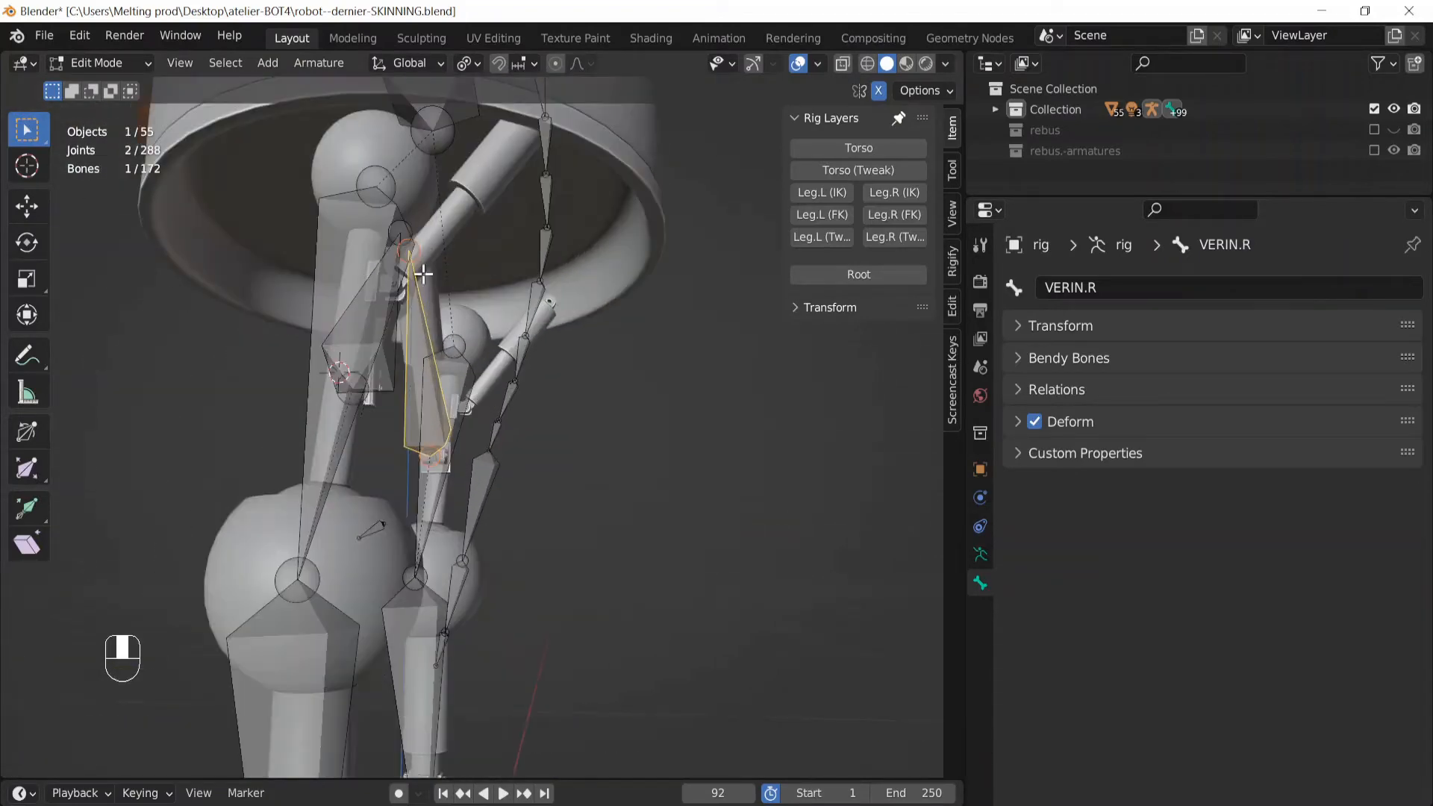
middle_click_drag(380, 321, 531, 351)
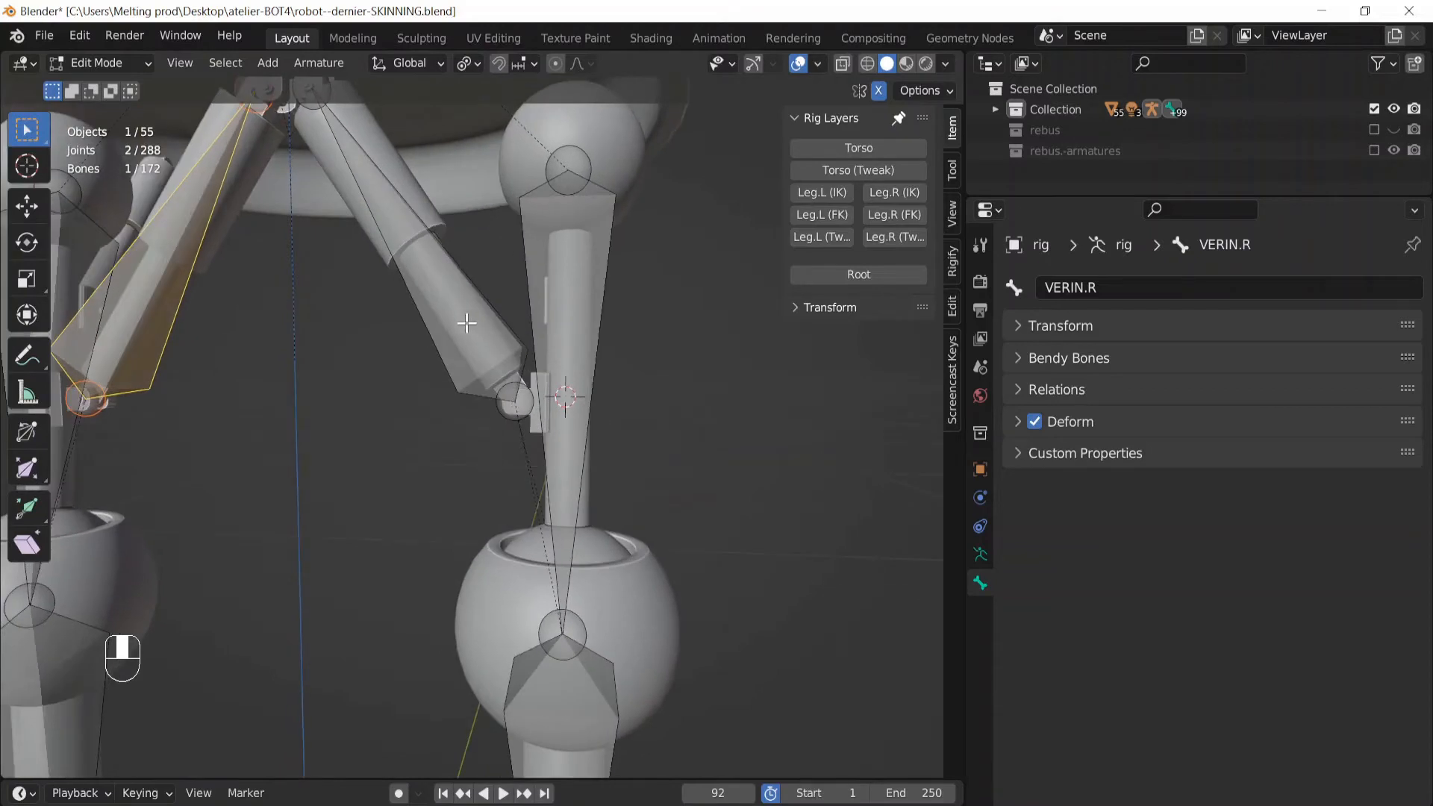
Duplicate the VERIN.L bone with X mirroring active and move the copies toward the robot's back in top view
left_click(463, 314)
middle_click_drag(564, 404, 469, 423)
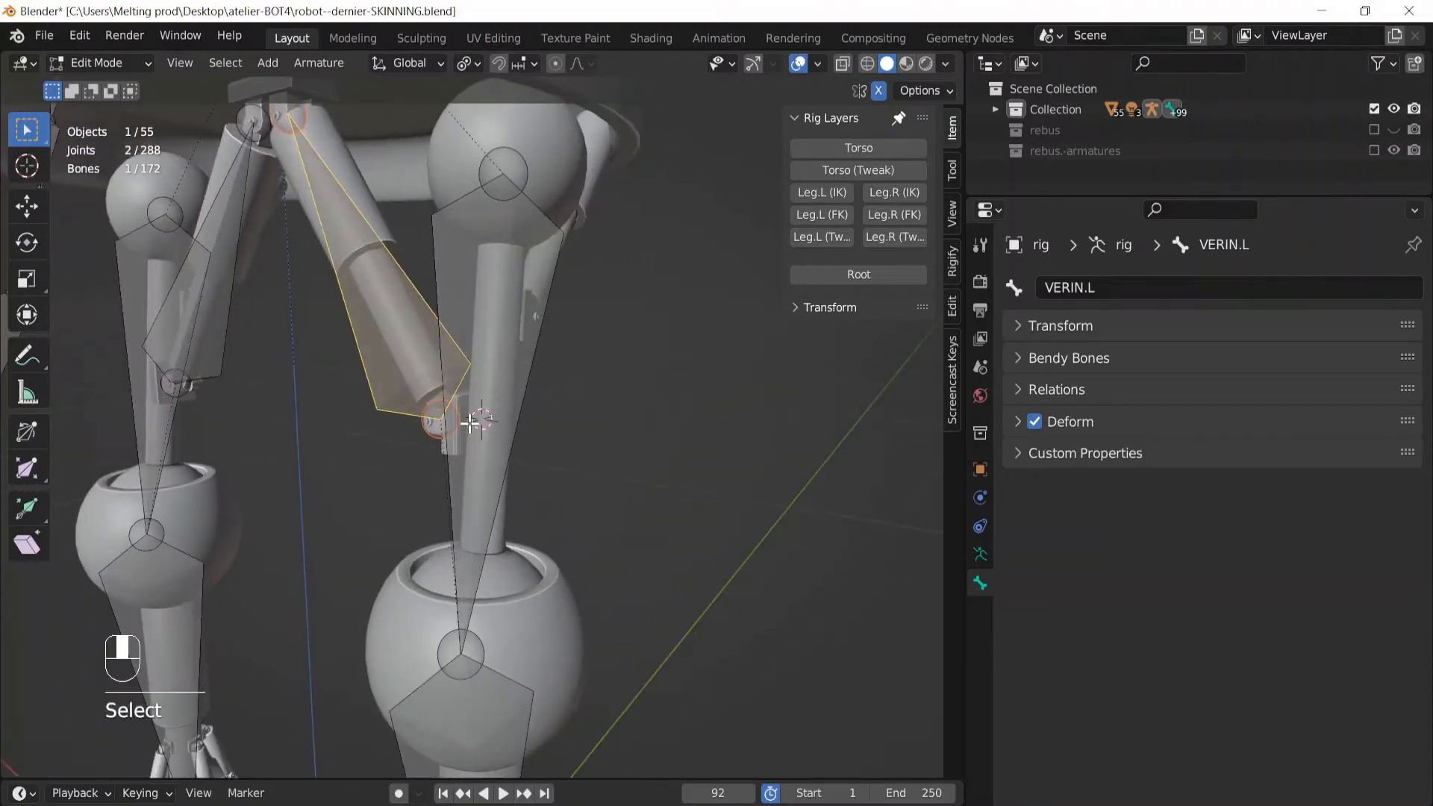
key("shift+d")
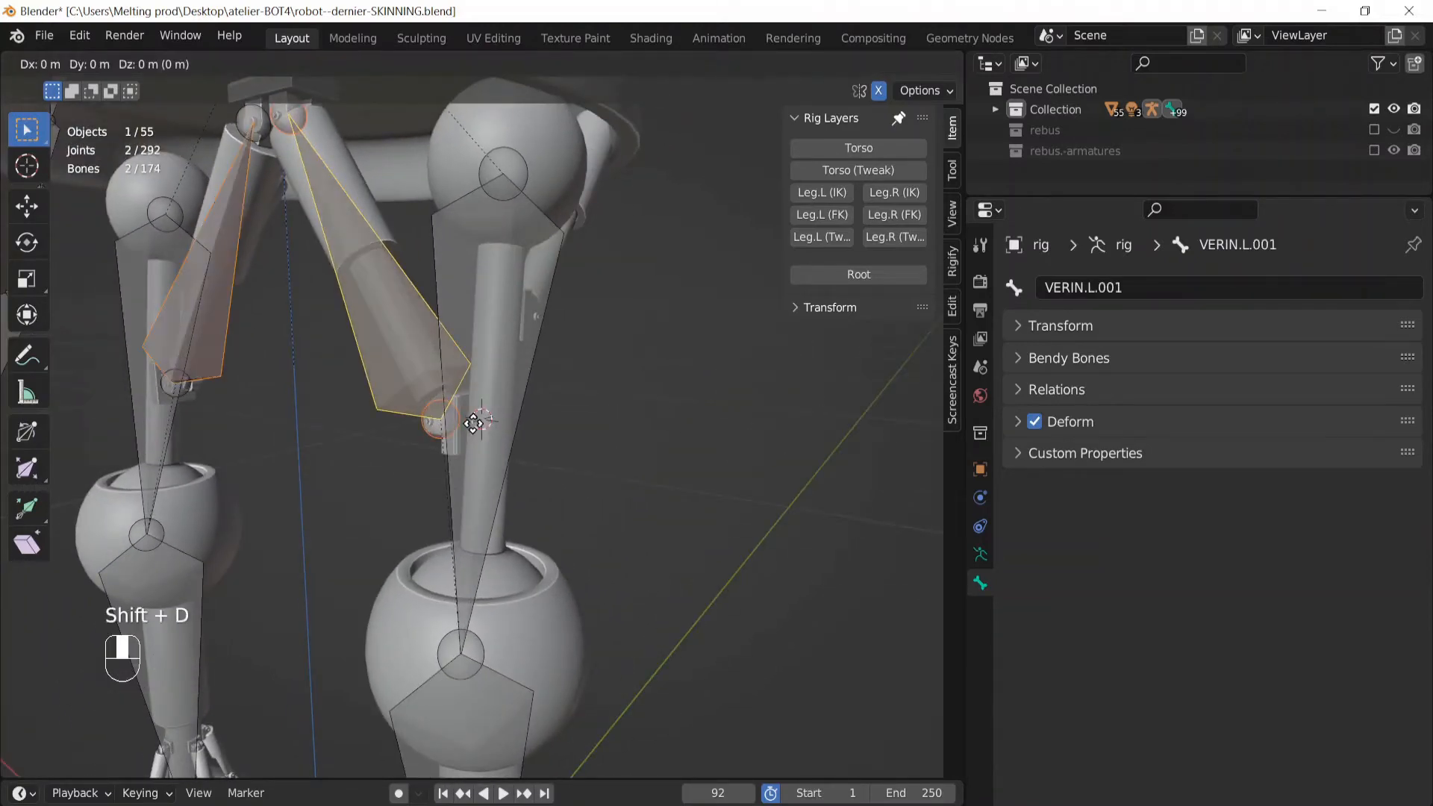
left_click(624, 406)
key("KP_7")
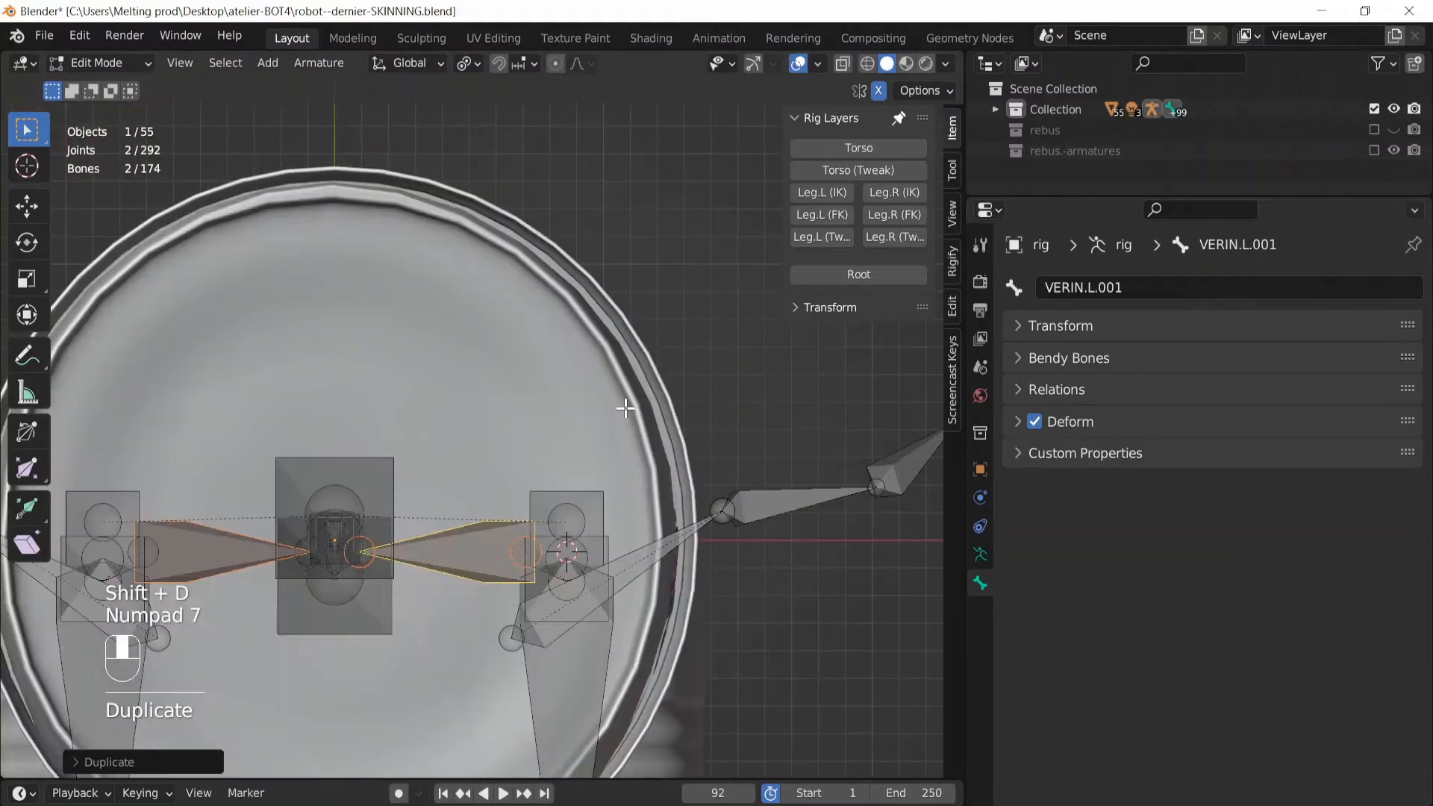
key("g")
left_click(580, 429)
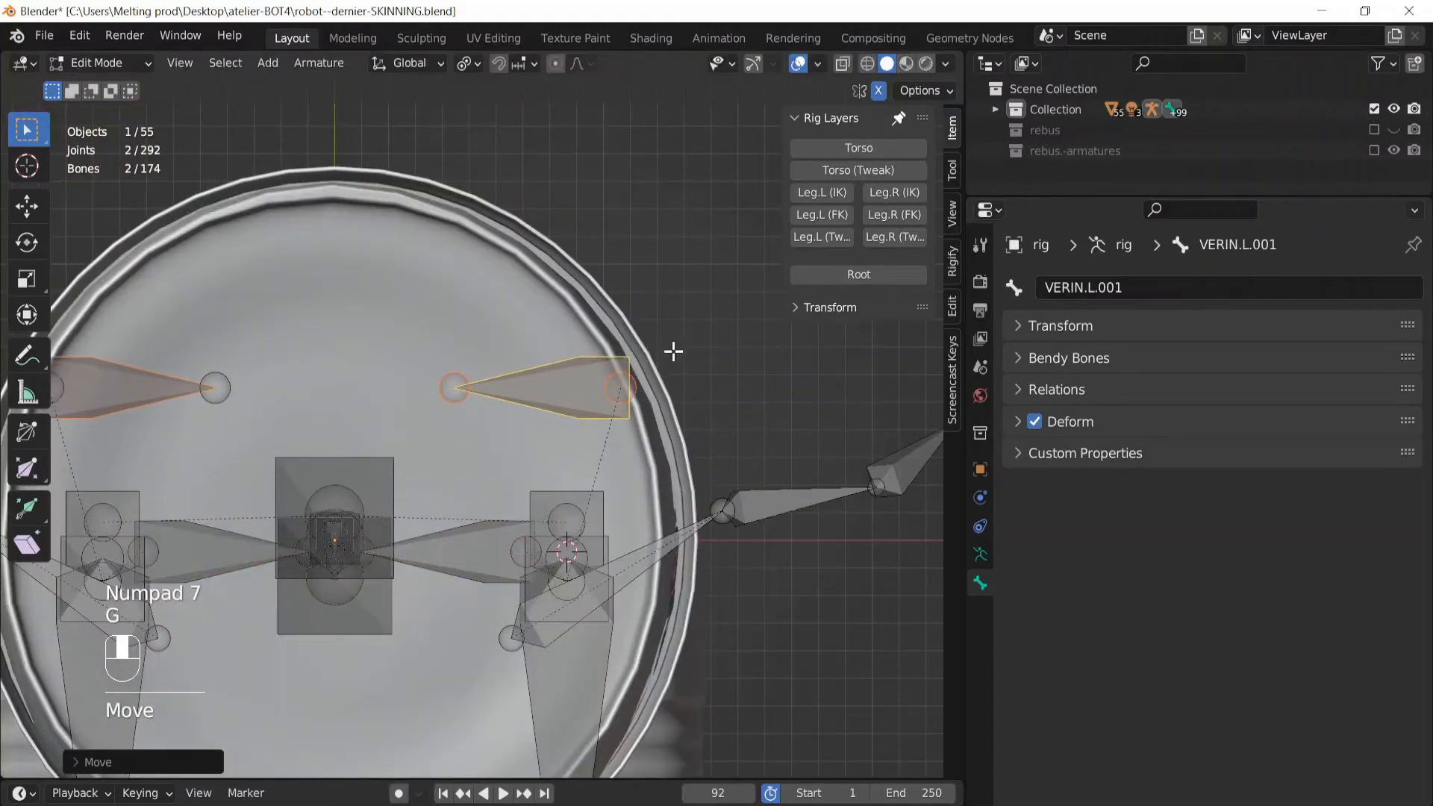
Rotate the duplicated piston bones to point toward the robot's back in top view and move them closer to the leg in side view
key("r")
right_click(749, 319)
key("r")
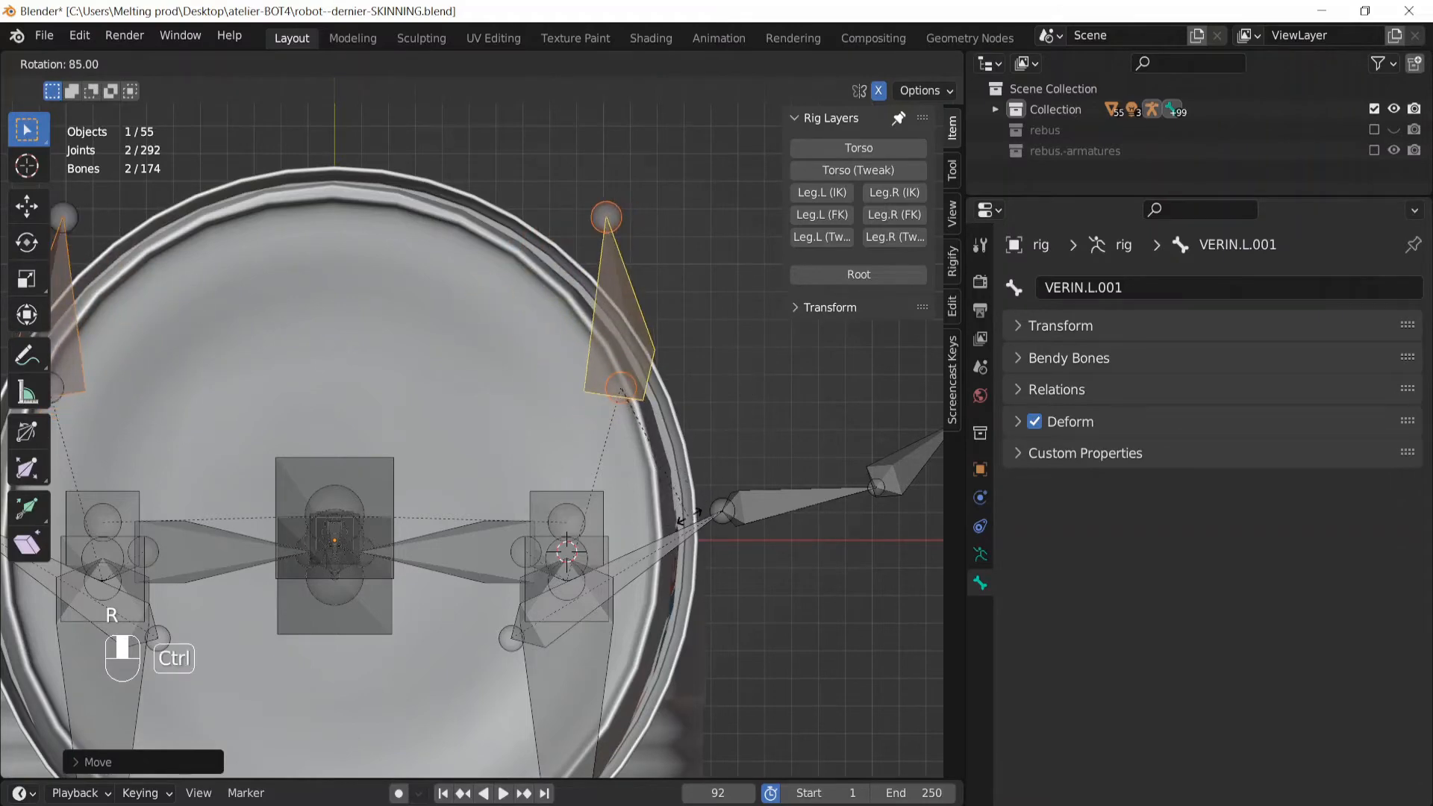
left_click(687, 524)
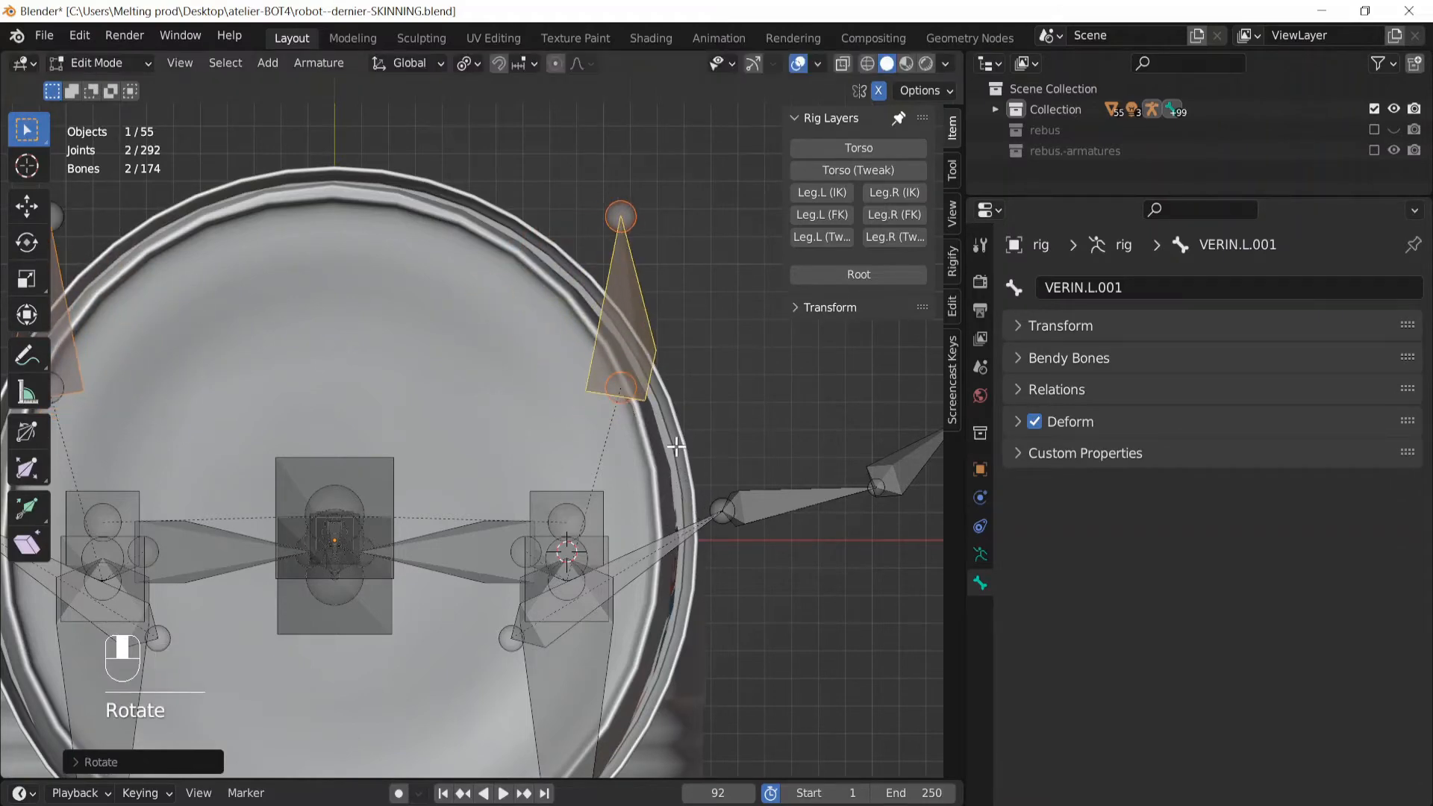
key("KP_3")
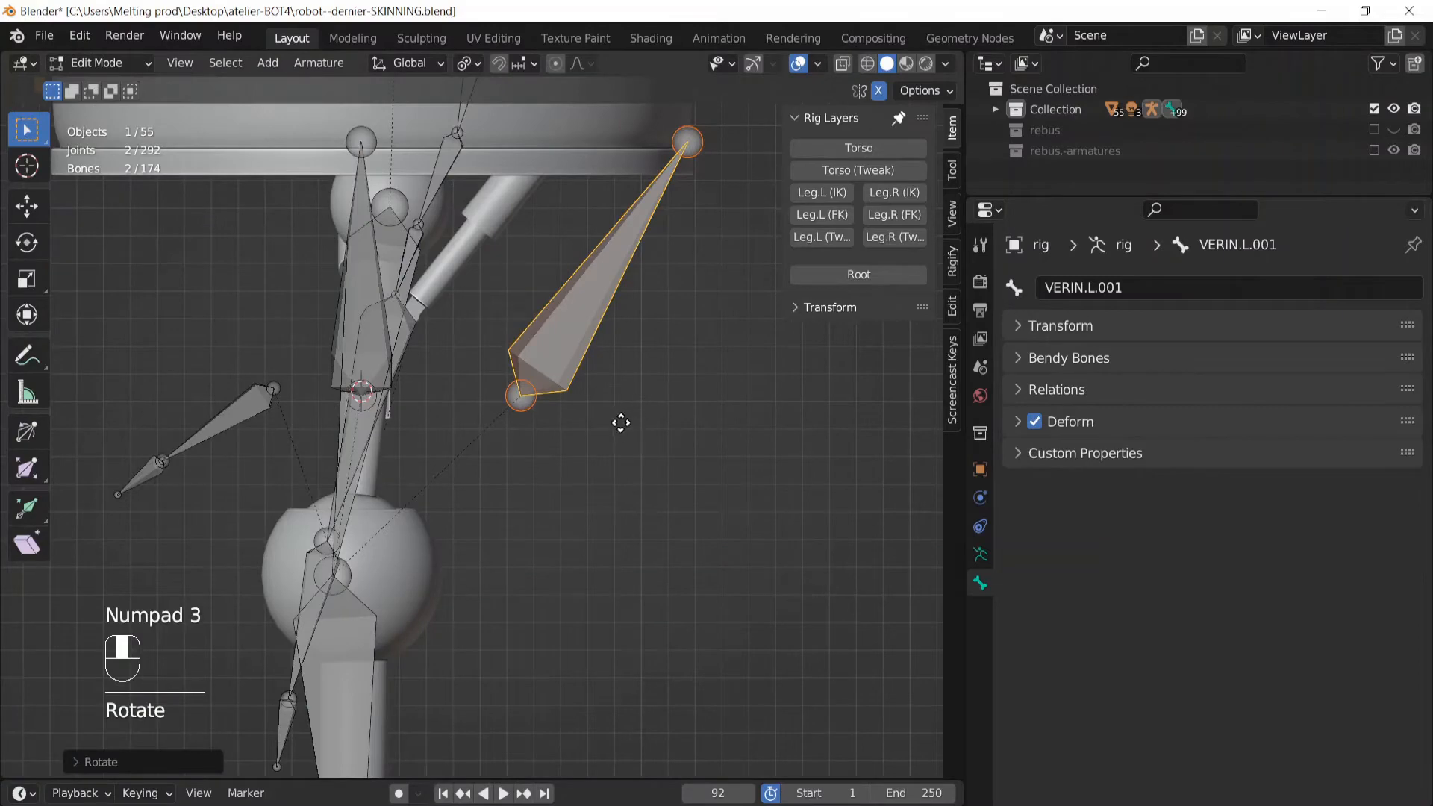
key("g")
left_click(483, 390)
middle_click_drag(483, 390, 444, 424)
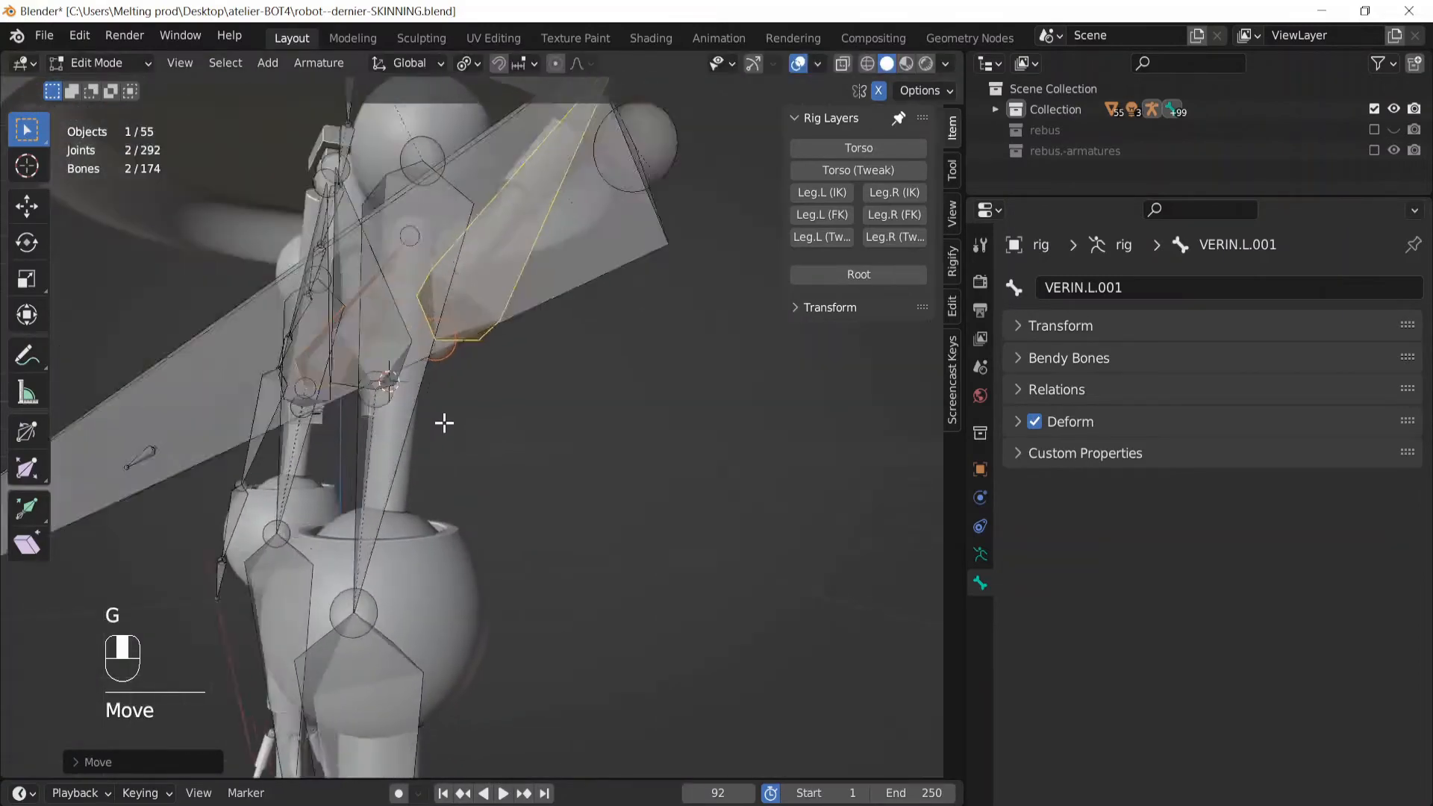
Select the bone chains of both arms and hide them
scroll(480, 440, "down", 8)
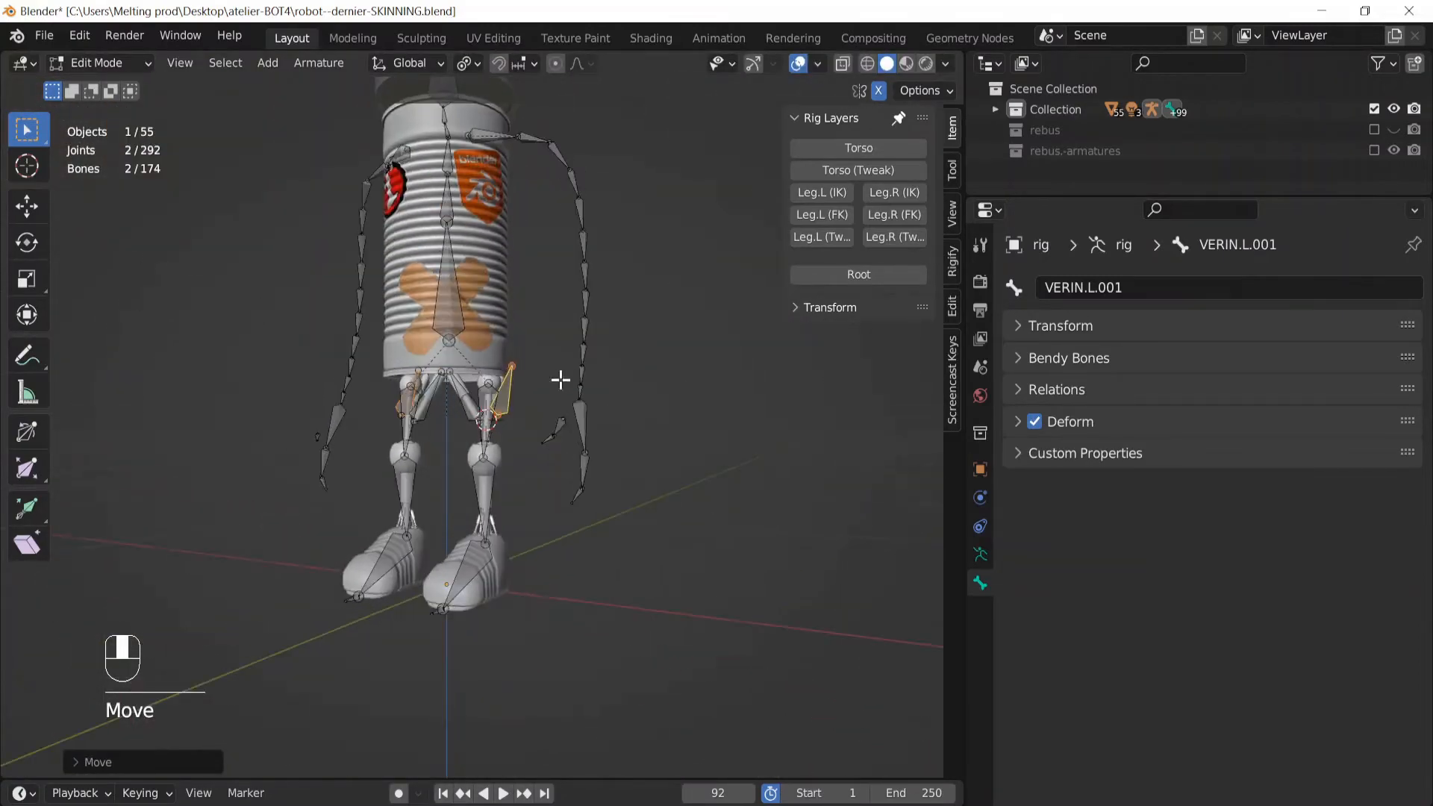
left_click_drag(535, 184, 636, 528)
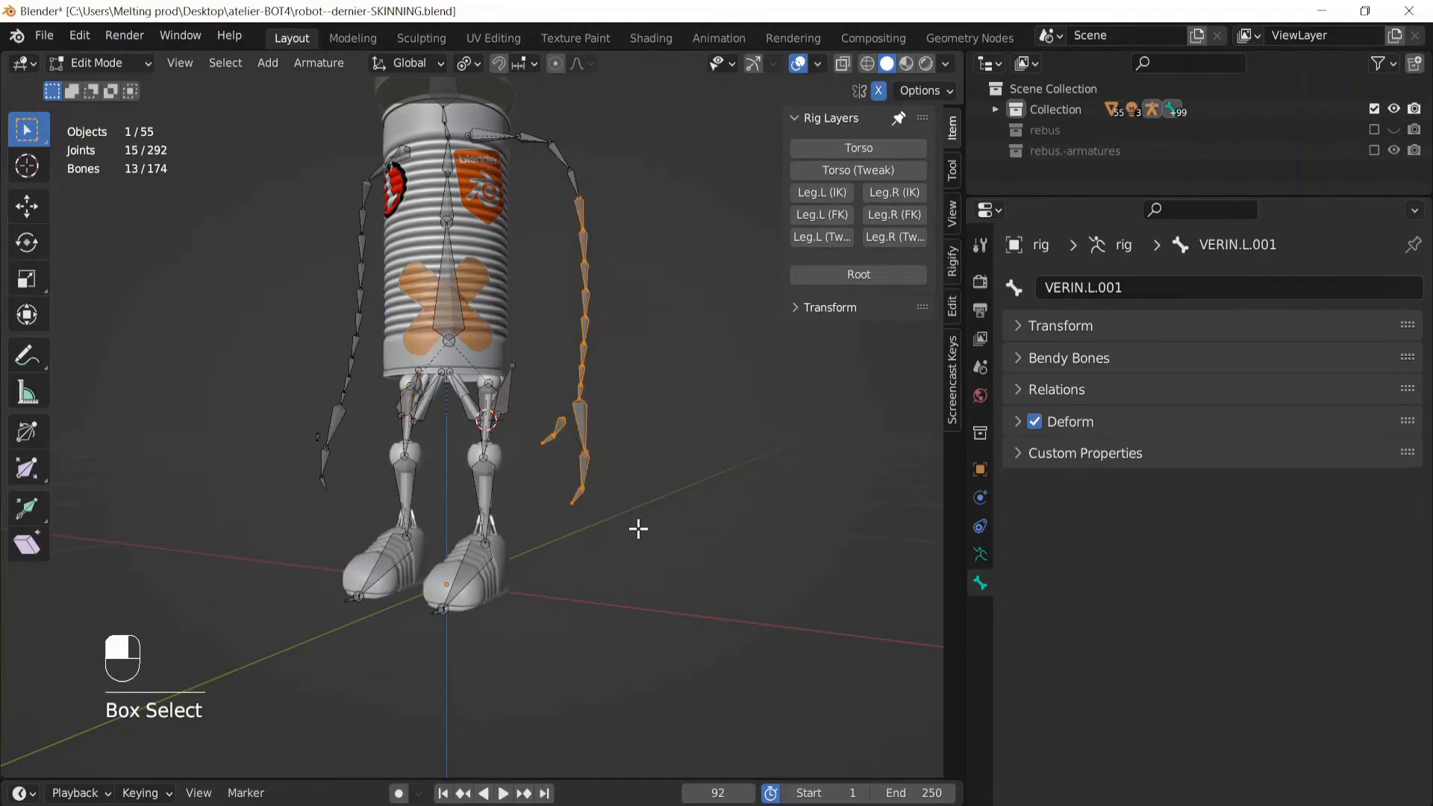
middle_click_drag(637, 529, 625, 474)
left_click_drag(273, 168, 355, 525, "shift")
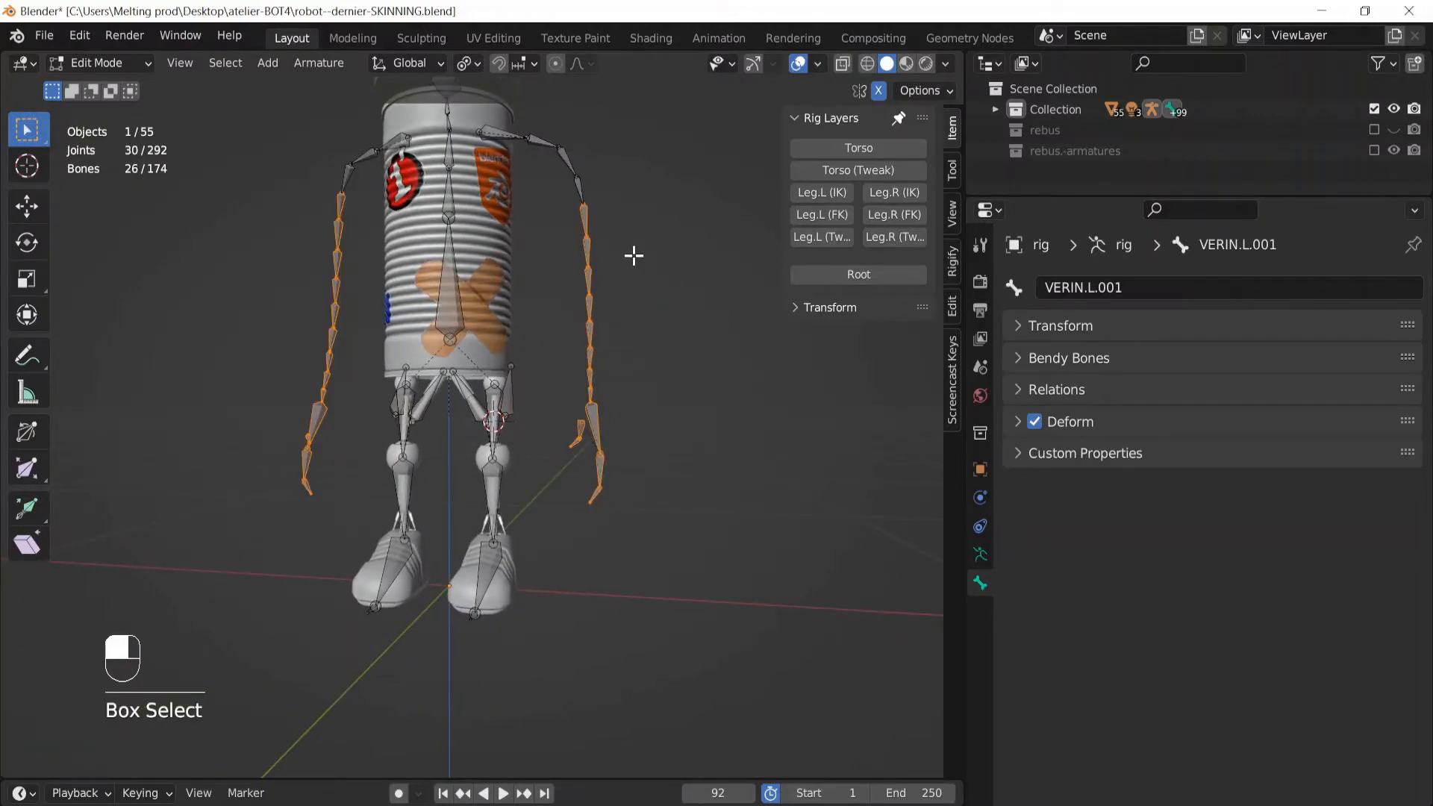
key("h")
Select the VERIN.L.001 bone and move its base onto the lower joint of the rear leg piston in side view
scroll(665, 413, "up", 8)
left_click(591, 322)
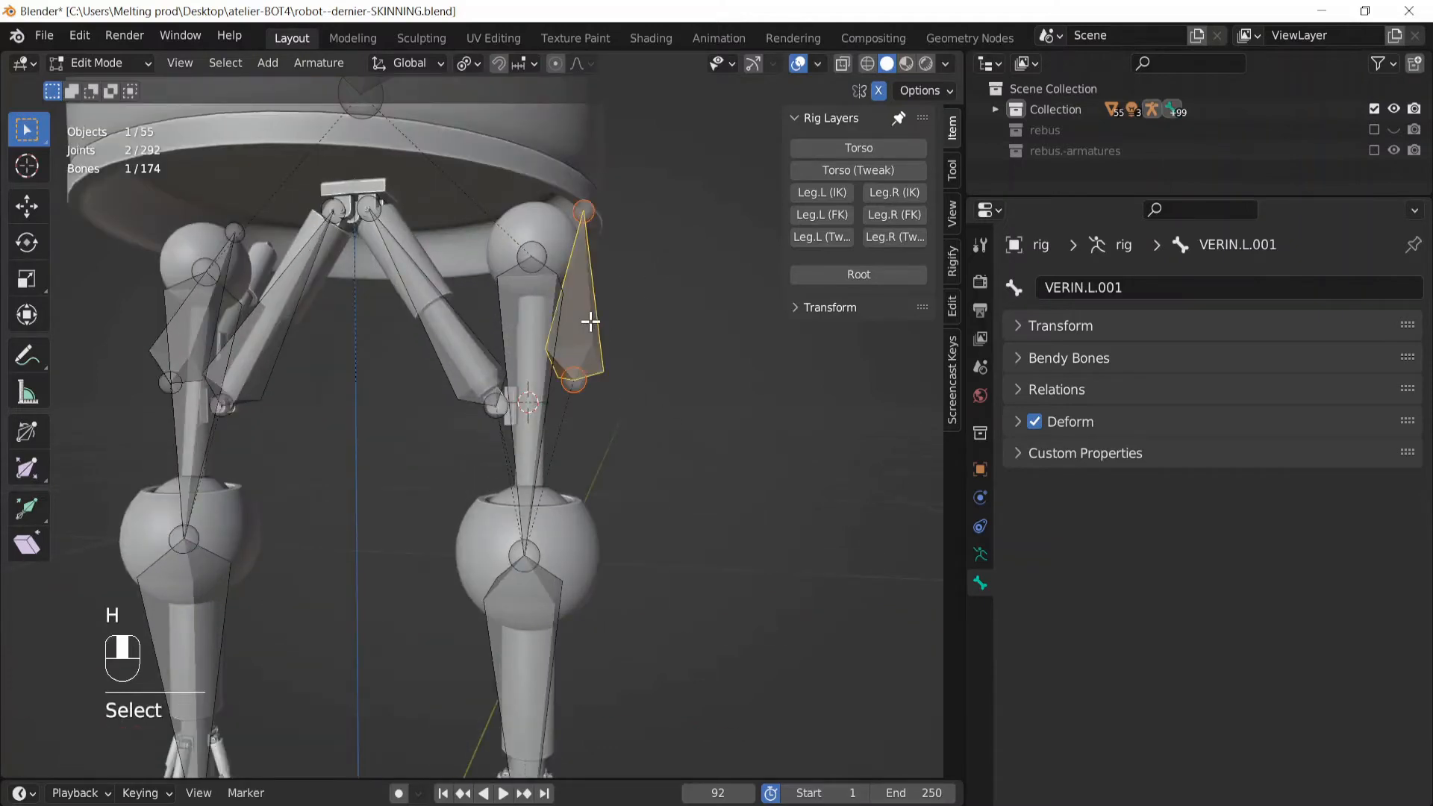
key("KP_3")
scroll(585, 319, "up", 4)
key("g")
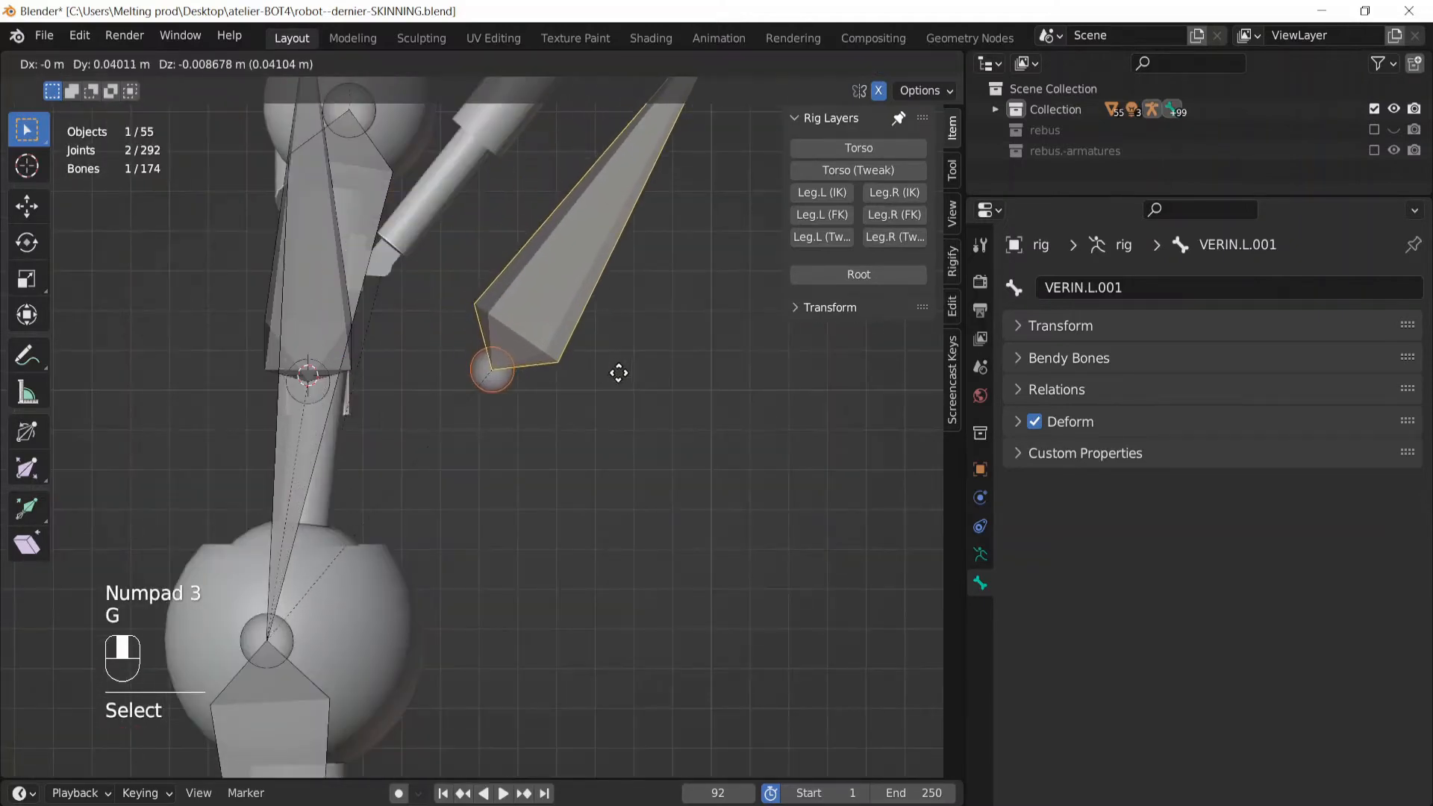
left_click(512, 269)
Scale VERIN.L.001 down toward the rear piston's size and fine-tune its base on the lower pivot
scroll(615, 511, "up", 4, "shift")
key("s")
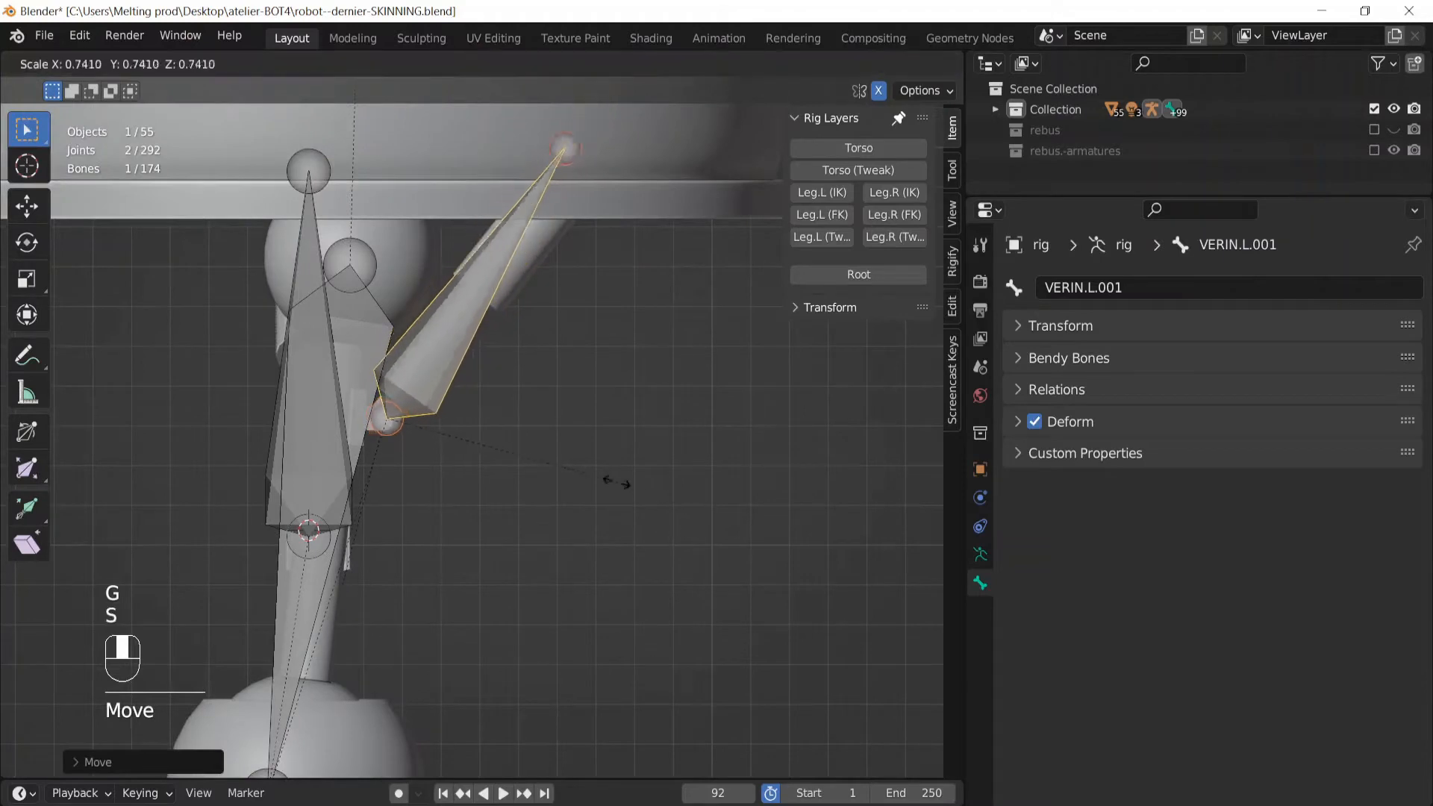
left_click(535, 455)
scroll(531, 448, "up", 4)
middle_click_drag(410, 413, 611, 425, "shift")
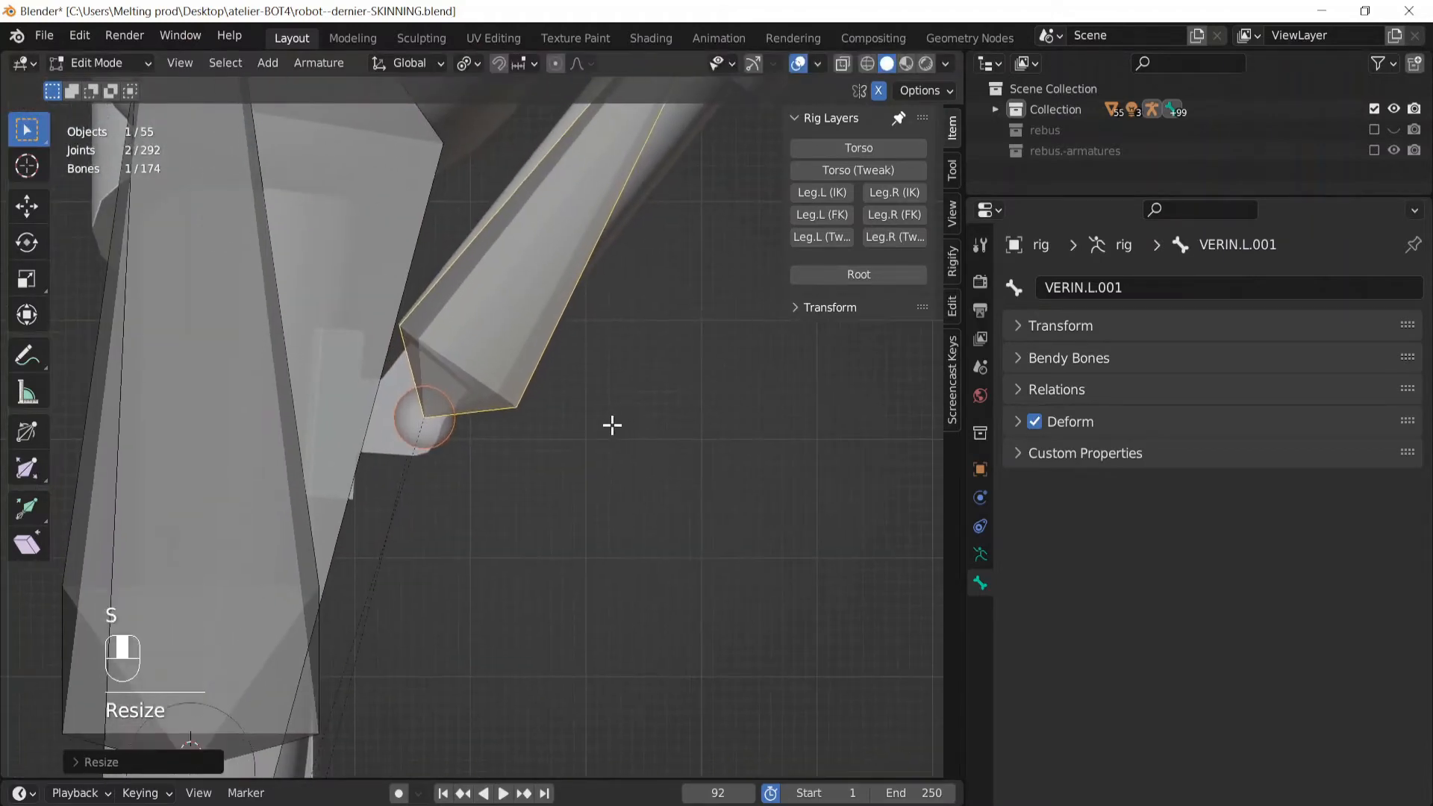
key("g")
left_click(590, 422)
key("s")
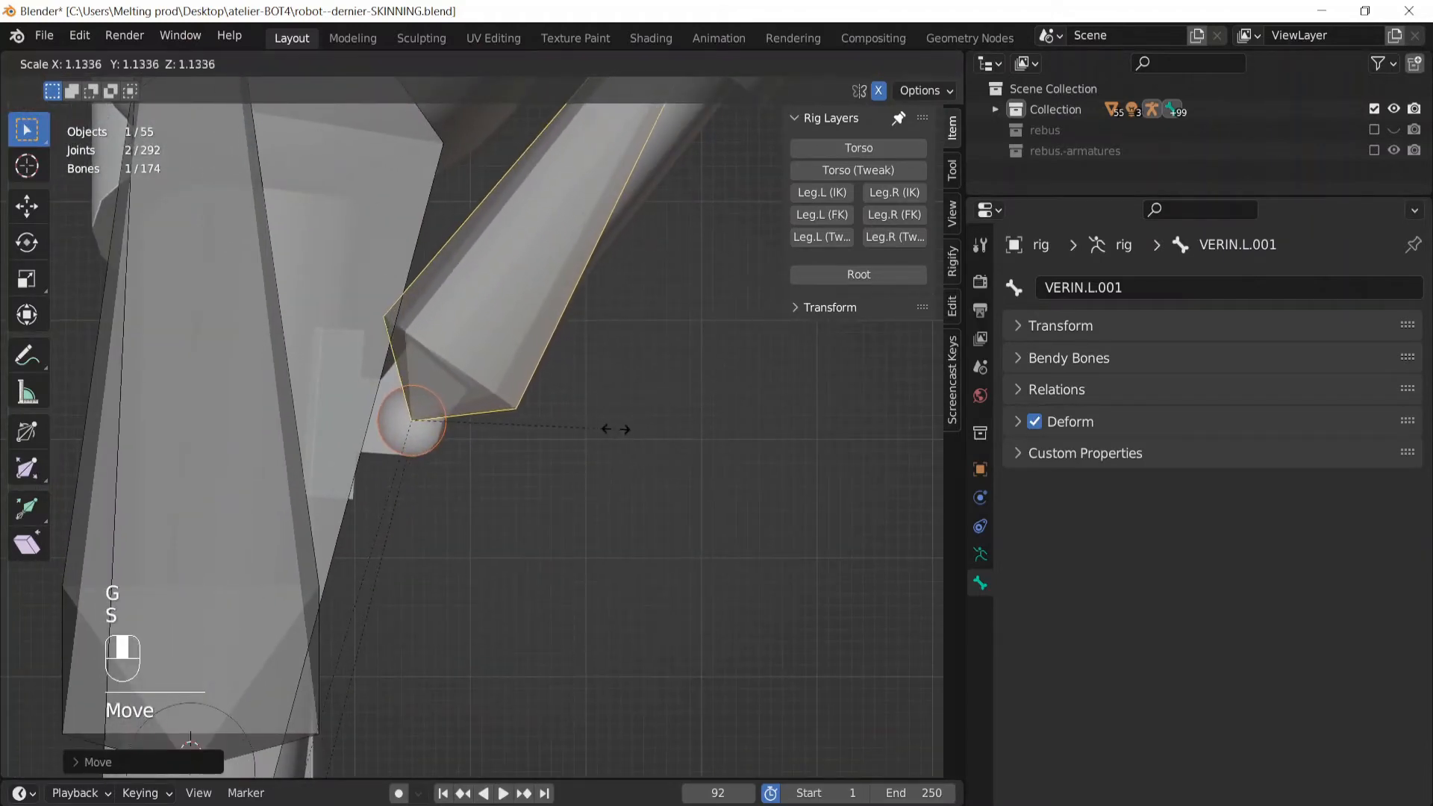
left_click(605, 425)
scroll(621, 400, "down", 3)
scroll(640, 336, "up", 3)
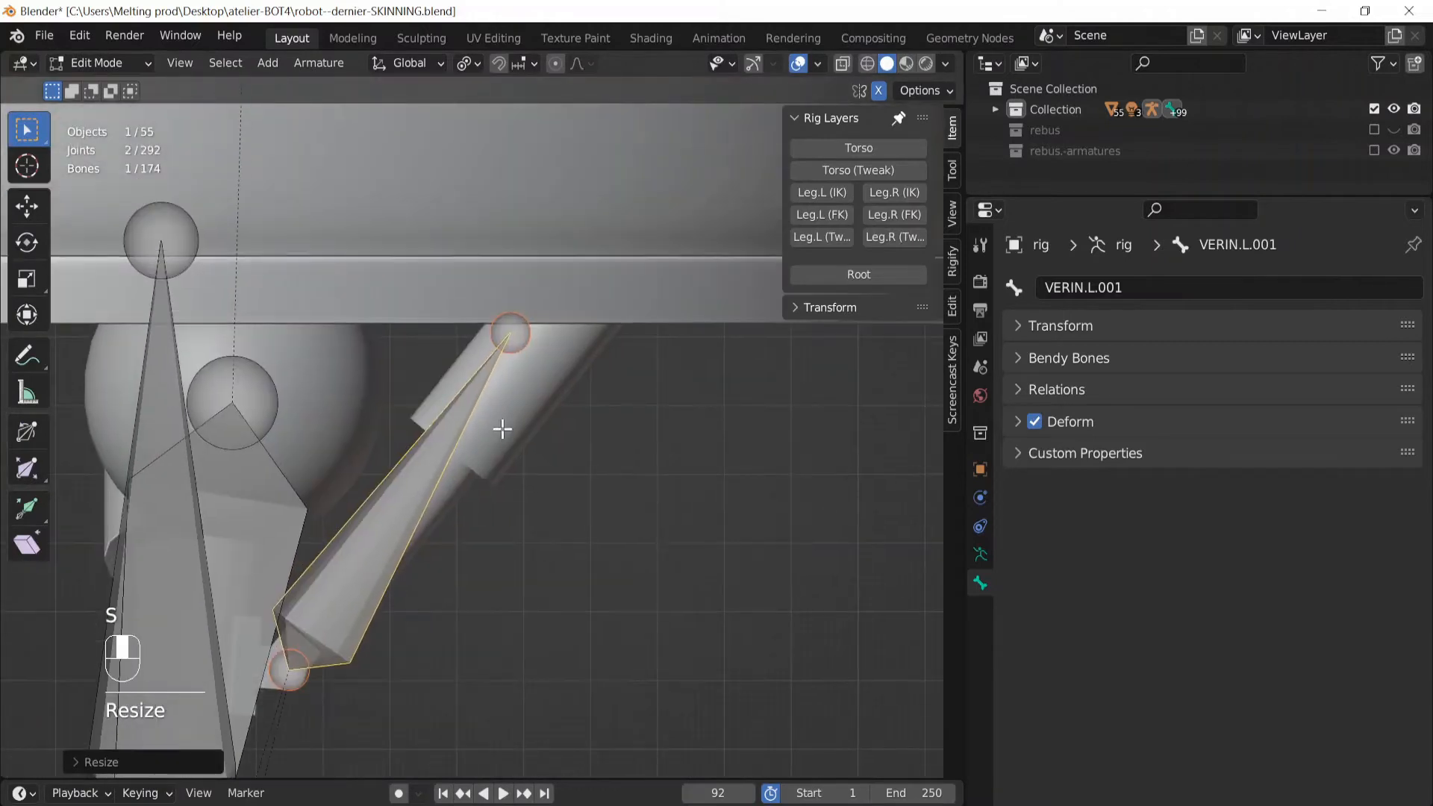
Move the tip joint of VERIN.L.001 onto the rear piston's upper pivot, using wireframe shading to place it
left_click(505, 331)
key("g")
left_click(646, 215)
scroll(652, 273, "down", 3)
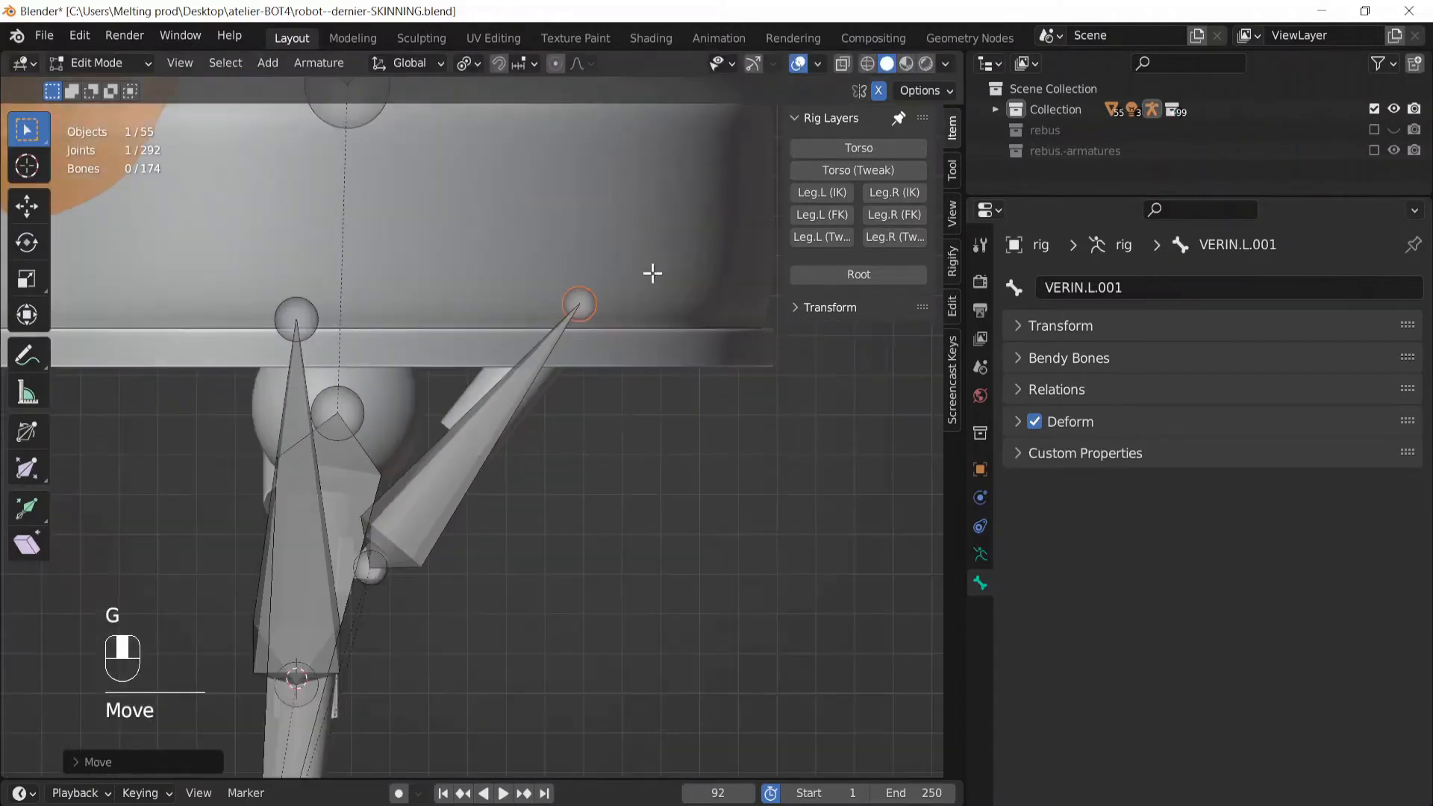
left_click(866, 65)
scroll(523, 403, "up", 5)
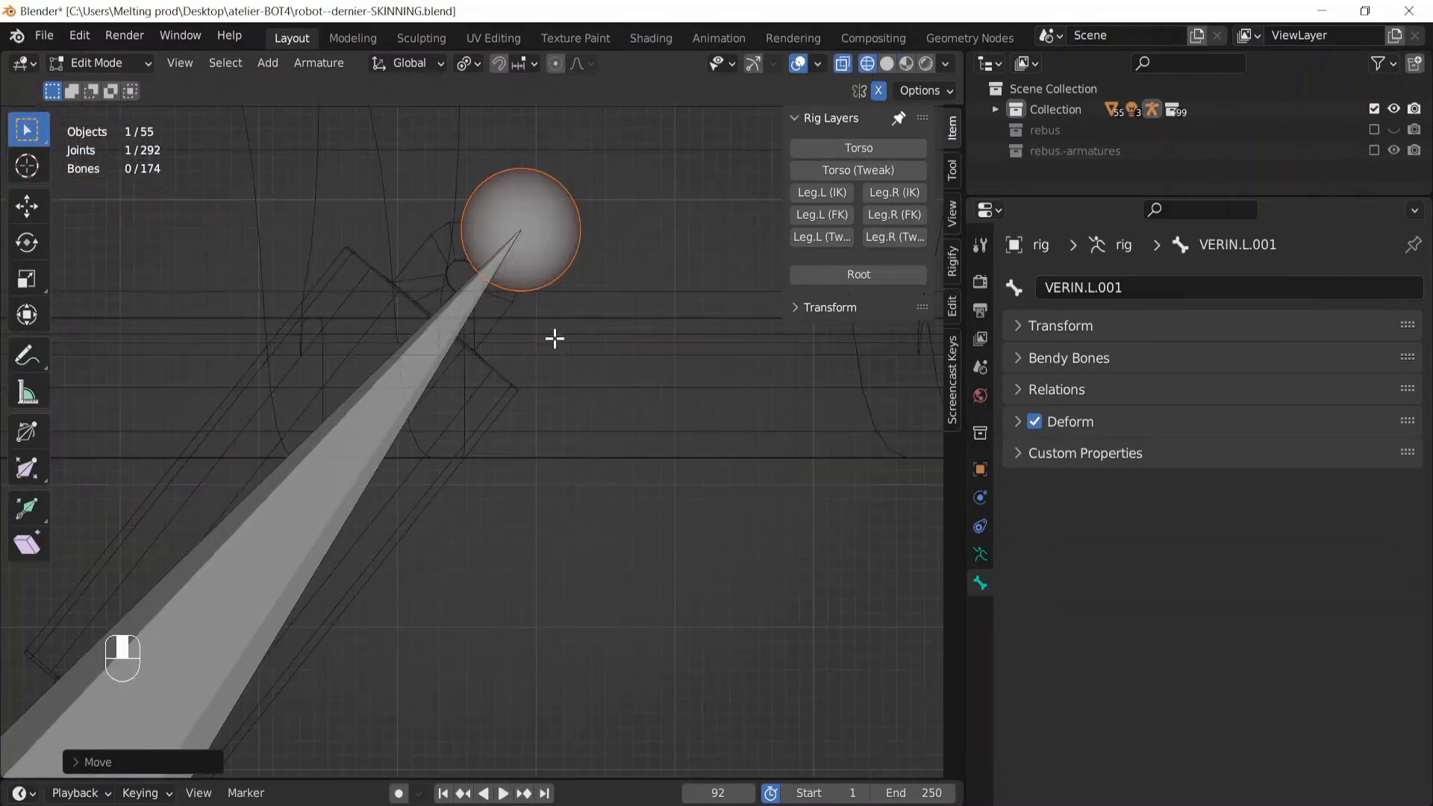
key("g")
left_click(507, 362)
scroll(419, 572, "down", 6)
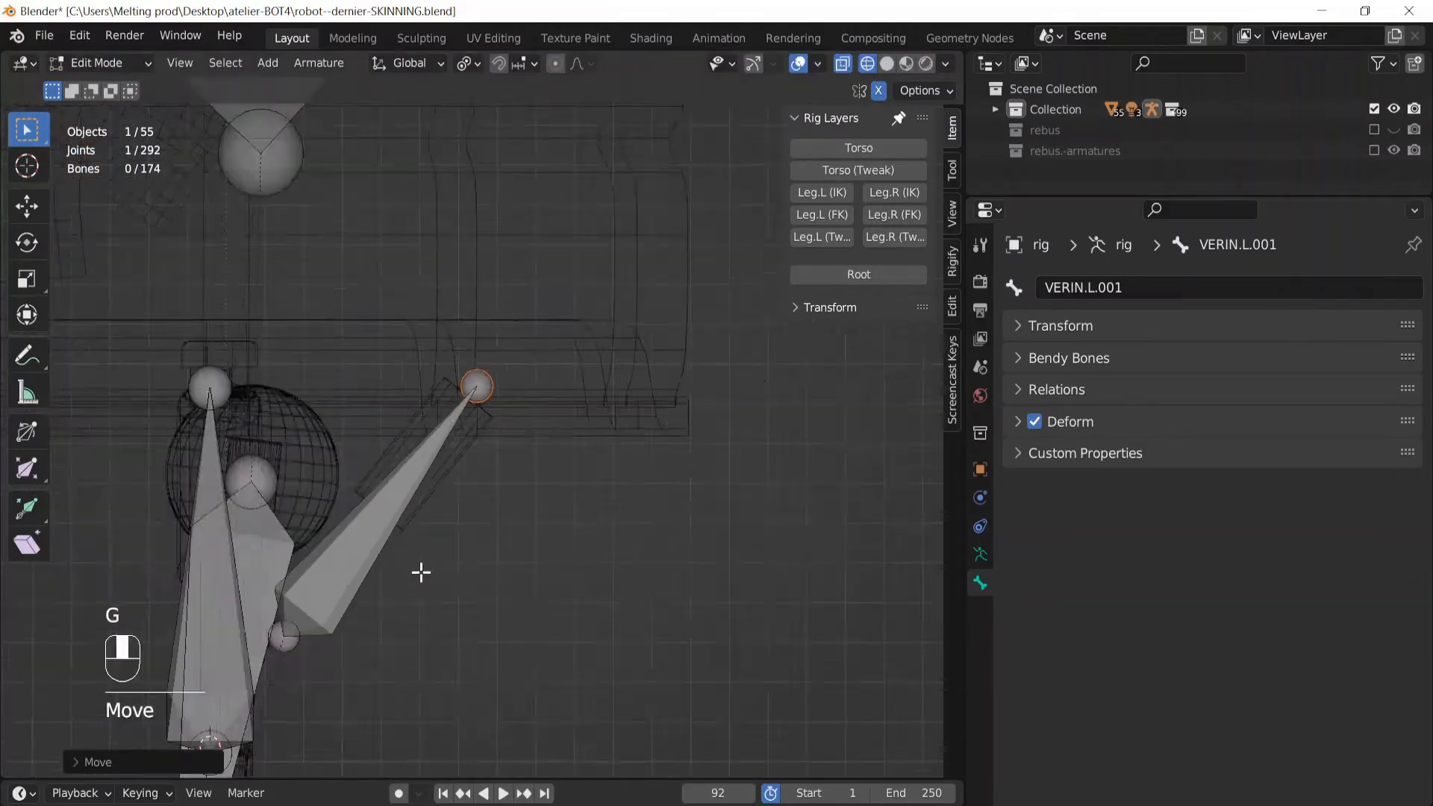
Move the whole VERIN.L.001 bone sideways onto the left rear piston, aligning it along the X axis in front view
middle_click_drag(556, 592, 561, 590)
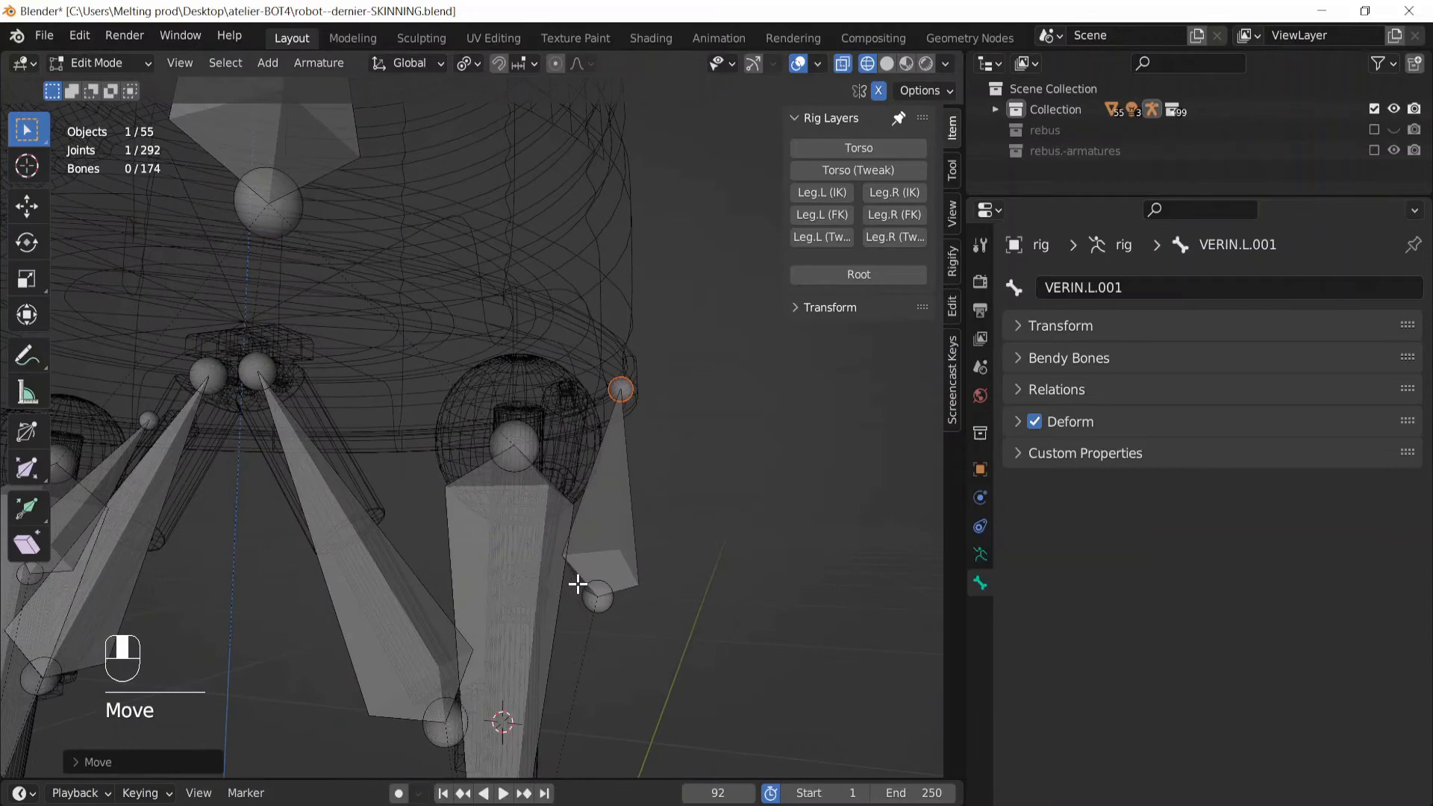
left_click(611, 532)
middle_click_drag(650, 530, 618, 428)
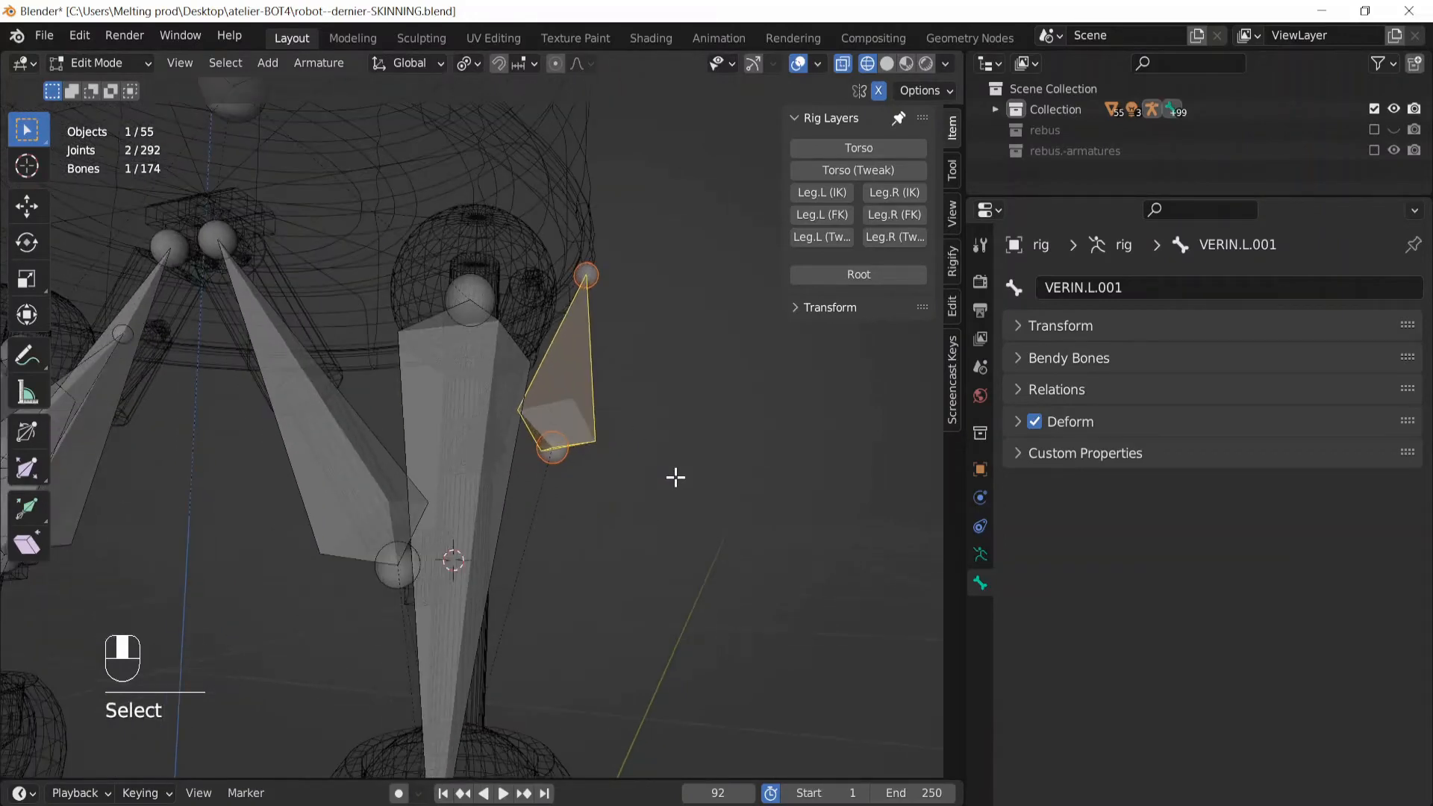
key("g")
left_click(587, 486)
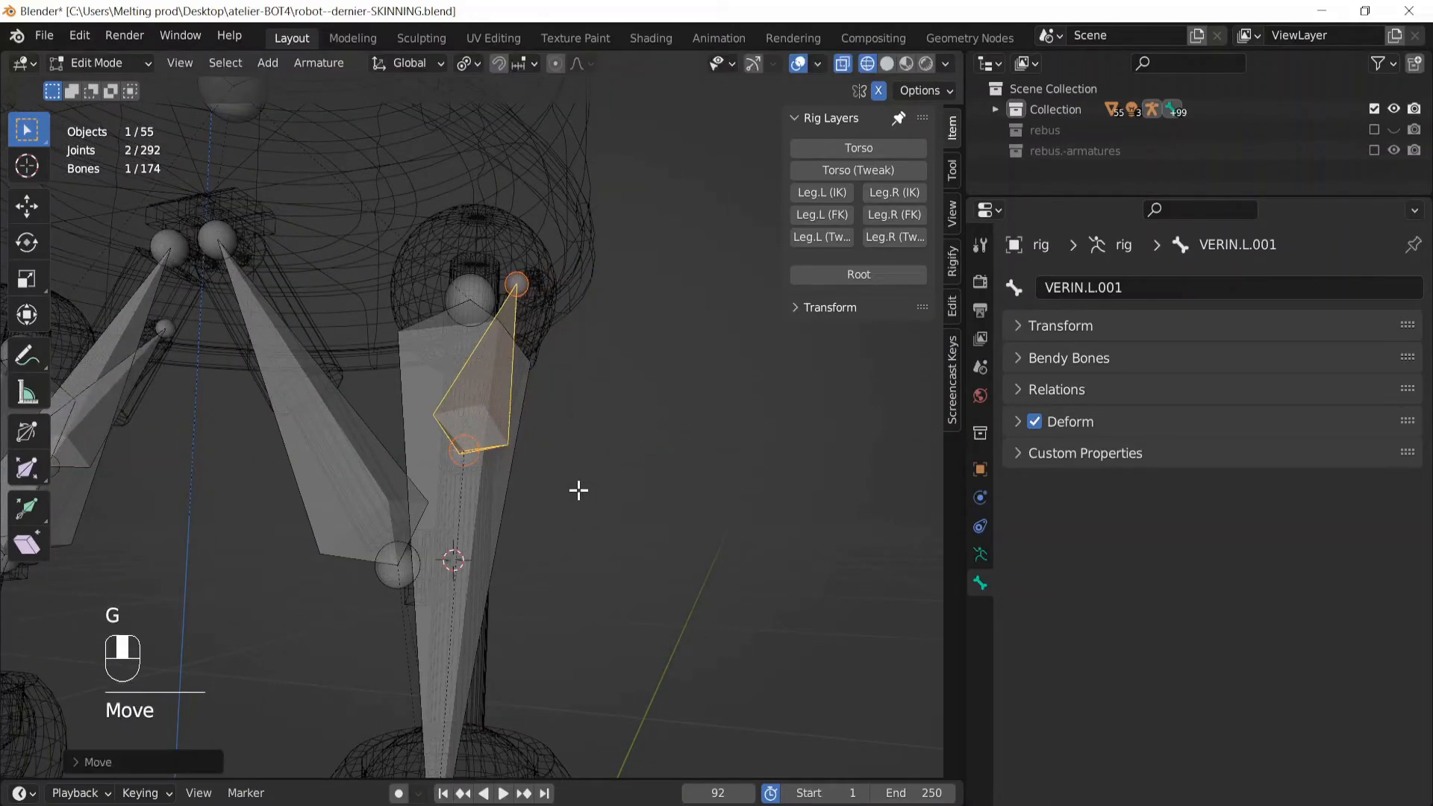
key("KP_1")
scroll(594, 392, "up", 4)
key("g")
key("x")
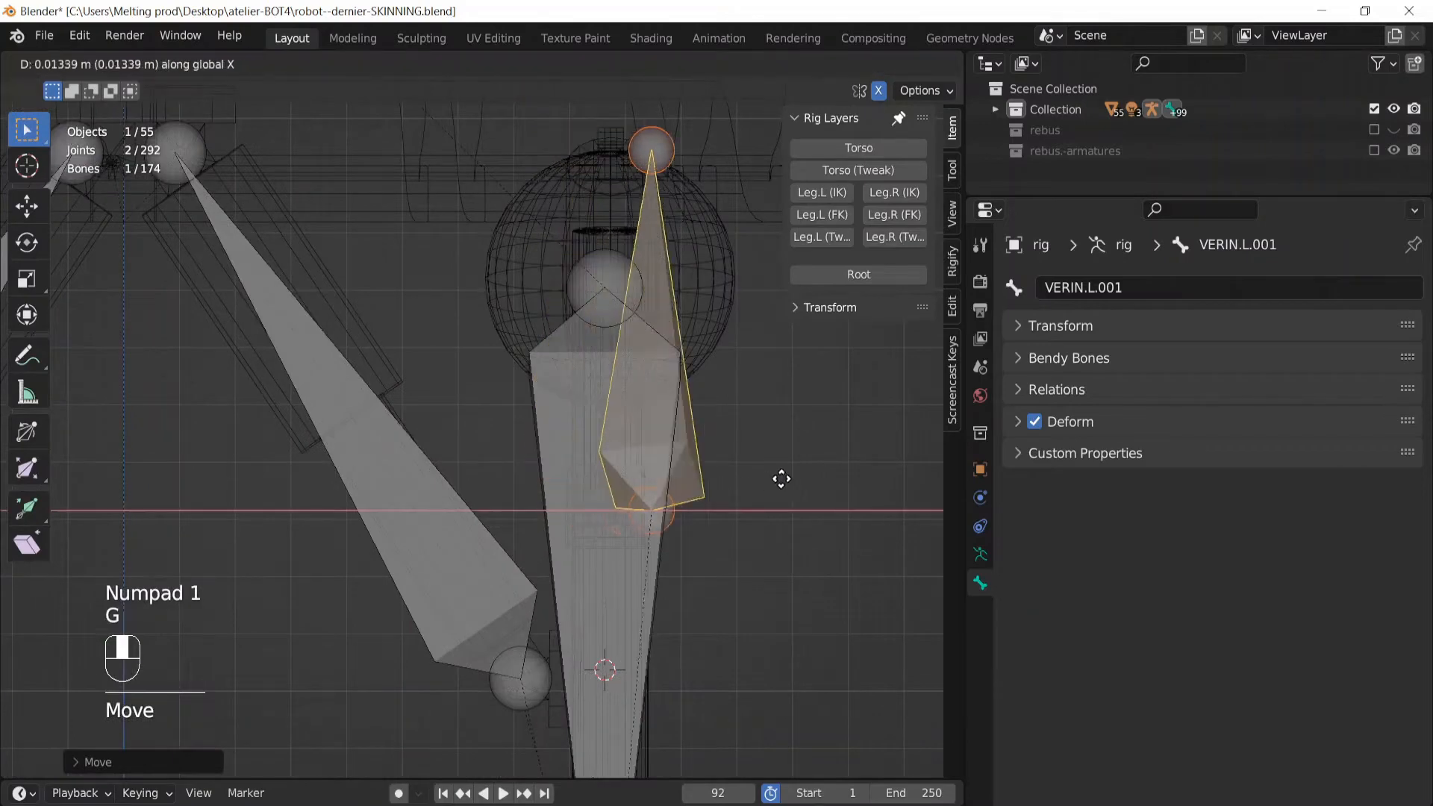
left_click(723, 479)
Fine-tune the X position of VERIN.L.001 to centre its base on the rear piston's lower joint in front view
middle_click_drag(728, 579, 604, 359, "shift")
scroll(604, 360, "up", 1)
scroll(604, 359, "up", 3)
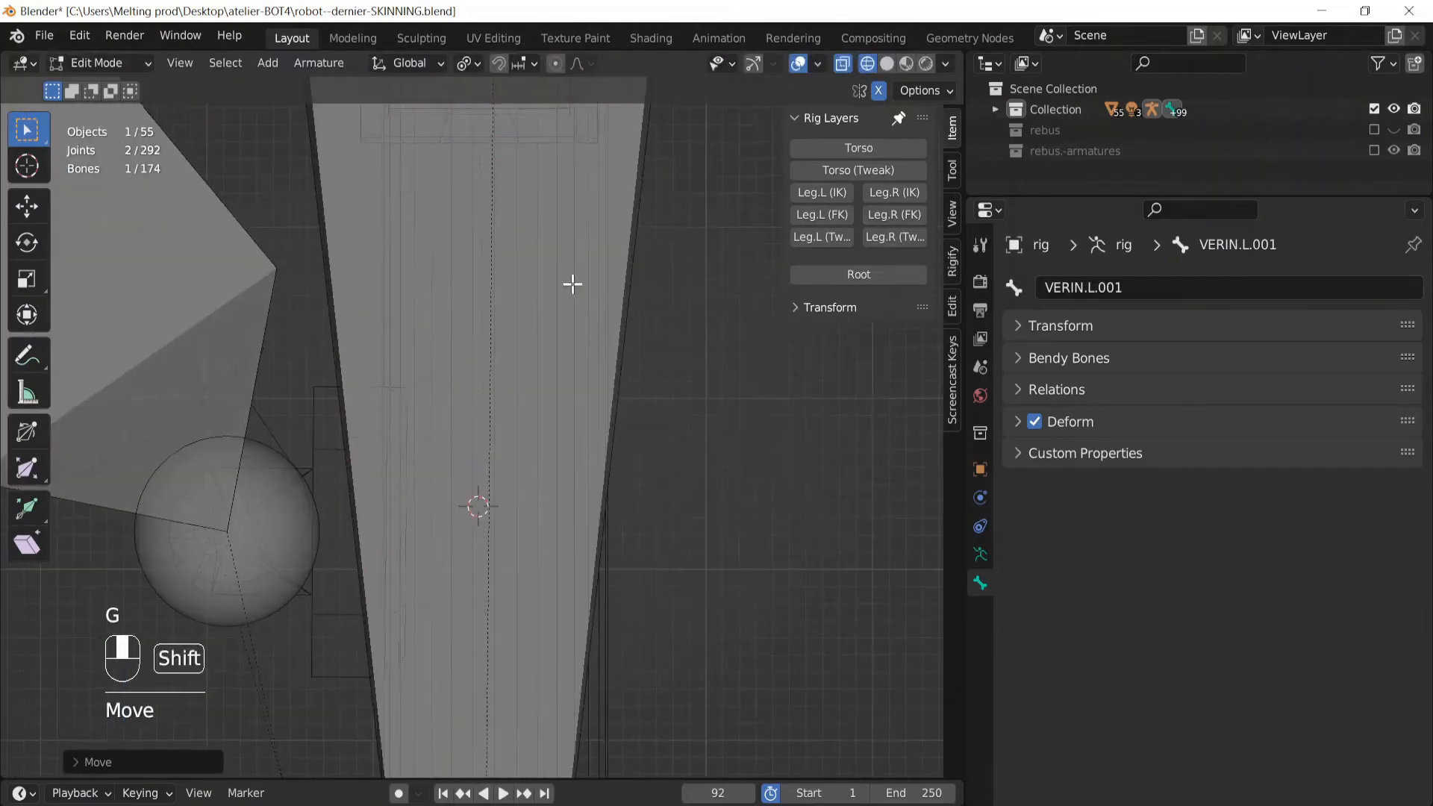
middle_click_drag(573, 285, 571, 468, "shift")
key("g")
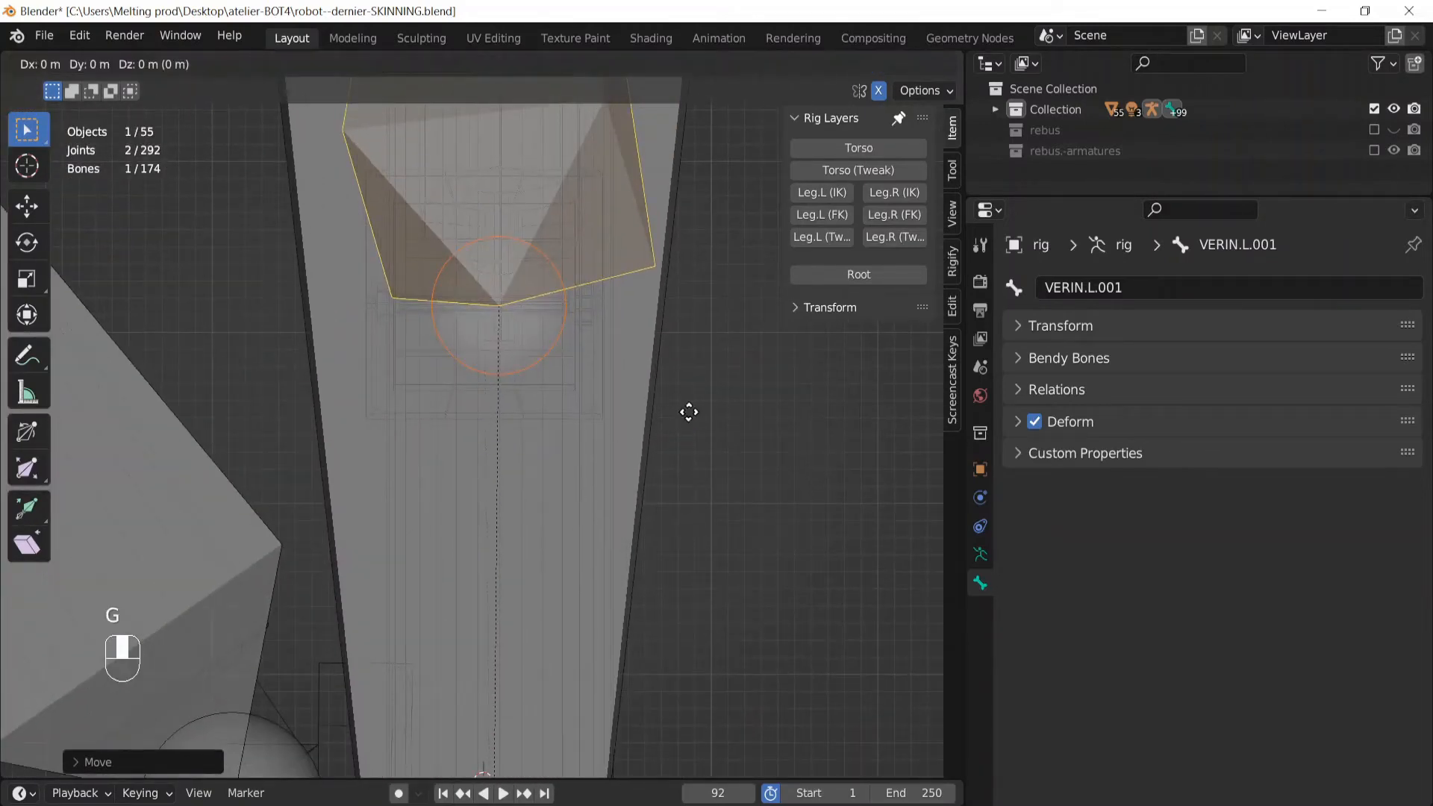
left_click(675, 411)
key("g")
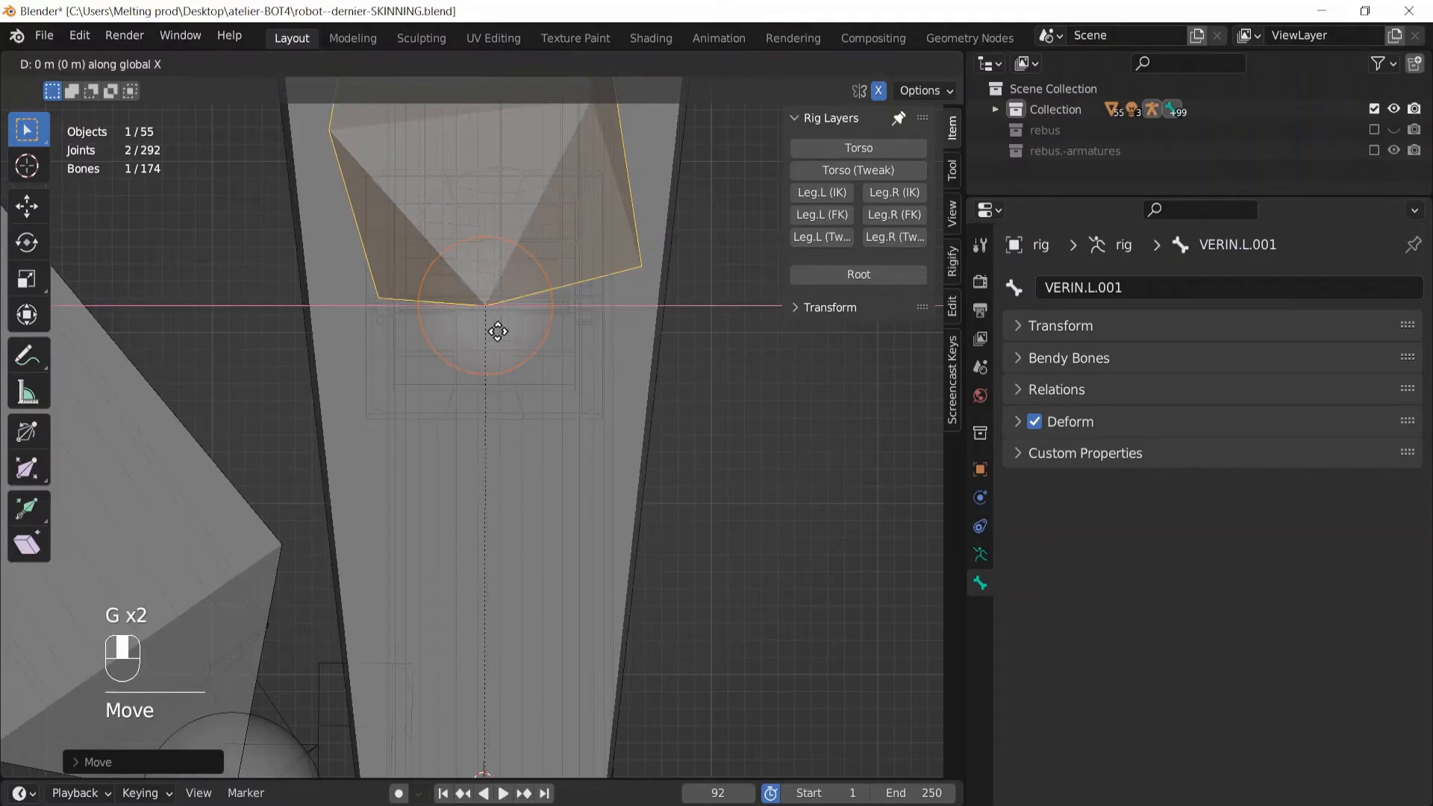
key("Escape")
key("g")
left_click(583, 323)
key("g")
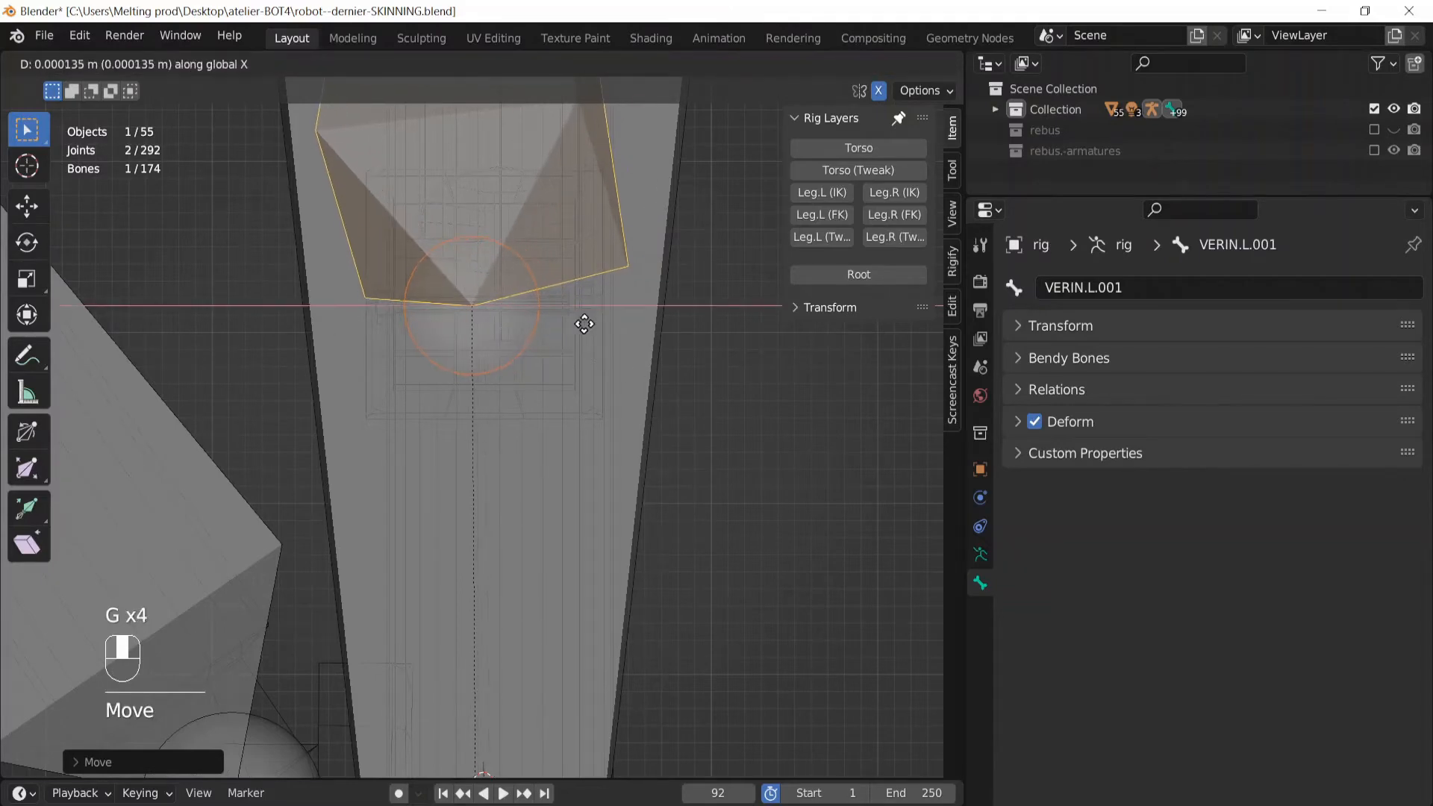
left_click(650, 352)
Recalculate the roll of VERIN.L.001 to the Global -X Axis and display the armature's bone axes
scroll(701, 473, "down", 5)
middle_click_drag(701, 473, 621, 474)
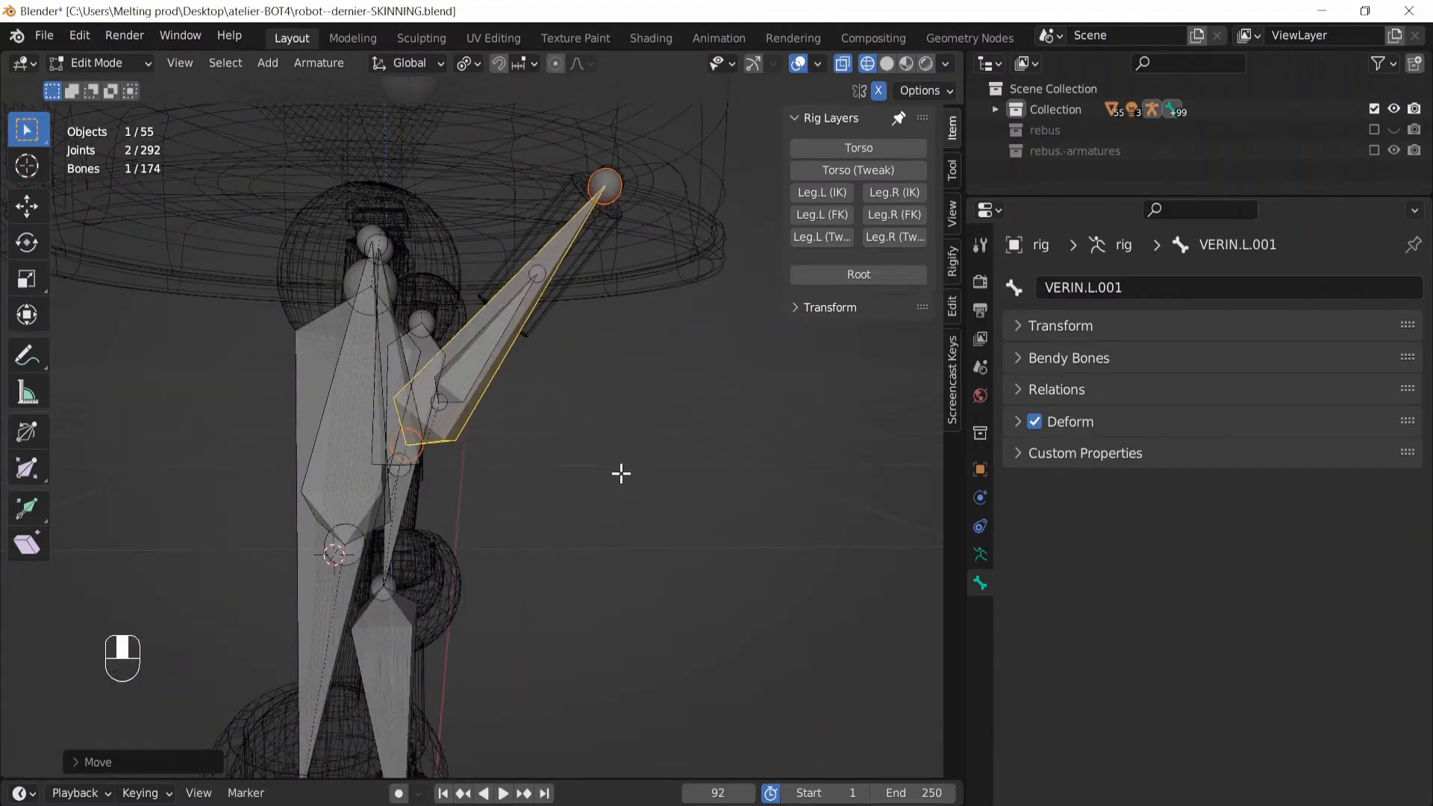
middle_click_drag(556, 357, 621, 383)
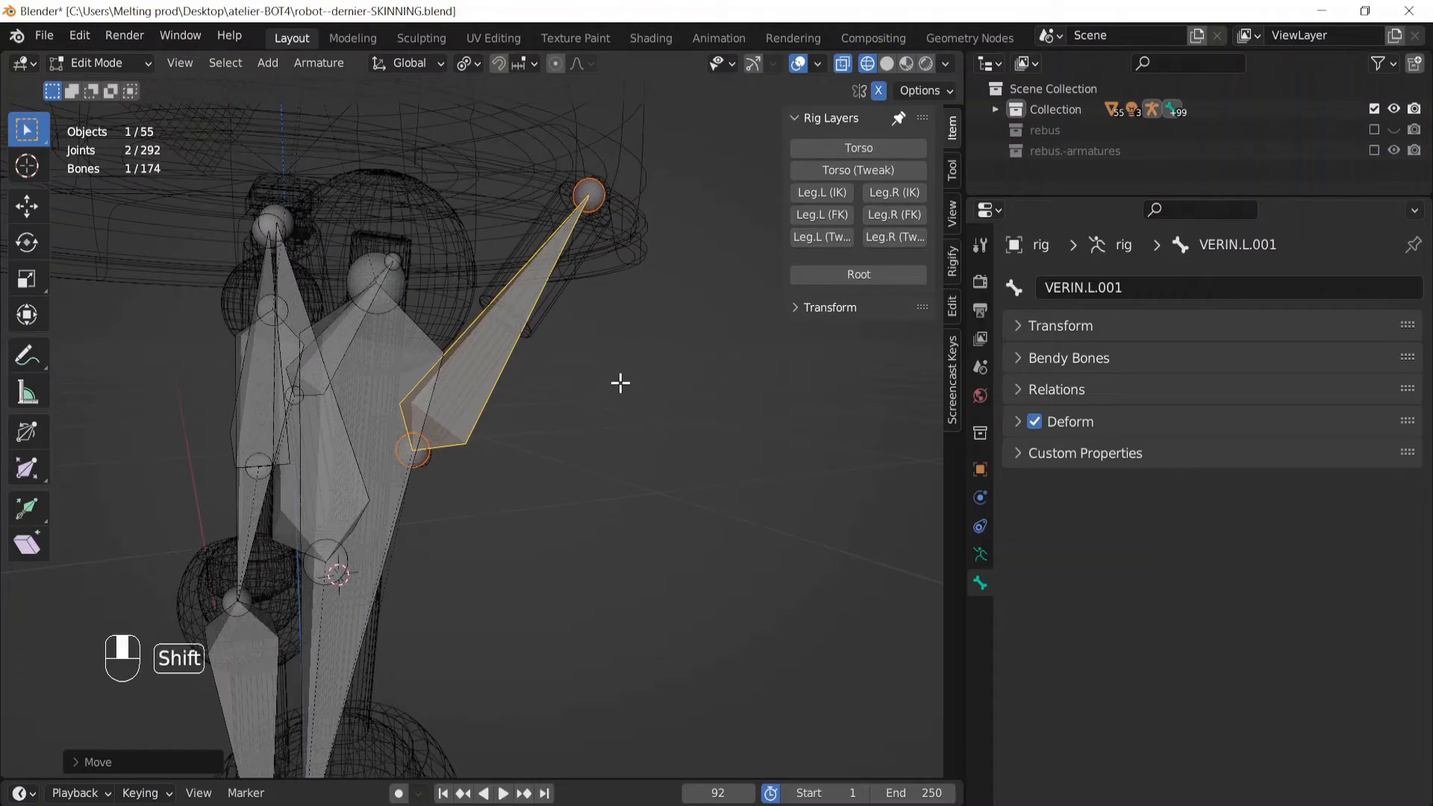
key("shift+n")
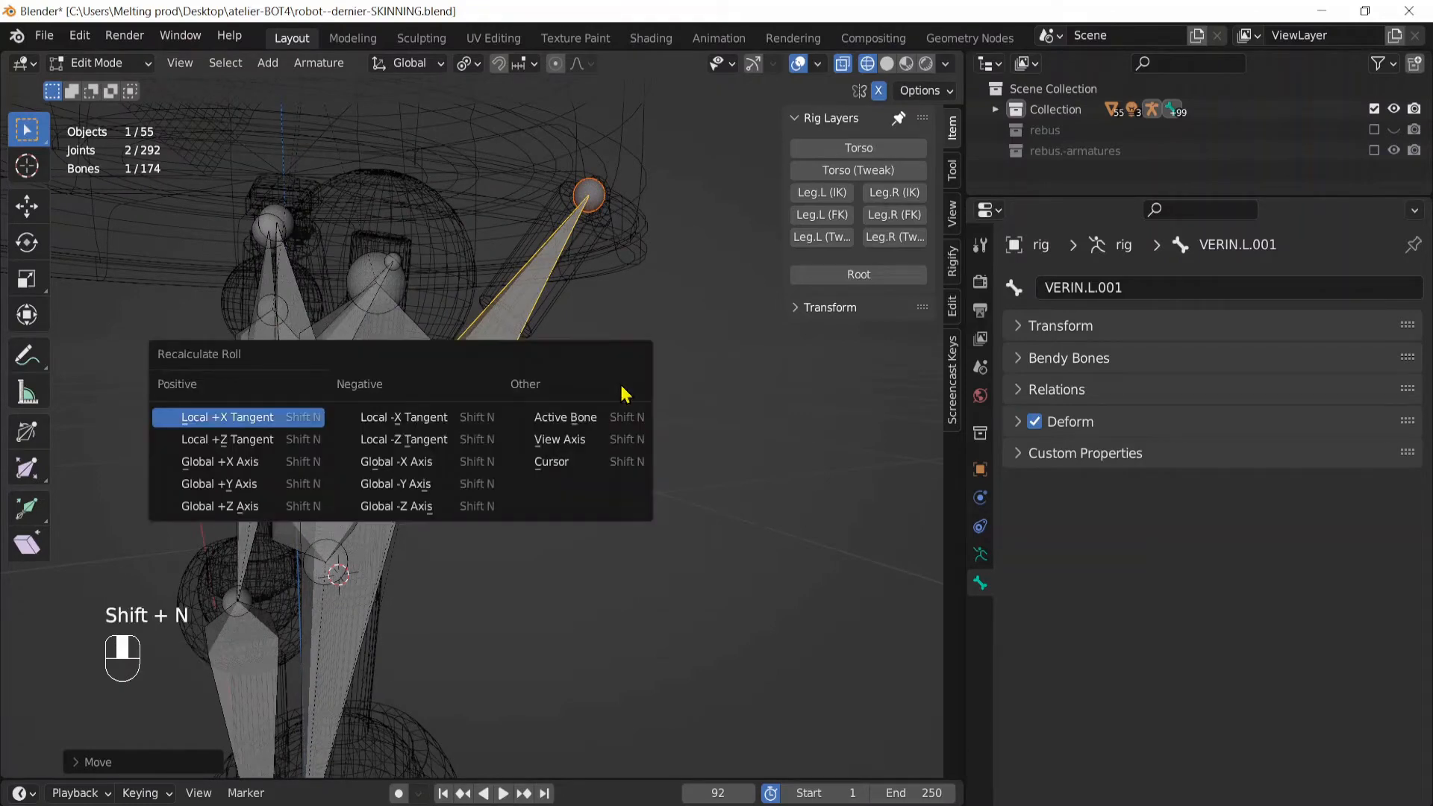
left_click(396, 462)
middle_click_drag(559, 472, 611, 485)
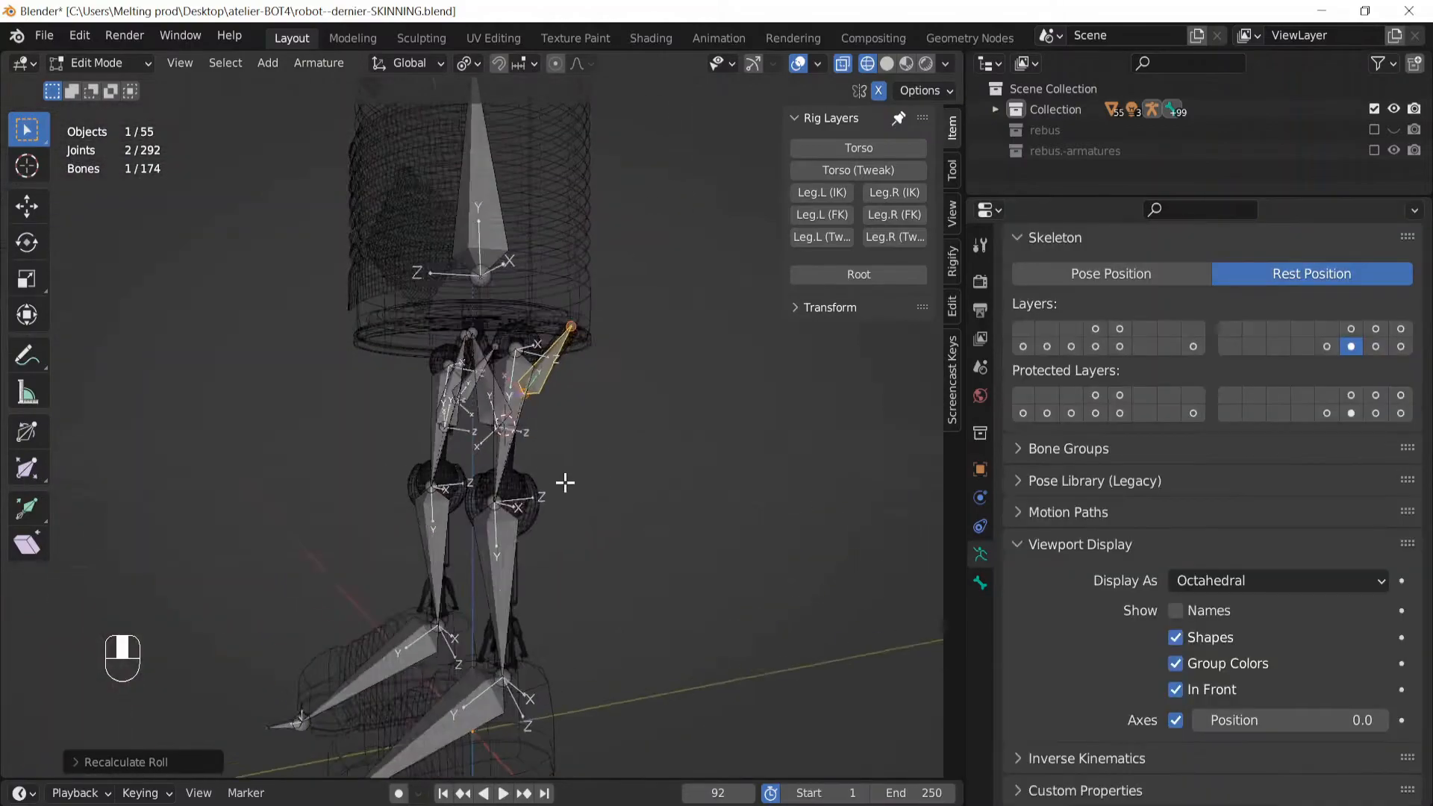
middle_click_drag(563, 480, 663, 512)
key("KP_1")
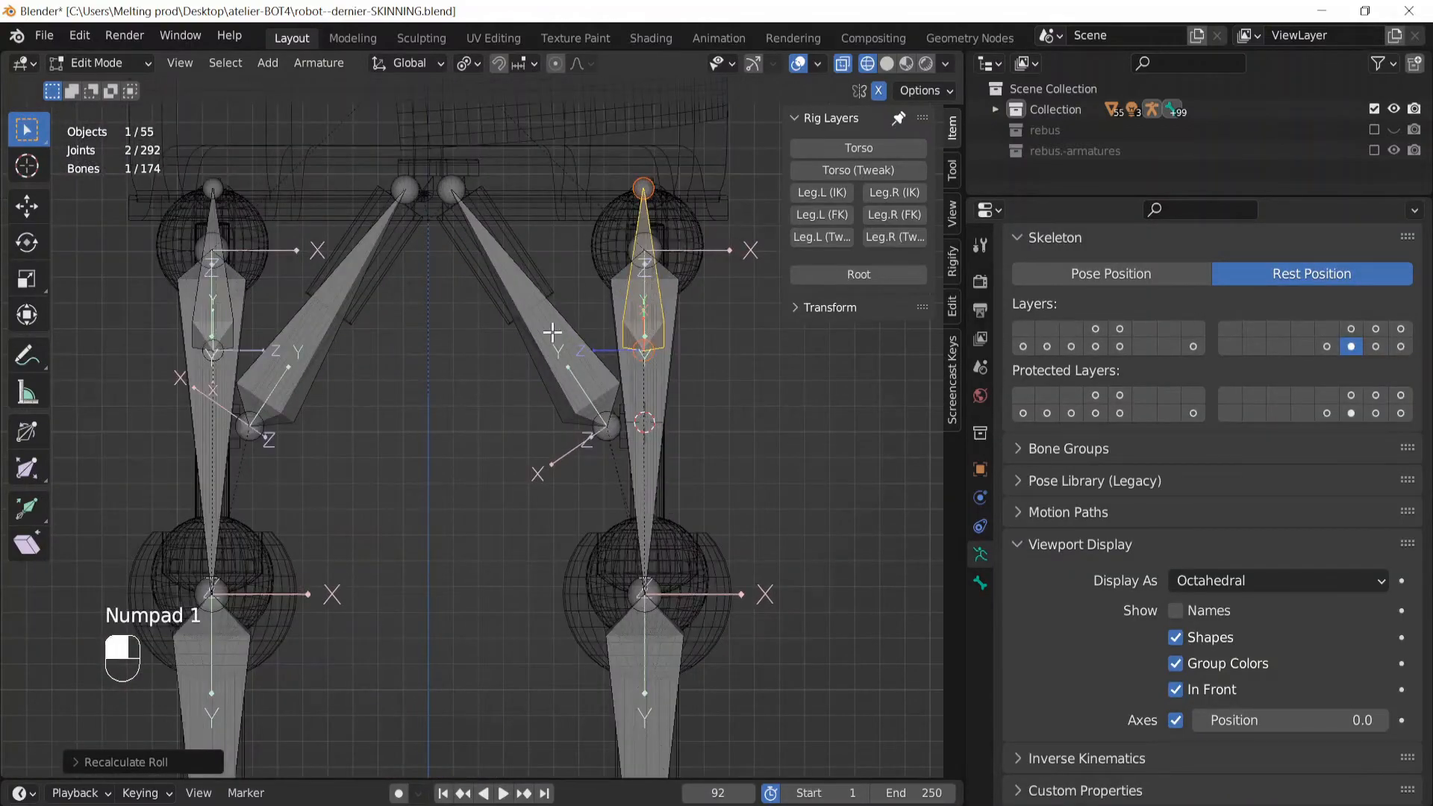
Clear the roll of the left hip piston bone and set its roll to about 35 degrees in front view
left_click(623, 430)
key("ctrl+r")
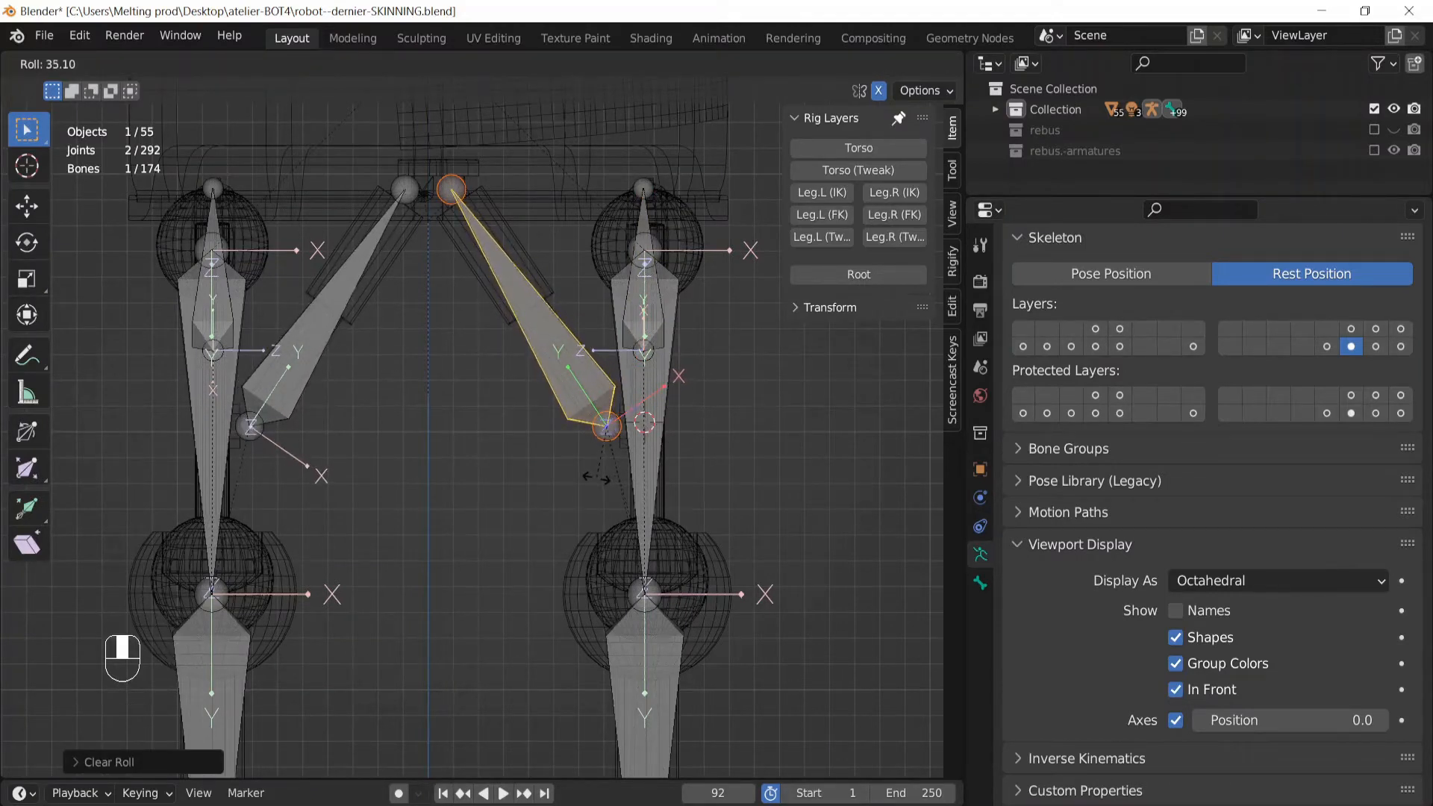
left_click(598, 478)
scroll(743, 440, "up", 3)
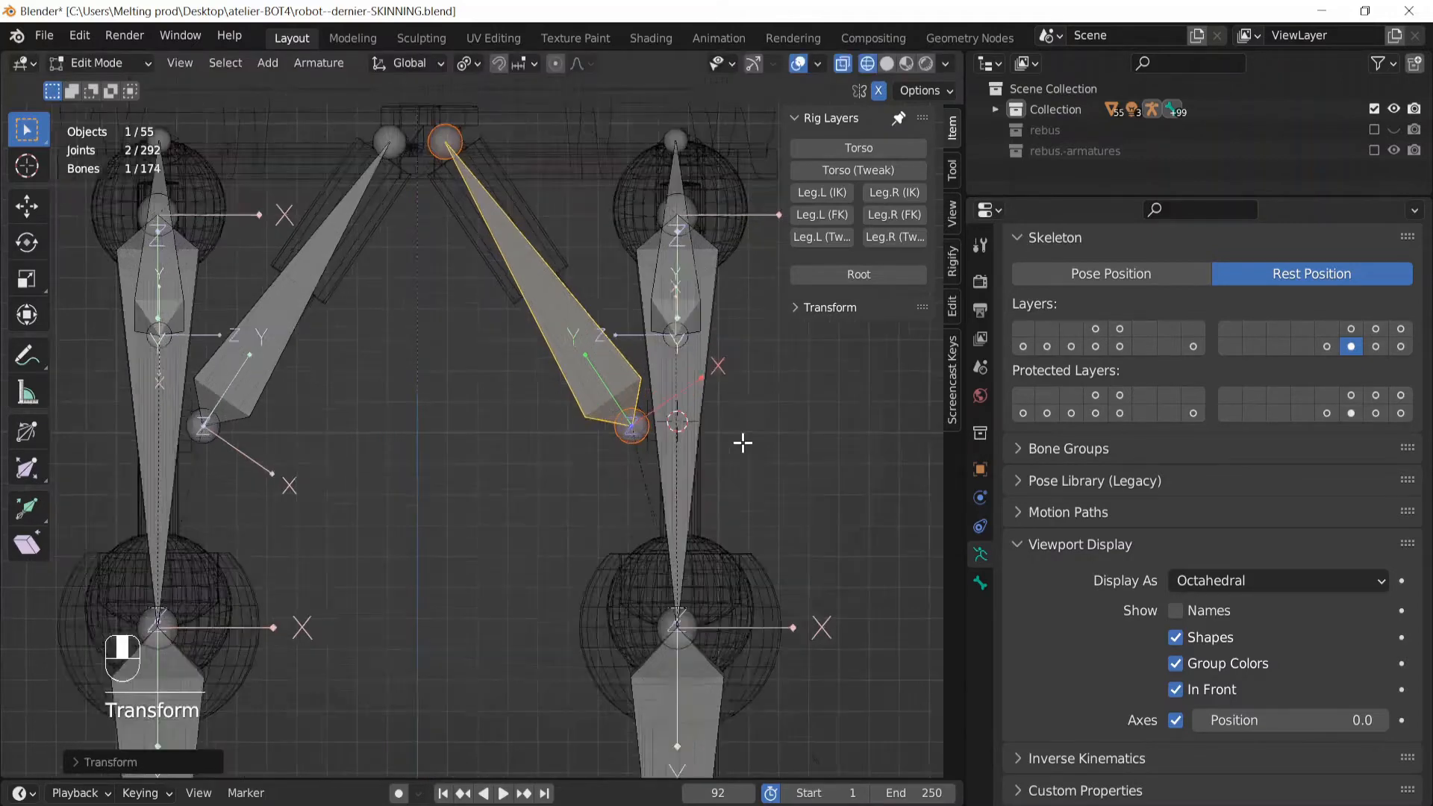
scroll(744, 466, "down", 3)
middle_click_drag(806, 495, 717, 598, "shift")
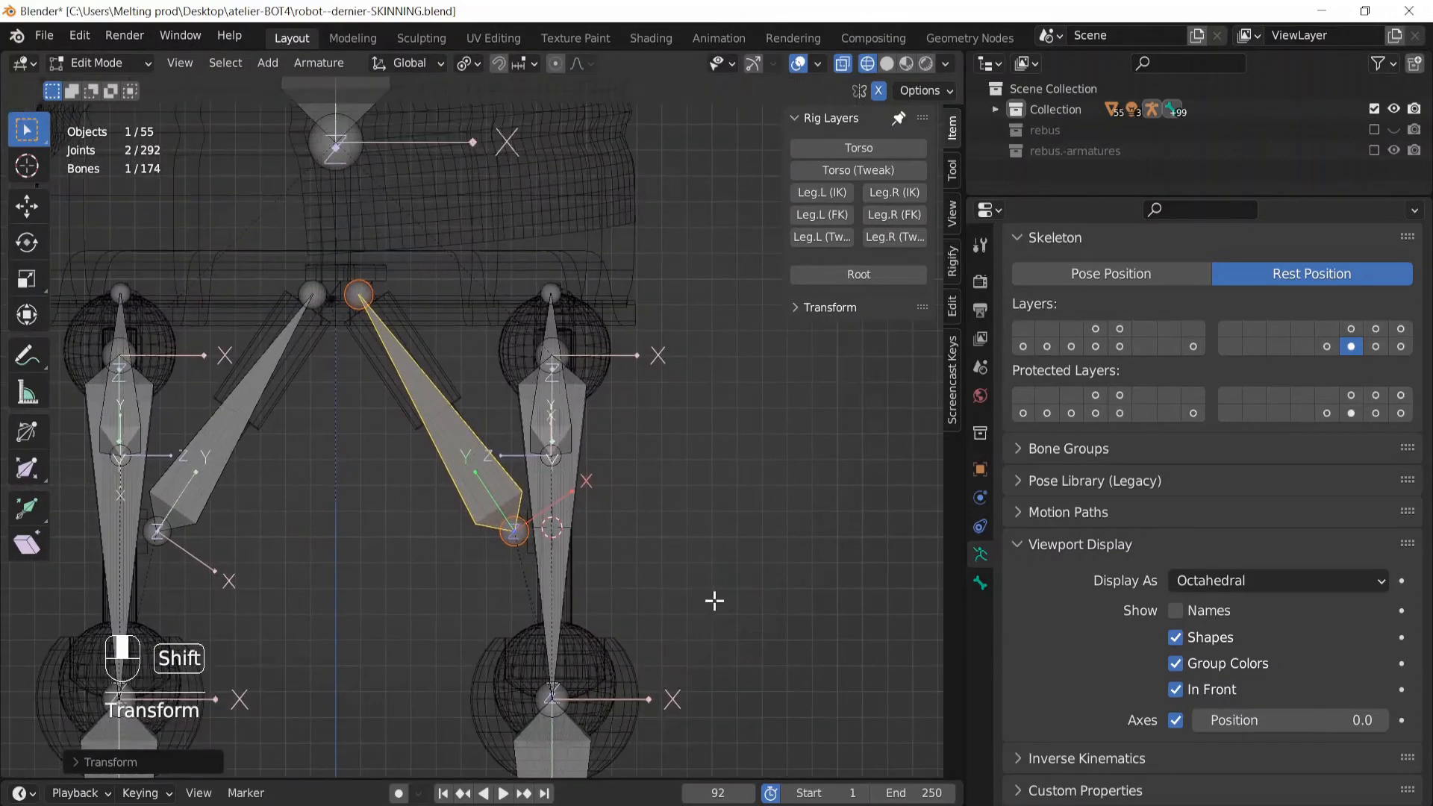
Duplicate the left hip piston bone with X mirror and place the copy beside the left lower leg in front view
middle_click_drag(611, 517, 564, 489, "shift")
scroll(564, 489, "up", 3)
left_click(544, 295)
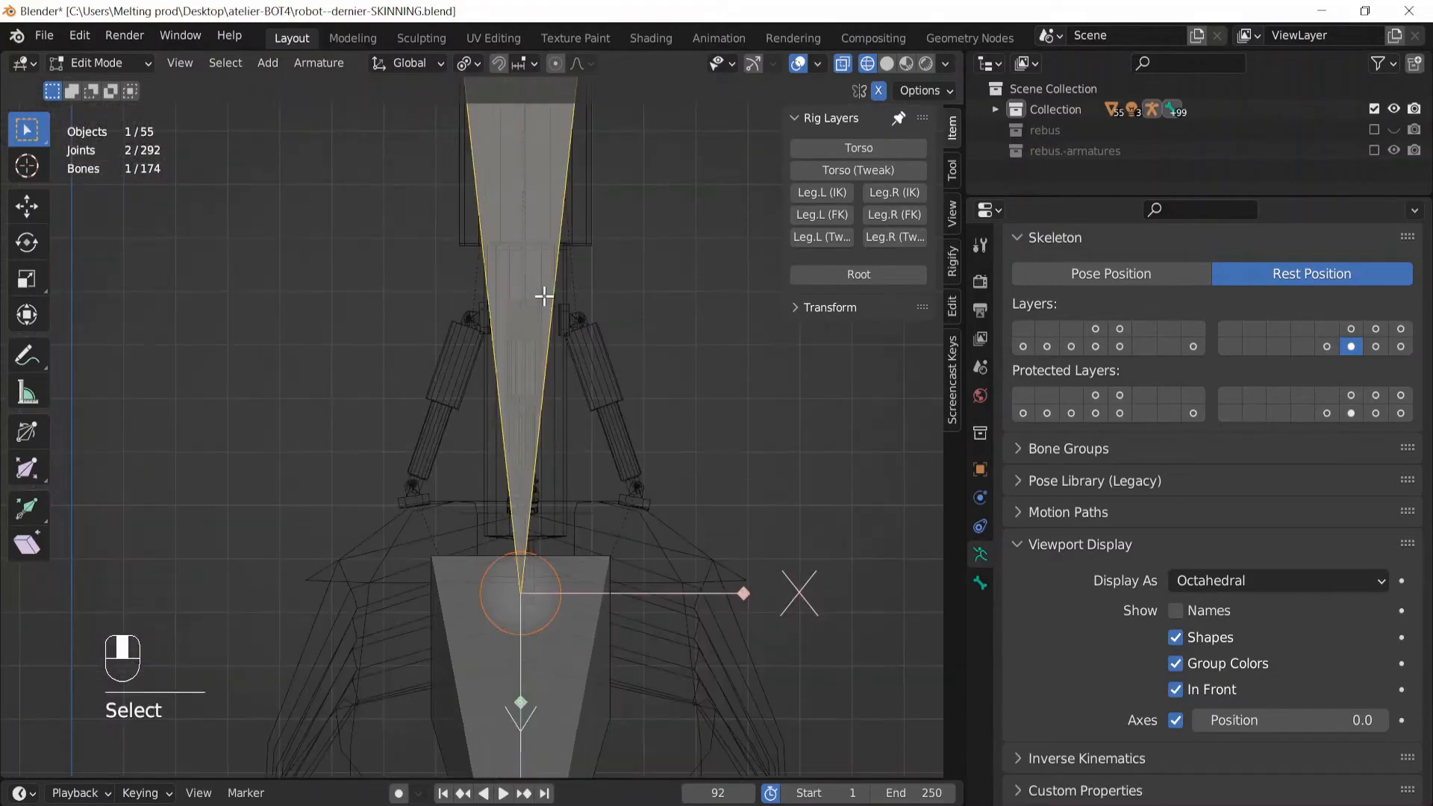
scroll(592, 422, "down", 5)
scroll(554, 362, "up", 1)
middle_click_drag(586, 250, 609, 305, "shift")
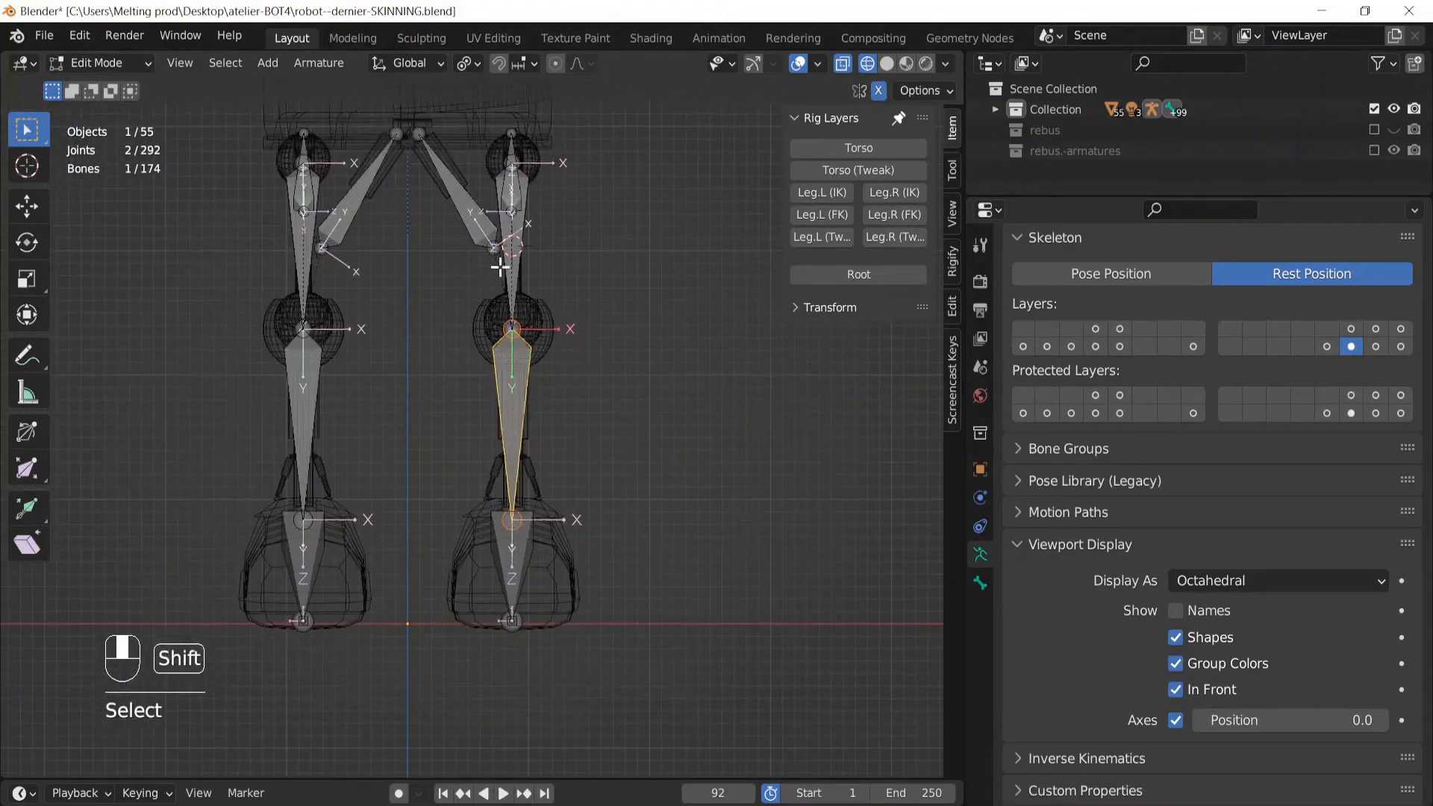
left_click(476, 221)
key("shift+d")
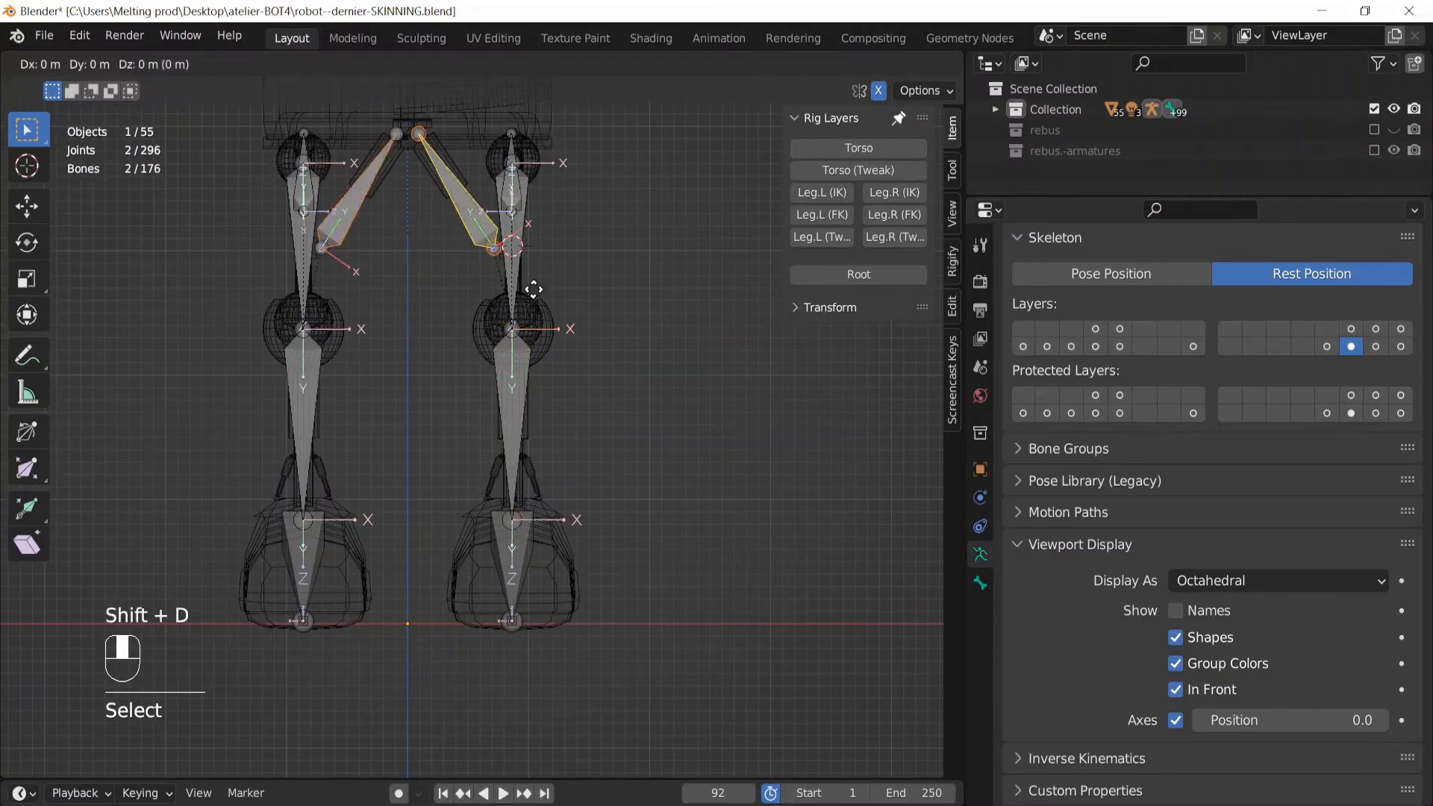
left_click(663, 521)
scroll(604, 427, "up", 2)
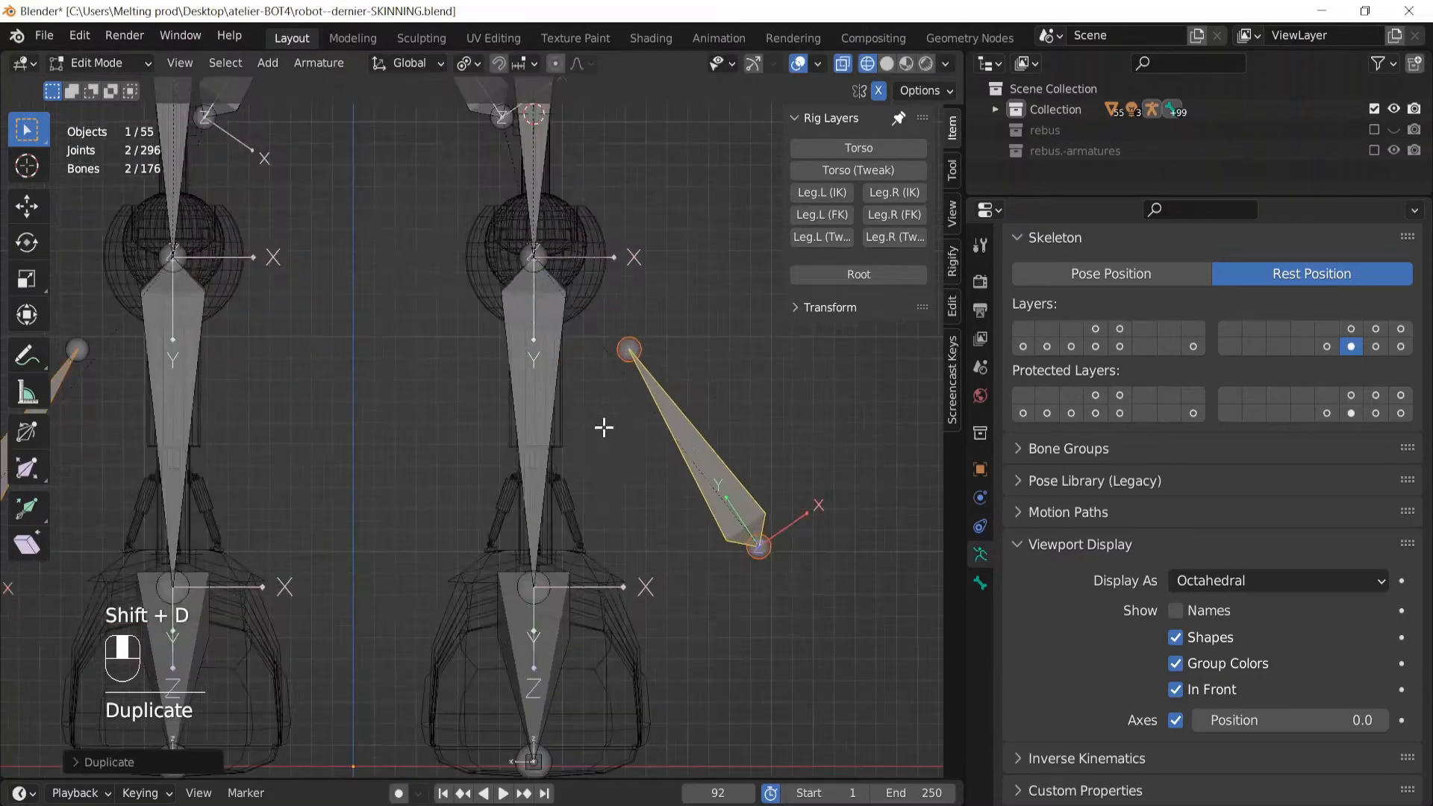
Parent the duplicated piston bone to the left lower leg bone with Keep Offset
left_click(543, 366, "shift")
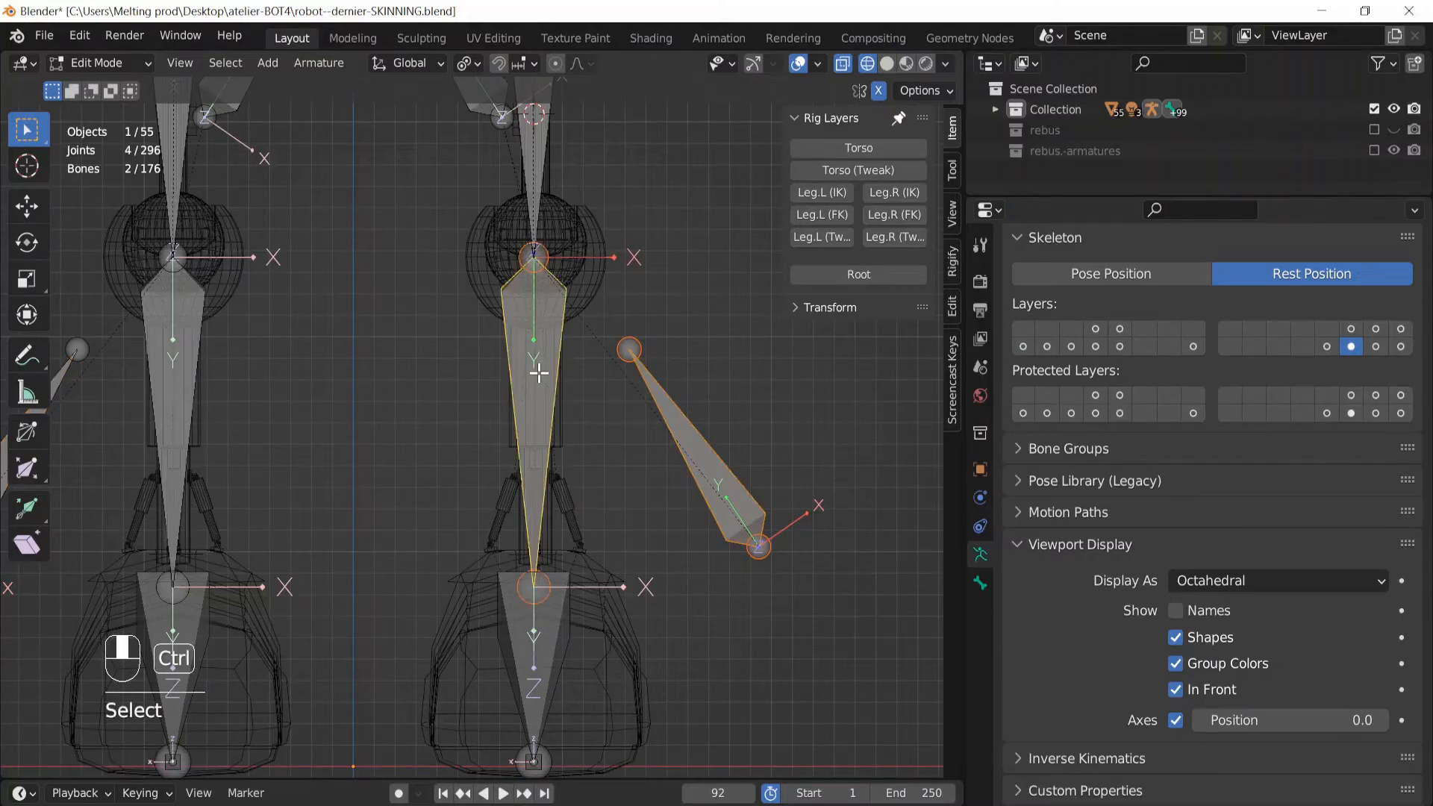
key("ctrl+p")
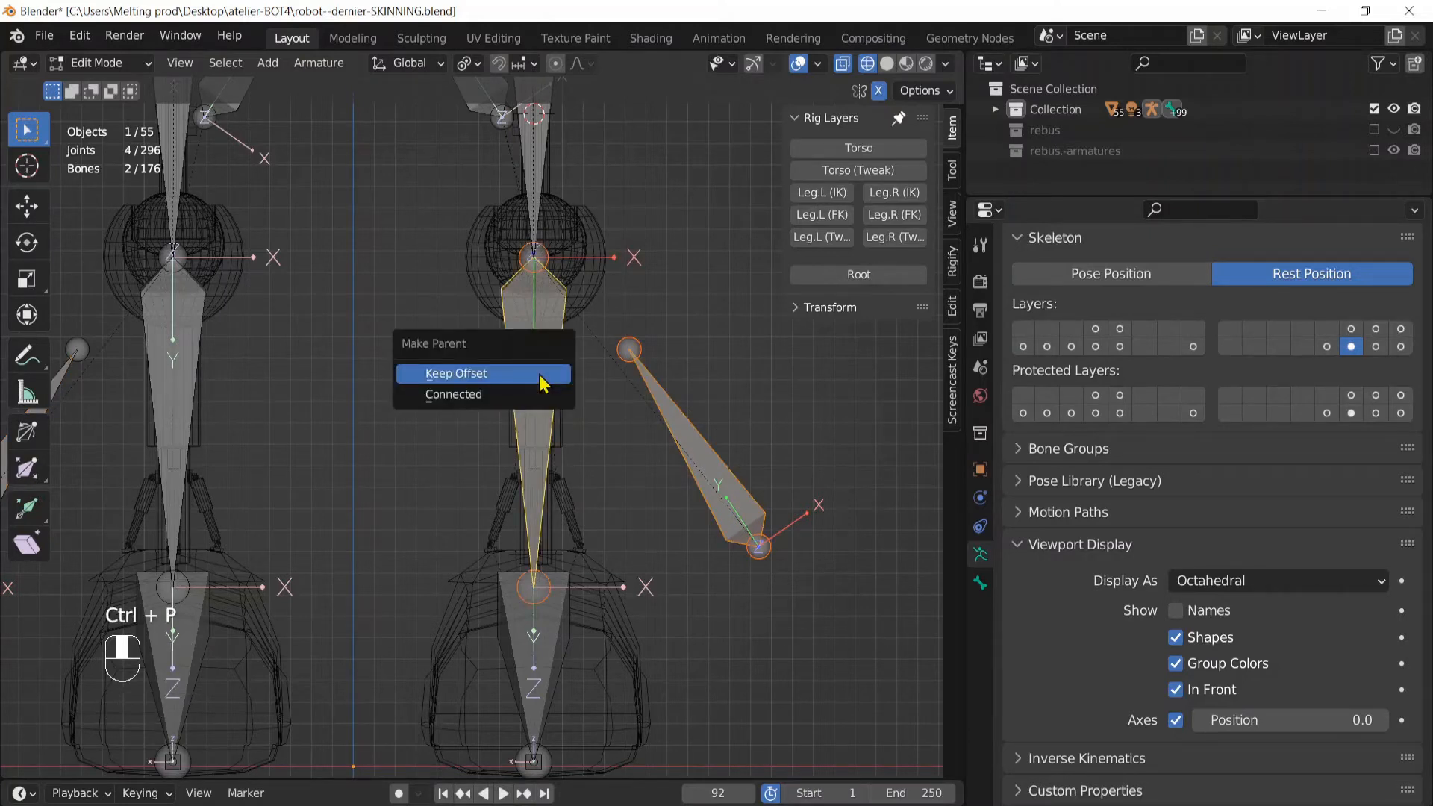
left_click(468, 375)
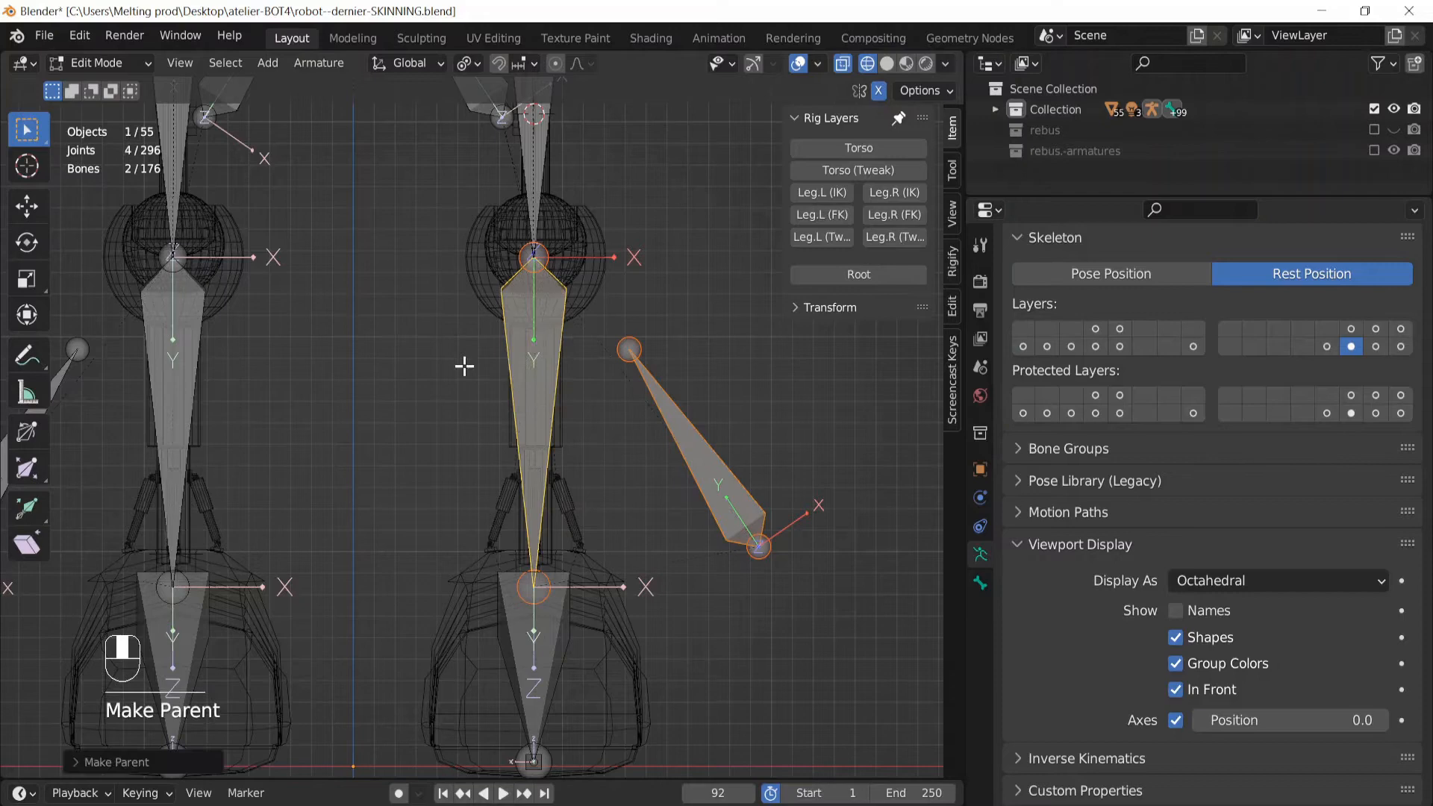
Move the base joint of the duplicated bone onto the upper pivot of the left leg's outer ankle piston in front view
left_click(759, 550)
key("g")
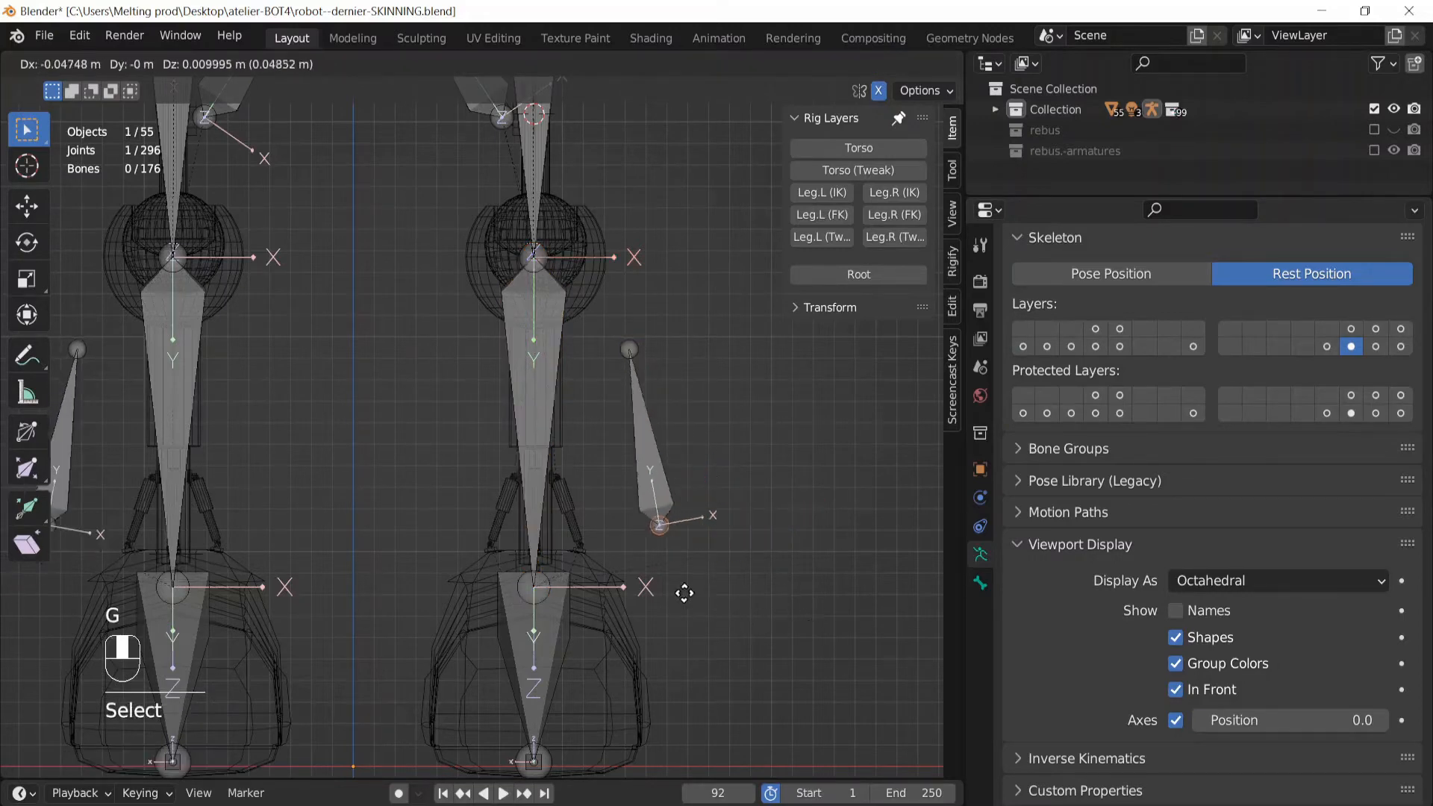
left_click(610, 553)
scroll(633, 601, "up", 9)
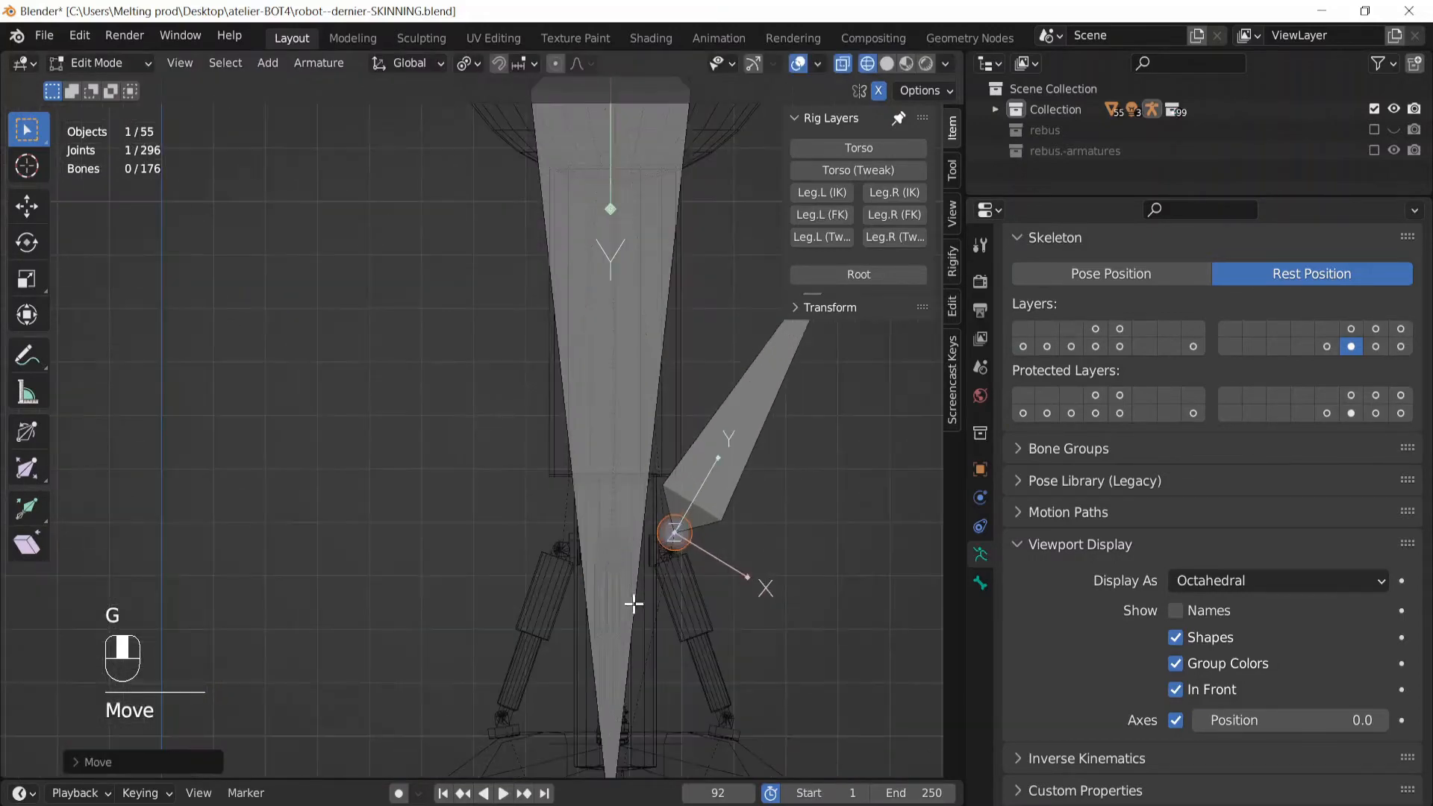
middle_click_drag(574, 562, 163, 316, "shift")
scroll(460, 454, "up", 4)
key("g")
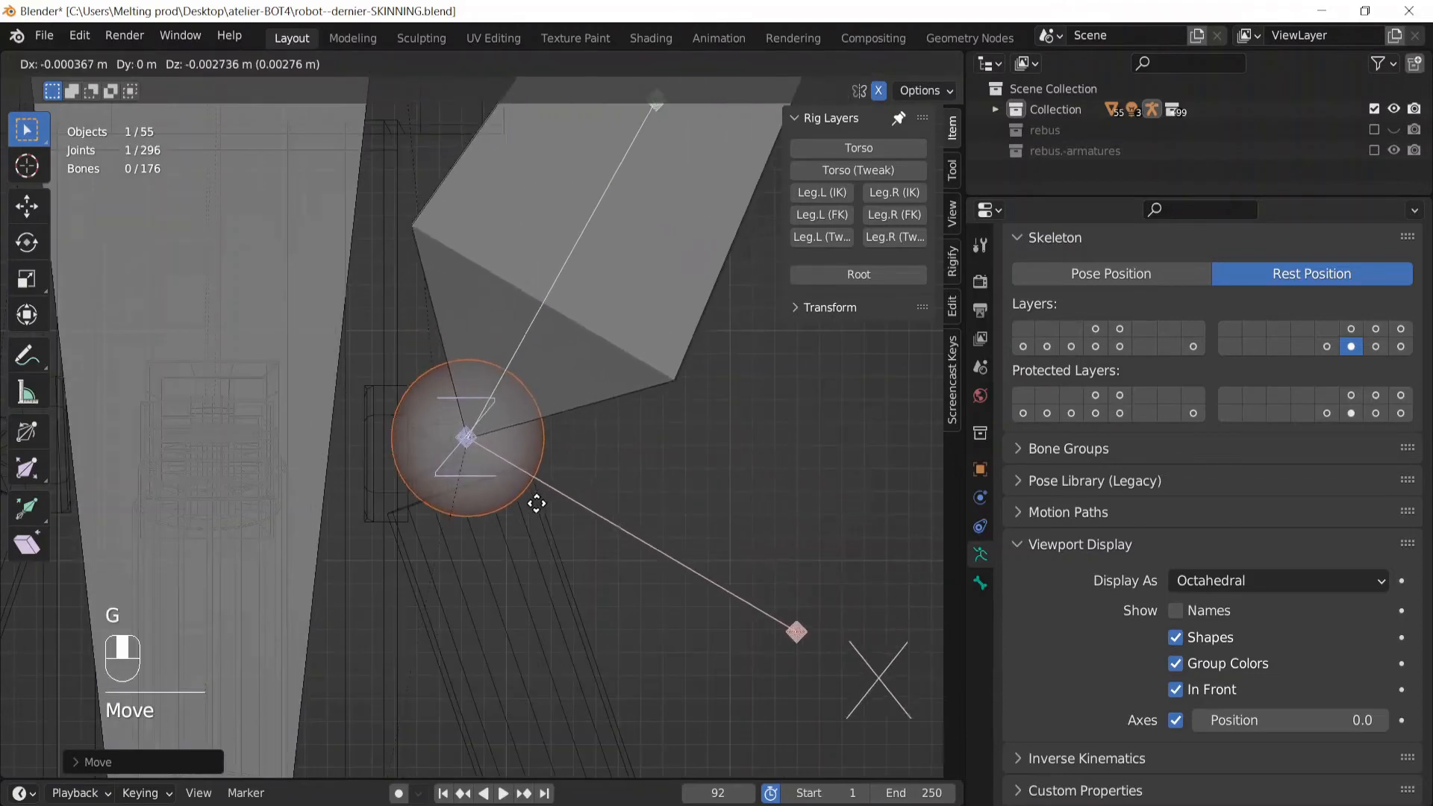
left_click(536, 503)
key("g")
left_click(545, 522)
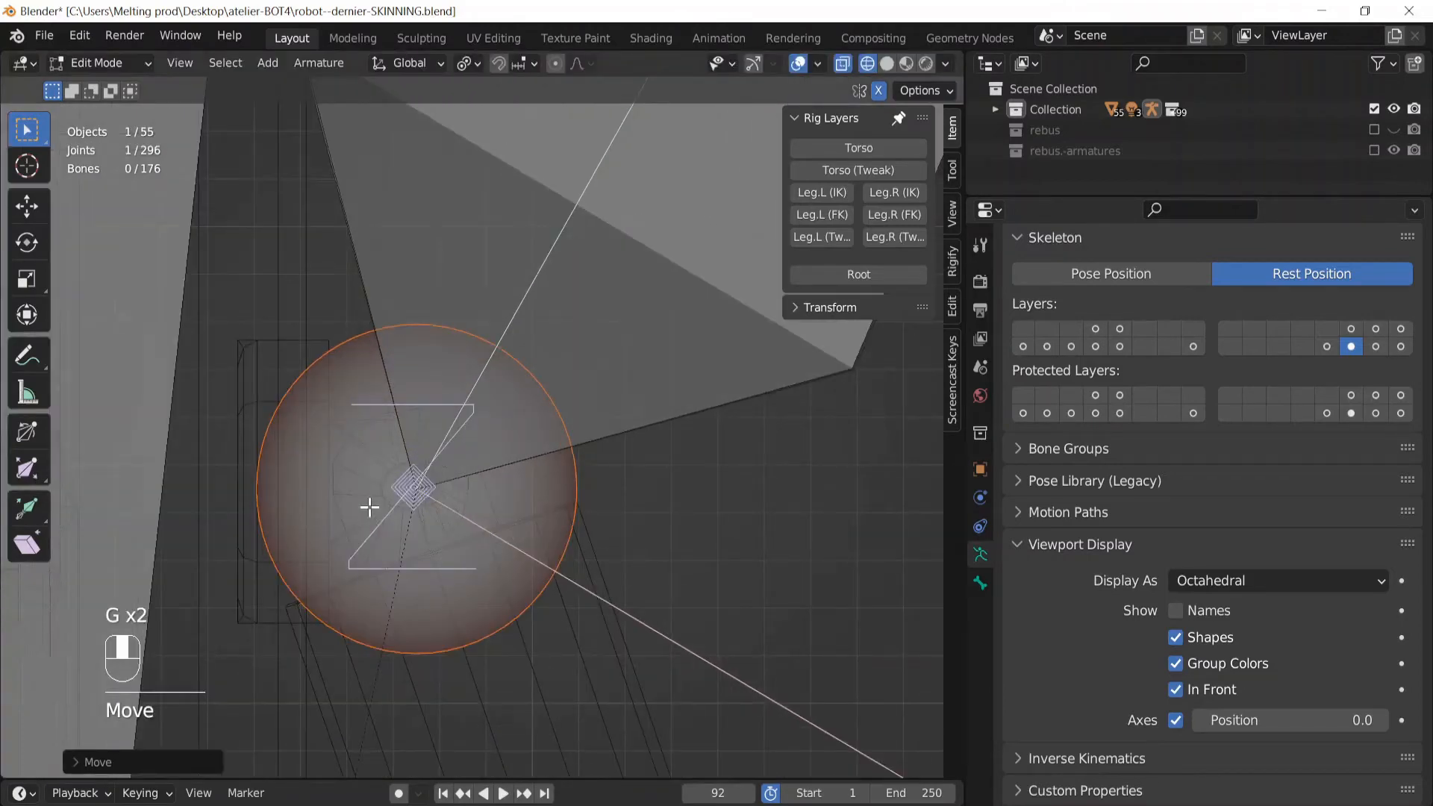
key("g")
scroll(423, 537, "down", 5)
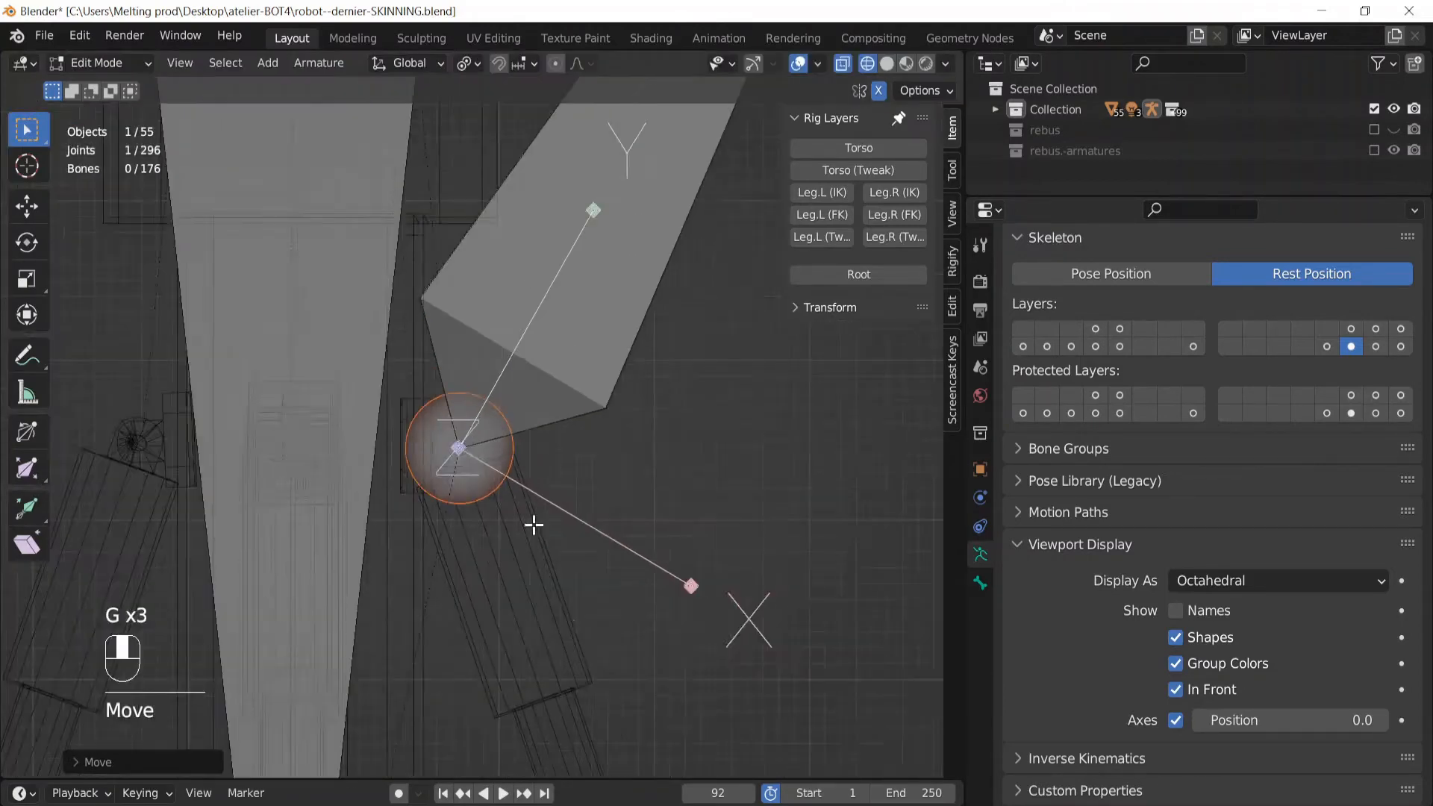
Move the tip joint of the duplicated bone onto the lower pivot of the left leg's outer ankle piston in front view
left_click(654, 116)
key("g")
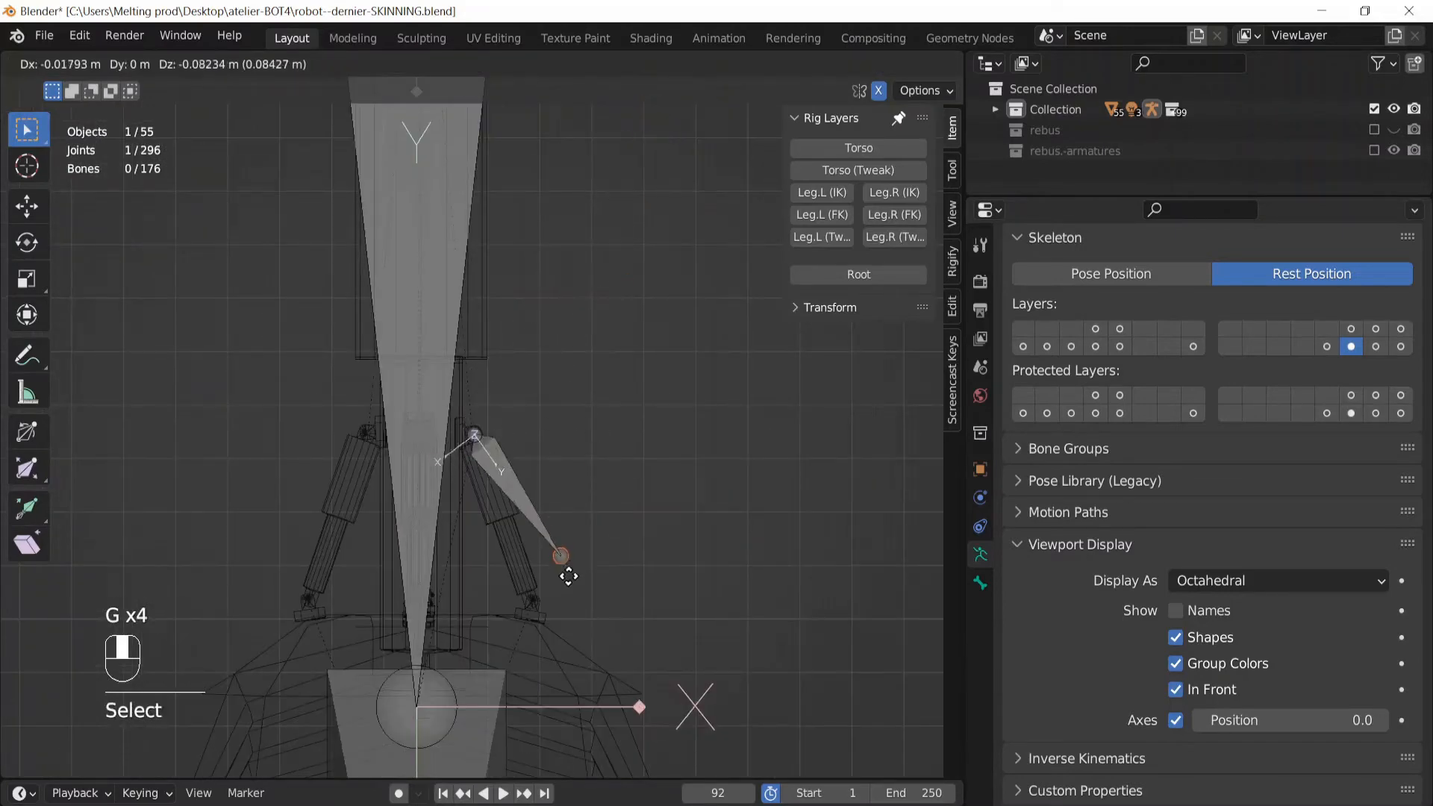
left_click(542, 656)
scroll(589, 633, "up", 2)
middle_click_drag(589, 634, 499, 306, "shift")
scroll(550, 474, "up", 4)
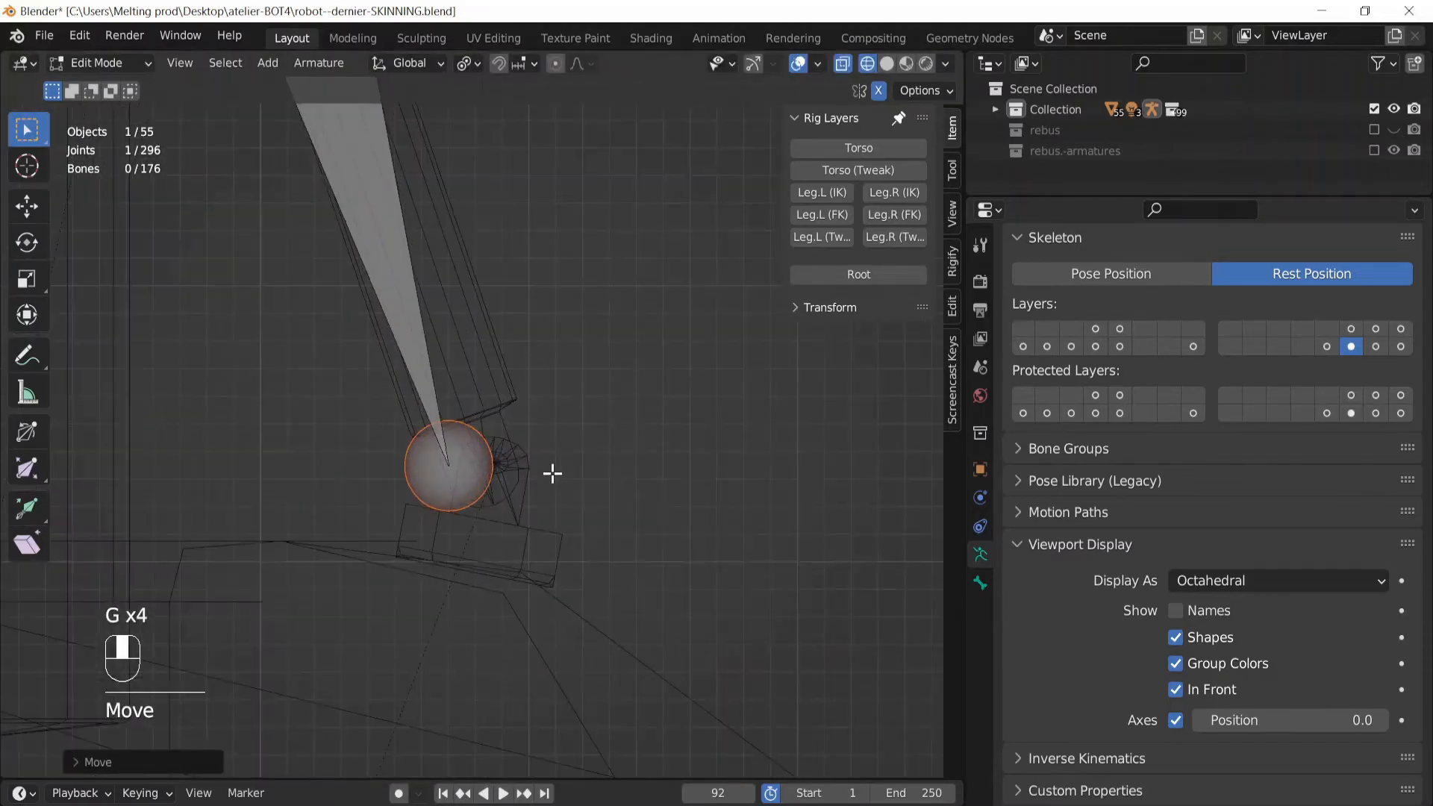
key("g")
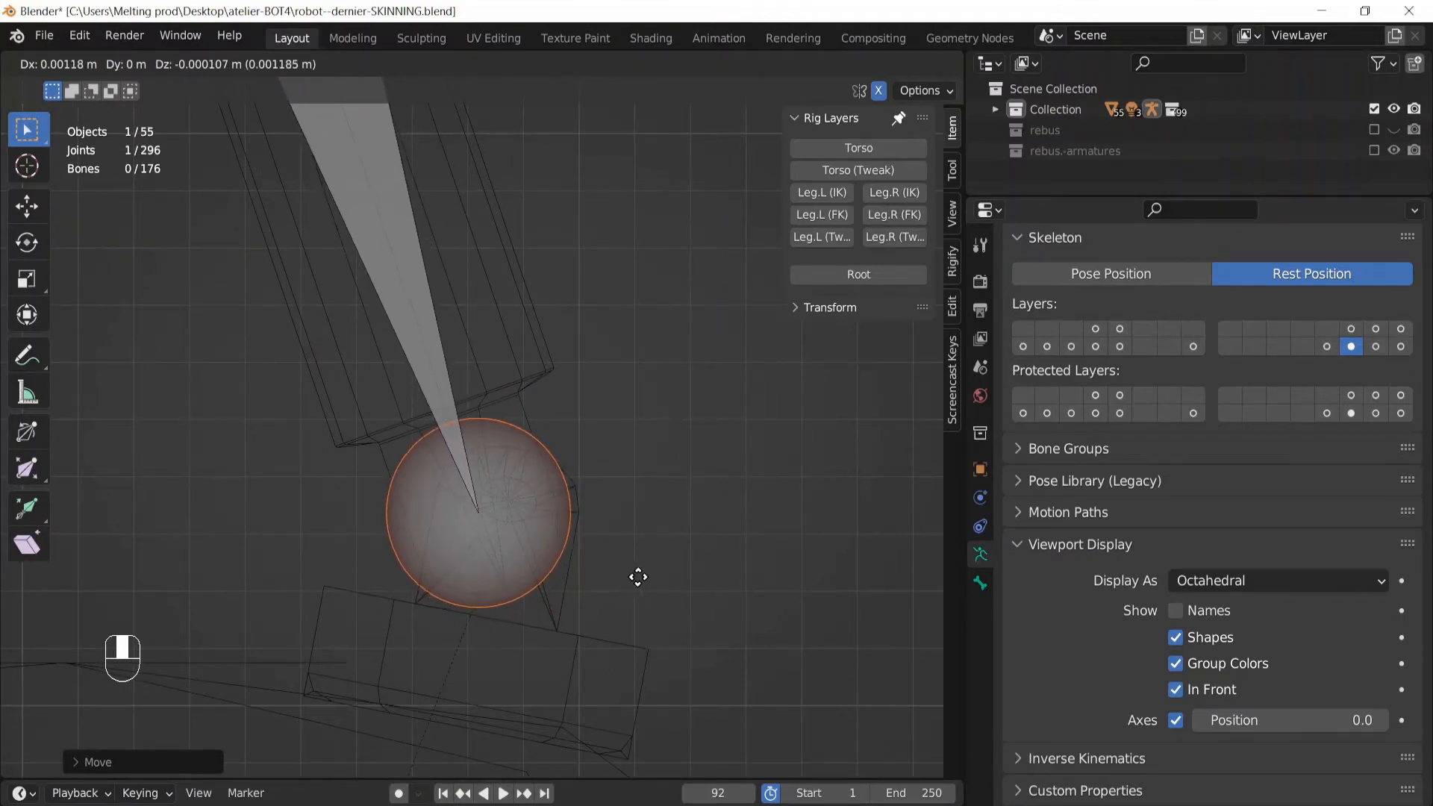
left_click(636, 581)
Examine the left hip piston bone and its attachment to the pelvis in Pose Mode
key("ctrl+Tab")
scroll(662, 582, "up", 3)
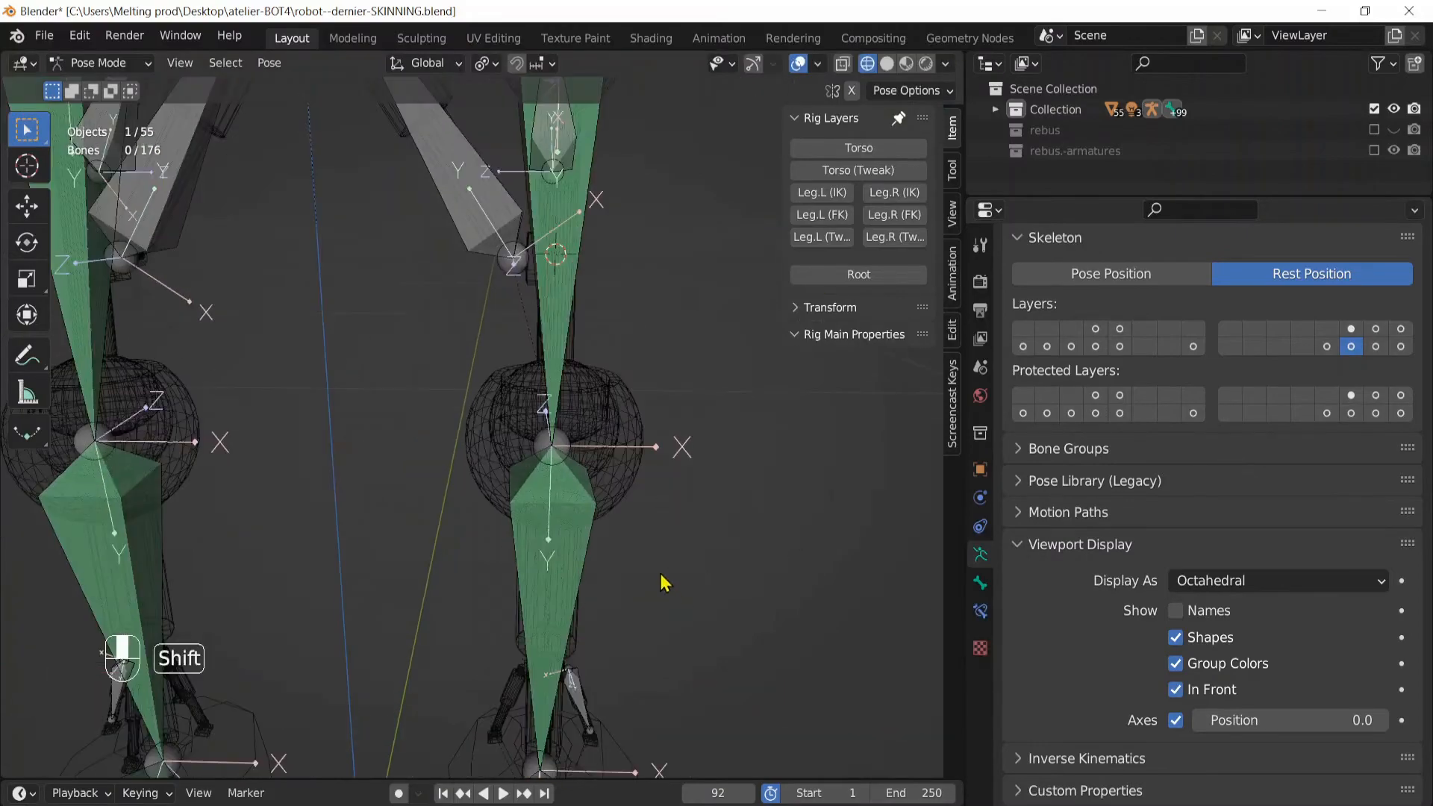
middle_click_drag(662, 583, 573, 403, "shift")
scroll(473, 291, "down", 3)
middle_click_drag(473, 291, 570, 429, "shift")
left_click(506, 348)
scroll(575, 436, "up", 4)
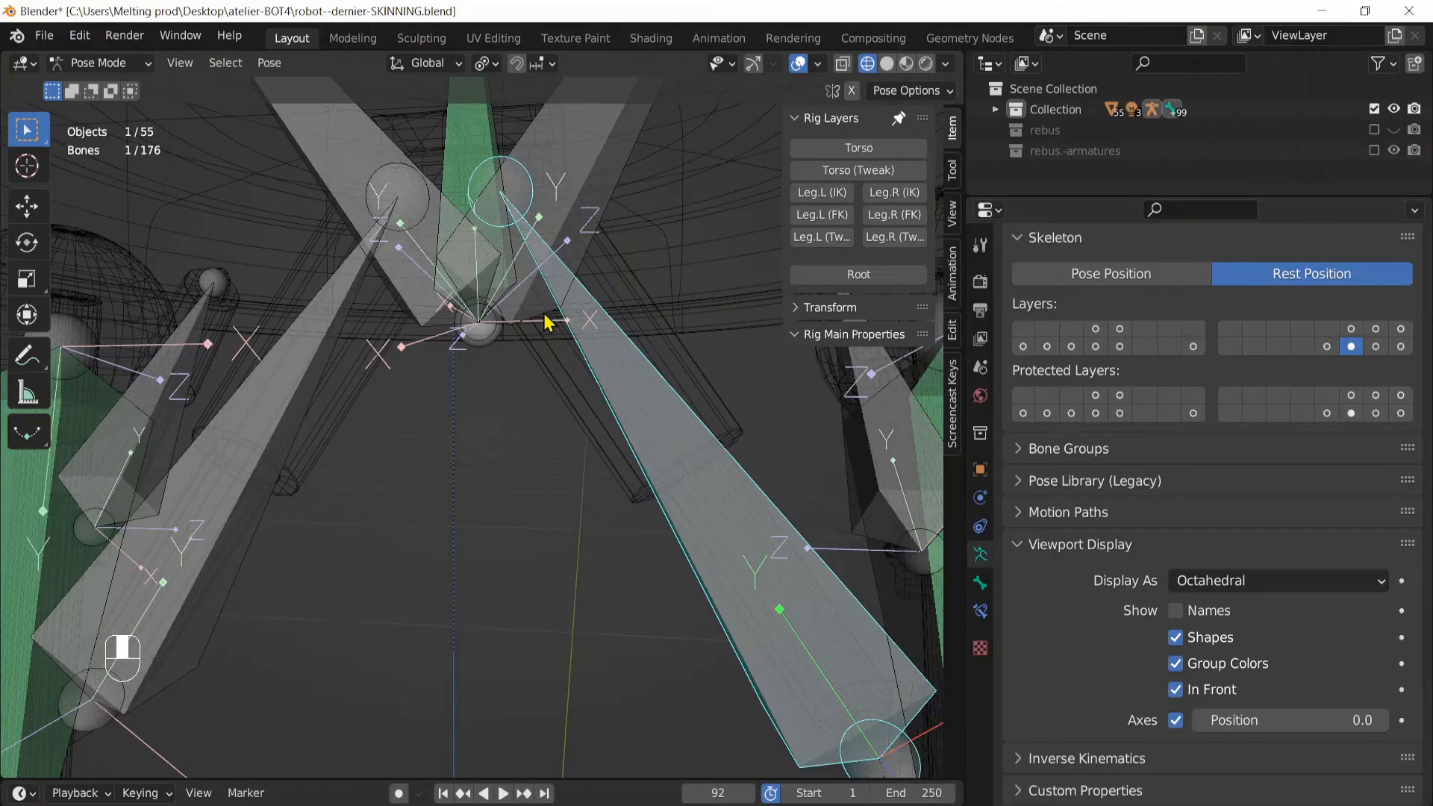
mouse_move(684, 440)
middle_mouse_down("ctrl")
mouse_move(617, 329)
mouse_move(587, 375)
mouse_move(675, 425)
mouse_move(661, 442)
middle_mouse_up("ctrl")
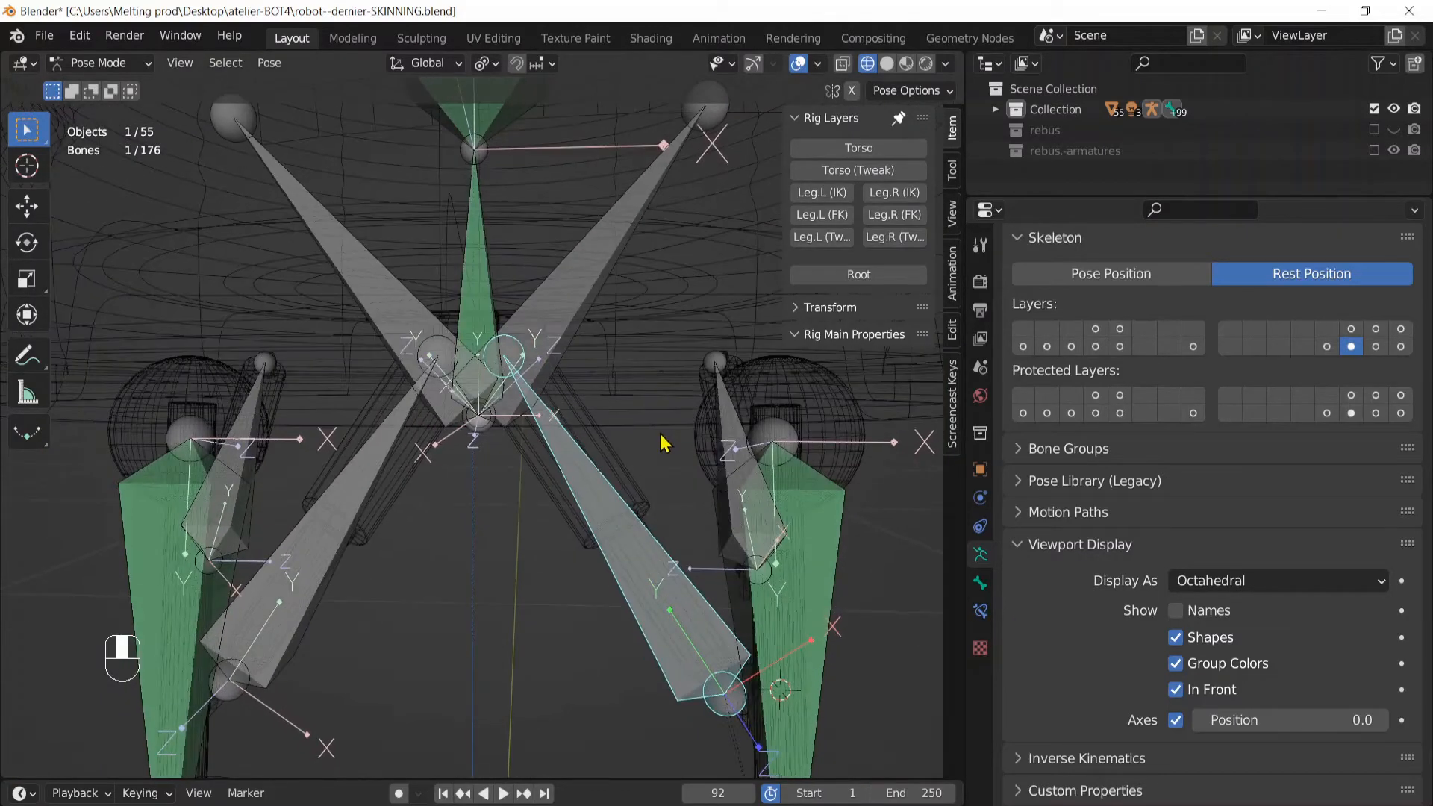
In Object Mode, rename the left hip piston's mounting bracket mesh object as accroche-verin1
key("ctrl+Tab")
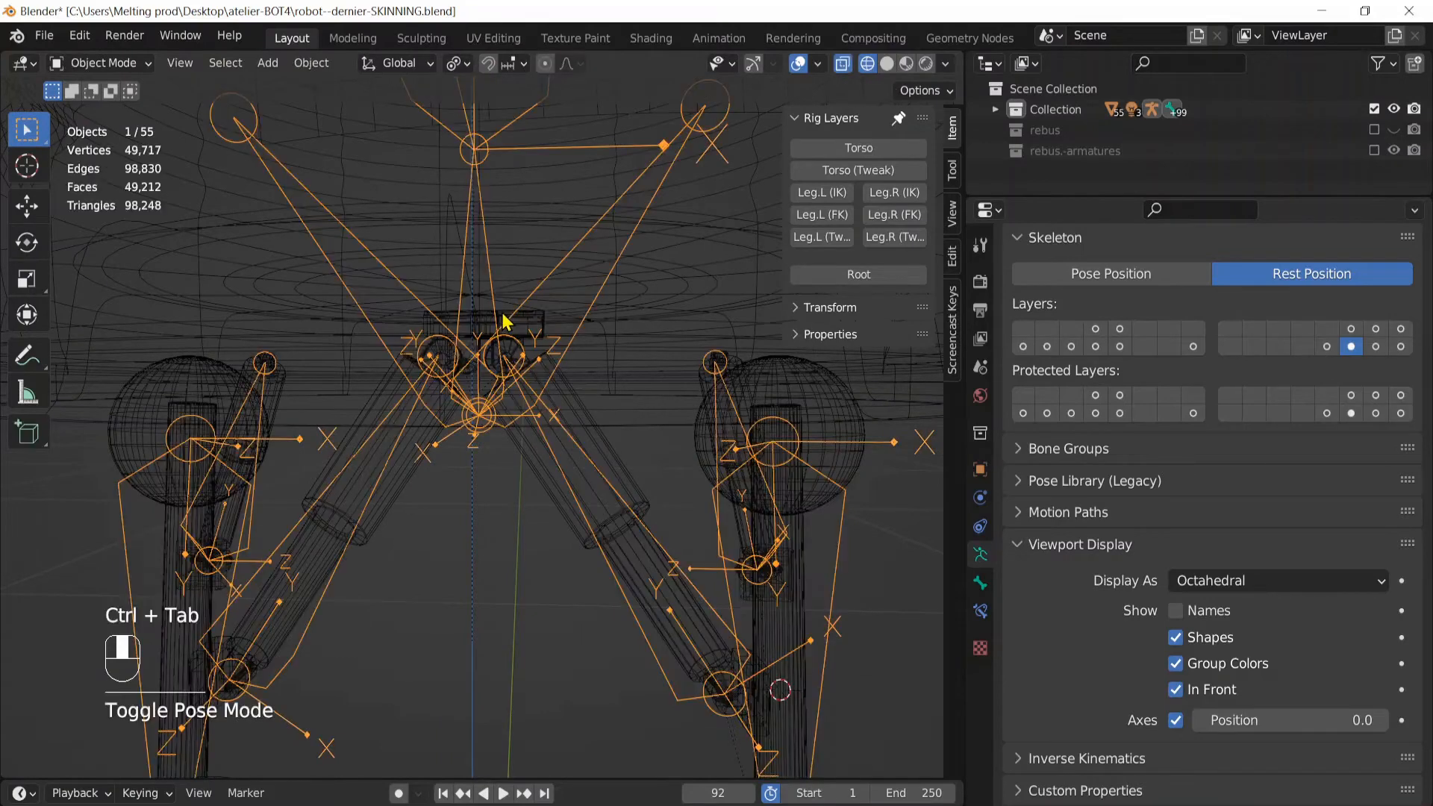
left_click(520, 326)
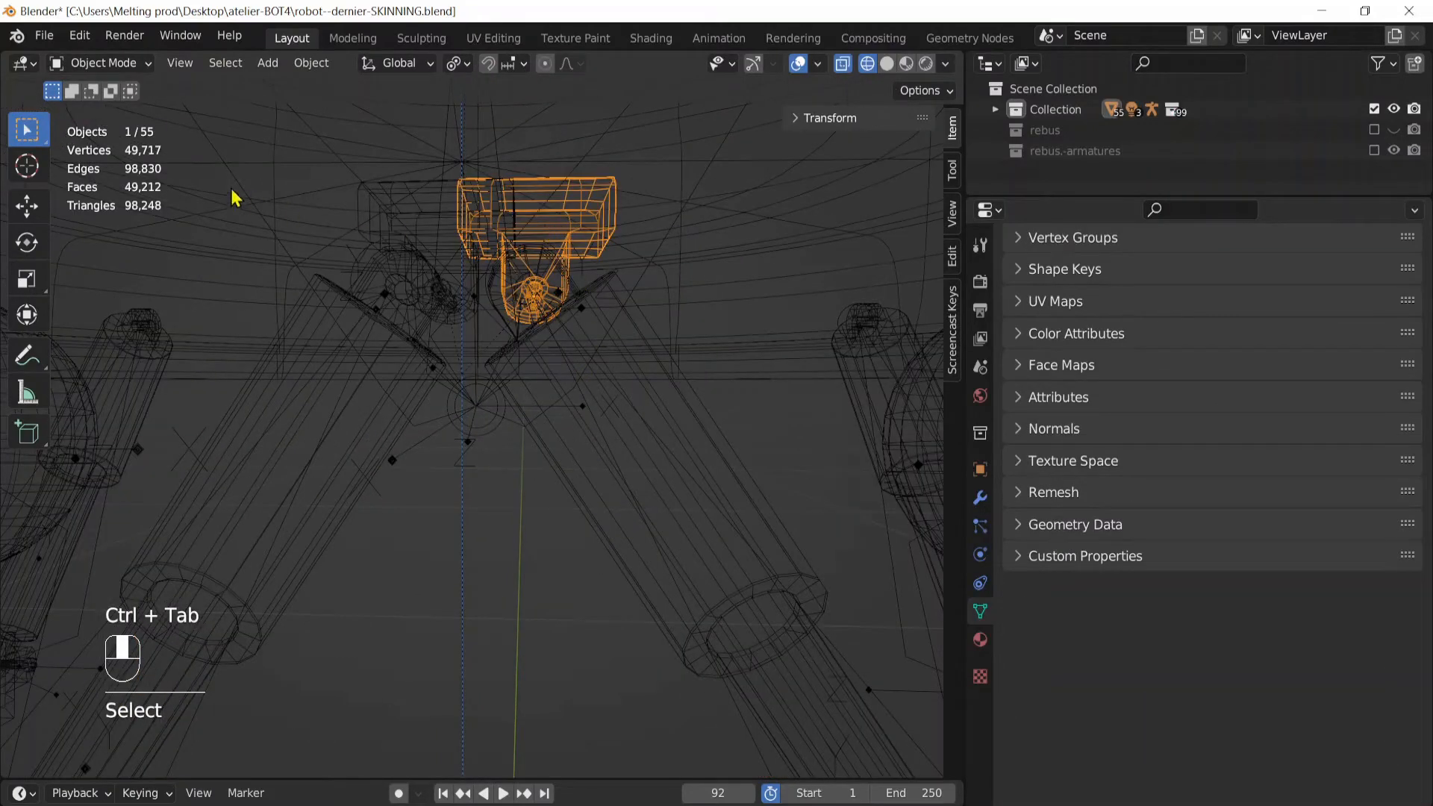
key("KP_Decimal")
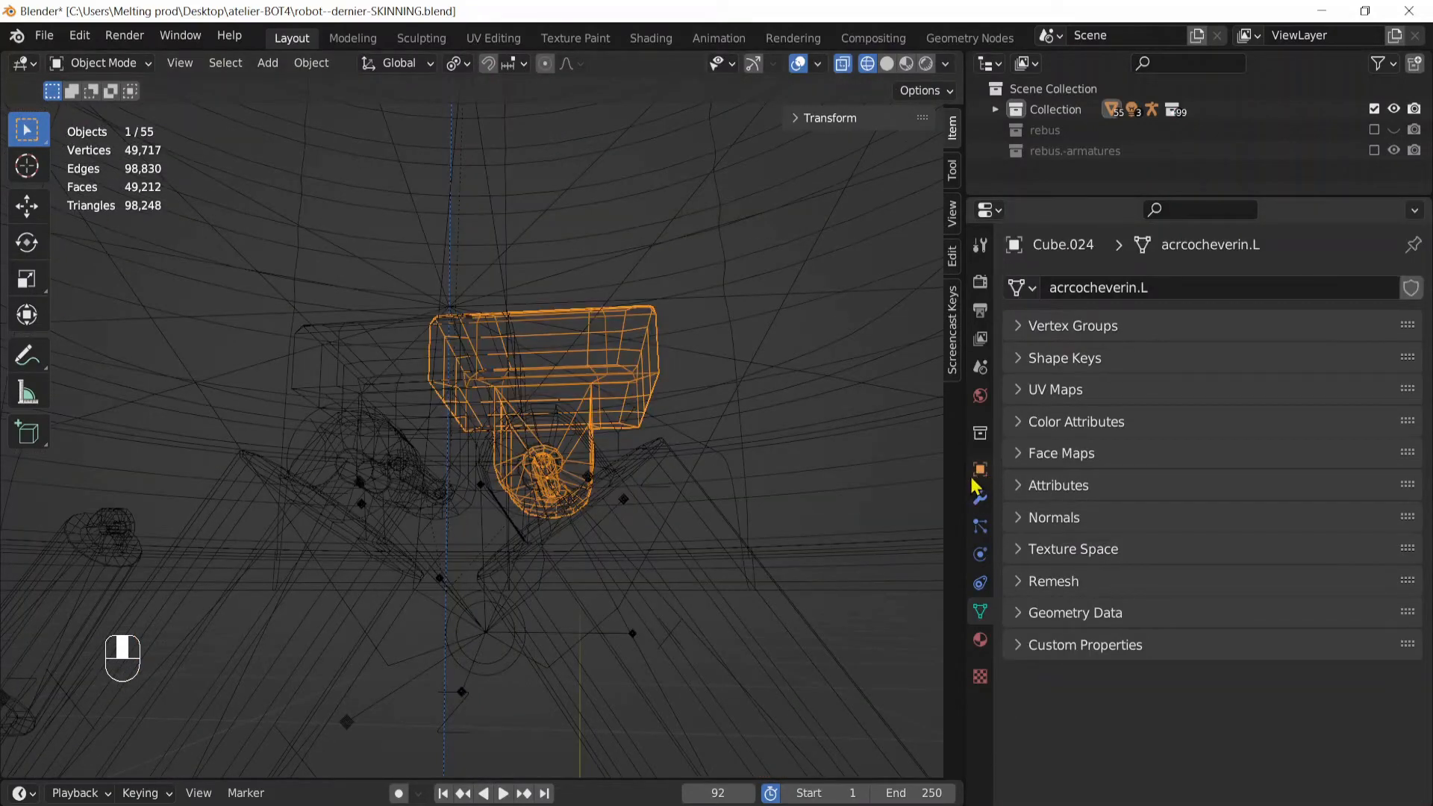
left_click(981, 470)
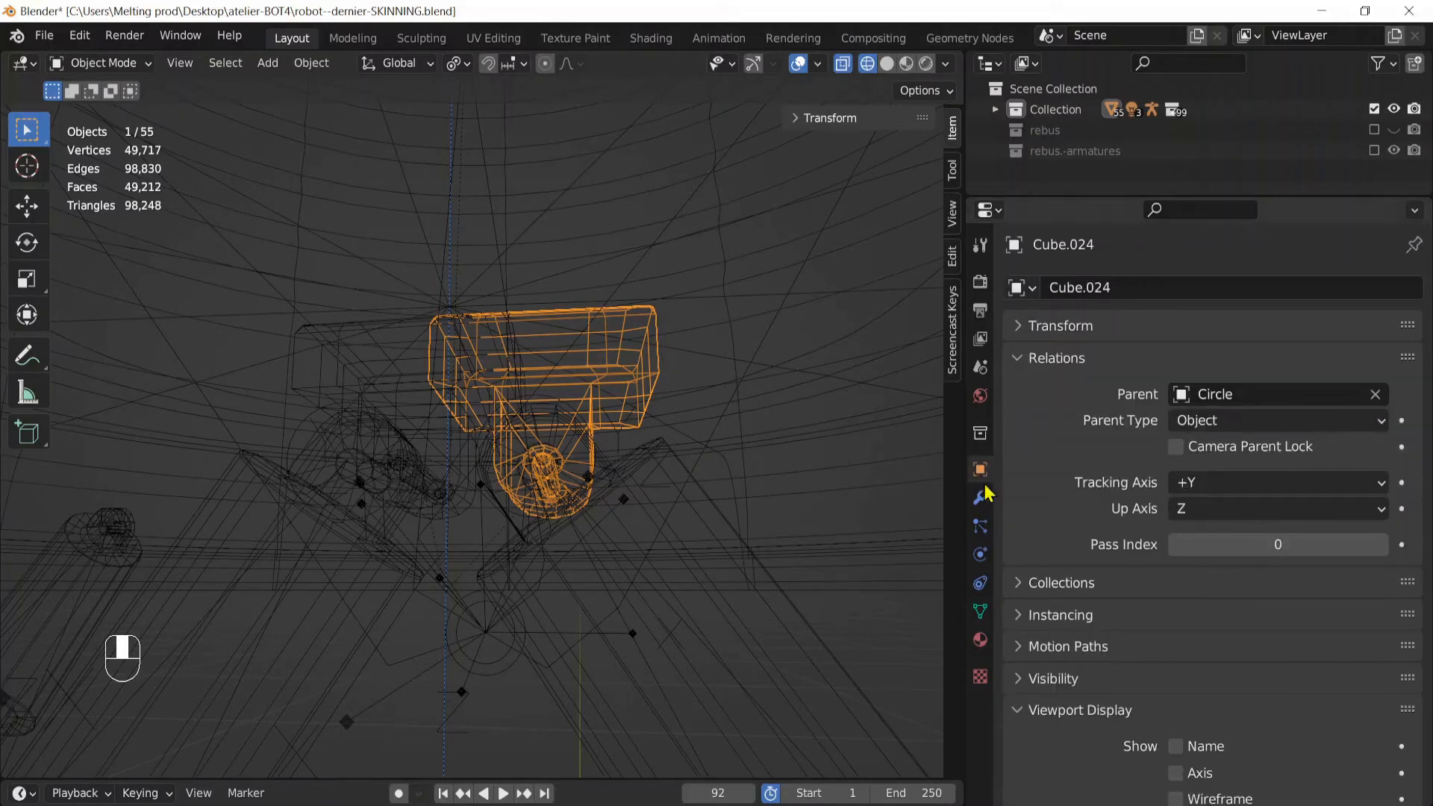
left_click(1125, 284)
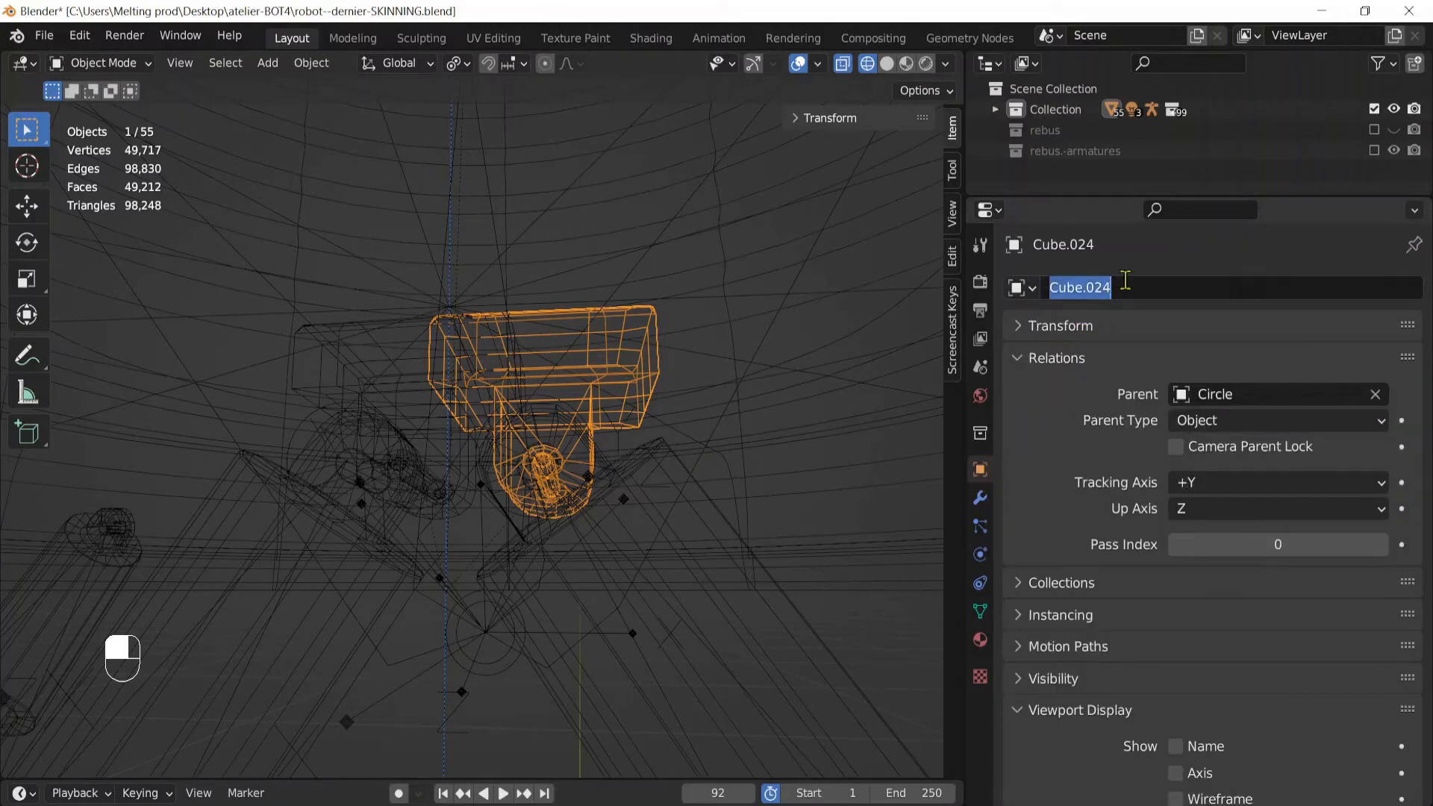
type("a")
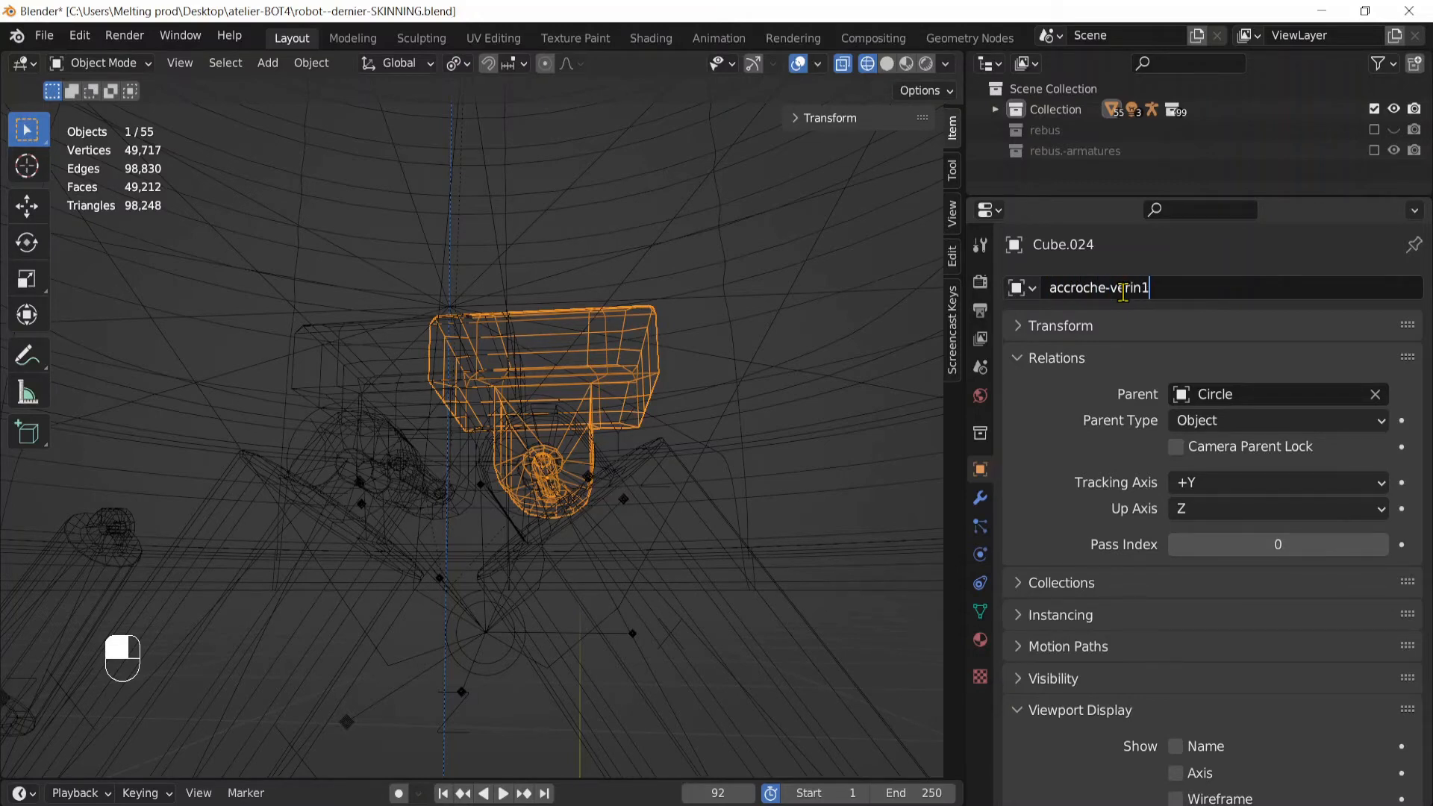
type("ccroche-verin1")
key("Return")
Rename the opposite hip piston's mounting bracket object as accrocheverin2
left_click(394, 331)
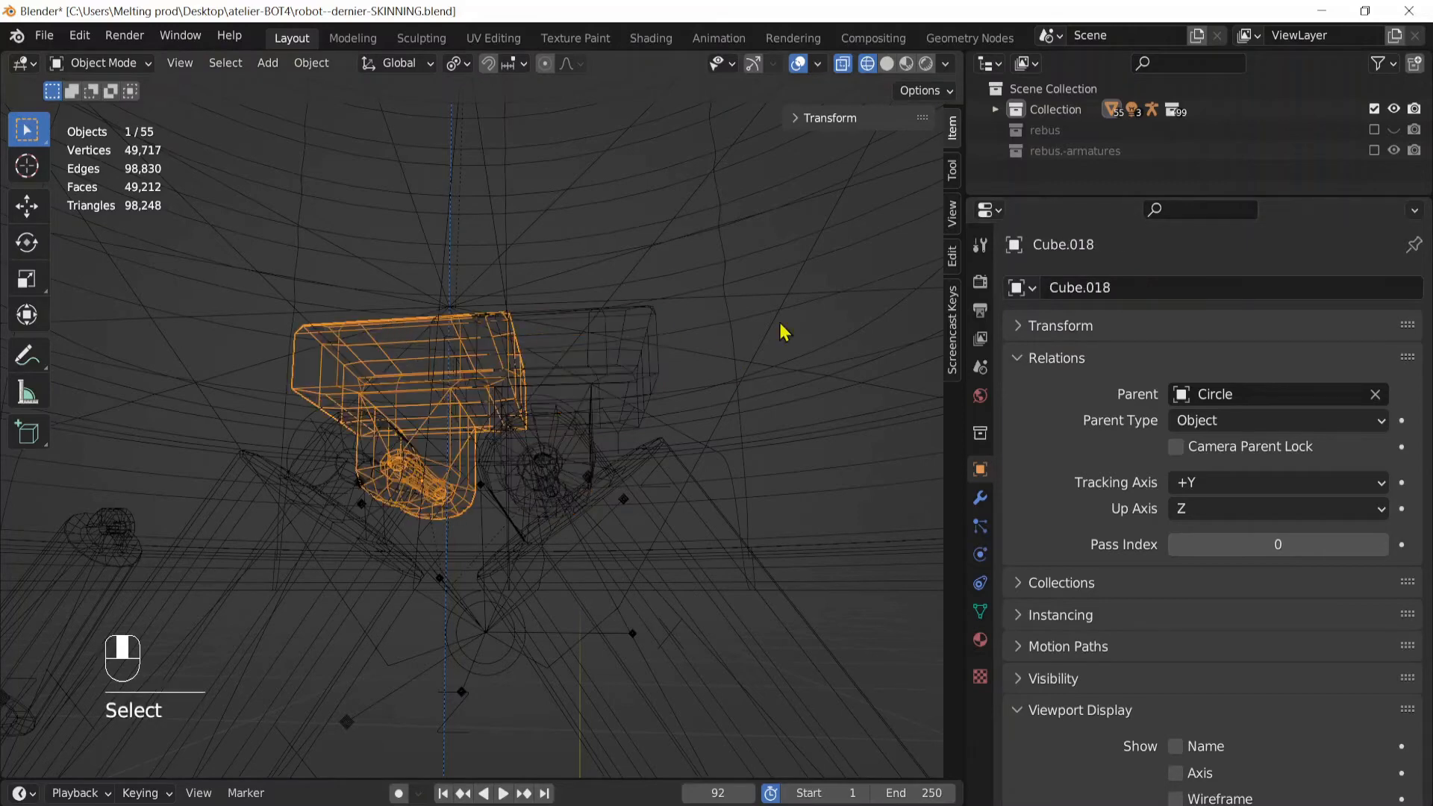
left_click(1101, 286)
type("accr")
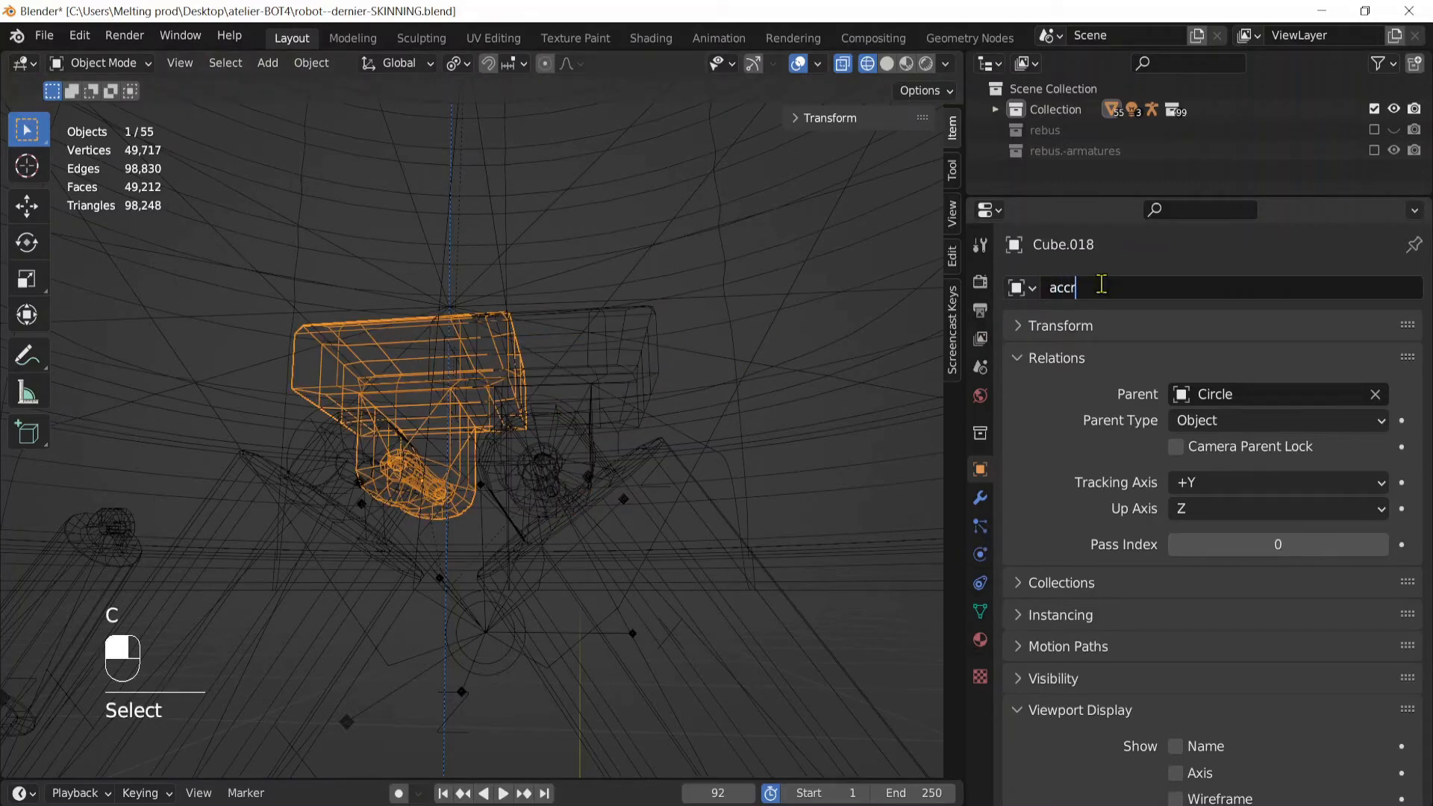
type("oche-verin2")
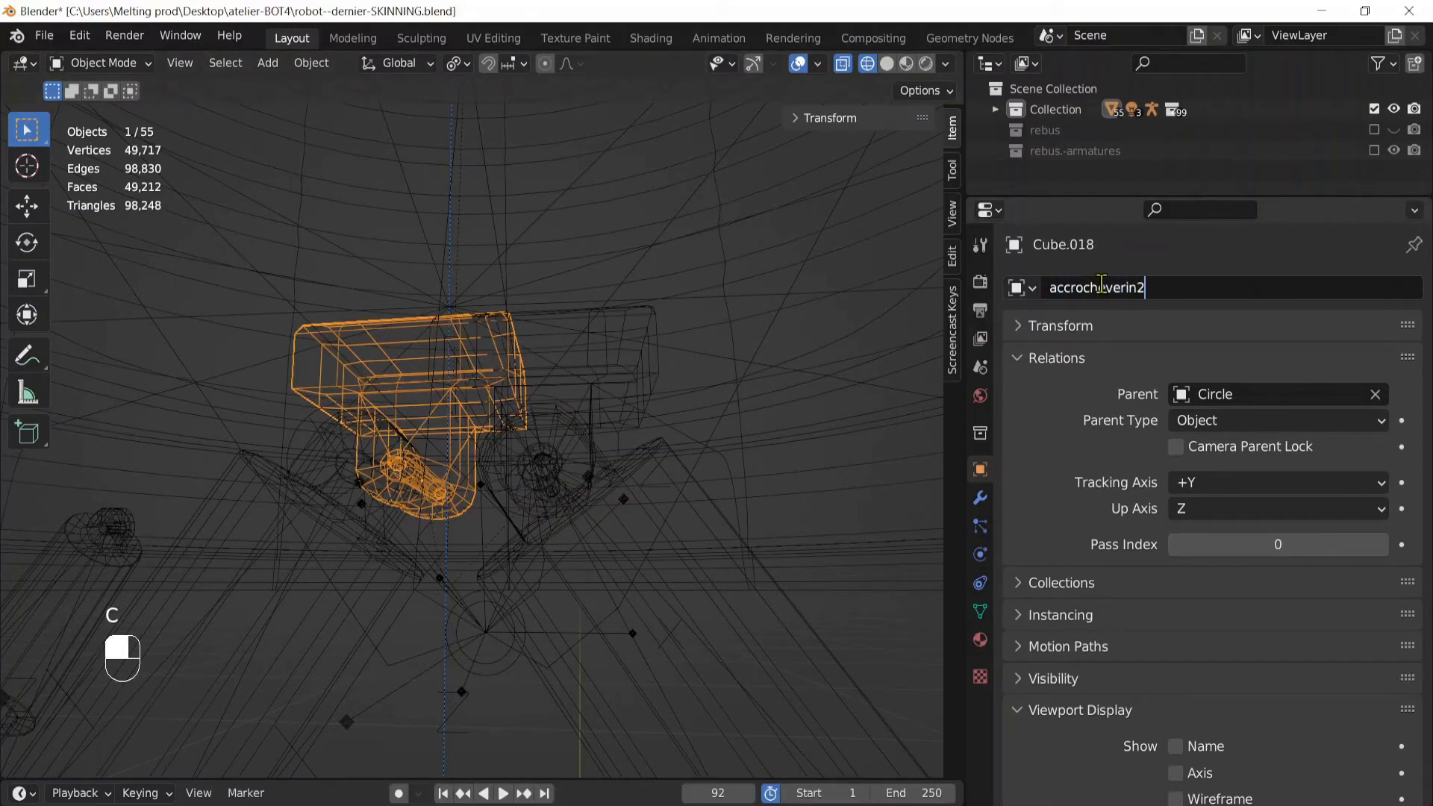
key("Return")
Add a Stretch To constraint to the rig's left hip piston bone VERIN.L in Pose Mode, with accroche-verin1 as its target
scroll(735, 544, "down", 5)
middle_click_drag(736, 544, 634, 642)
middle_click_drag(635, 642, 566, 463, "shift")
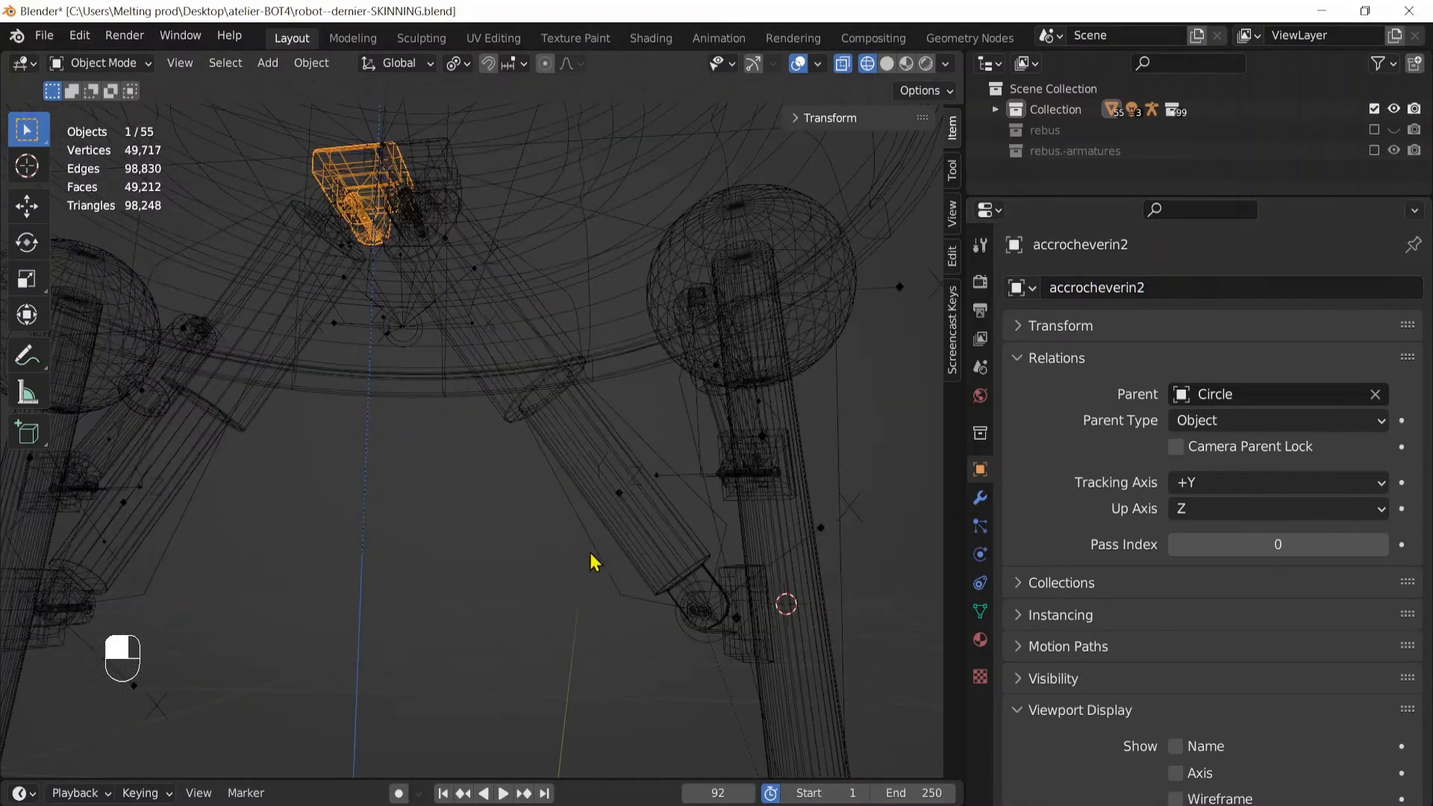
left_click(609, 577)
key("ctrl+Tab")
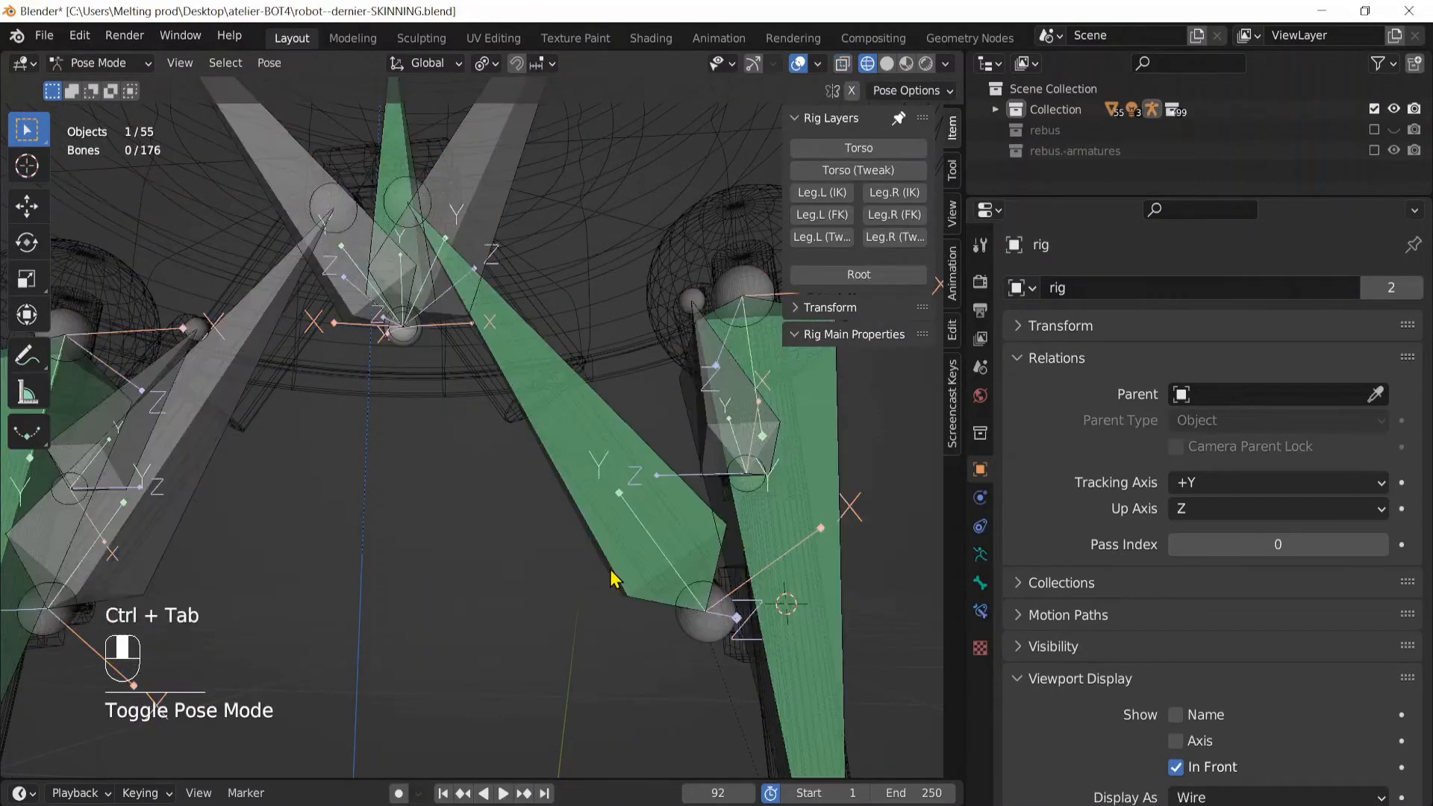
left_click(617, 458)
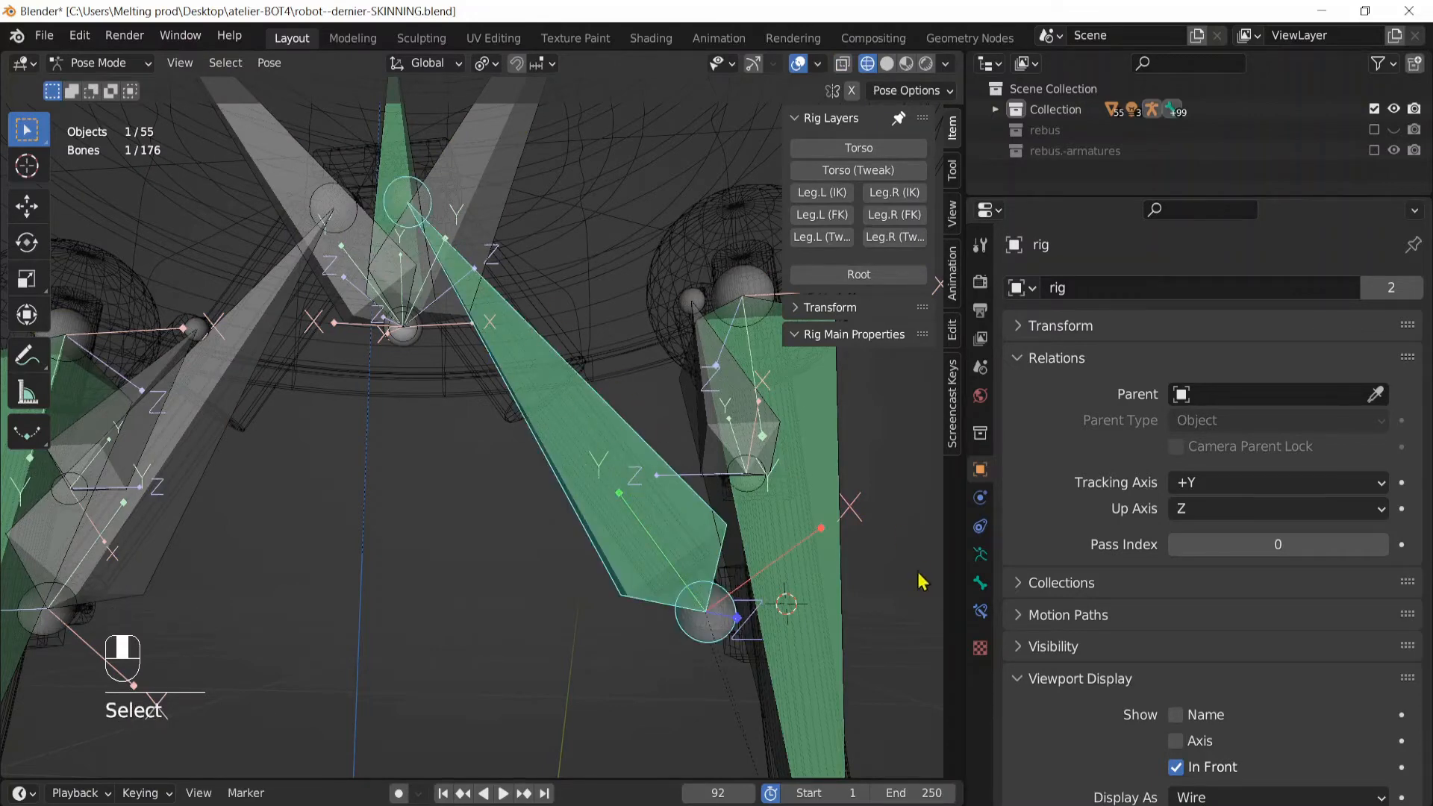
left_click(980, 614)
left_click(1102, 290)
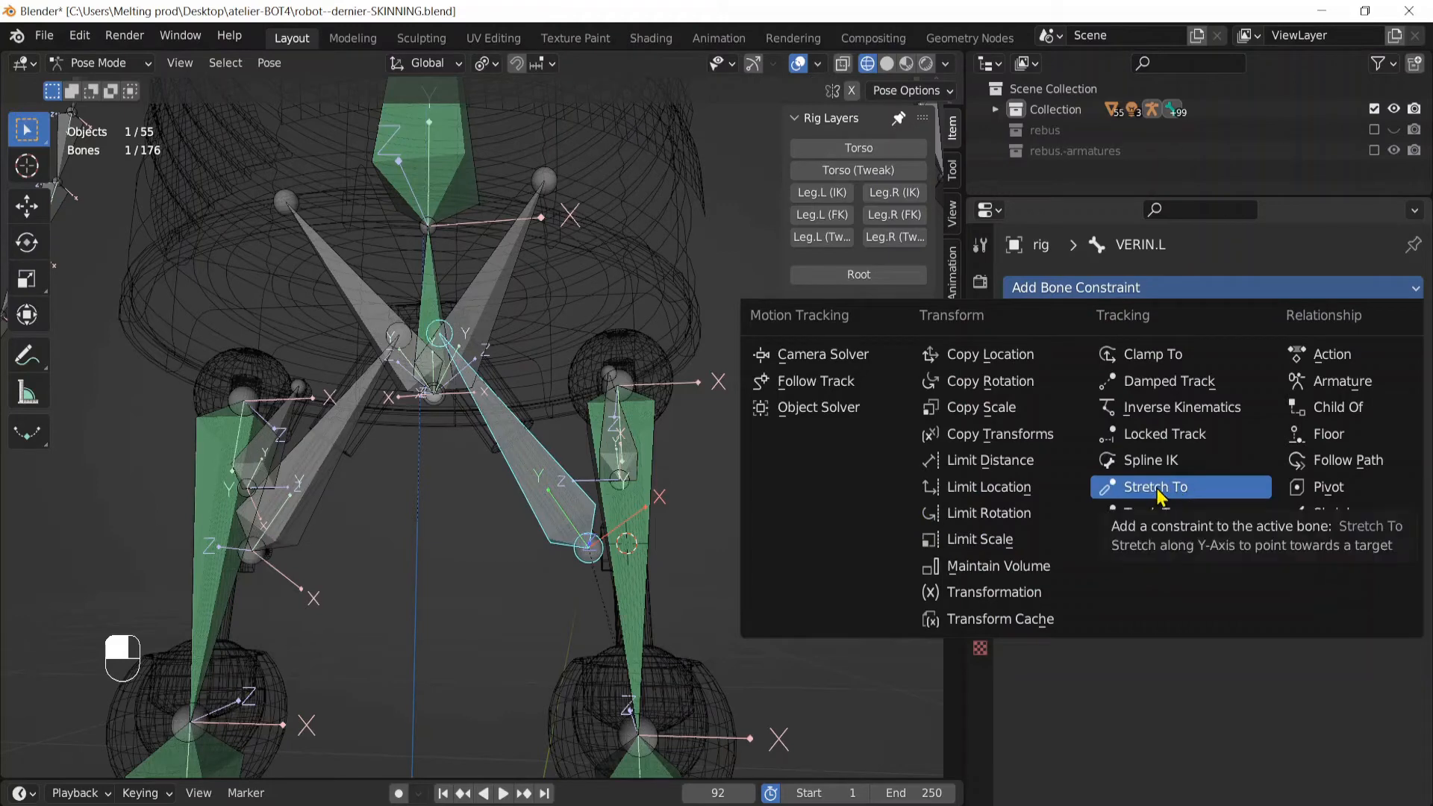
left_click(1159, 489)
left_click(1234, 362)
type("a")
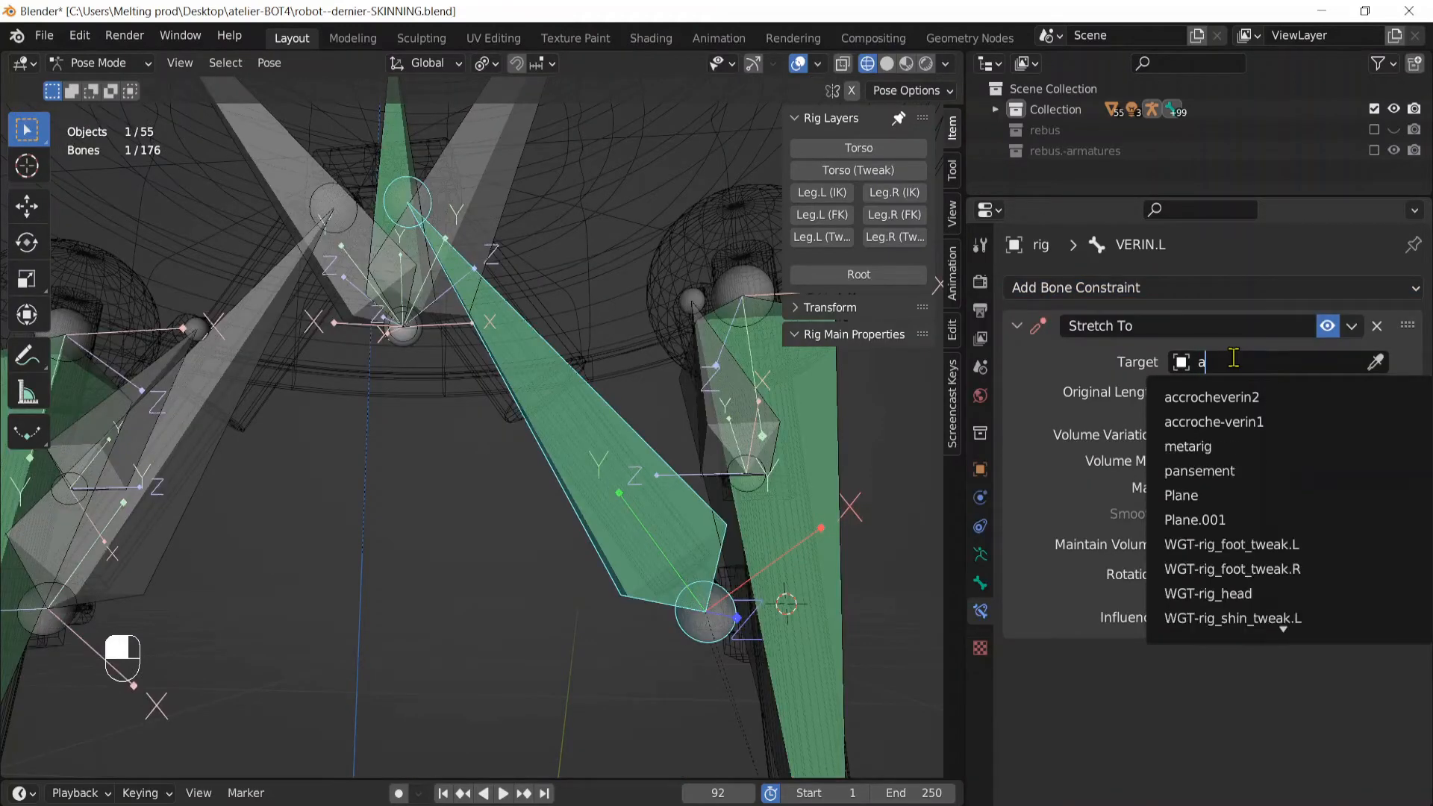
left_click(1254, 423)
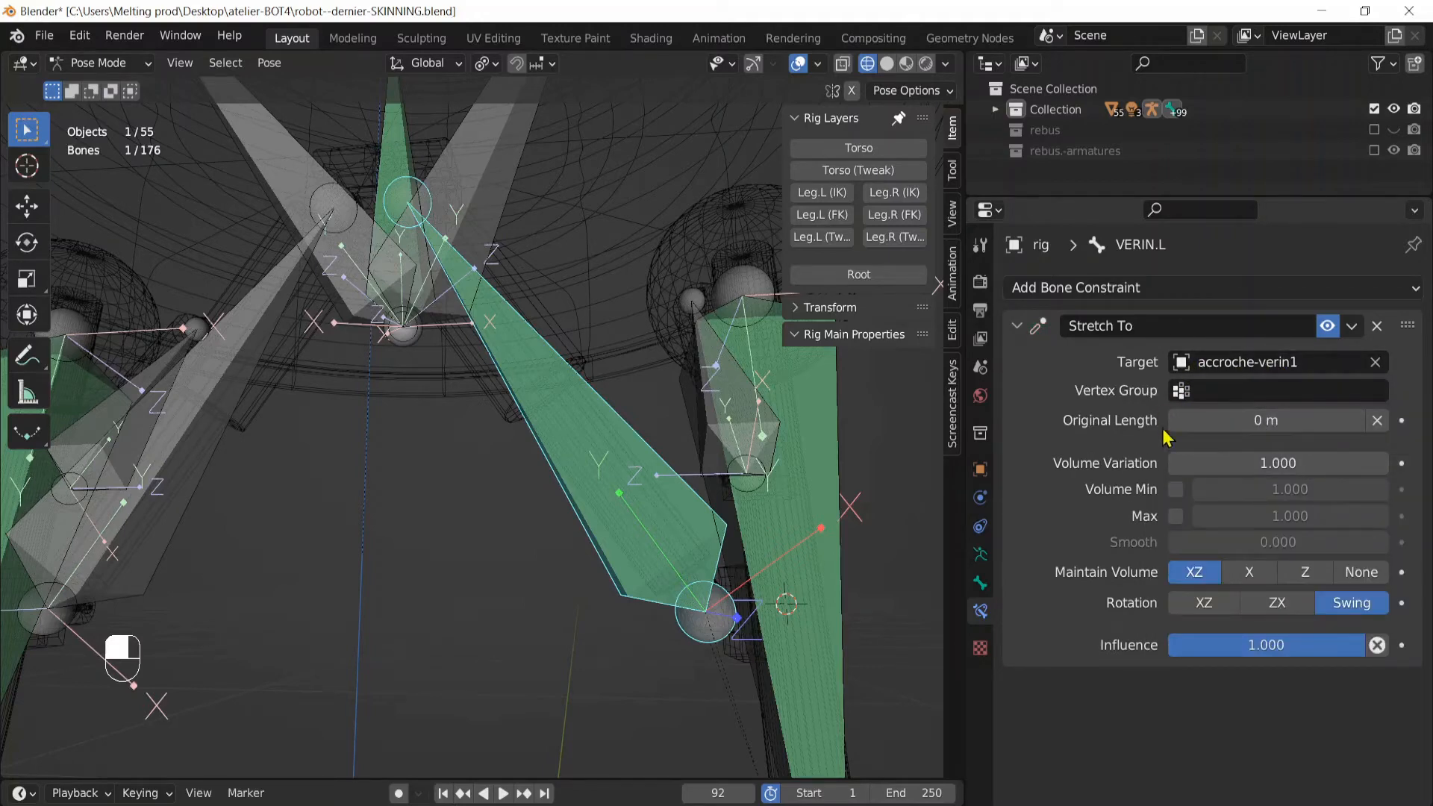
Display the Leg.L (IK) and Leg.R (IK) control layers of the rig
scroll(590, 472, "down", 4)
middle_click_drag(602, 489, 546, 471)
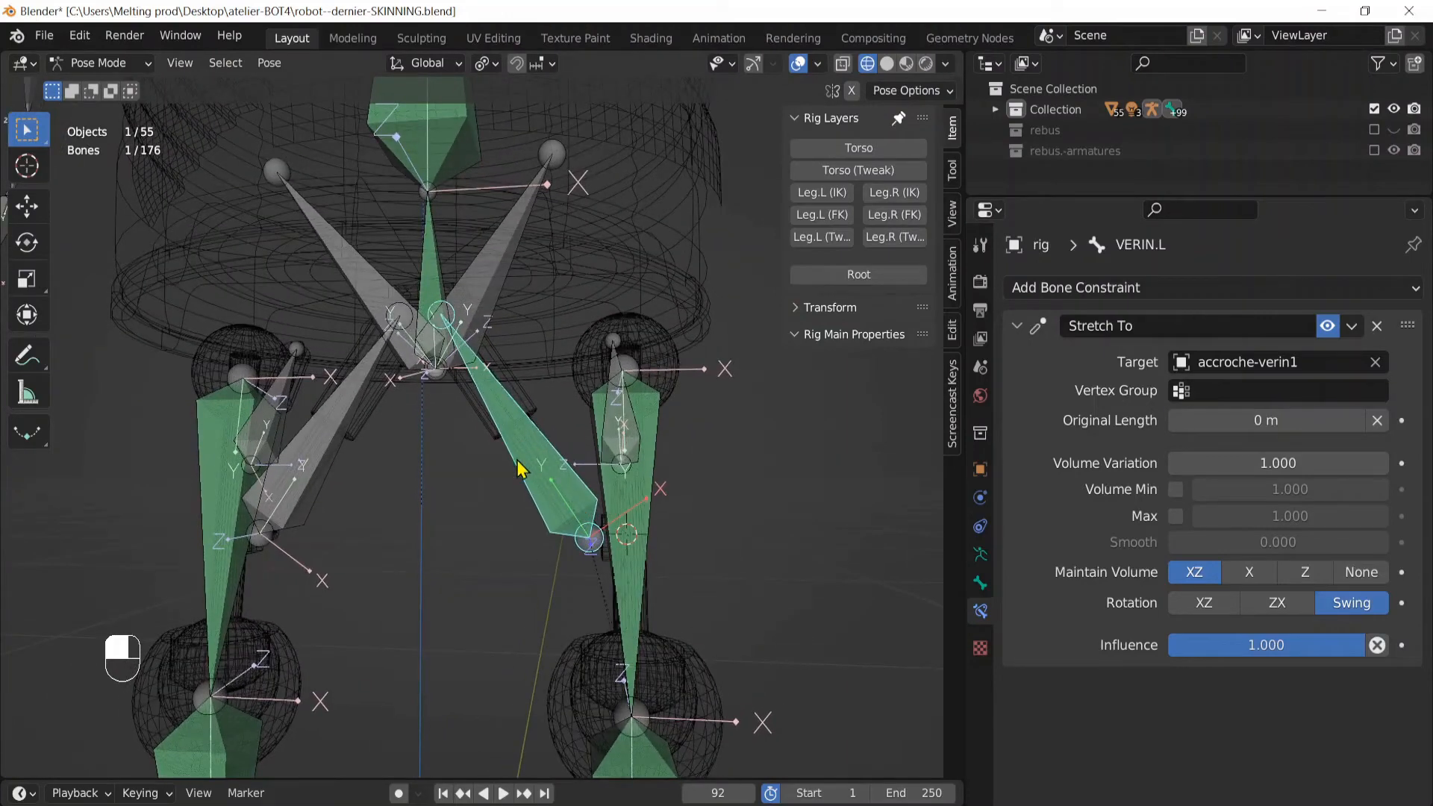
scroll(481, 357, "down", 2)
left_click(462, 344)
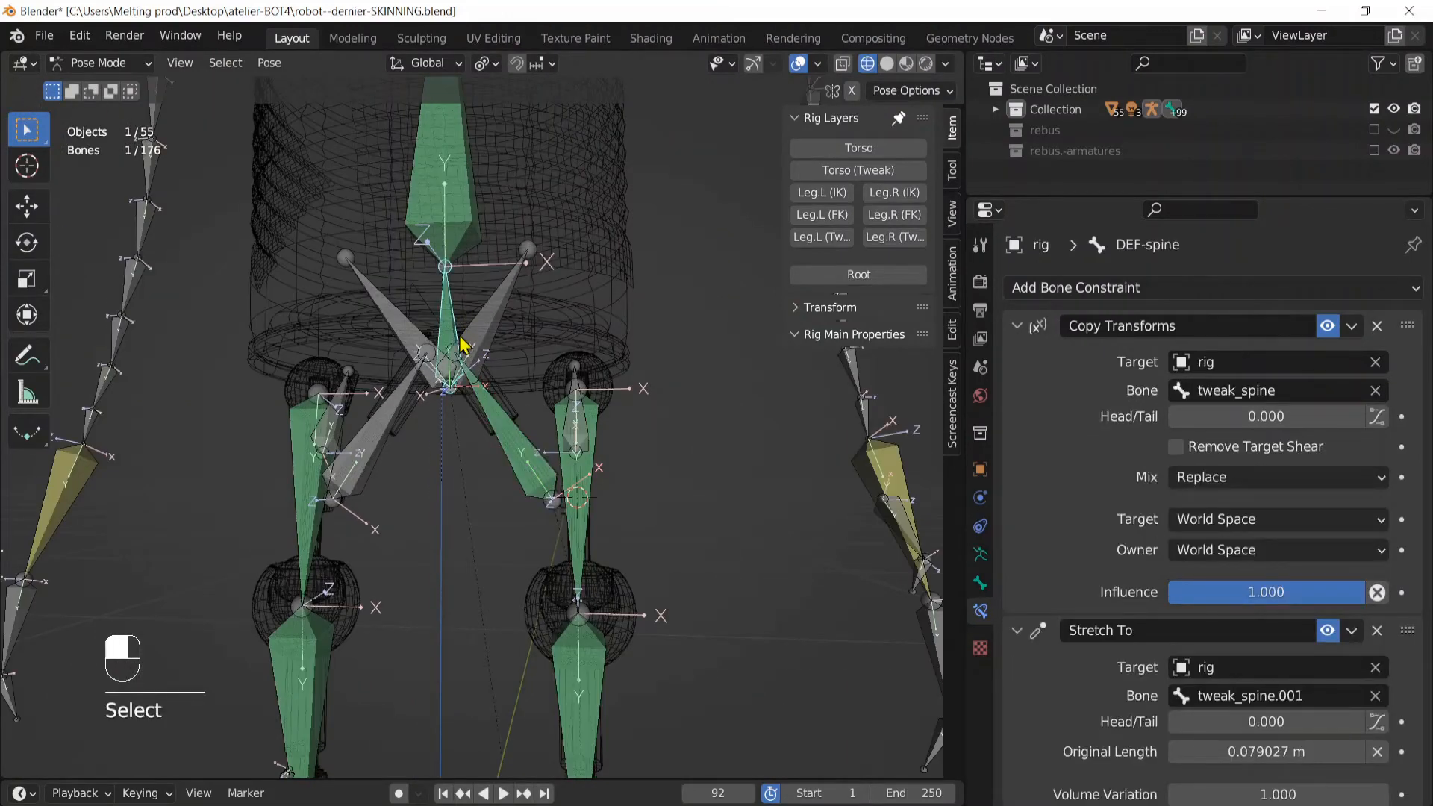
left_click(464, 345)
middle_click_drag(610, 589, 585, 362, "shift")
scroll(589, 666, "down", 3)
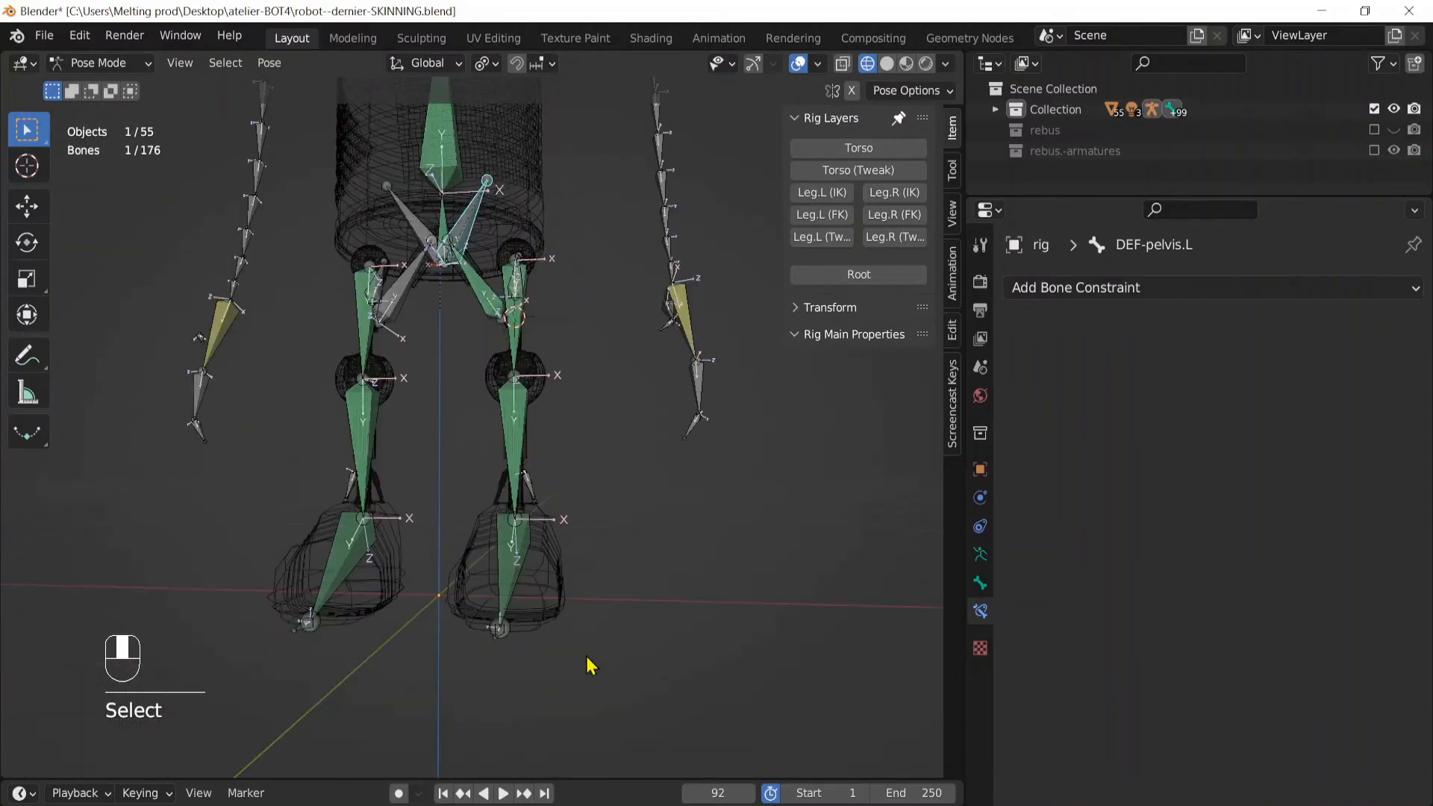
left_click_drag(826, 197, 879, 209)
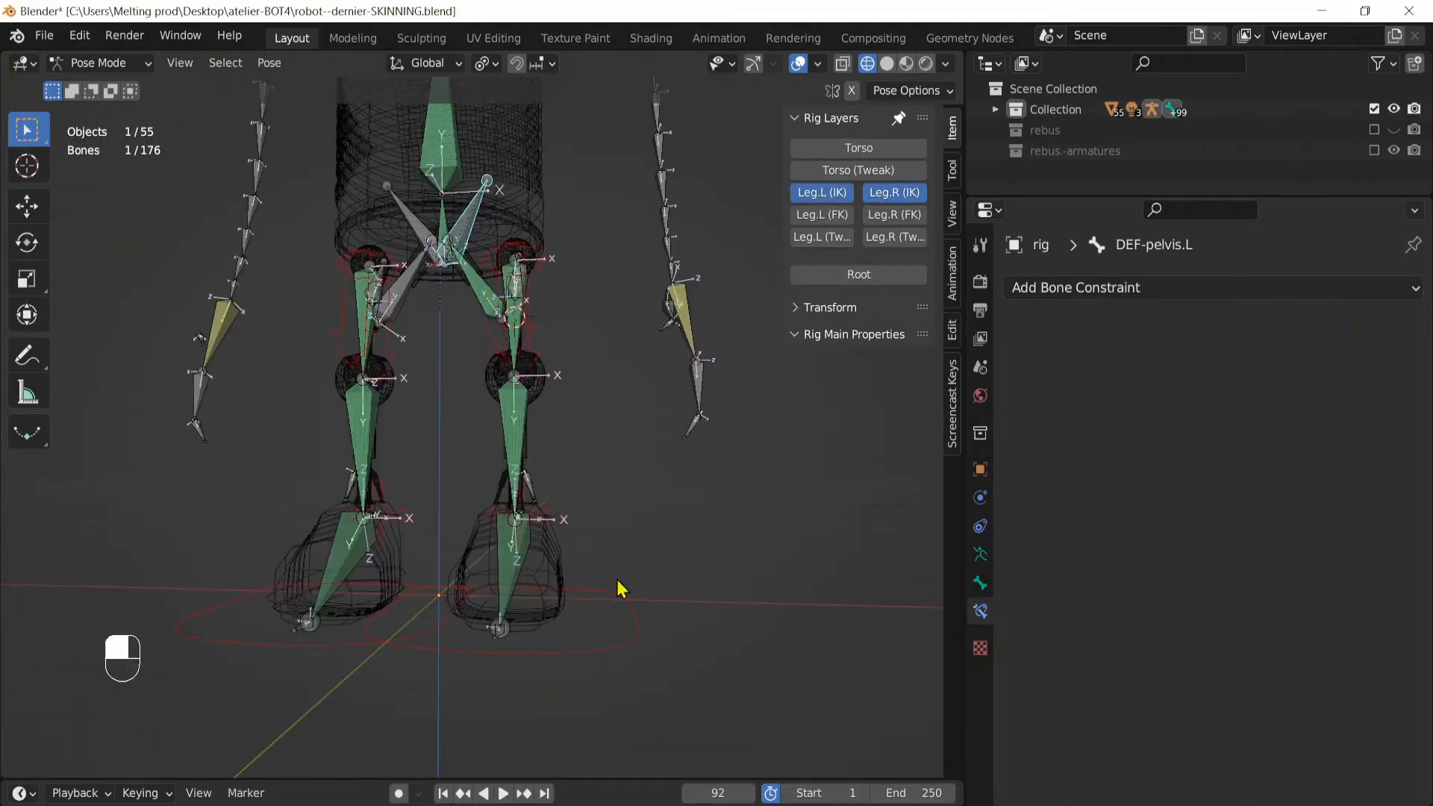
Select the left foot IK control foot_ik.L and switch the armature to Pose Position
left_click(631, 642)
key("g")
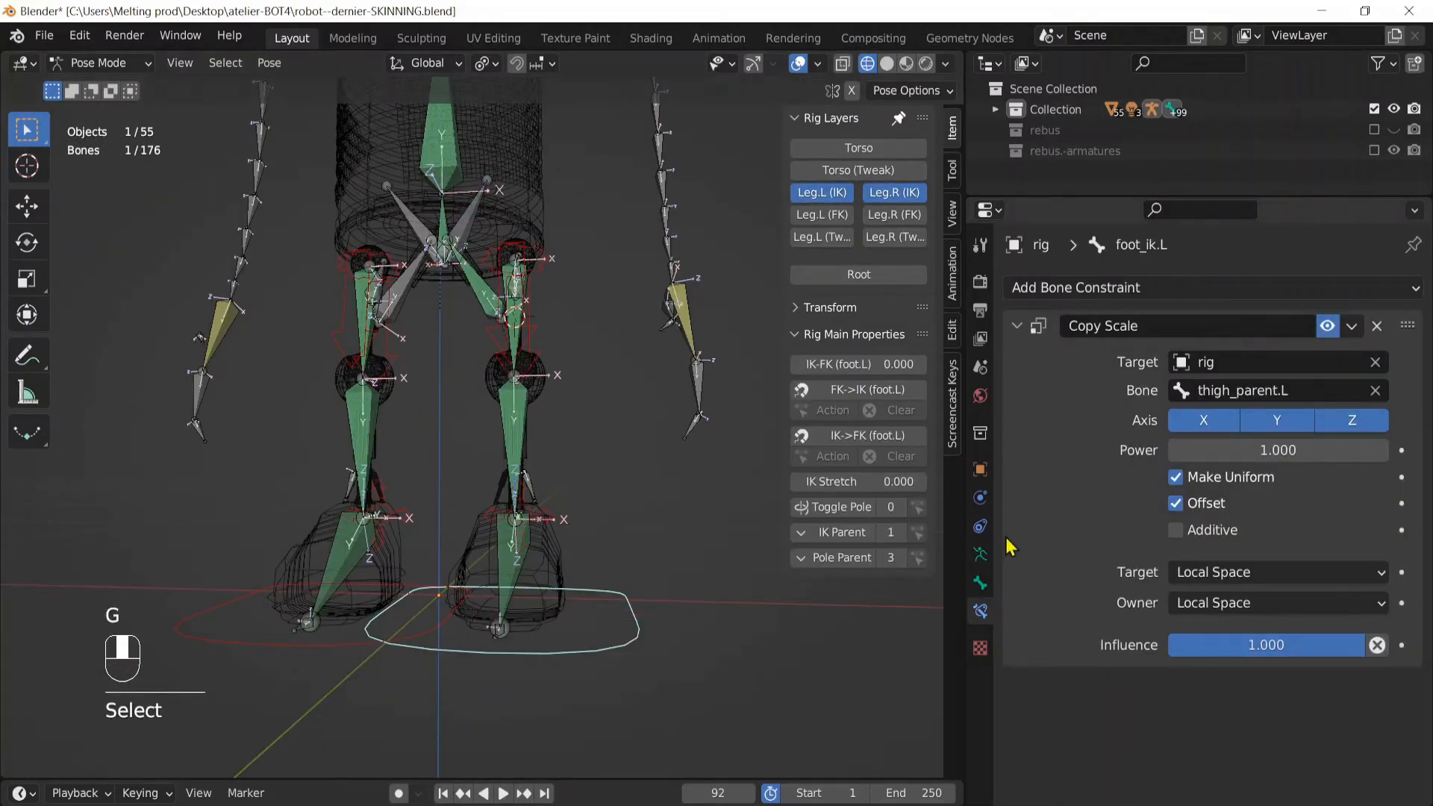
left_click(981, 555)
left_click(1097, 365)
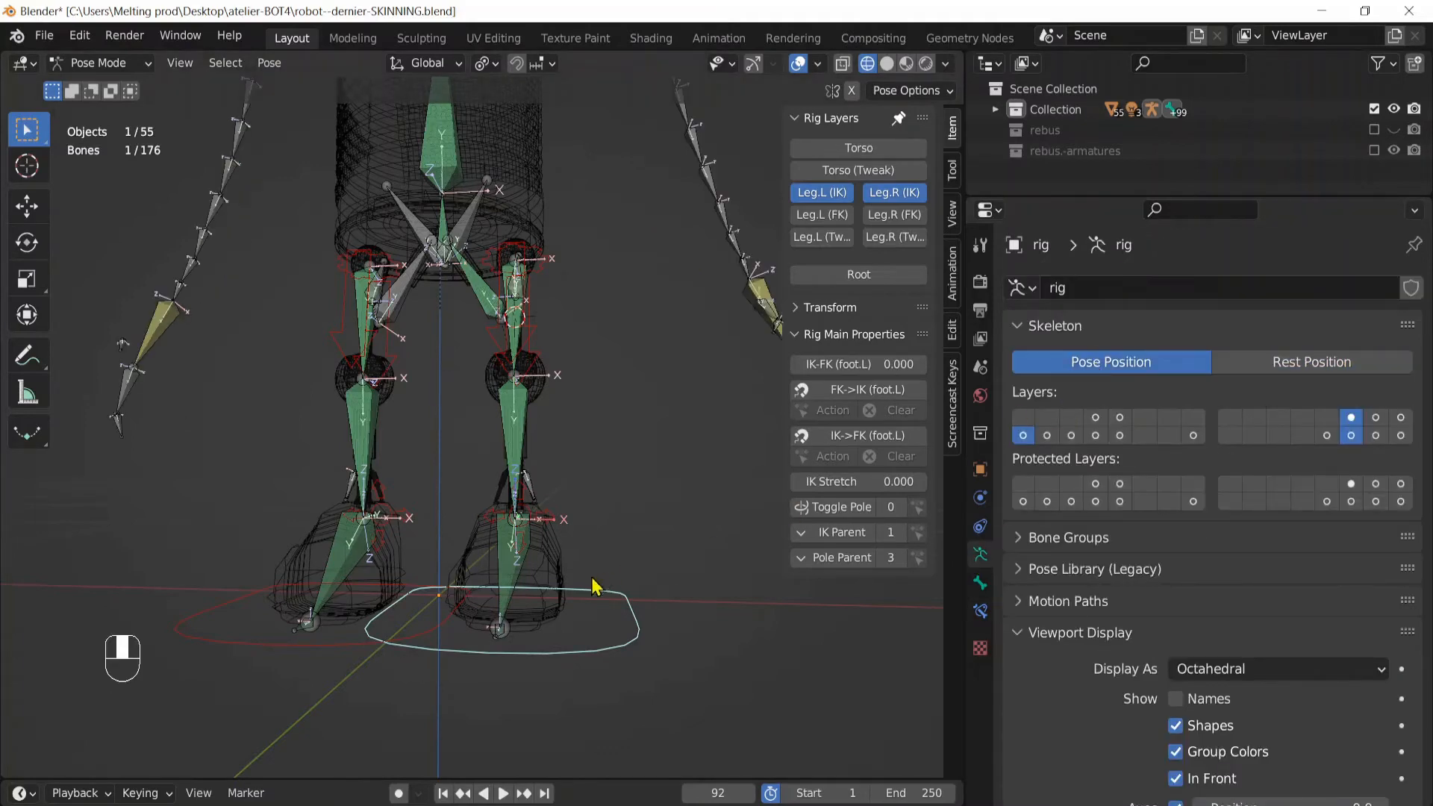
Test the left leg's pistons by moving the left foot IK control around, without keeping the pose
key("g")
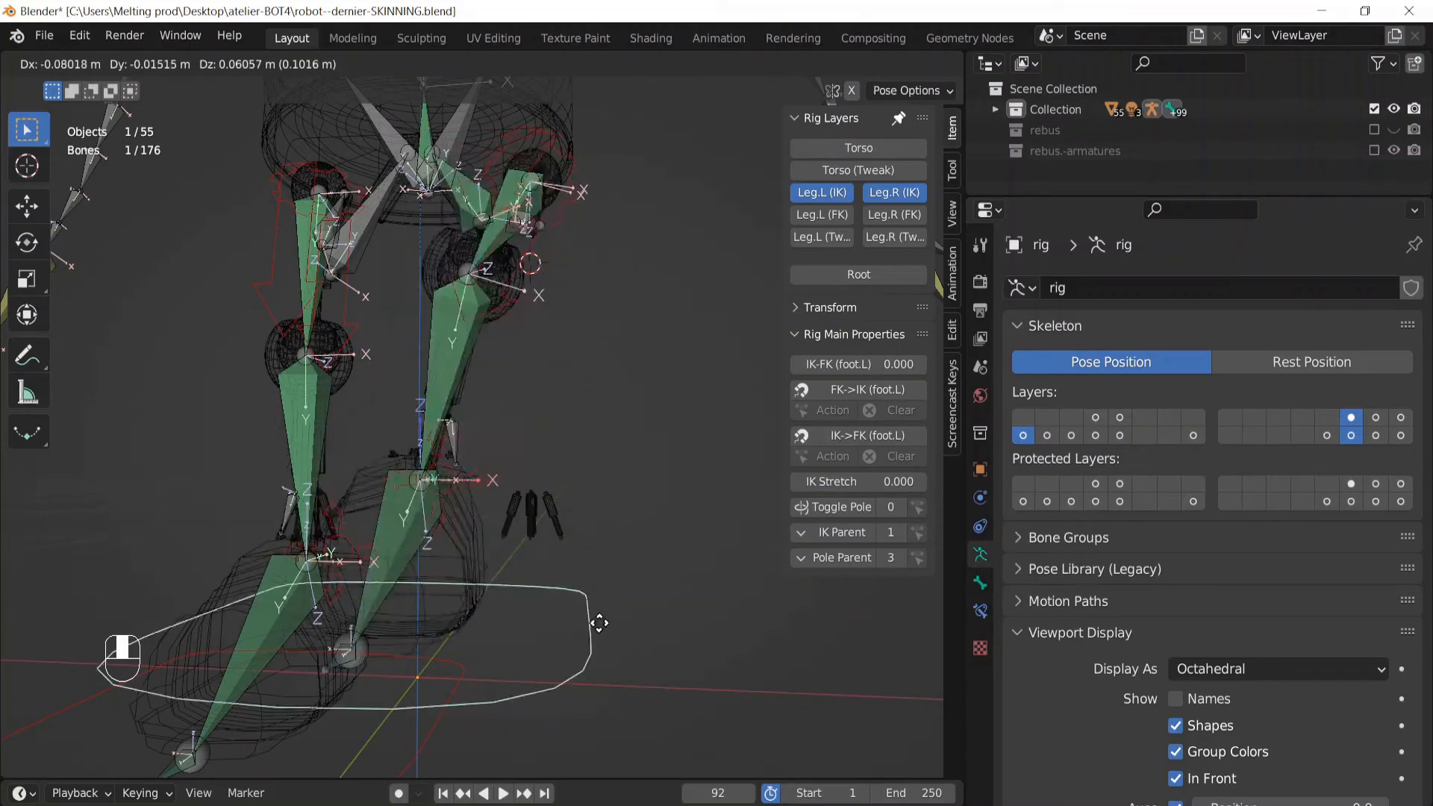
left_click(441, 451)
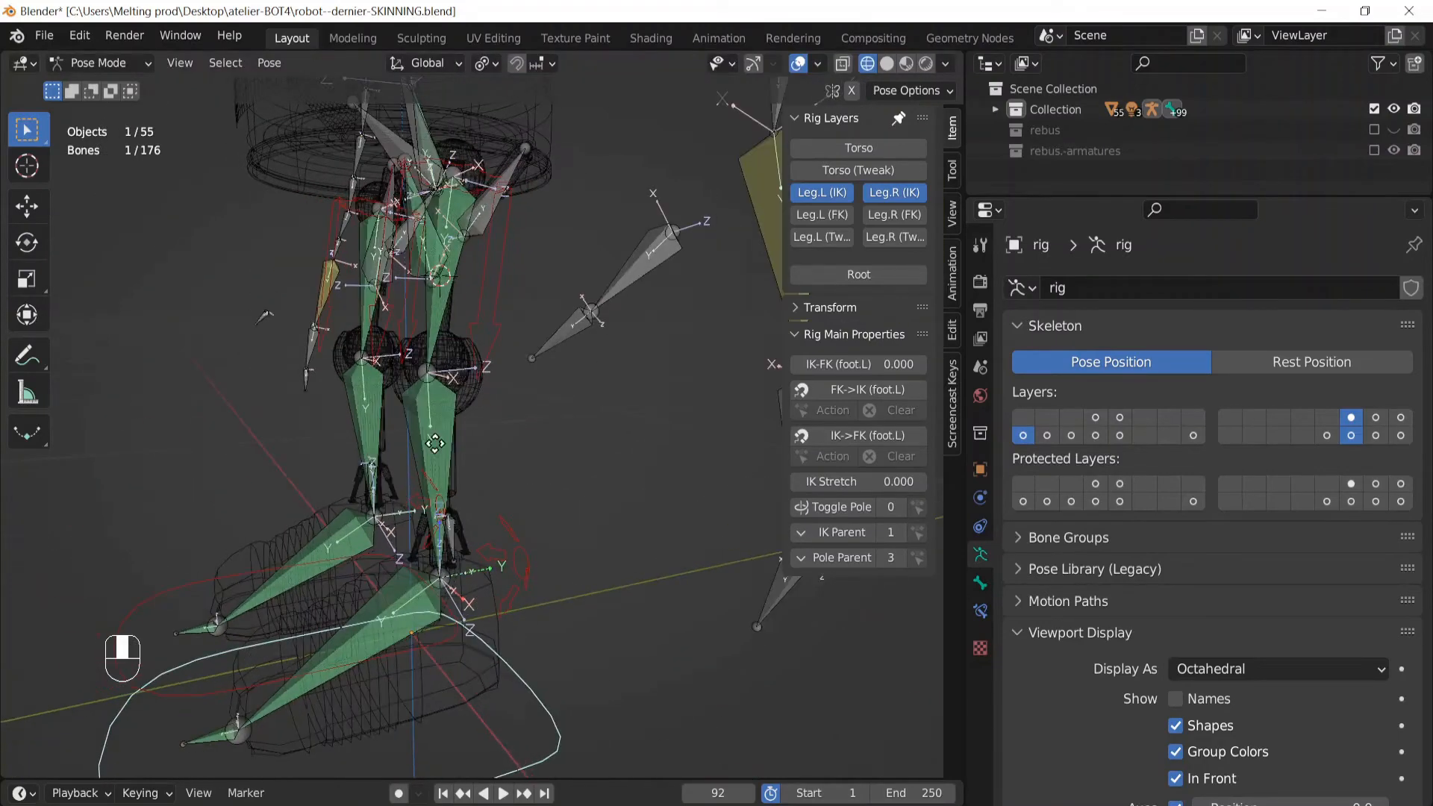
key("g")
left_click(517, 435)
key("g")
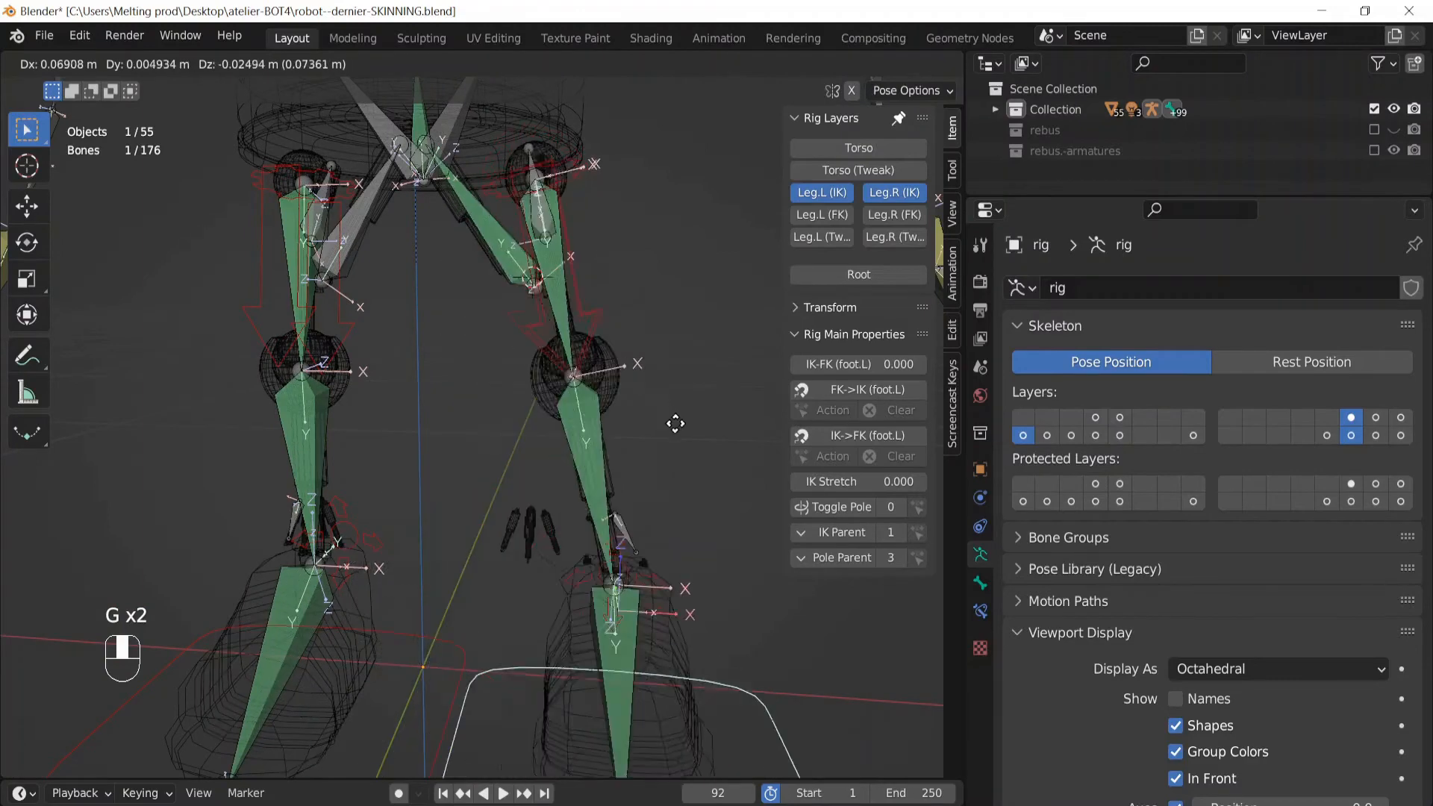
right_click(462, 272)
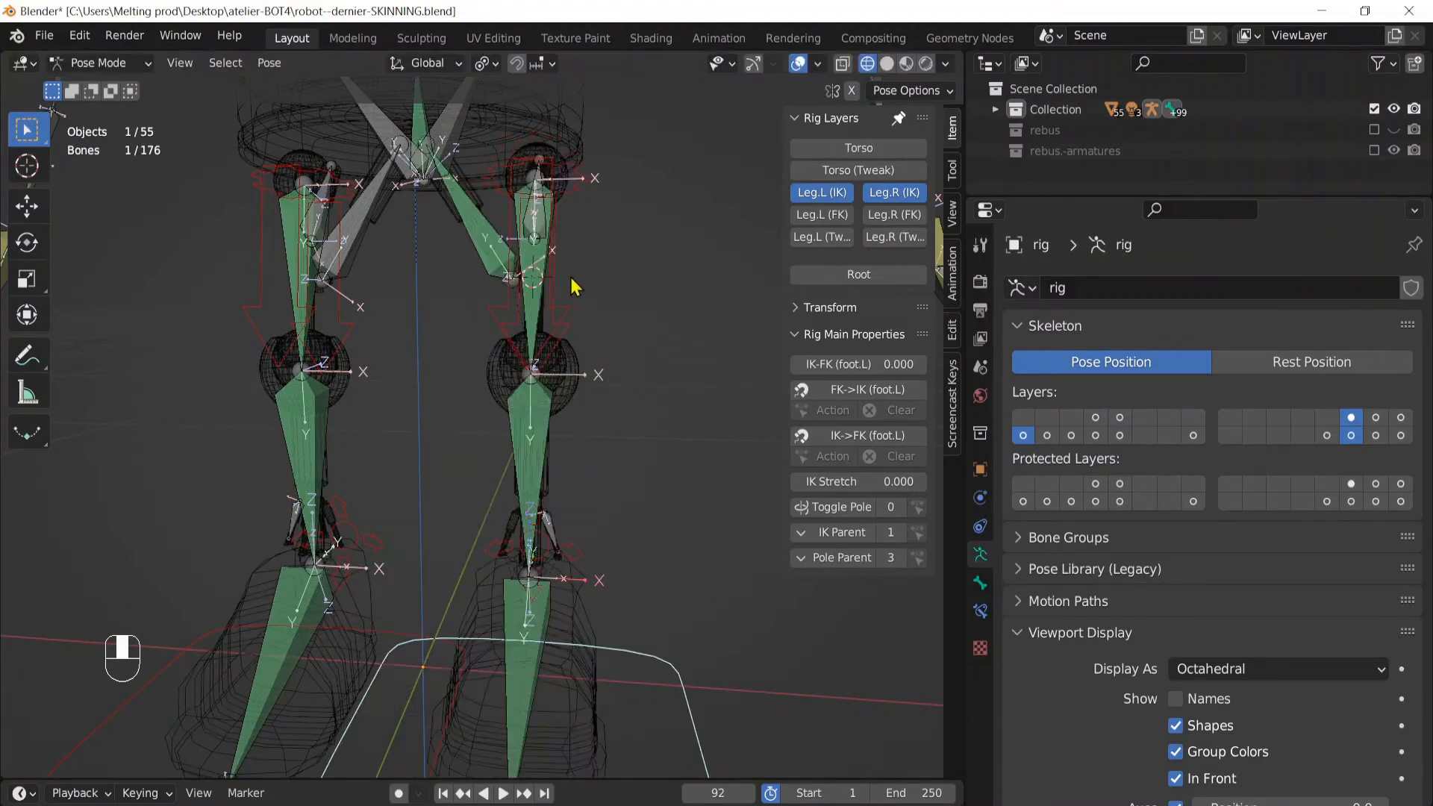
Select the left rear leg piston bone and enter Edit Mode on the rig
middle_click_drag(571, 268, 456, 268)
left_click(521, 188)
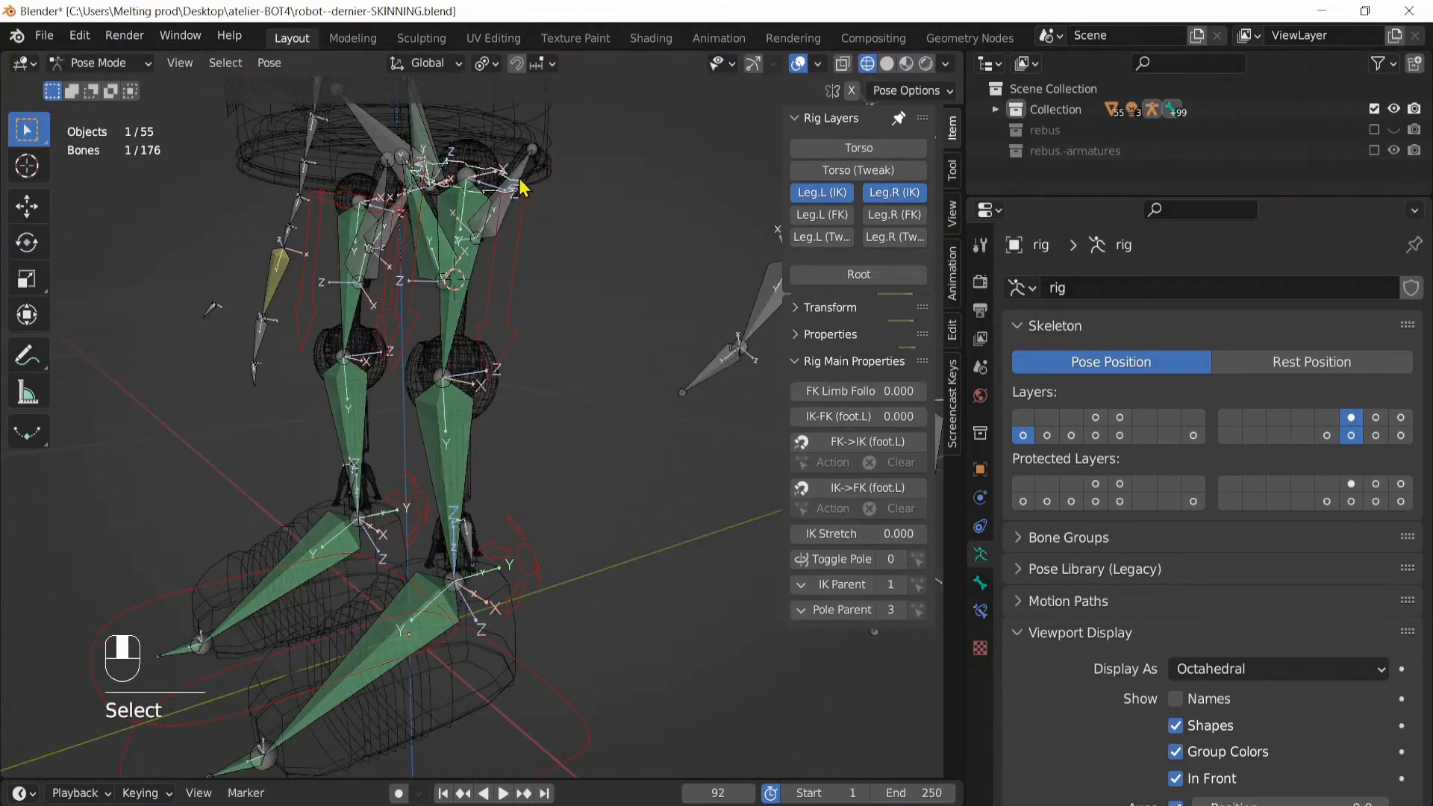
left_click(525, 183)
key("Tab")
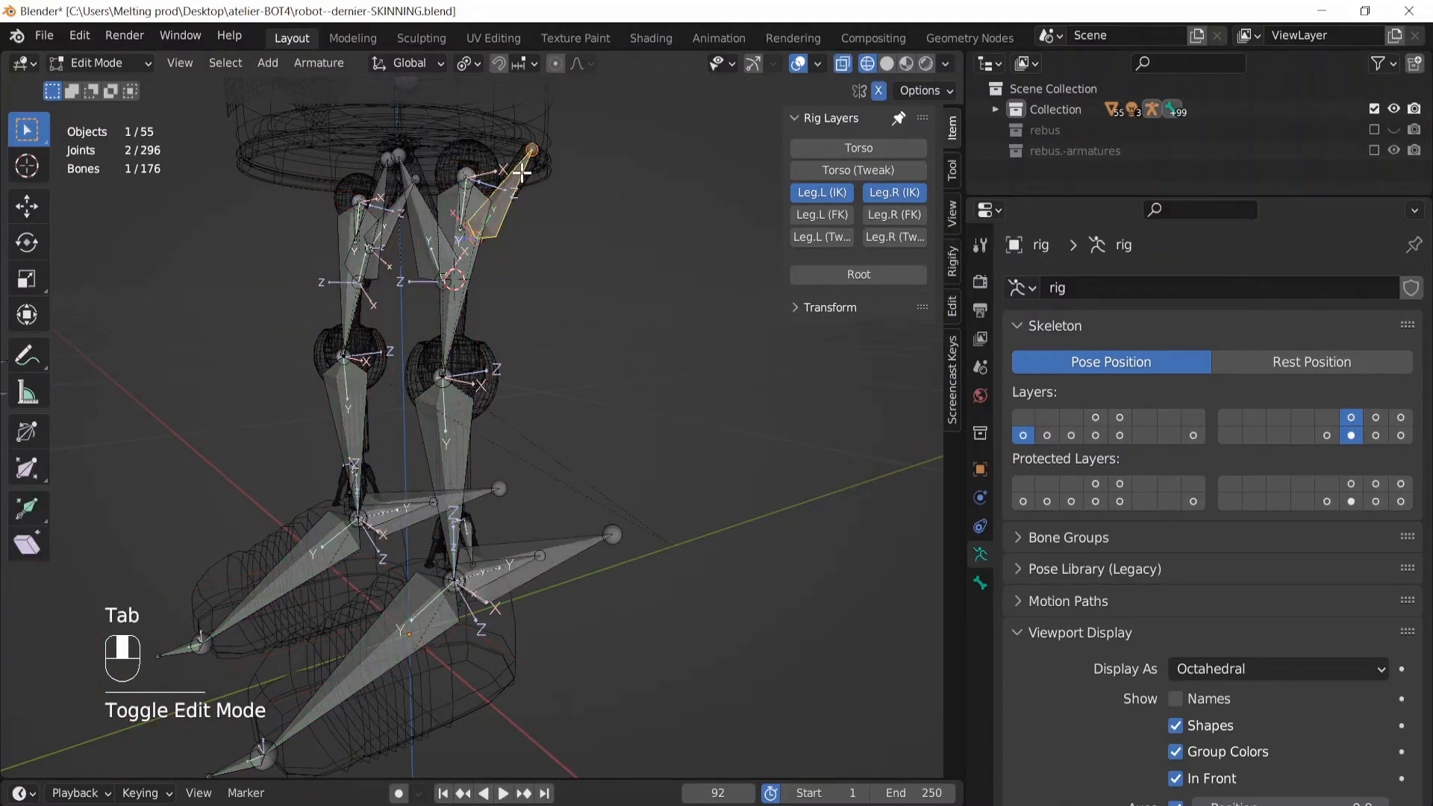
Extrude a new bone straight up along global Z from the upper joint of the left rear leg piston bone
key("KP_3")
scroll(565, 197, "up", 2)
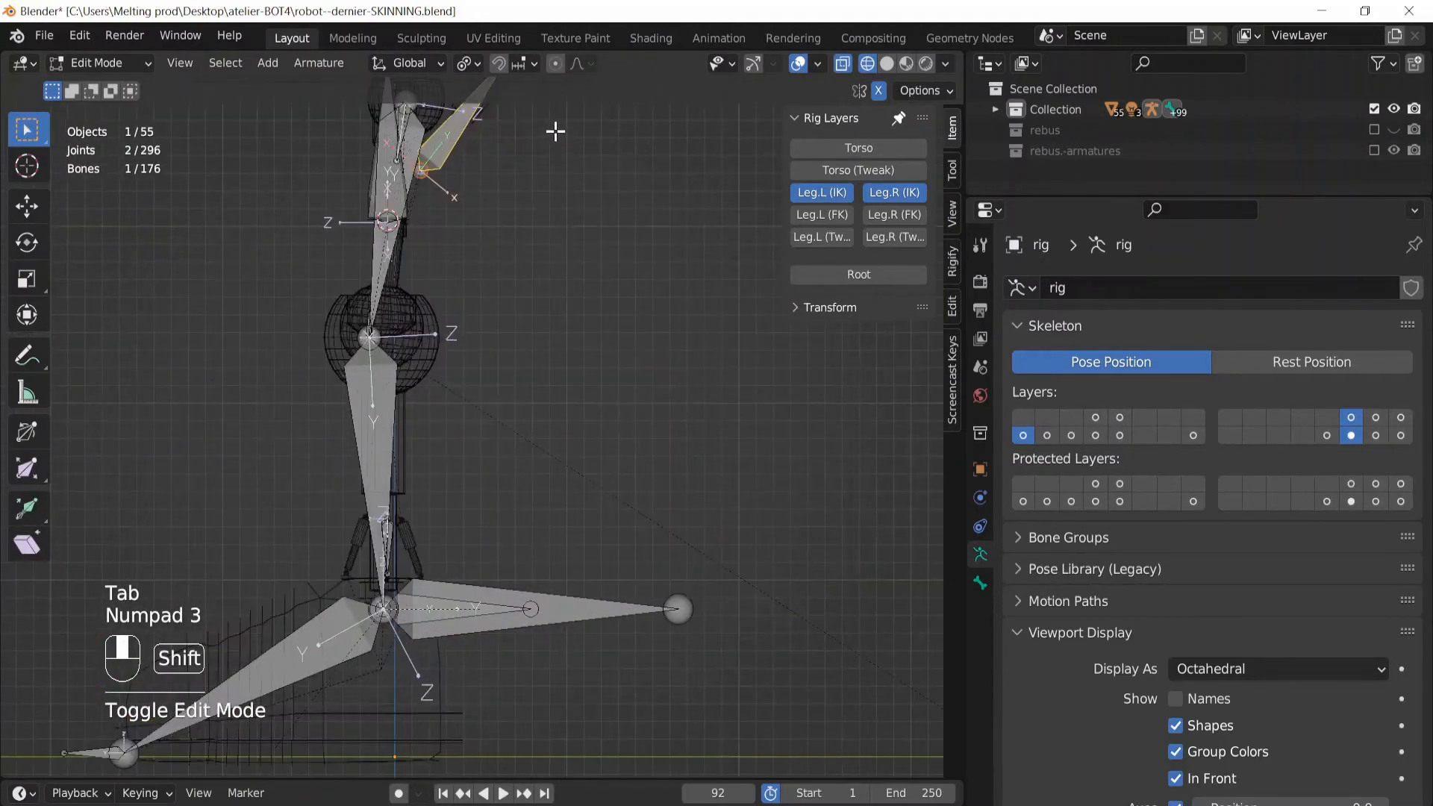
middle_click_drag(546, 124, 496, 345, "shift")
scroll(520, 378, "up", 3)
left_click(501, 398)
left_click_drag(496, 345, 550, 422)
scroll(602, 445, "up", 2)
mouse_move(603, 444)
middle_mouse_down()
mouse_move(575, 447)
mouse_move(603, 444)
middle_mouse_up()
left_click(491, 371)
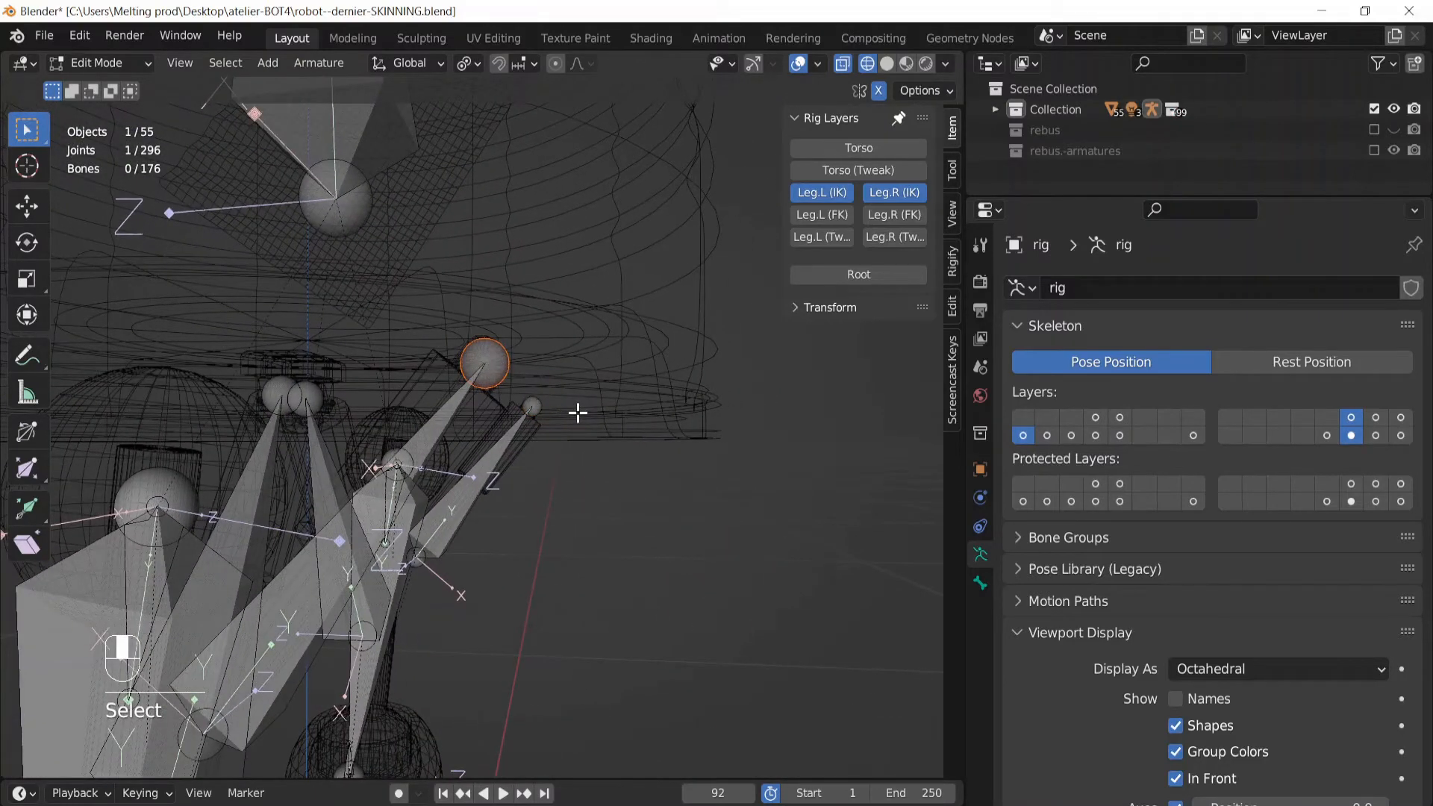
key("e")
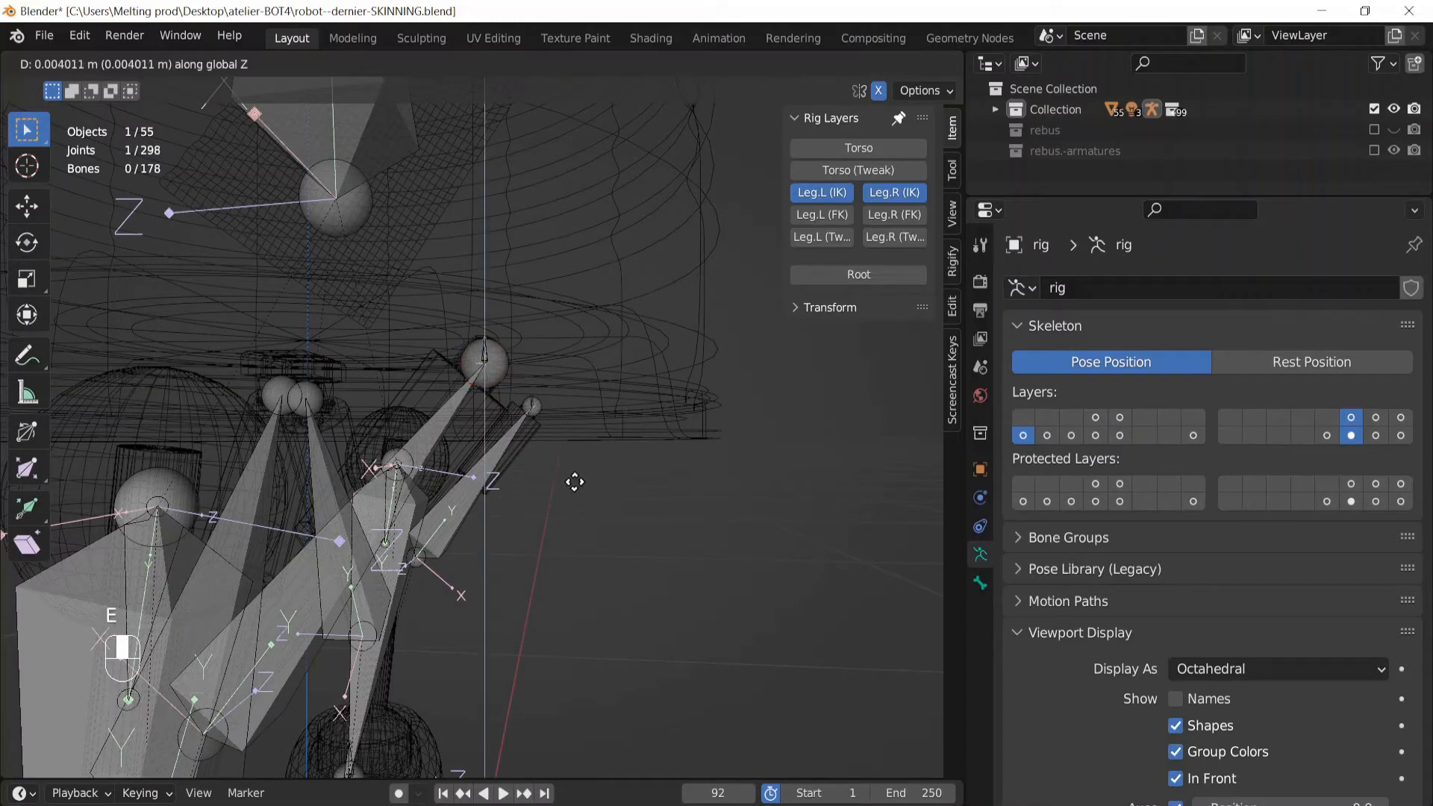
key("z")
left_click(534, 315)
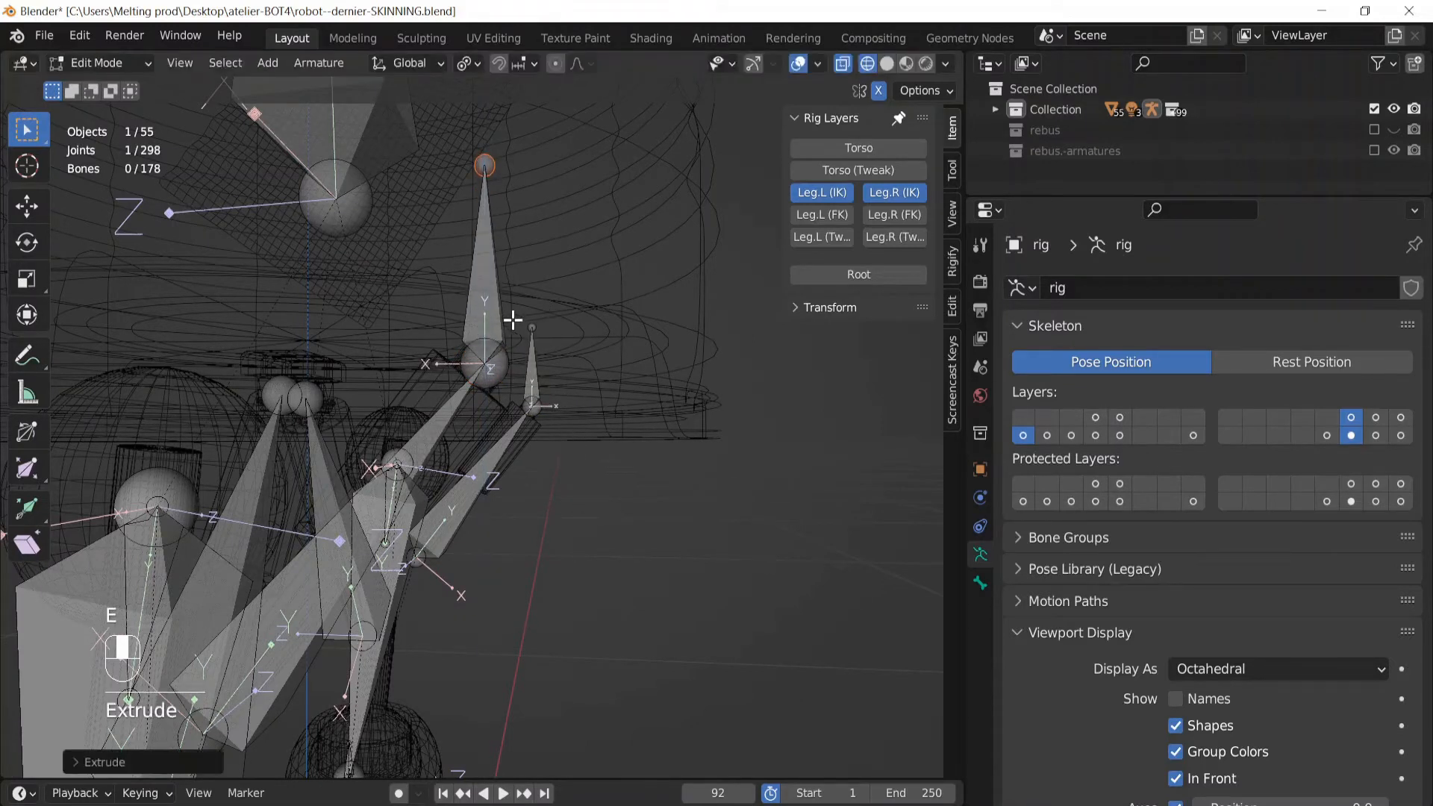
Disconnect the newly extruded bone from the left rear leg piston bone with Disconnect Bone
left_click(485, 281)
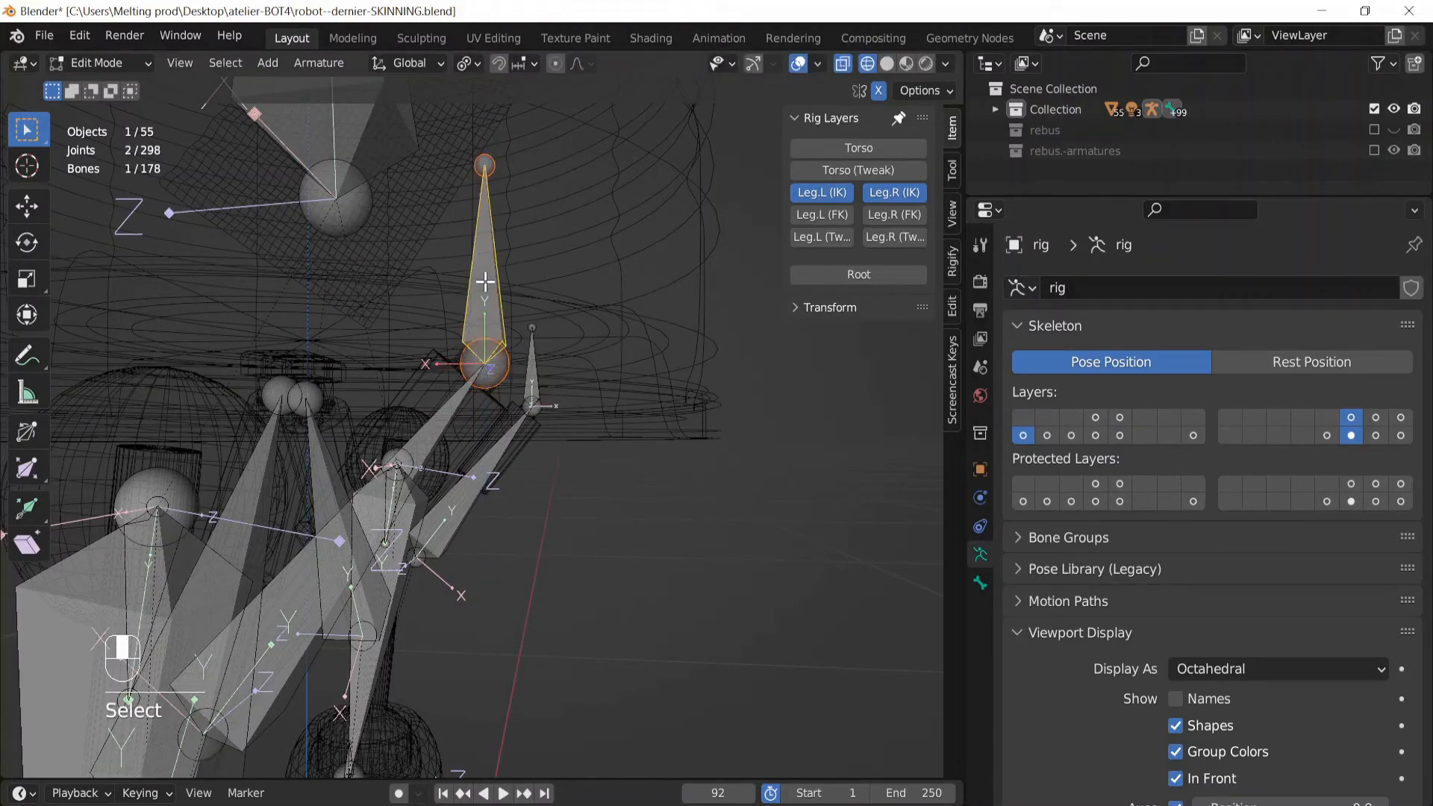
key("alt+p")
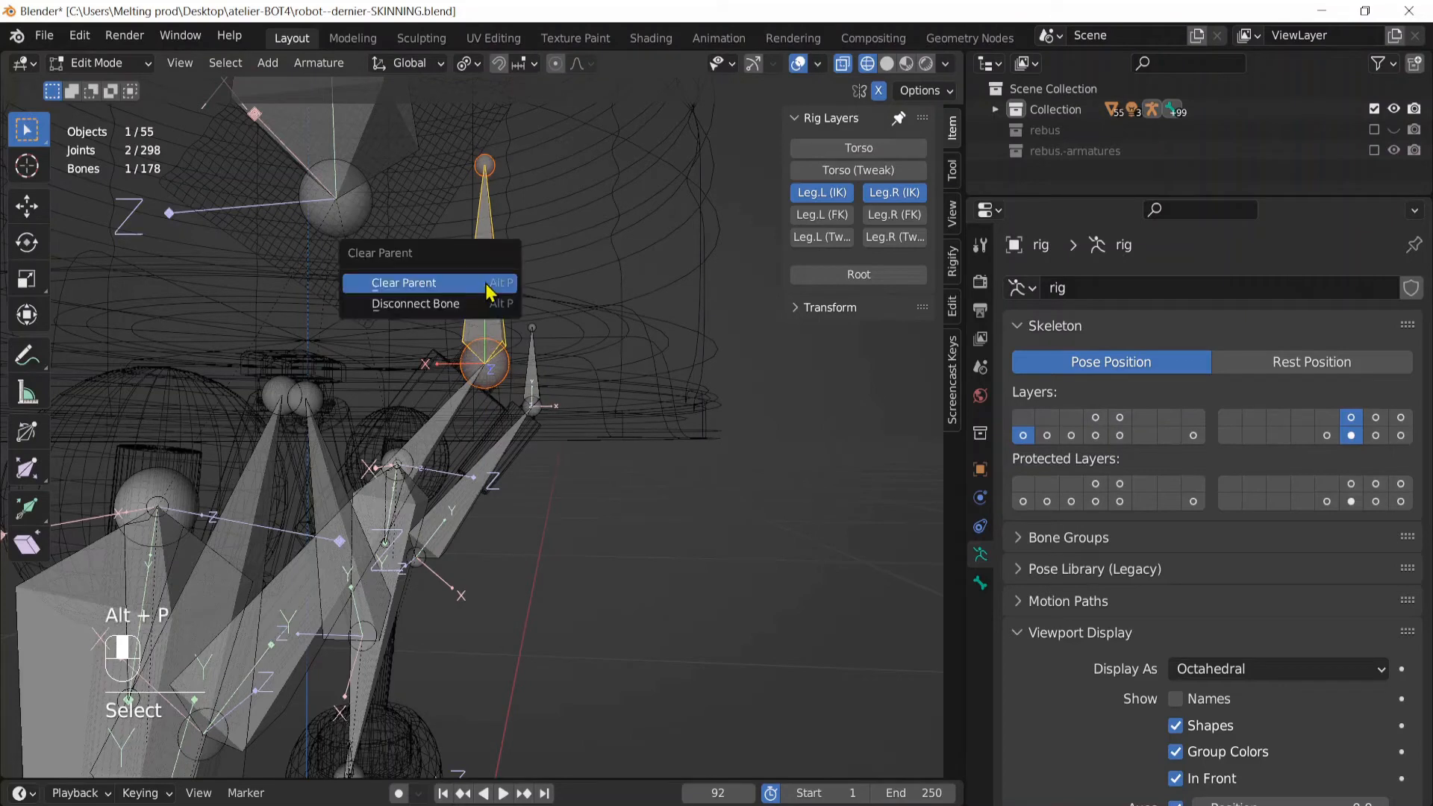
left_click(435, 303)
Test-move the new vertical bone to check that it is detached from the piston bone, cancelling each move
left_click(497, 306)
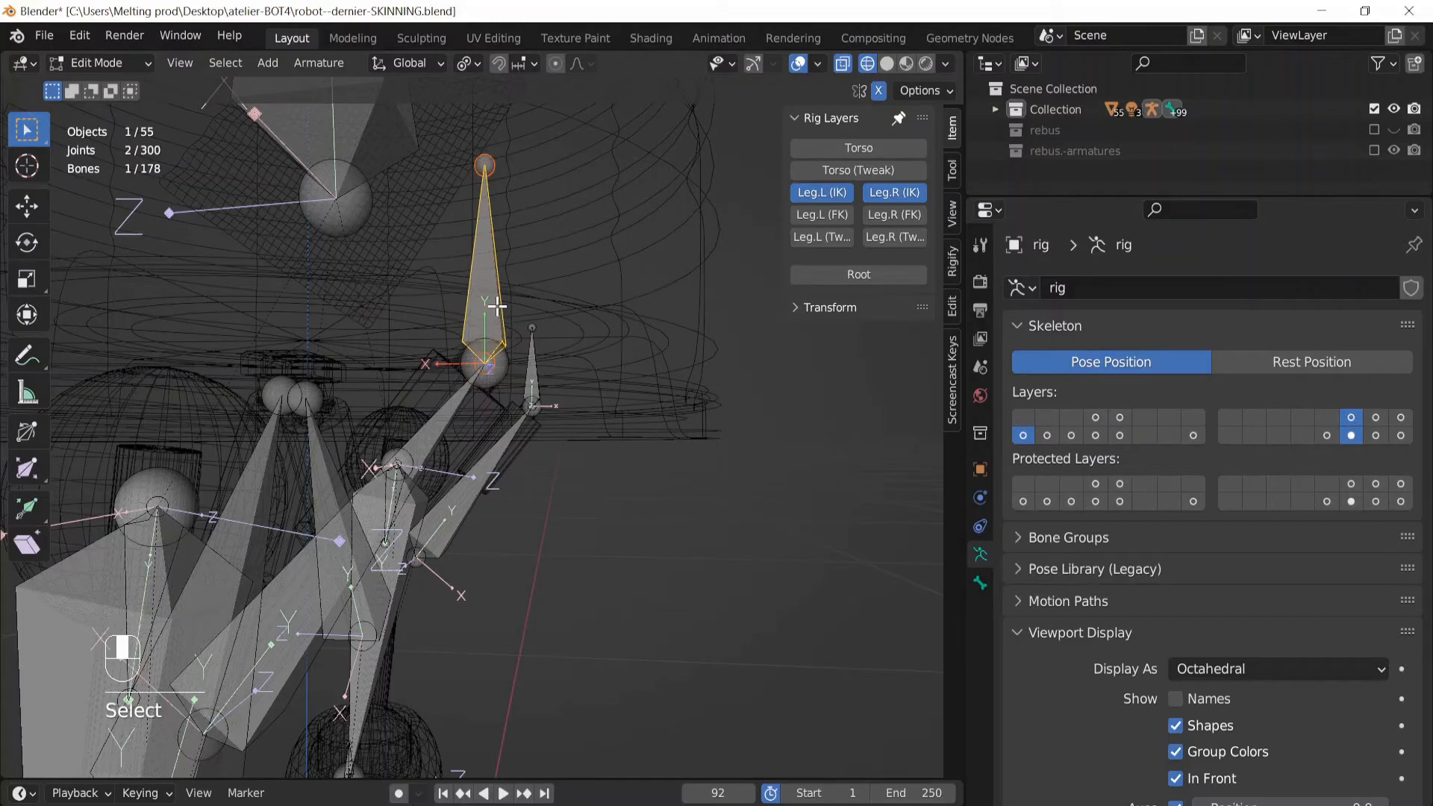
key("g")
right_click(539, 212)
scroll(461, 480, "down", 5)
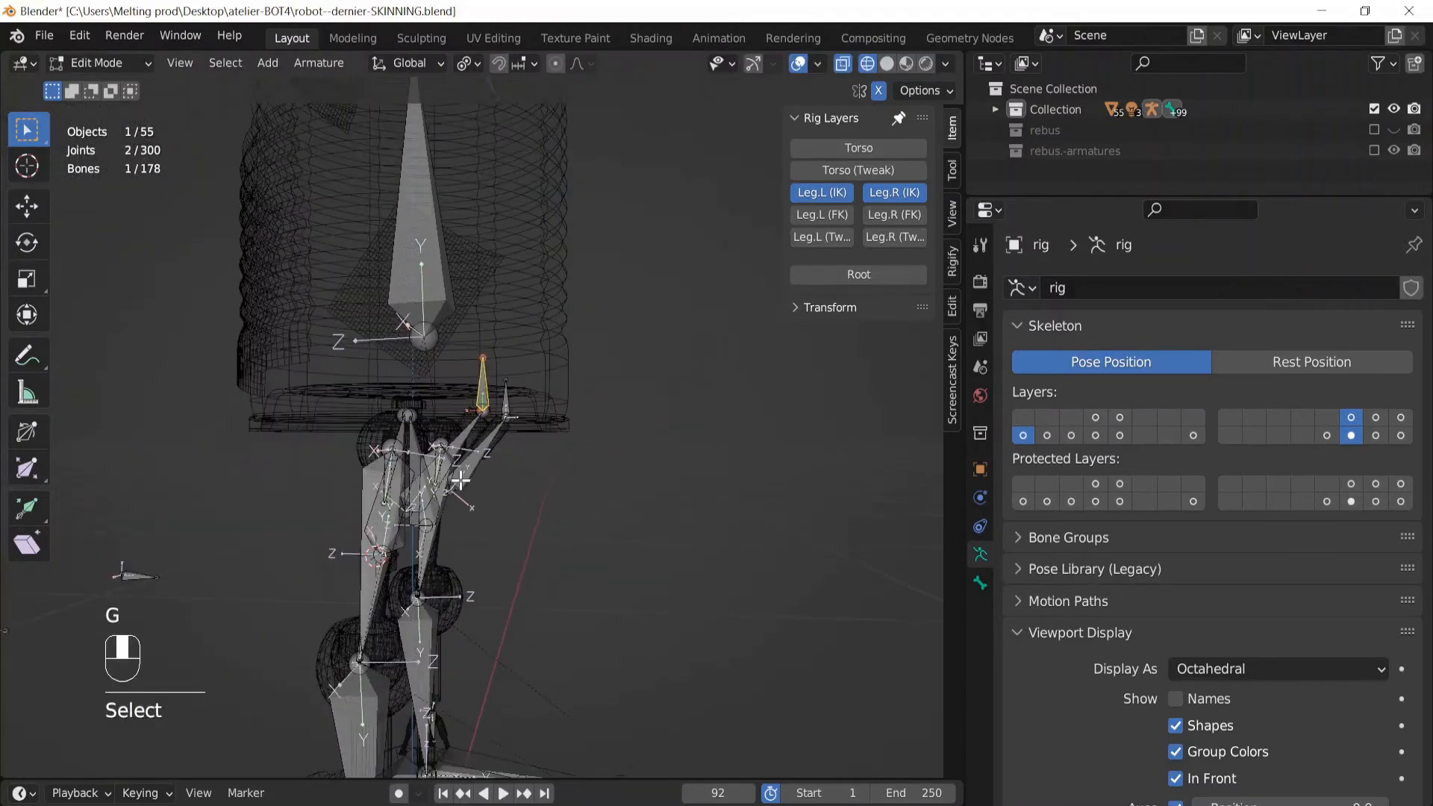
scroll(525, 505, "up", 5)
key("g")
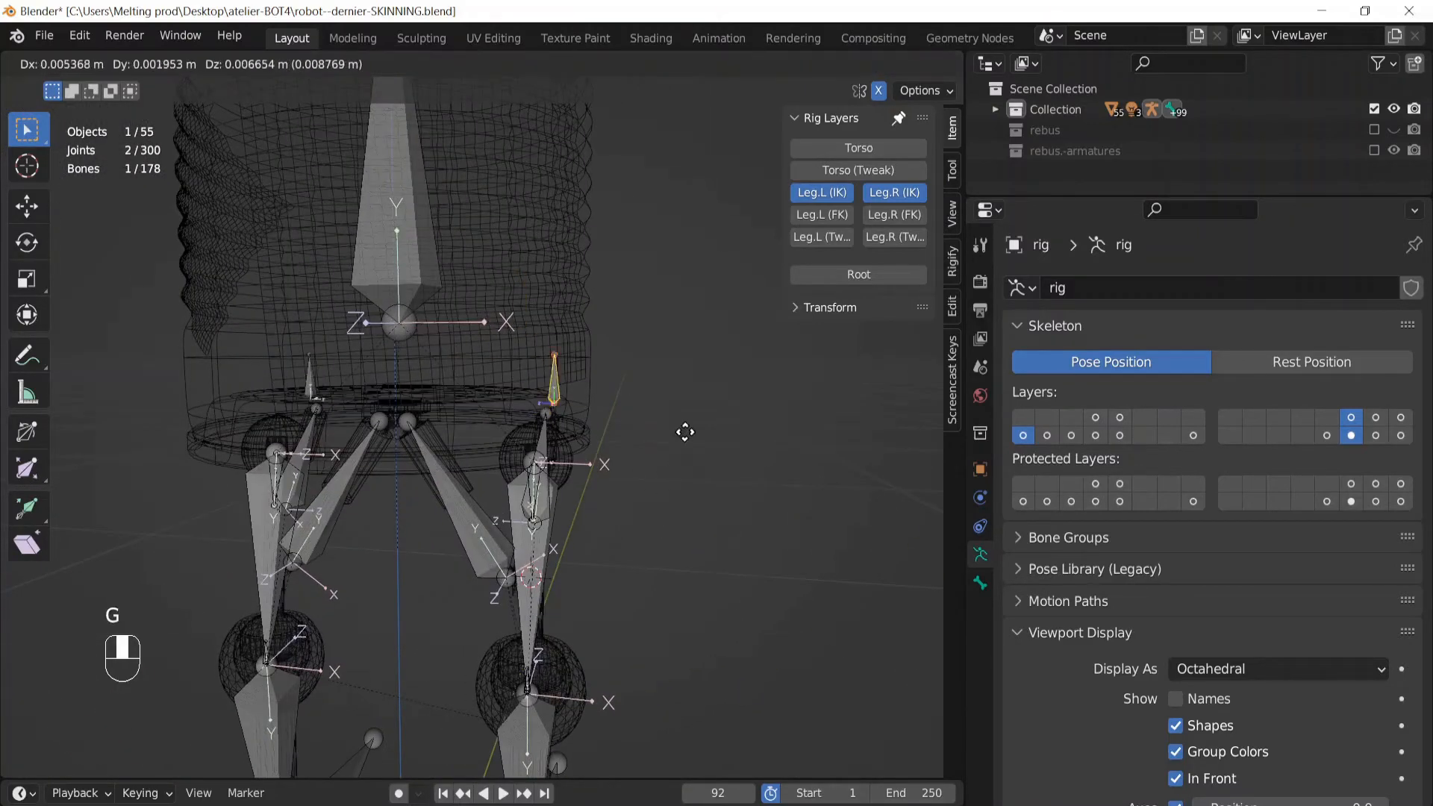
right_click(656, 426)
Reveal all hidden bones of the rig in Edit Mode
scroll(598, 396, "down", 3)
scroll(527, 438, "up", 3)
key("alt+h")
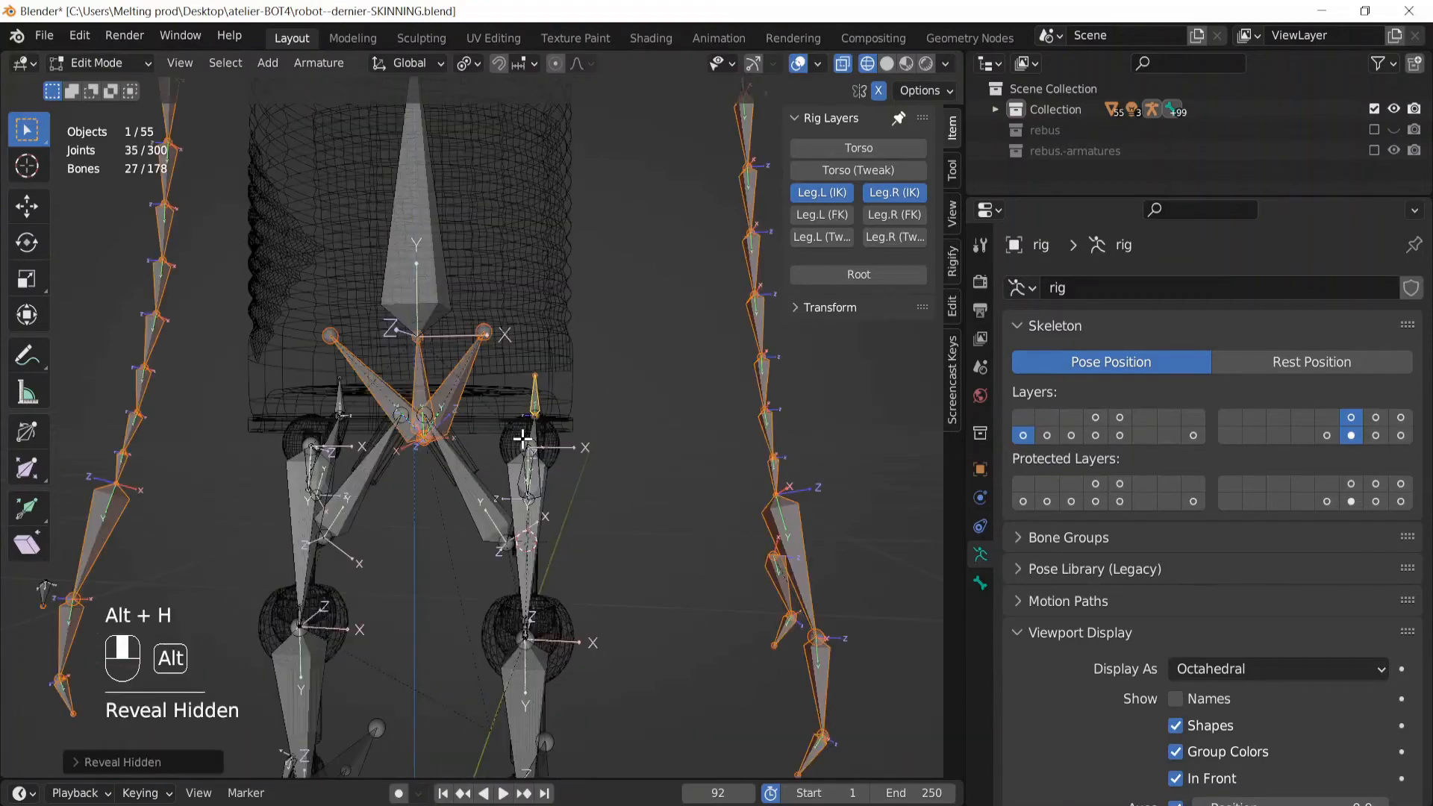
scroll(438, 422, "up", 2)
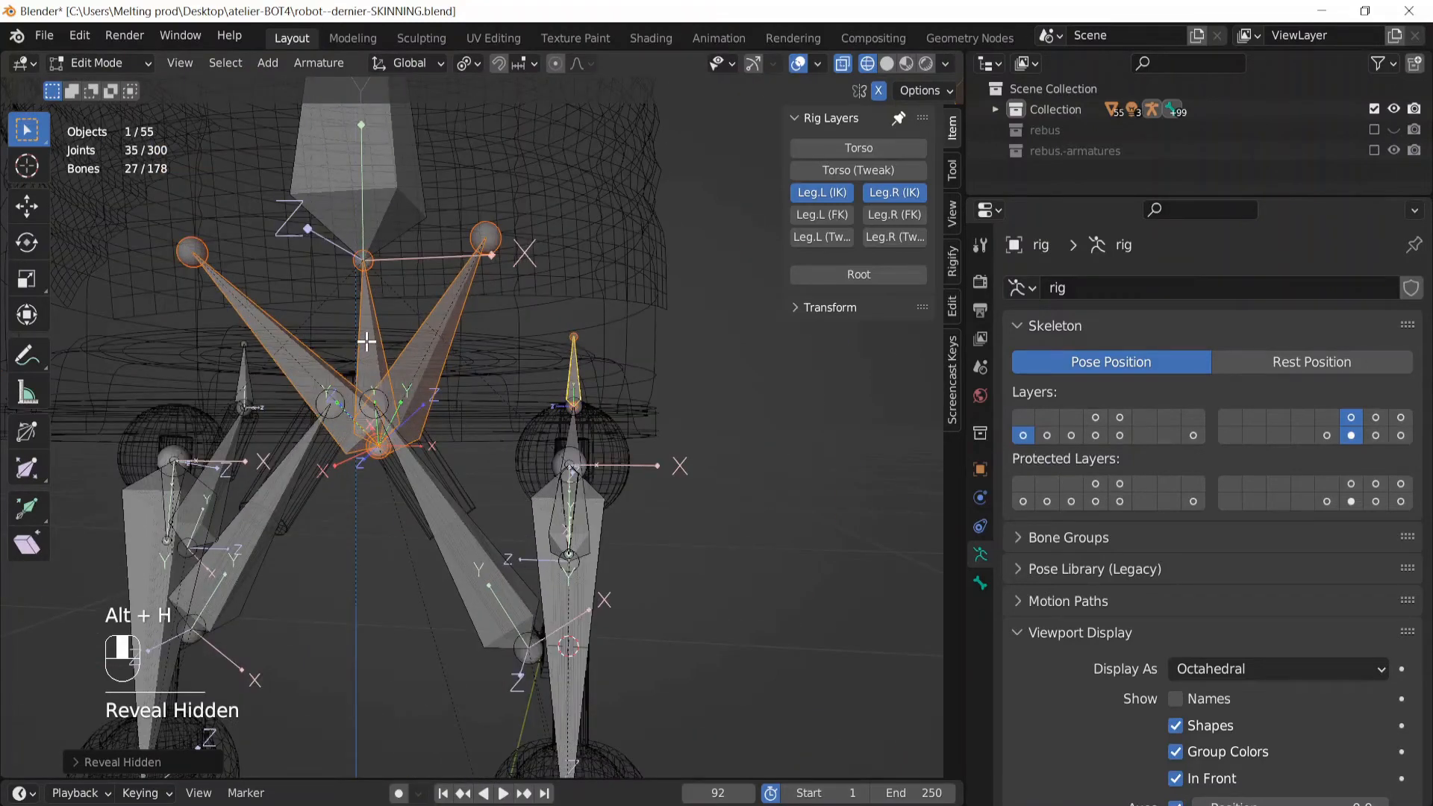
Parent the new vertical bone to the lowest spine bone, between the two pelvis bones, using Keep Offset
left_click(572, 381)
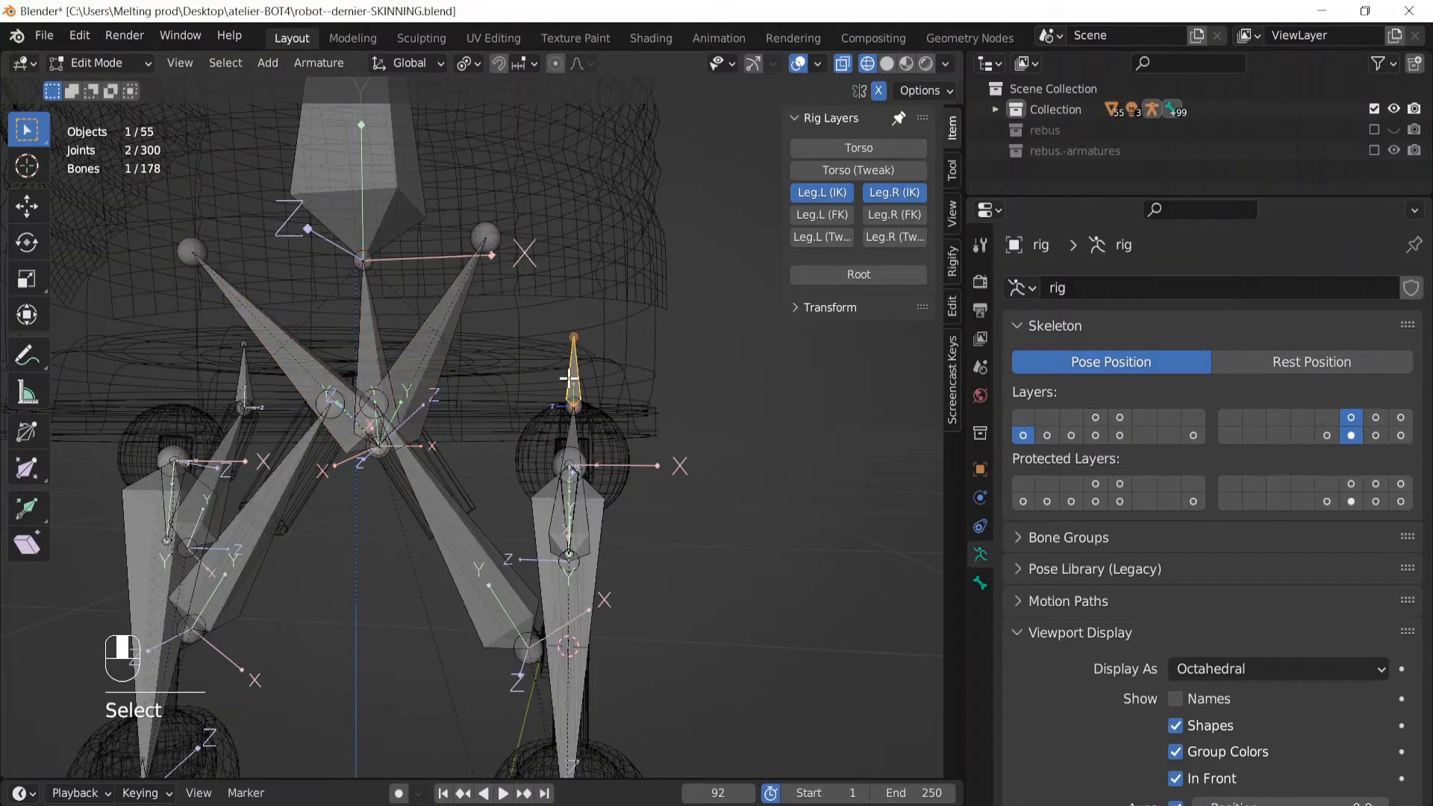
left_click(359, 339, "shift")
middle_click_drag(460, 333, 485, 571, "ctrl")
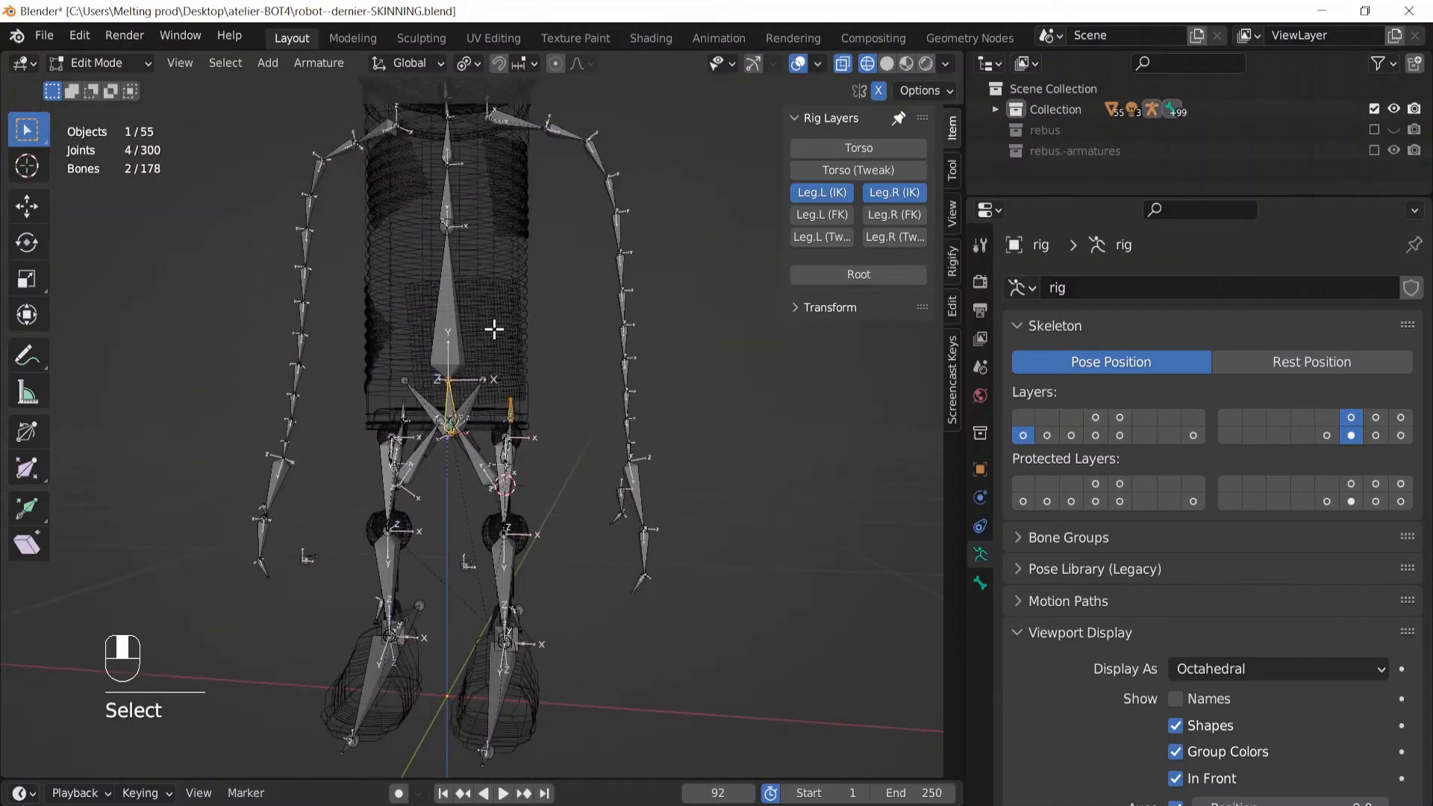
scroll(567, 440, "up", 3)
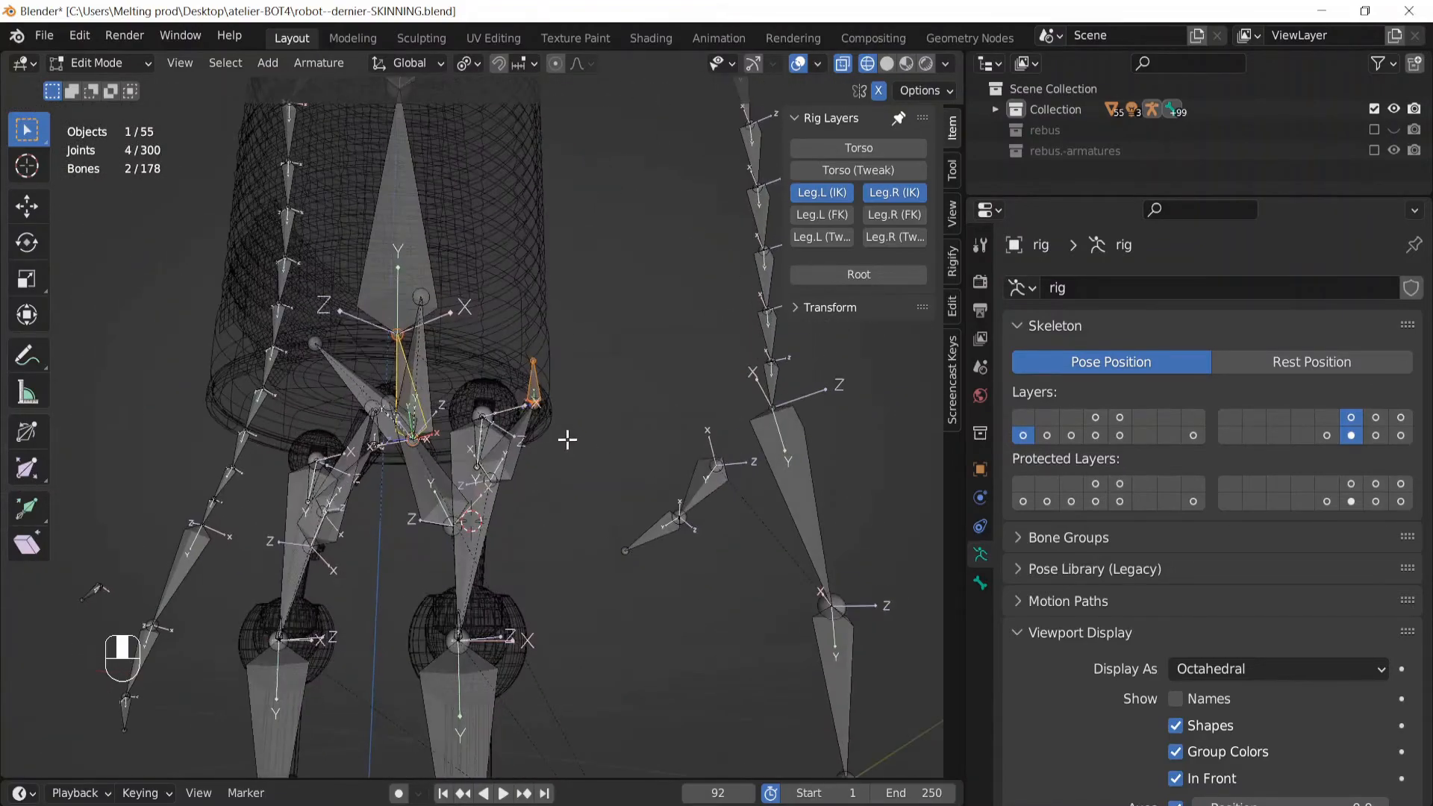
scroll(567, 440, "up", 4)
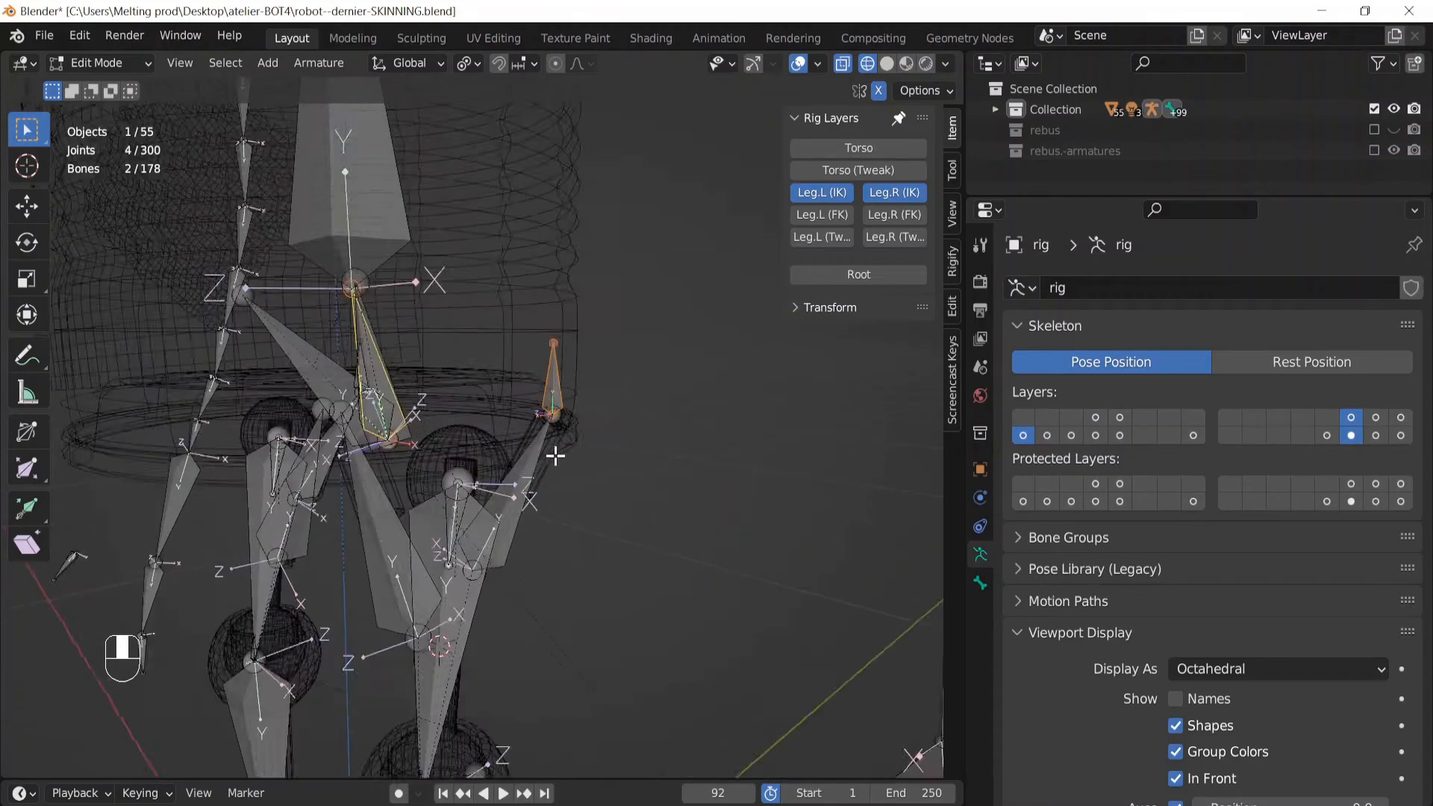
key("ctrl+p")
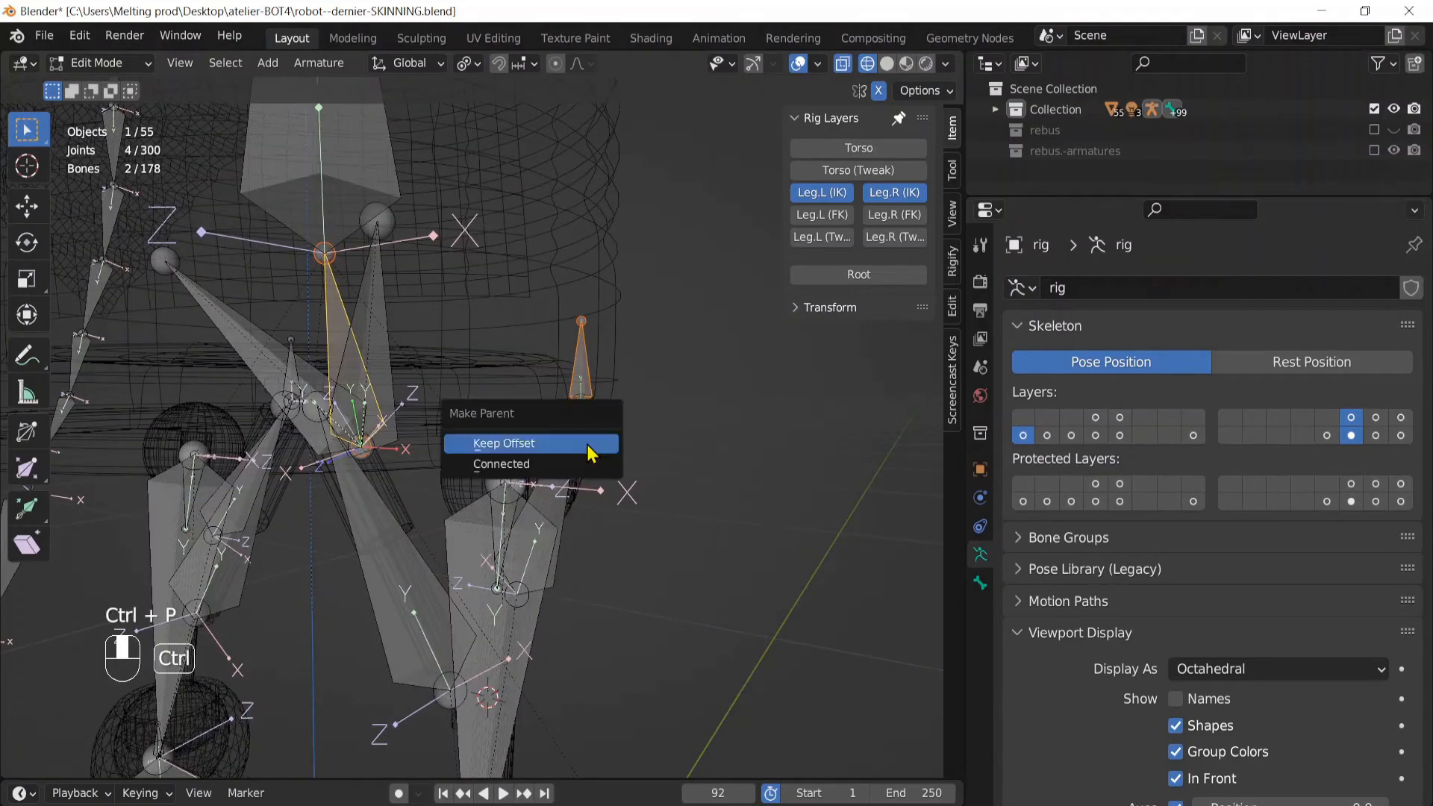
left_click(508, 447)
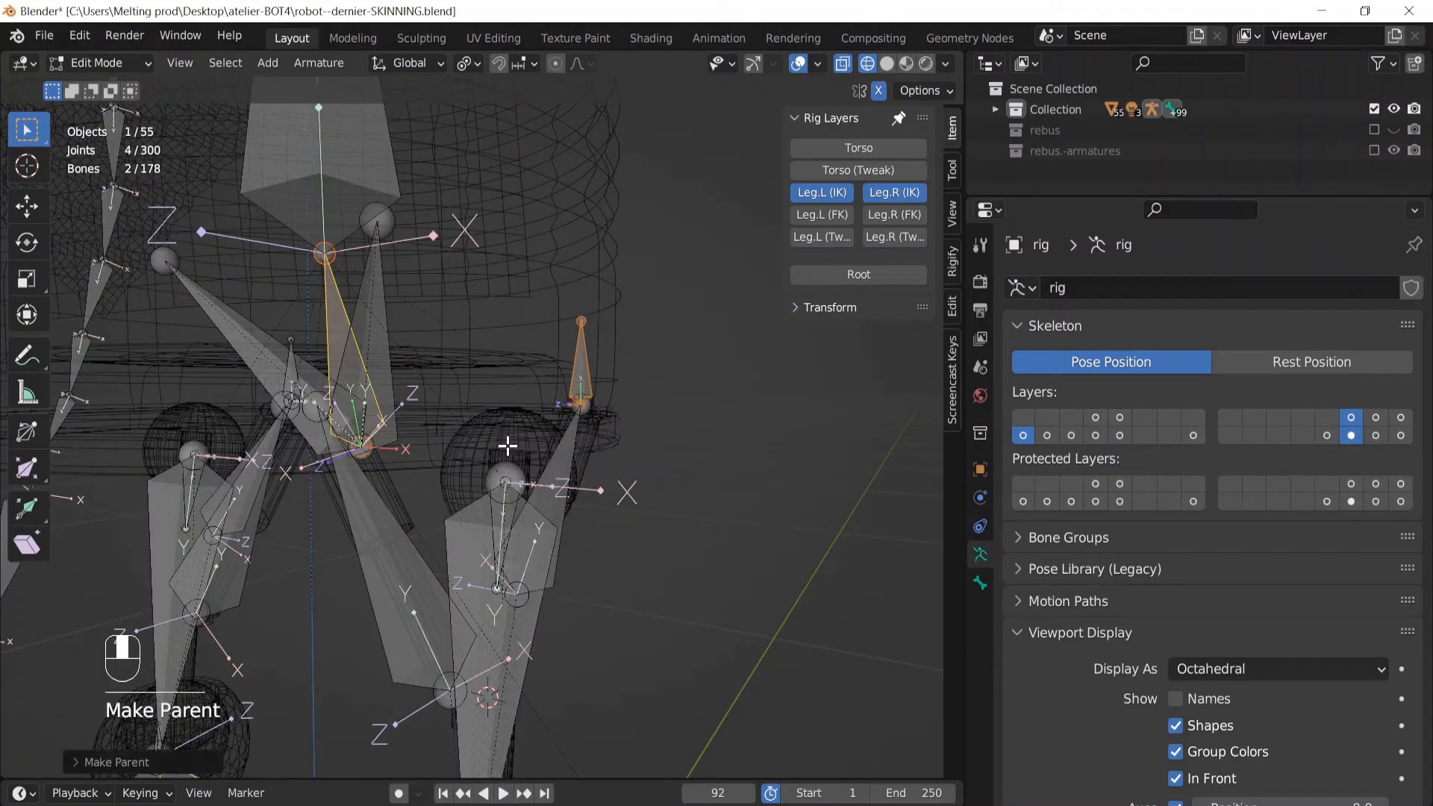
Rename the vertical attachment bone above the left rear leg piston as accrochevERIN.L
scroll(552, 386, "down", 3)
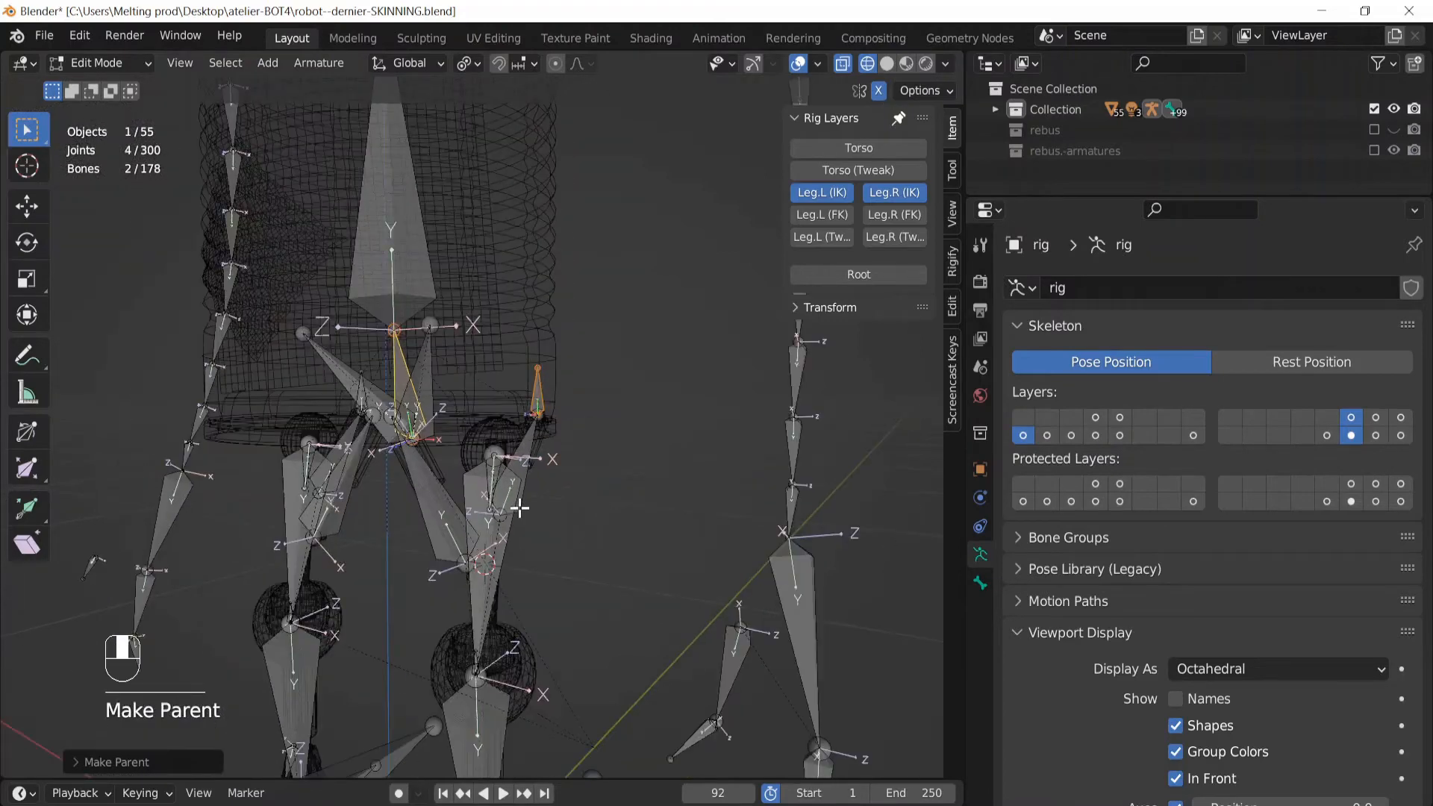
middle_click_drag(520, 509, 493, 479)
scroll(533, 410, "up", 3)
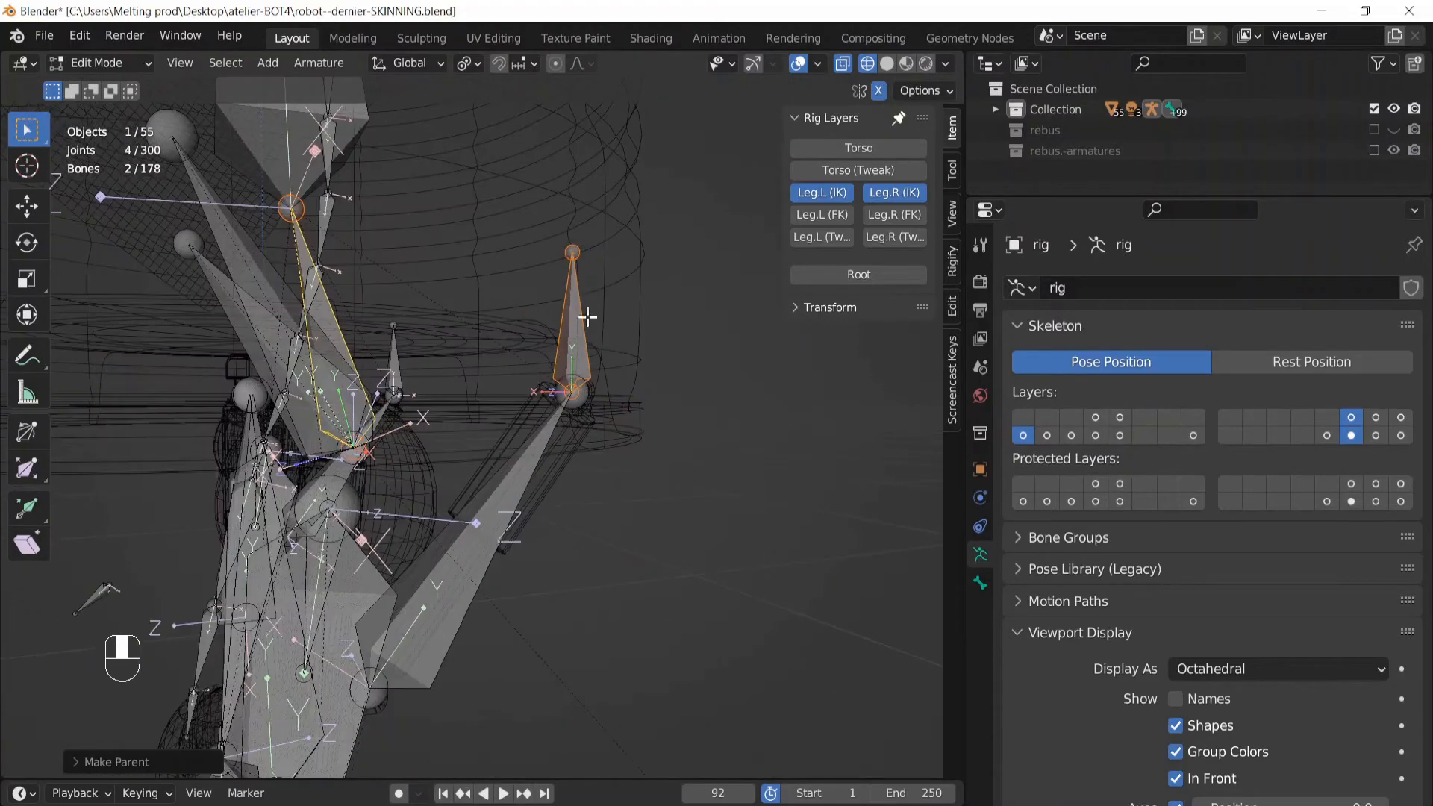
left_click(580, 332)
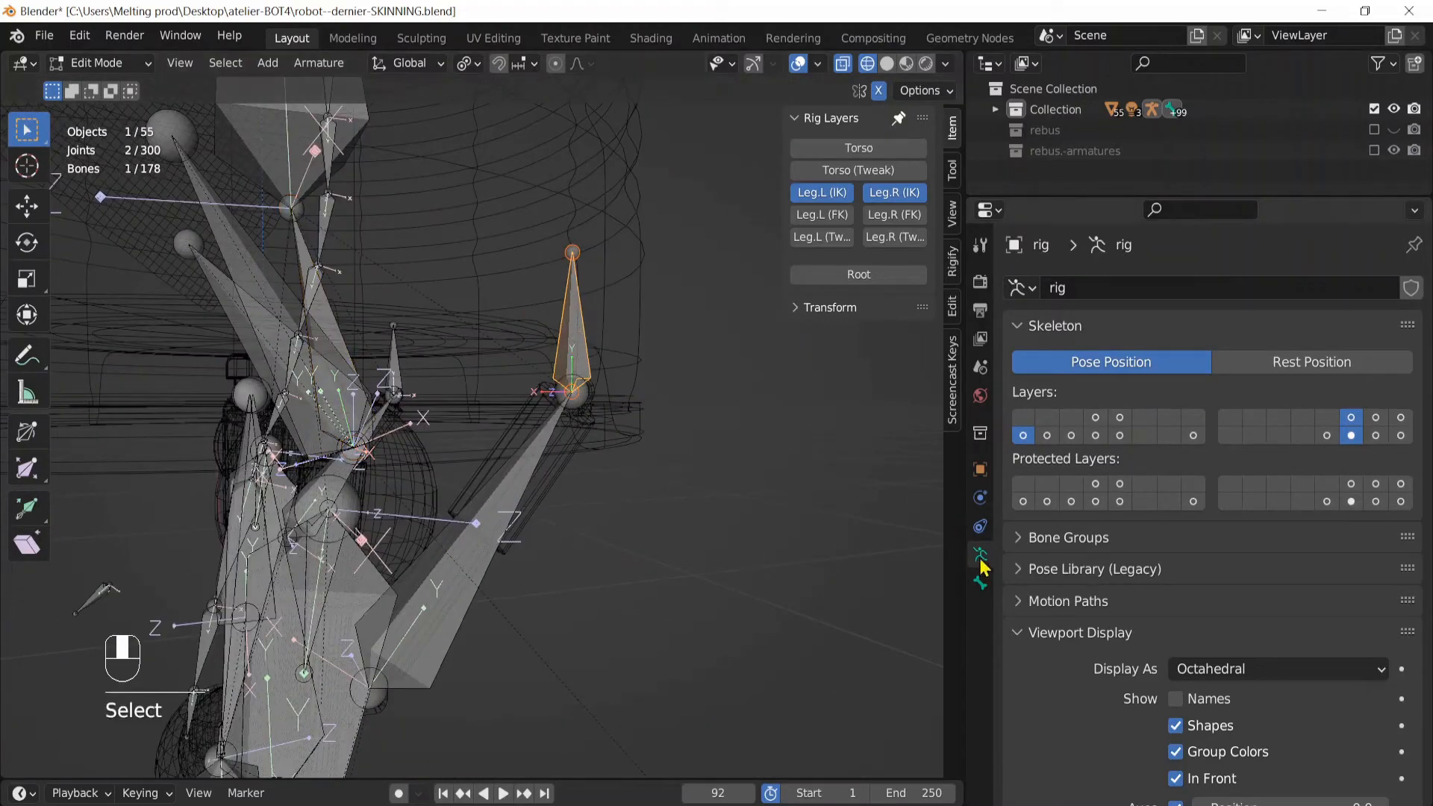
left_click(981, 584)
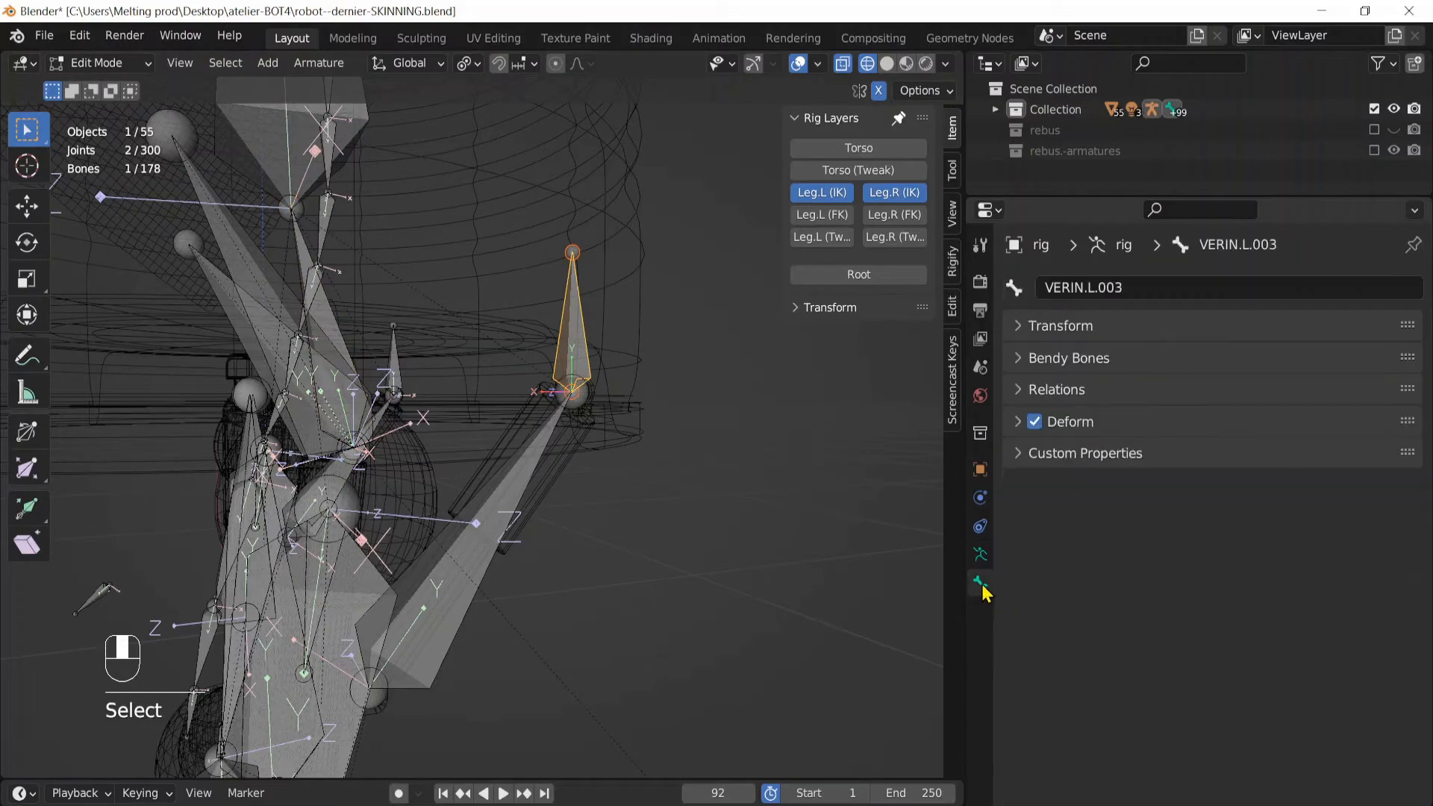
left_click(1134, 289)
left_click(1152, 288)
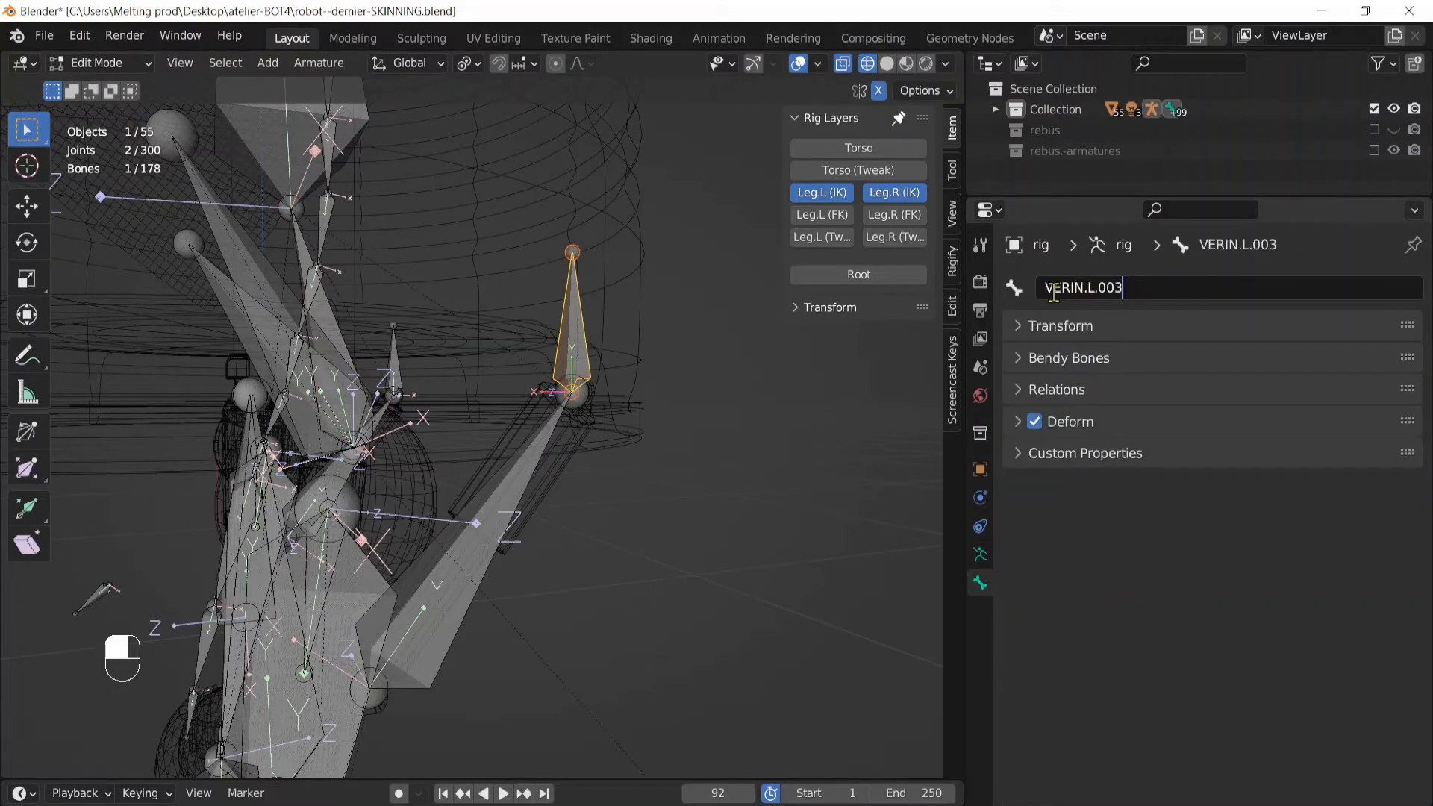
key("Delete")
type("accroche")
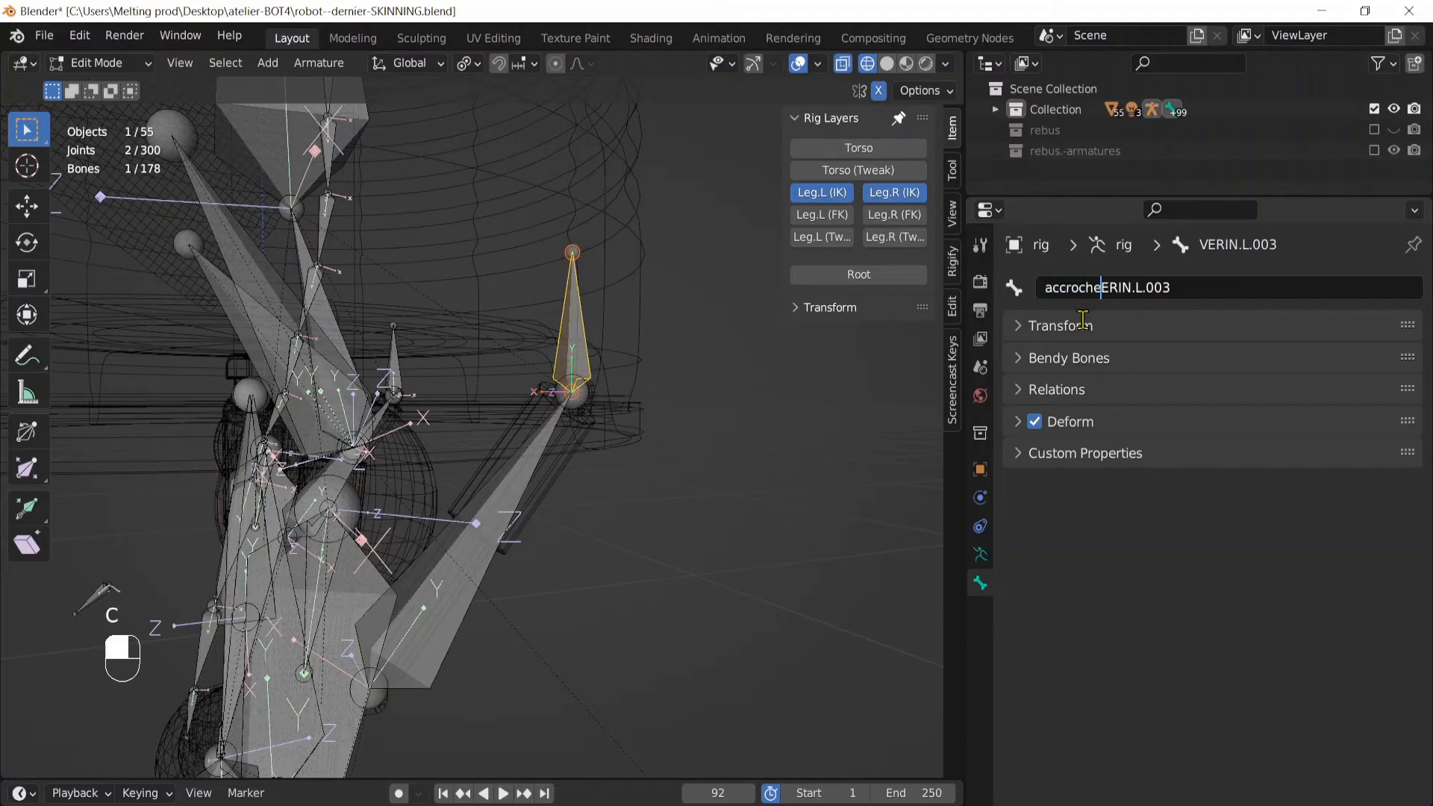
type("v")
key("BackSpace")
key("BackSpace")
key("BackSpace")
key("BackSpace")
key("Return")
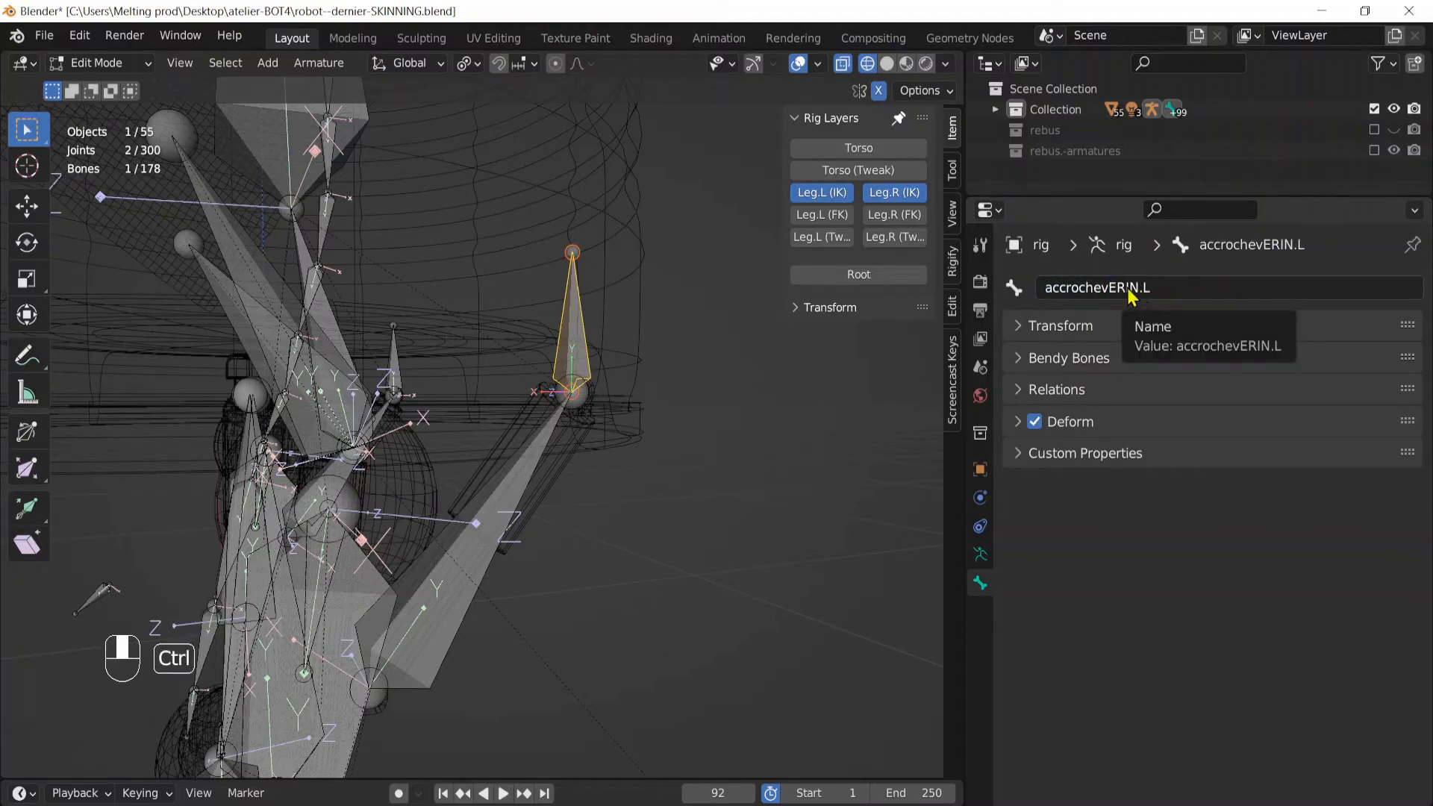
Copy that name to the matching right-side attachment bone and change its suffix so it reads accrochevERIN.R
key("ctrl+c")
left_click(402, 374)
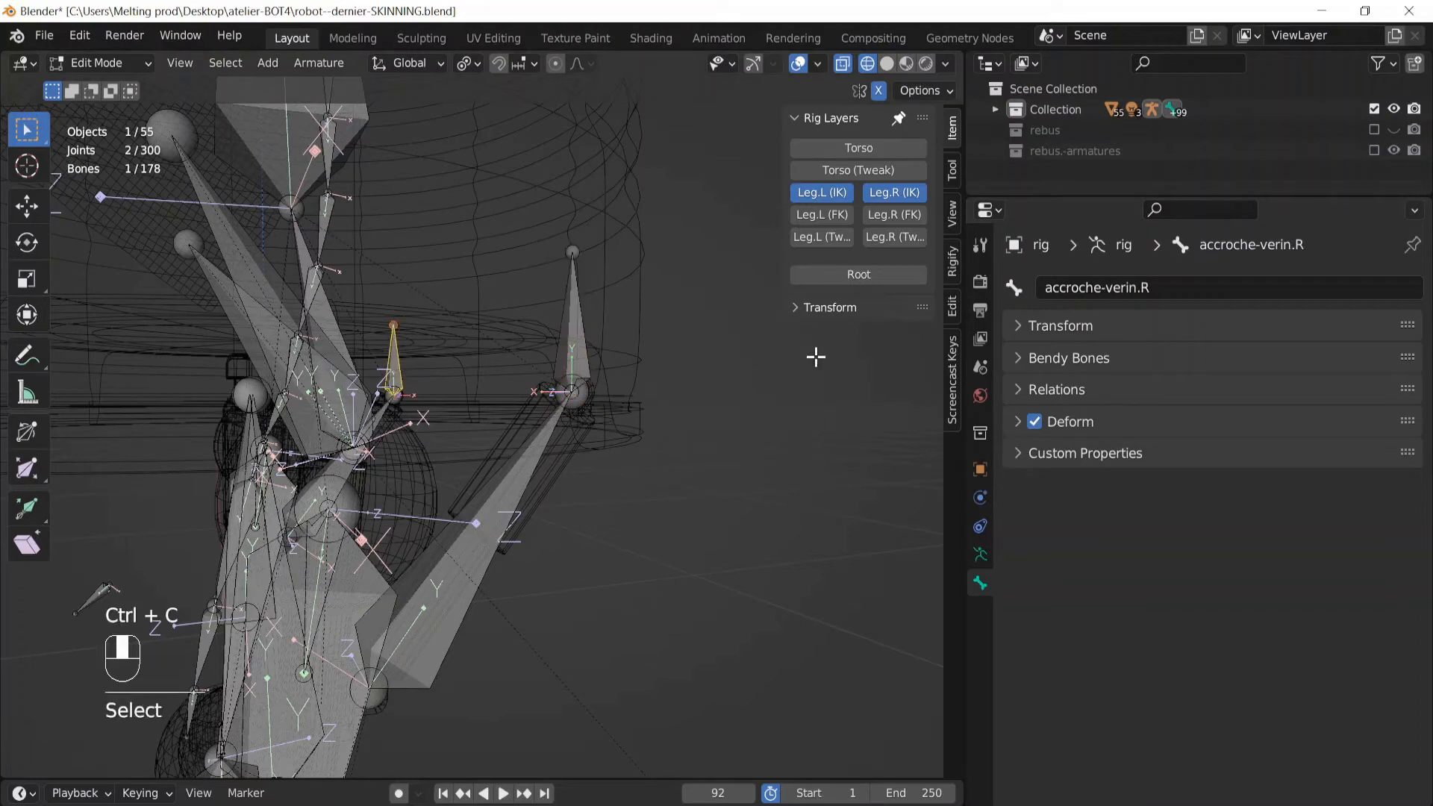
key("ctrl+v")
left_click(1200, 288)
left_click(1214, 285)
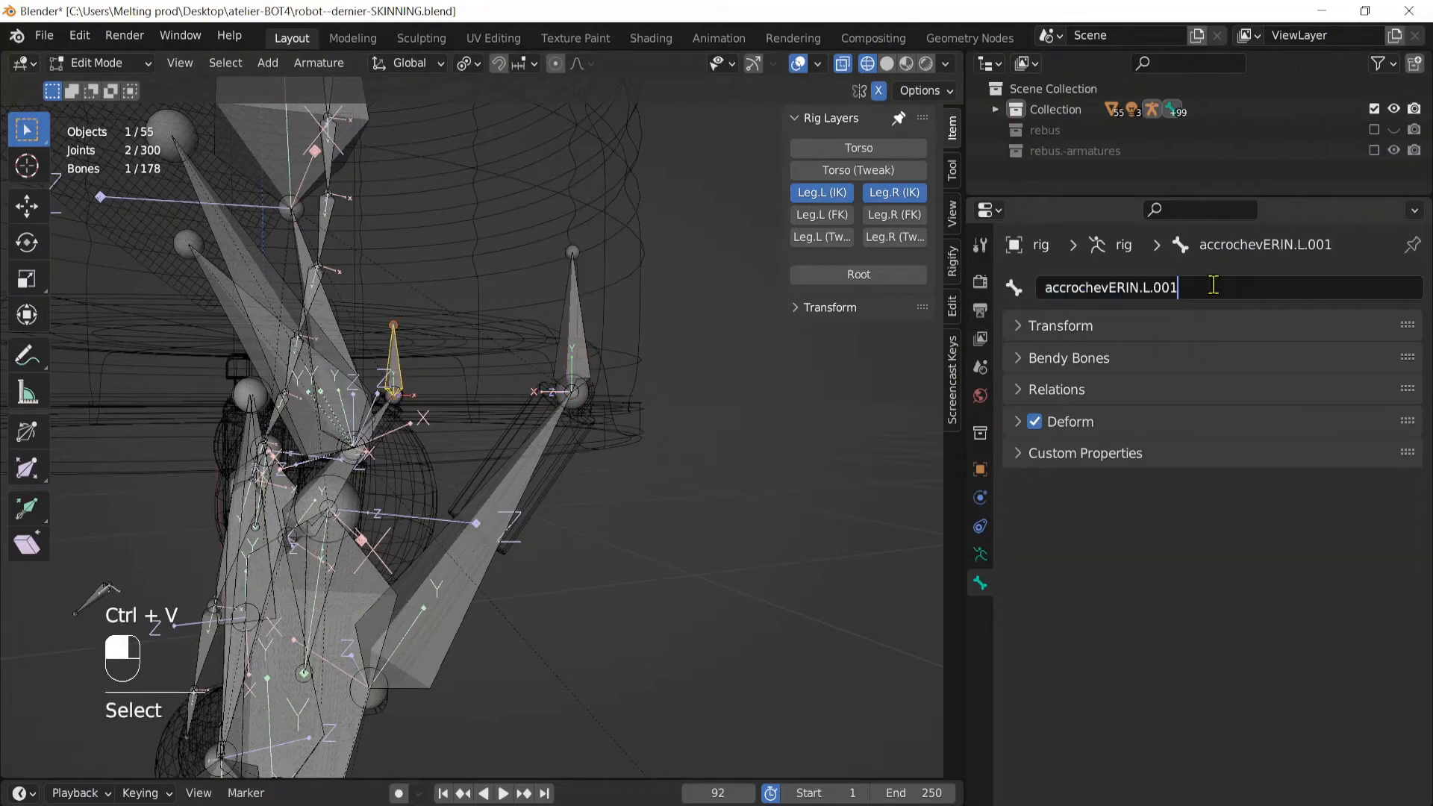
key("BackSpace")
key("BackSpace")
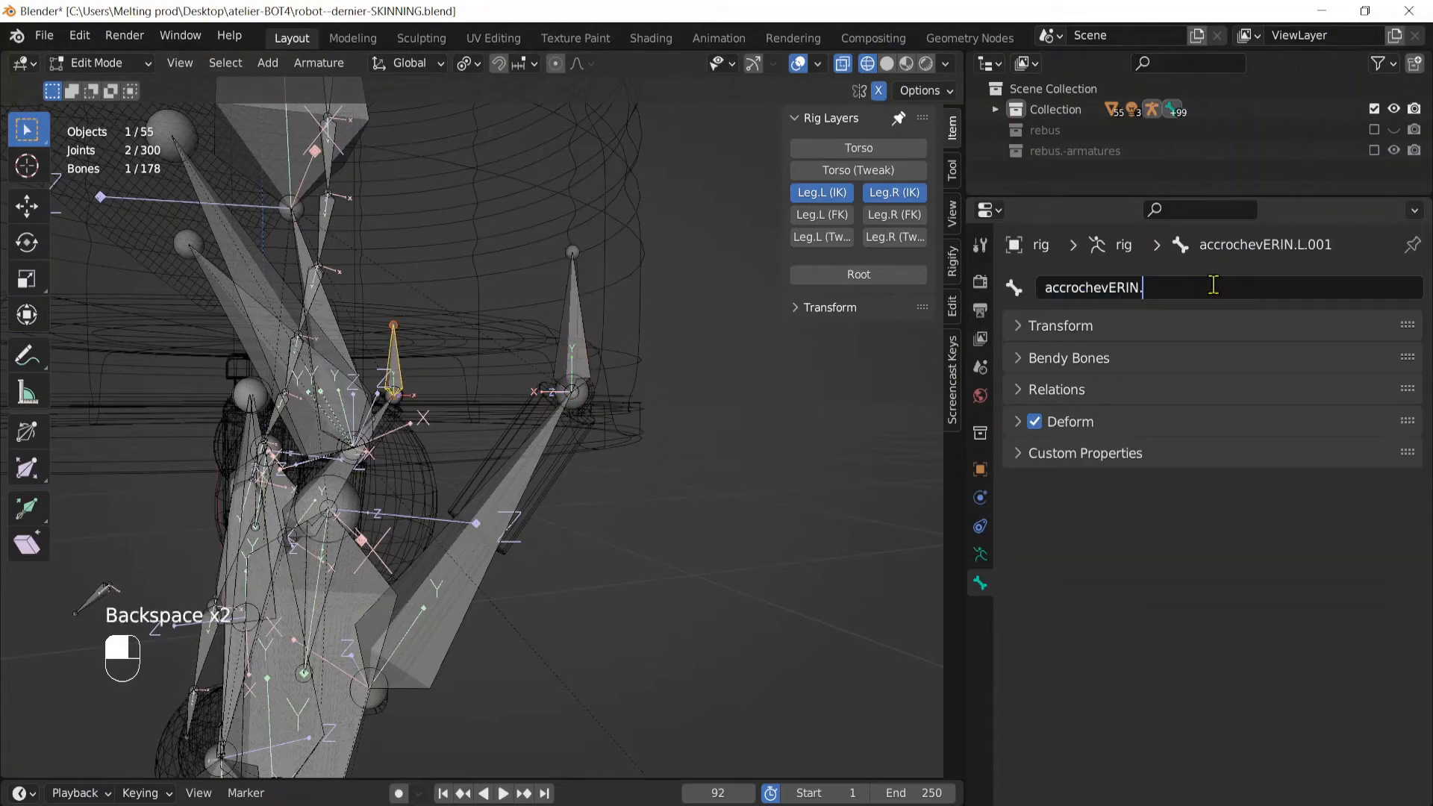
type("R")
key("Return")
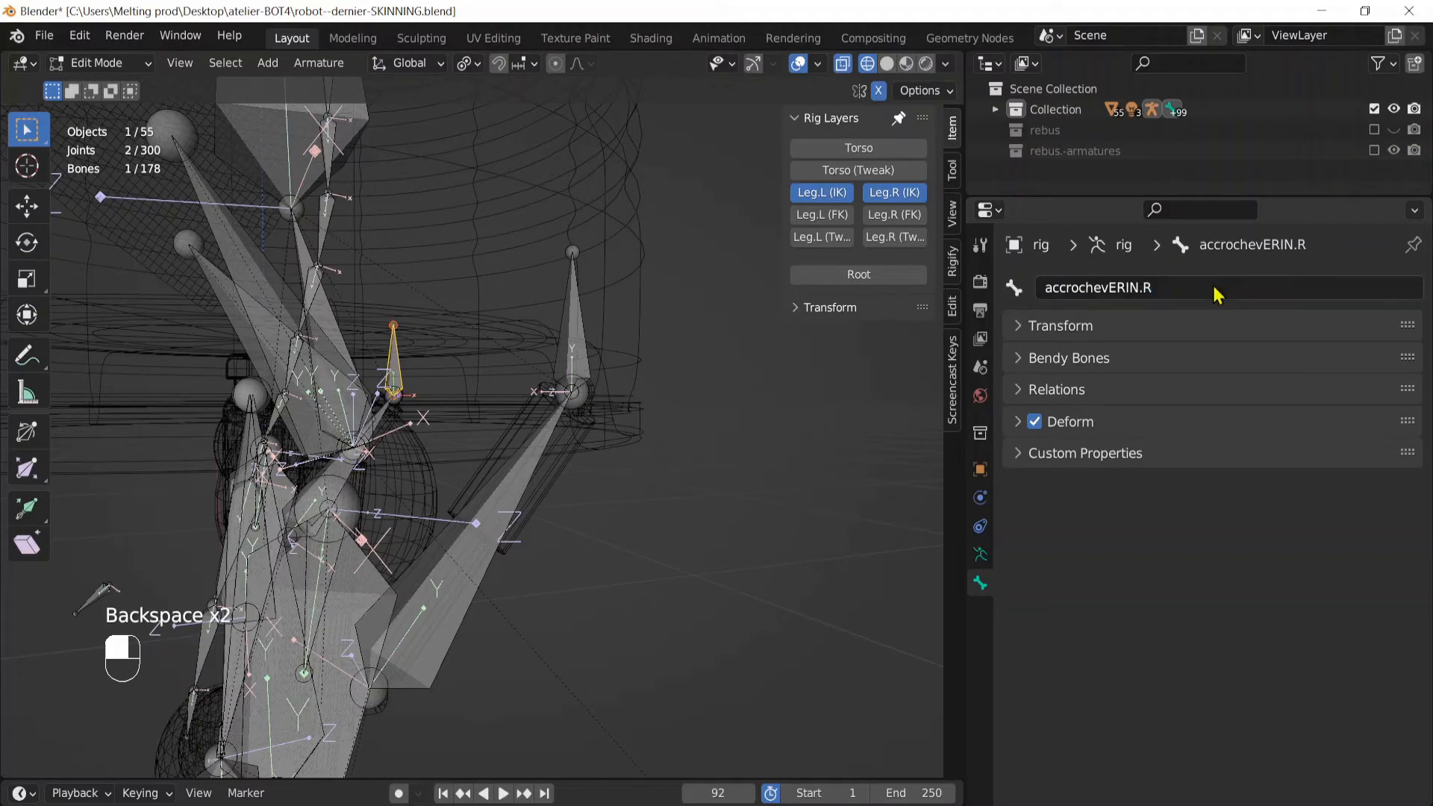
Test-move the left attachment bone in Edit Mode to check it, cancelling the moves
left_click(591, 345)
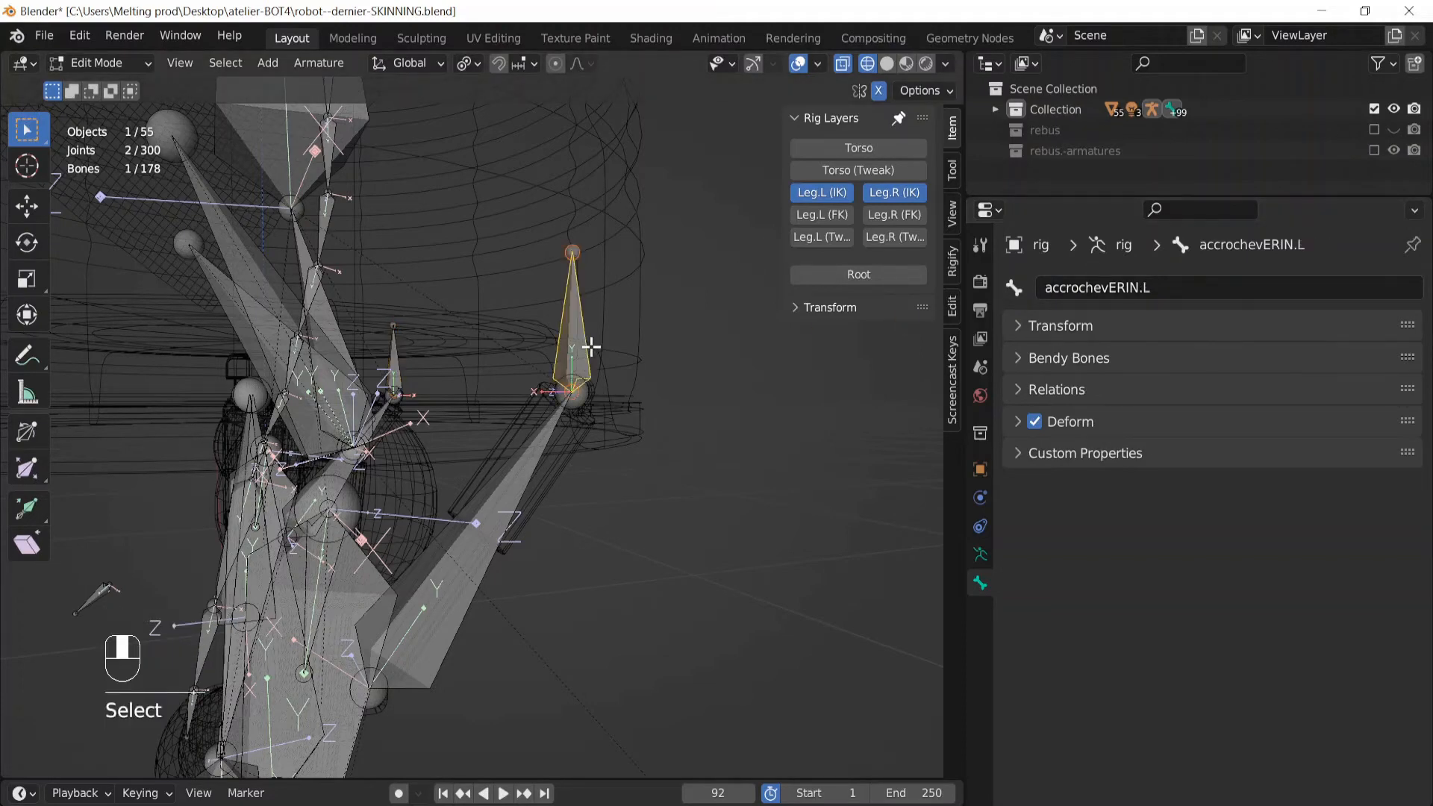
key("g")
key("g")
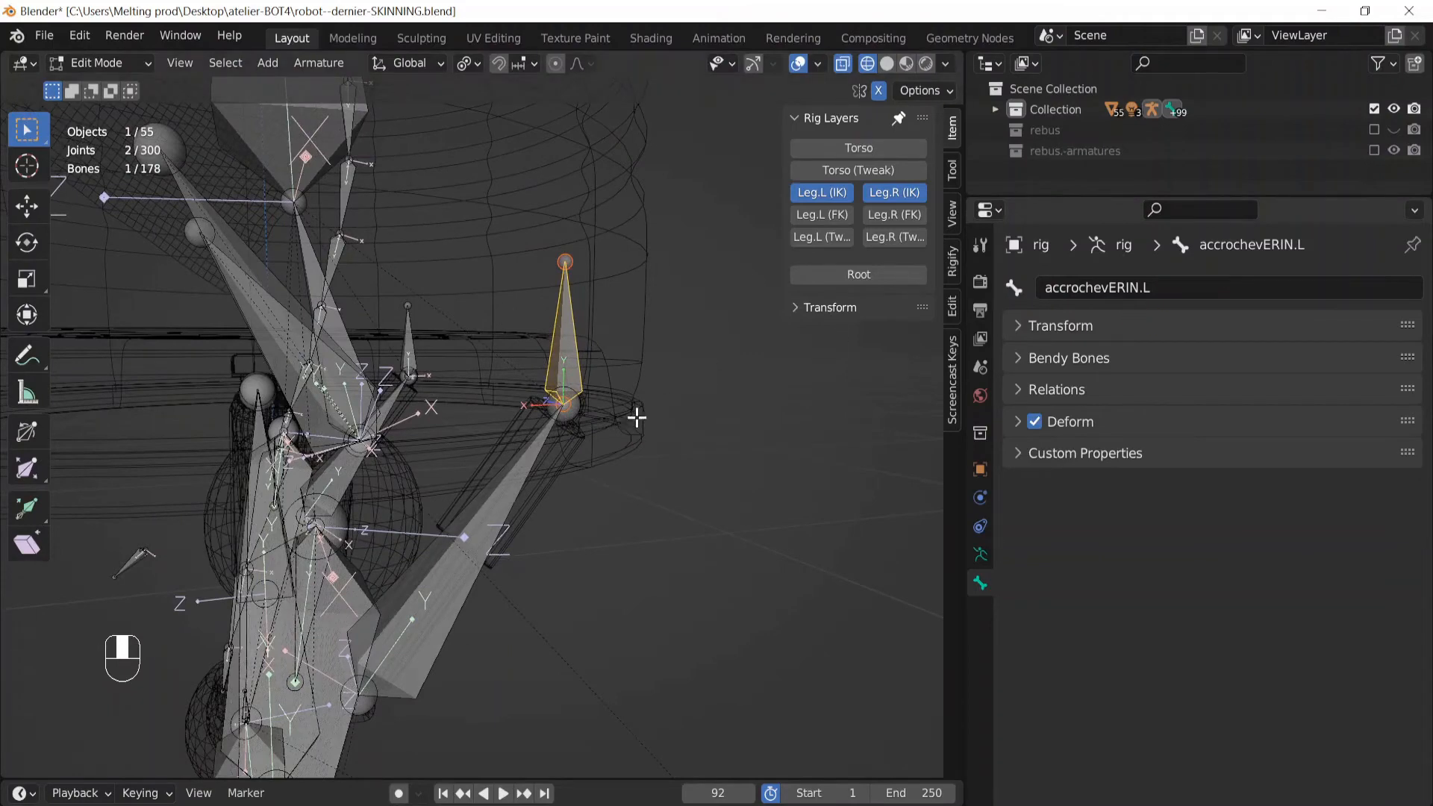
key("g")
right_click(627, 351)
key("g")
Switch the rig to Pose Mode and add a Stretch To constraint to the left rear leg piston bone
key("ctrl+Tab")
left_click(467, 476)
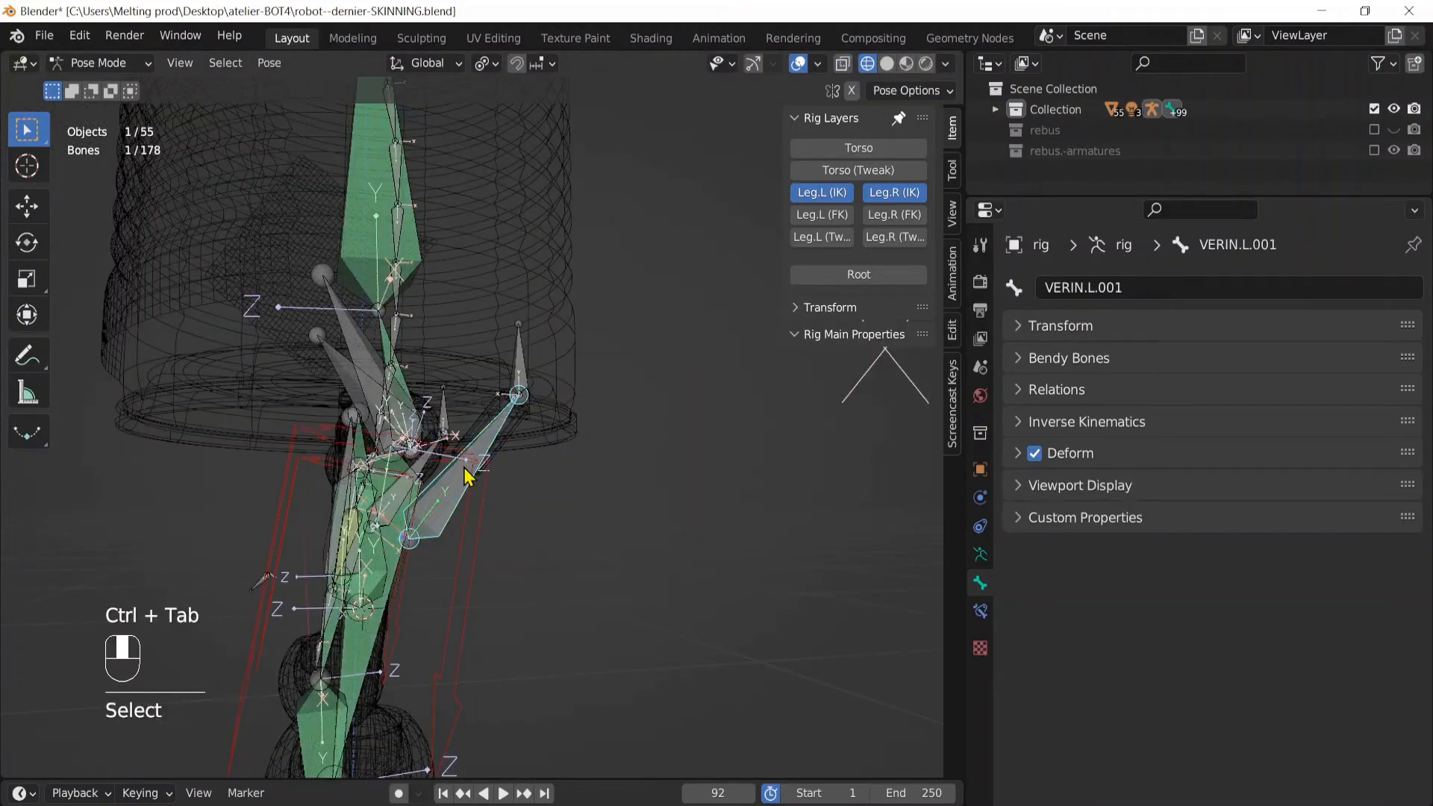
left_click(980, 612)
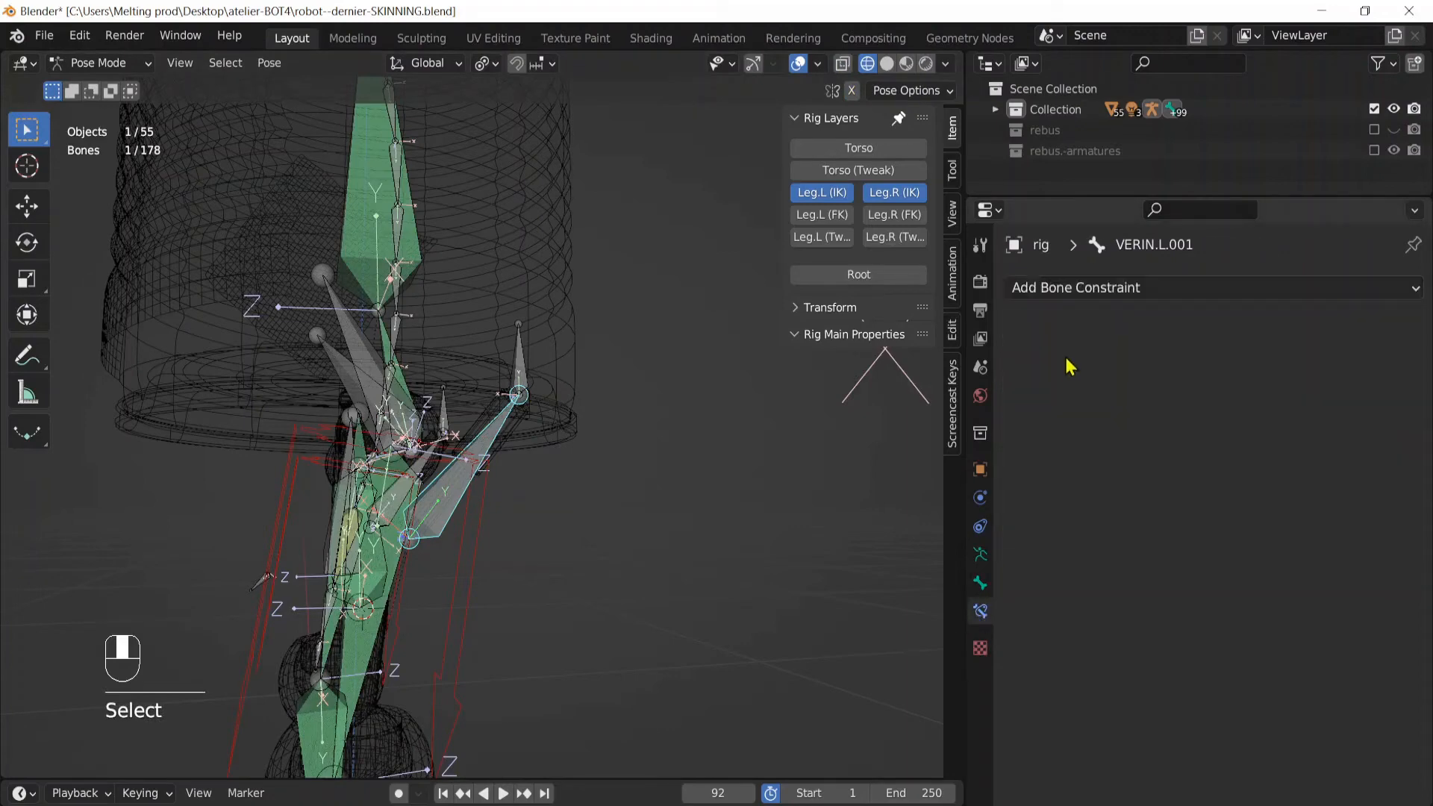
left_click(1090, 291)
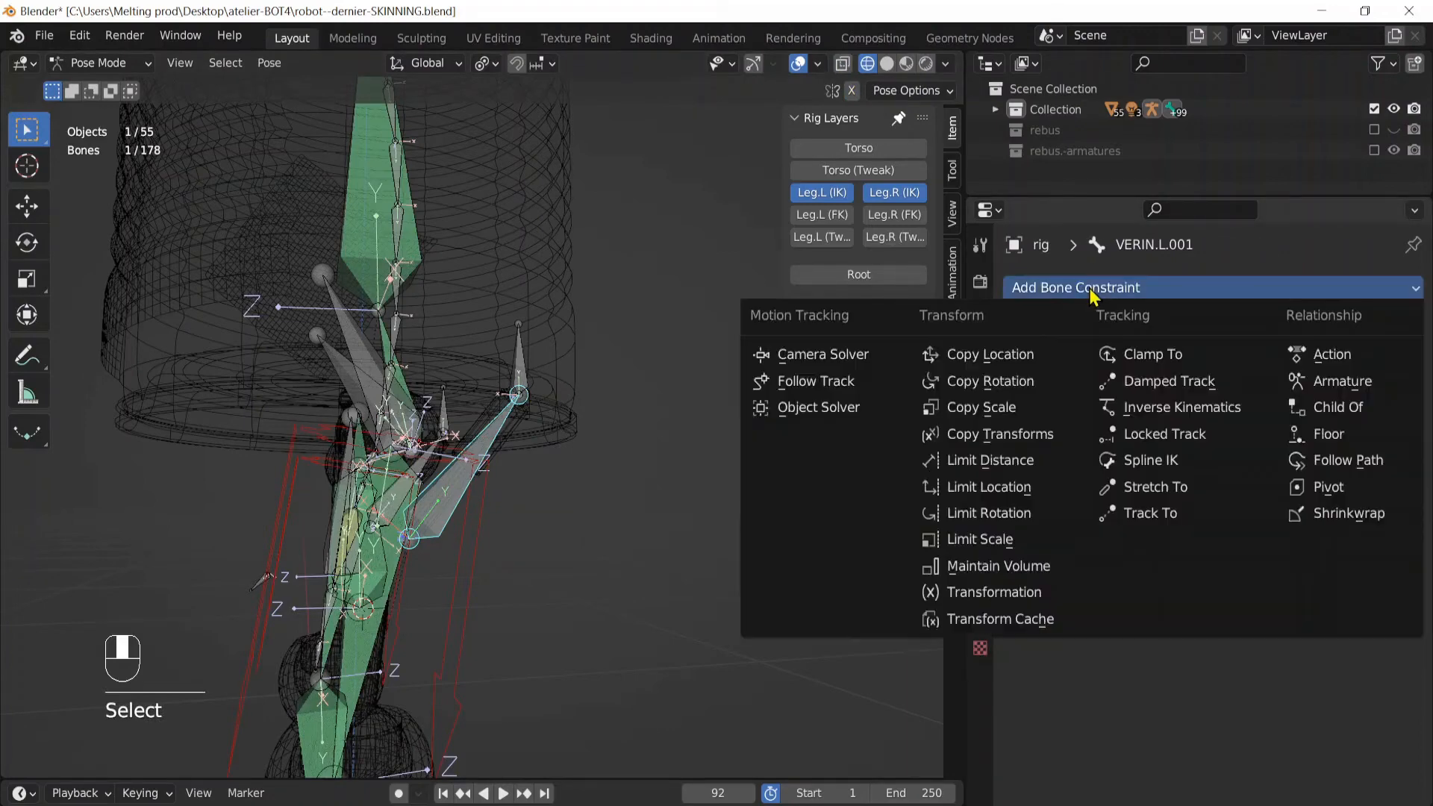
left_click(1176, 489)
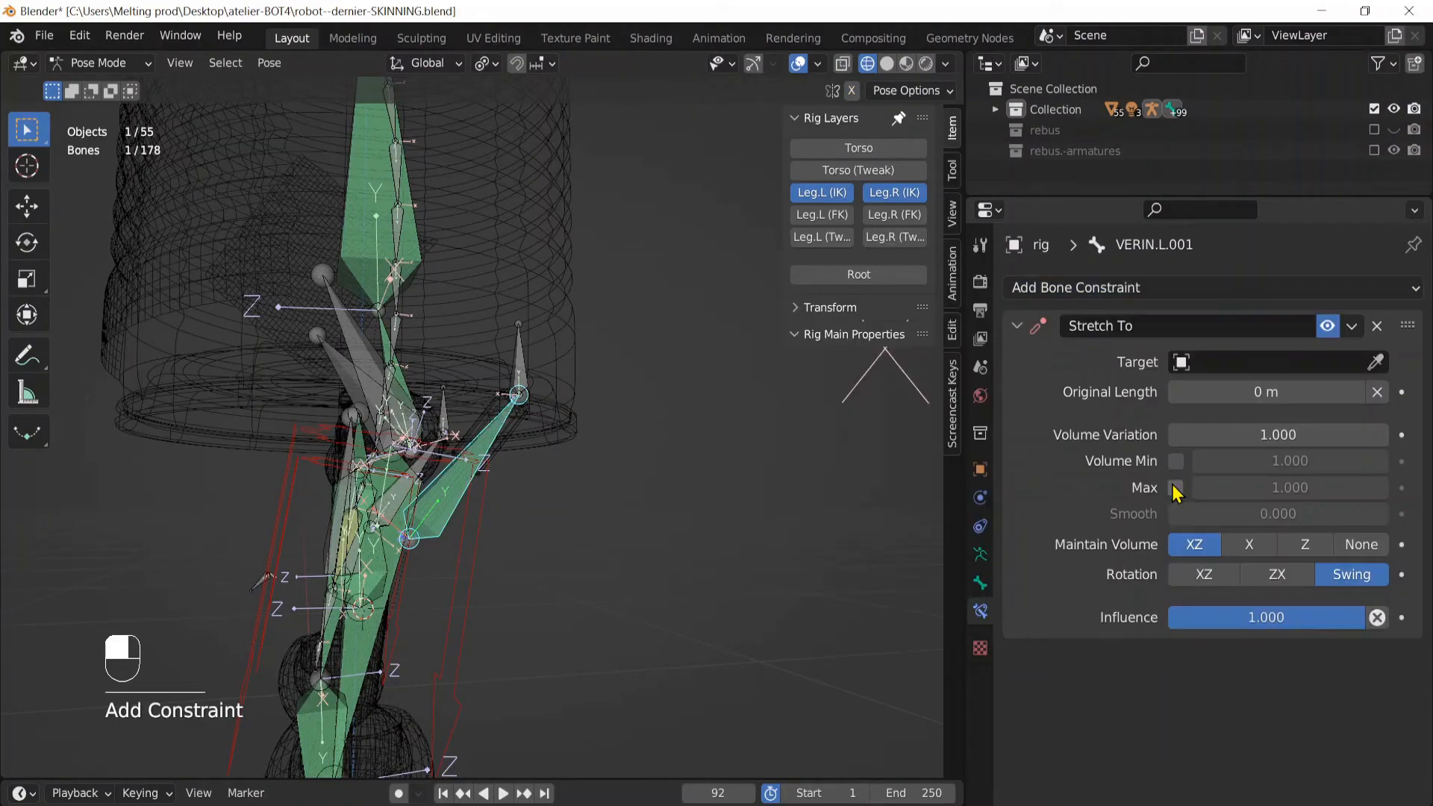
Set the Stretch To target to the rig armature and its bone to accrochevERIN.L
left_click(1304, 362)
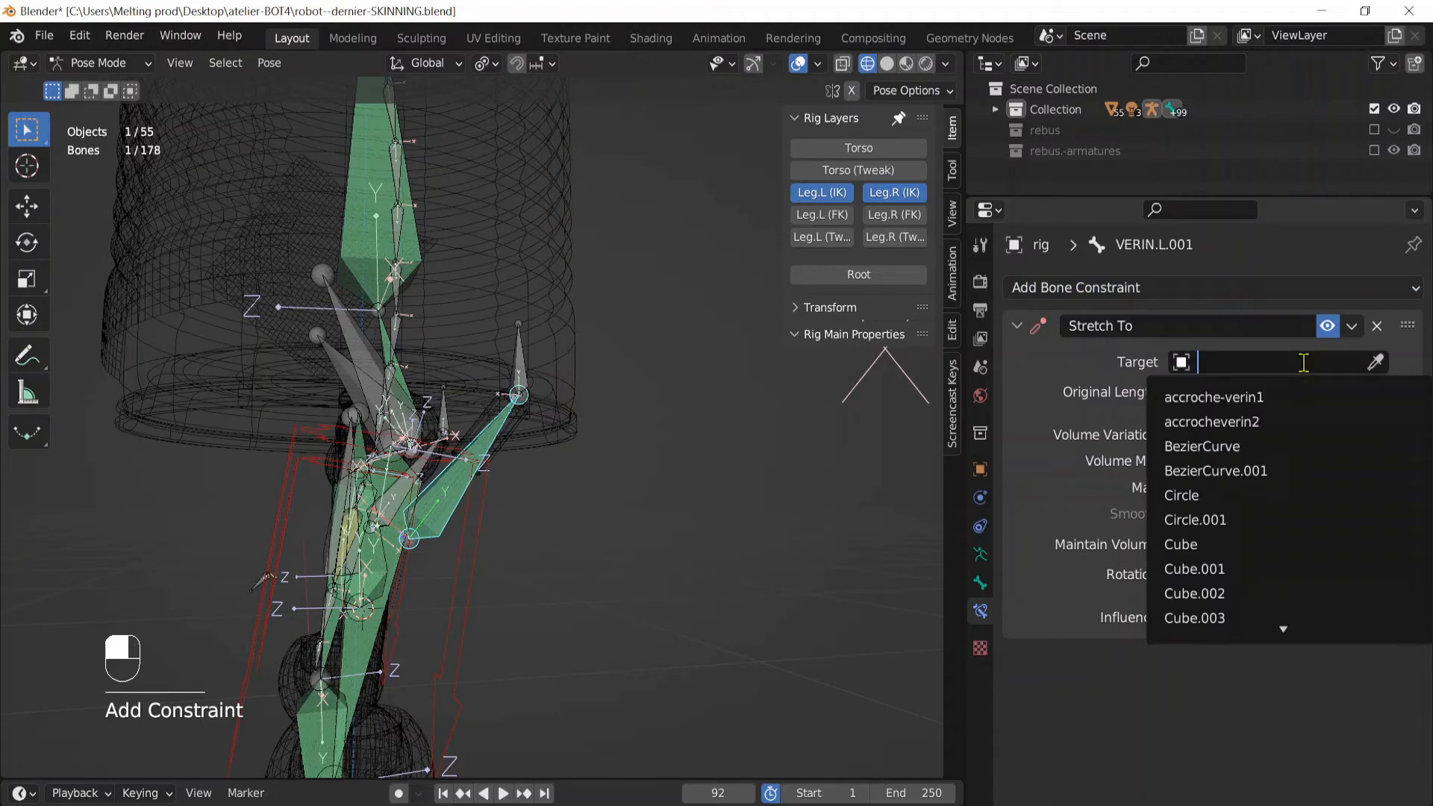
left_click(1376, 362)
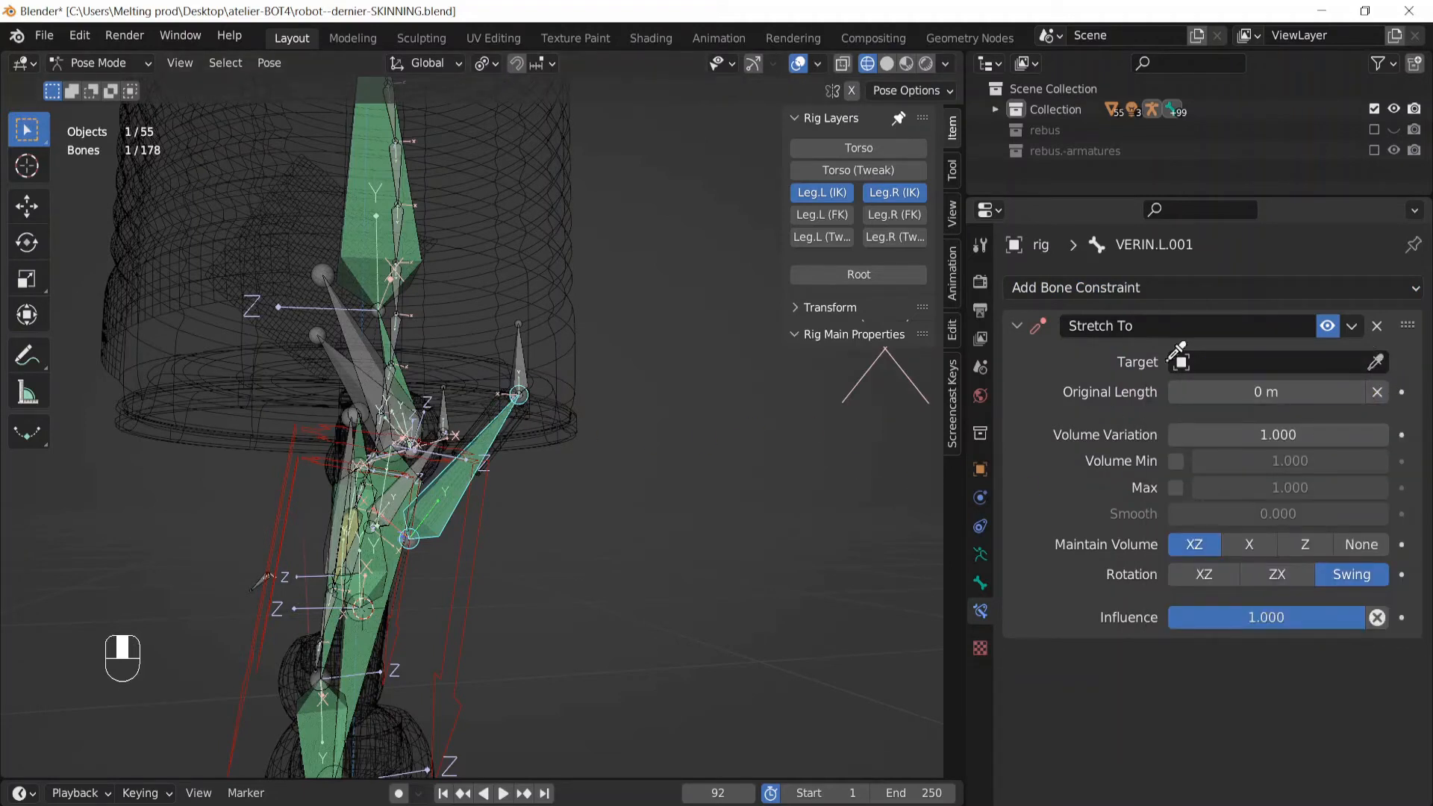
left_click(446, 474)
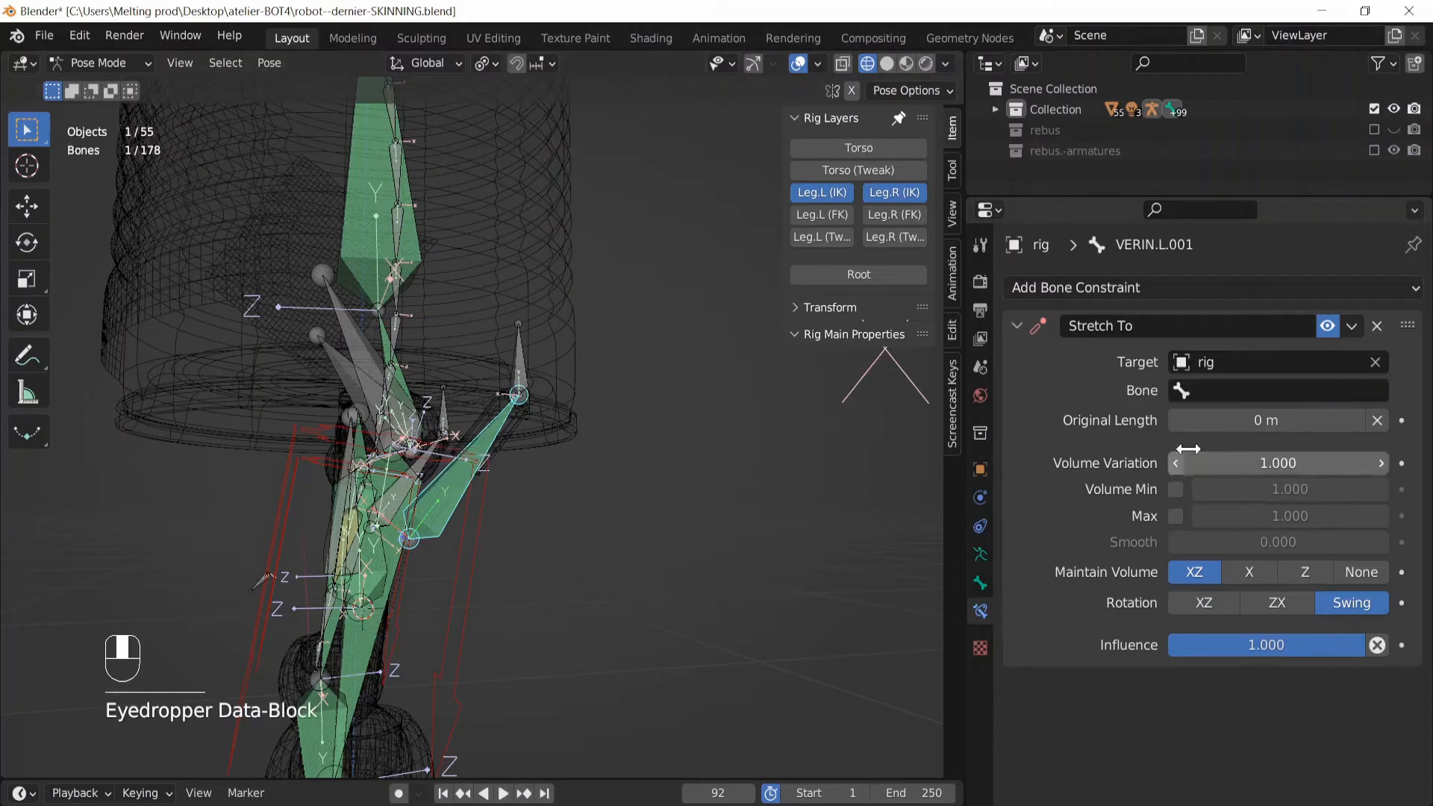
left_click(1211, 392)
type("a")
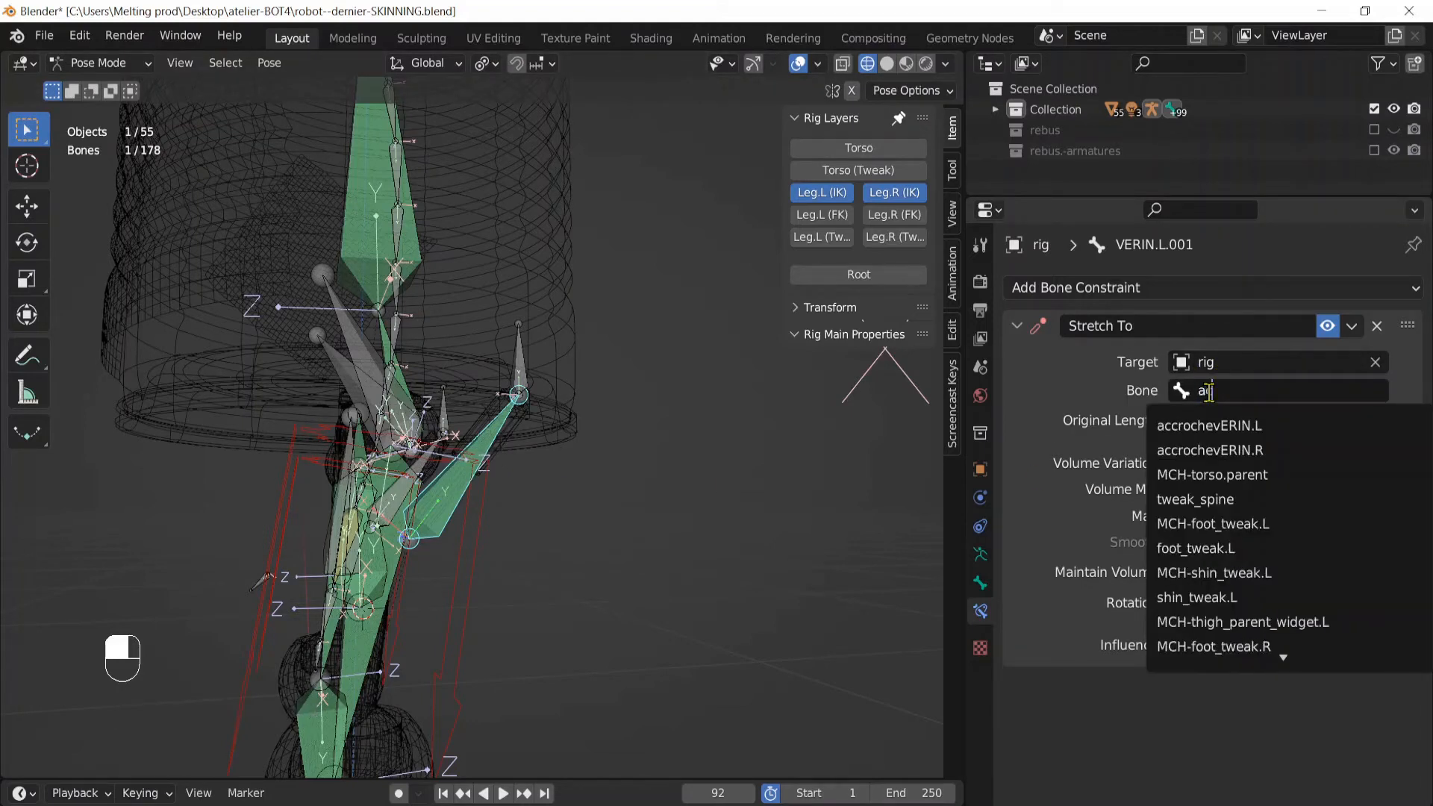
type("c")
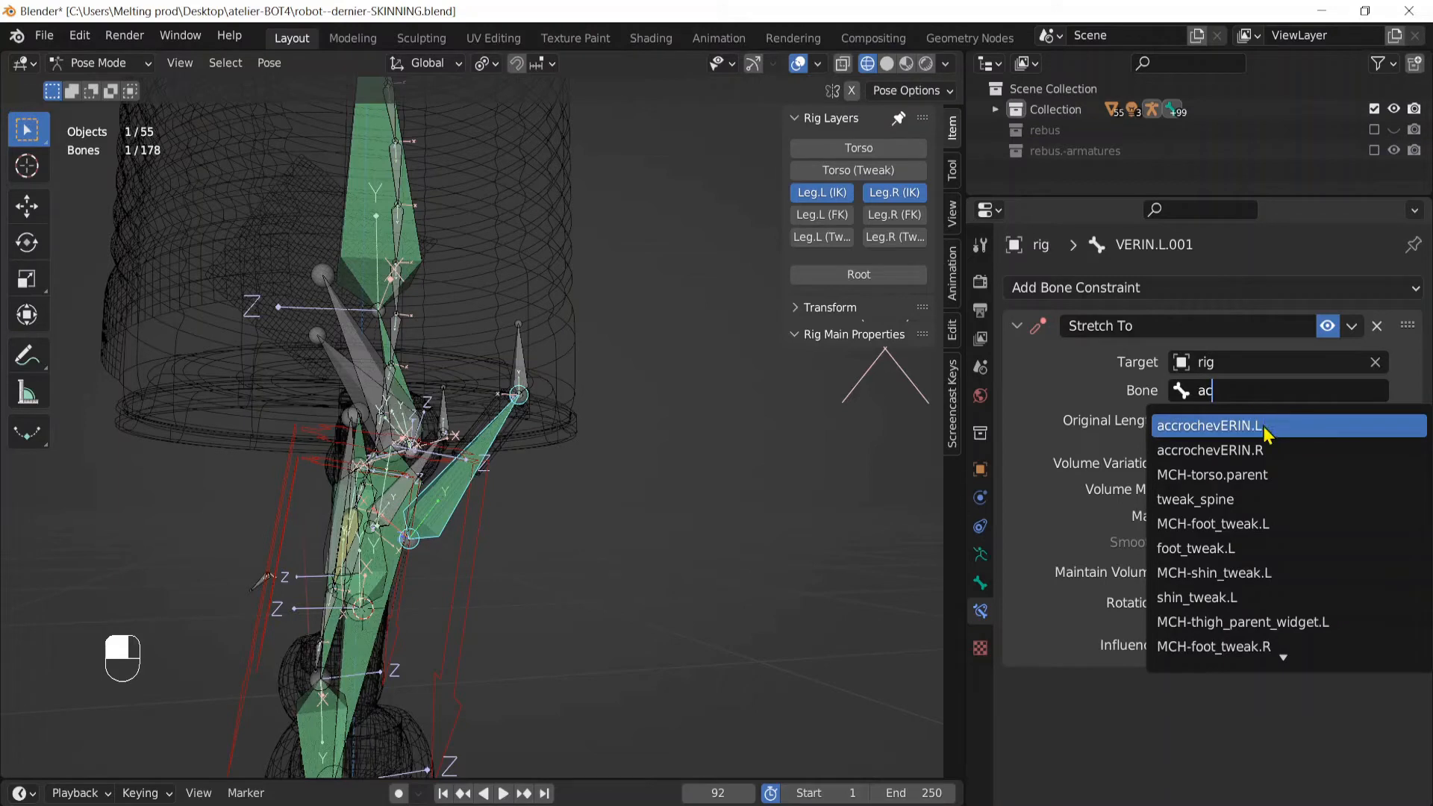
left_click(1267, 431)
Test-move the accrochevERIN.L bone in Pose Mode to check the piston's stretching, cancelling the move
left_click(522, 373)
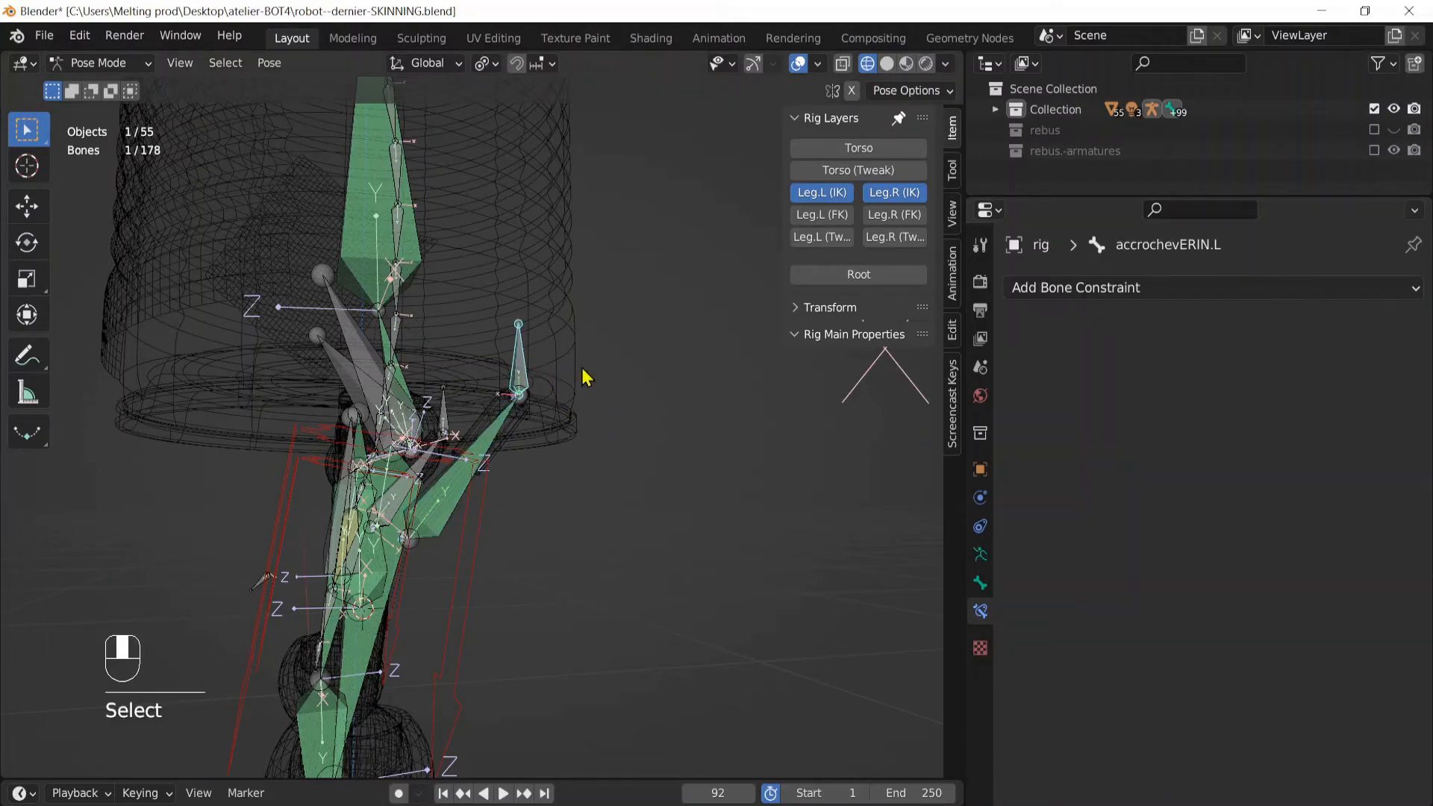
key("g")
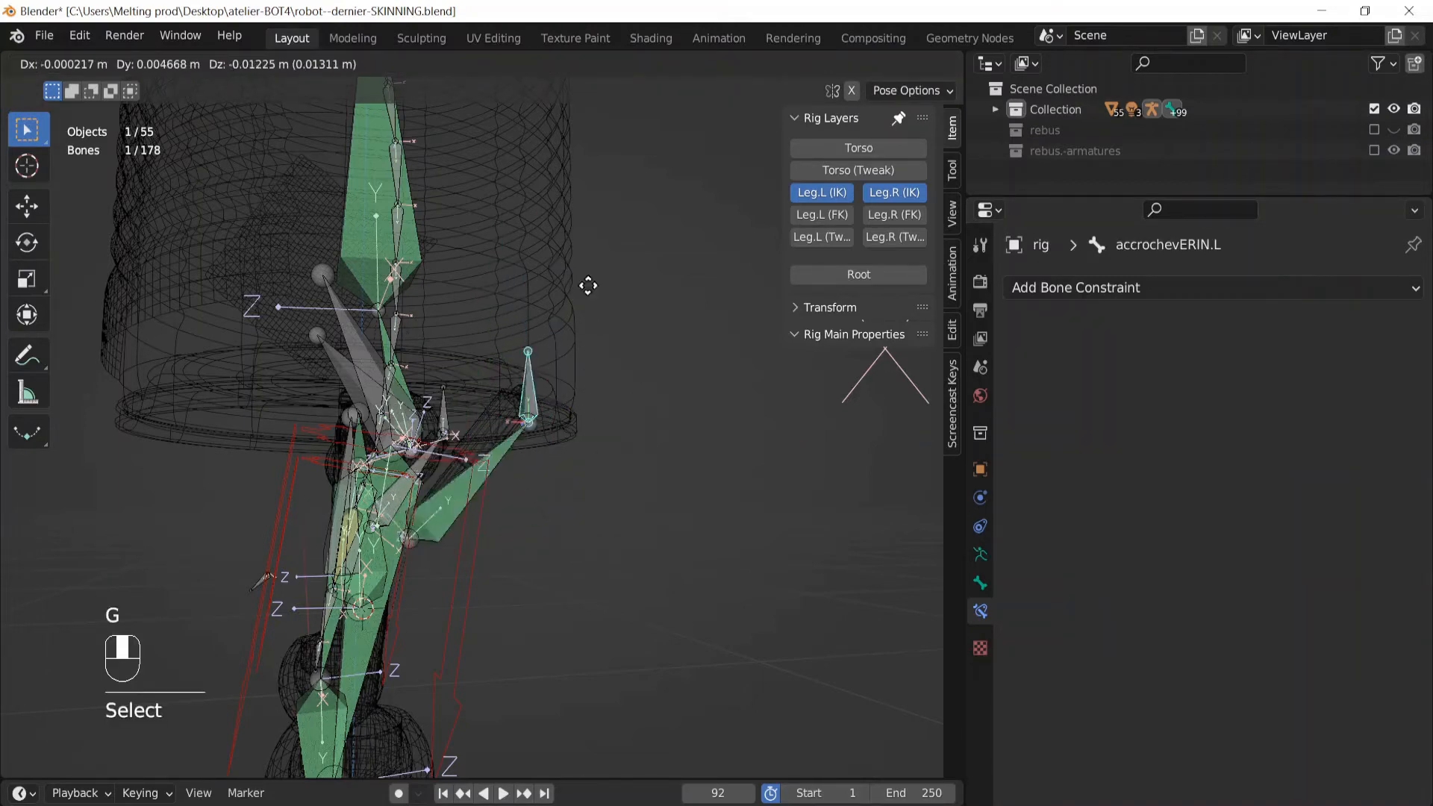
right_click(580, 343)
Select the left ankle piston bone, then select the mesh at the piston's lower end in Object Mode to read its name
middle_click_drag(518, 539, 621, 312)
scroll(587, 561, "up", 5)
scroll(609, 496, "down", 10)
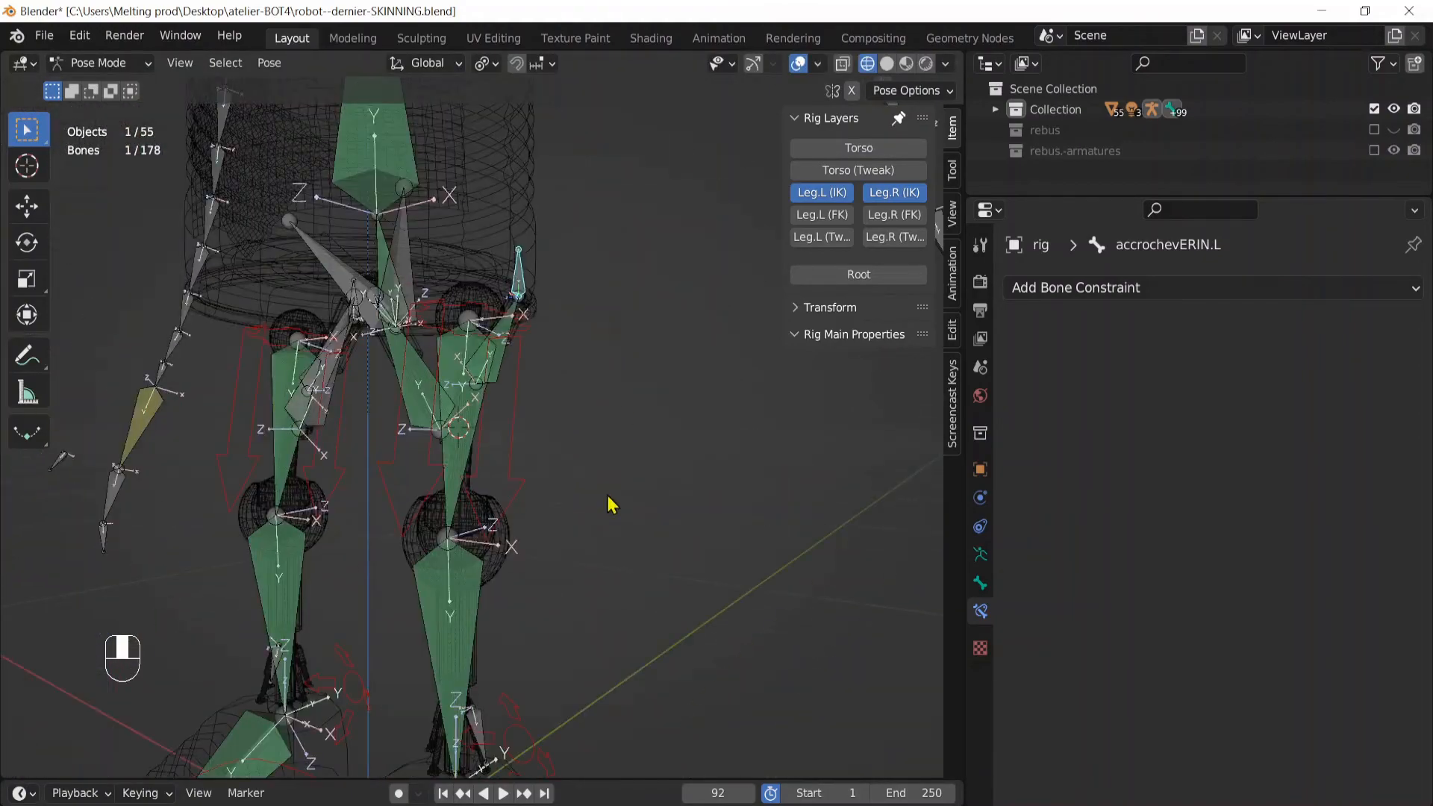
middle_click_drag(578, 609, 568, 399, "shift")
scroll(604, 474, "up", 4)
middle_click_drag(552, 439, 498, 411)
left_click(499, 411)
scroll(550, 539, "up", 4)
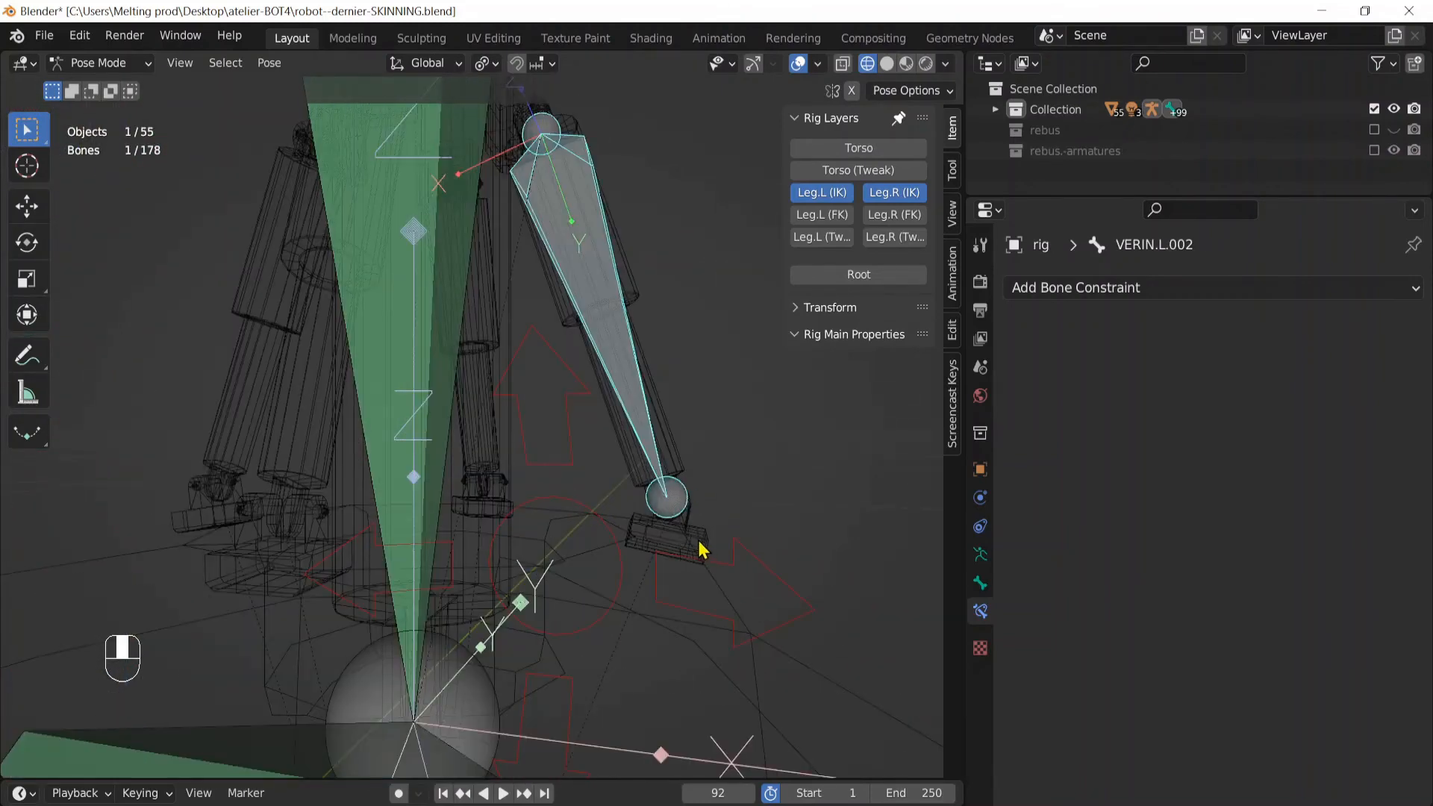
key("ctrl+Tab")
left_click(705, 542)
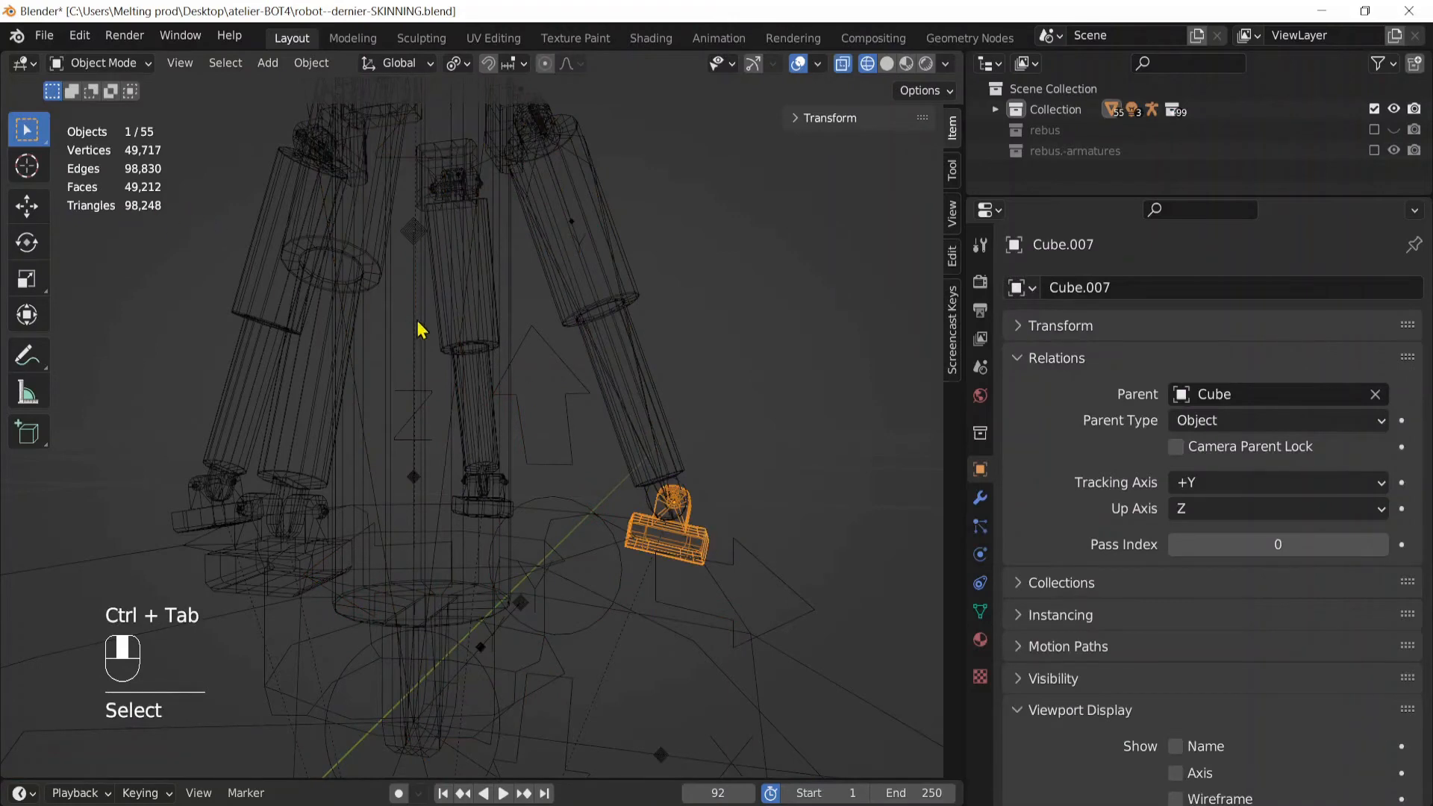
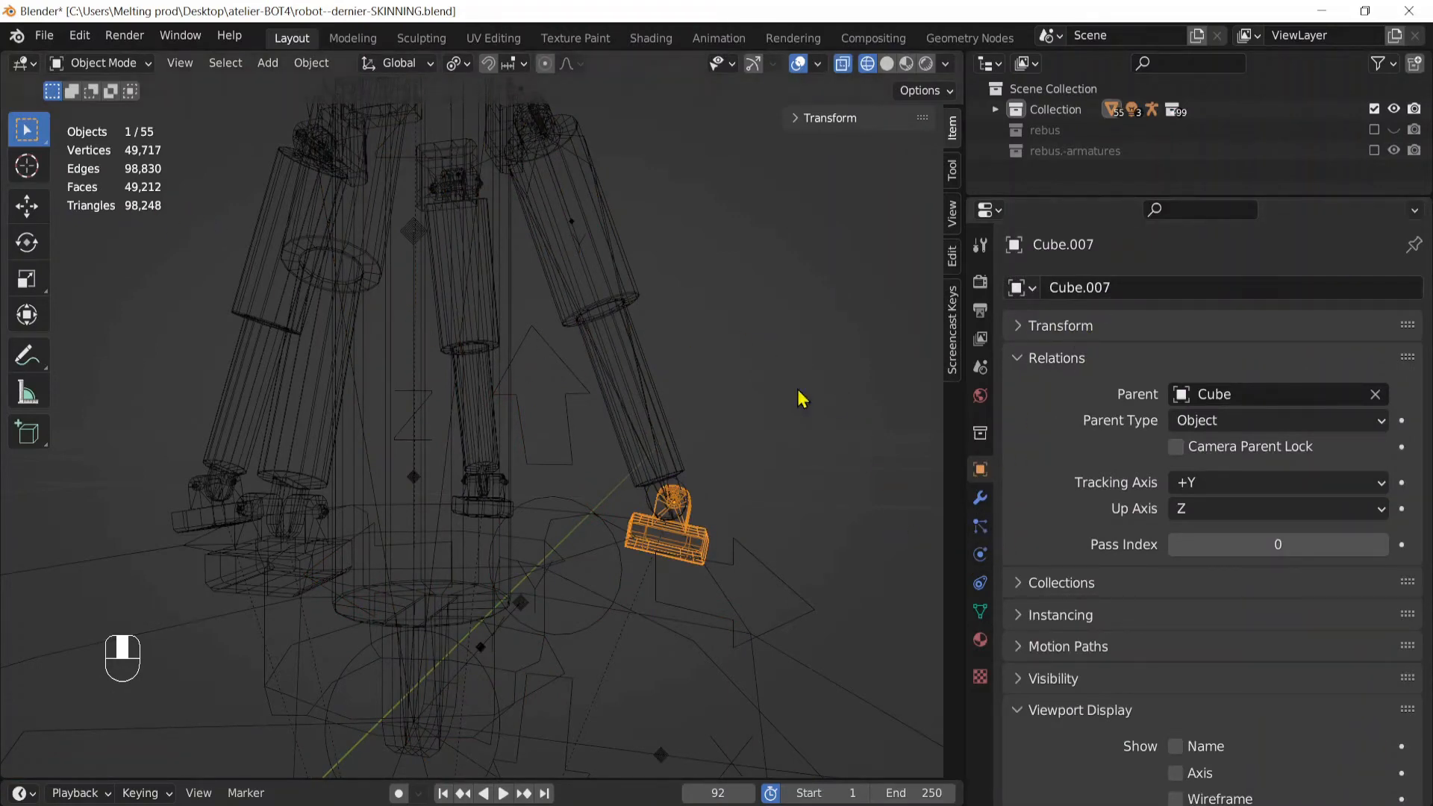
Return the rig to Pose Mode and add a Stretch To constraint to the left ankle piston bone
scroll(633, 381, "down", 5)
left_click(533, 409)
key("ctrl+Tab")
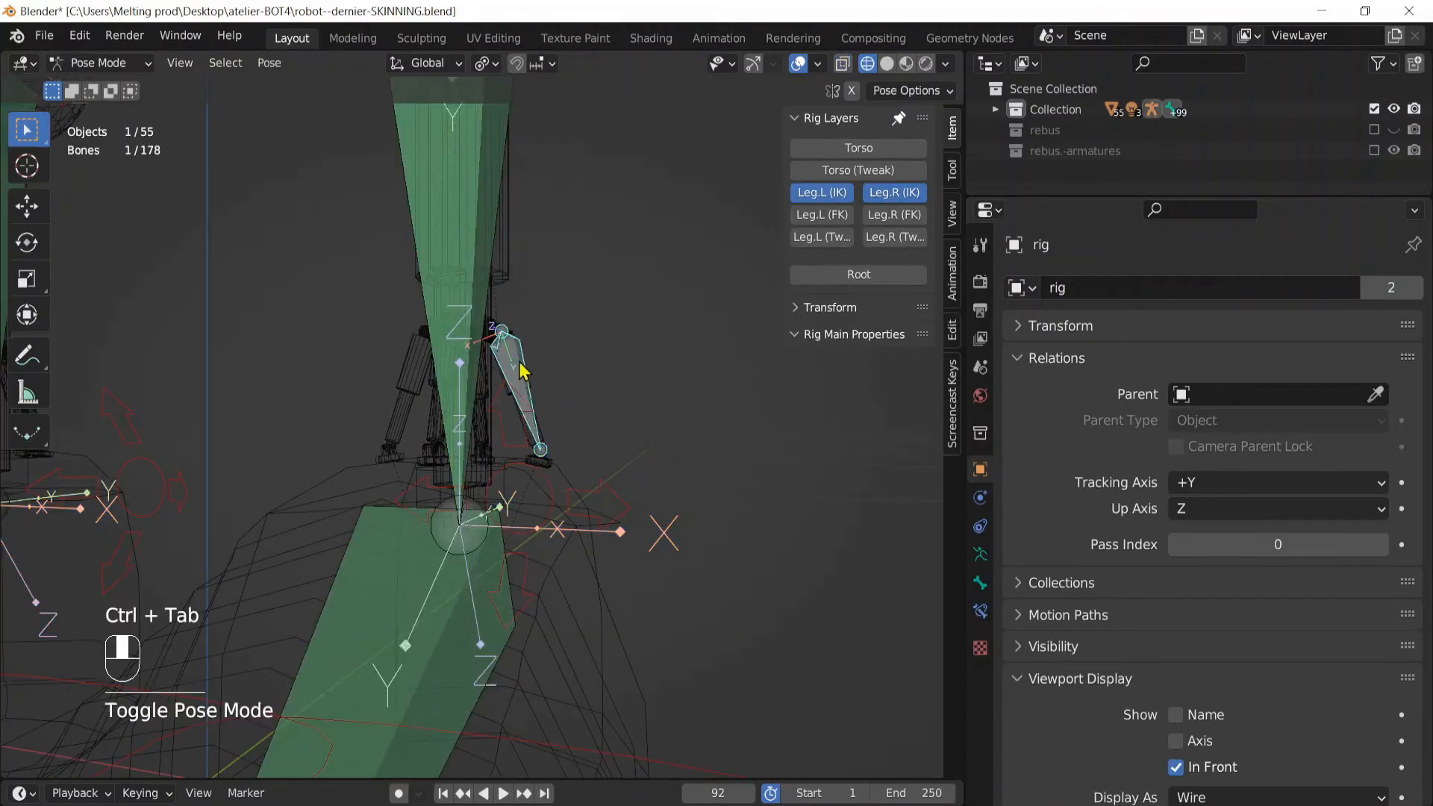
left_click(528, 376)
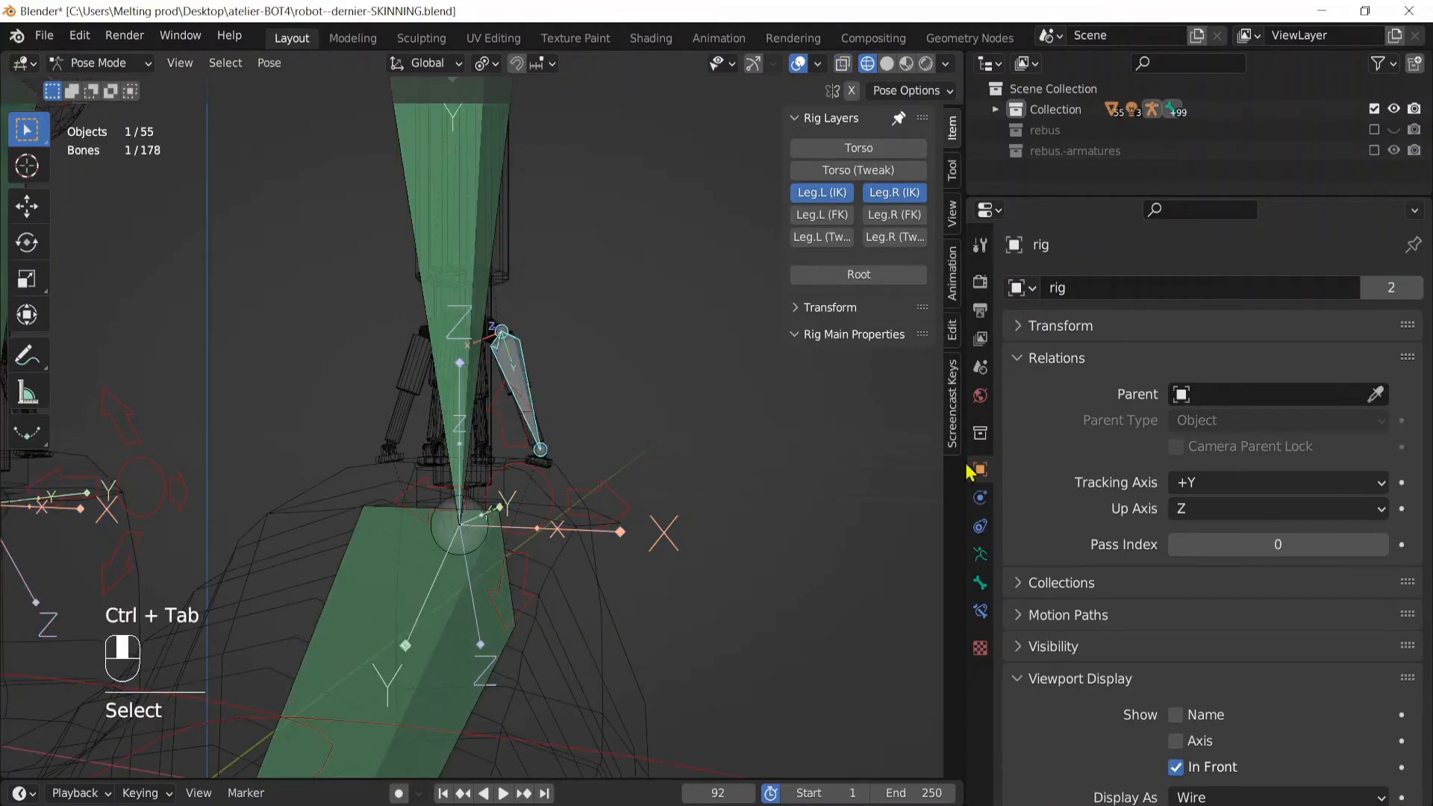
left_click(982, 618)
left_click(1147, 290)
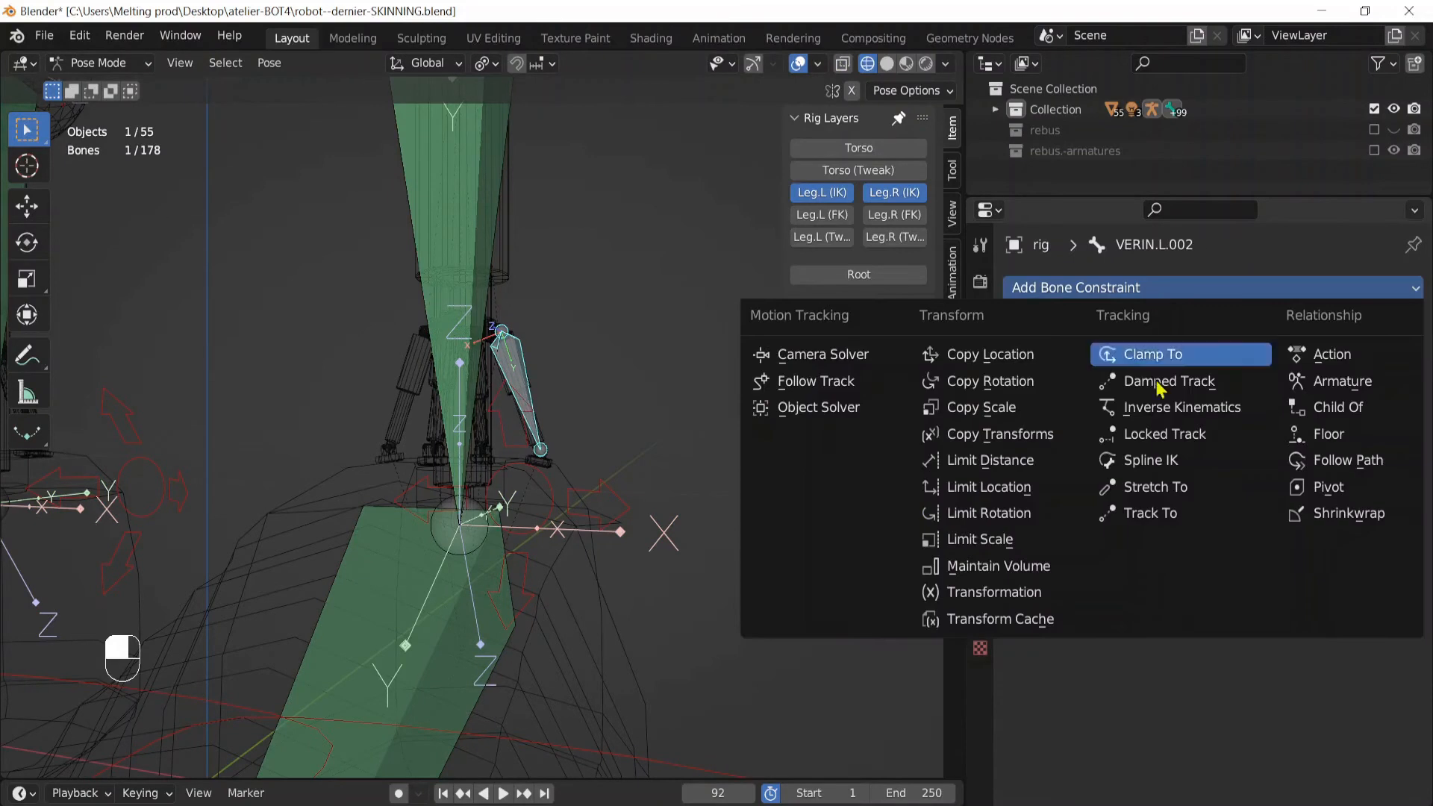
left_click(1196, 490)
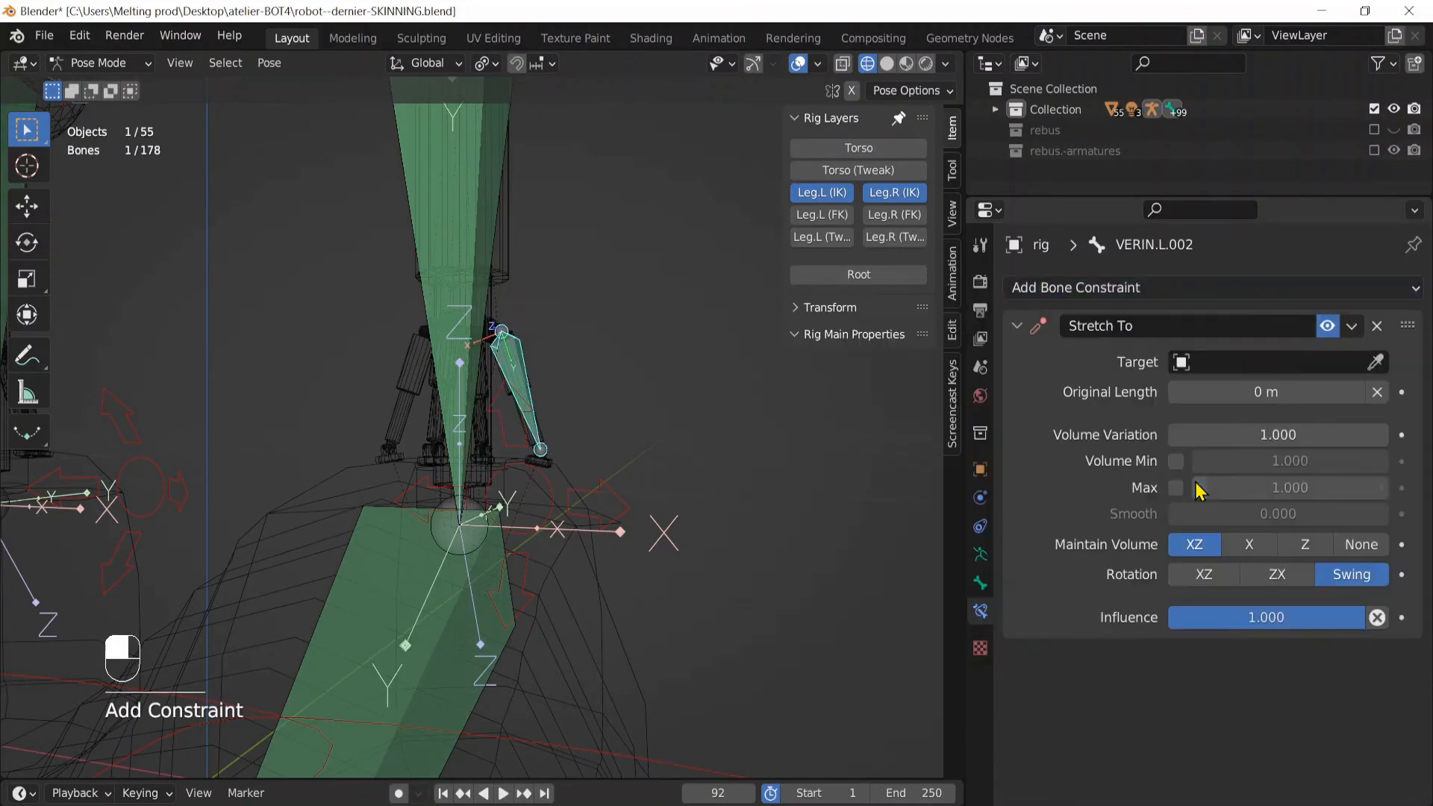
Set the ankle piston's Stretch To target to the Cube.007 object
left_click(1246, 364)
type("cu")
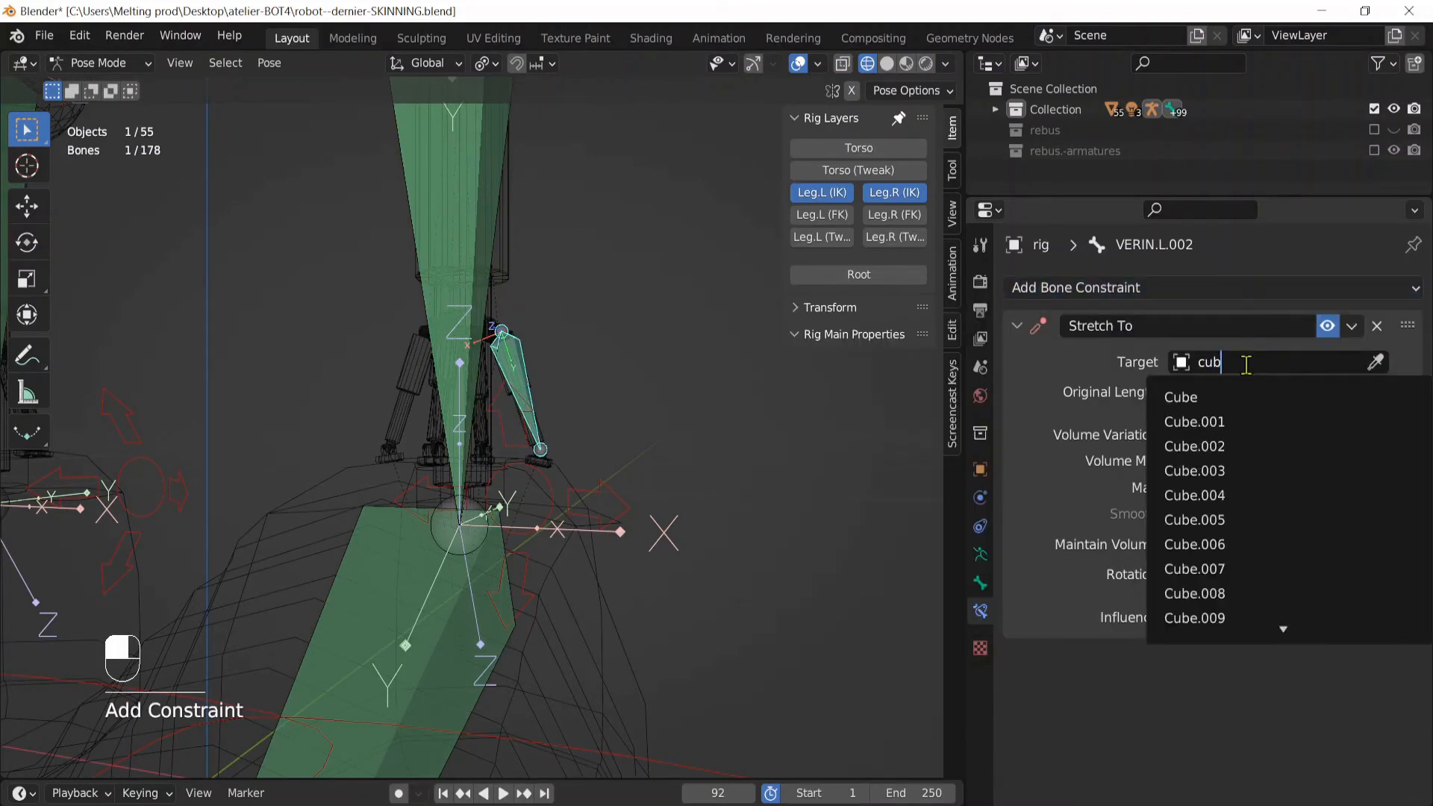
type("b")
left_click(1235, 569)
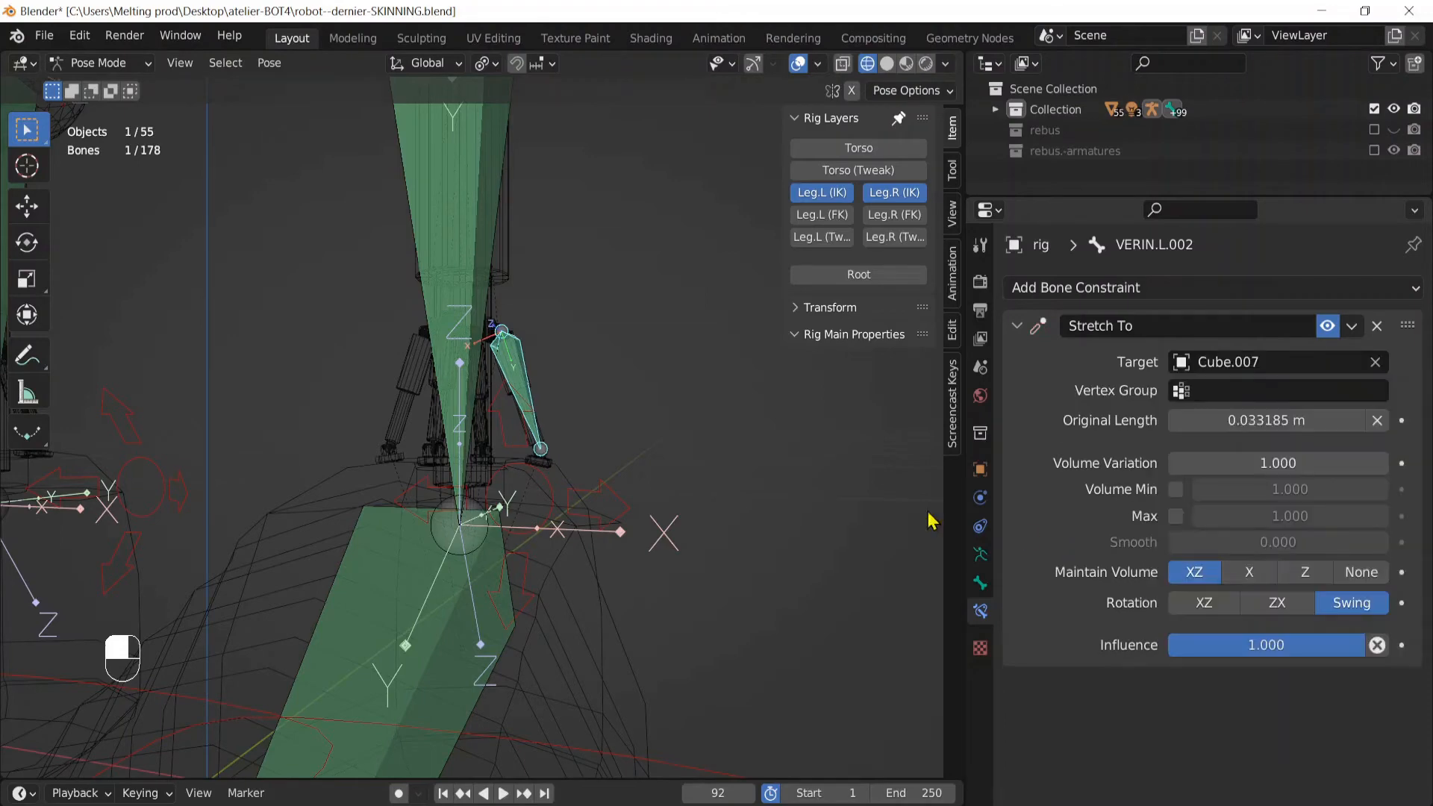
middle_click_drag(929, 520, 561, 436)
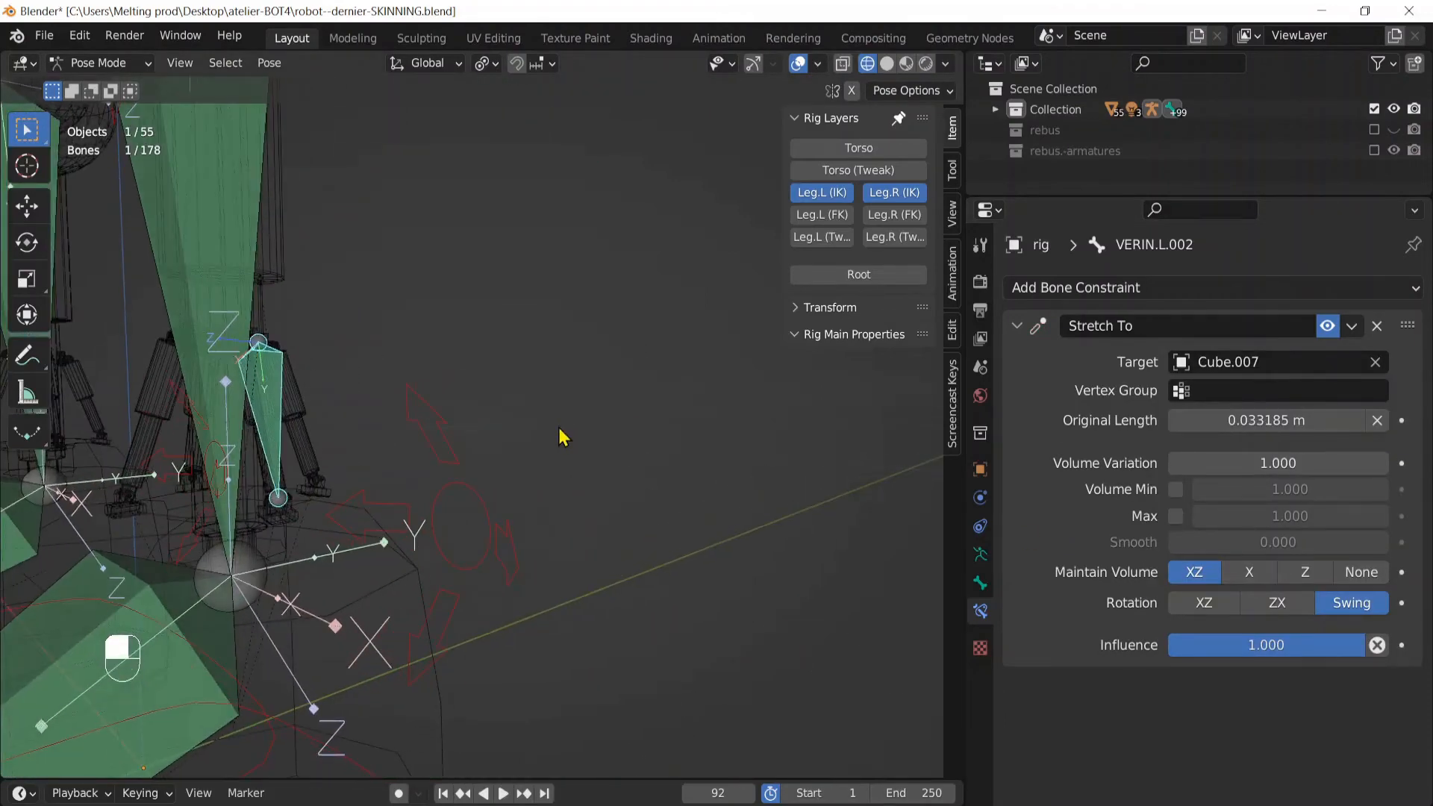
Duplicate the left ankle piston bone in Edit Mode, then rotate and move the copy onto the opposite ankle piston
key("KP_1")
scroll(561, 436, "up", 3)
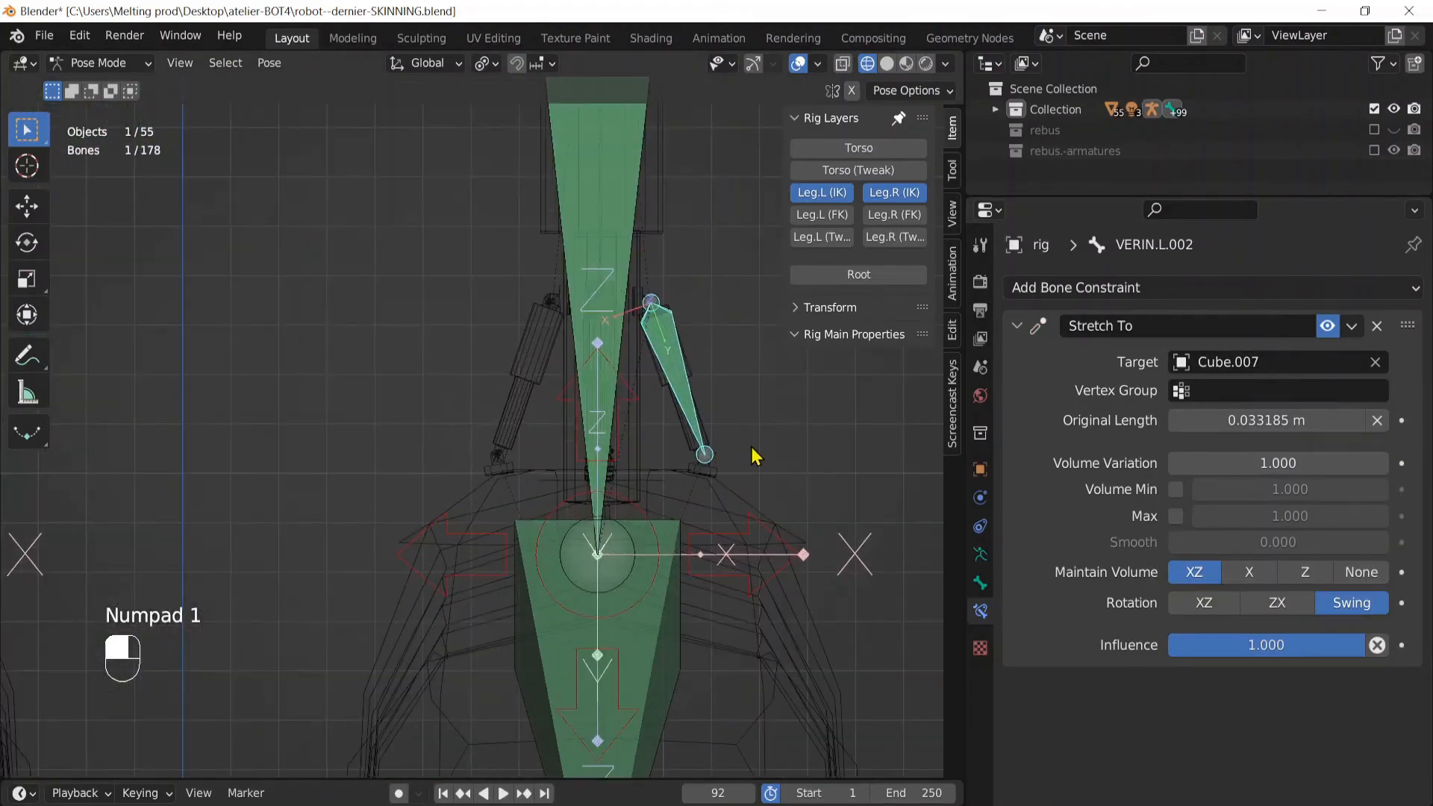
key("shift+d")
key("Tab")
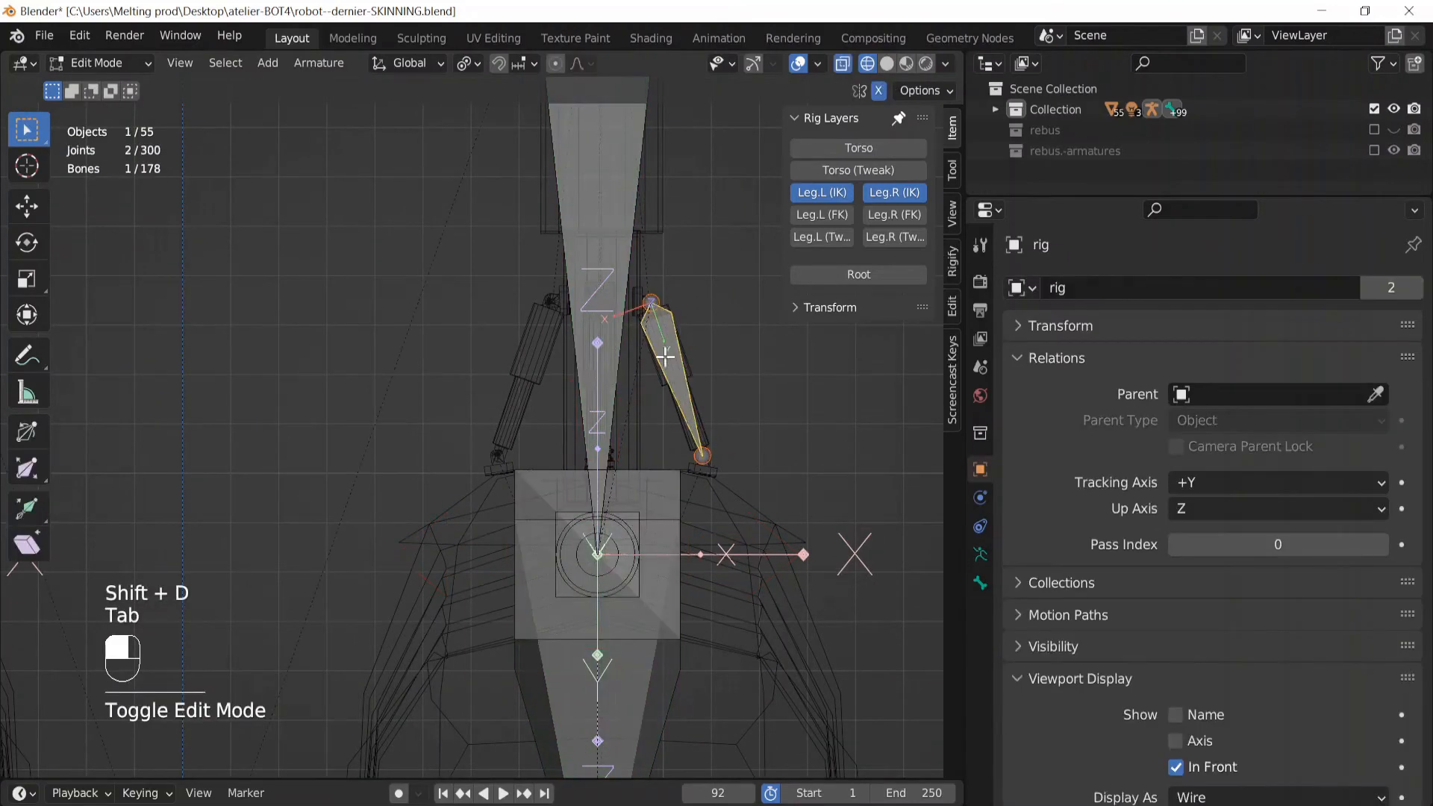
key("shift+d")
key("r")
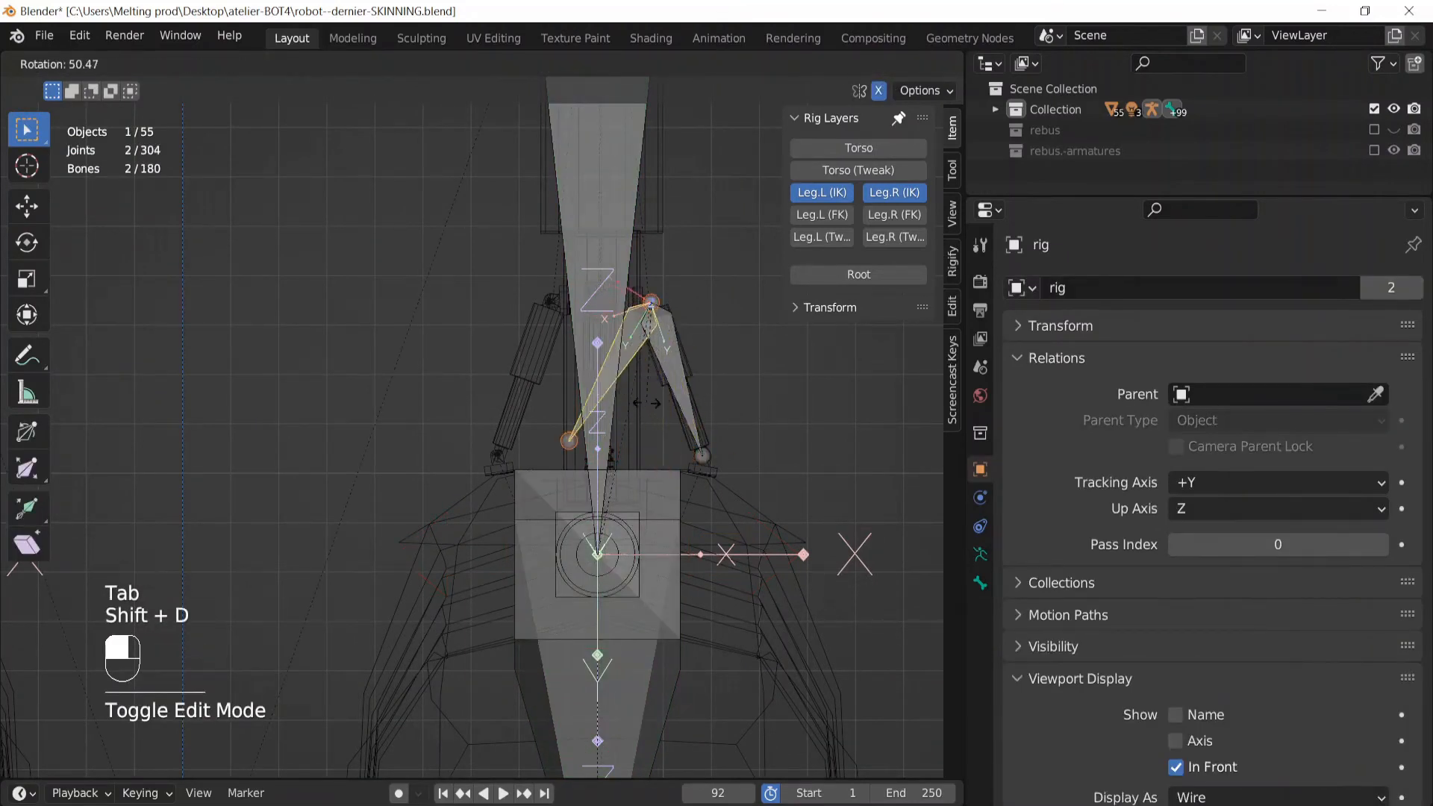
left_click(665, 401)
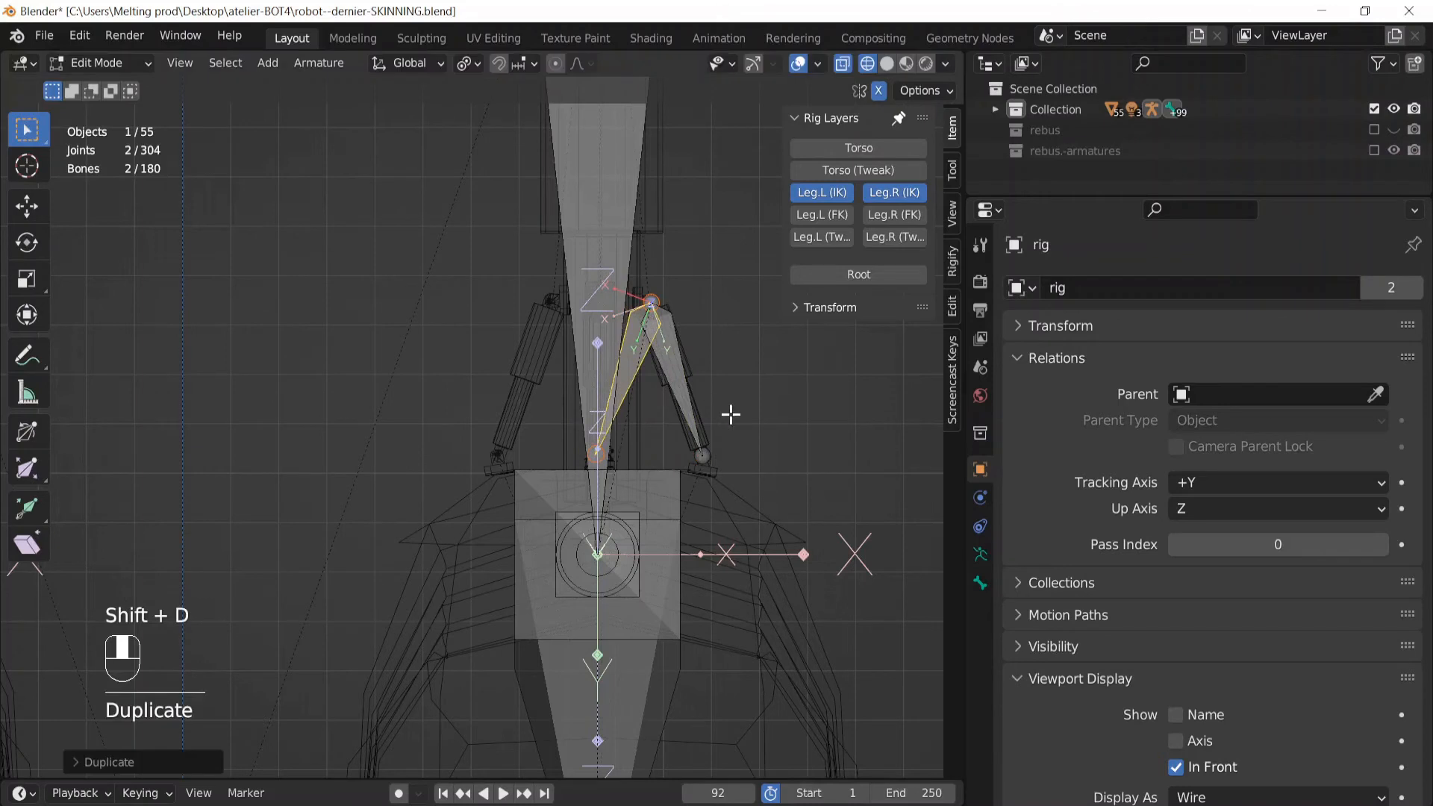
key("g")
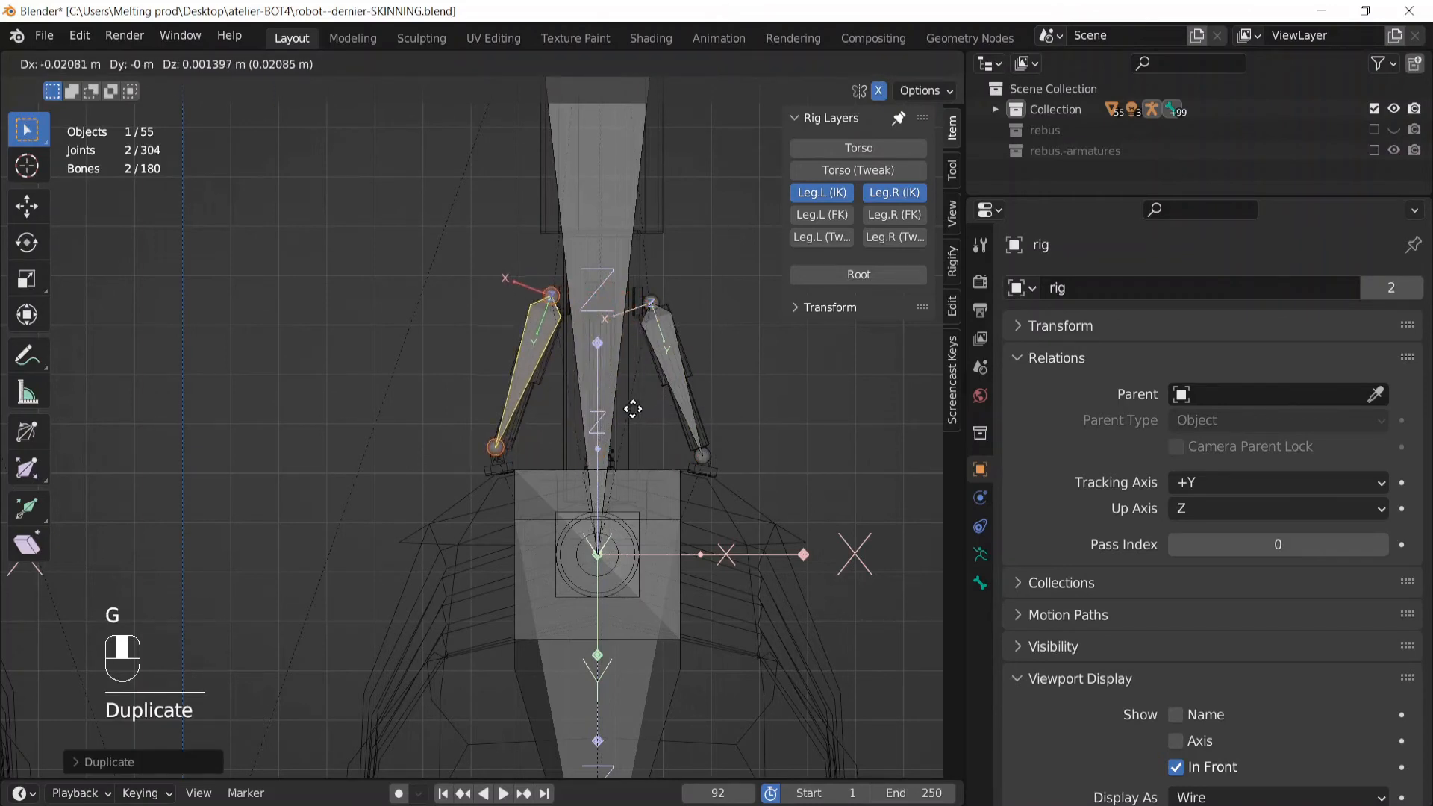
left_click(632, 406)
key("Tab")
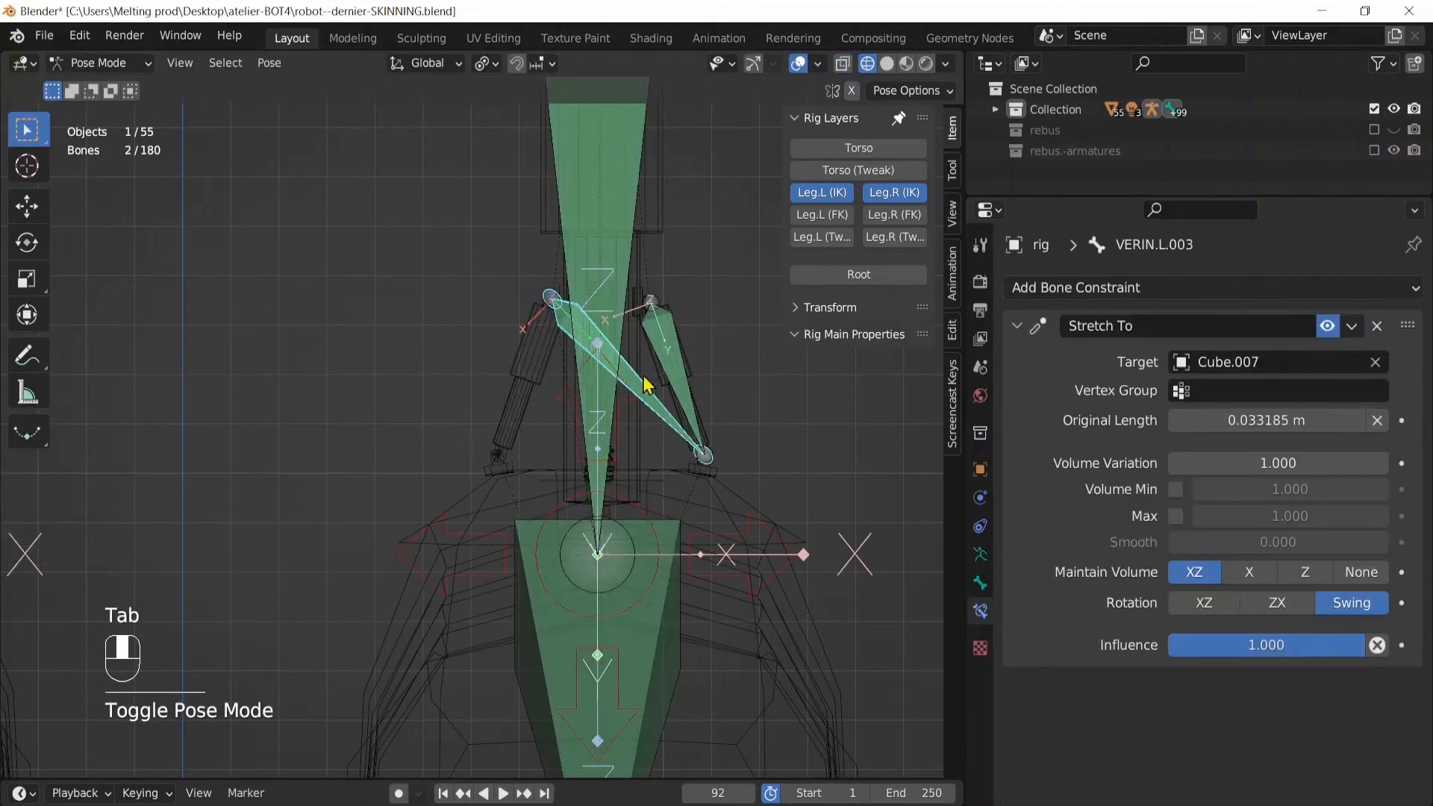
In Object Mode, select the mesh at the opposite piston's lower end and copy its name, Cube.012
left_click(497, 488)
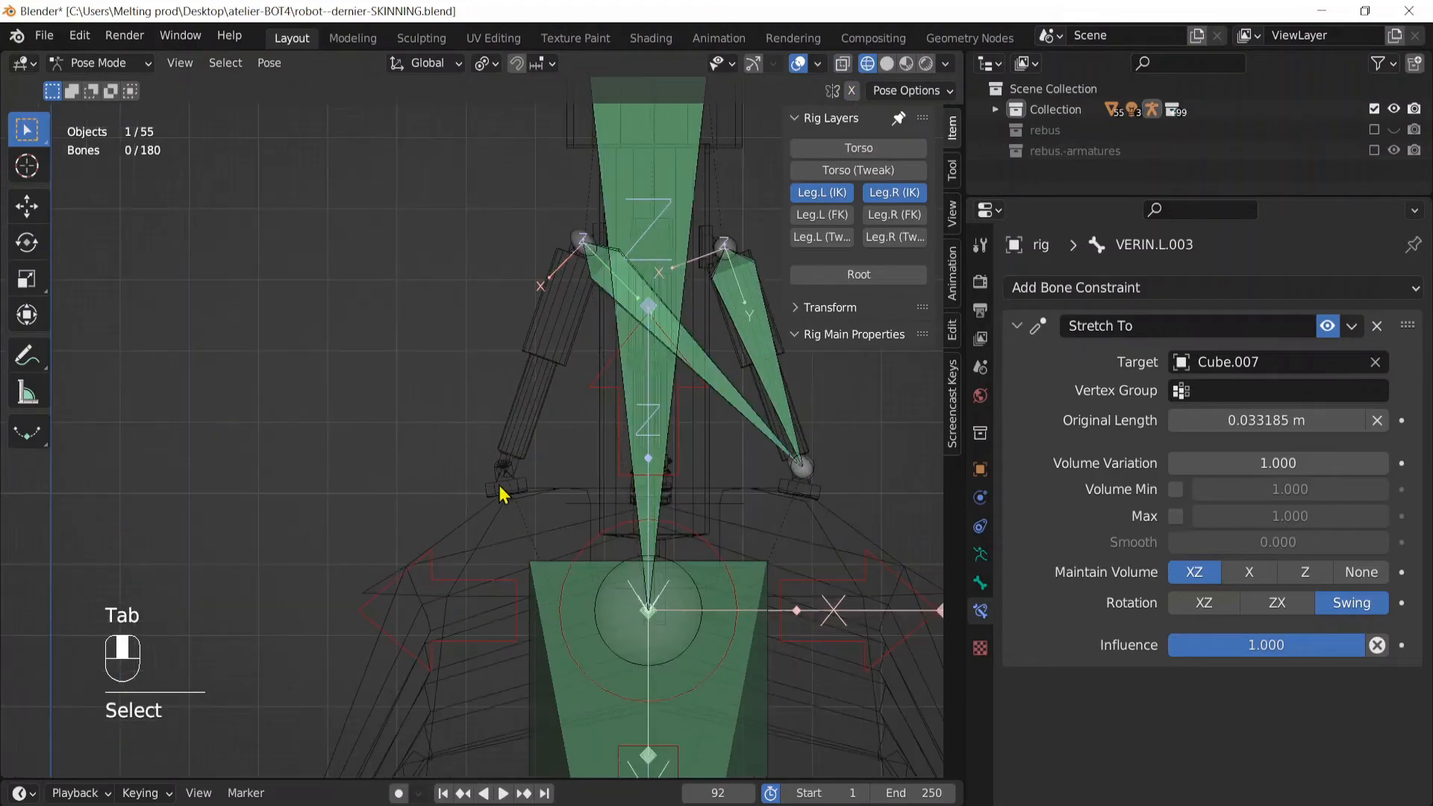
key("ctrl+Tab")
left_click(505, 493)
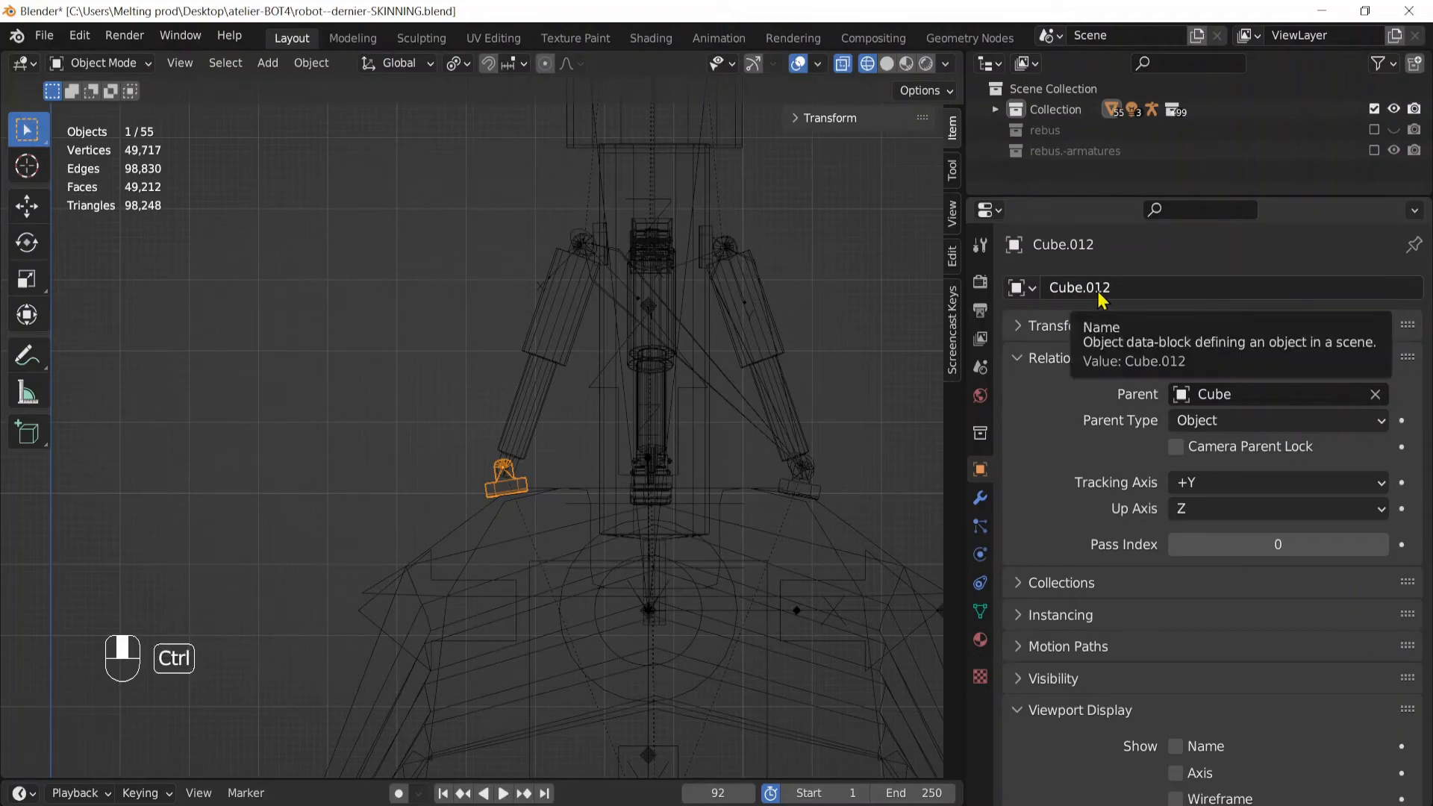
key("ctrl+c")
Reselect the duplicated bone VERIN.L.003 in Pose Mode and set its Stretch To target to Cube.012
left_click(702, 368)
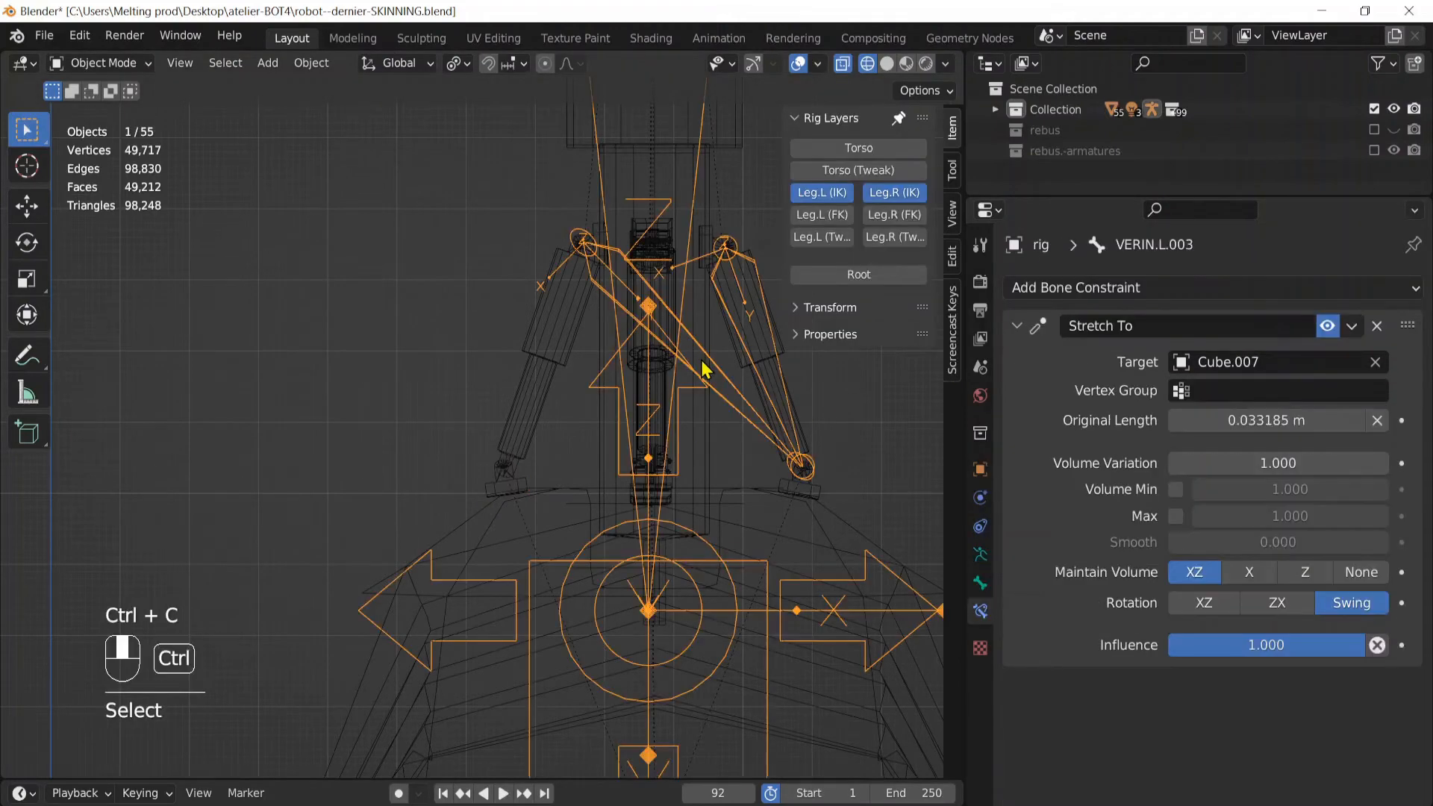
key("ctrl+Tab")
left_click(709, 371)
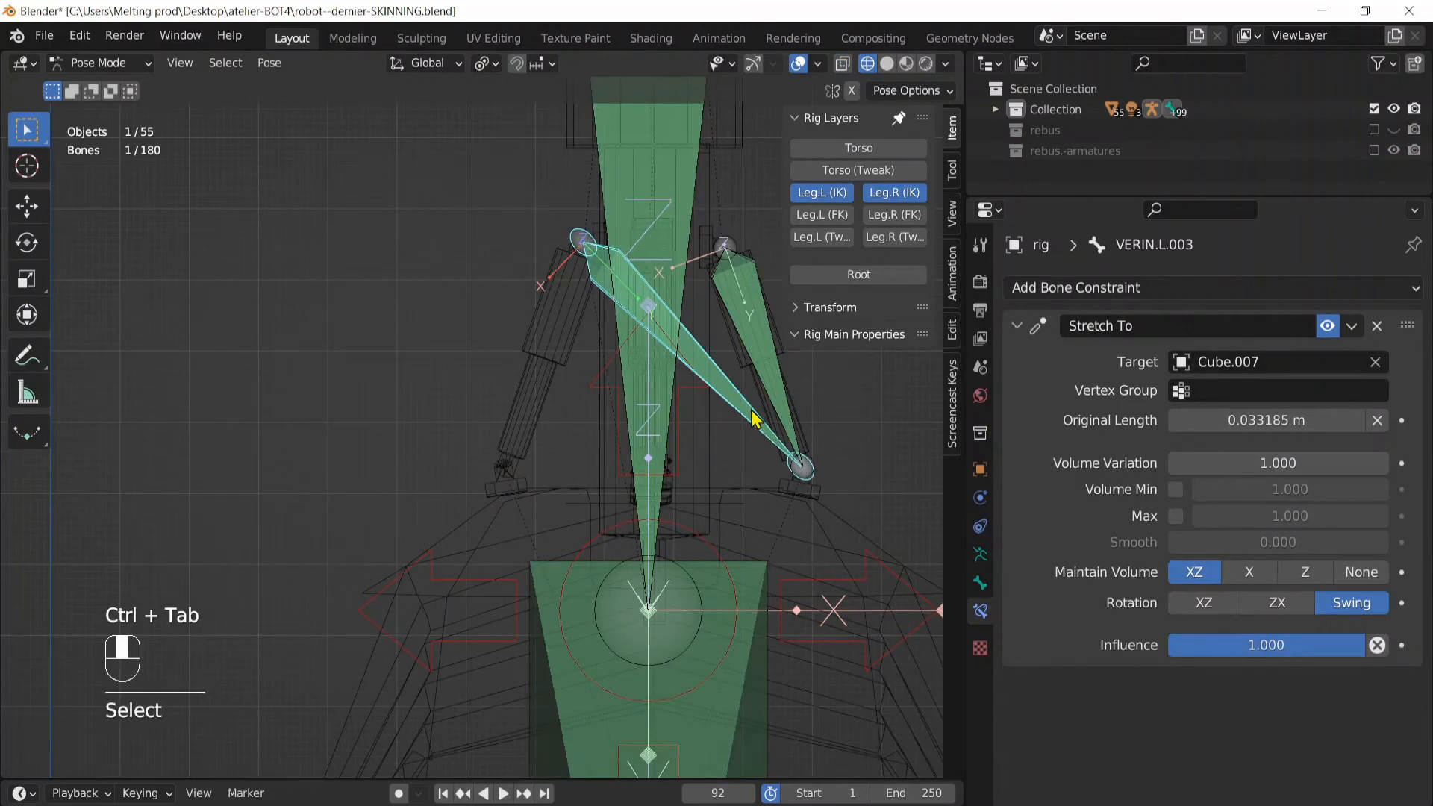
middle_click_drag(754, 418, 679, 412, "shift")
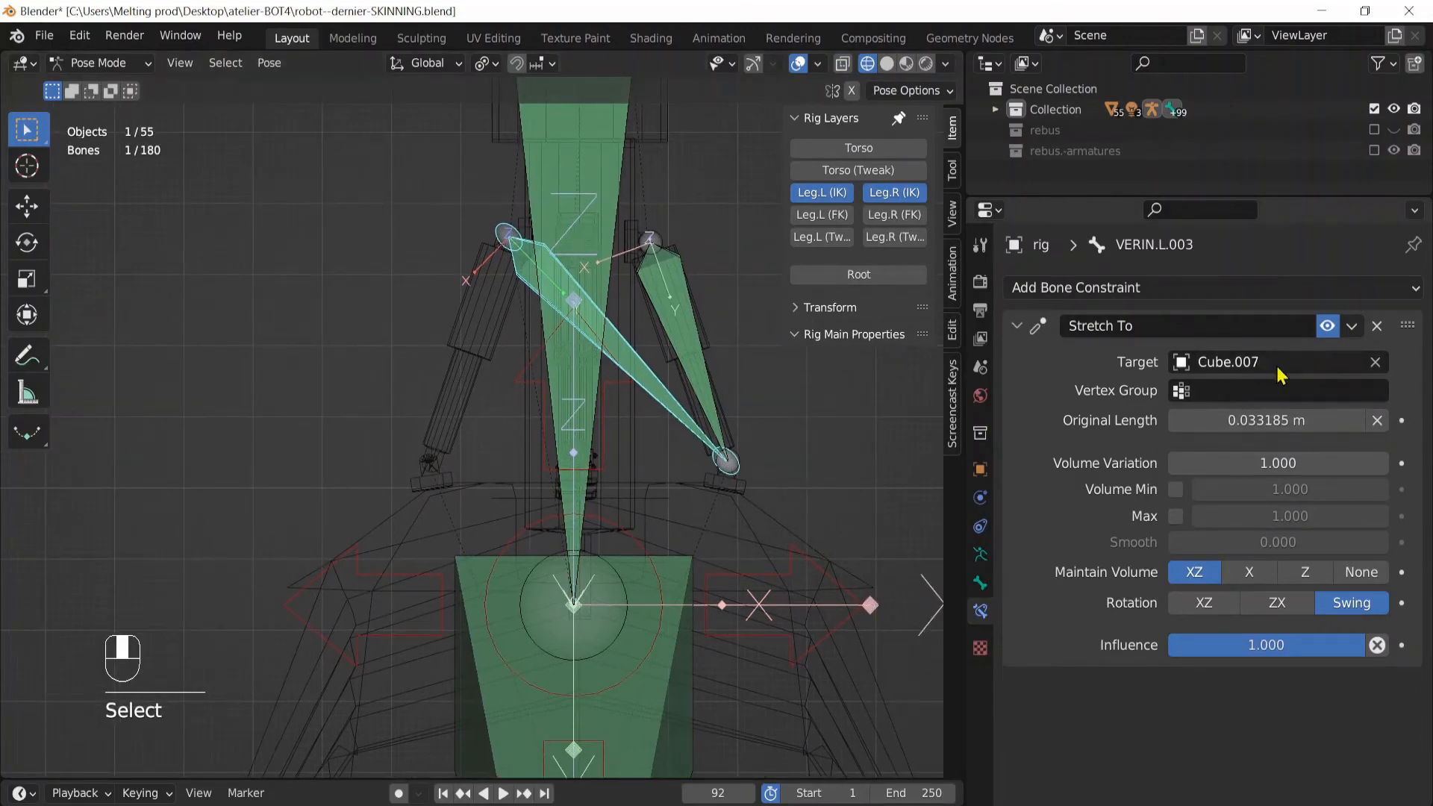
key("ctrl+v")
Duplicate the piston bone again in Edit Mode, rotate the copy and recalculate its roll
left_click(689, 418)
key("shift+d")
key("Tab")
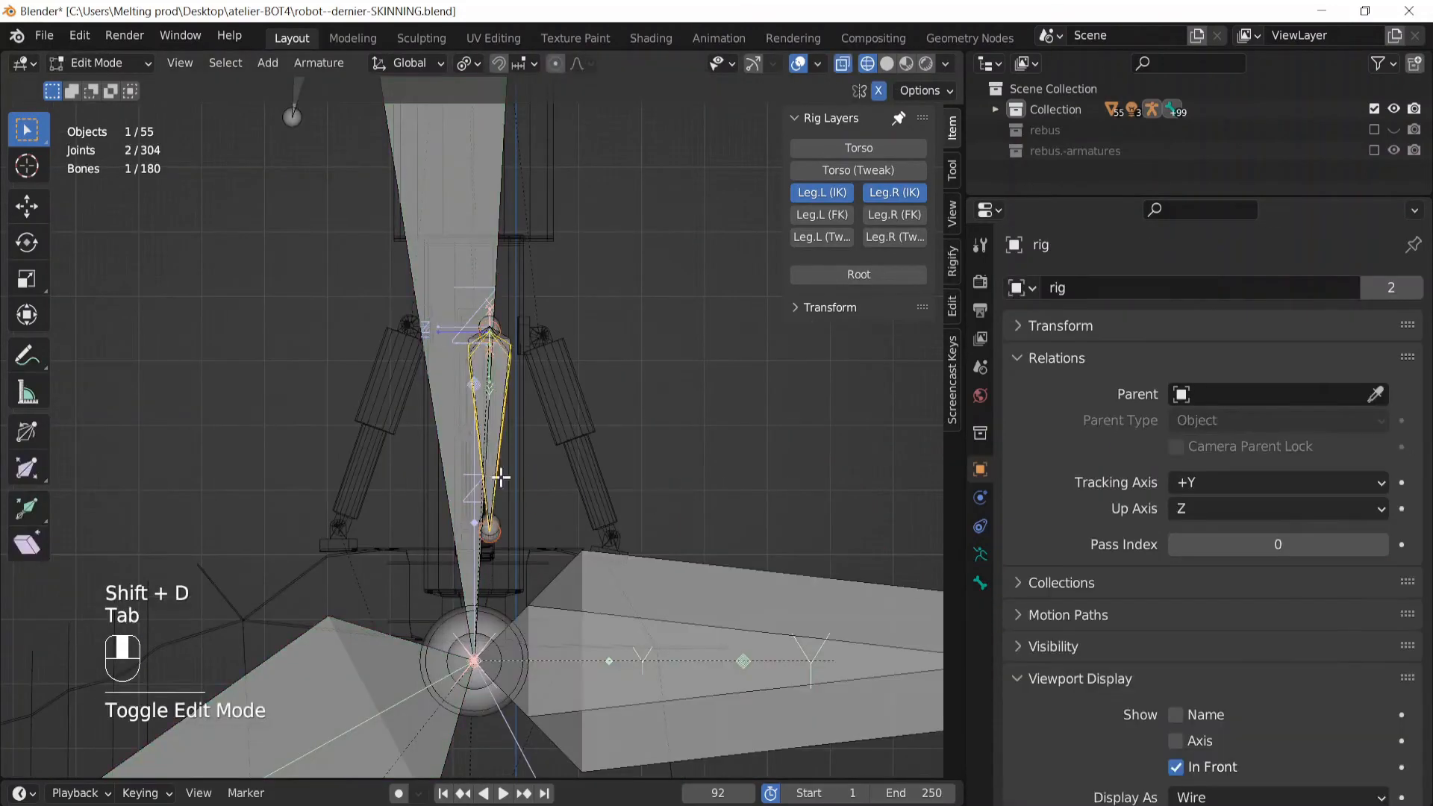
key("r")
left_click(637, 460)
key("shift+n")
left_click(515, 457)
Move the new bone along X onto the third ankle piston and adjust its end joint to the piston's pivot
key("KP_7")
key("KP_1")
key("g")
key("x")
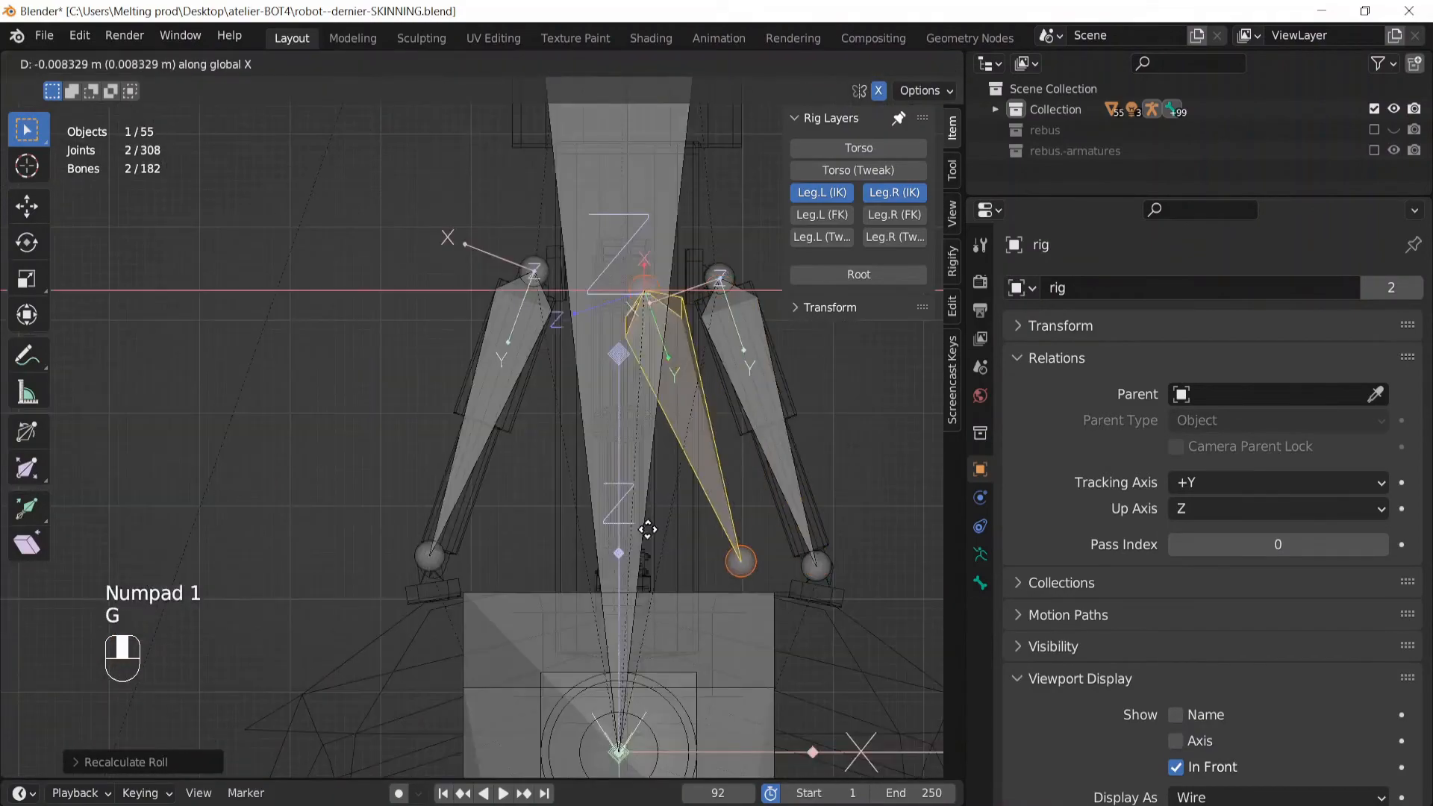
left_click(627, 544)
key("g")
left_click(649, 582)
scroll(485, 294, "up", 5)
left_click_drag(482, 291, 658, 551)
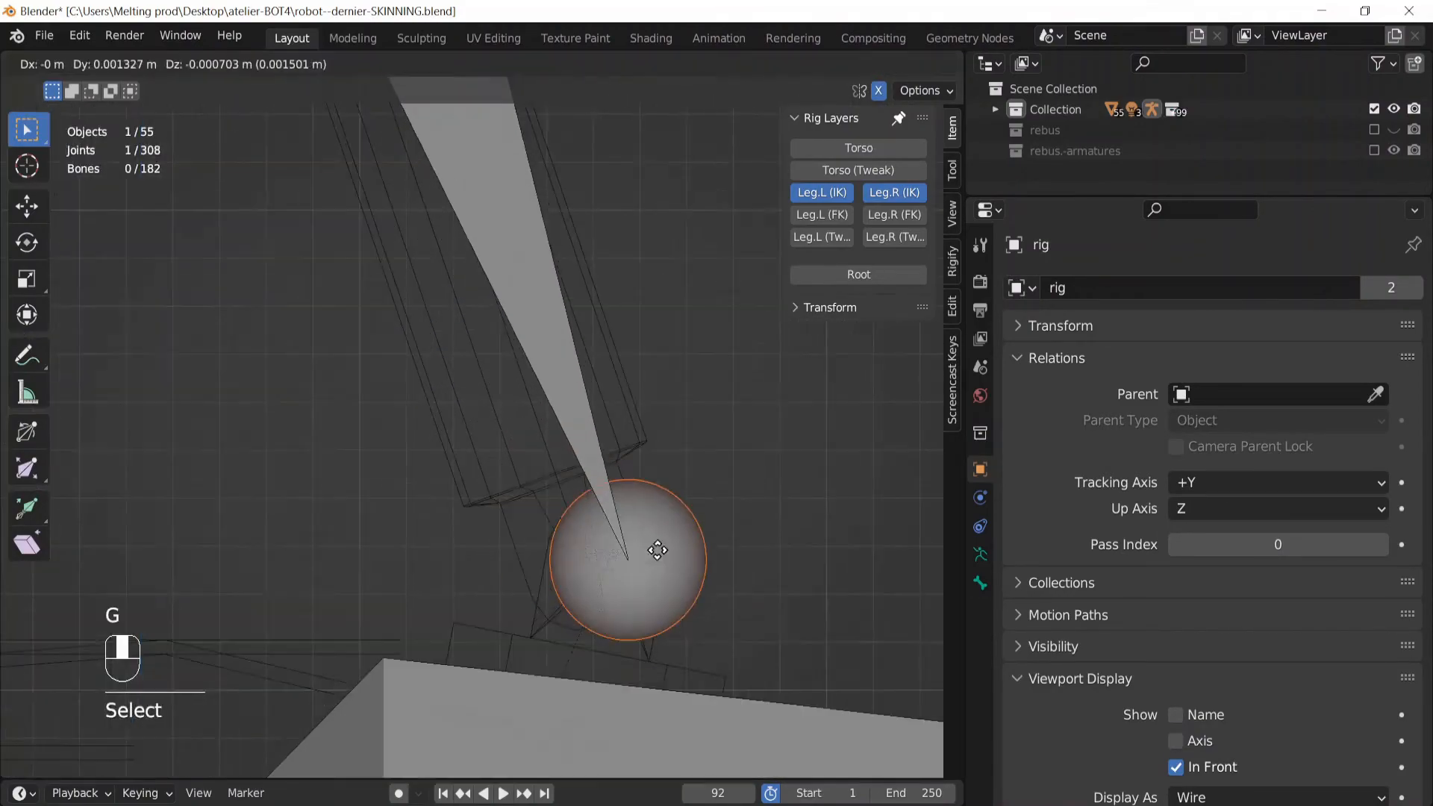
left_click(658, 550)
Copy the name of the mesh at the third piston's lower end and set the bone's Stretch To target to Cube.008
scroll(627, 533, "down", 6)
middle_click_drag(627, 534, 577, 504)
key("ctrl+Tab")
key("ctrl+Tab")
key("ctrl+Tab")
left_click(683, 524)
scroll(684, 524, "up", 2)
left_click(582, 328)
scroll(763, 345, "down", 4)
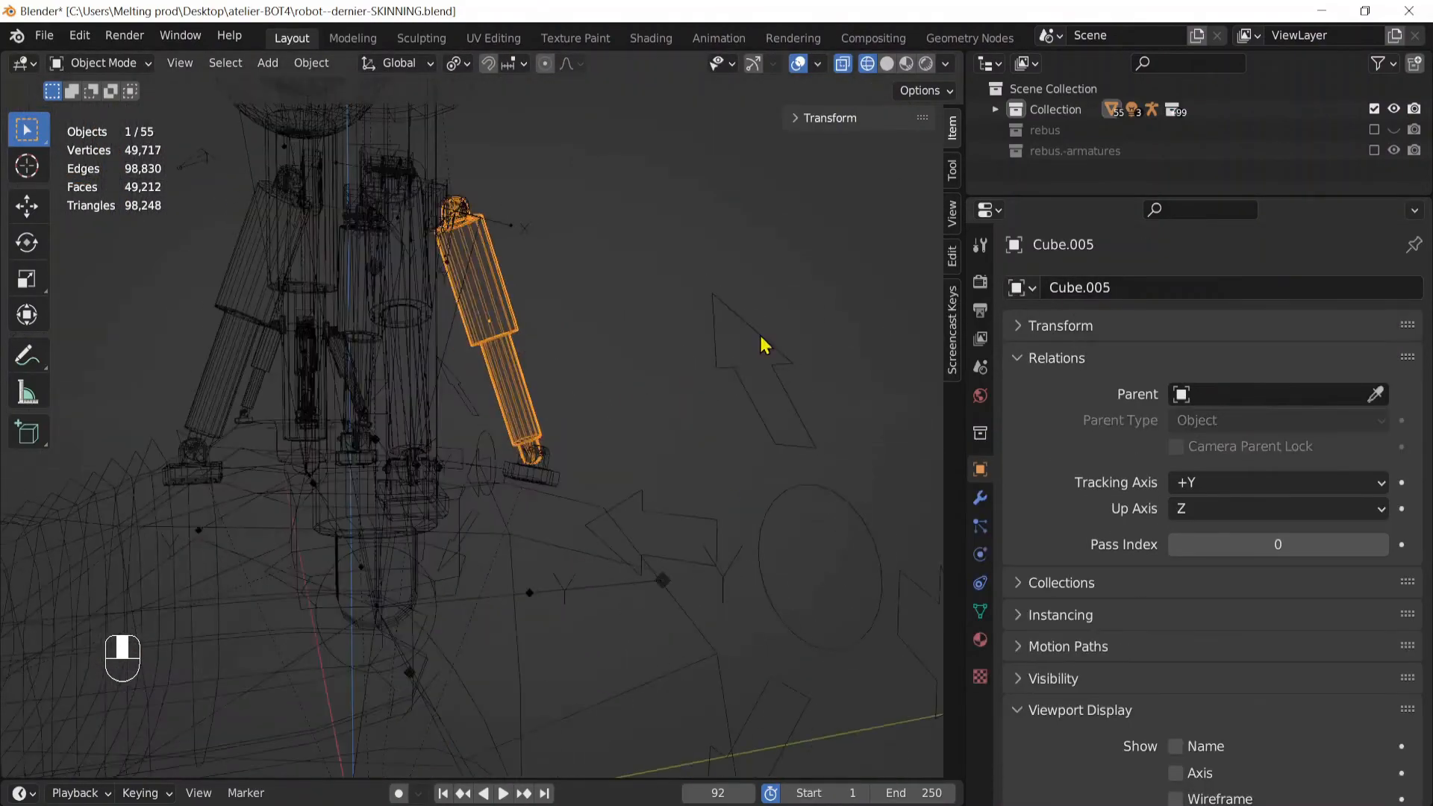
left_click(762, 345)
key("ctrl+Tab")
left_click(294, 345)
key("ctrl+v")
Select the third ankle piston bone, enter Edit Mode and duplicate it toward the facing piston
key("ctrl+Tab")
key("ctrl+Tab")
left_click(547, 288)
key("Tab")
middle_click_drag(547, 288, 652, 351, "shift")
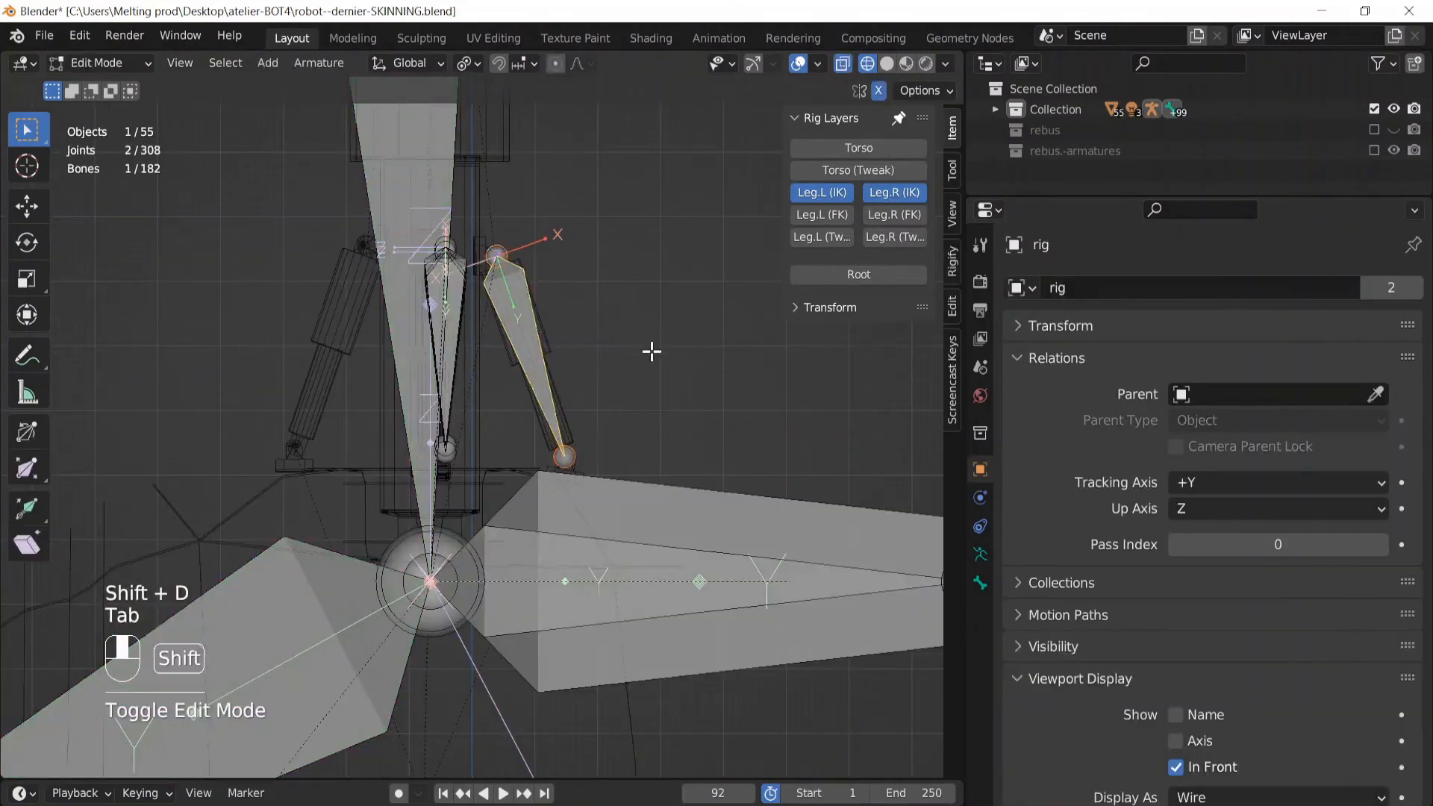
key("shift+d")
left_click(436, 340)
middle_click_drag(339, 505, 589, 483, "shift")
Position the duplicated bone on the fourth ankle piston, adjust its upper joint at the pivot and return to Pose Mode
key("g")
left_click(500, 493)
scroll(349, 329, "up", 3)
key("g")
left_click(707, 396)
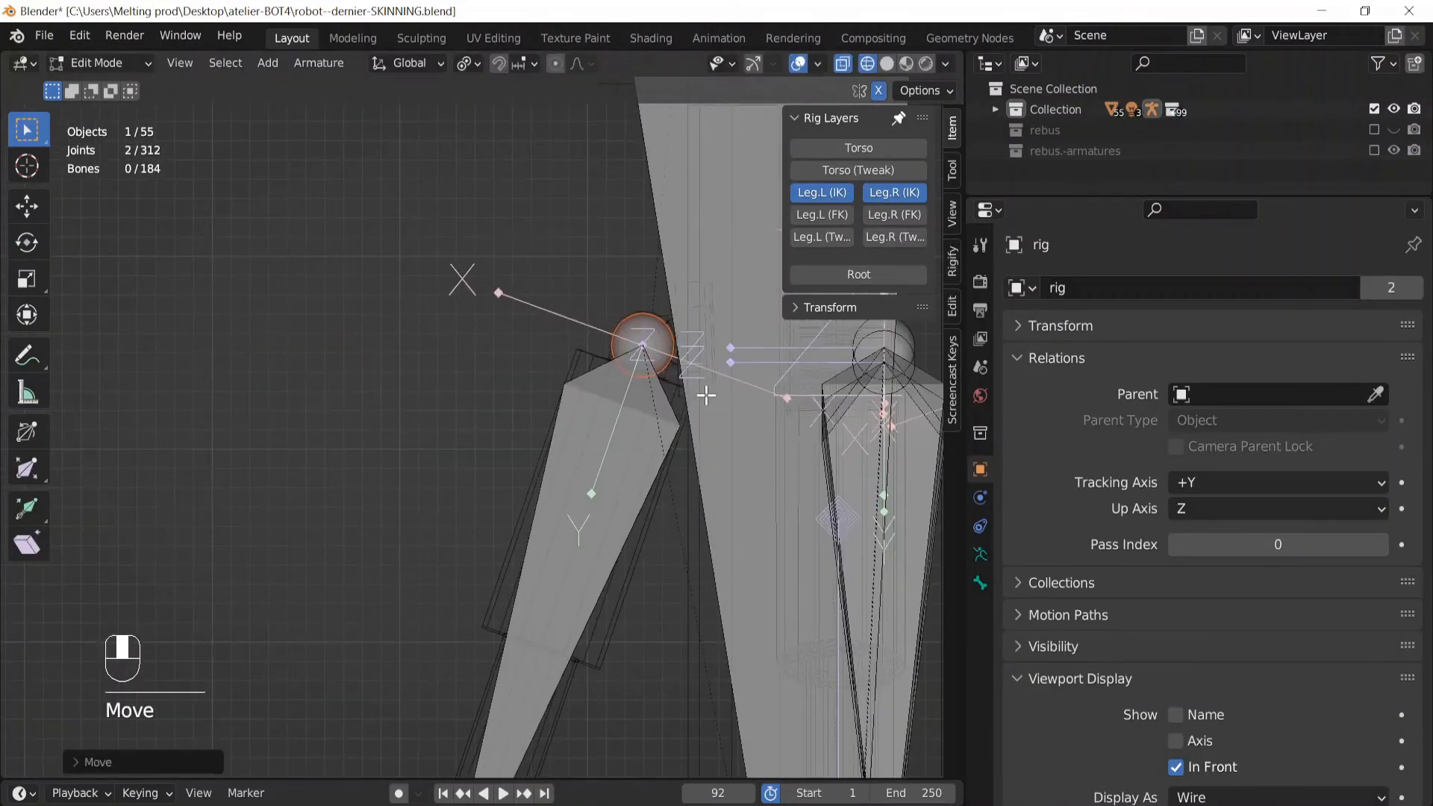
middle_click_drag(649, 420, 533, 439, "shift")
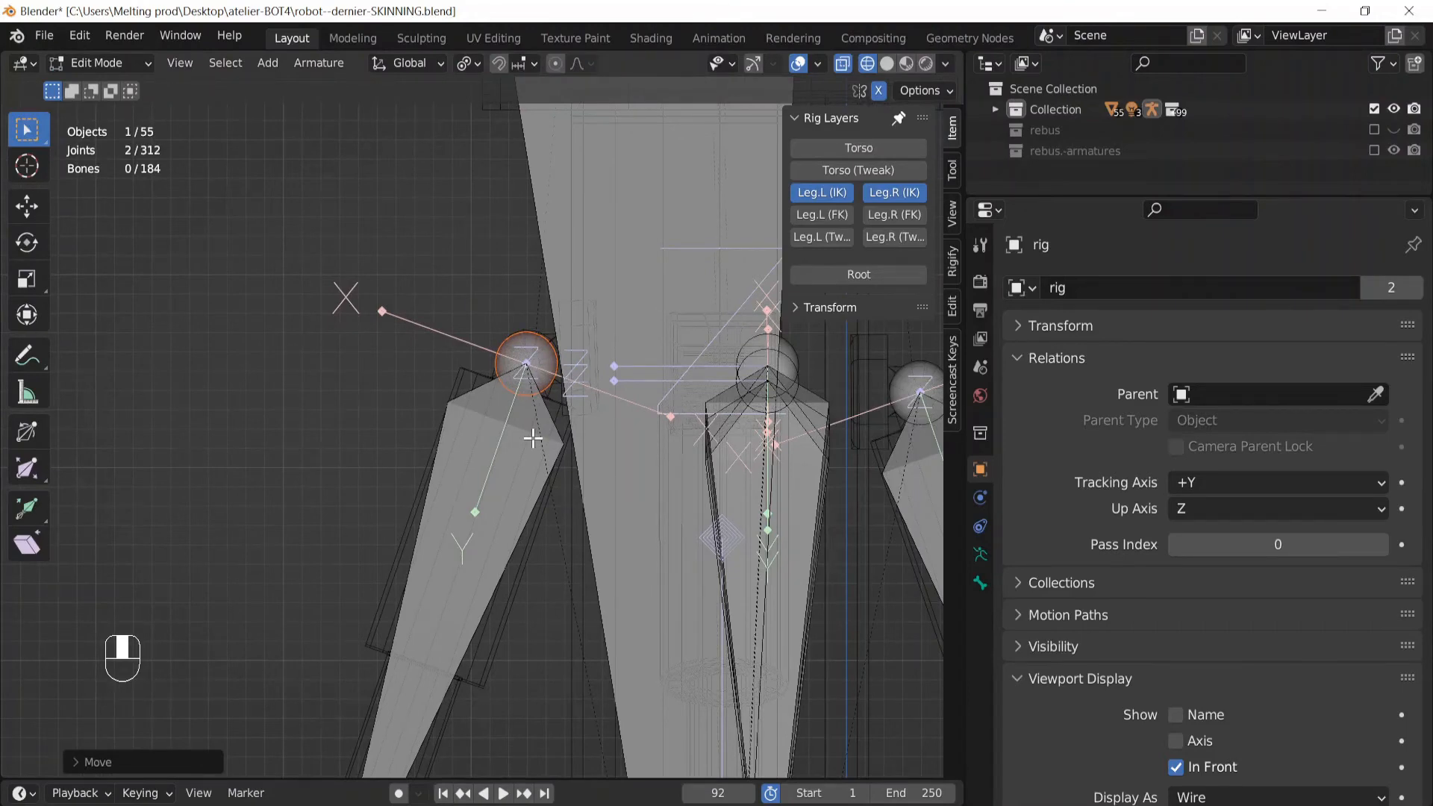
scroll(563, 448, "up", 3)
key("Tab")
Edit the Cube.014 piston mesh, select its upper pivot pin and snap the 3D cursor to that selection
left_click(475, 340)
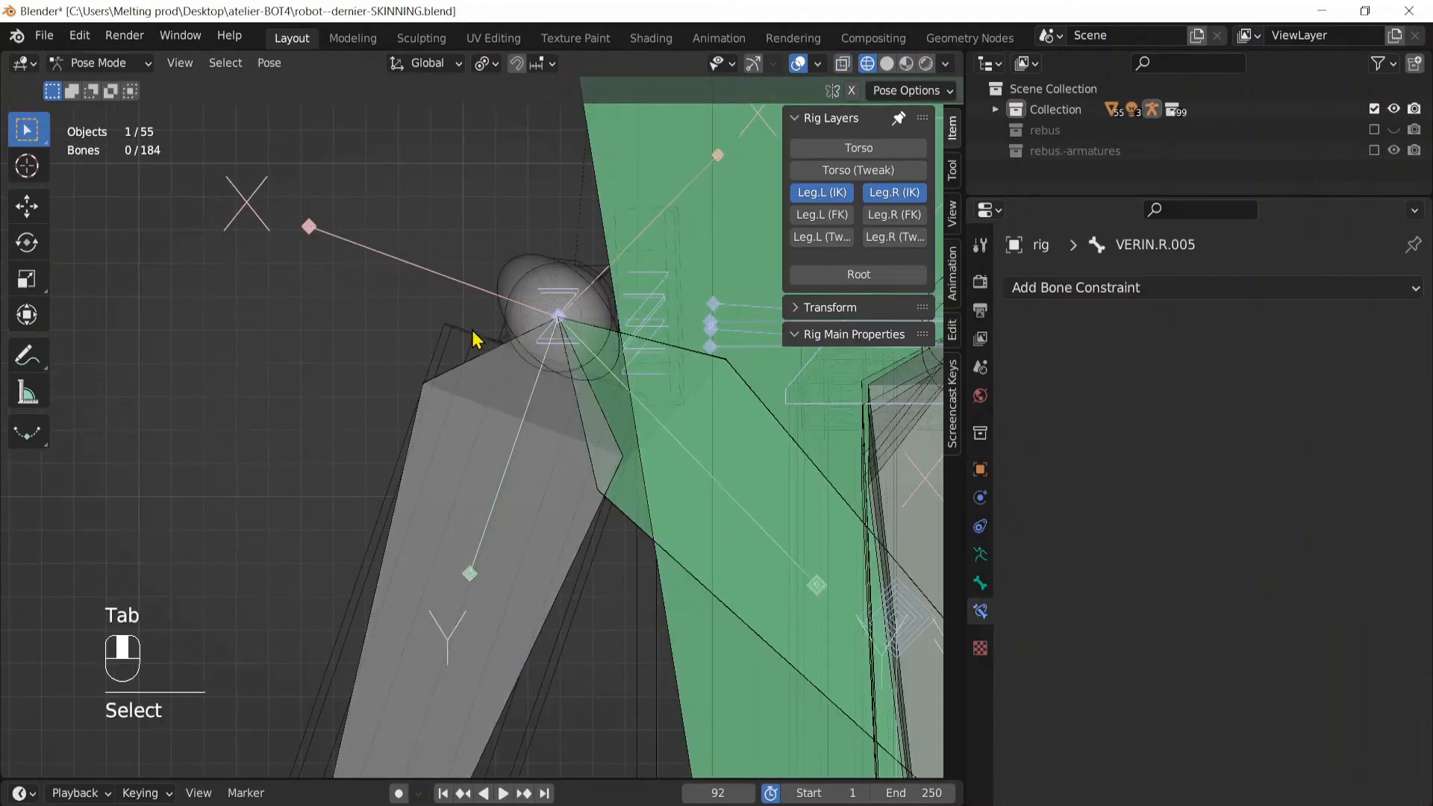
key("ctrl+Tab")
left_click(456, 347)
key("Tab")
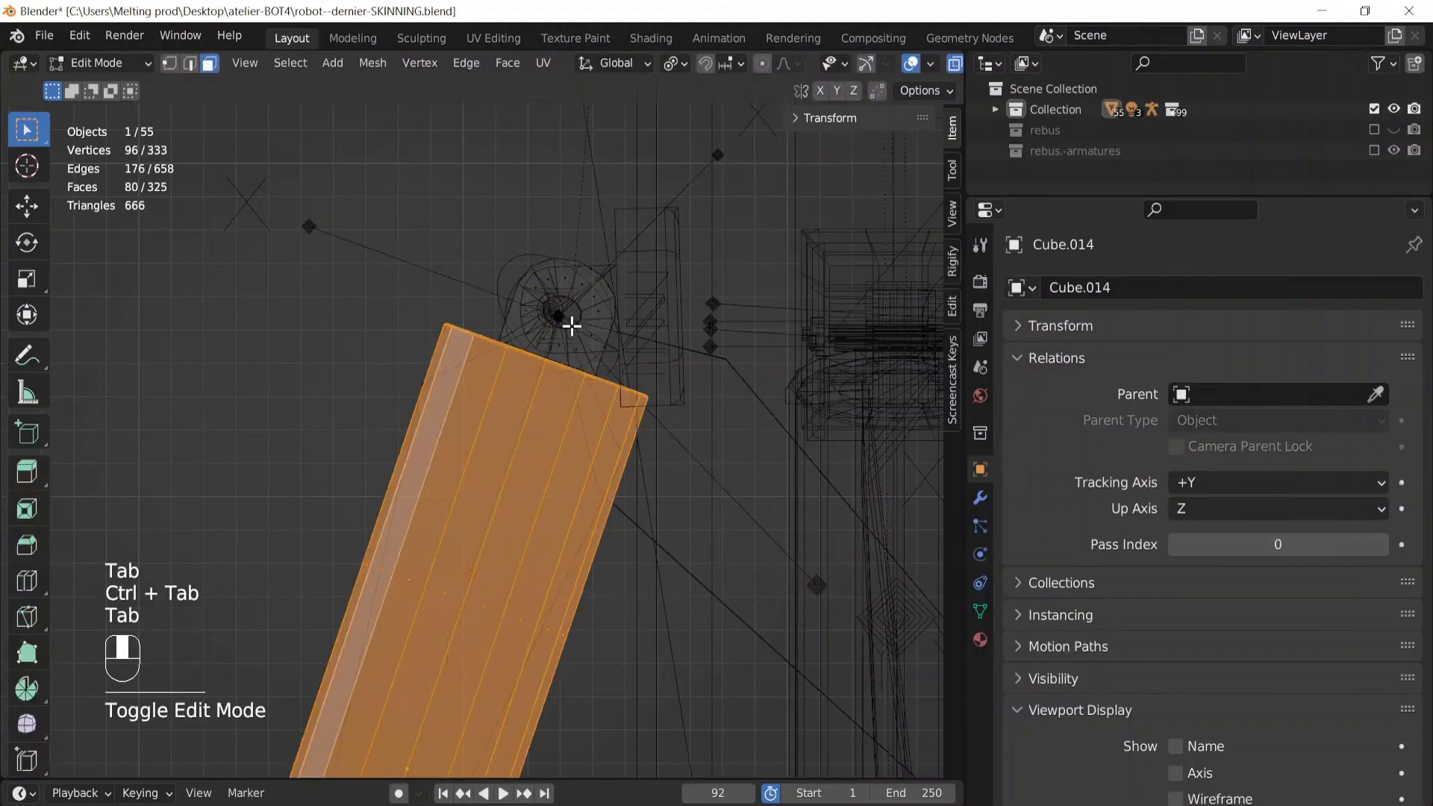
scroll(572, 272, "up", 2)
left_click_drag(564, 220, 633, 288)
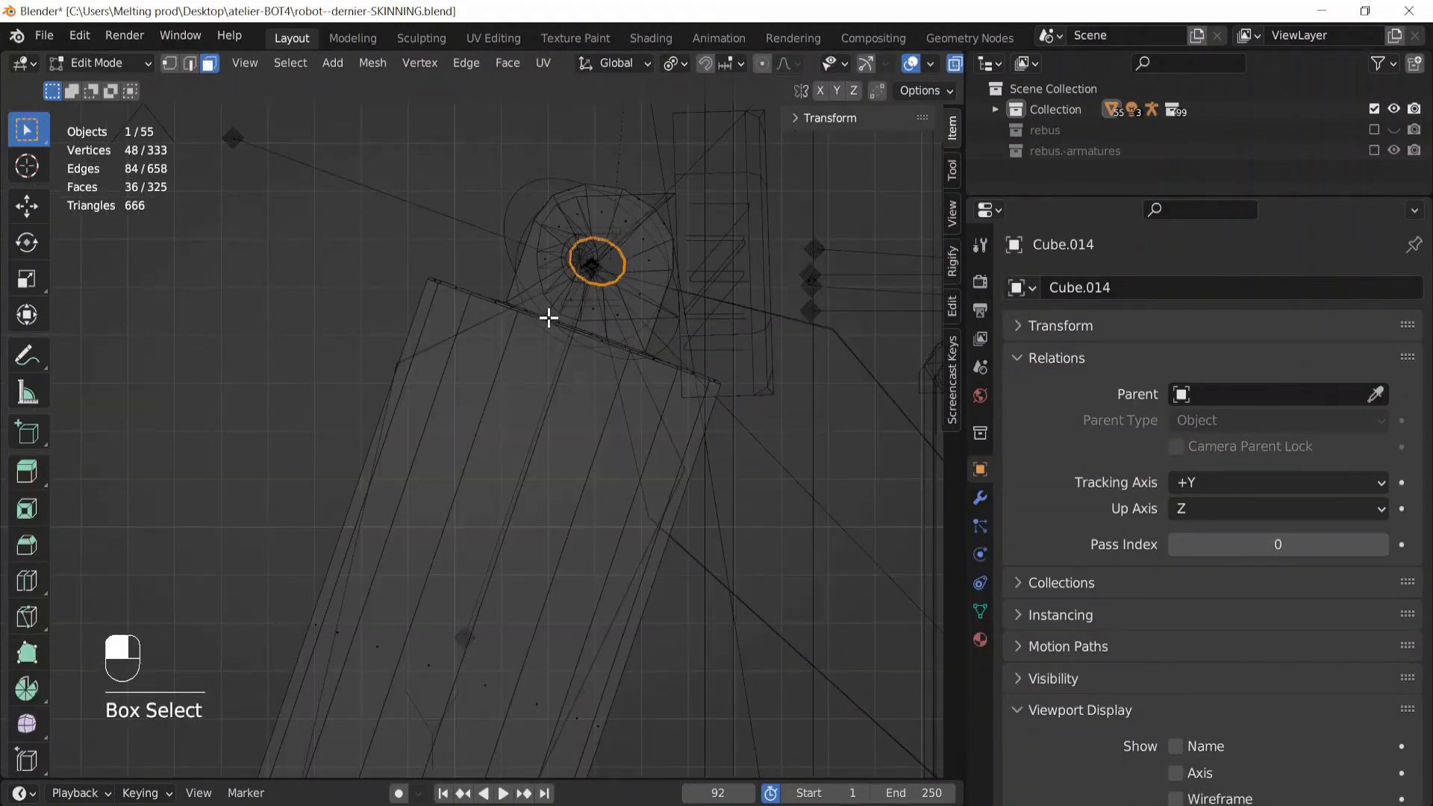
middle_click_drag(549, 318, 611, 339)
key("KP_Decimal")
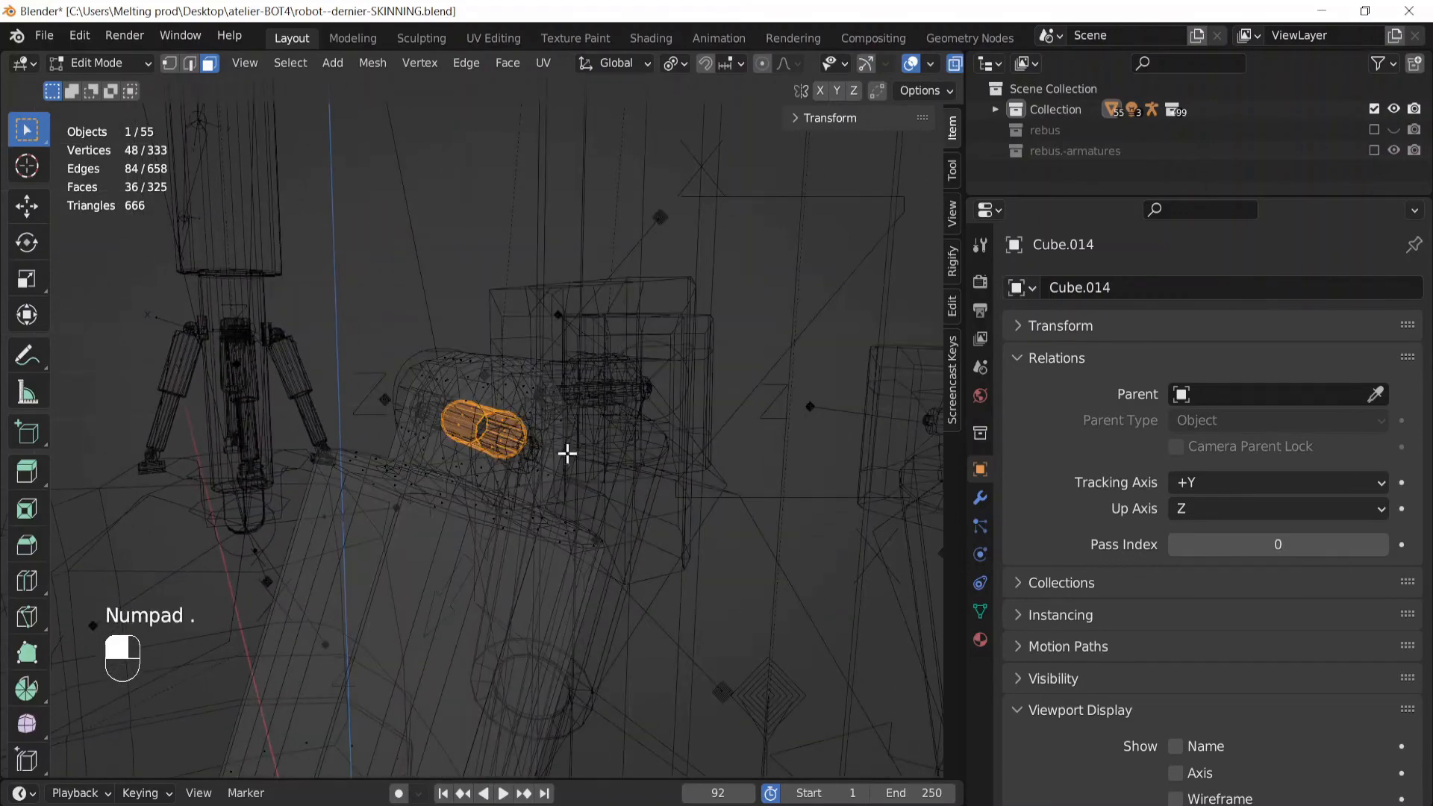
key("shift+s")
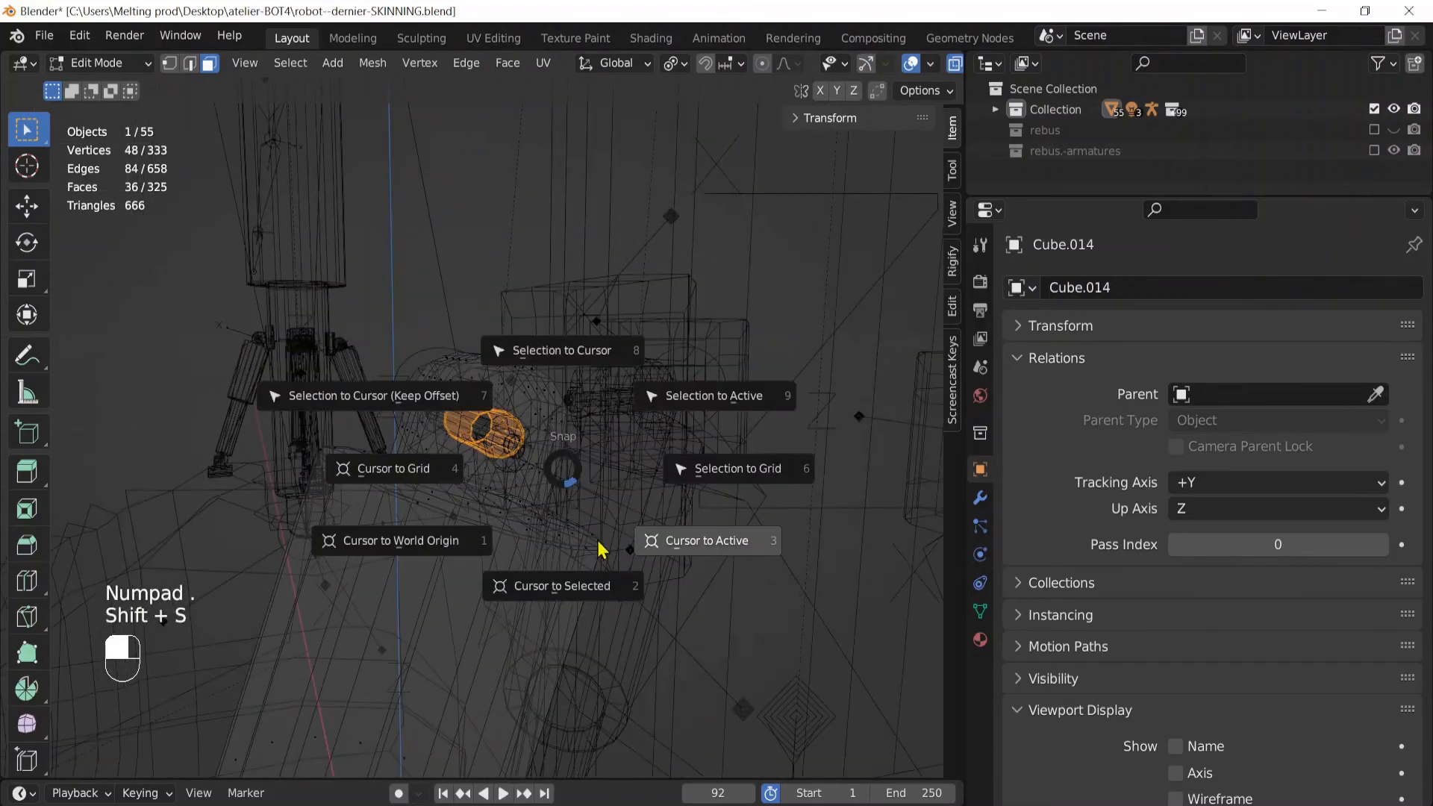
left_click(565, 593)
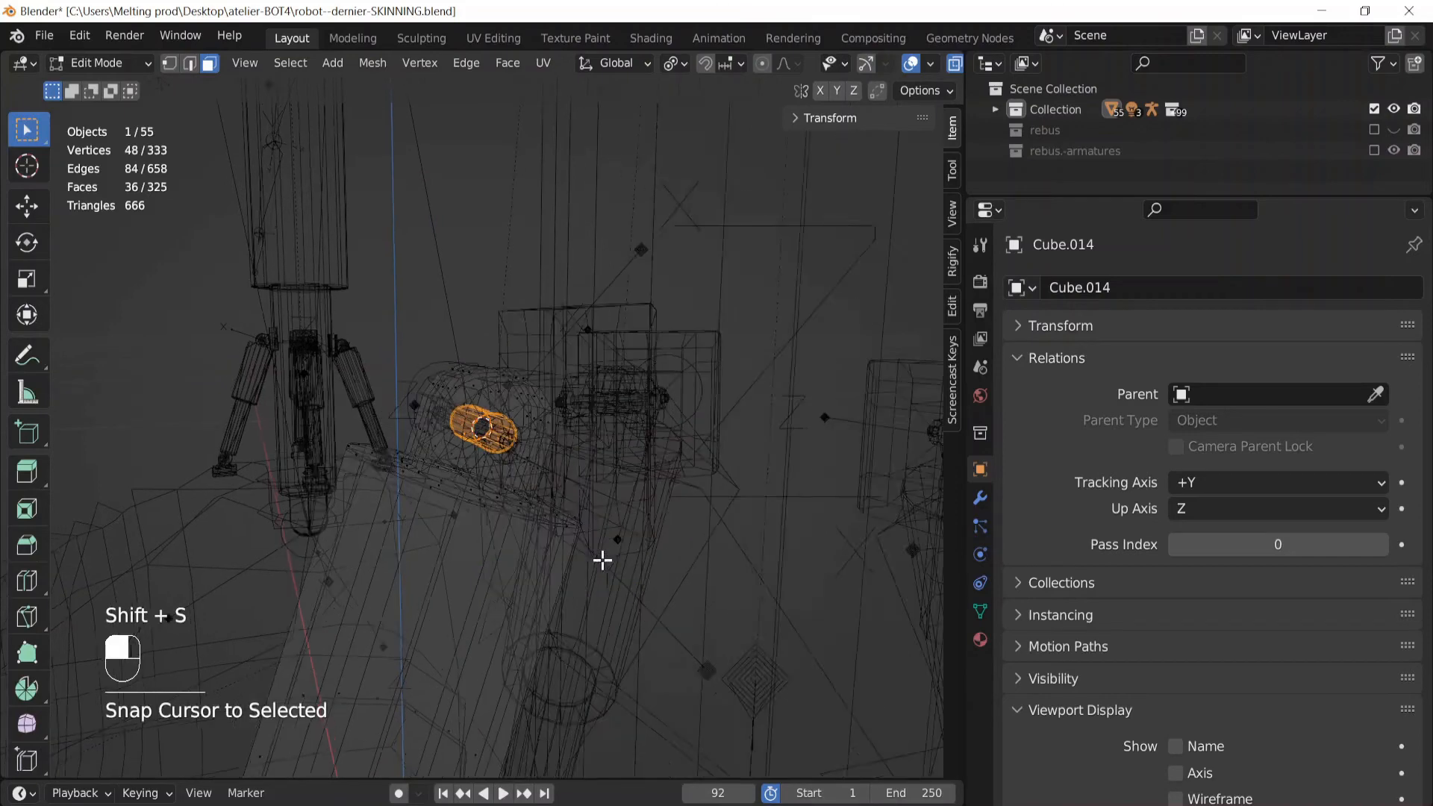
Return to the rig, select piston bone VERIN.L.005 and snap it to the 3D cursor in Edit Mode
key("Tab")
scroll(474, 450, "down", 4)
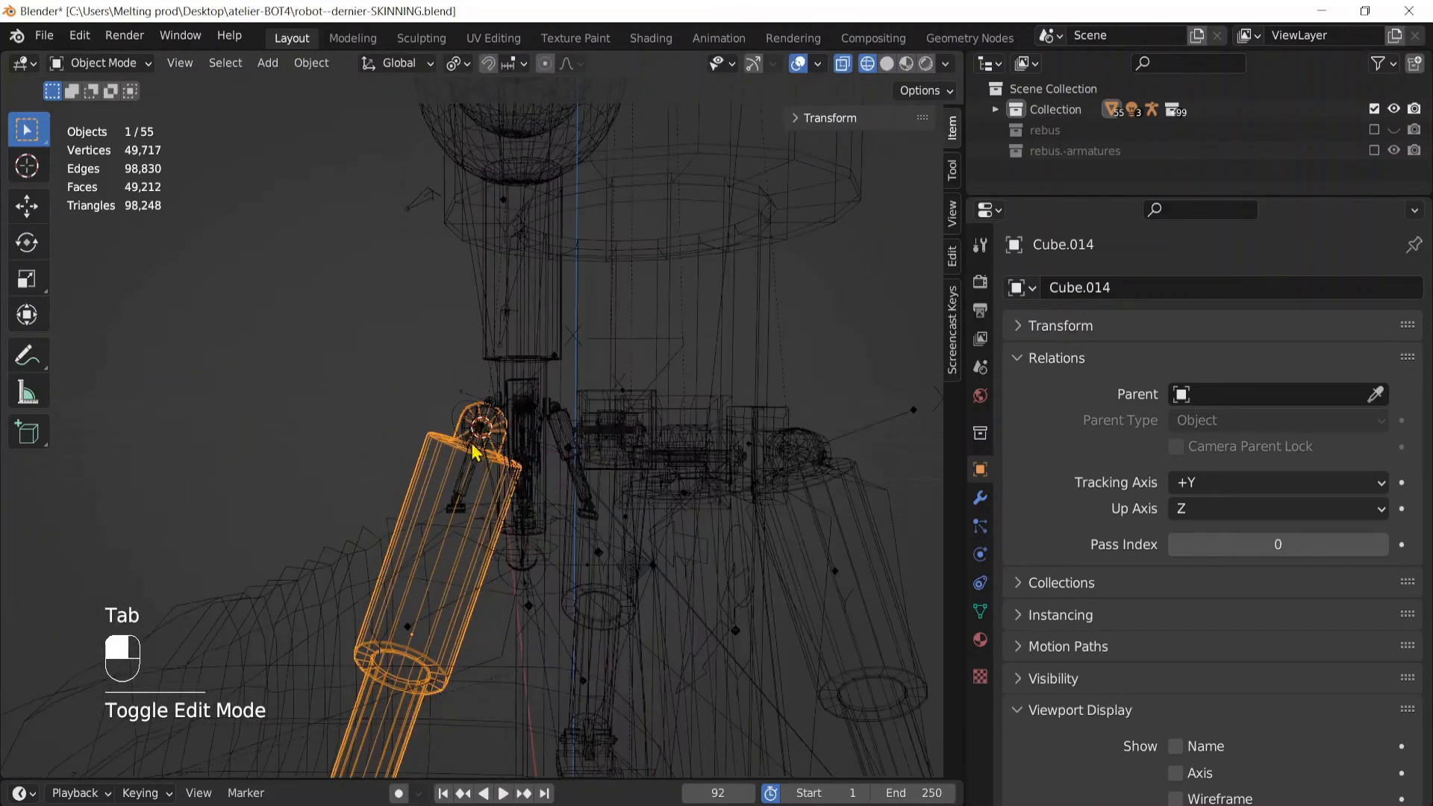
left_click(459, 404)
key("ctrl+Tab")
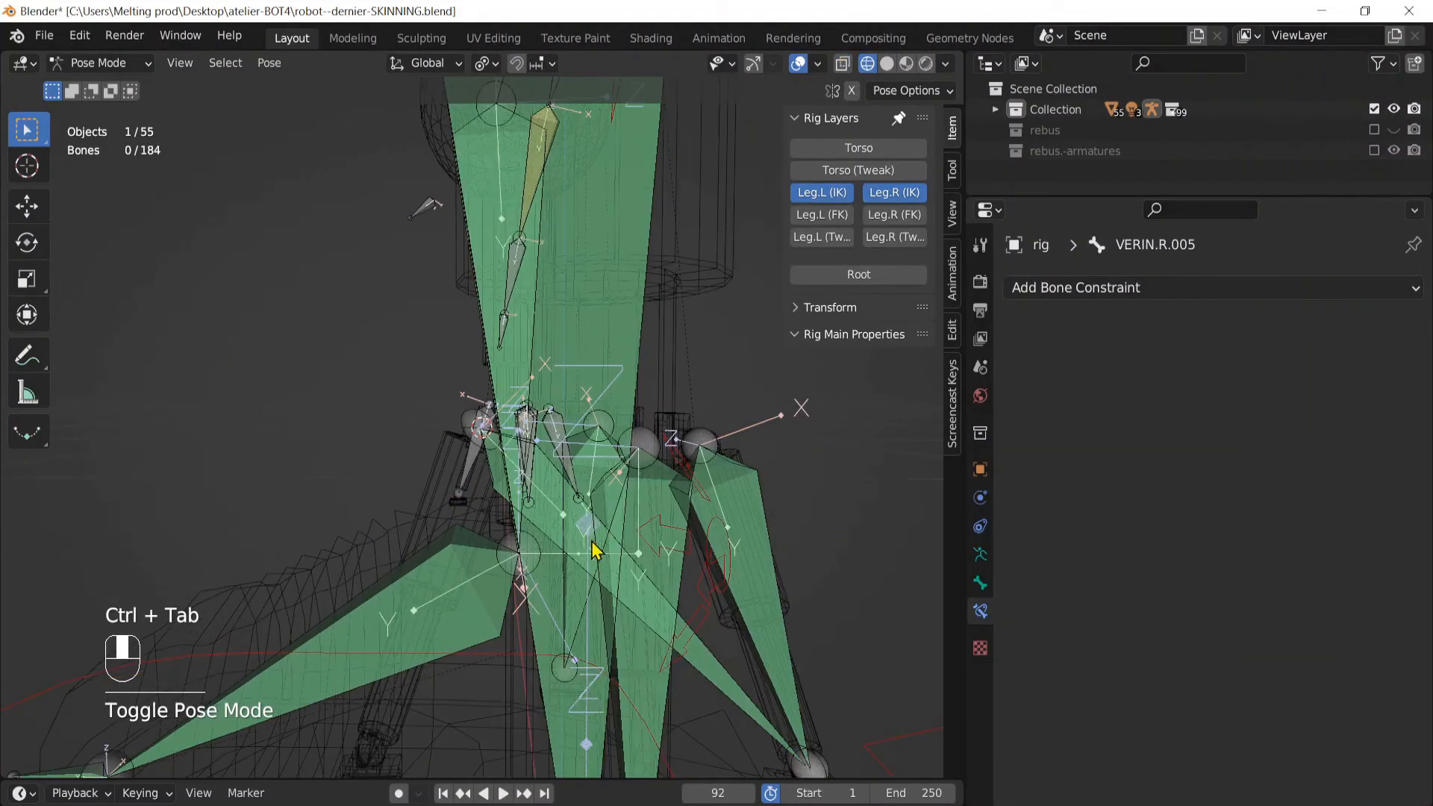
left_click(597, 550)
left_click(547, 529)
left_click(546, 527)
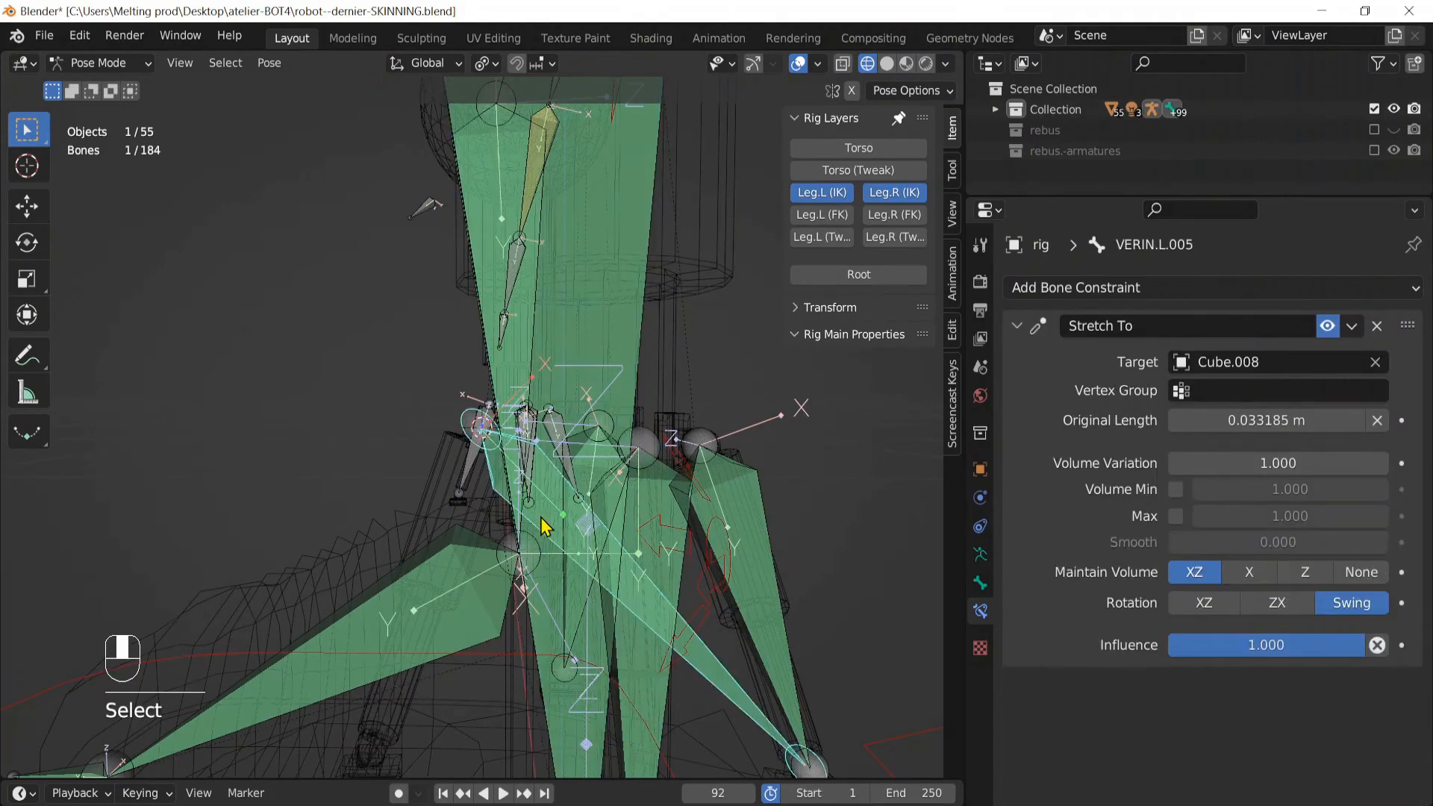
key("Tab")
scroll(477, 441, "up", 4)
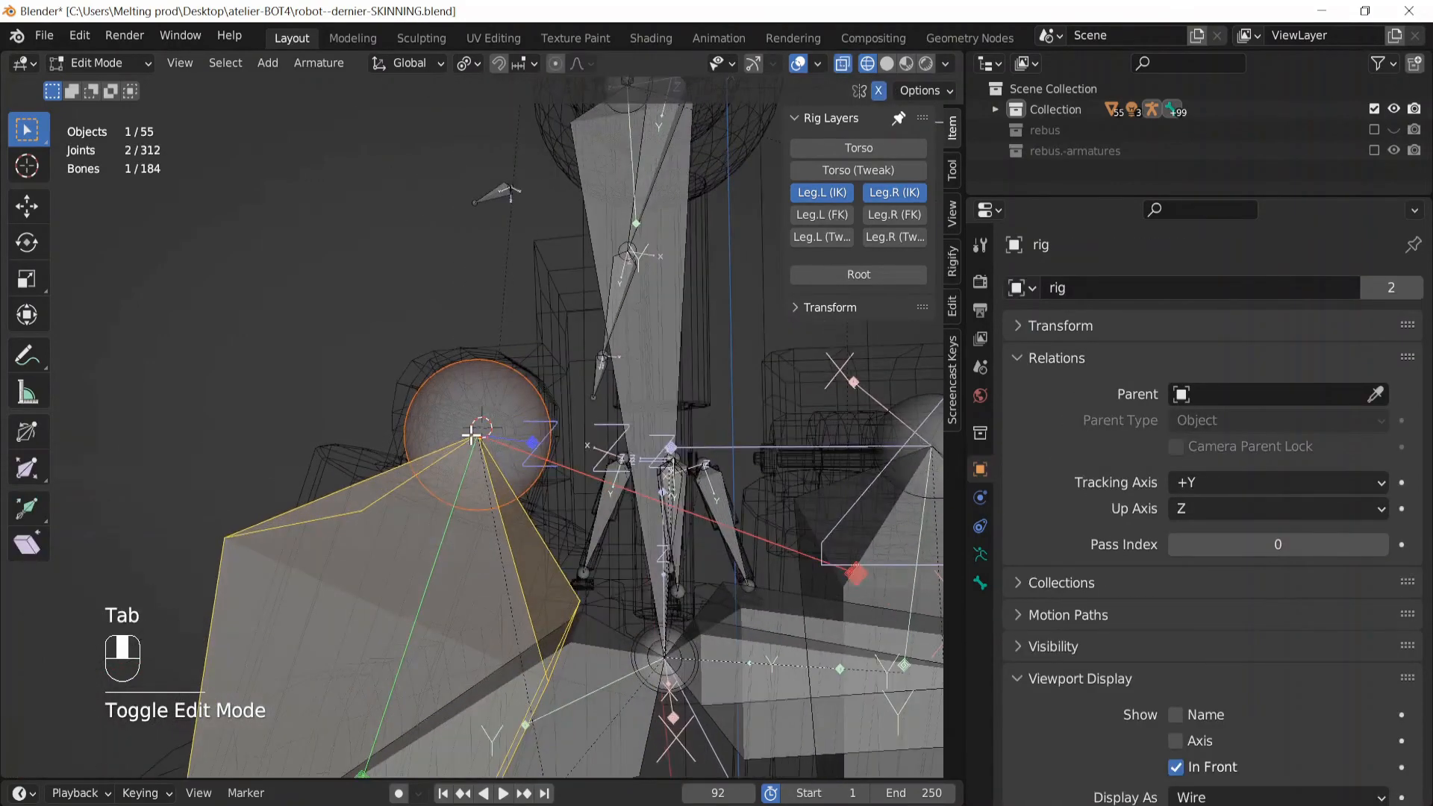
key("shift+s")
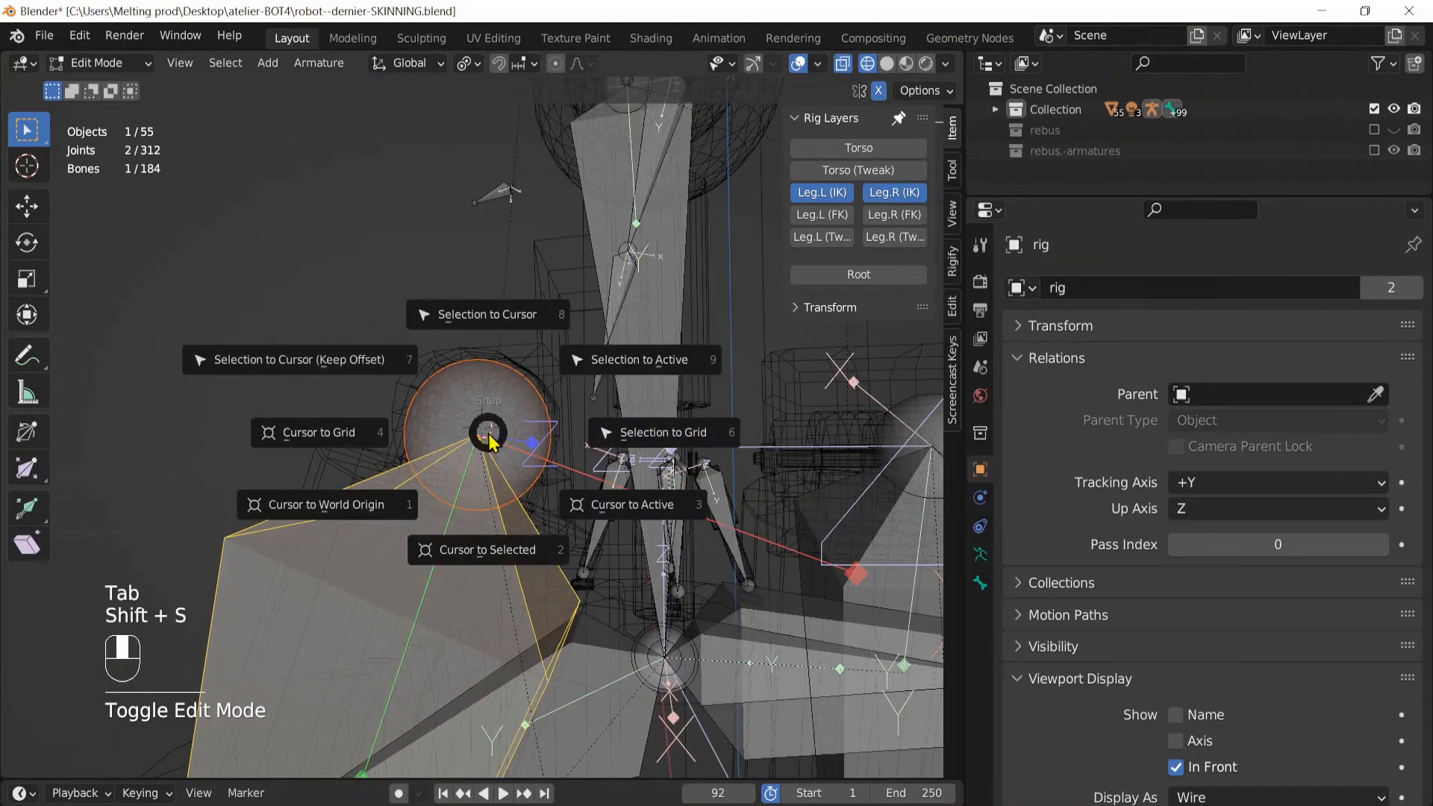
left_click(472, 319)
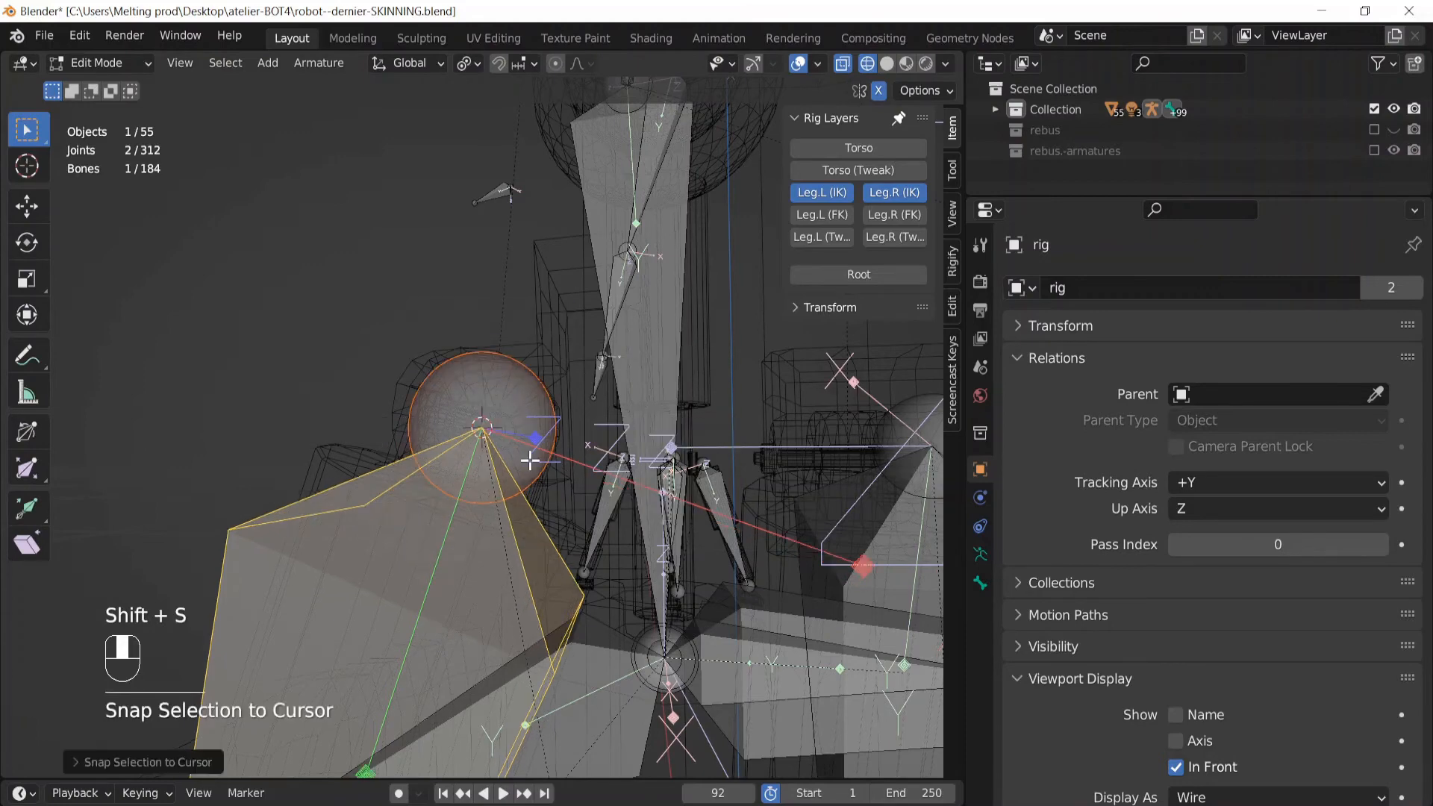
Leave the rig's Edit Mode and select the Cube.015 mesh at the fourth piston's lower end in Object Mode
scroll(532, 464, "down", 4)
middle_click_drag(381, 509, 665, 540)
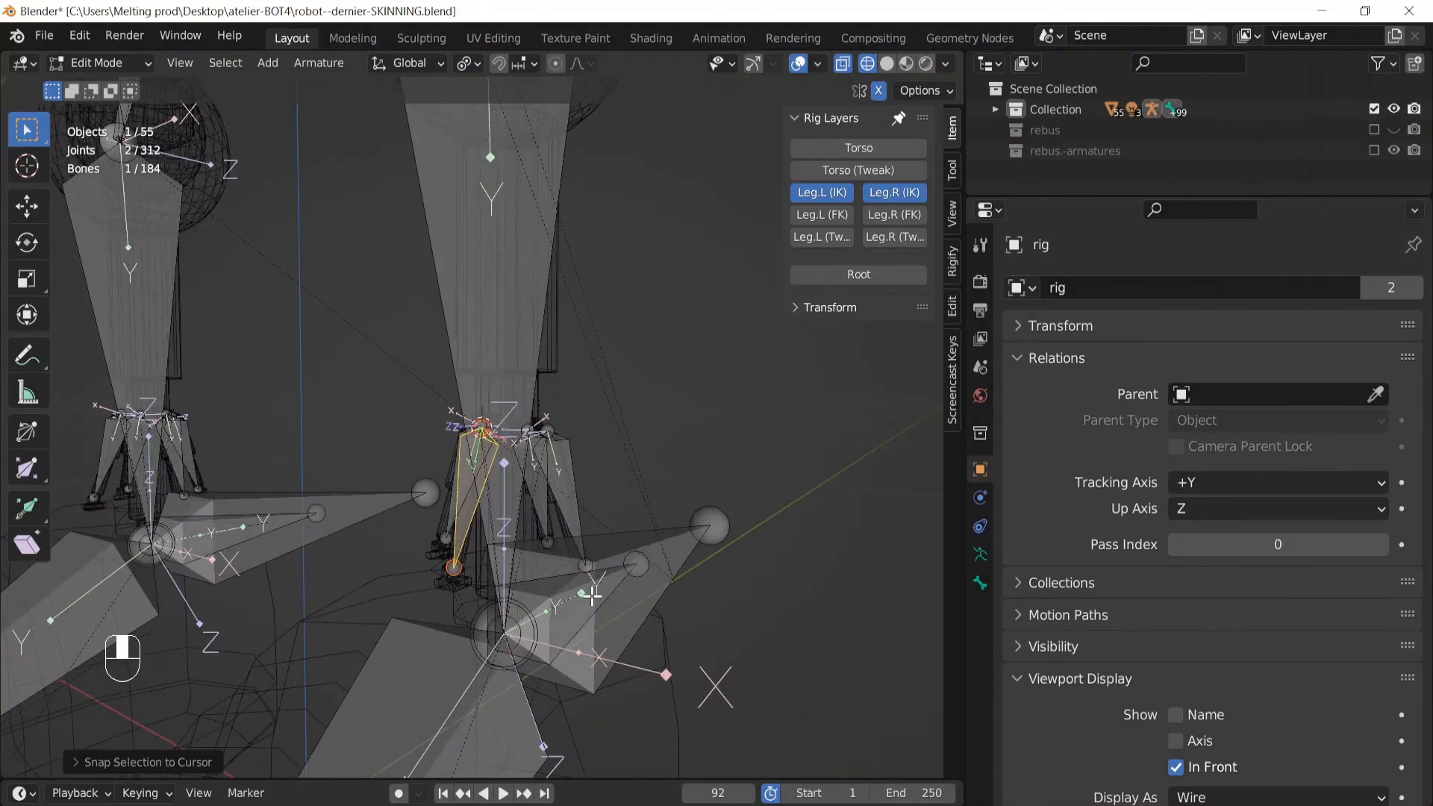
mouse_move(592, 595)
middle_mouse_down()
mouse_move(720, 541)
mouse_move(568, 585)
middle_mouse_up()
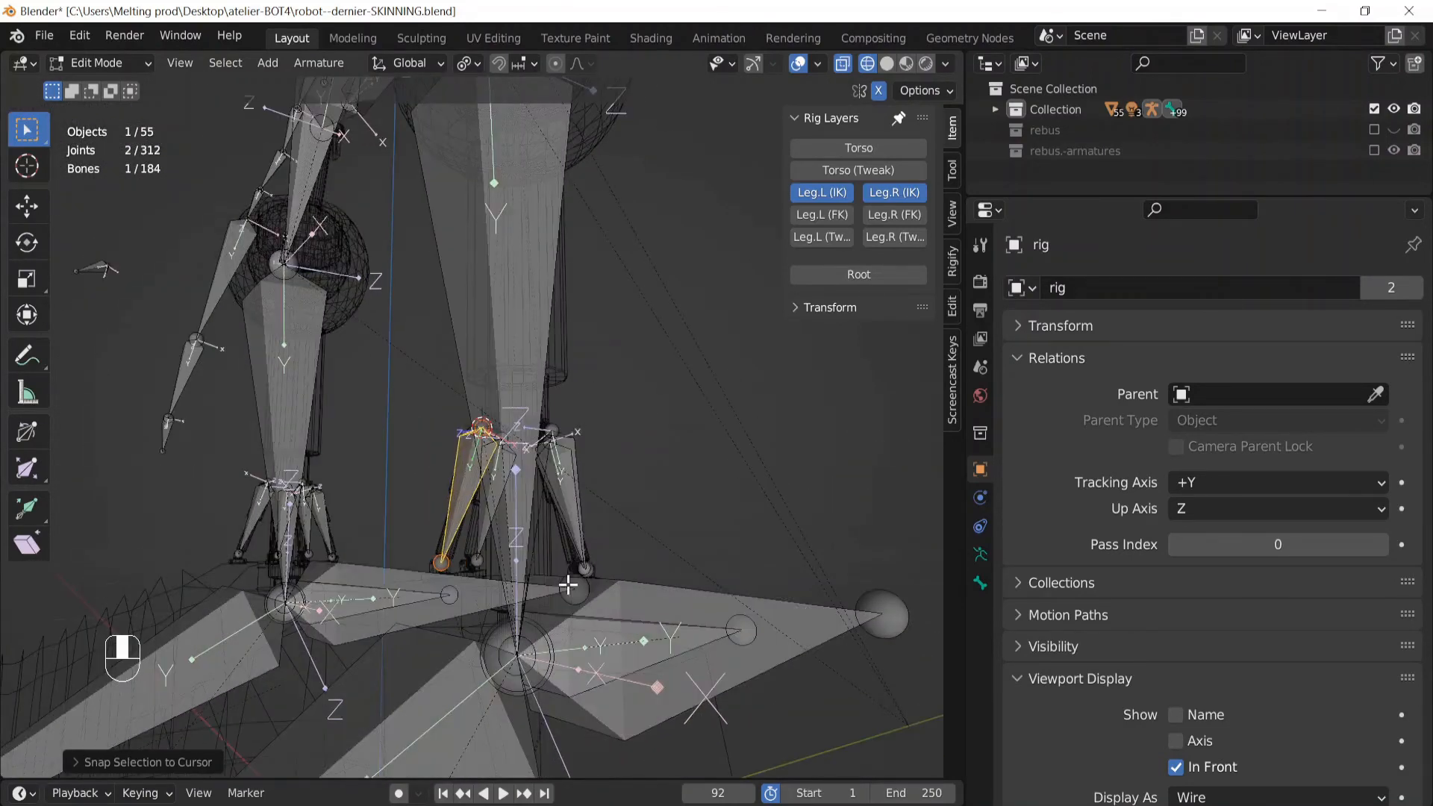
key("ctrl+Tab")
left_click(564, 707)
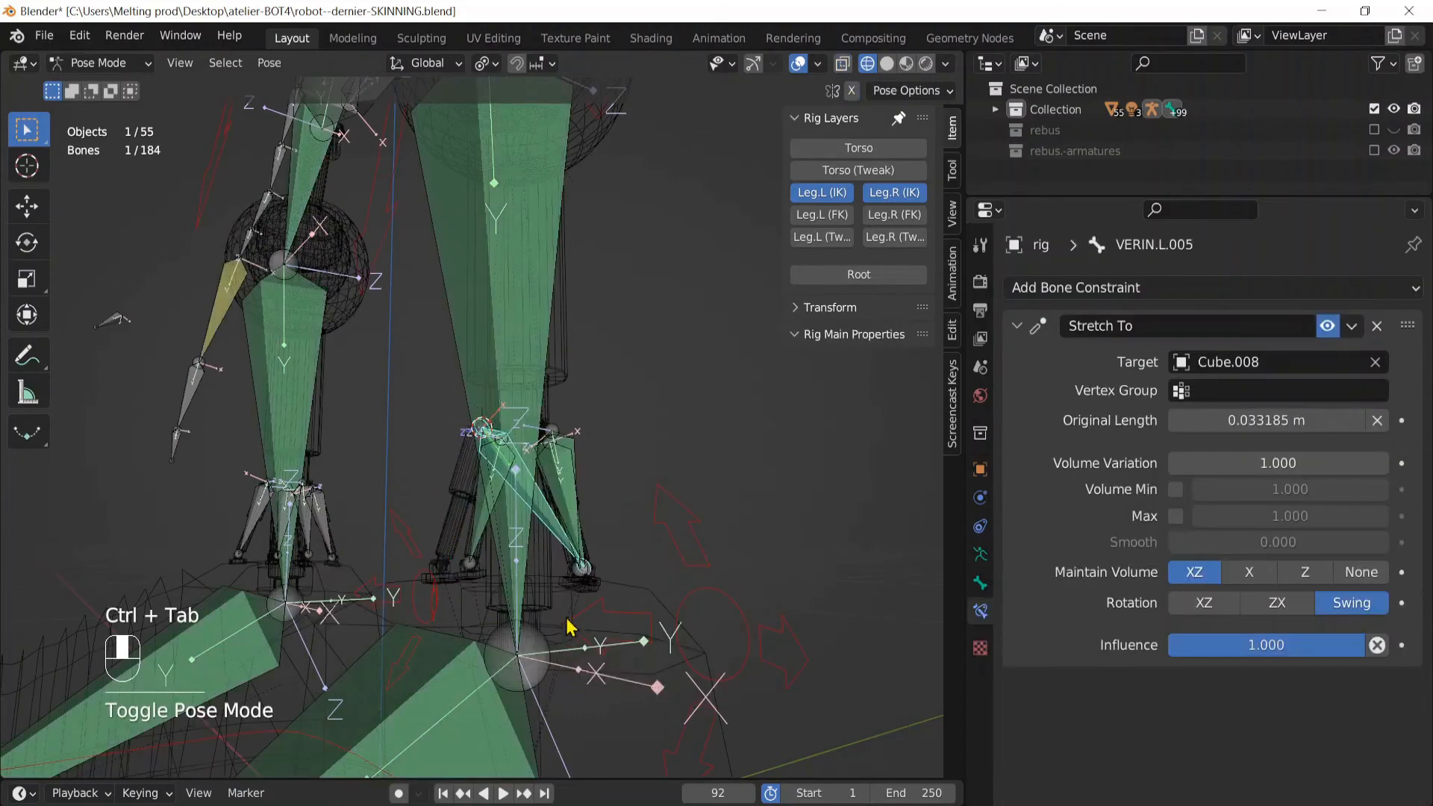
middle_click_drag(570, 624, 558, 347)
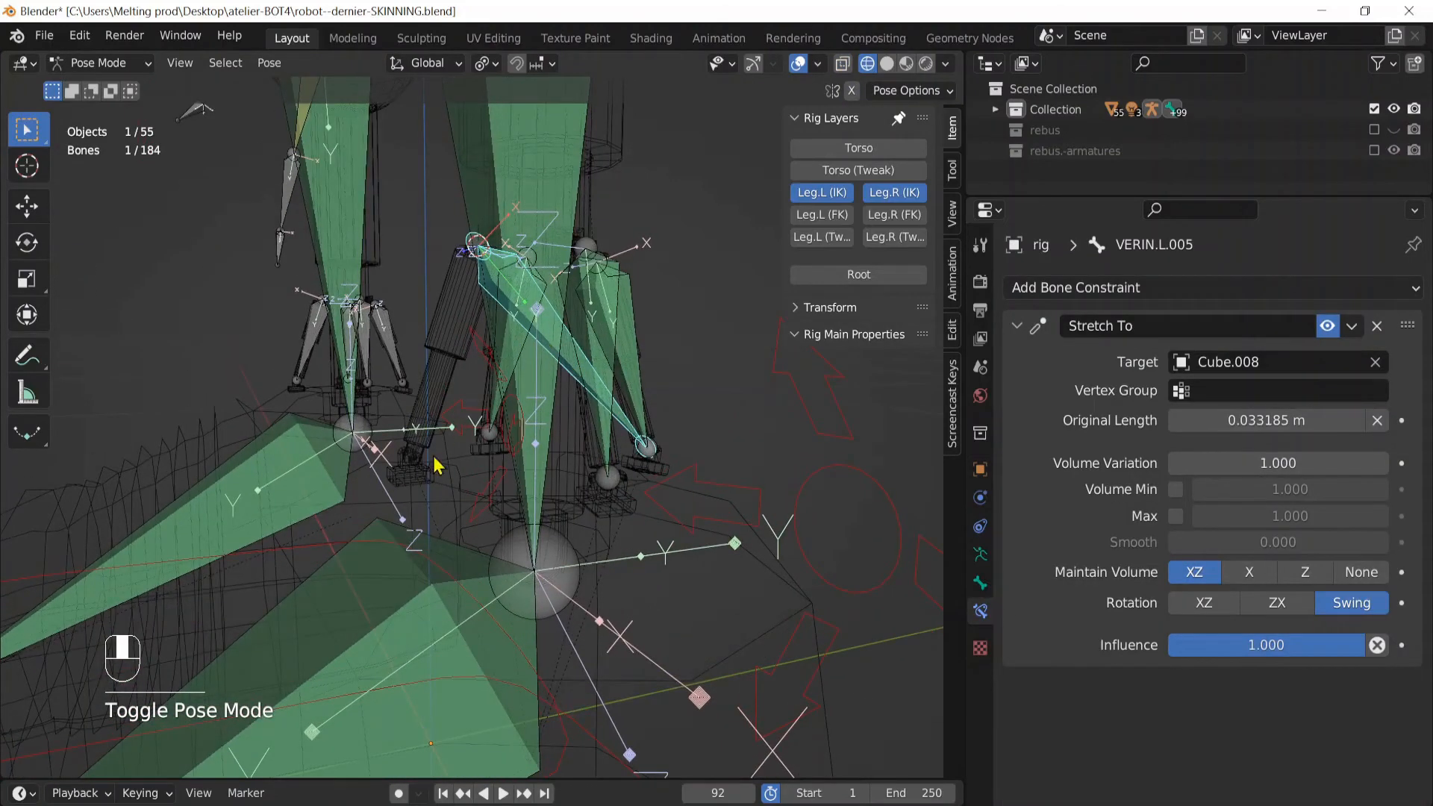
left_click(415, 487)
key("ctrl+Tab")
left_click(410, 478)
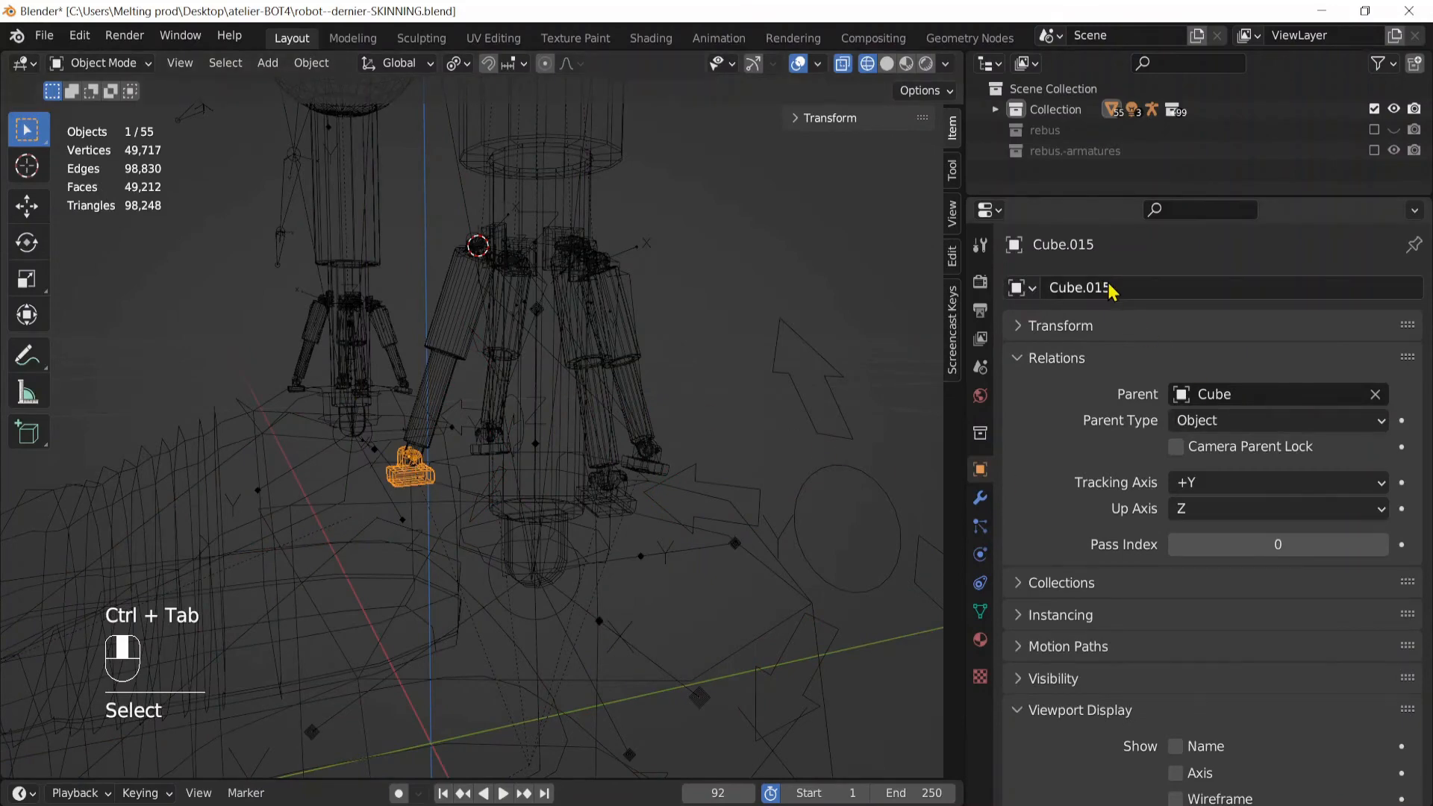
Set the Stretch To target of piston bone VERIN.L.005 to Cube.015 in Pose Mode
key("ctrl+c")
left_click(528, 336)
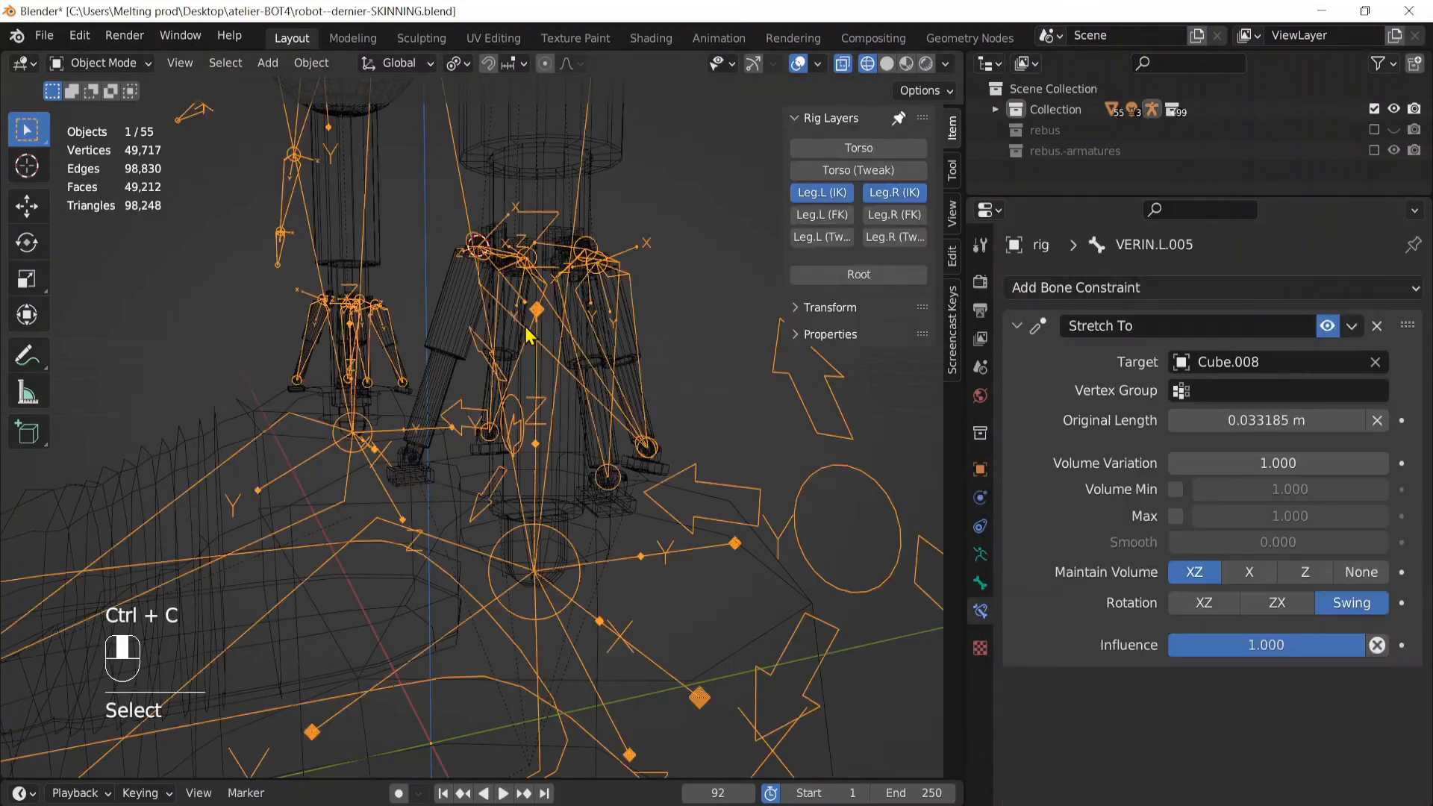
key("ctrl+Tab")
left_click(556, 337)
left_click(559, 340)
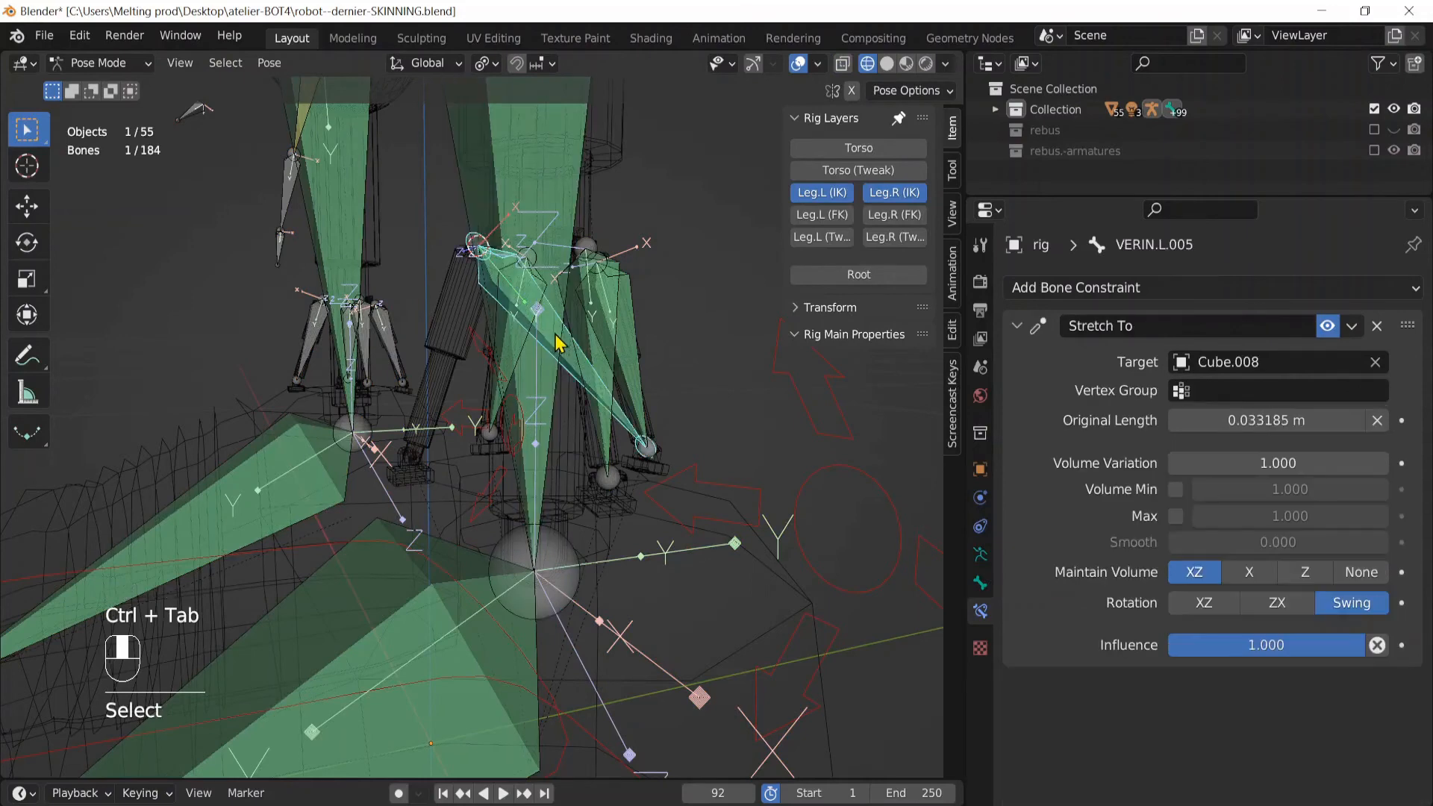
middle_click_drag(558, 340, 585, 360)
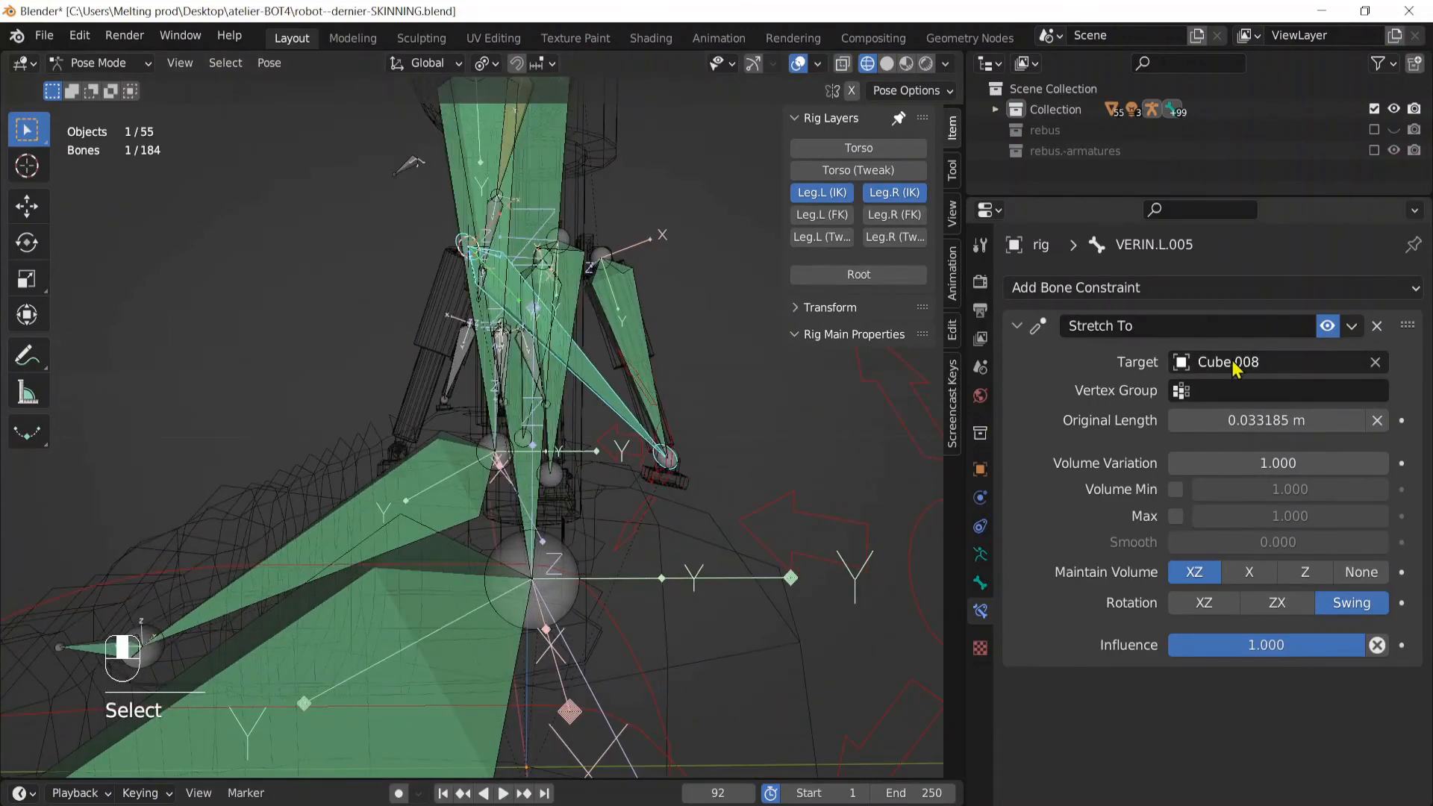
key("ctrl+v")
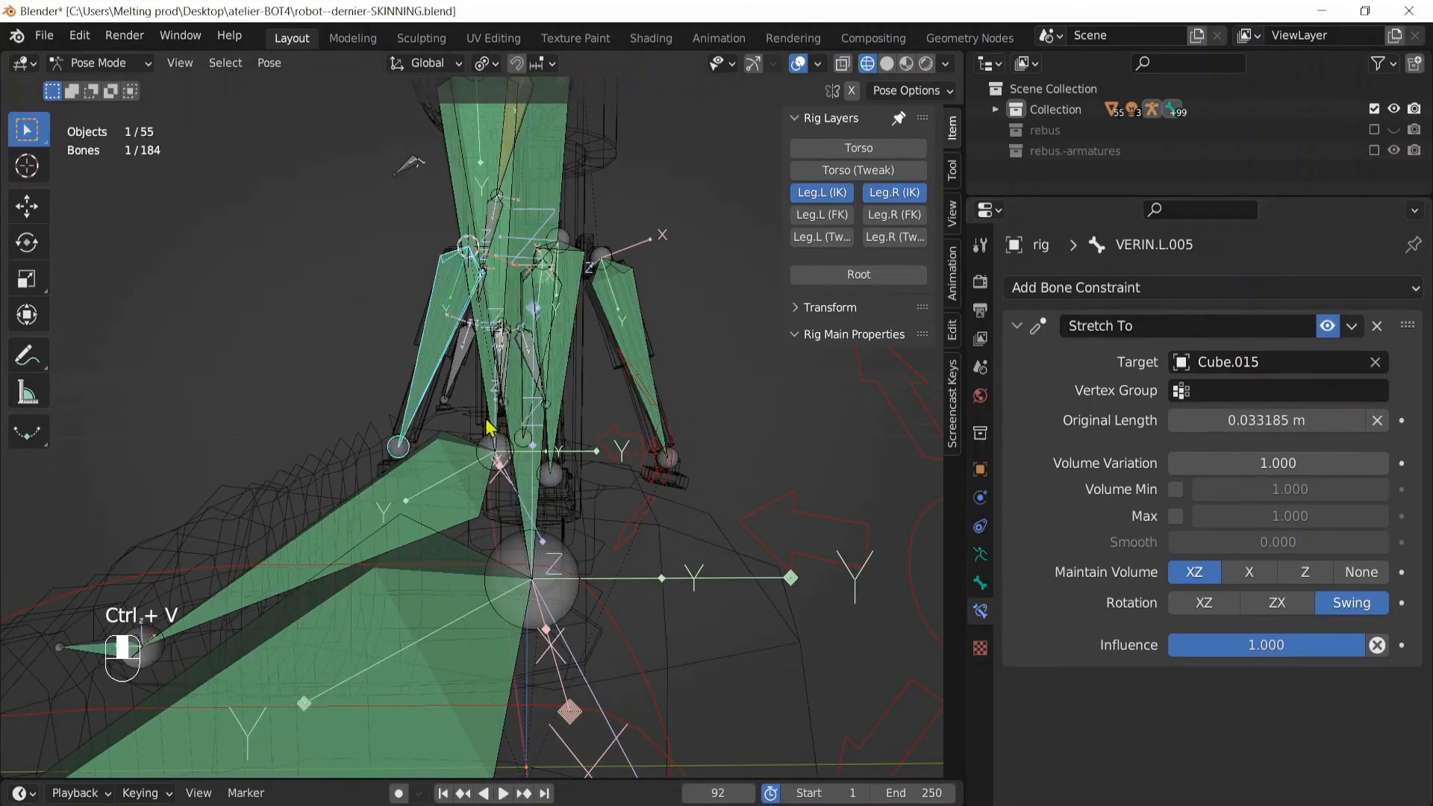
Return the rig to Object Mode and switch the viewport to solid shading around the left ankle pistons
middle_click_drag(567, 418, 576, 496)
key("ctrl+Tab")
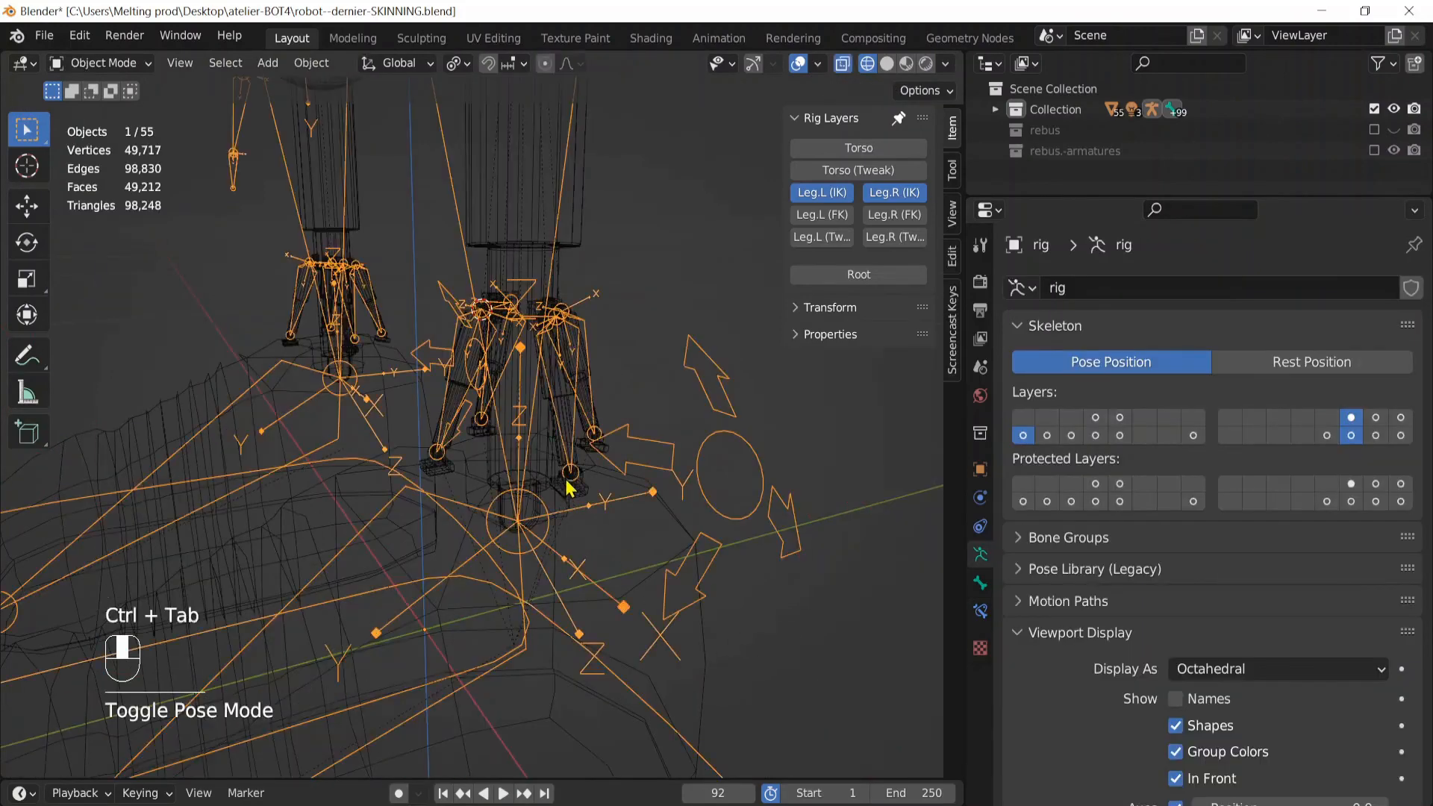
left_click(888, 64)
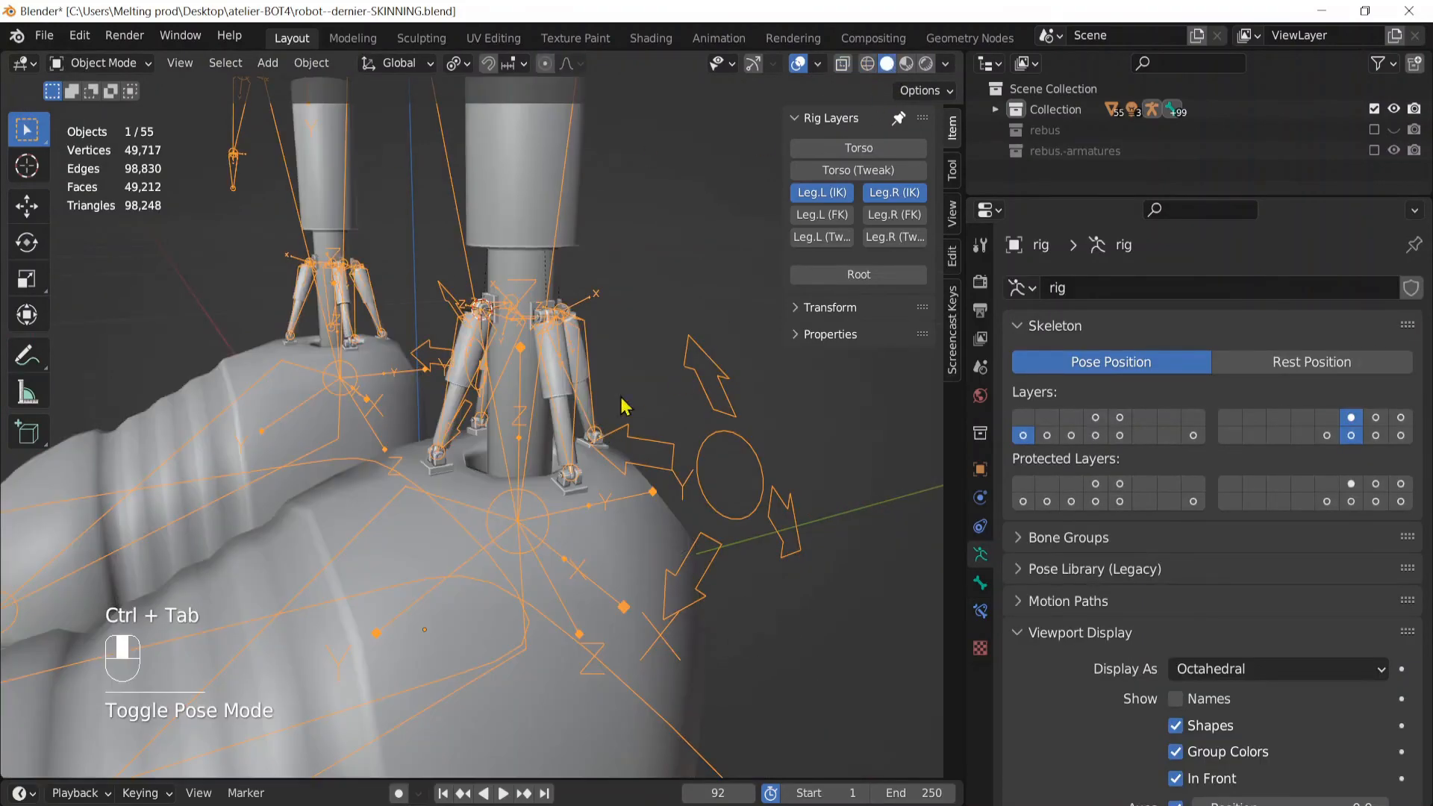
scroll(643, 397, "up", 2)
middle_click_drag(599, 455, 541, 358)
scroll(541, 358, "up", 3)
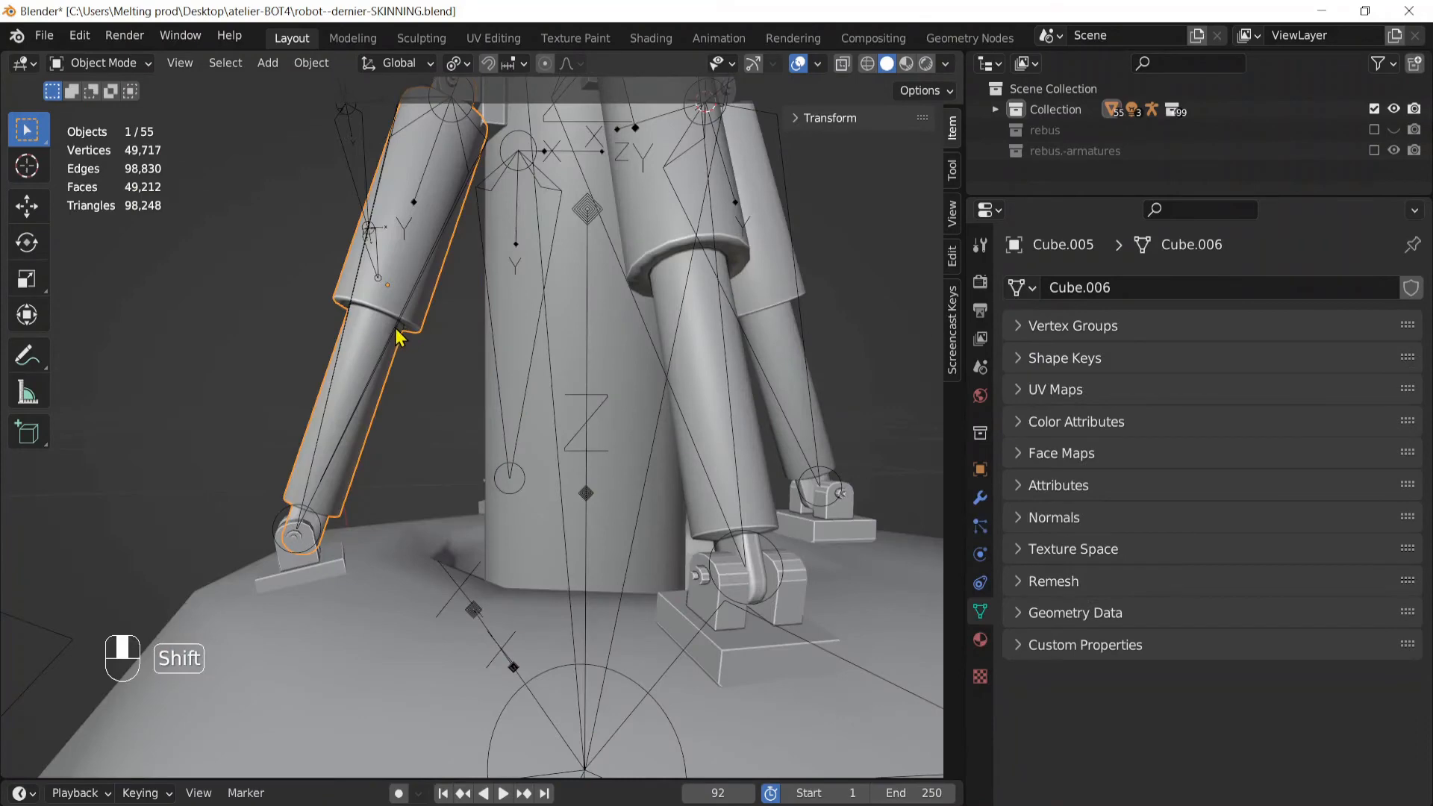
Parent the Cube.005 ankle piston mesh to its matching piston bone of the rig
left_click(397, 333, "shift")
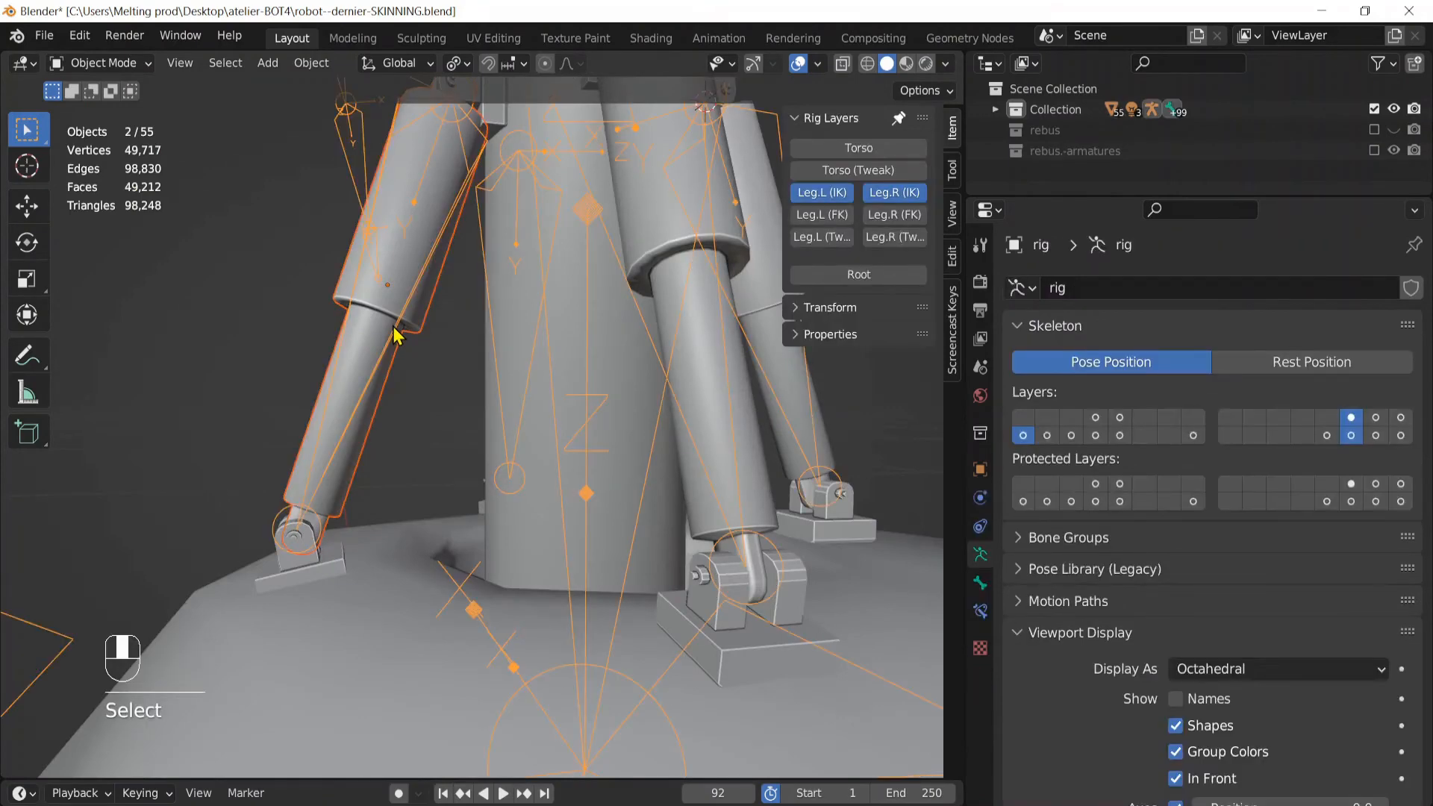
key("ctrl+Tab")
left_click(408, 208)
scroll(418, 309, "down", 3)
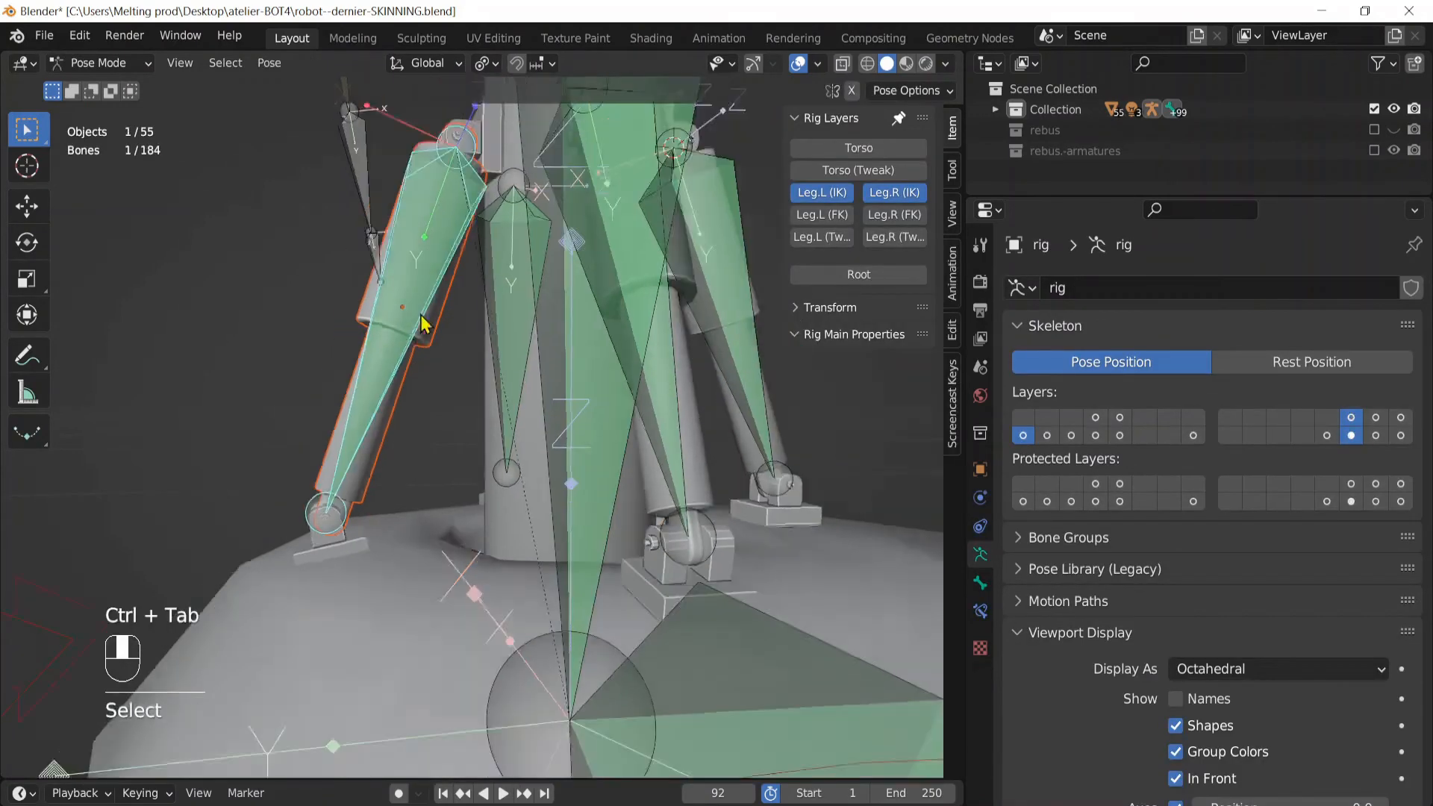
middle_click_drag(437, 365, 425, 446)
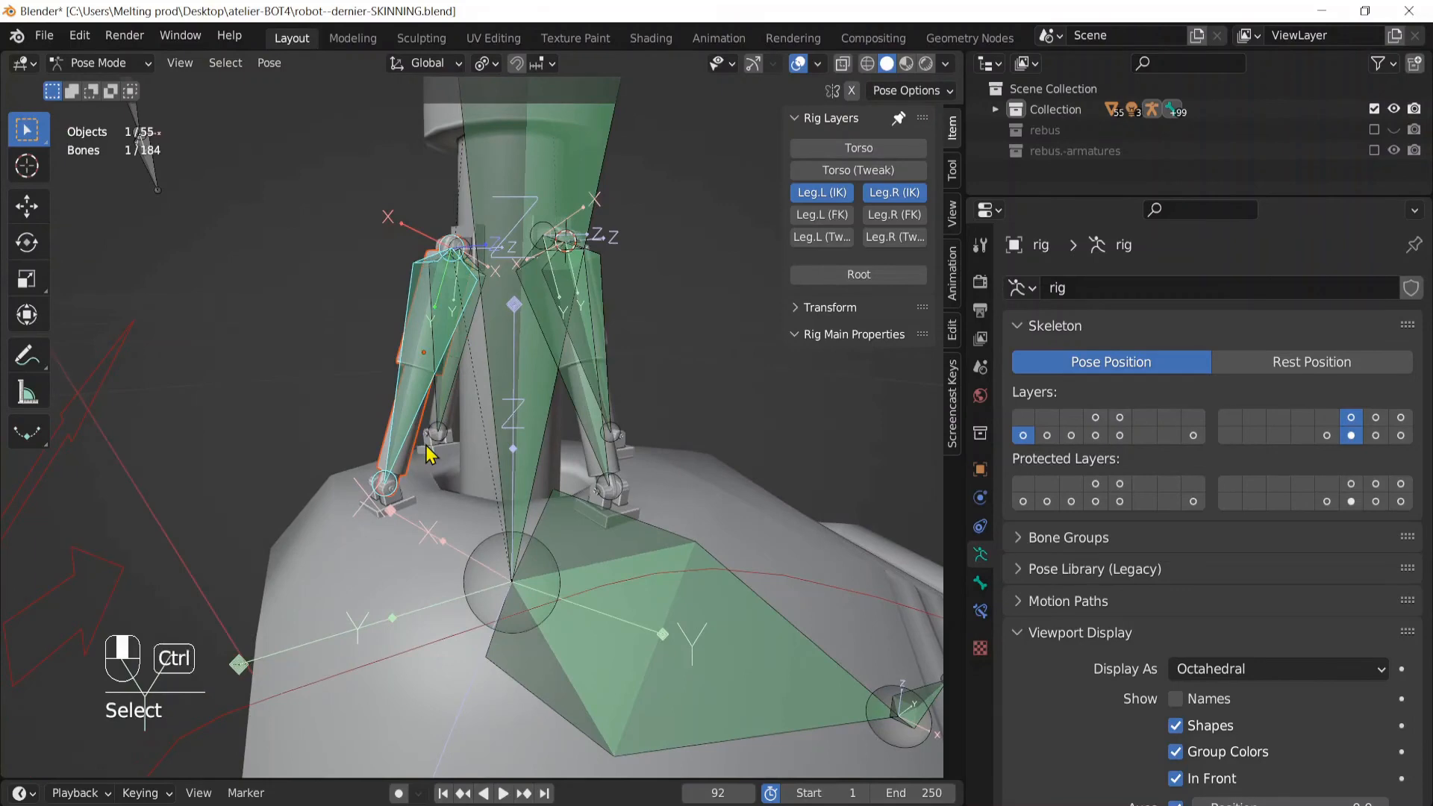
key("ctrl+p")
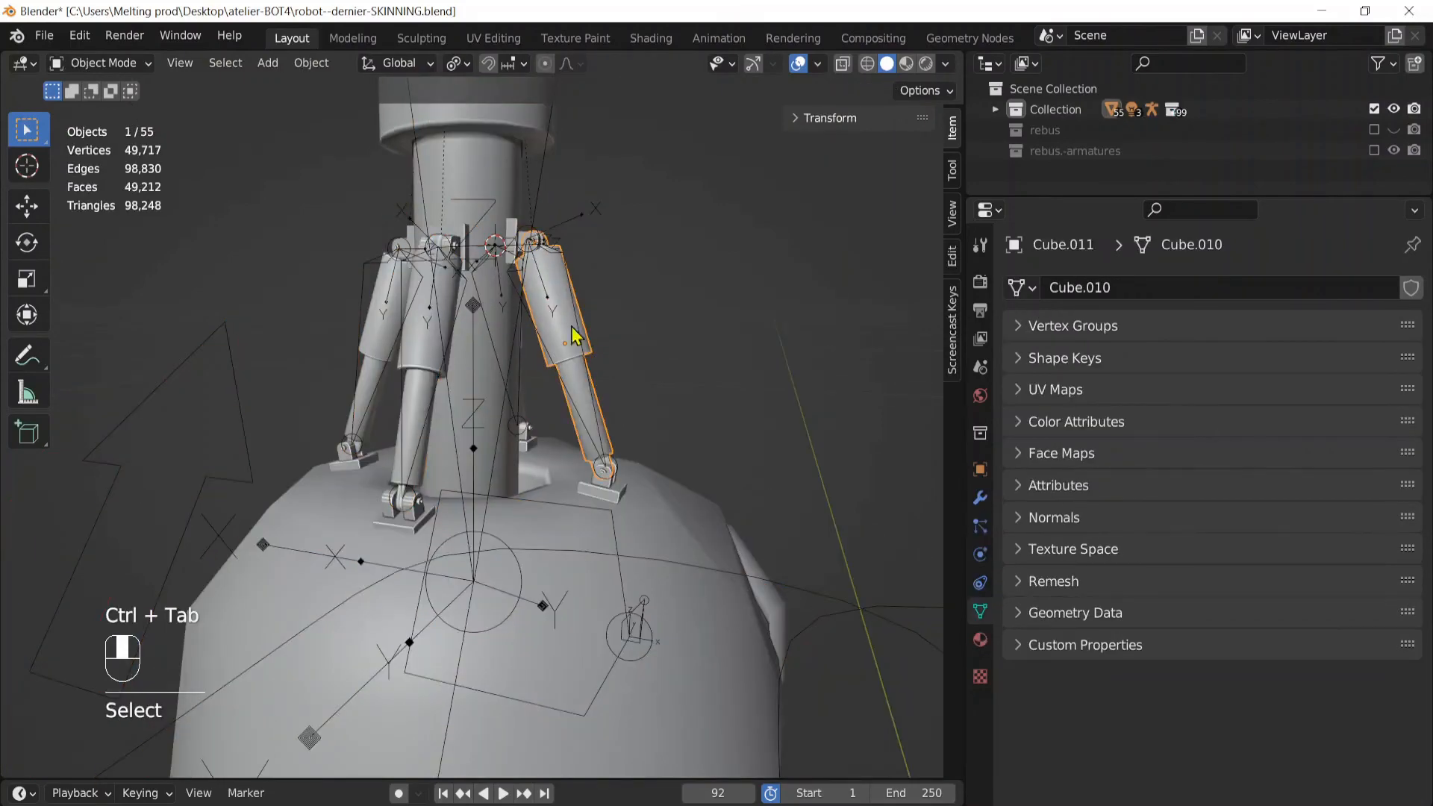
Parent the Cube.011 ankle piston mesh to the rig bone running through it
left_click(586, 357, "shift")
key("ctrl+Tab")
left_click(582, 352)
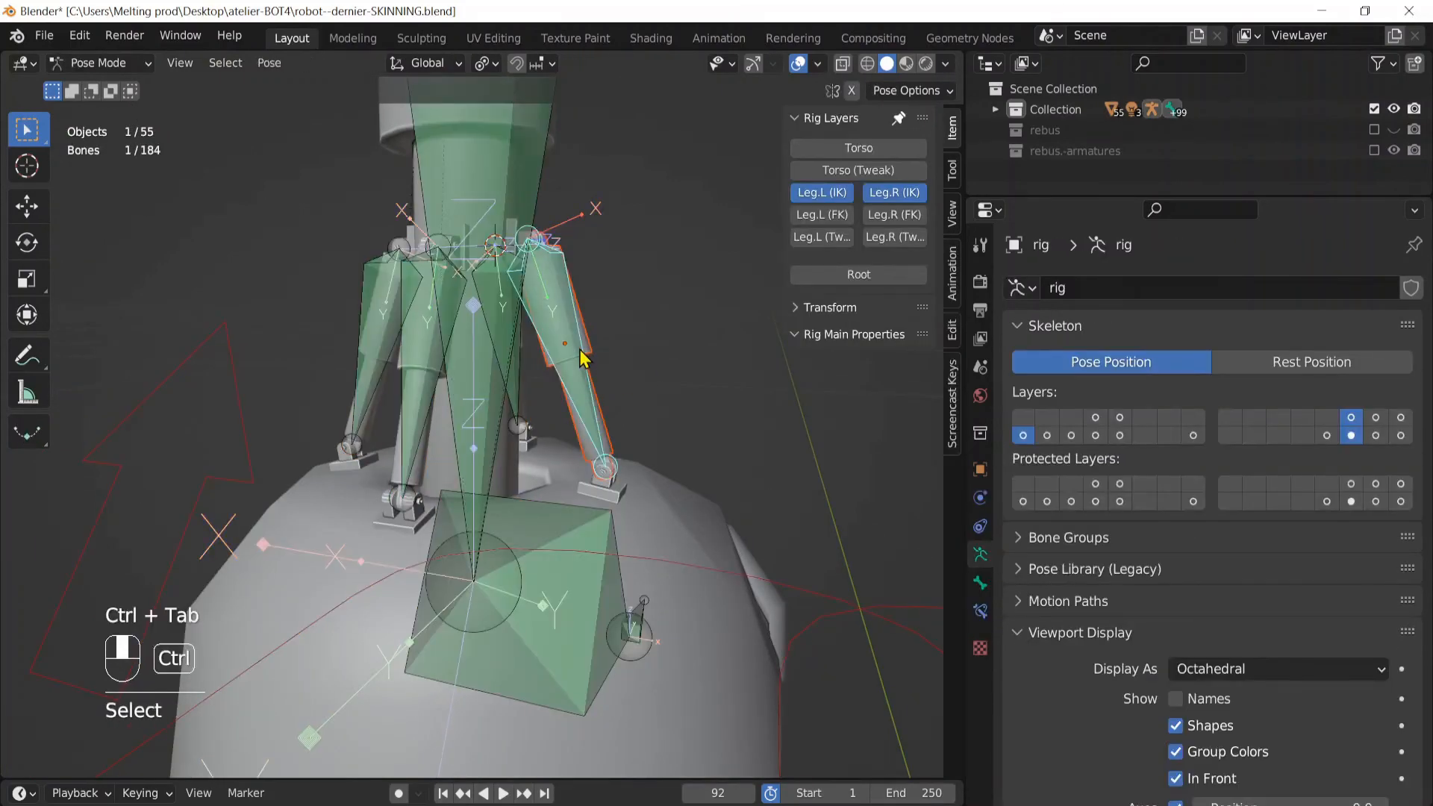
key("ctrl+p")
left_click(579, 349)
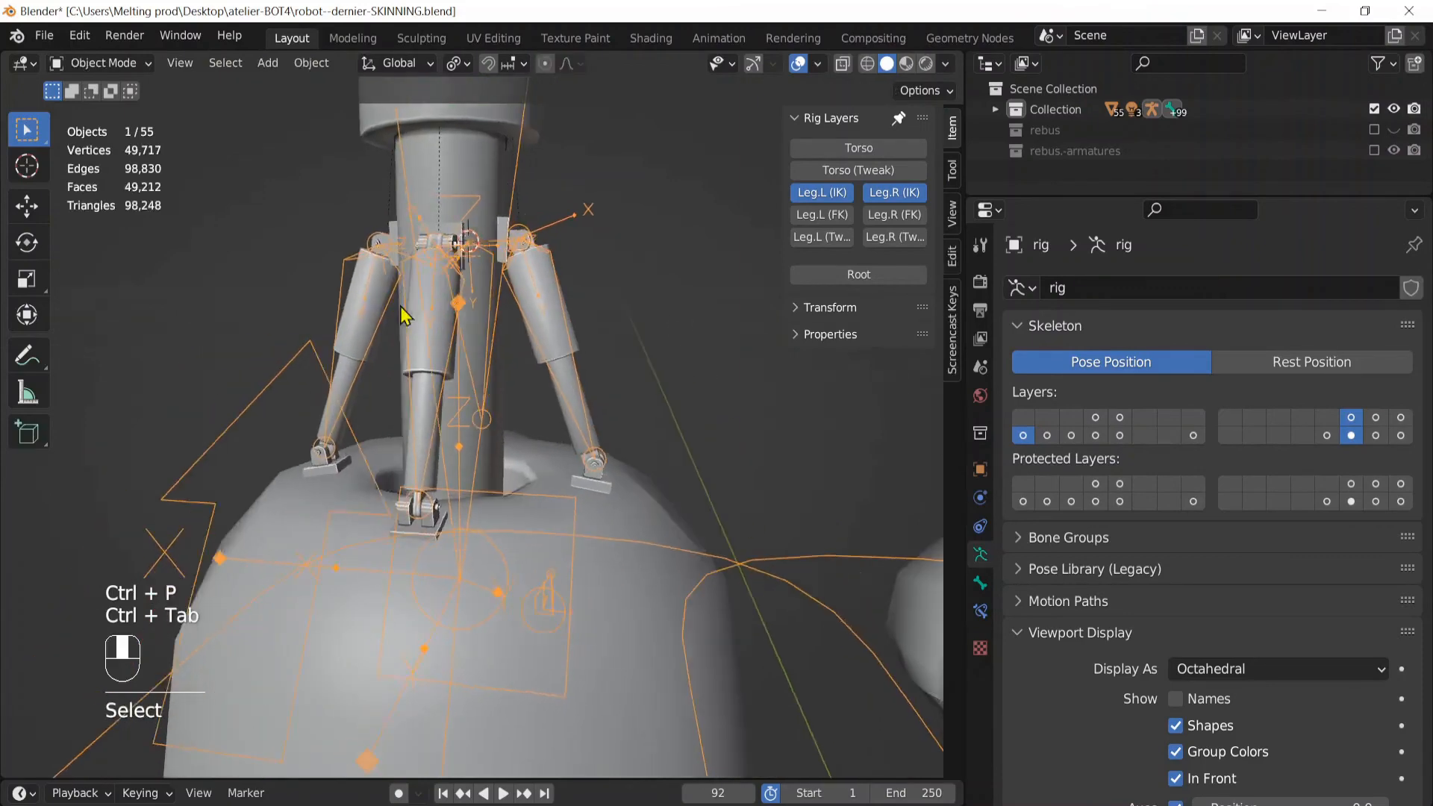
Parent the Cube.006 ankle piston mesh to its own piston bone
left_click(360, 282)
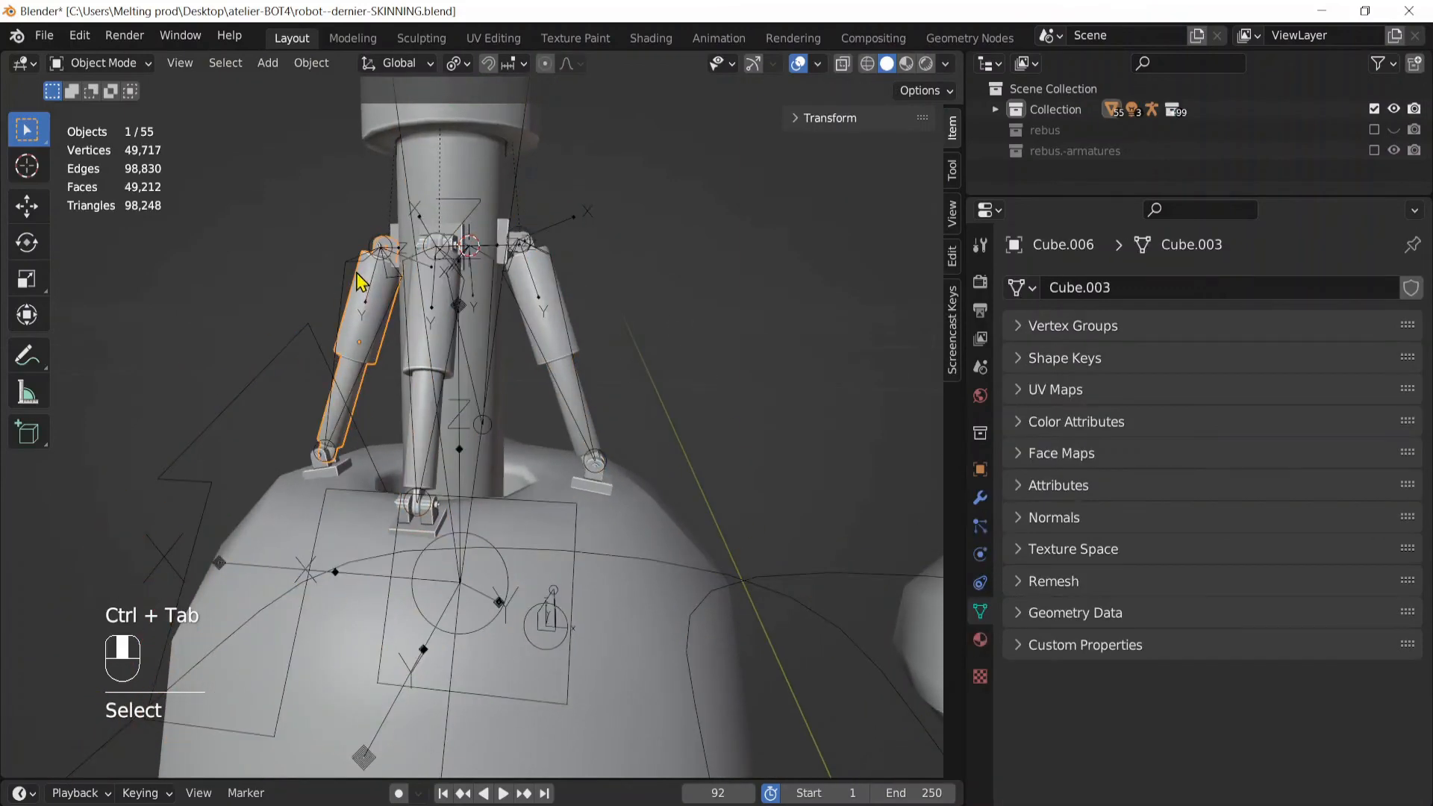
left_click(355, 284, "ctrl")
key("ctrl+Tab")
key("ctrl+p")
left_click(363, 298)
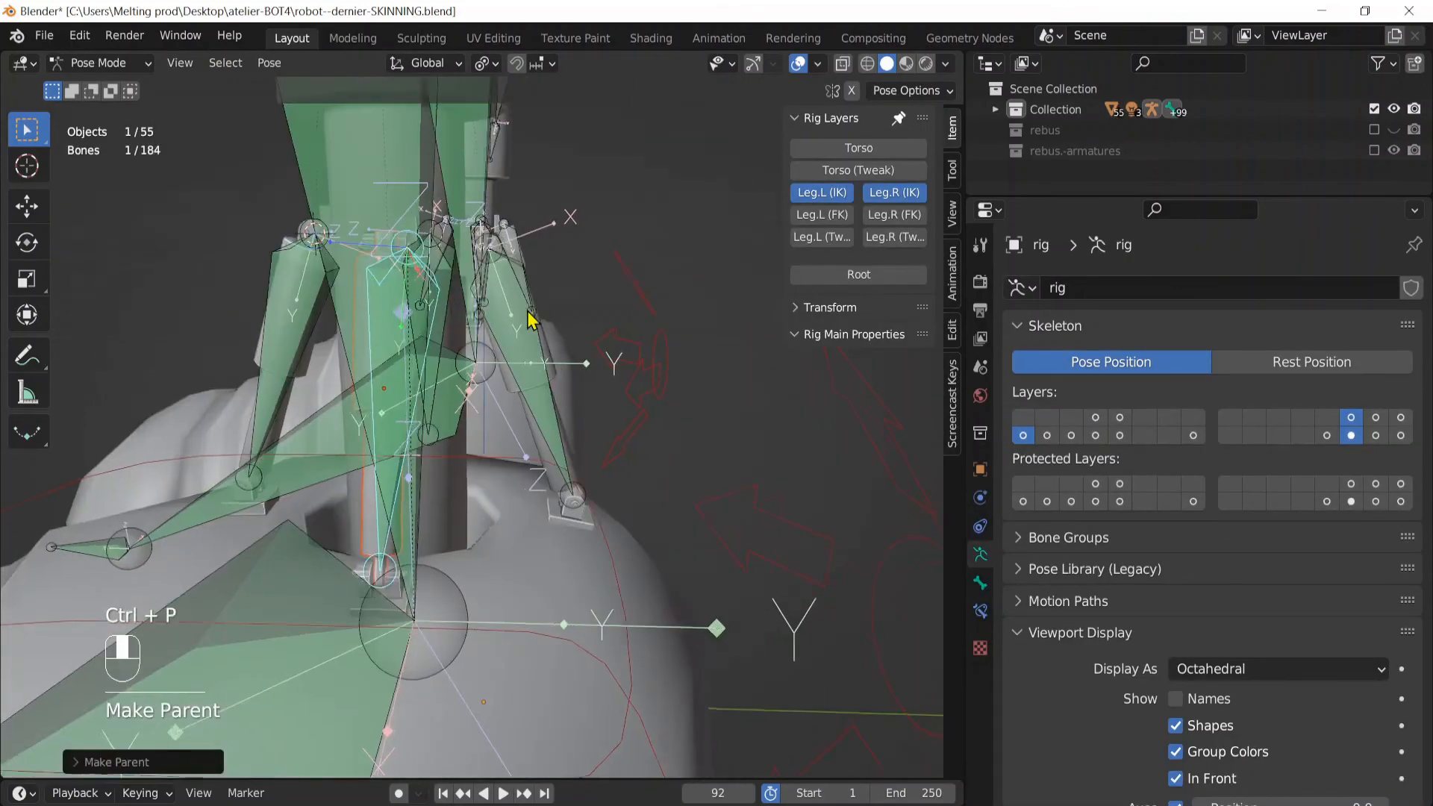
Parent the remaining fourth ankle piston mesh to its piston bone
key("ctrl+Tab")
left_click(281, 263)
left_click(282, 267, "ctrl")
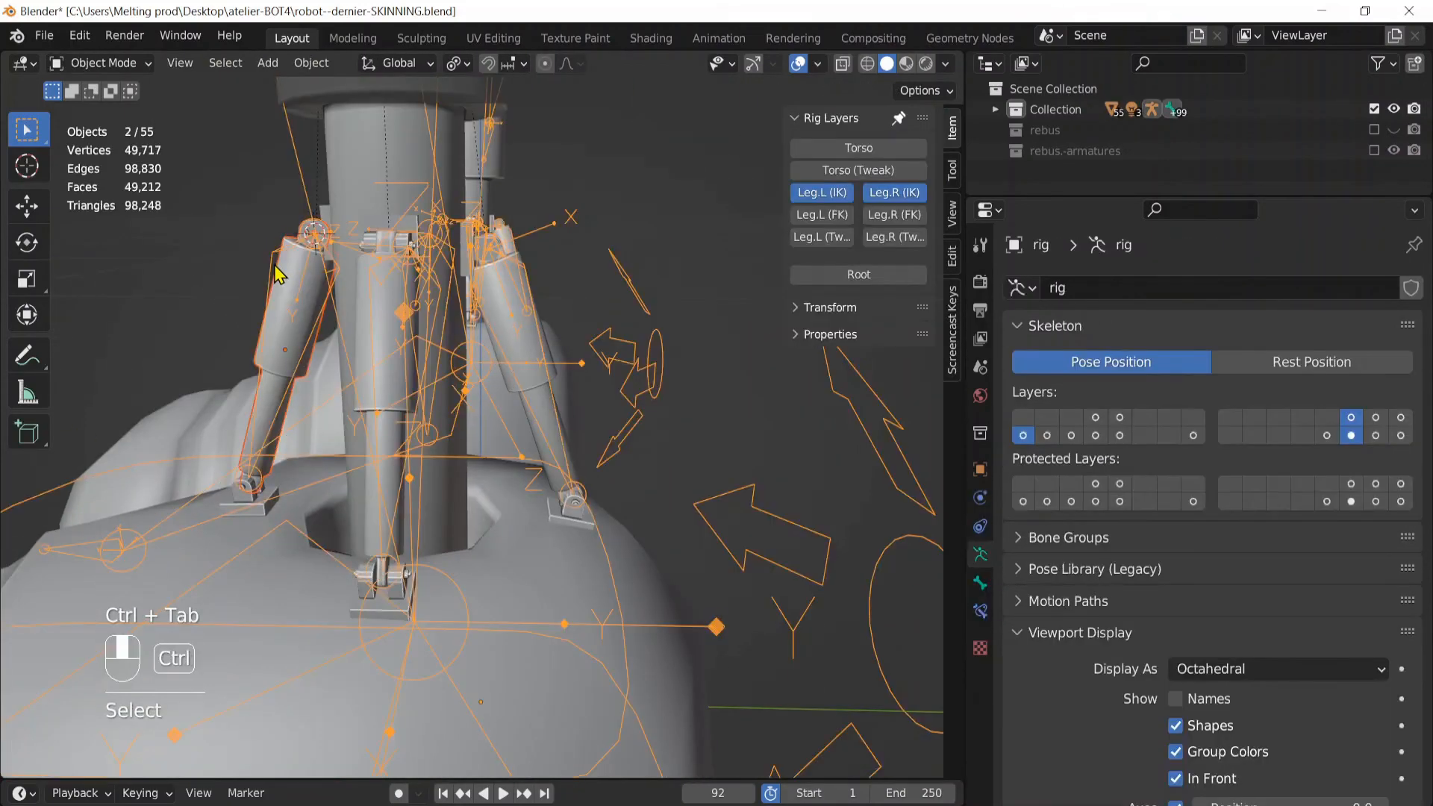
key("ctrl+Tab")
key("ctrl+p")
left_click(288, 275)
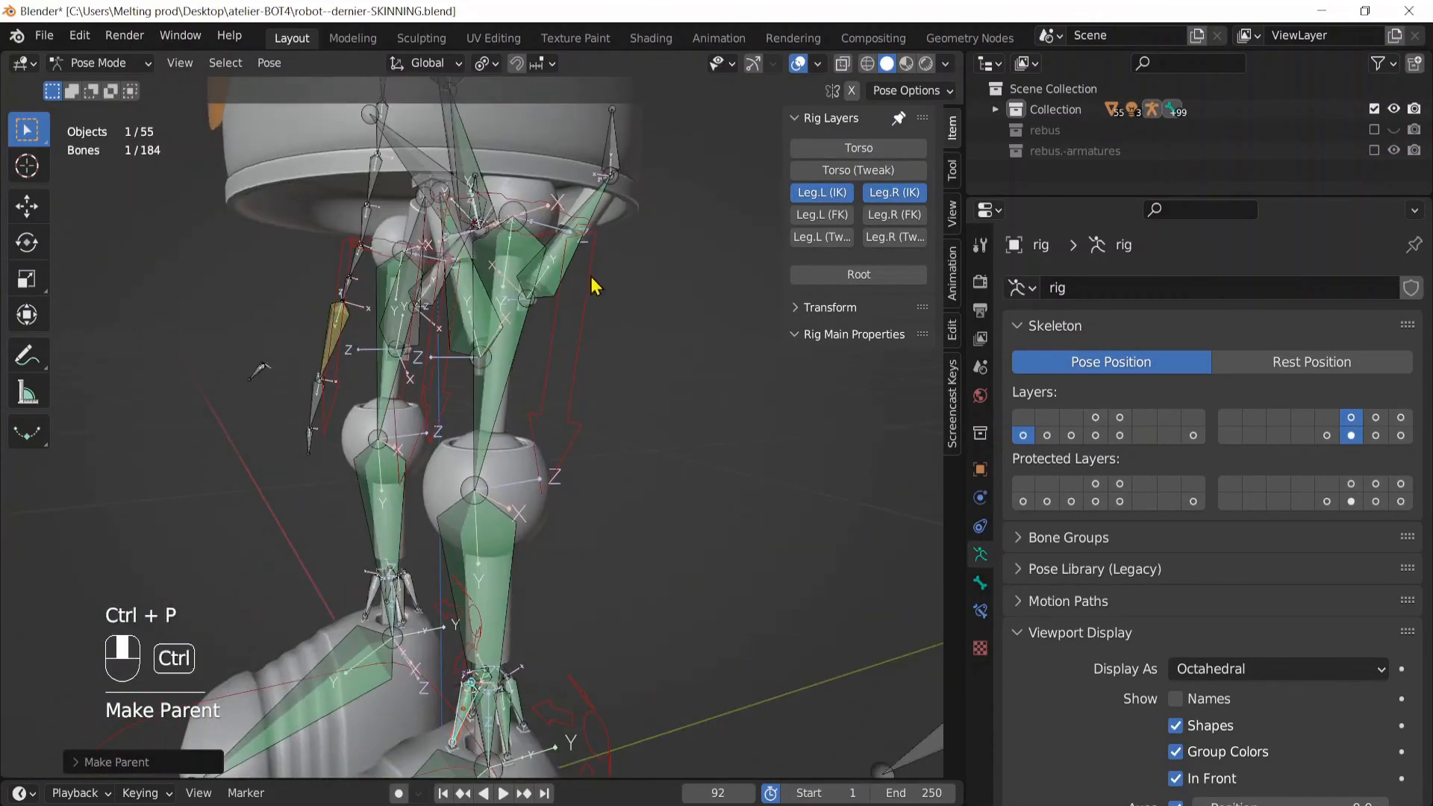
Parent the Cylinder.004 piston mesh on the upper leg to its piston bone
key("ctrl+Tab")
middle_click_drag(588, 248, 560, 405, "shift")
left_click(604, 305)
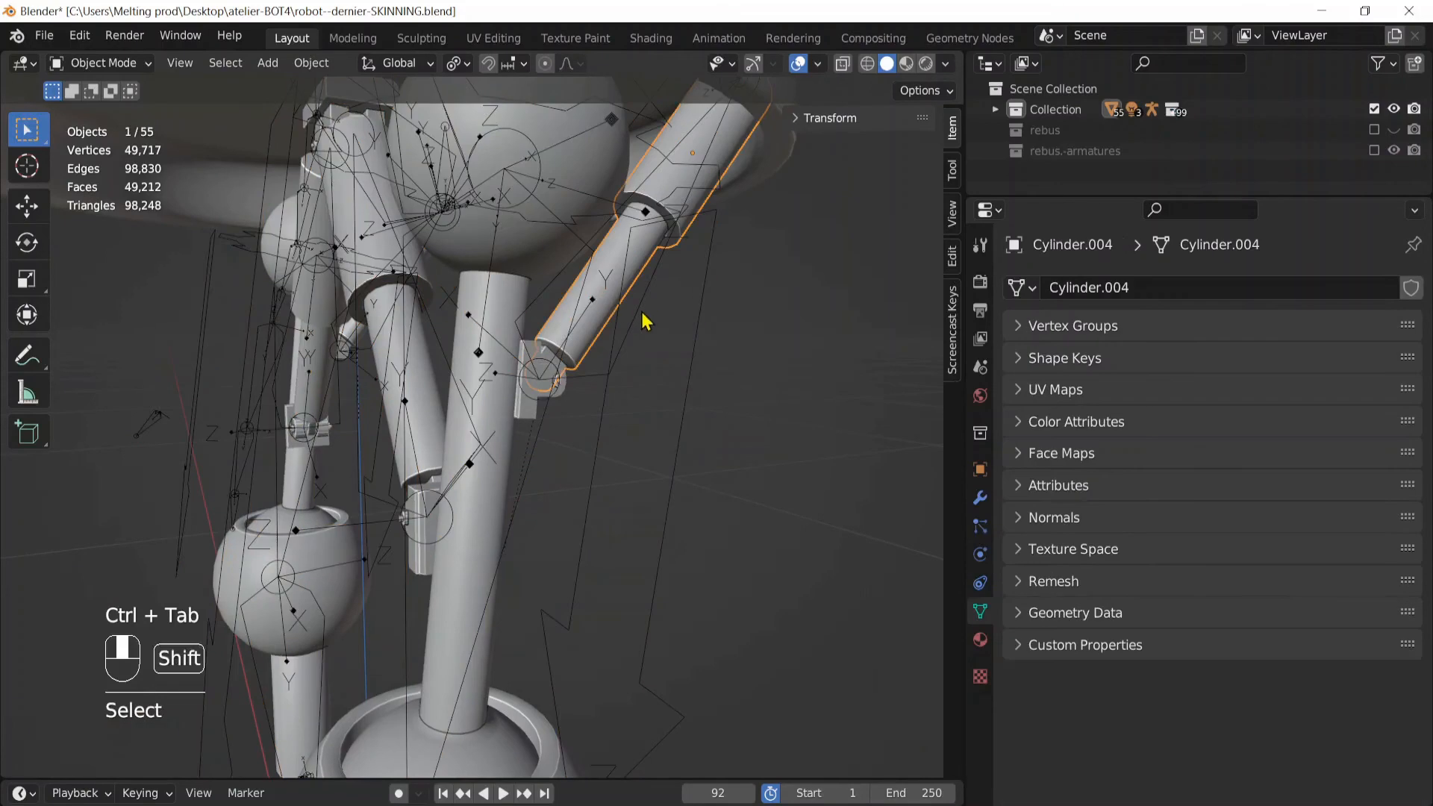
left_click(642, 302, "ctrl")
key("ctrl+Tab")
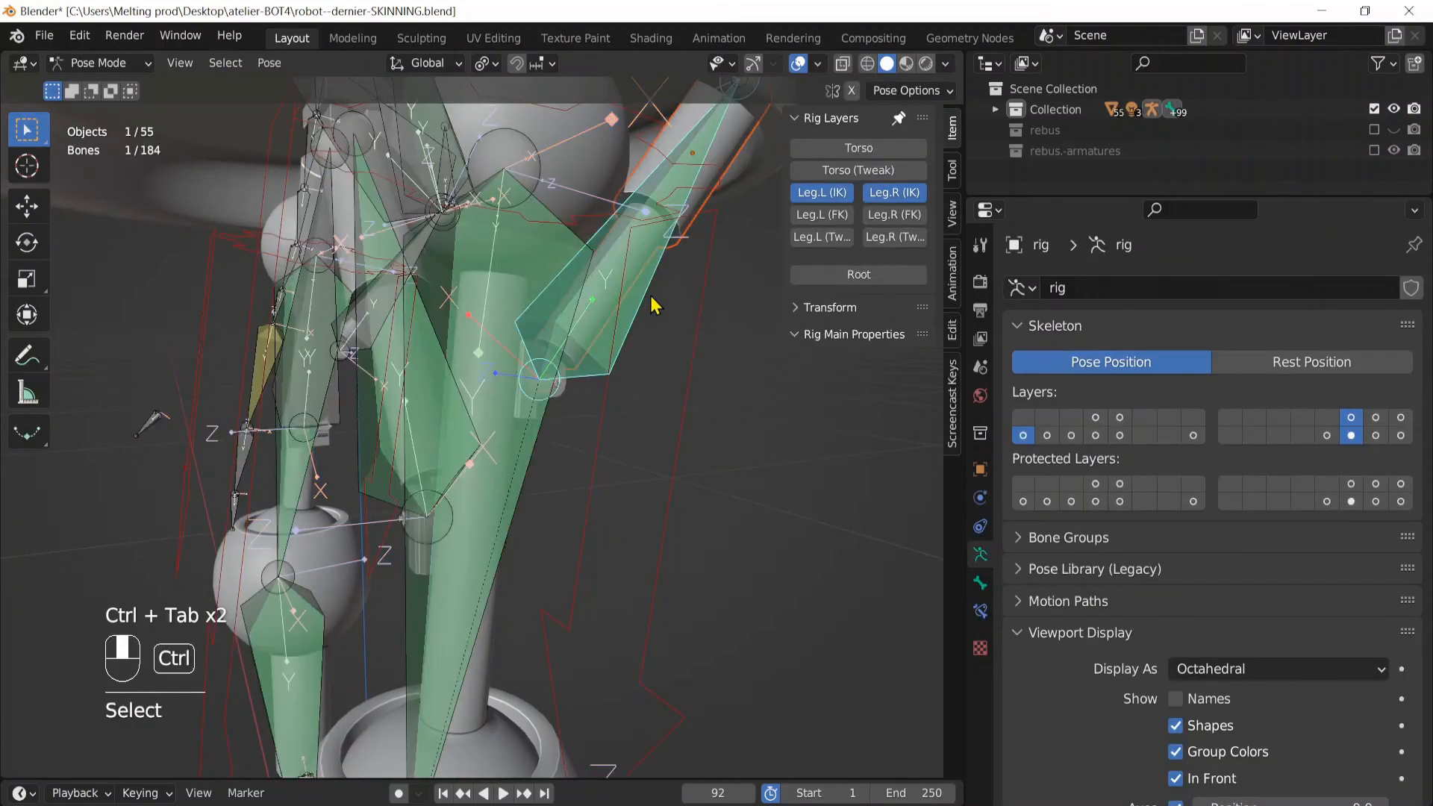
key("ctrl+p")
left_click(651, 296)
Parent the Cylinder.001 piston mesh between the pelvis and upper leg to its piston bone with the Bone option
middle_click_drag(551, 324, 491, 289)
key("ctrl+Tab")
left_click(492, 285)
left_click(513, 322, "shift")
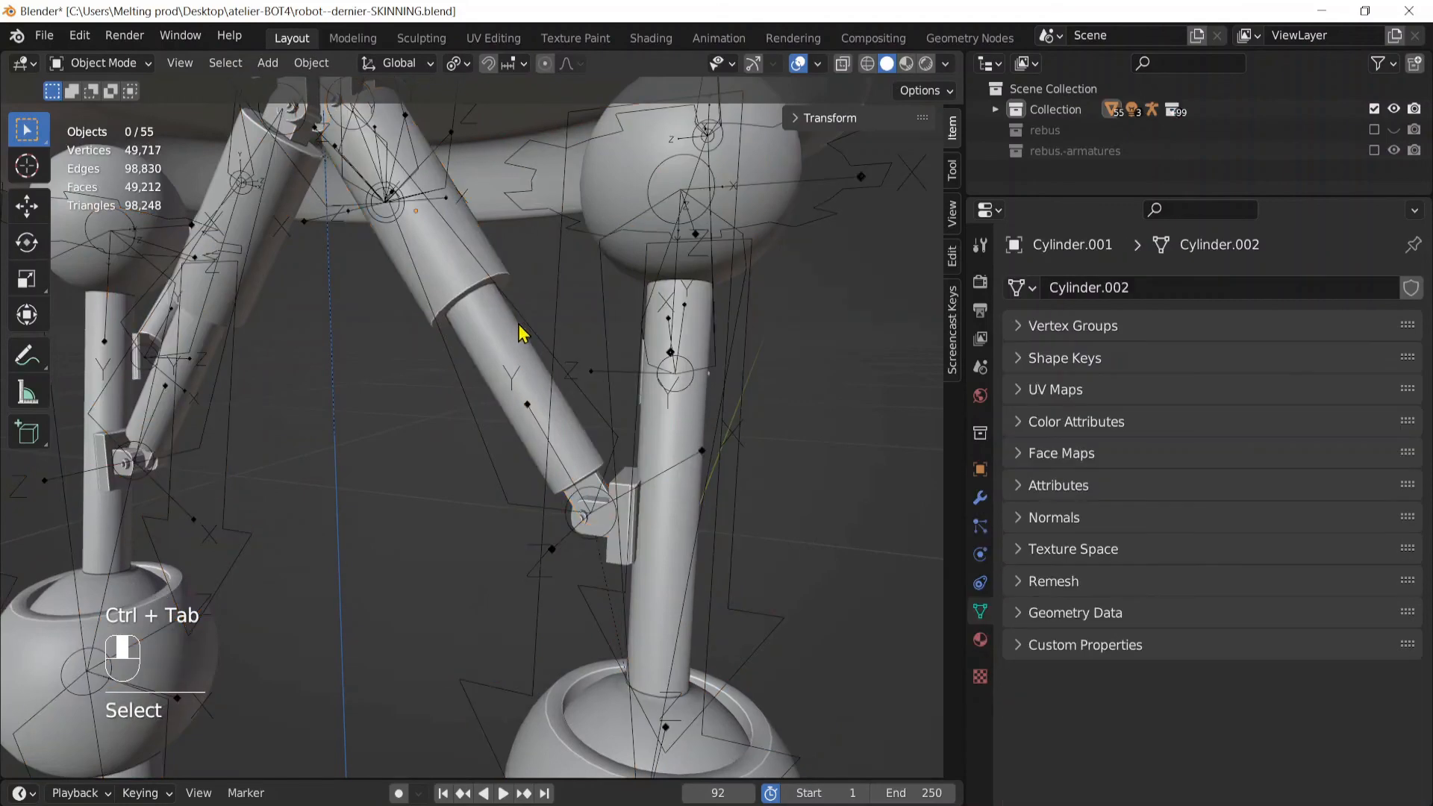
left_click(525, 309, "shift")
left_click(493, 264)
left_click(522, 311, "shift")
key("ctrl+Tab")
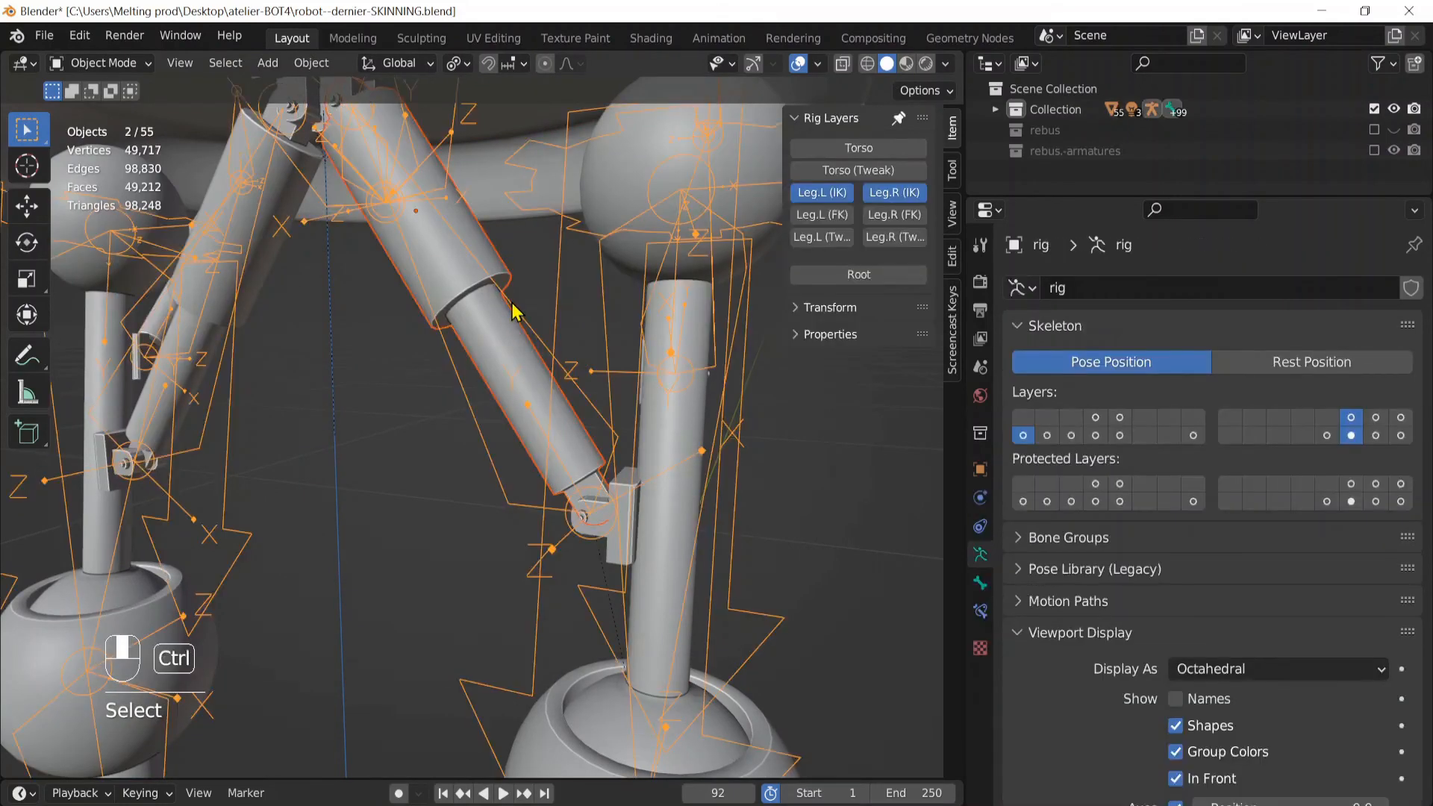
left_click(505, 345)
key("ctrl+p")
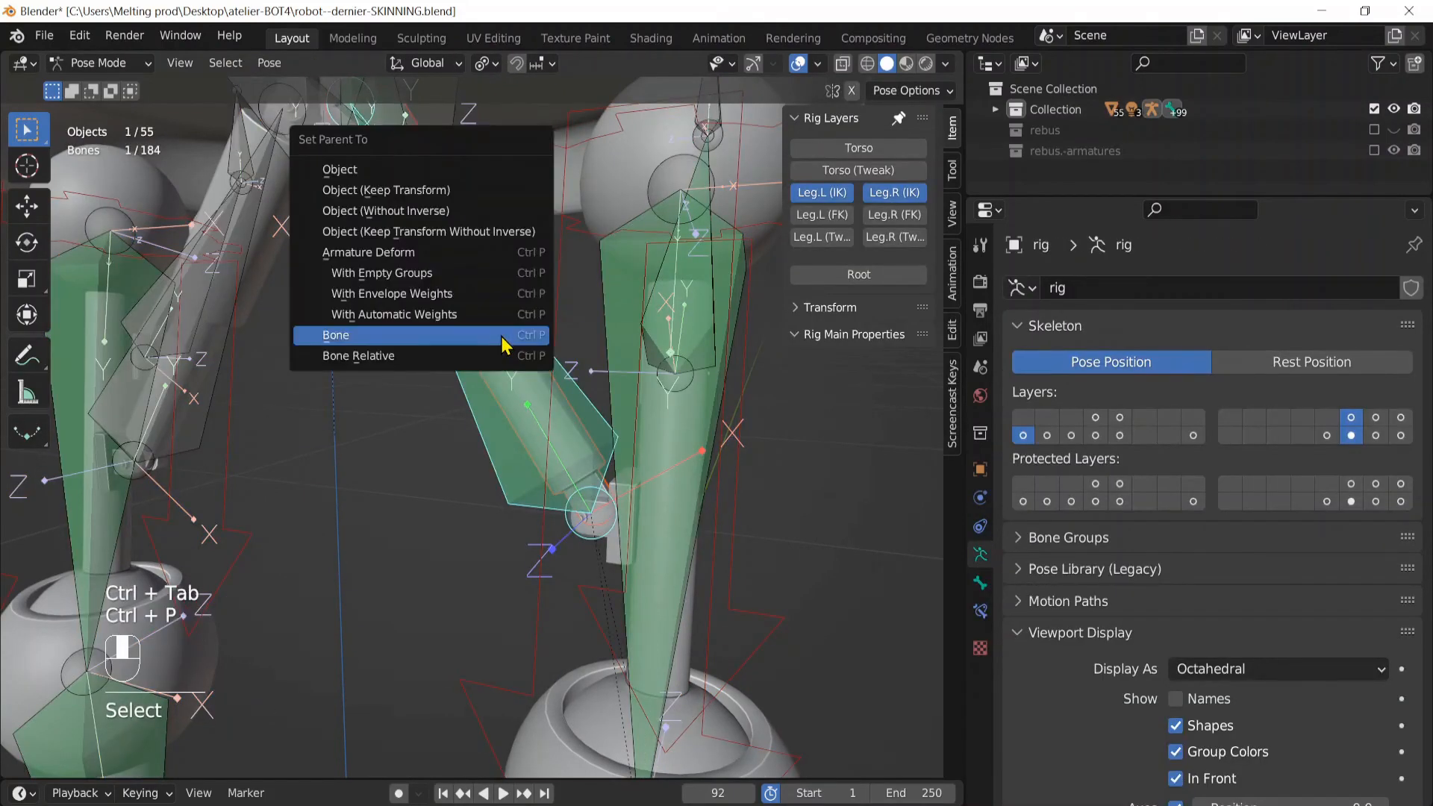
left_click(502, 345)
Hide the overlays and trial-move the left foot IK control to check how the leg pistons follow, cancelling the move
scroll(502, 345, "down", 5)
left_click(799, 64)
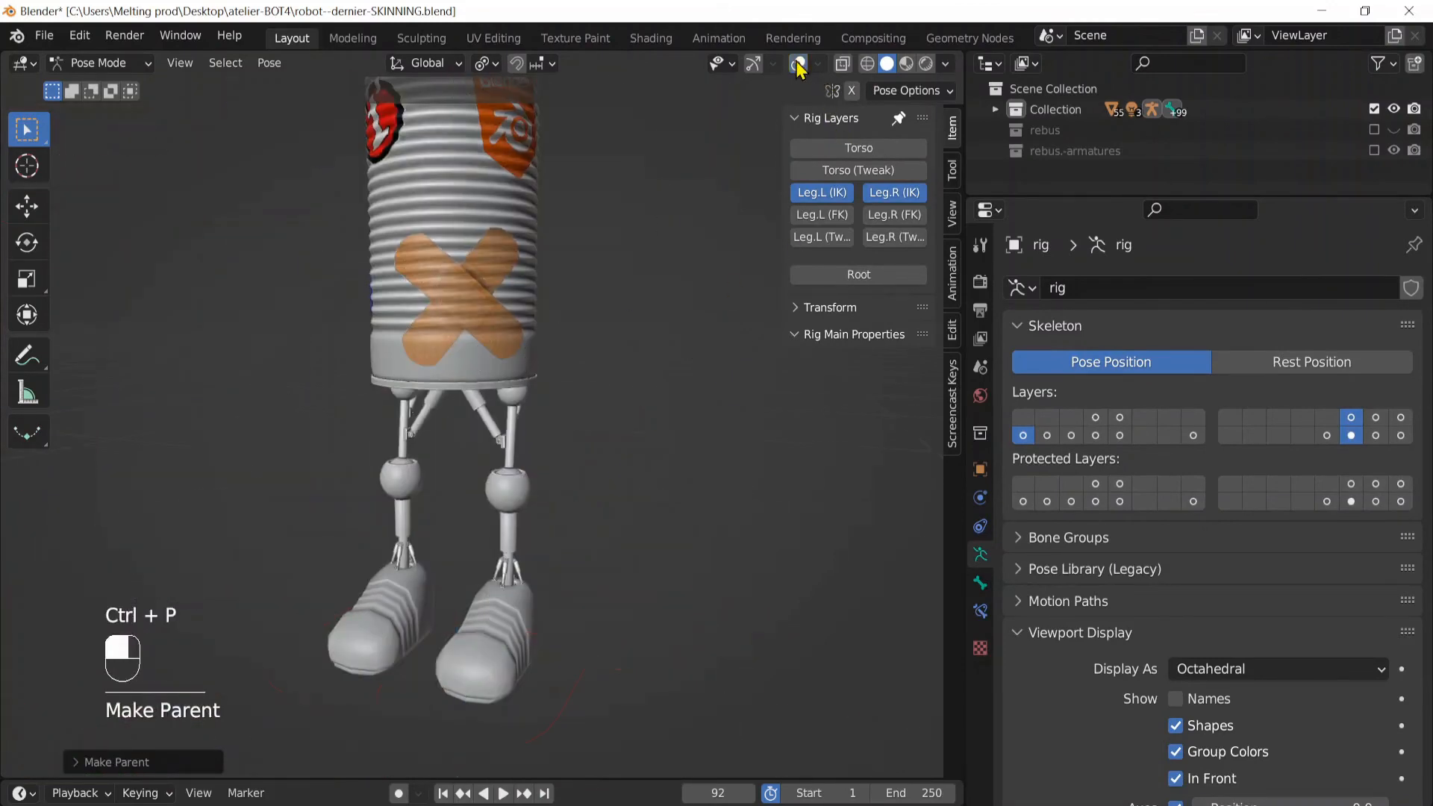
left_click(799, 64)
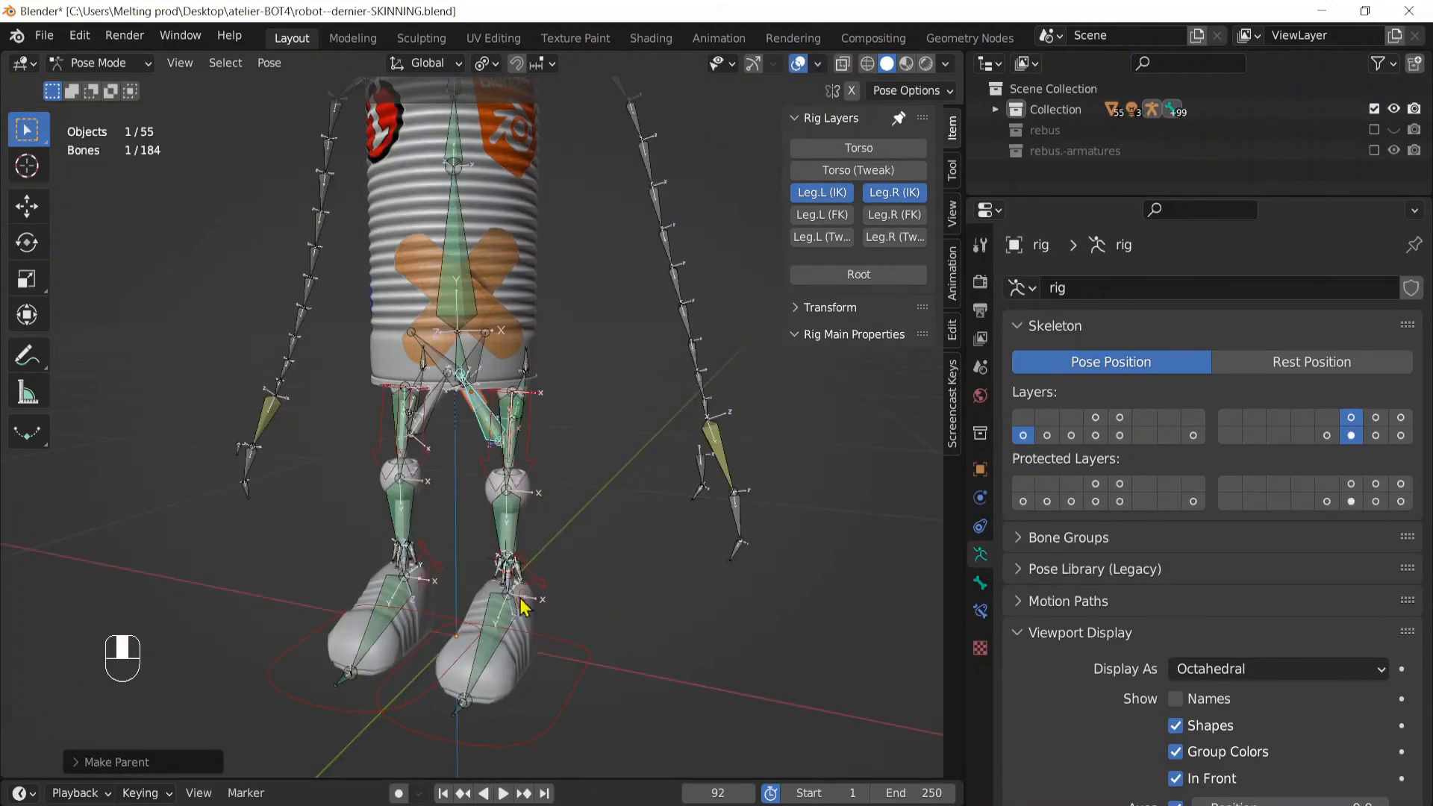
left_click(573, 695)
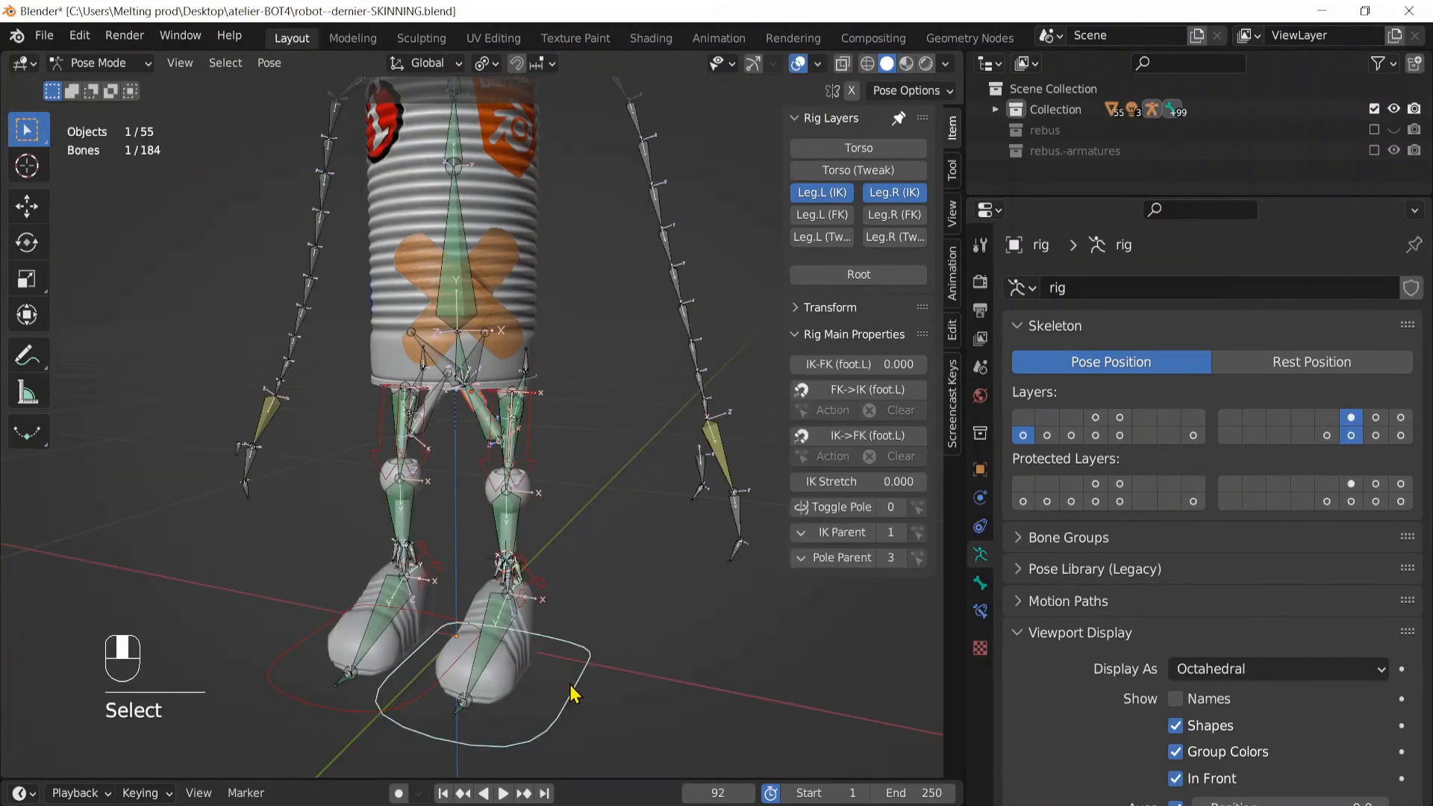
left_click(798, 64)
middle_click_drag(571, 643, 568, 502, "shift")
scroll(569, 501, "up", 3)
key("g")
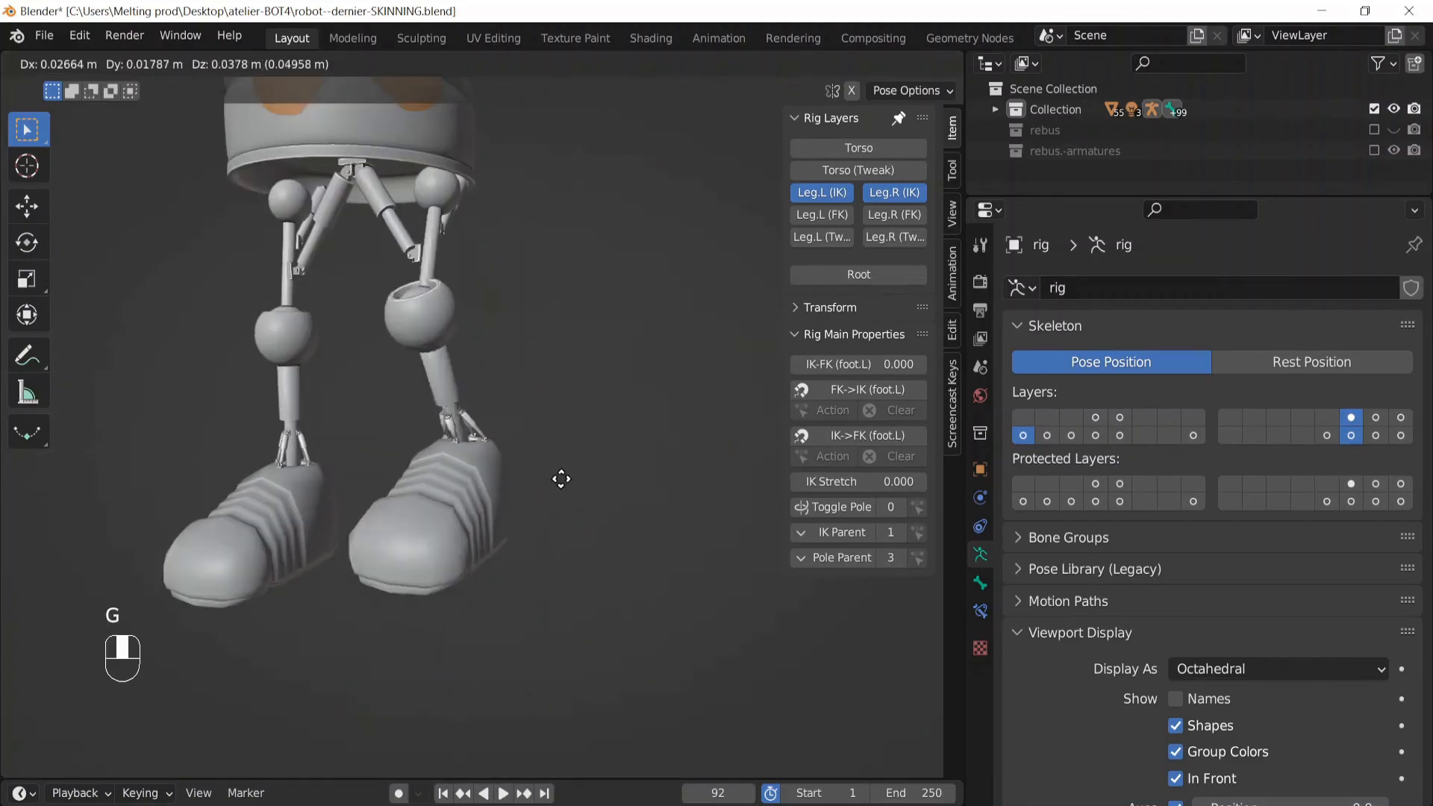
key("g")
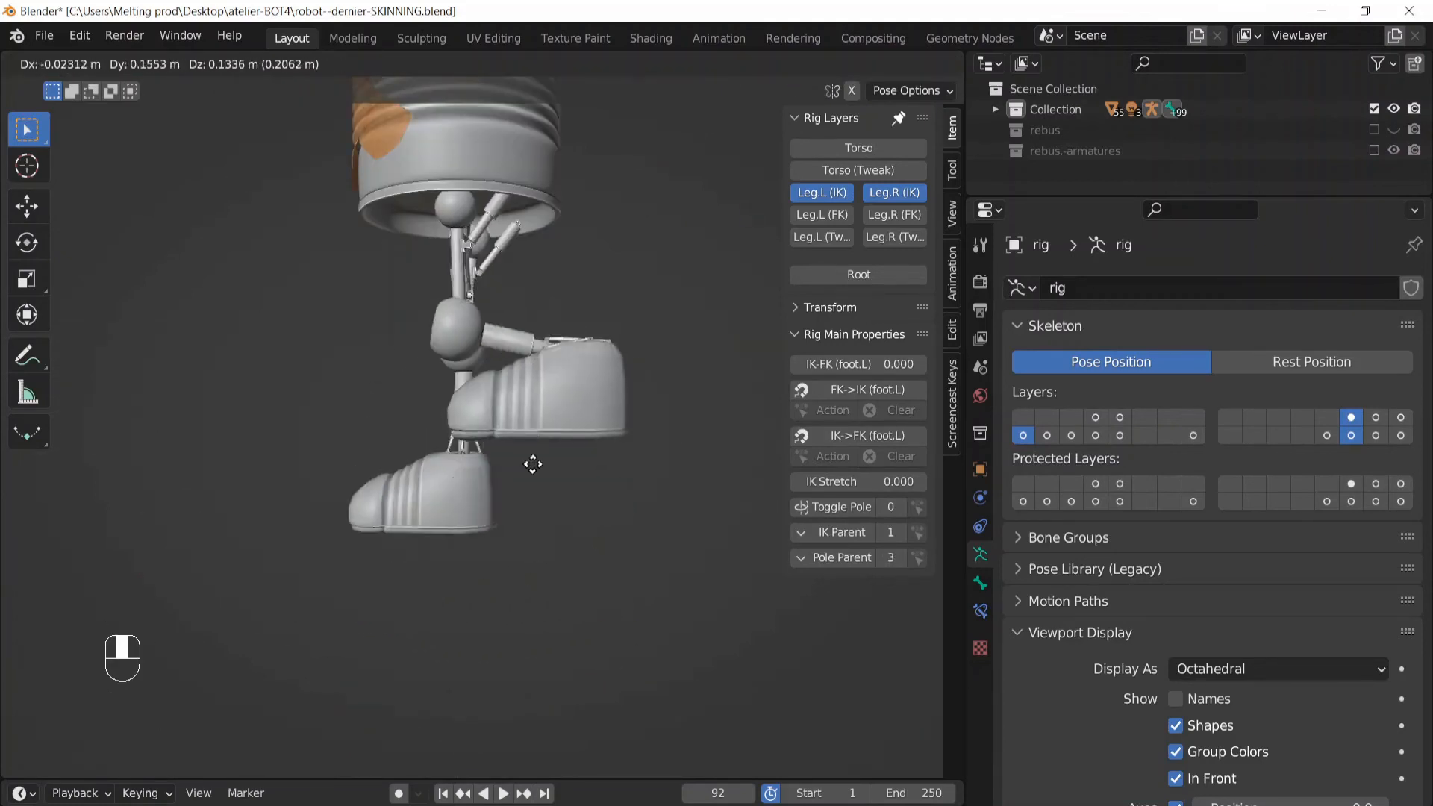
right_click(526, 440)
Trial-move the left foot control again at close range to inspect the ankle pistons, then cancel the move
scroll(517, 415, "up", 4)
middle_click_drag(517, 415, 556, 390)
key("g")
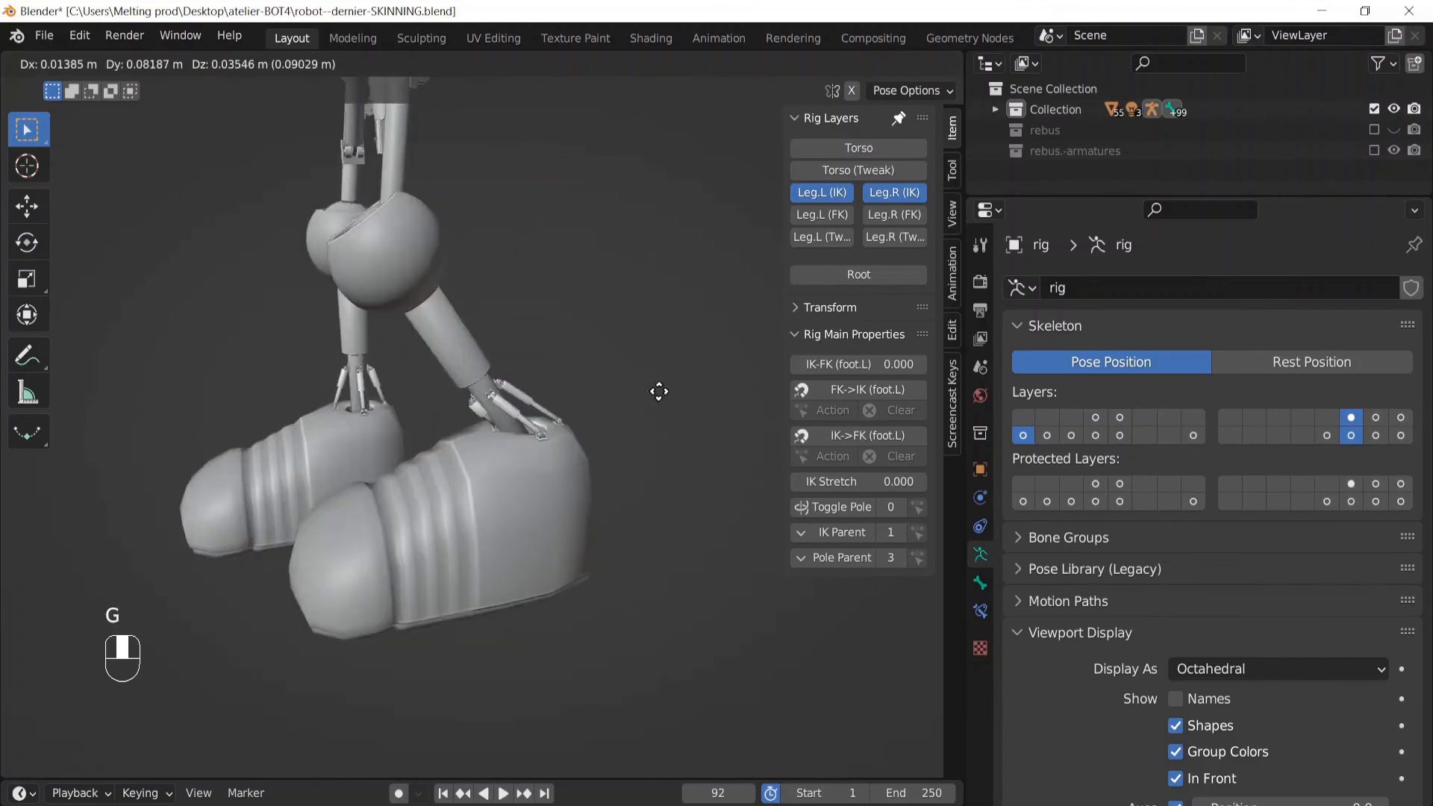
right_click(591, 470)
Show the overlays again, leave Pose Mode and open the left knee's piston mesh in Edit Mode
middle_click_drag(515, 269, 522, 332)
left_click(798, 62)
key("ctrl+Tab")
left_click(522, 333)
scroll(576, 345, "up", 4)
key("Tab")
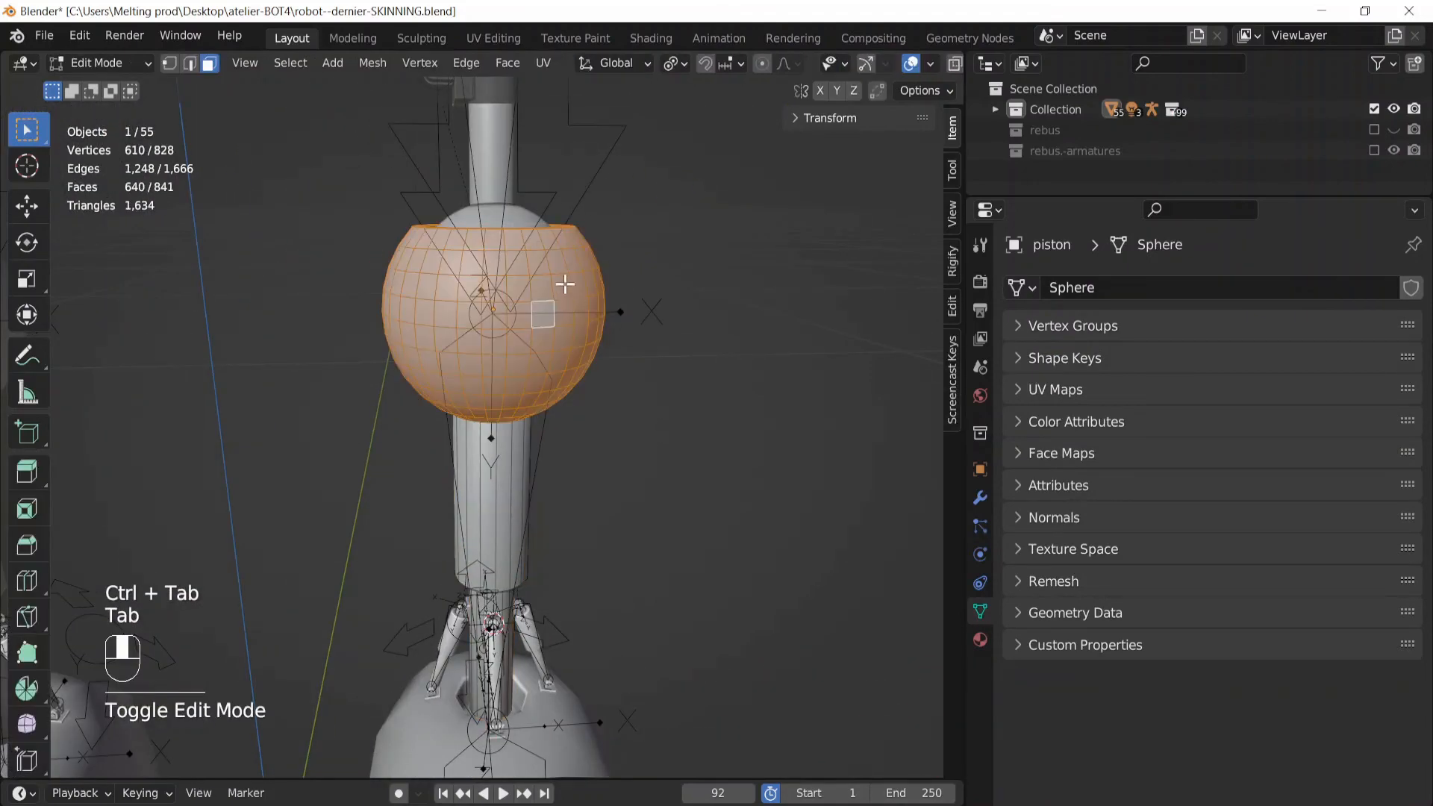
scroll(586, 324, "down", 4)
scroll(598, 372, "up", 5)
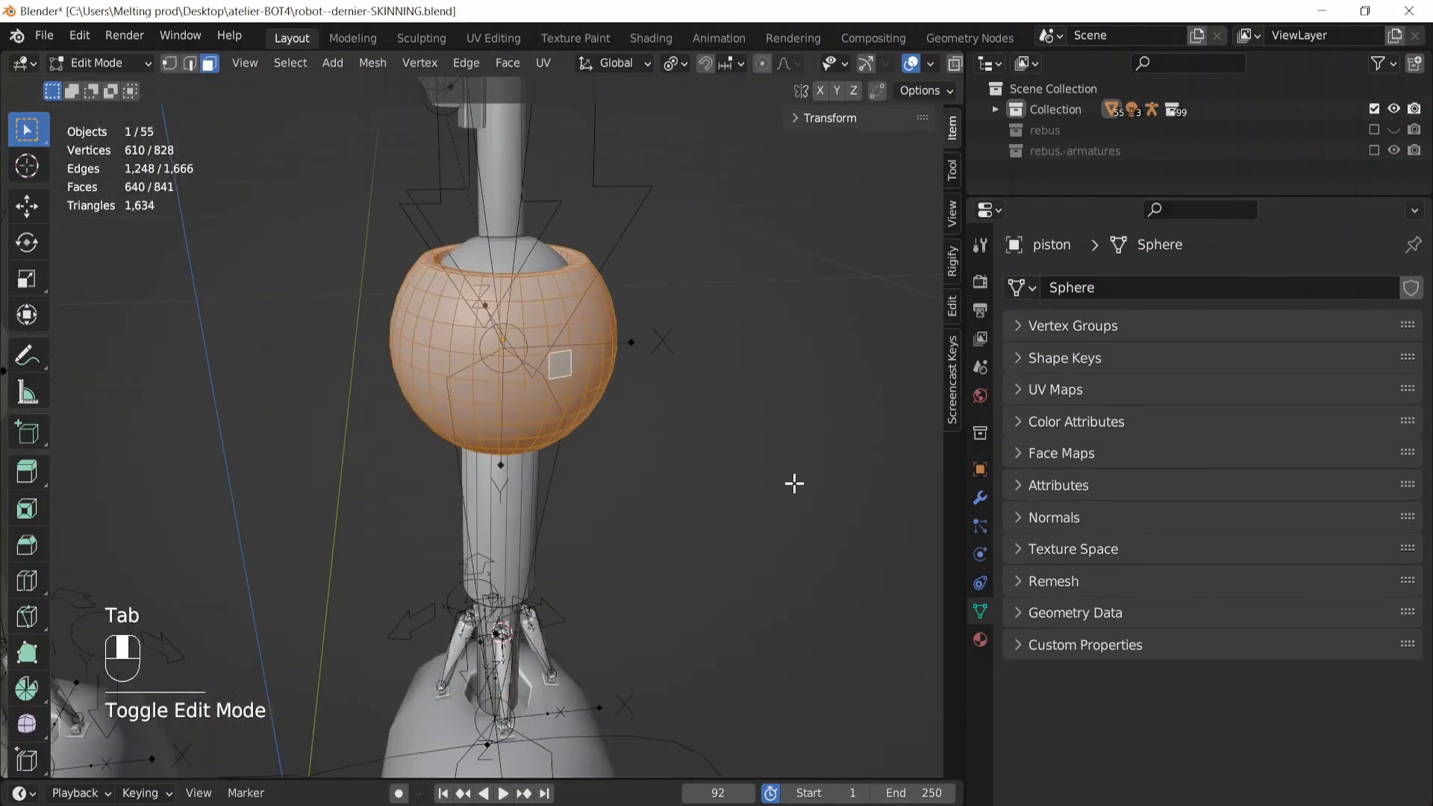
key("s")
right_click(740, 472)
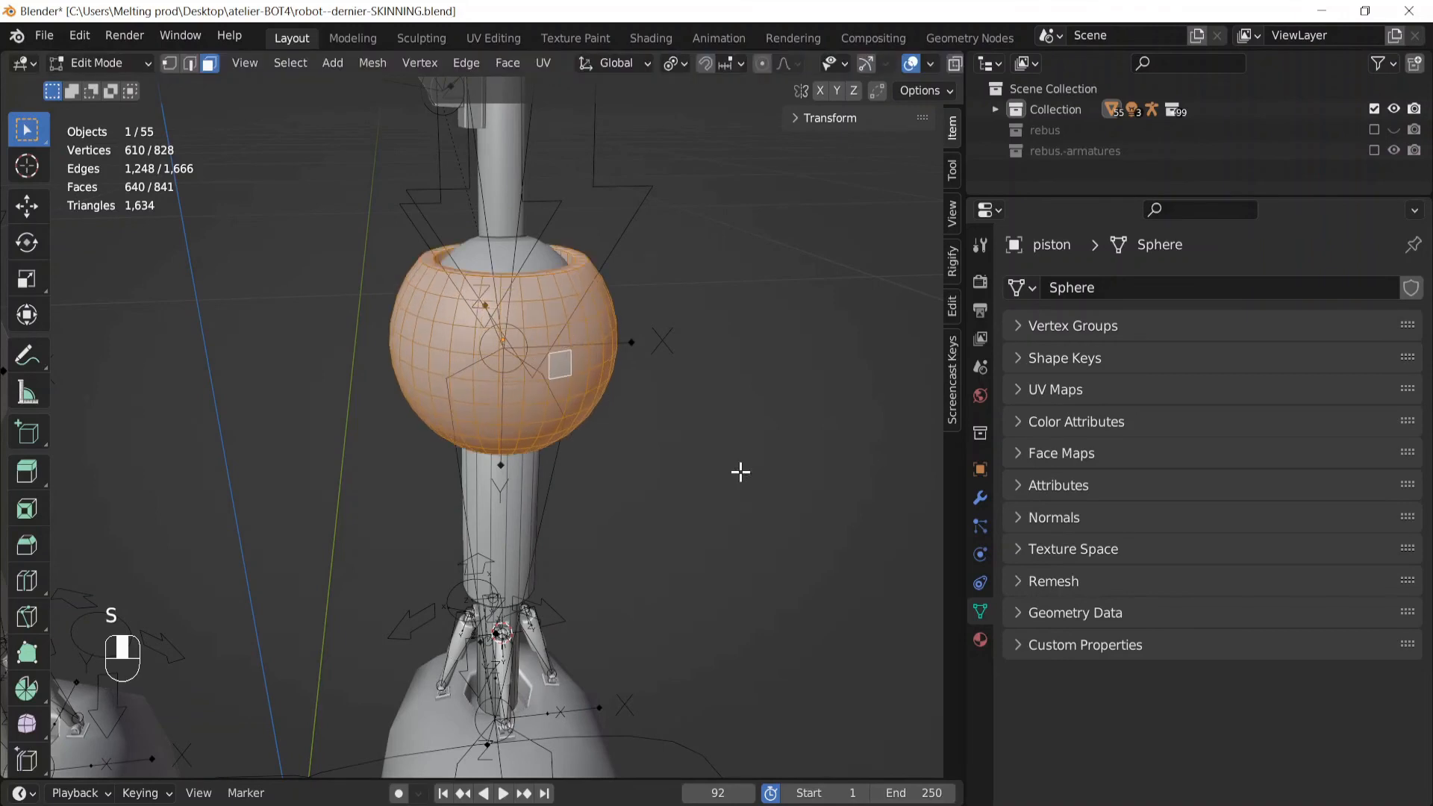
Delete the vertices of the selected outer knee sphere from the piston mesh
middle_click_drag(740, 471, 723, 438)
key("x")
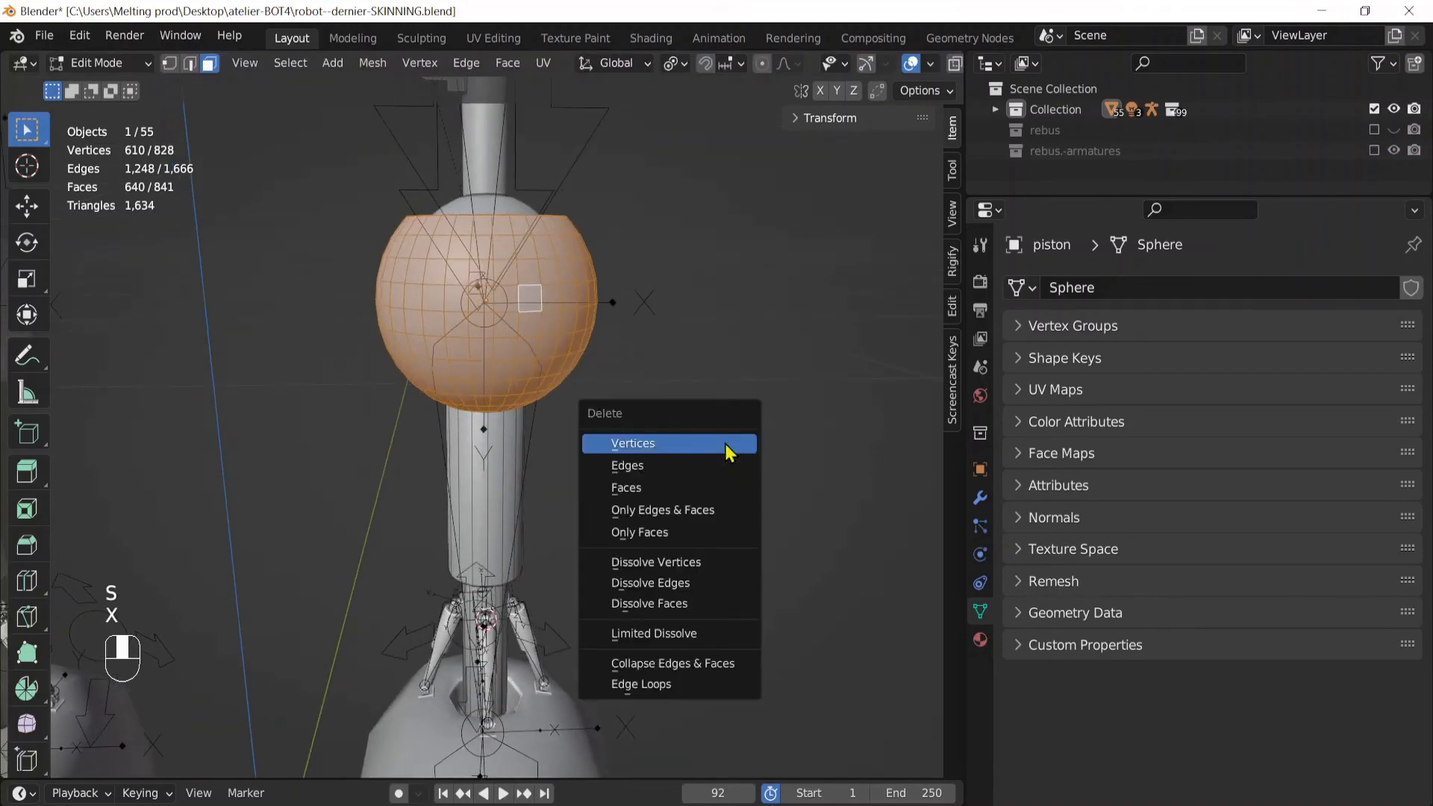
left_click(648, 445)
Extend the left lower leg cylinder by moving its top rim about 0.024 m up along local Z, then leave Edit Mode
scroll(518, 416, "up", 3)
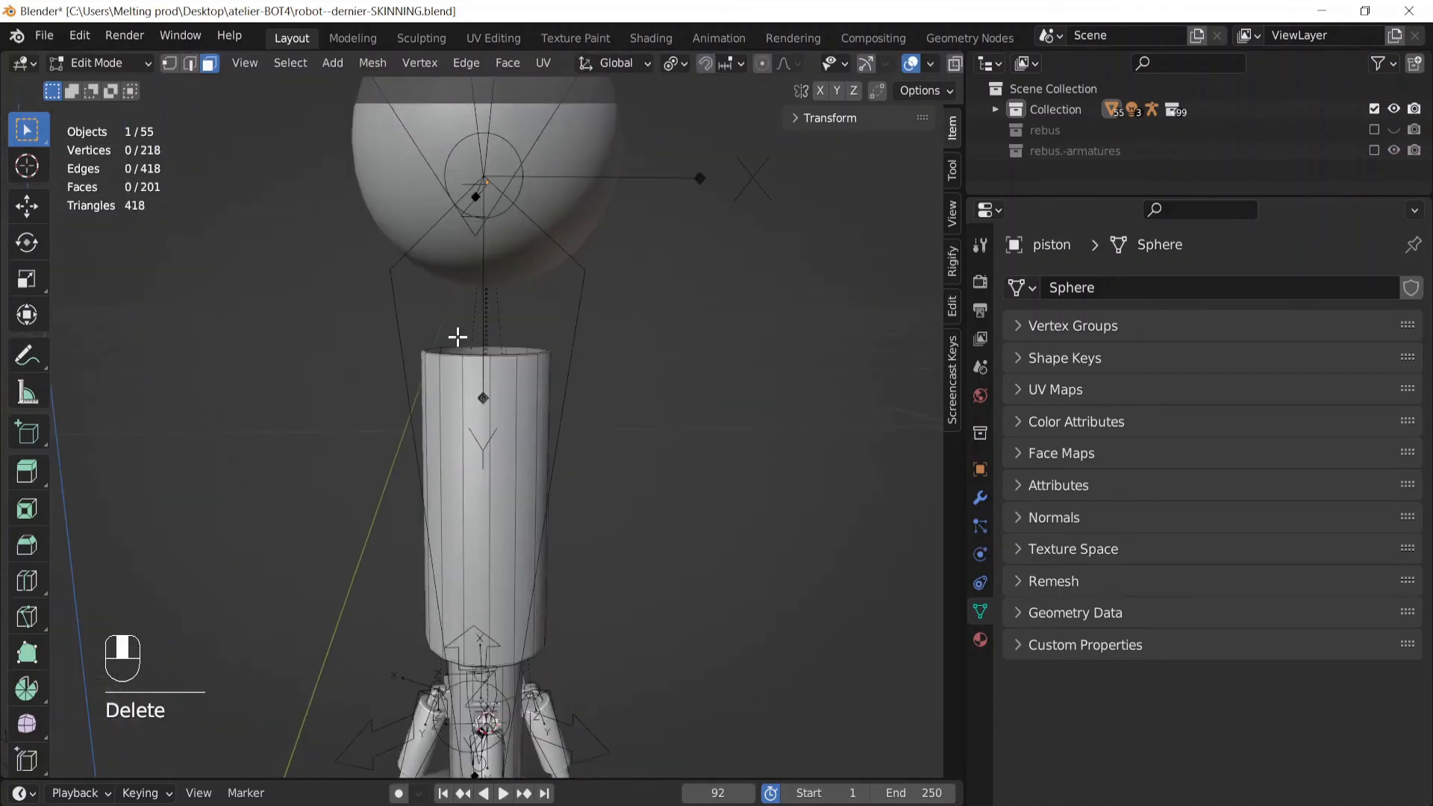
middle_click_drag(458, 337, 473, 416)
left_click(501, 438)
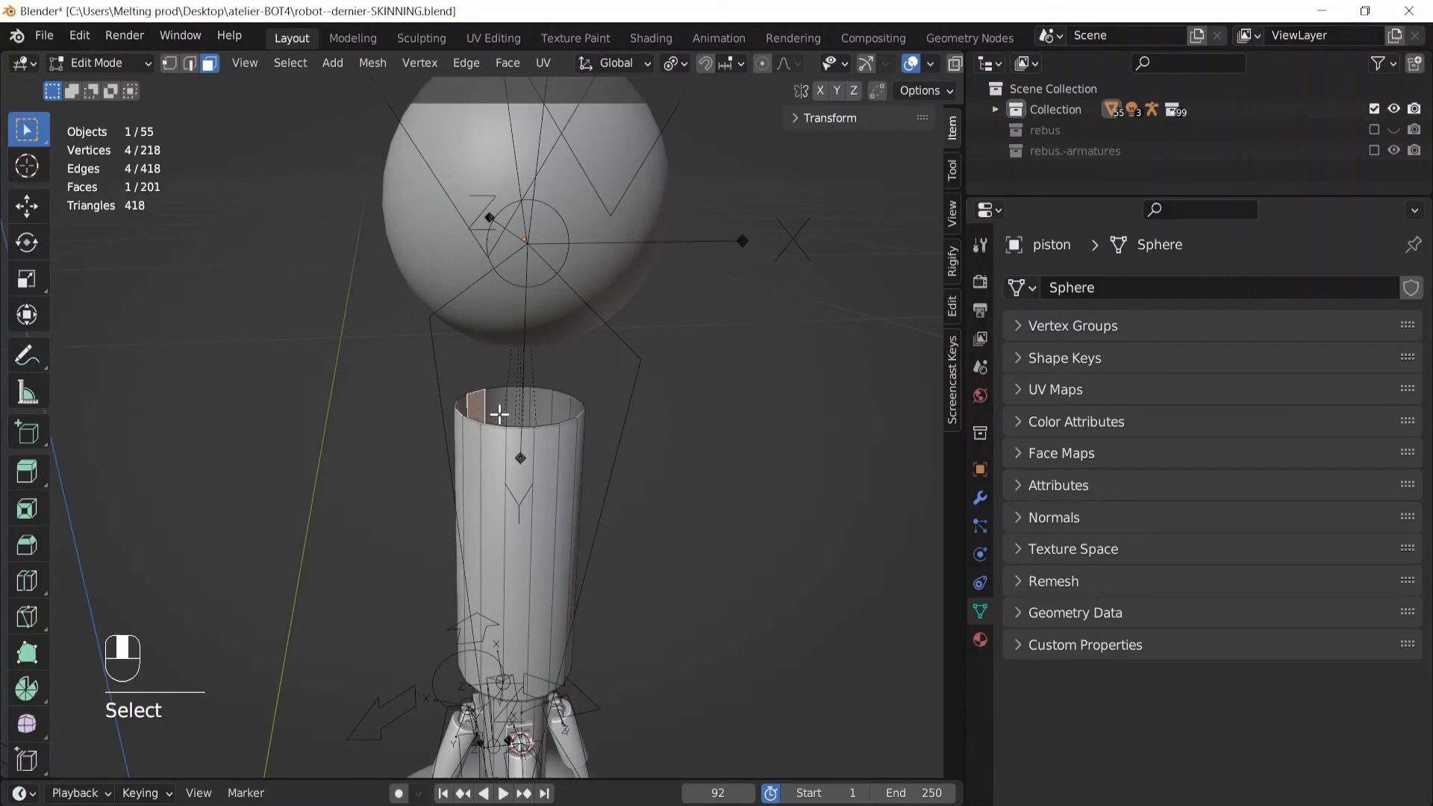
key("2")
left_click(491, 381, "alt")
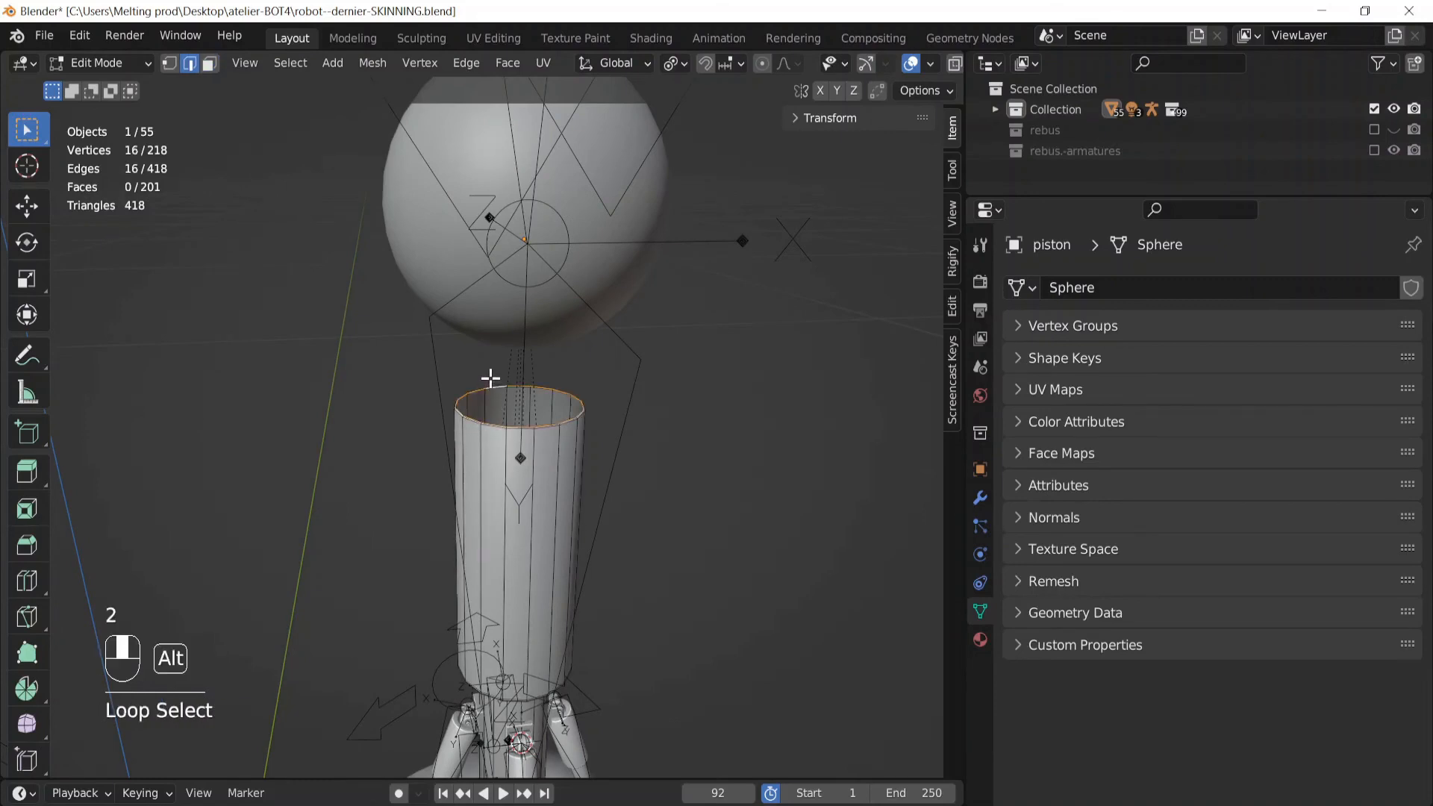
key("ctrl+KP_Add")
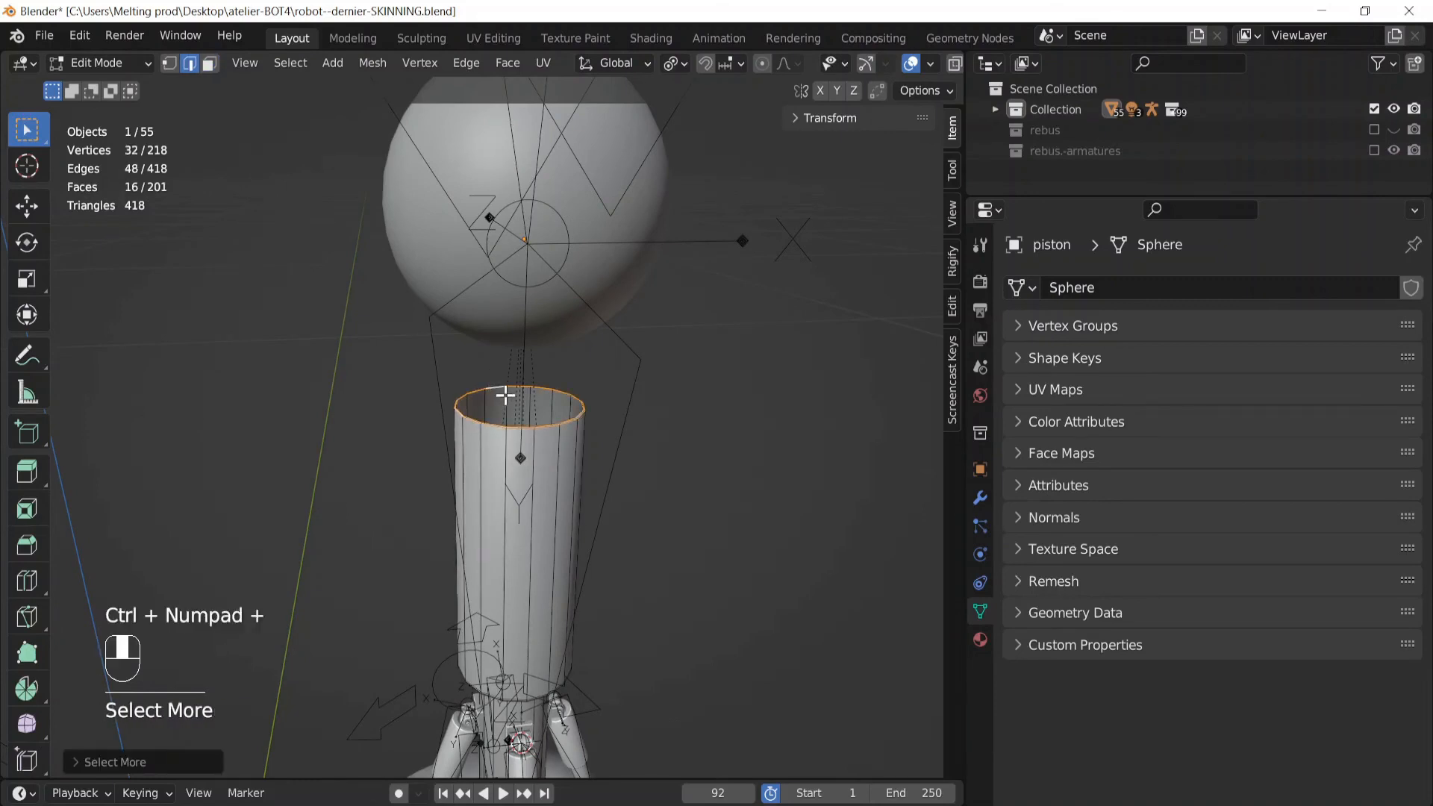
key("g")
key("z")
key("z")
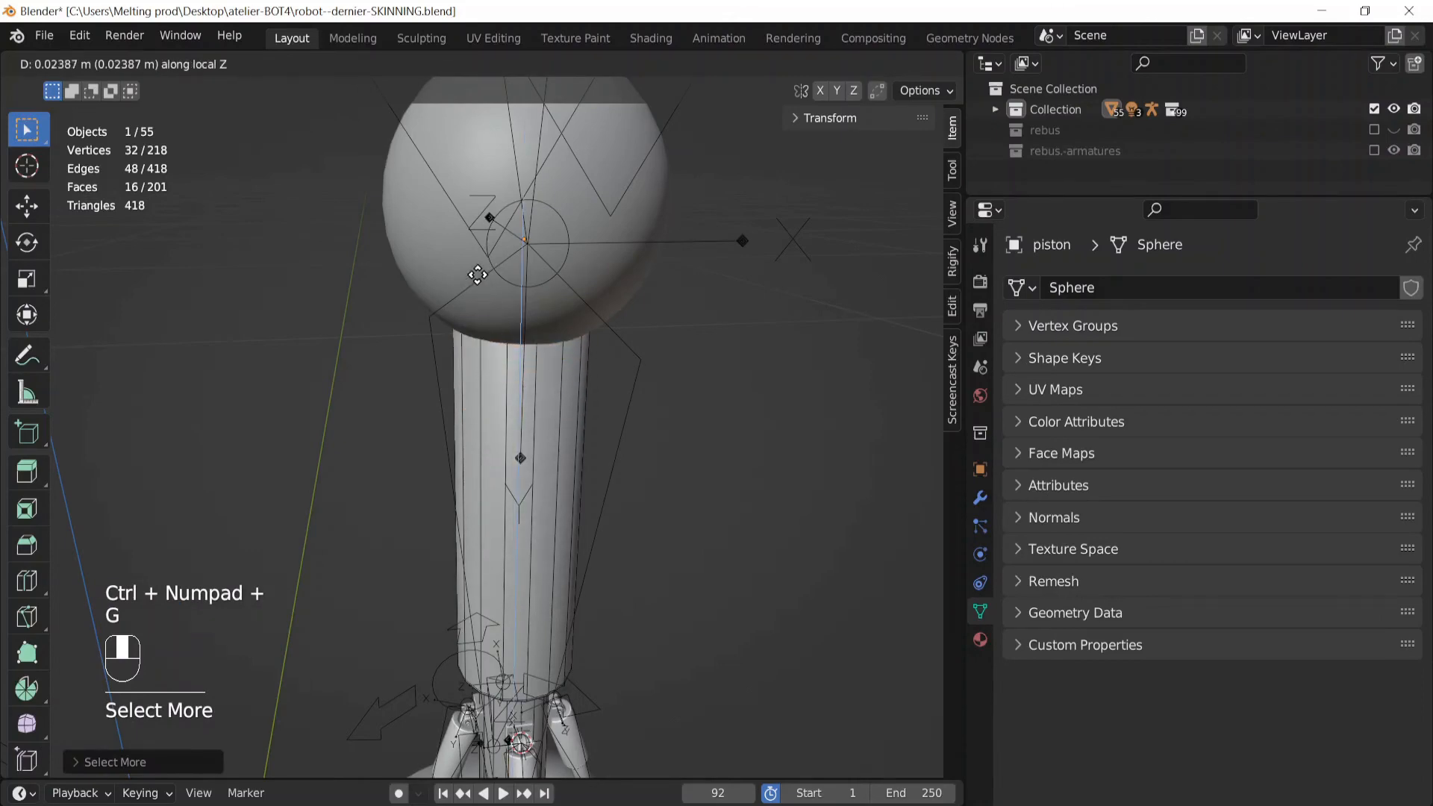
left_click(478, 275)
scroll(646, 474, "down", 5)
middle_click_drag(646, 474, 579, 420)
key("Tab")
middle_click_drag(346, 452, 441, 441, "shift")
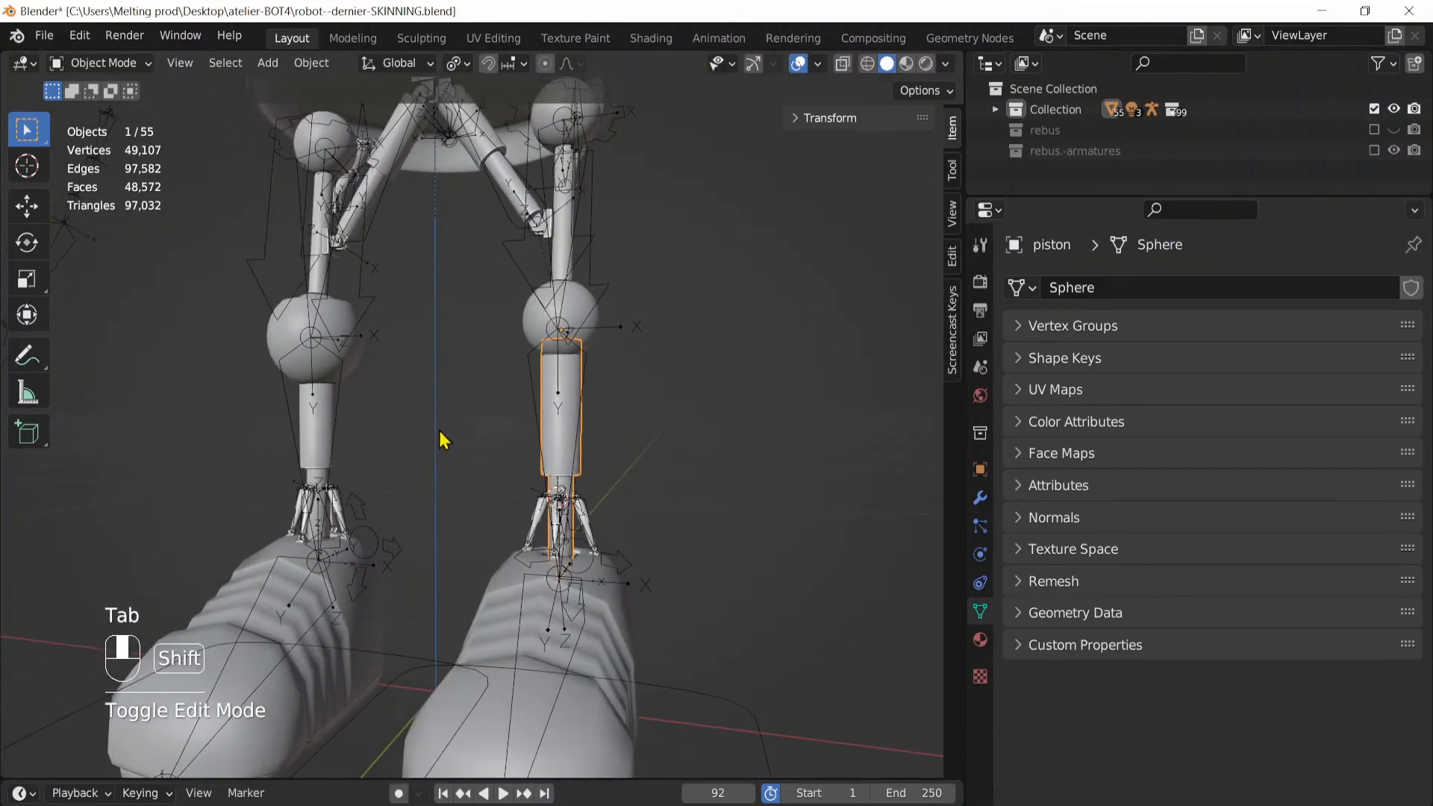
key("ctrl+Tab")
left_click(660, 603)
key("ctrl+Tab")
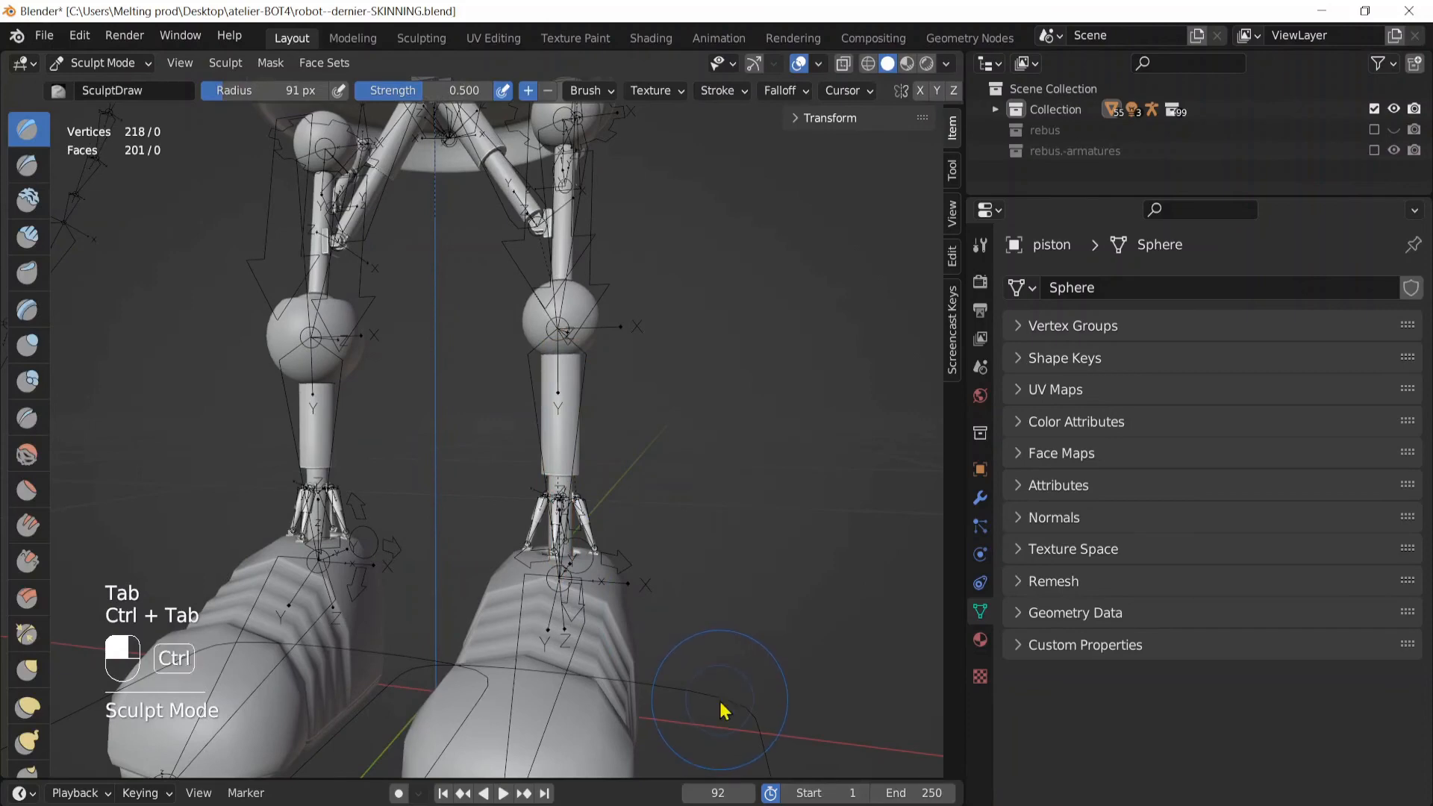
left_click(627, 638)
left_click(77, 66)
left_click(85, 87)
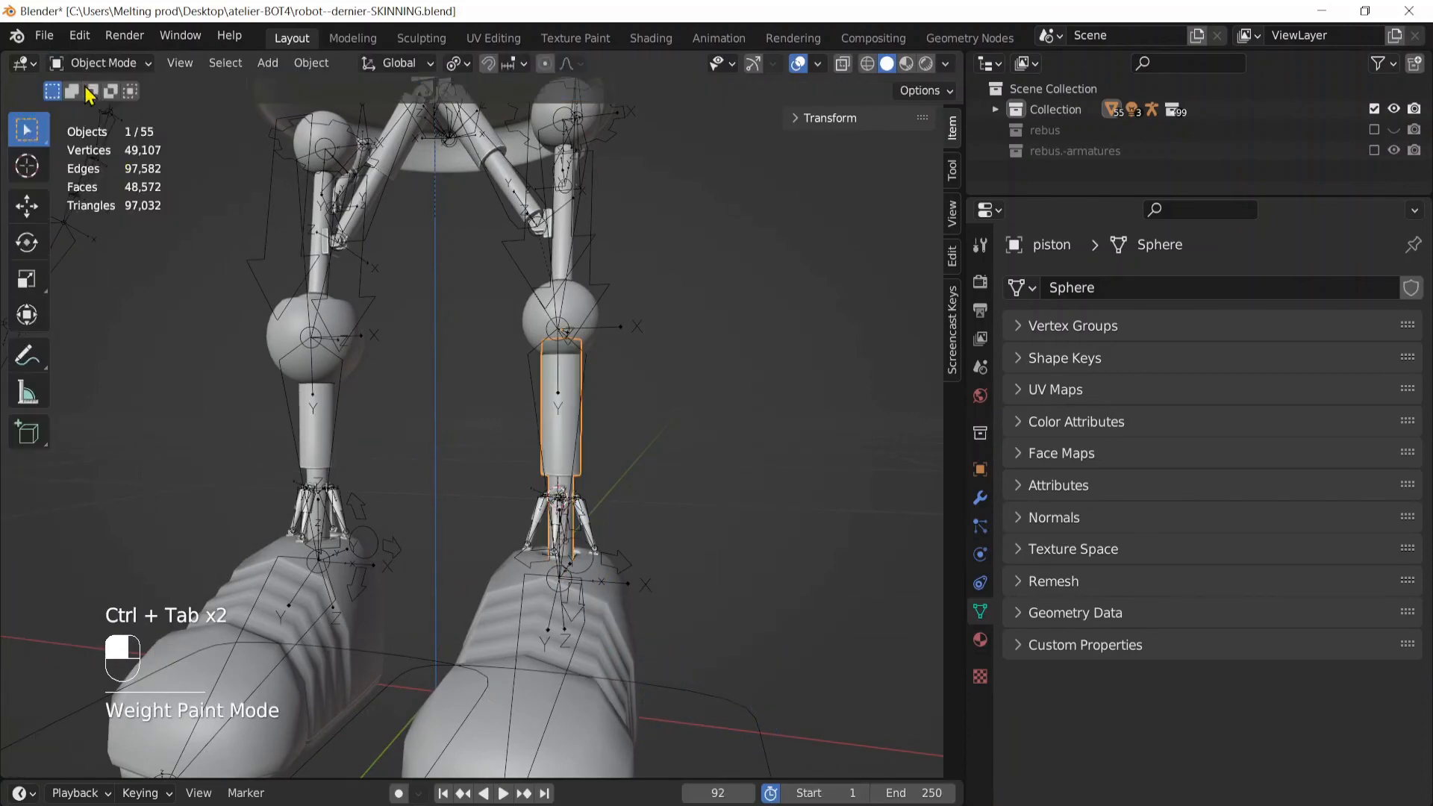
Select the rig, enter Pose Mode, pick the left foot IK control and hide the overlays
left_click(690, 696)
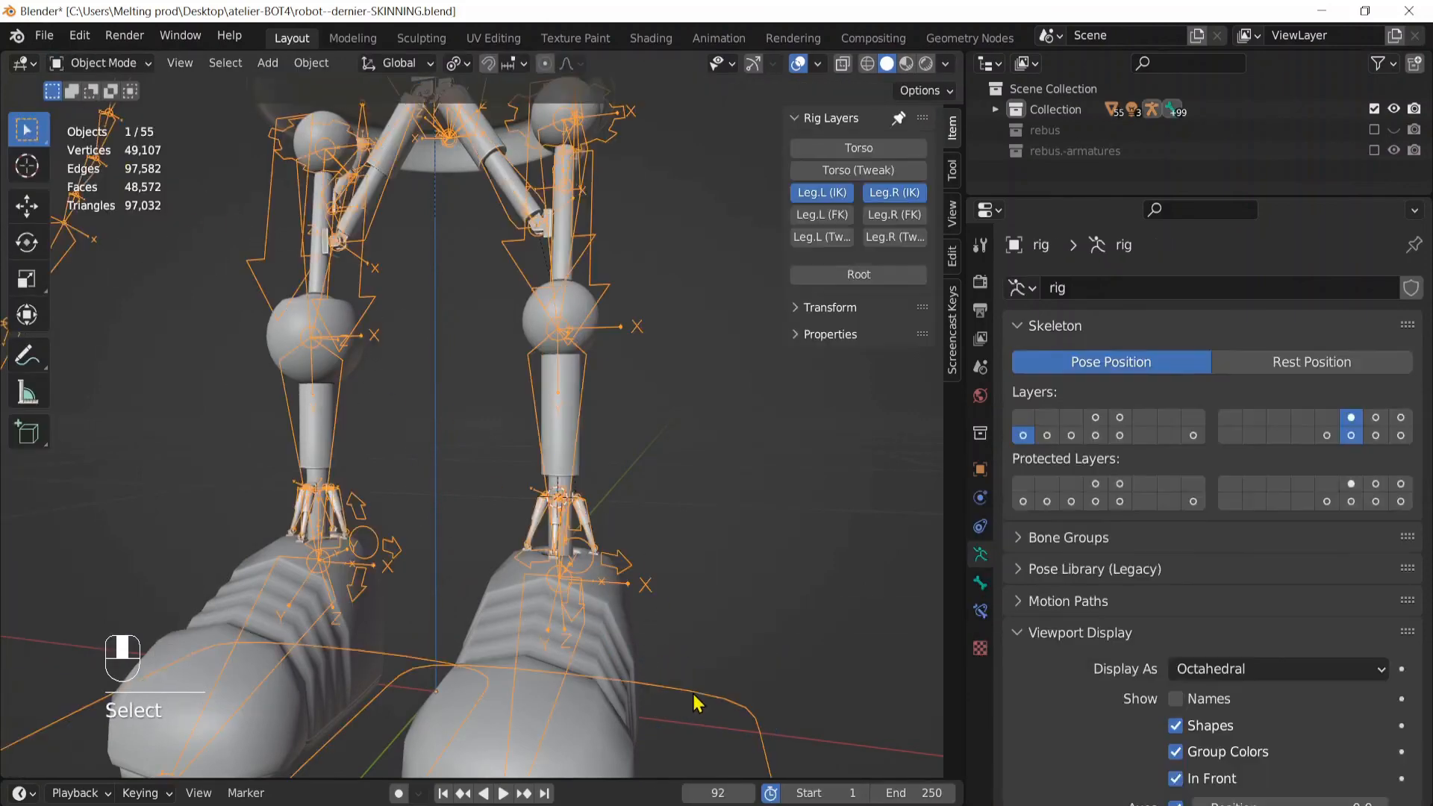
key("ctrl+Tab")
left_click(686, 700)
key("g")
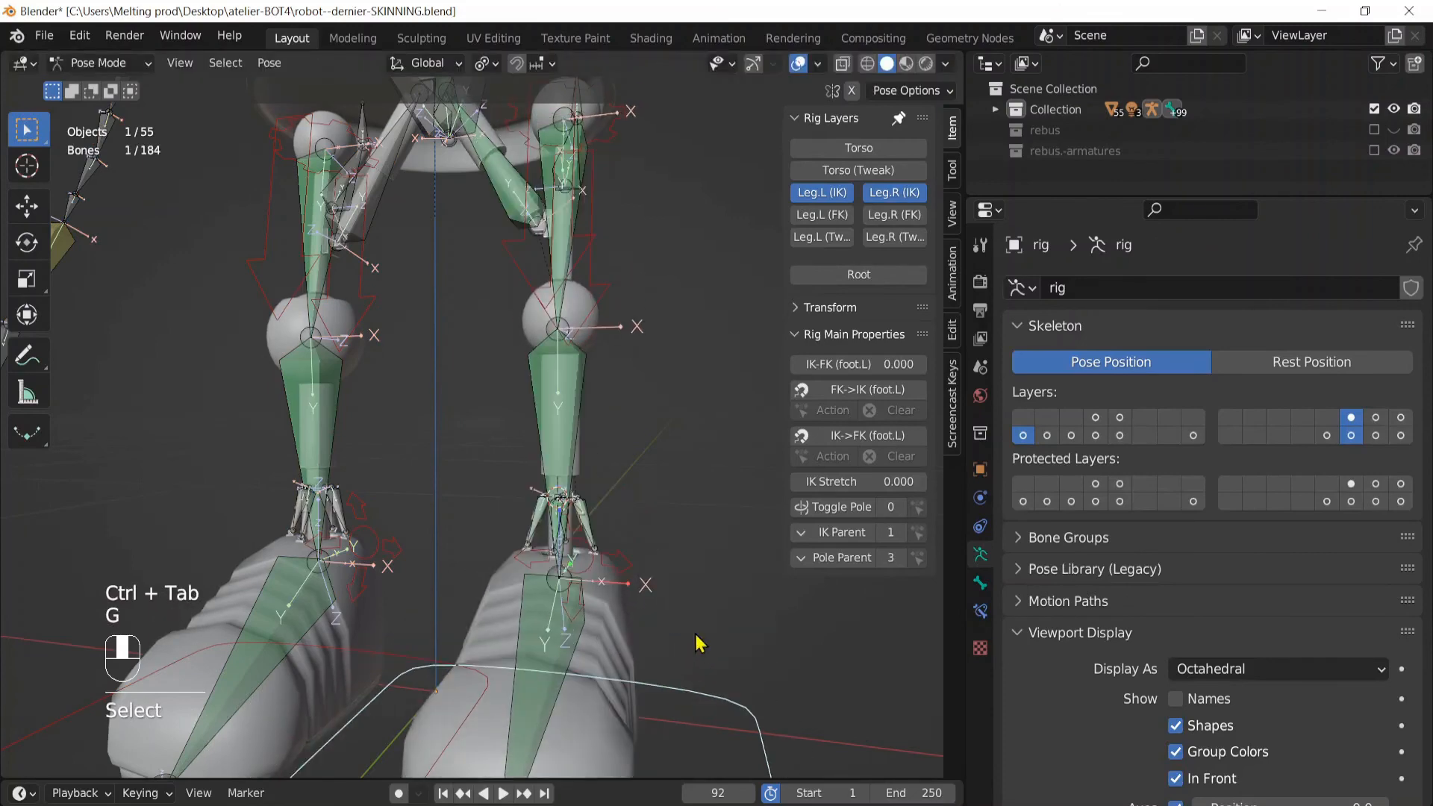
left_click(800, 64)
Trial-move and trial-rotate the left foot control to check the reworked knee and ankle pistons, cancelling both transforms
key("g")
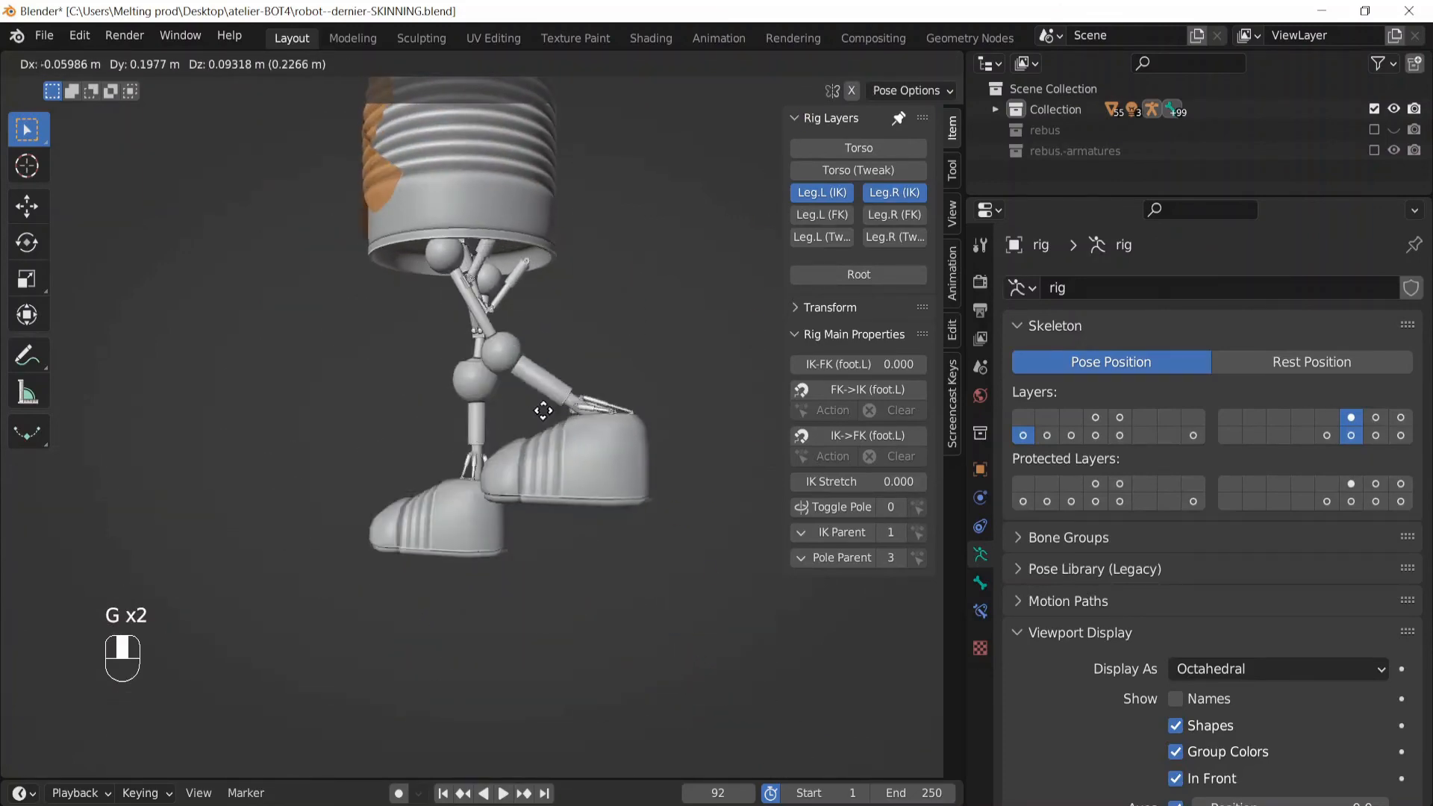
right_click(500, 483)
scroll(494, 504, "up", 2)
middle_click_drag(482, 520, 582, 546)
key("r")
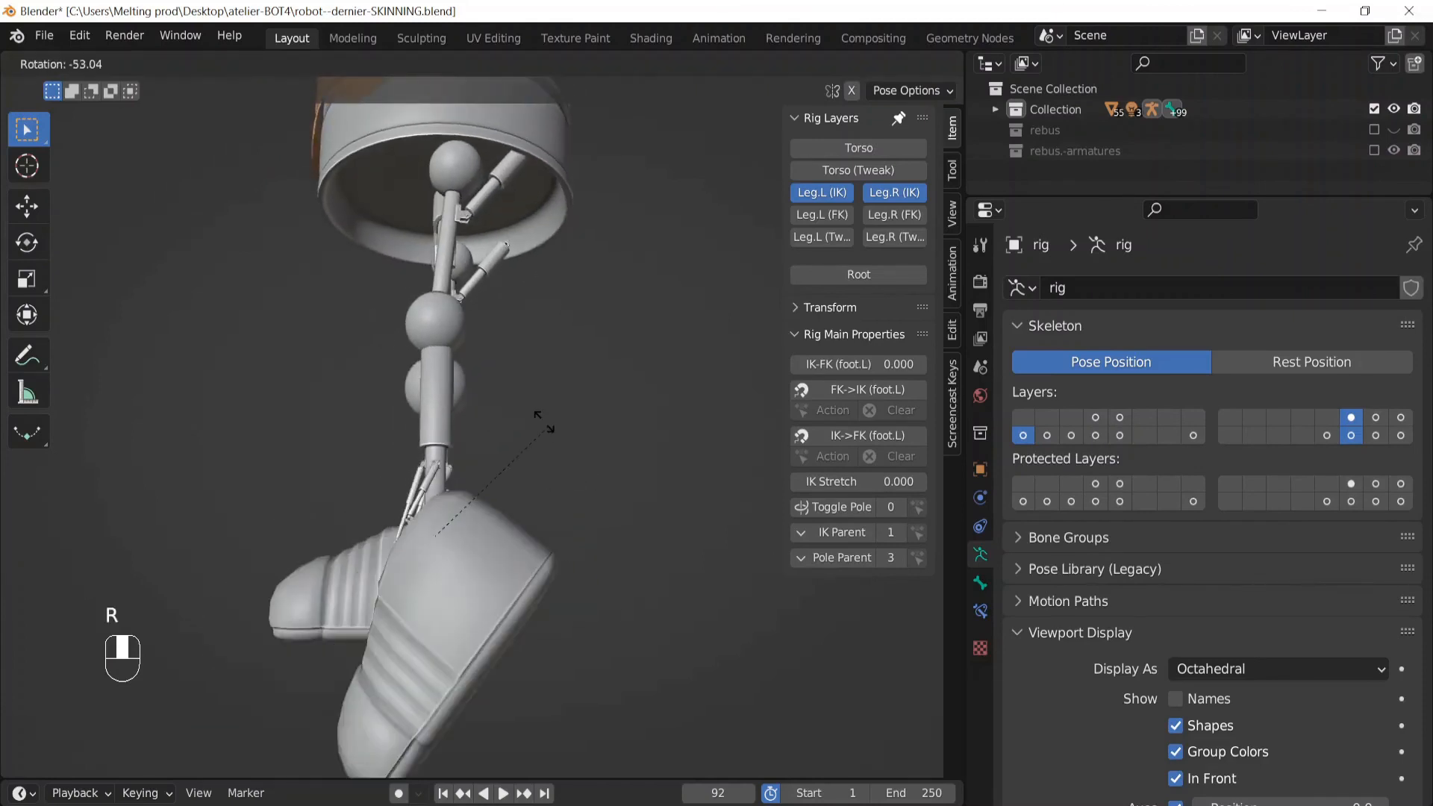
left_click(542, 557)
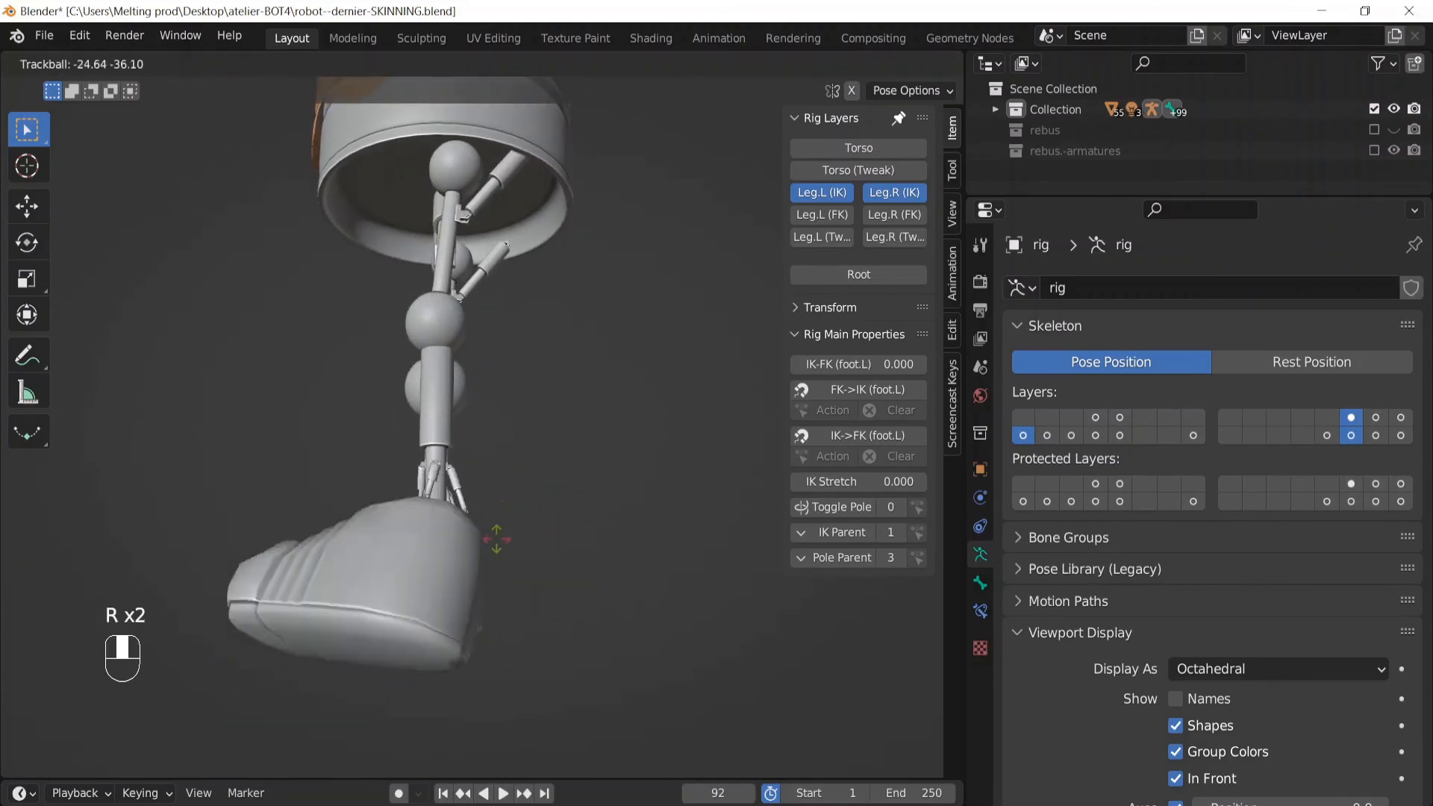
right_click(503, 526)
Trial-move the left foot control from several viewing angles to inspect the whole leg's bending, cancelling each move
middle_click_drag(507, 527, 697, 554)
key("g")
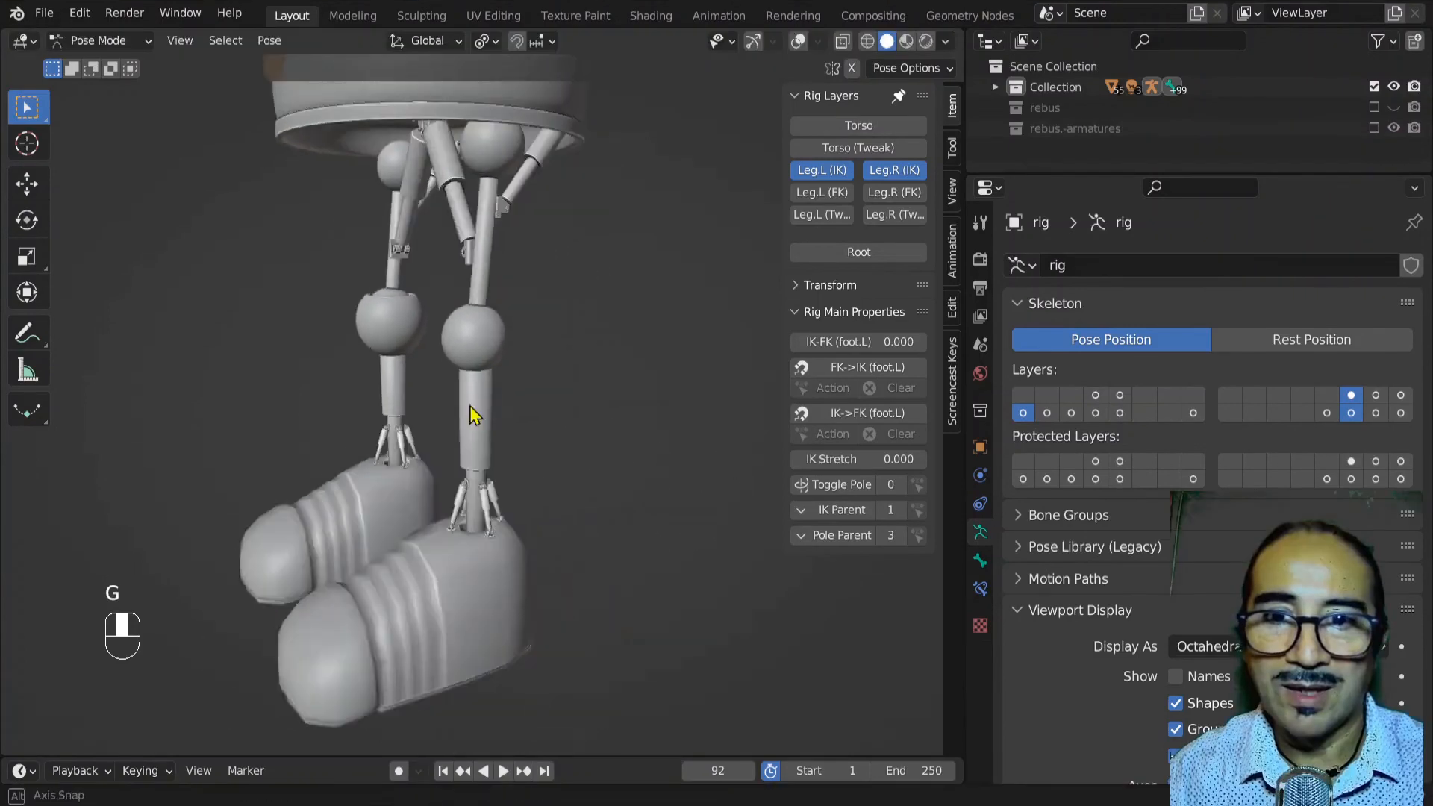
middle_click_drag(472, 415, 532, 410)
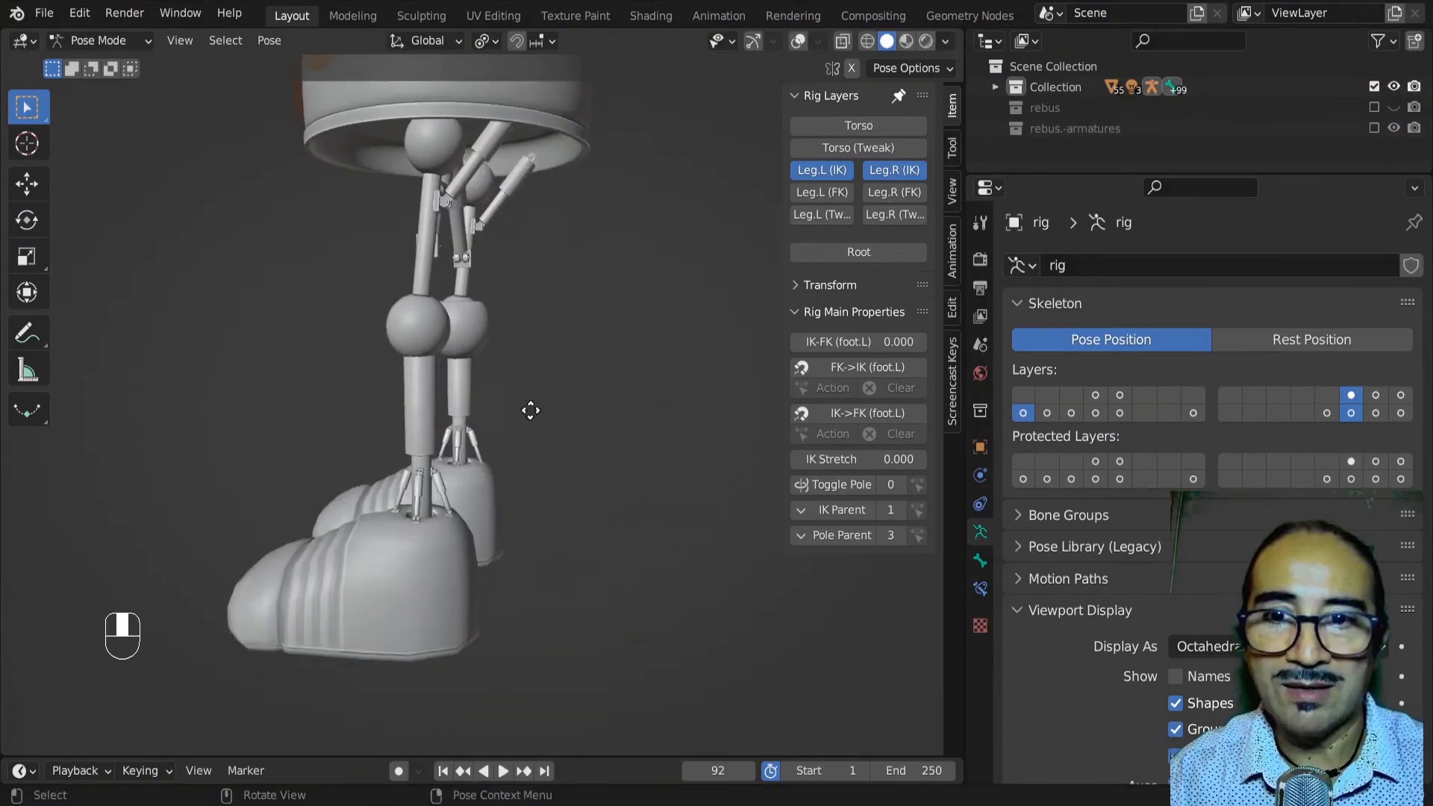
key("g")
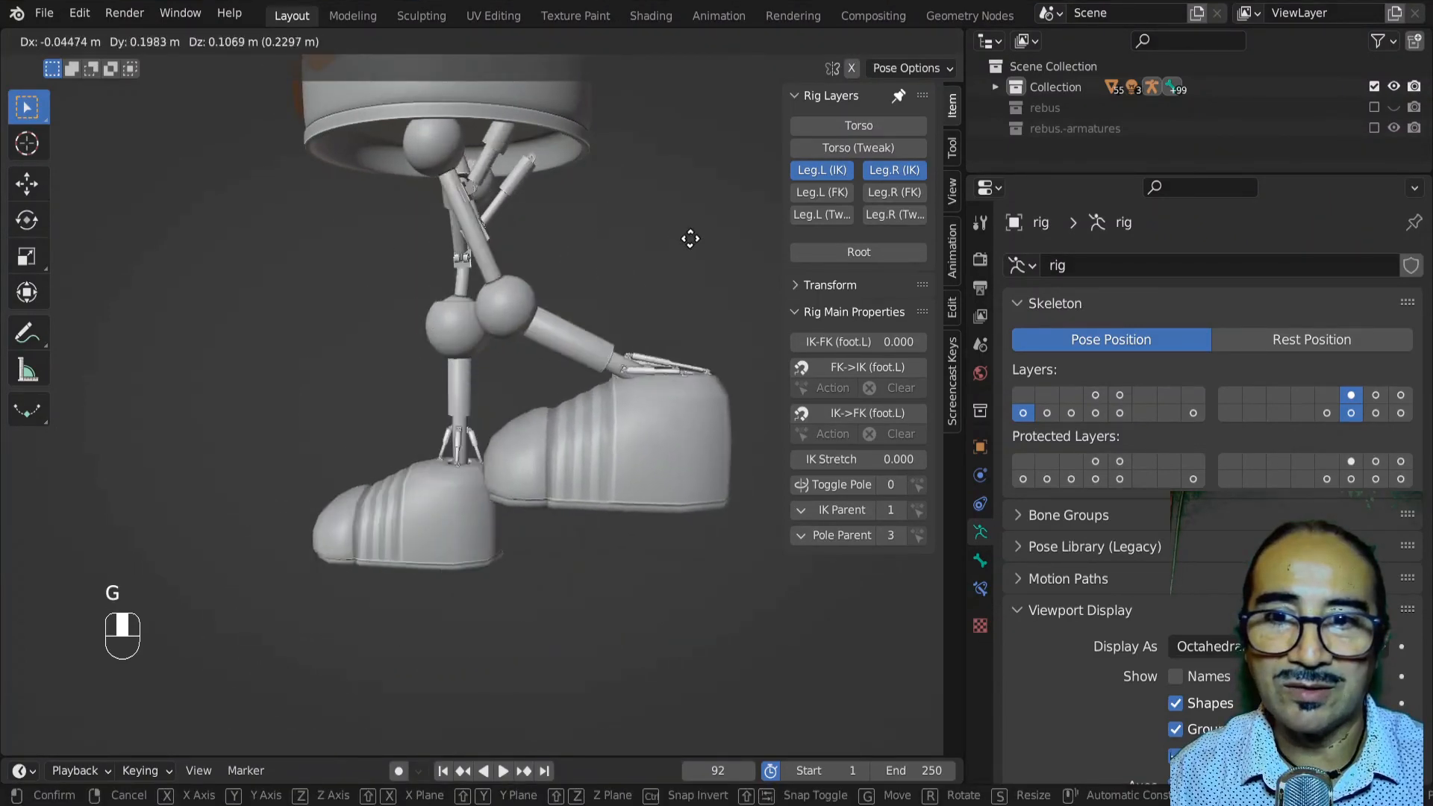
right_click(688, 240)
middle_click_drag(688, 241, 480, 345)
key("g")
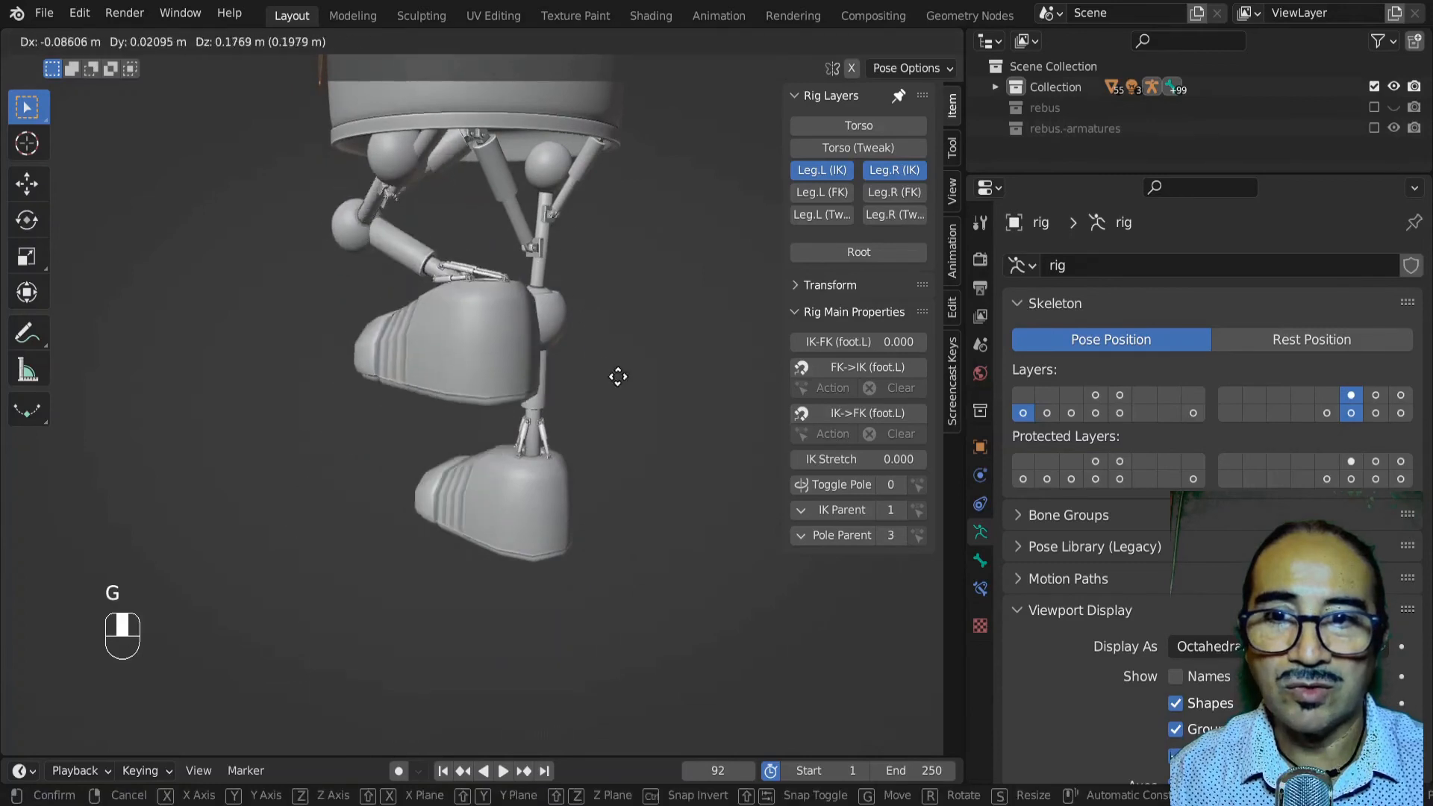
right_click(616, 385)
Move the left foot control backward and up, rotate the foot toe-down, and cancel a further trial move
middle_click_drag(616, 384, 661, 415)
key("g")
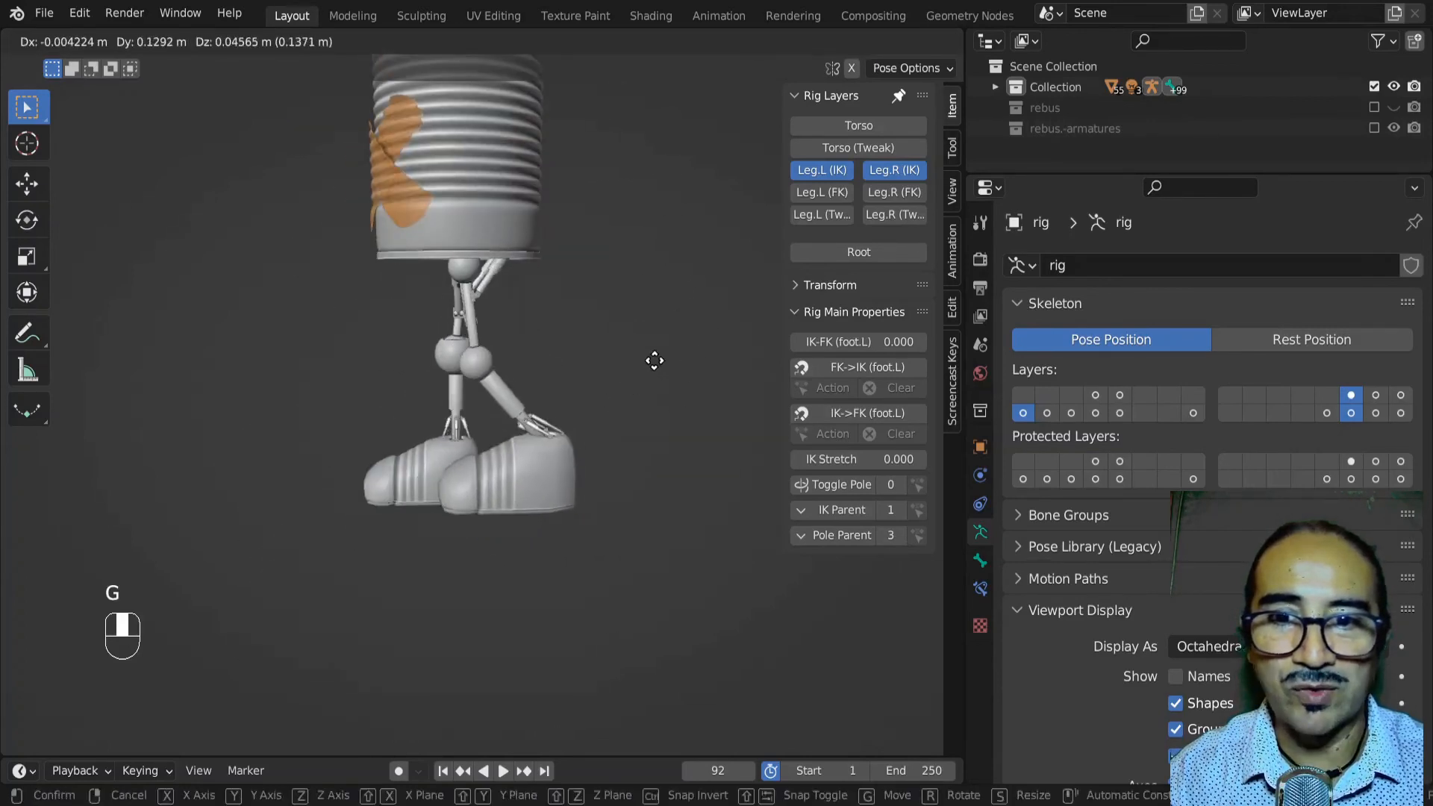
left_click(693, 345)
key("r")
left_click(656, 368)
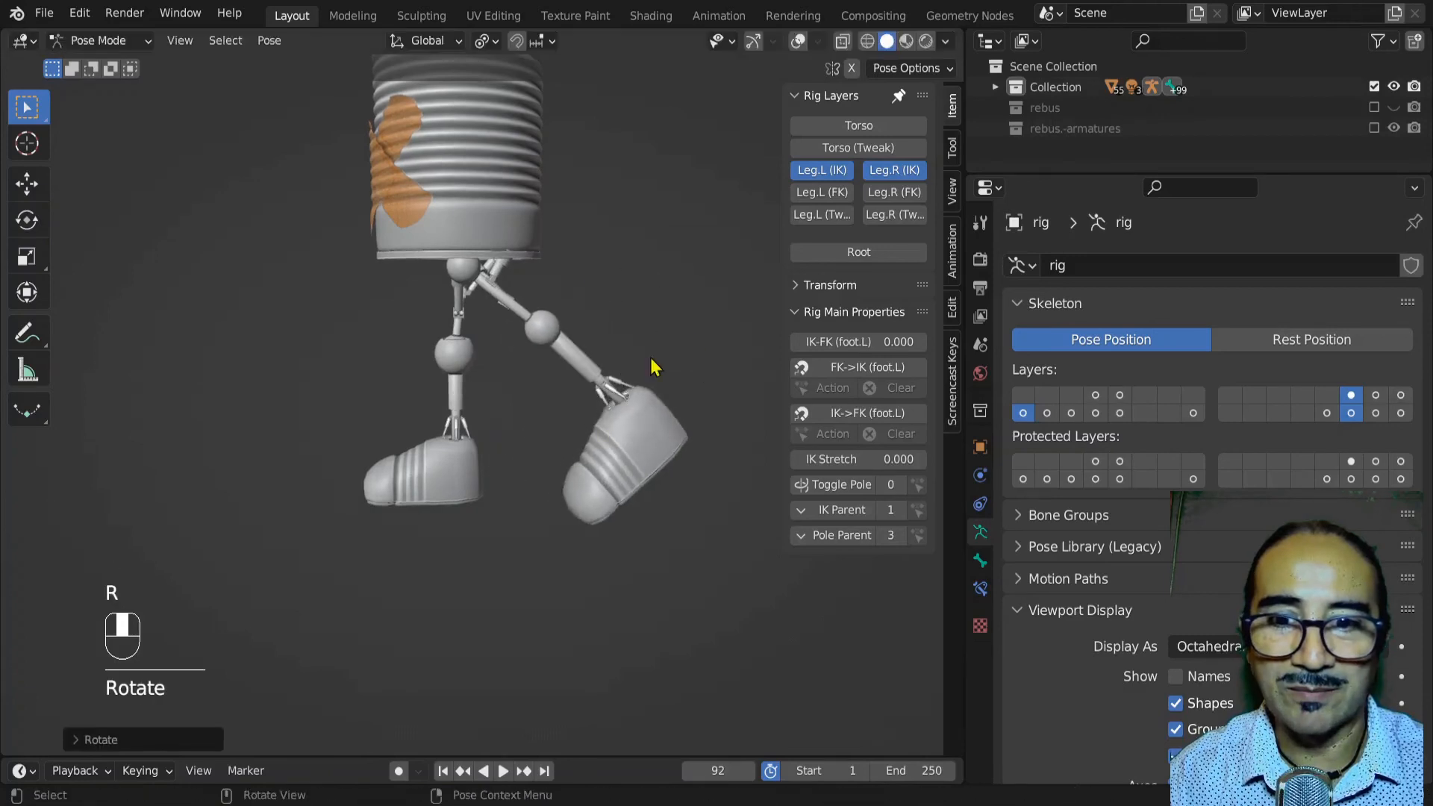
key("g")
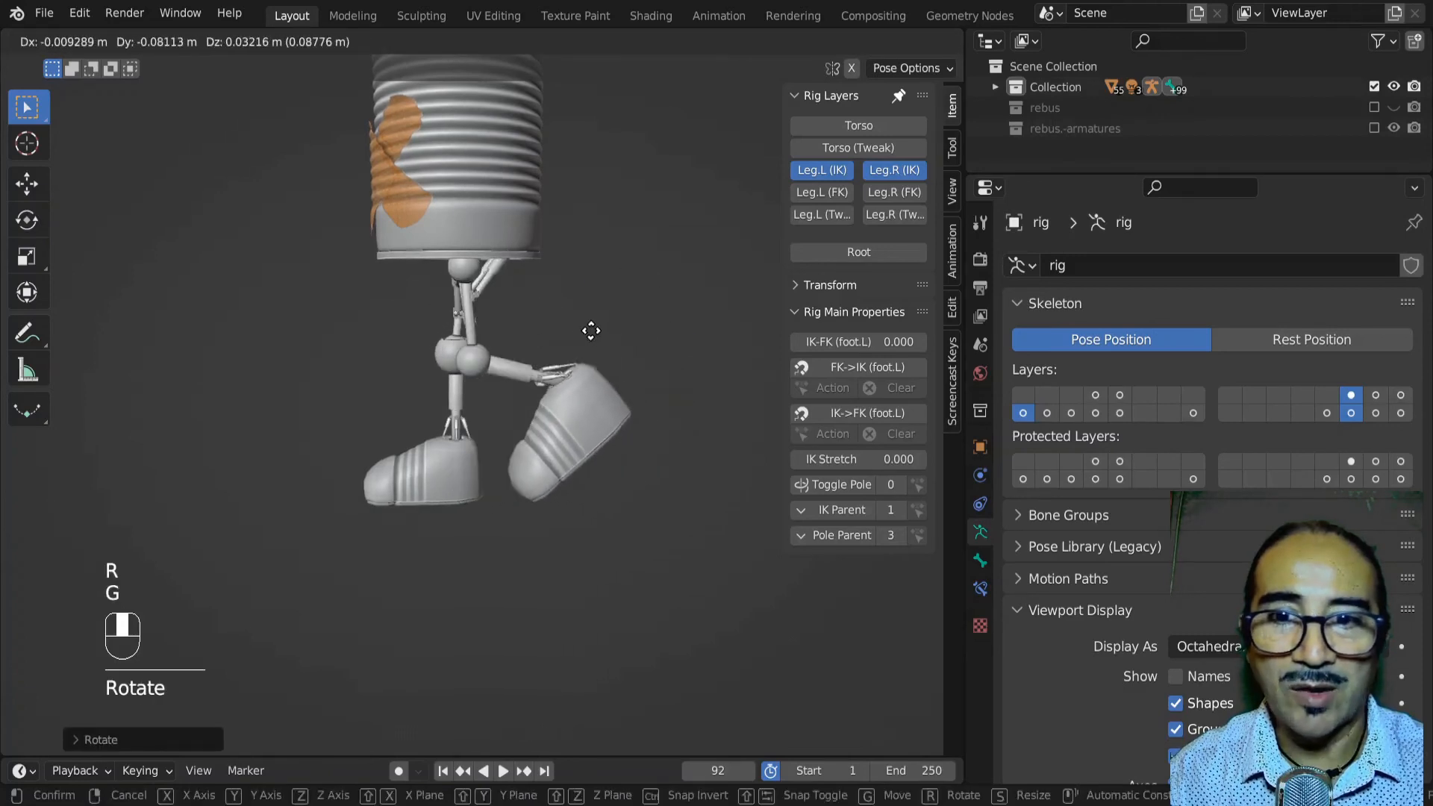
right_click(592, 329)
Show the overlays again, leave Pose Mode for Object Mode and select the left upper leg mesh with its knee ball
scroll(486, 275, "up", 4)
middle_click_drag(486, 275, 416, 397, "shift")
scroll(410, 305, "up", 3)
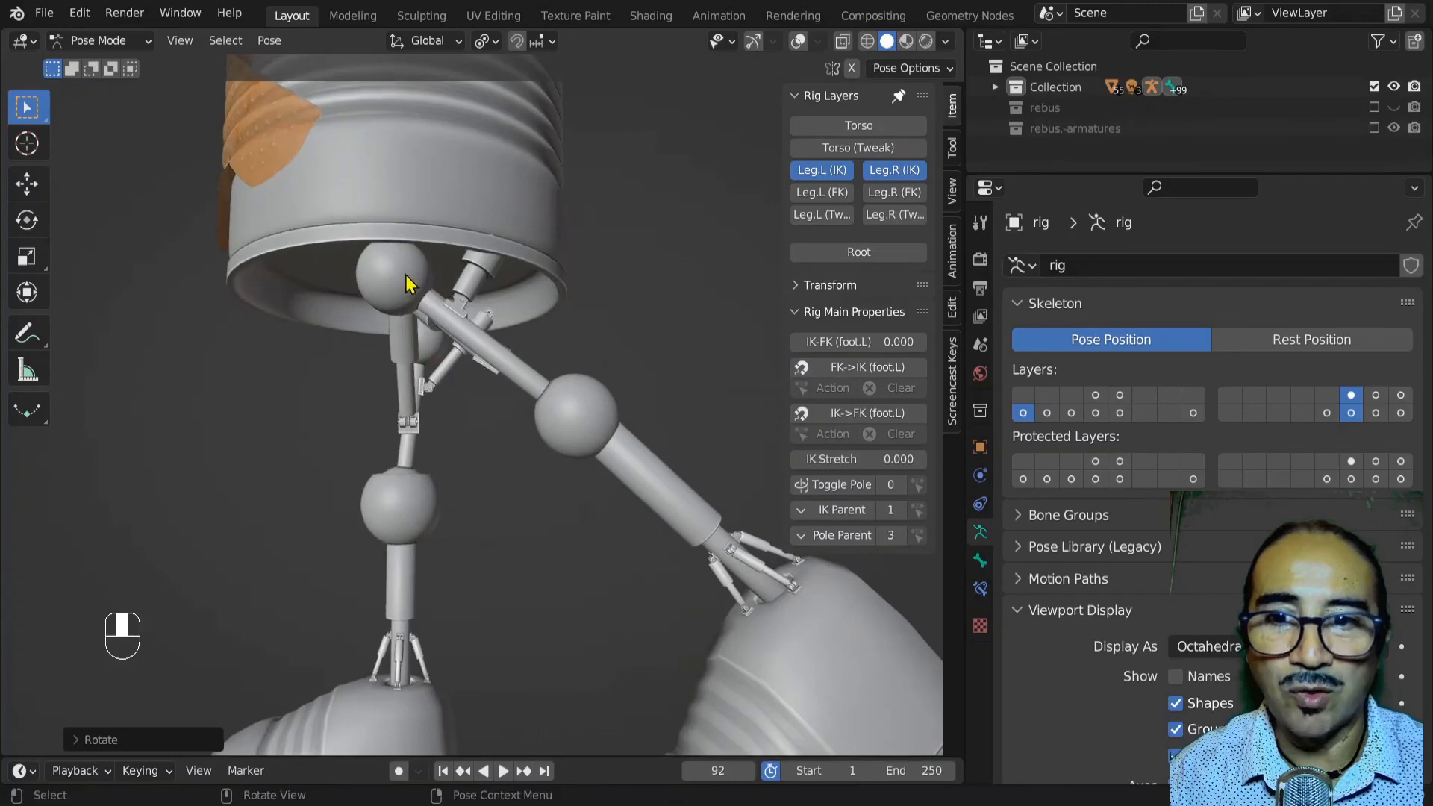
key("Tab")
key("Tab")
left_click(391, 273)
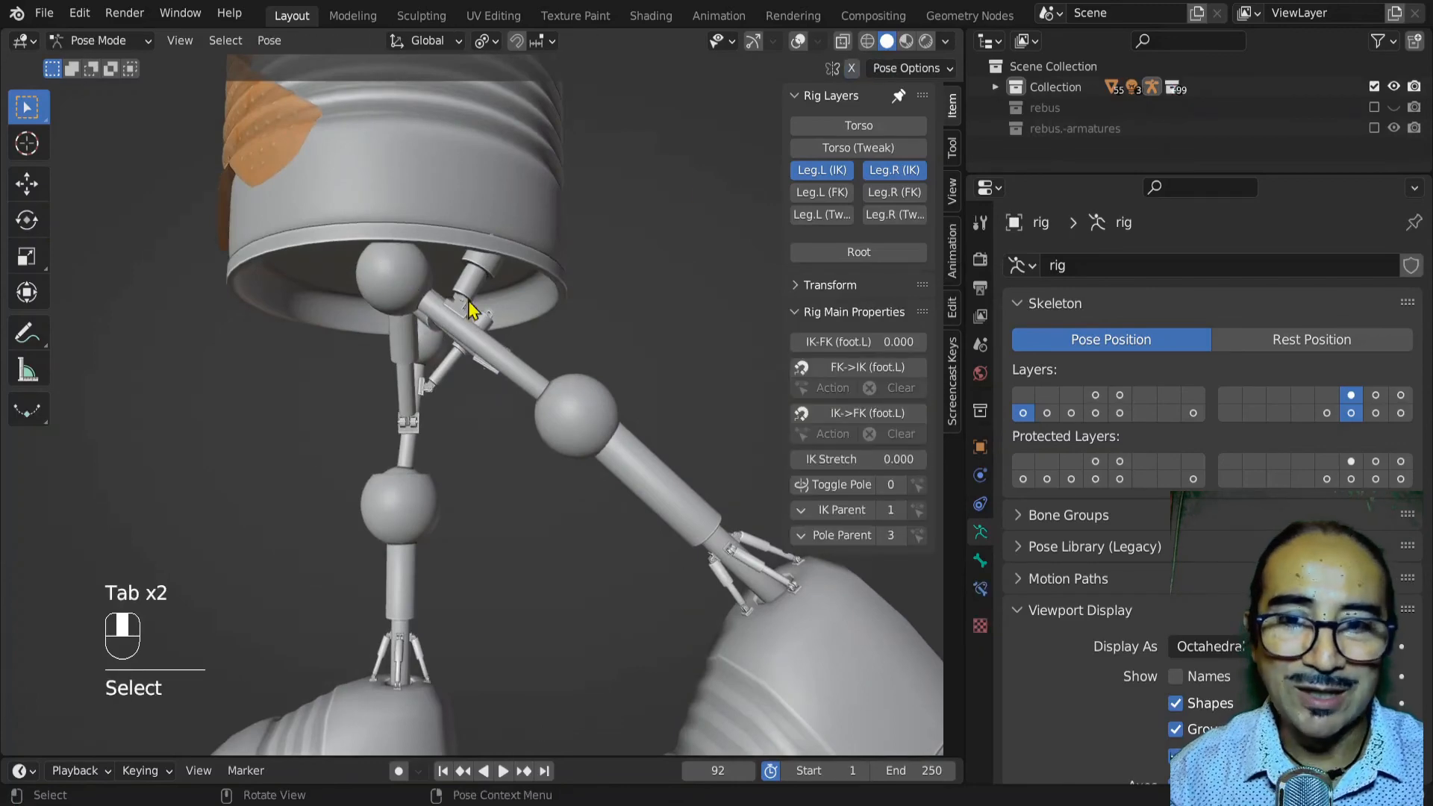
left_click(798, 41)
middle_click_drag(339, 424, 441, 429)
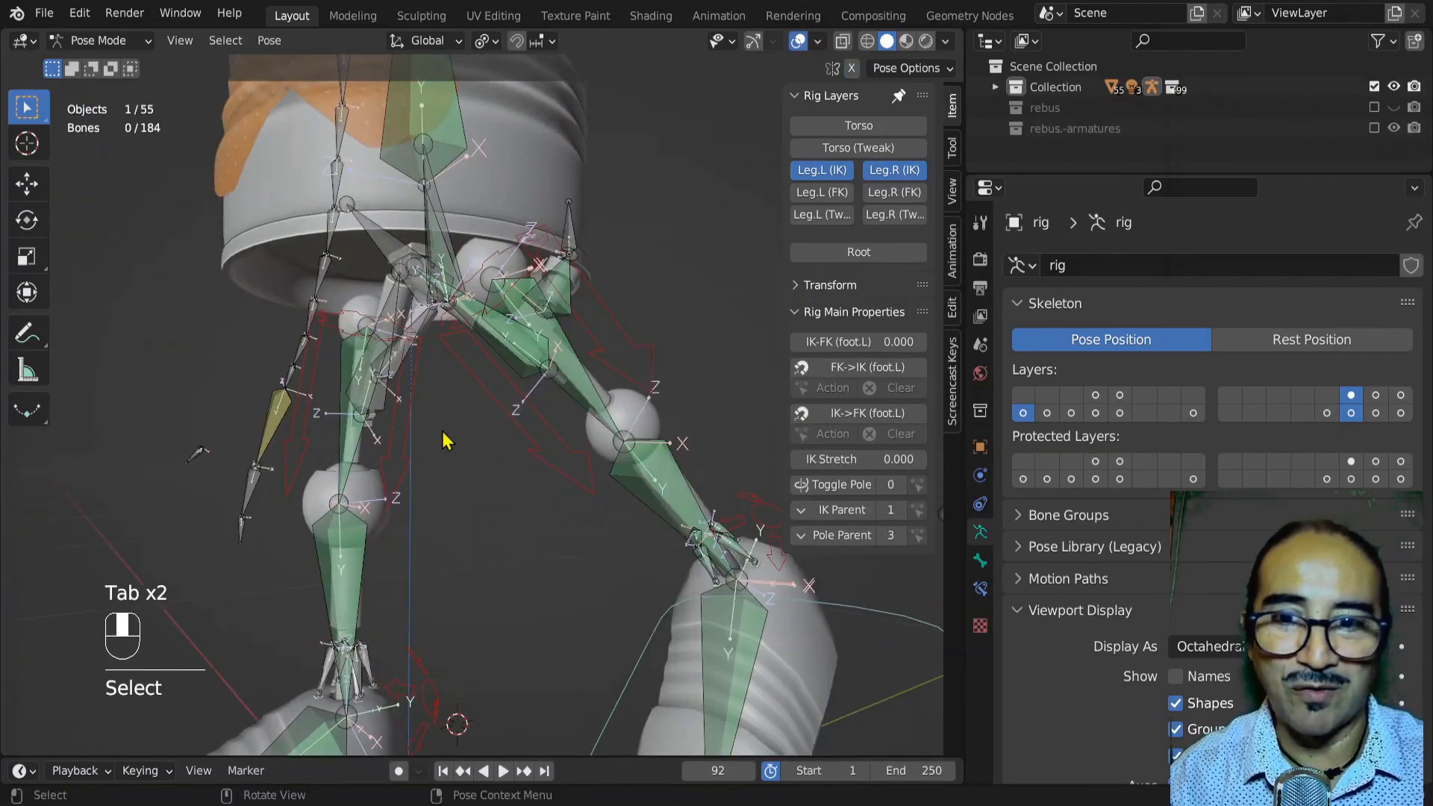
middle_click_drag(477, 422, 510, 442)
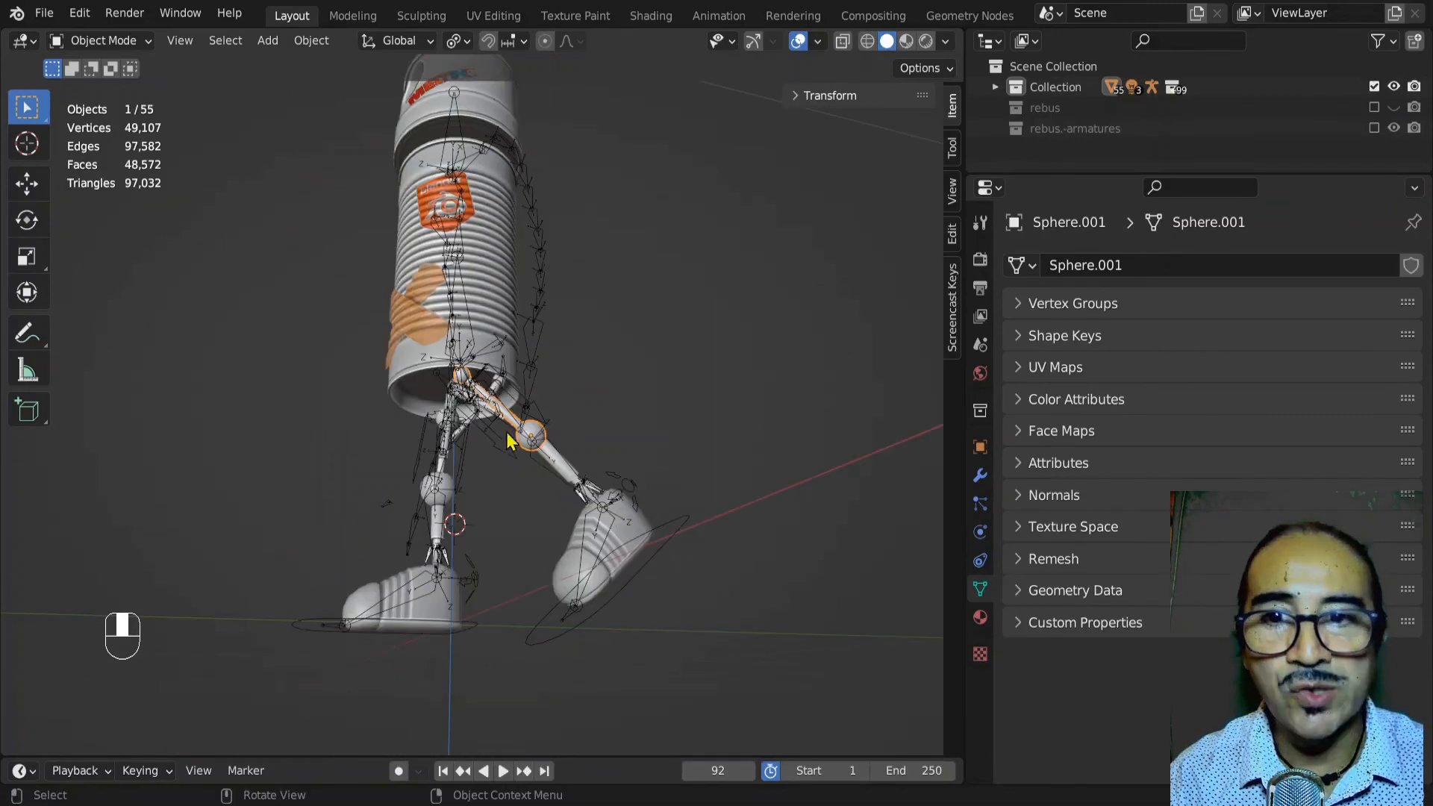
key("ctrl+Tab")
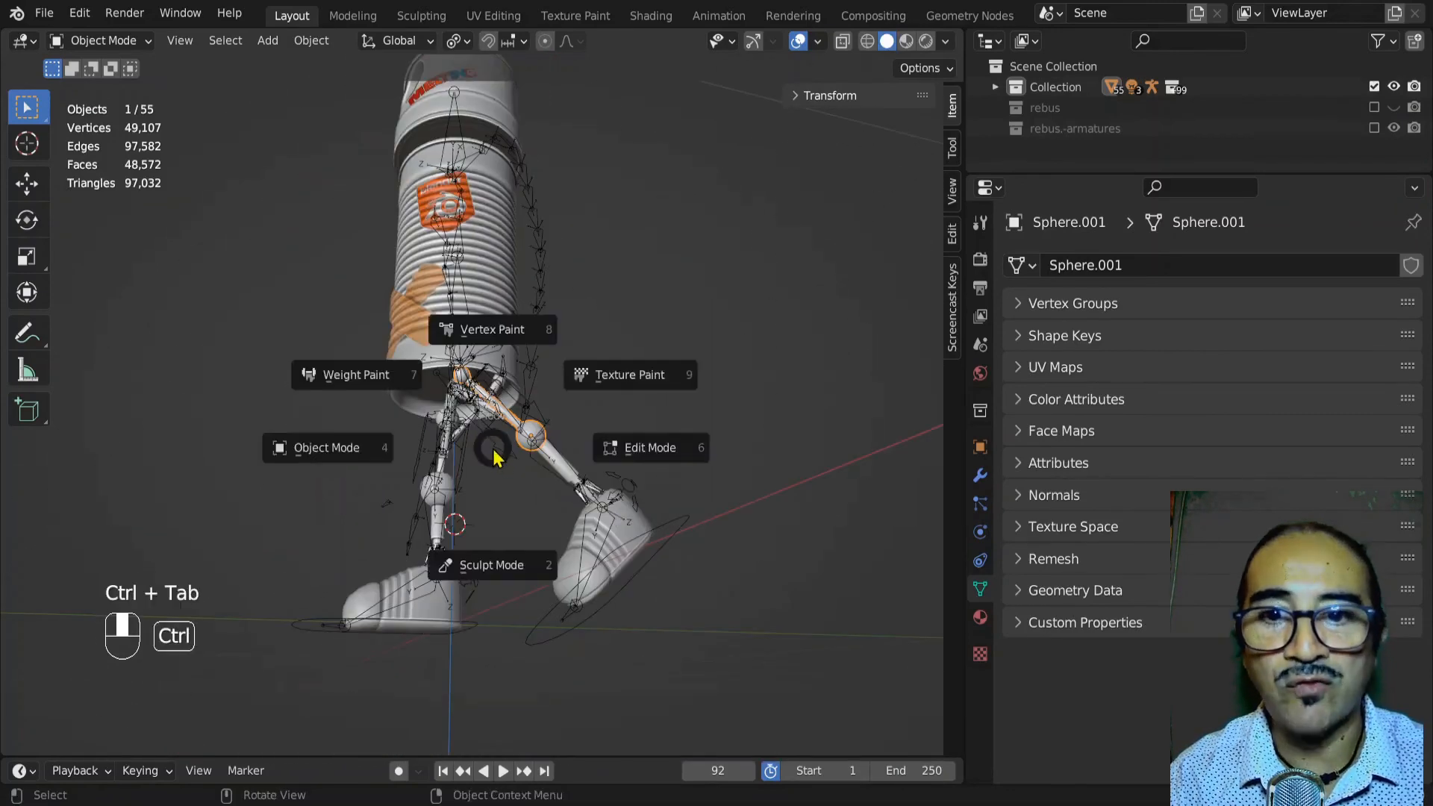
left_click(327, 447)
middle_click_drag(327, 447, 189, 275)
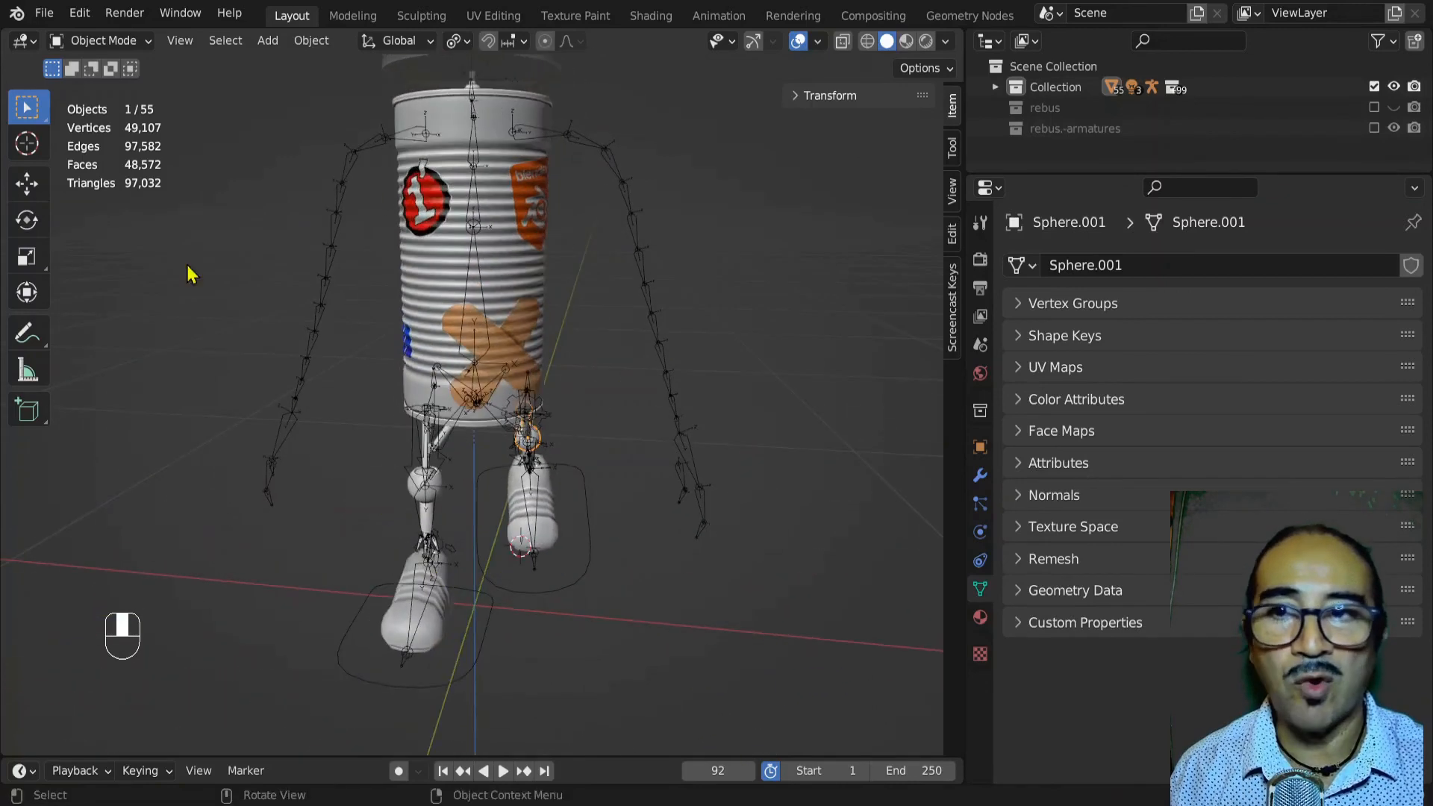
Open the recent file "robot--dernier-cycle de marche.blend" without saving the changes to the current file
left_click(44, 13)
mouse_move(117, 86)
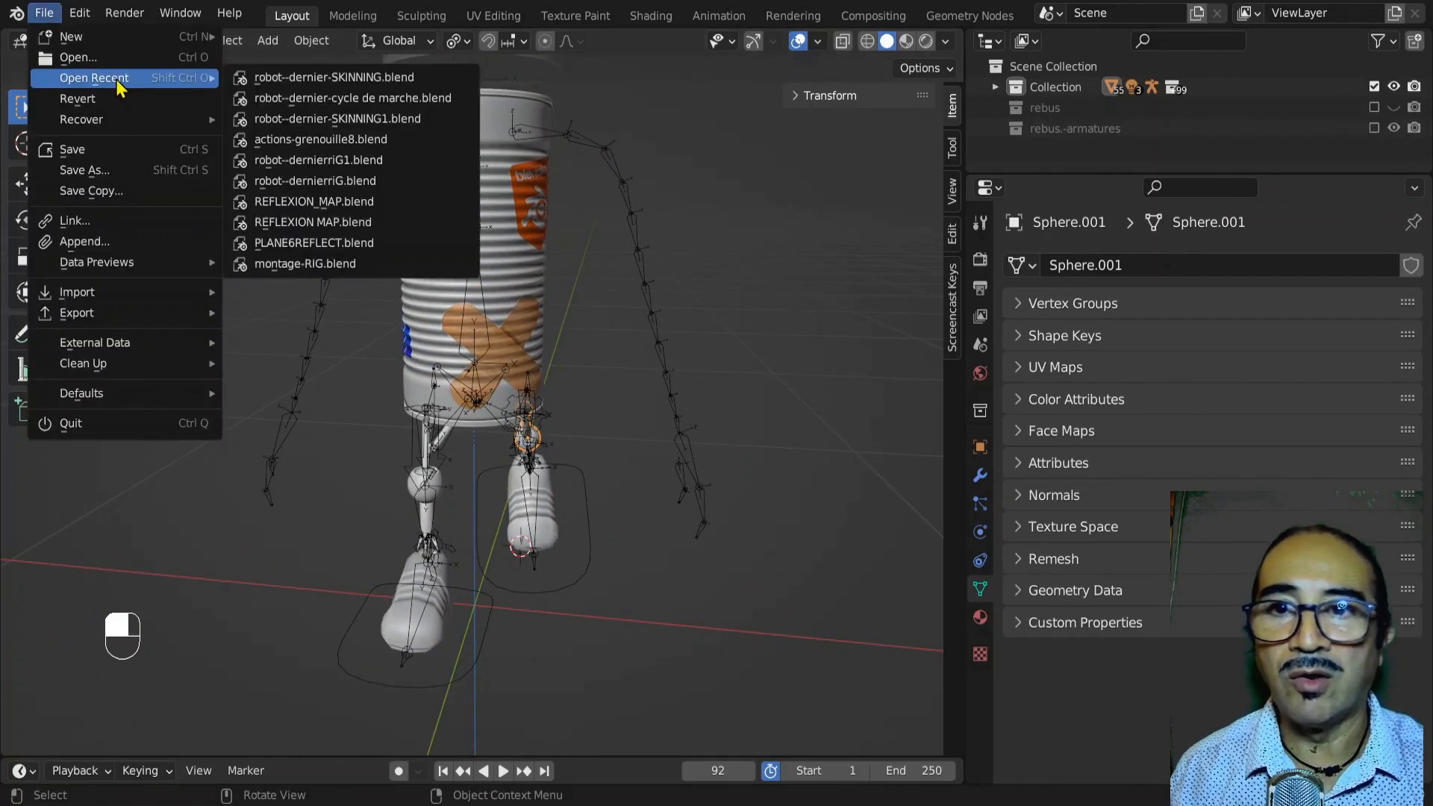
left_click(364, 100)
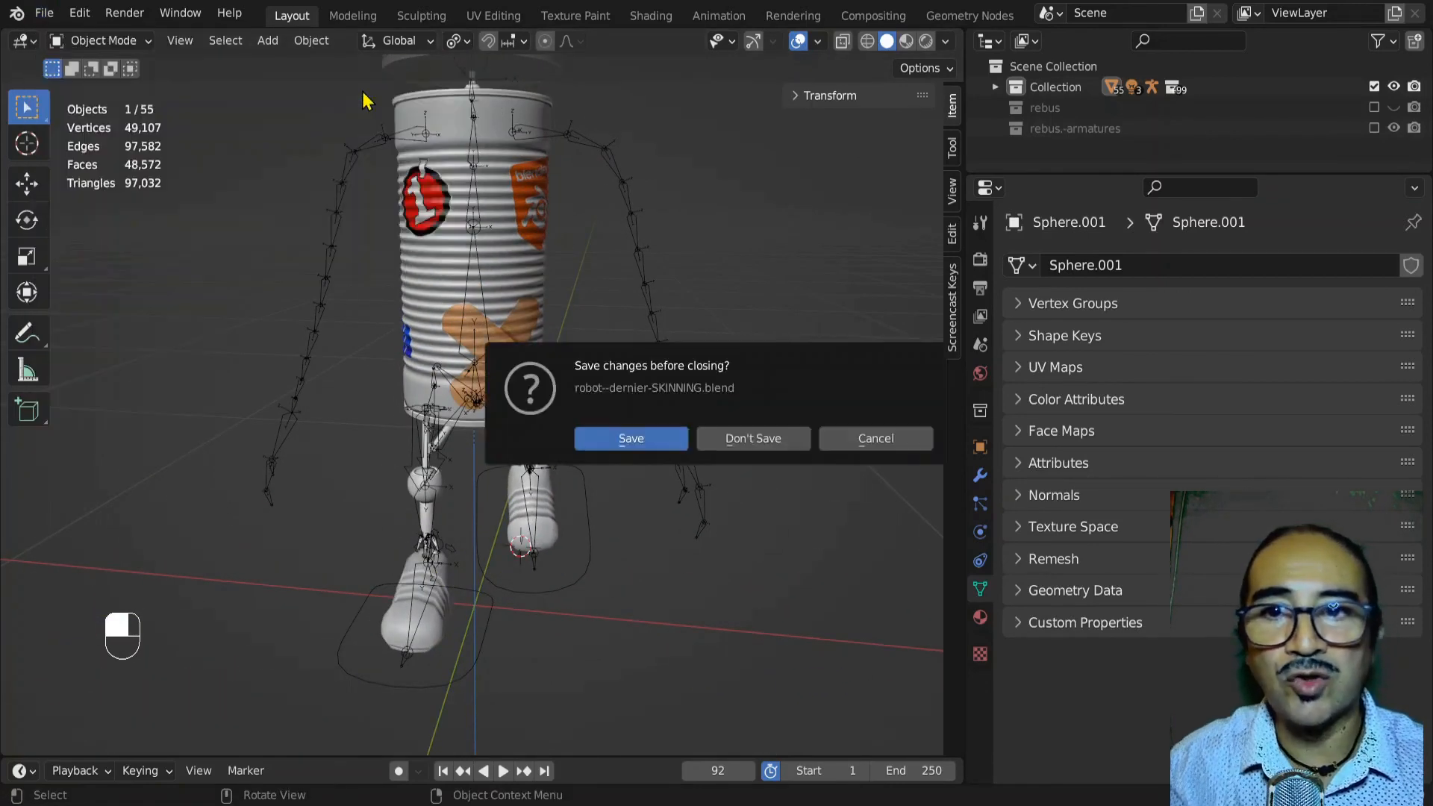
left_click(745, 442)
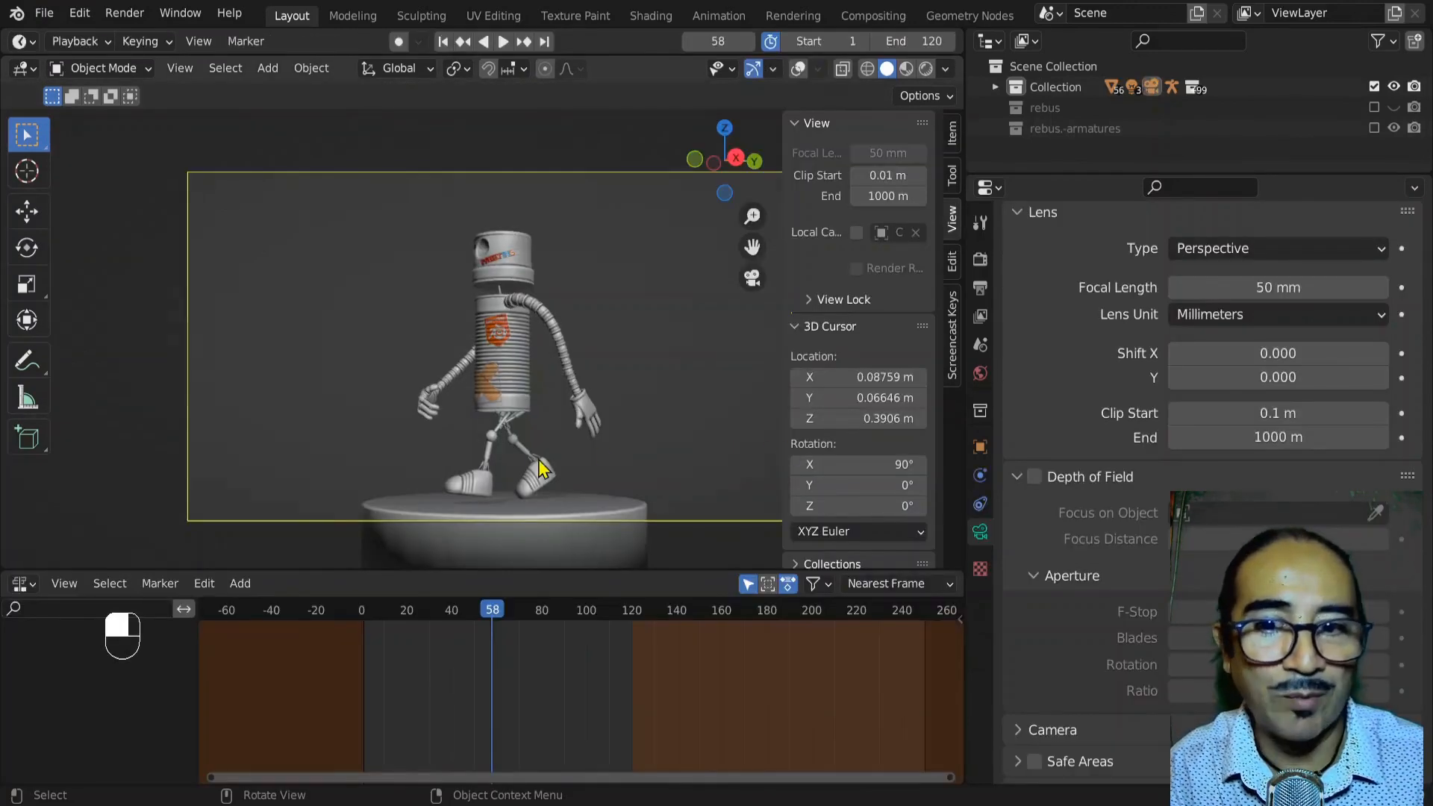